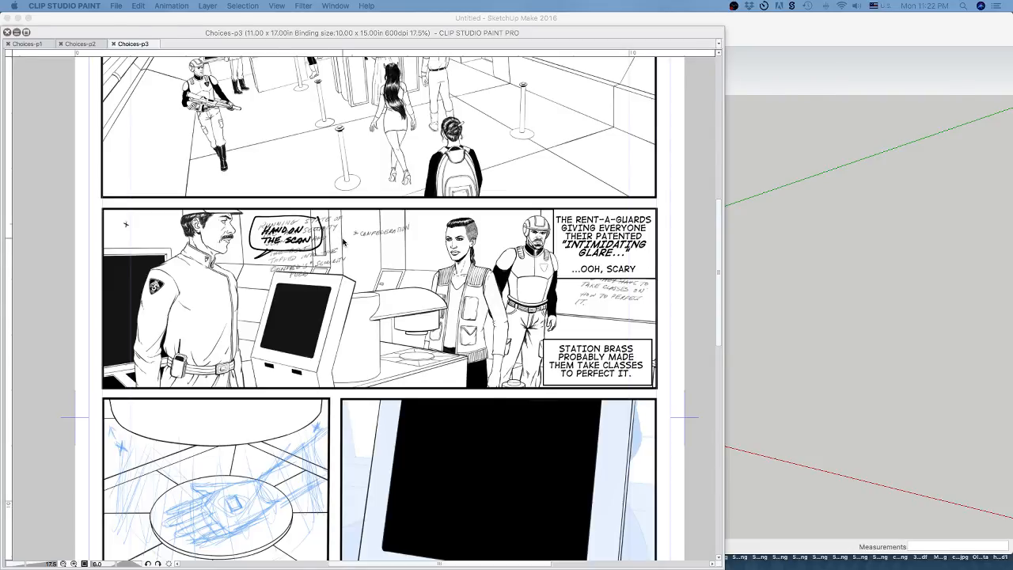
# Bring back the hidden palettes and hide Layer 14, which holds the "HAND ON THE SCAN" speech balloon.
pyautogui.press('Tab')
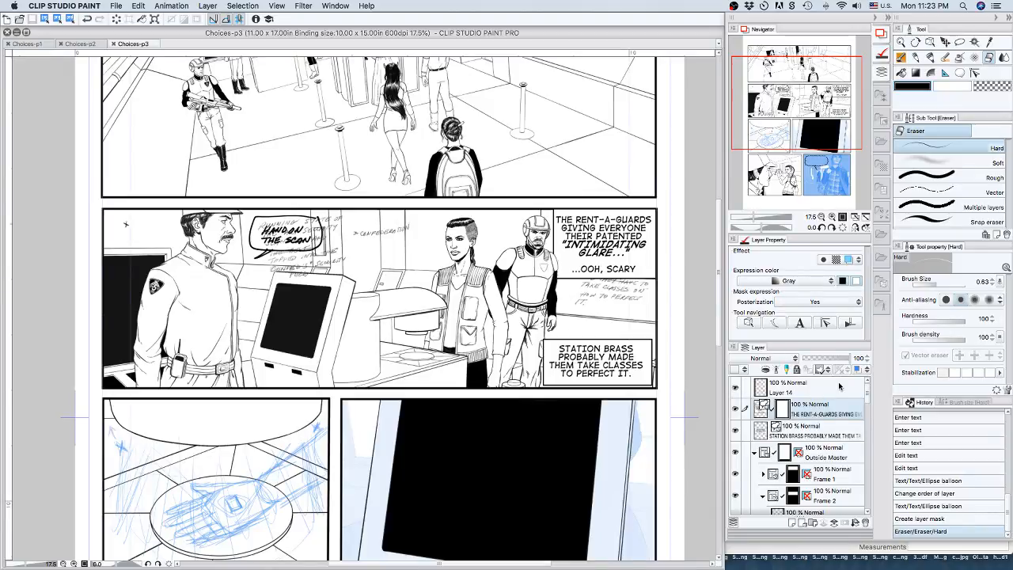
pyautogui.click(814, 391)
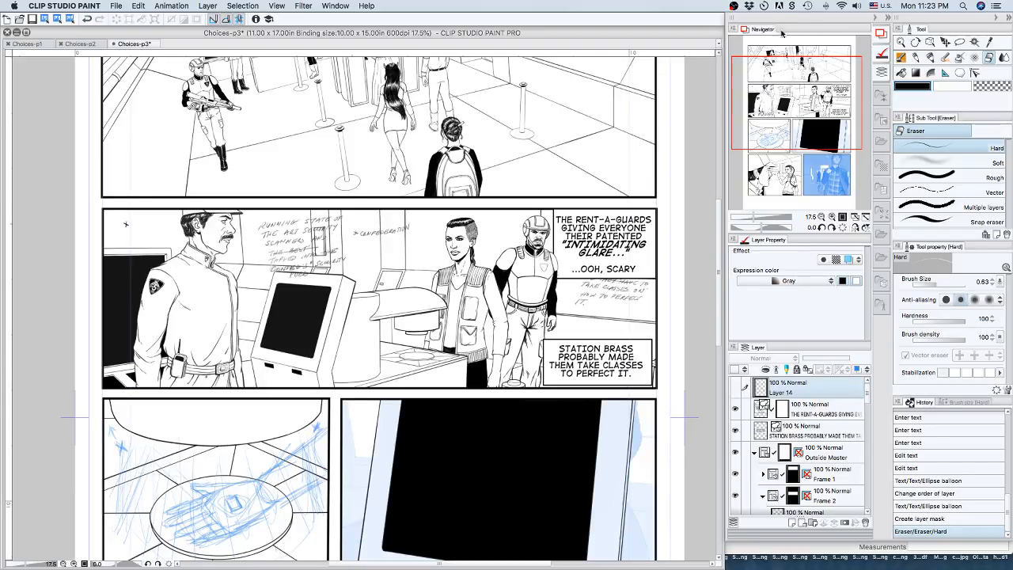
# Examine the lower panels of page Choices-p3 and the lettered captions and handwritten dialogue notes in the second panel.
pyautogui.moveTo(790, 82); pyautogui.dragTo(800, 147)
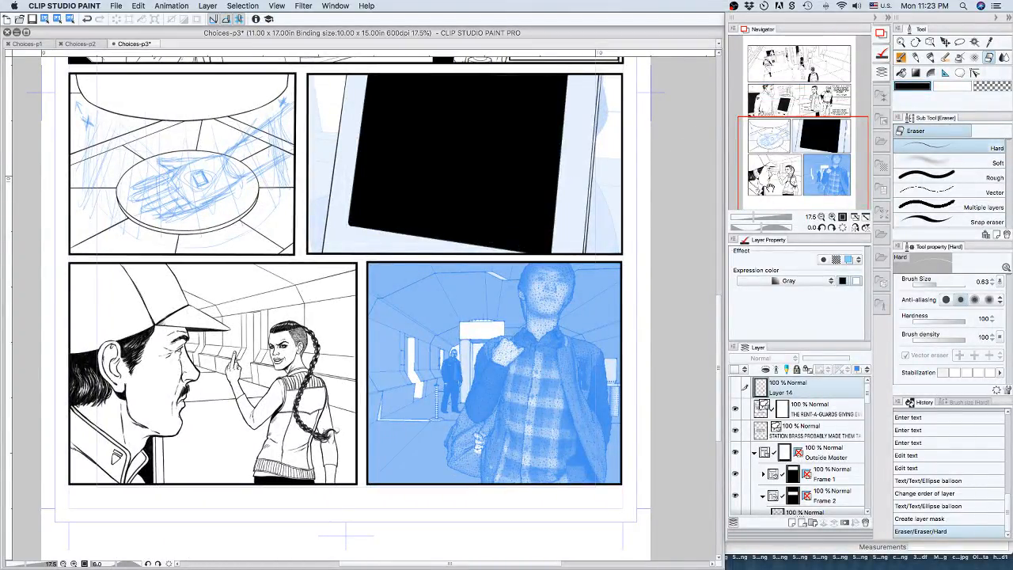
pyautogui.click(831, 217)
pyautogui.click(831, 217)
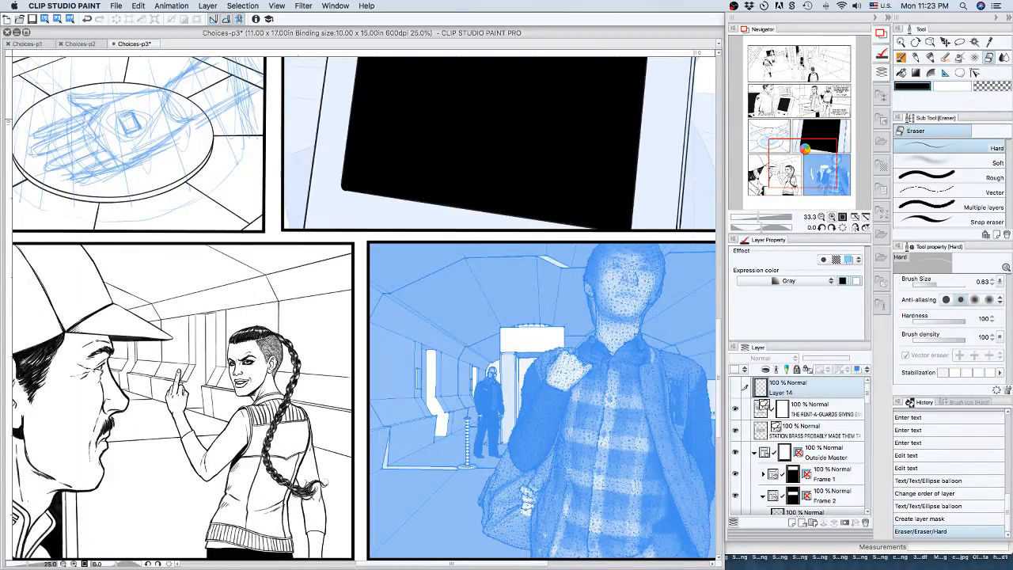
pyautogui.moveTo(808, 150); pyautogui.dragTo(795, 157)
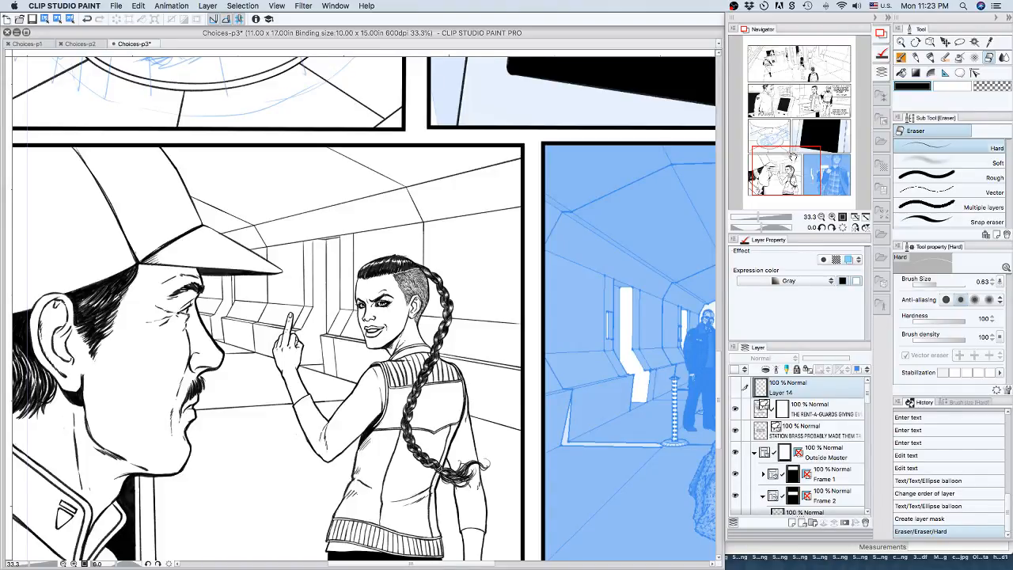
pyautogui.moveTo(793, 155); pyautogui.dragTo(831, 148)
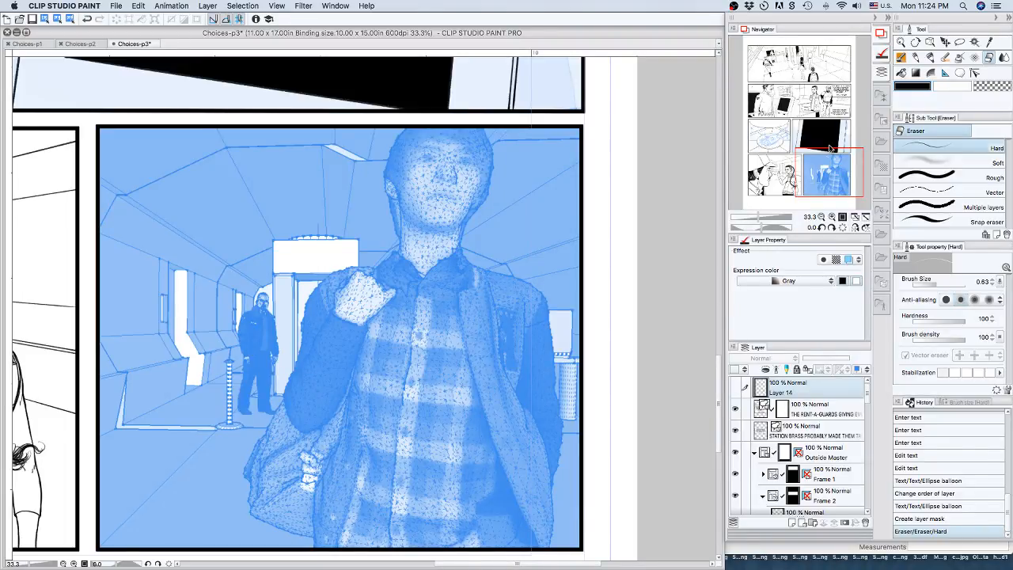
pyautogui.click(820, 216)
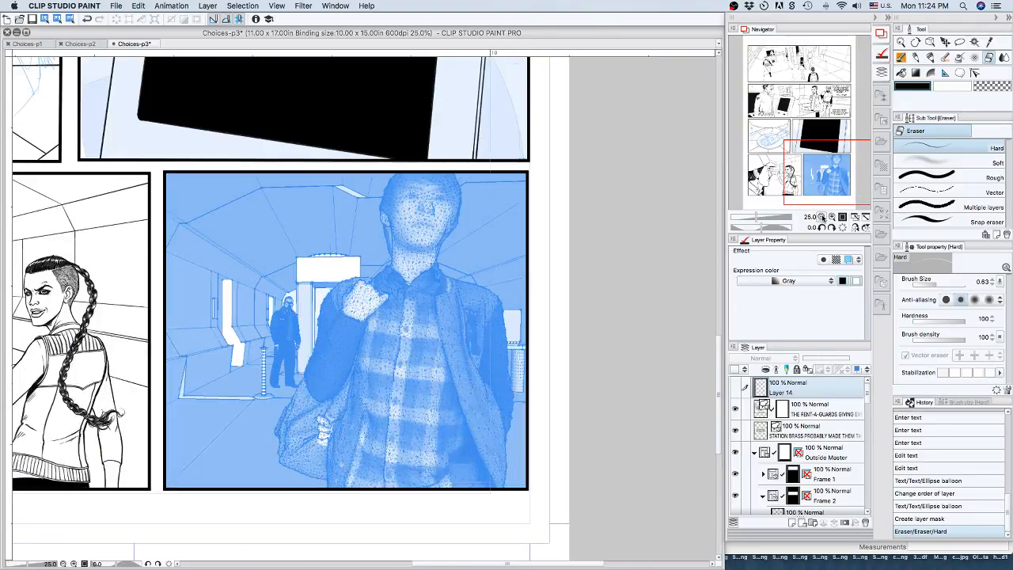
pyautogui.moveTo(820, 156); pyautogui.dragTo(801, 151)
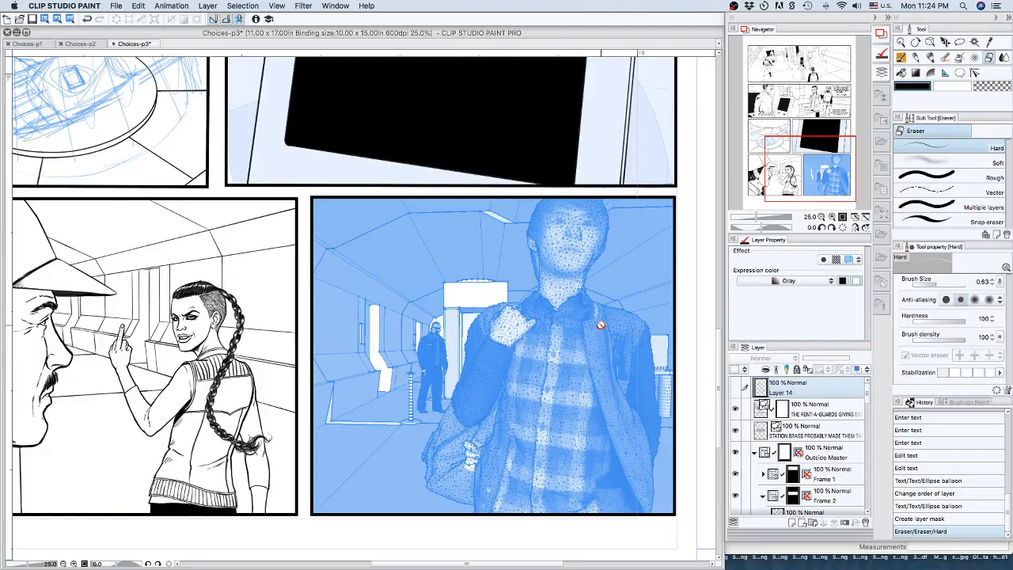
pyautogui.click(822, 109)
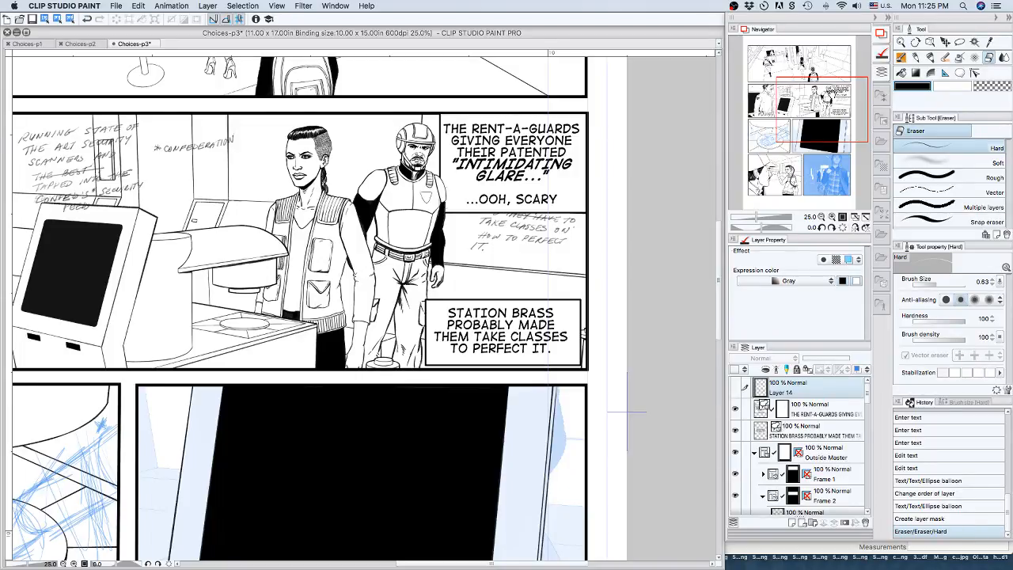
pyautogui.moveTo(831, 95); pyautogui.dragTo(823, 137)
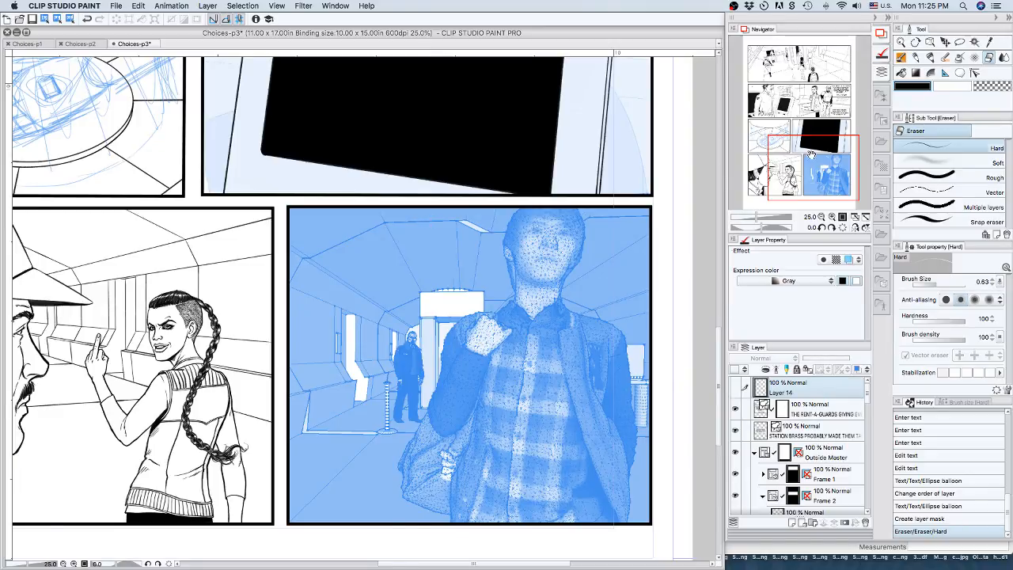
pyautogui.moveTo(811, 156); pyautogui.dragTo(808, 87)
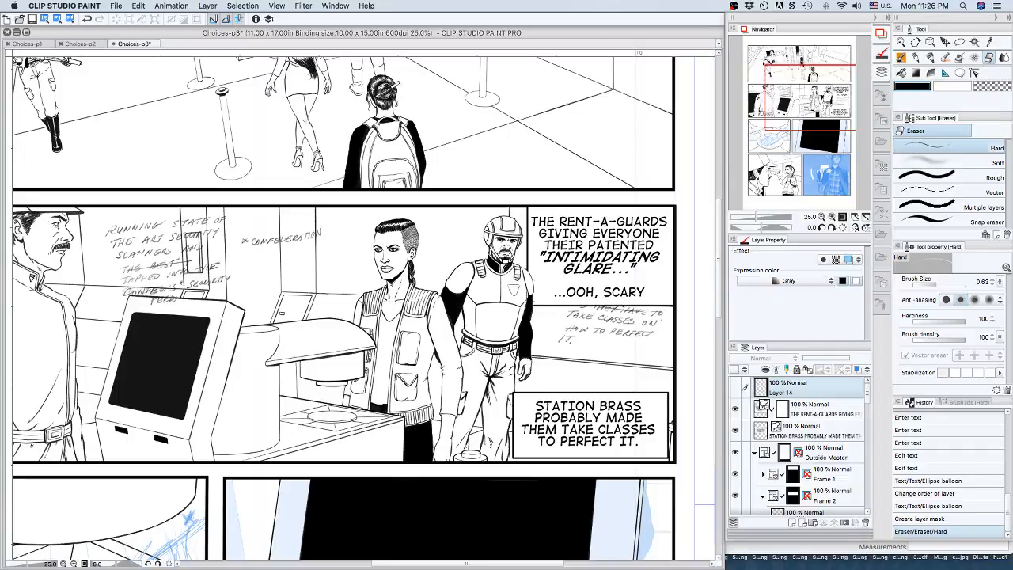
pyautogui.press('super+Tab')
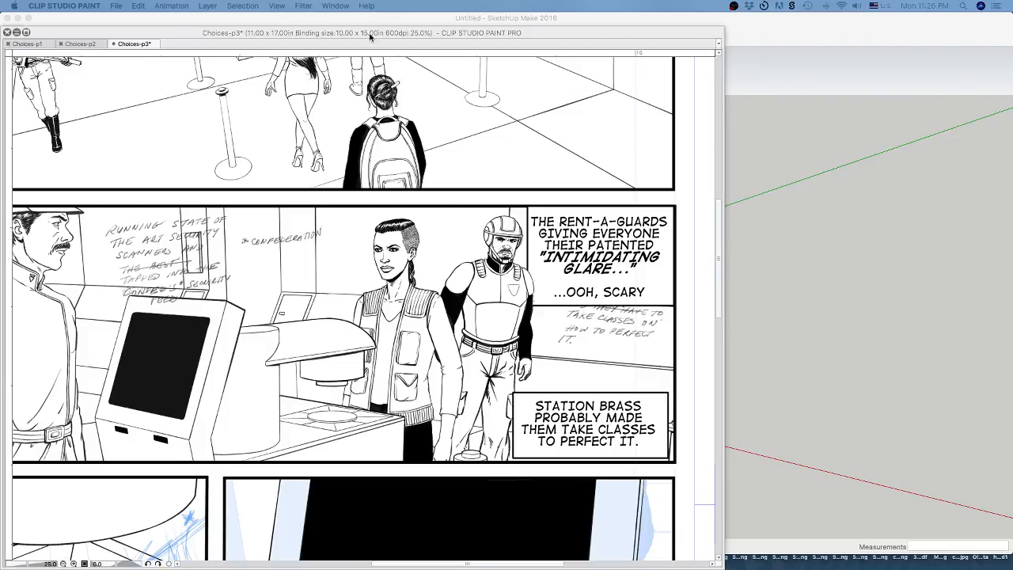
pyautogui.press('Tab')
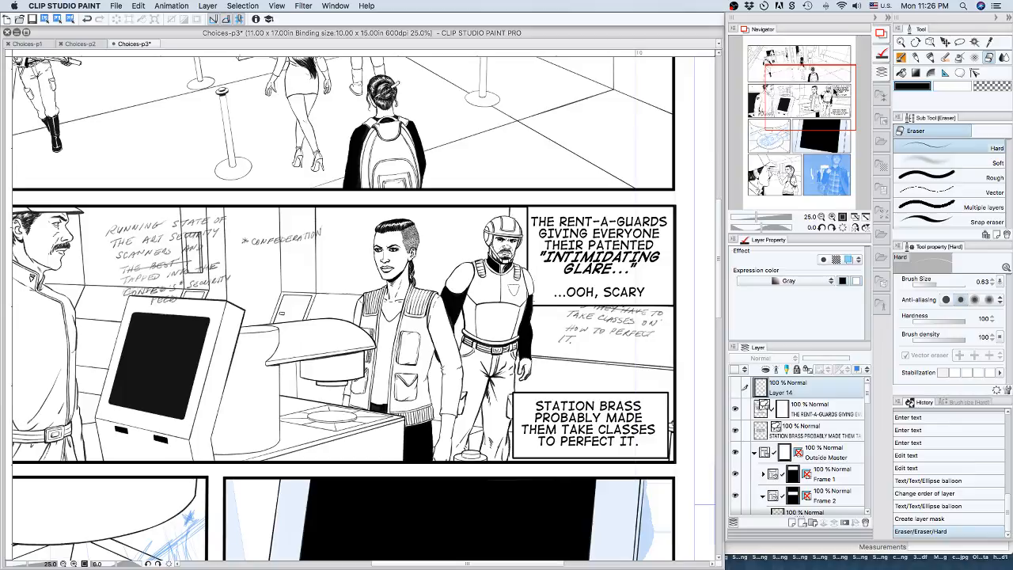
pyautogui.moveTo(810, 98); pyautogui.dragTo(797, 95)
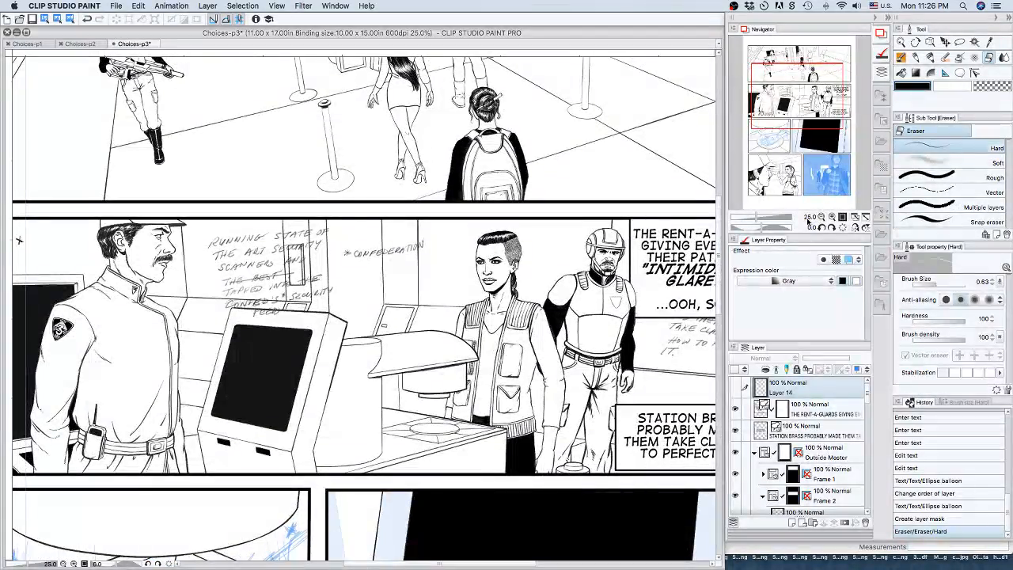
pyautogui.click(809, 217)
pyautogui.write('170')
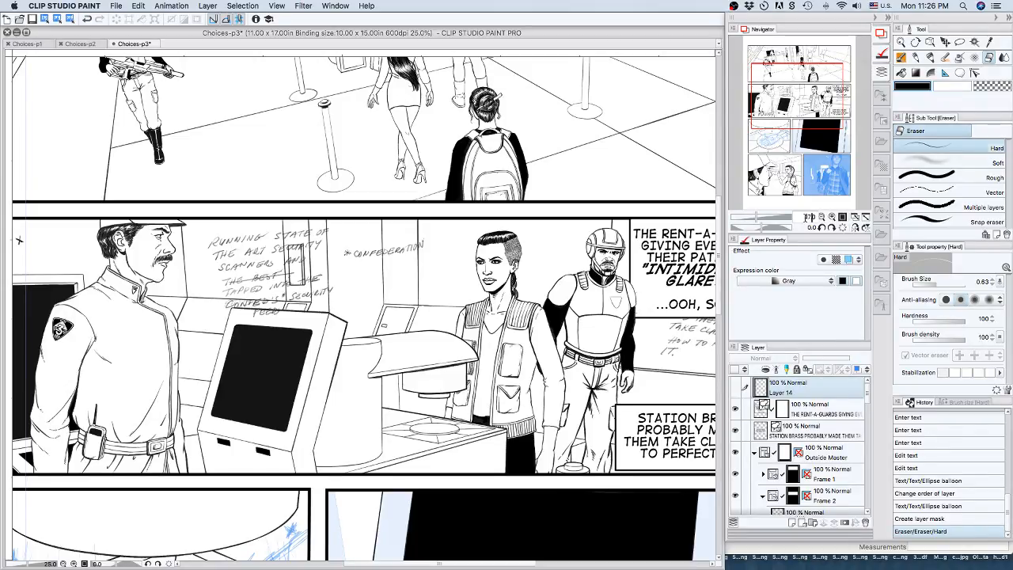
pyautogui.press('BackSpace')
pyautogui.write('5')
pyautogui.press('Return')
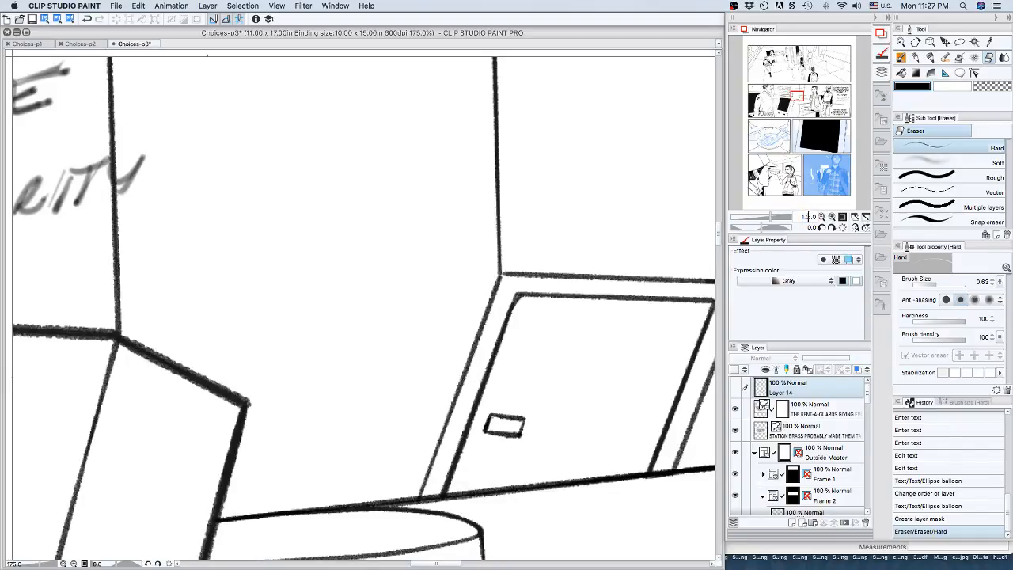
pyautogui.doubleClick(807, 216)
pyautogui.write('10')
pyautogui.write('5')
# Set the page zoom to 17.5% and activate the Text sub tool.
pyautogui.doubleClick(806, 216)
pyautogui.write('17.5')
pyautogui.press('Return')
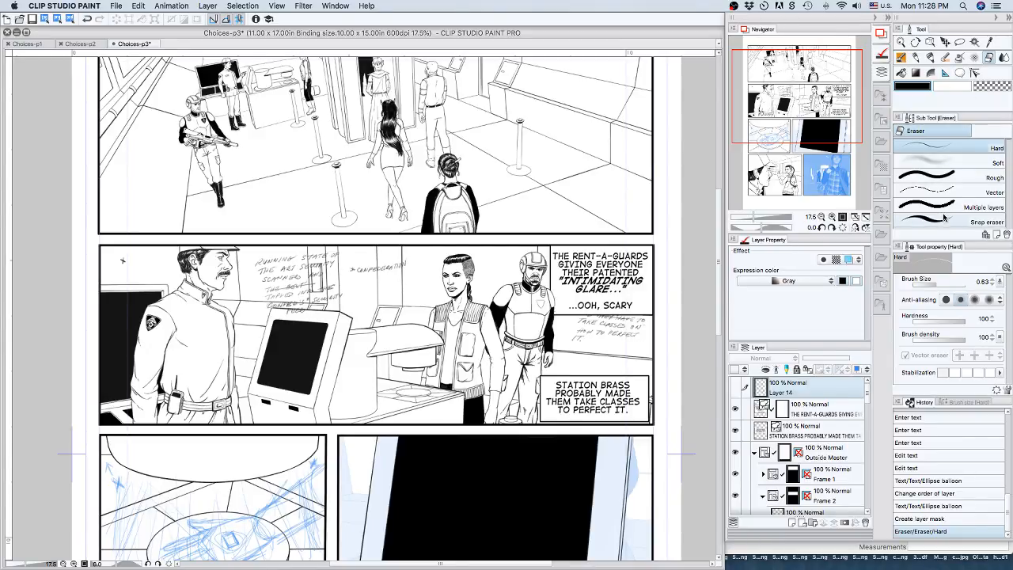
pyautogui.click(960, 73)
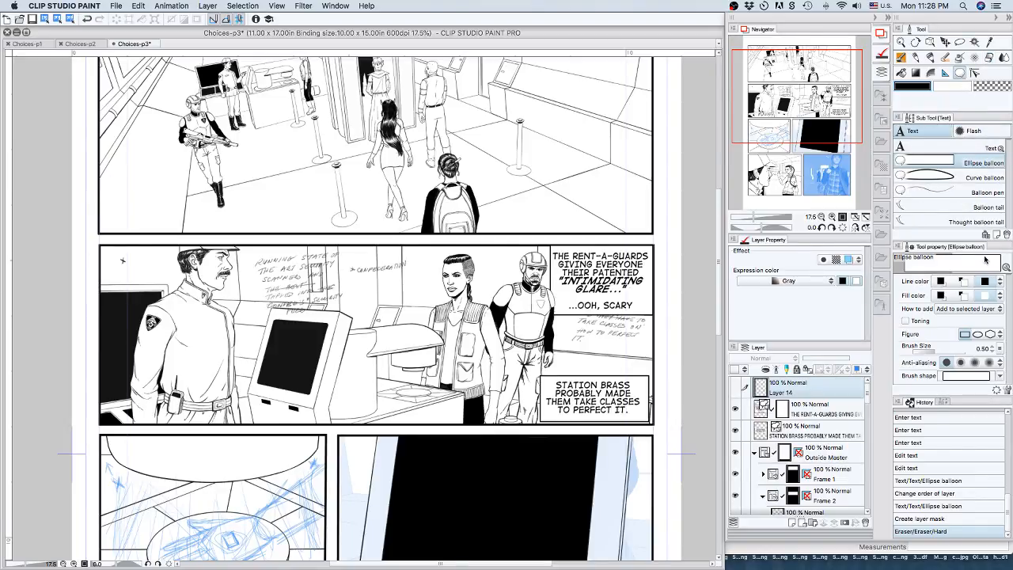
pyautogui.click(972, 152)
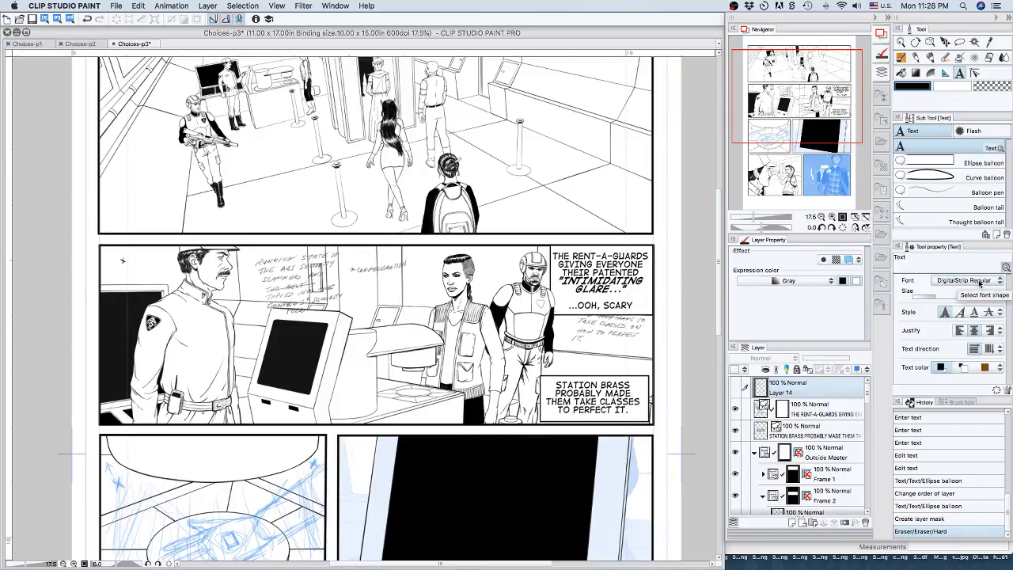
# Open the text tool's font list and examine its available font groups.
pyautogui.click(977, 287)
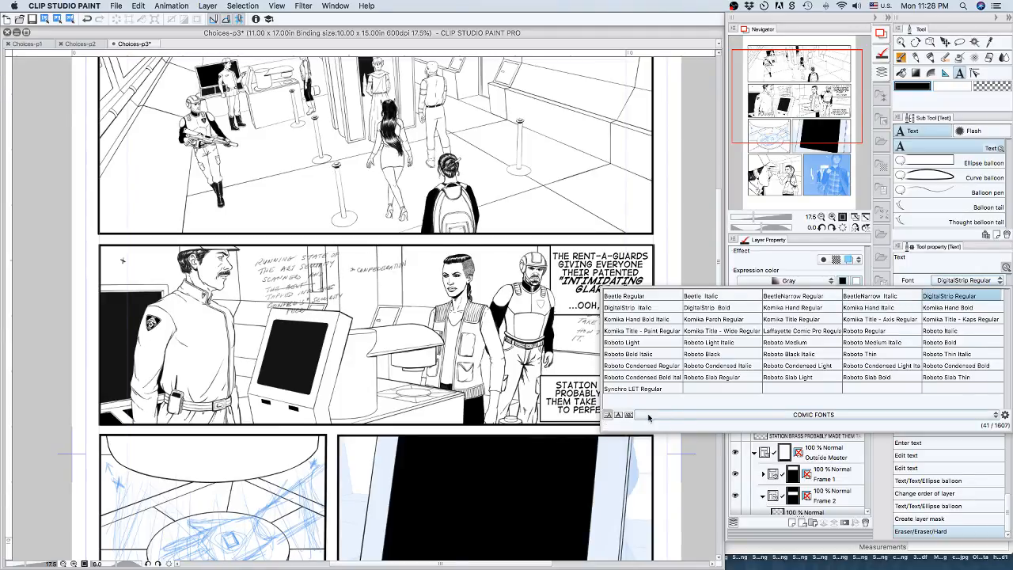
pyautogui.click(993, 415)
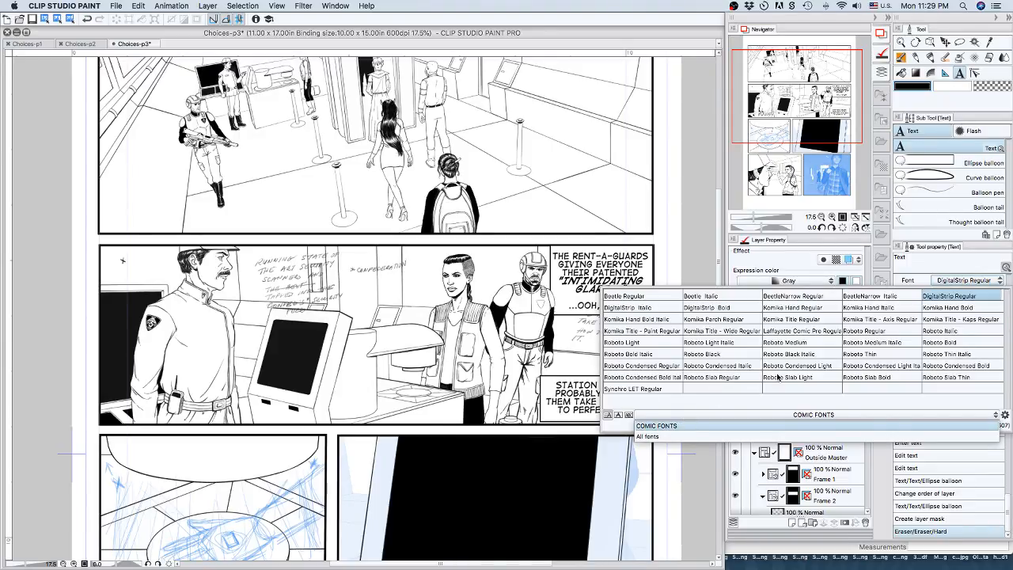
pyautogui.click(787, 420)
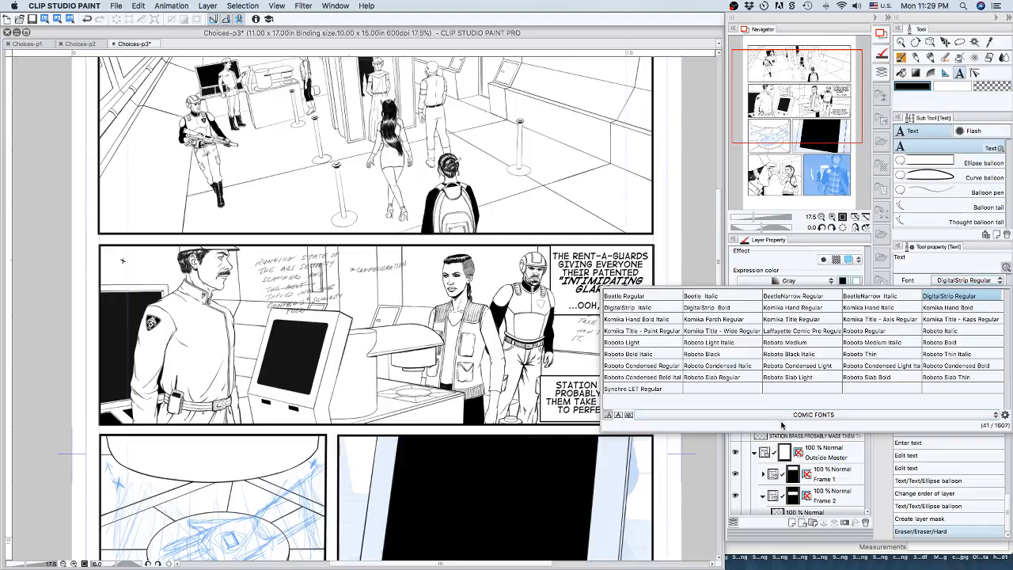
pyautogui.click(782, 415)
pyautogui.click(688, 428)
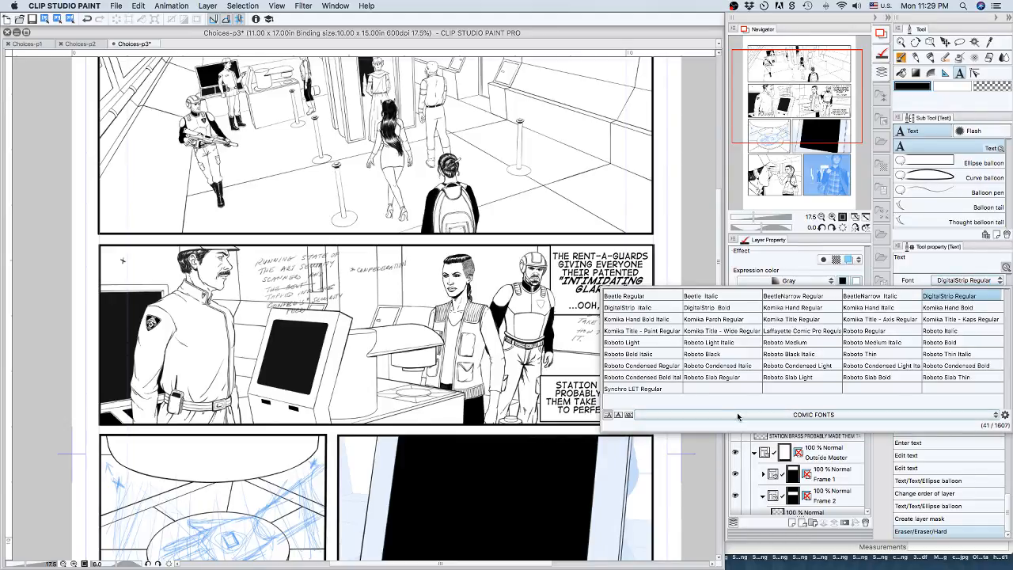
pyautogui.click(739, 416)
pyautogui.click(672, 425)
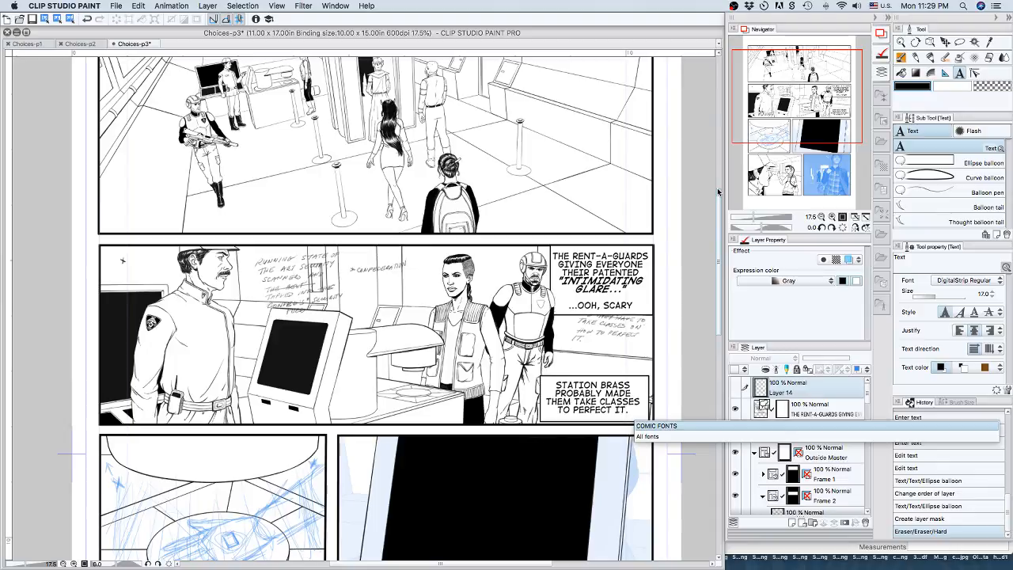
pyautogui.click(120, 7)
pyautogui.click(116, 7)
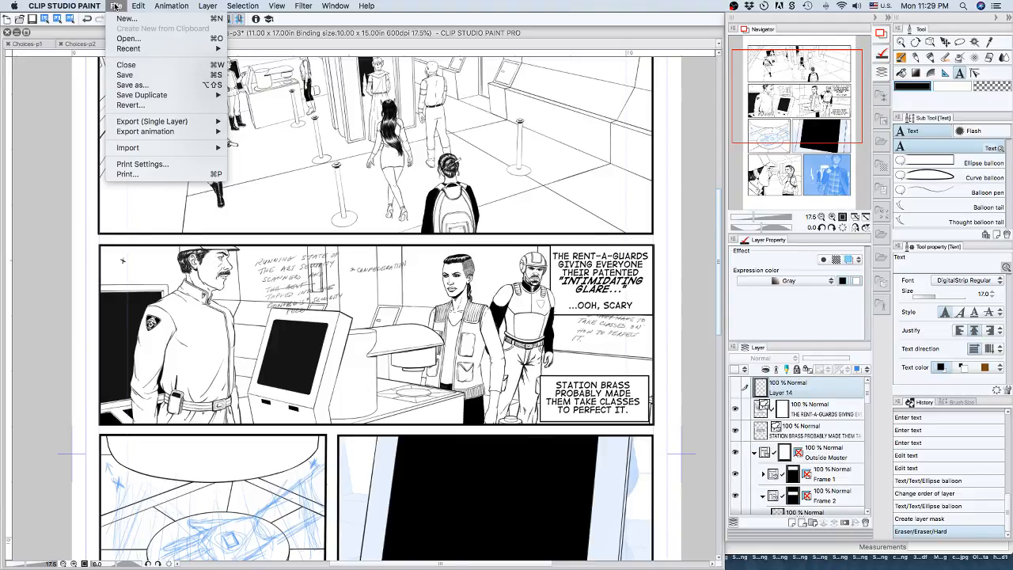
pyautogui.click(115, 6)
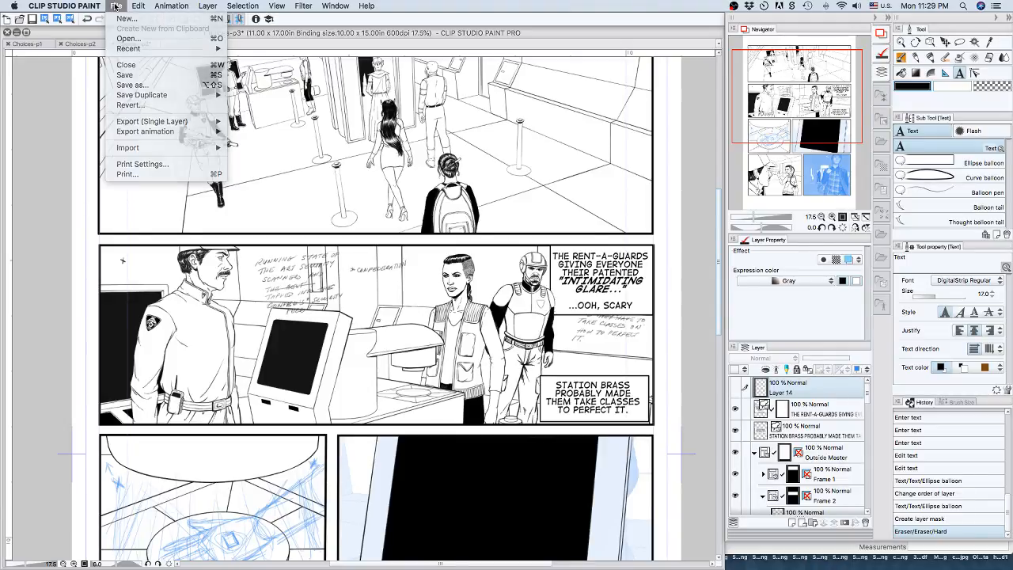
# Reopen the text tool's font list and switch it to the All fonts group.
pyautogui.click(987, 282)
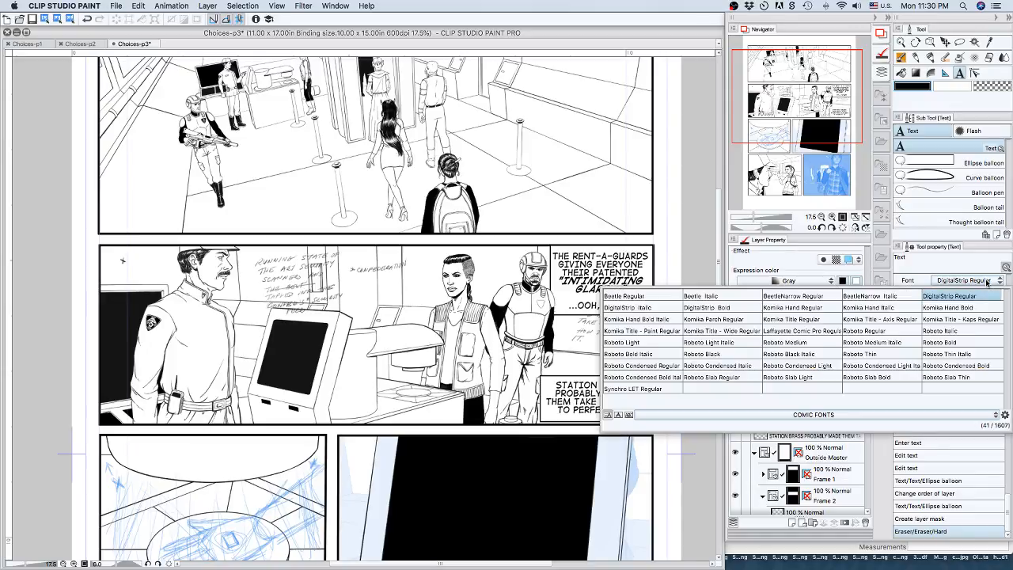
pyautogui.click(825, 414)
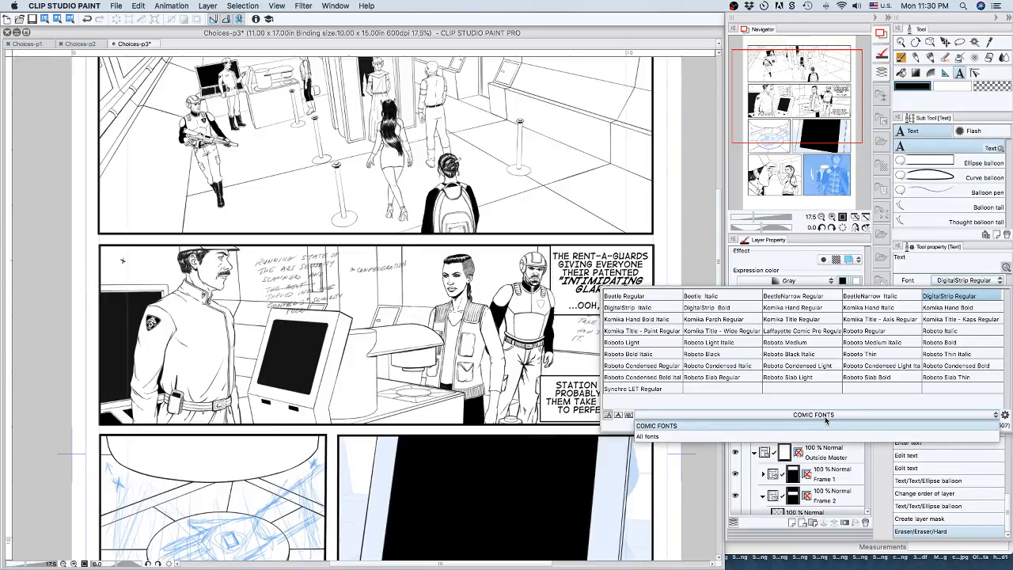
pyautogui.click(649, 425)
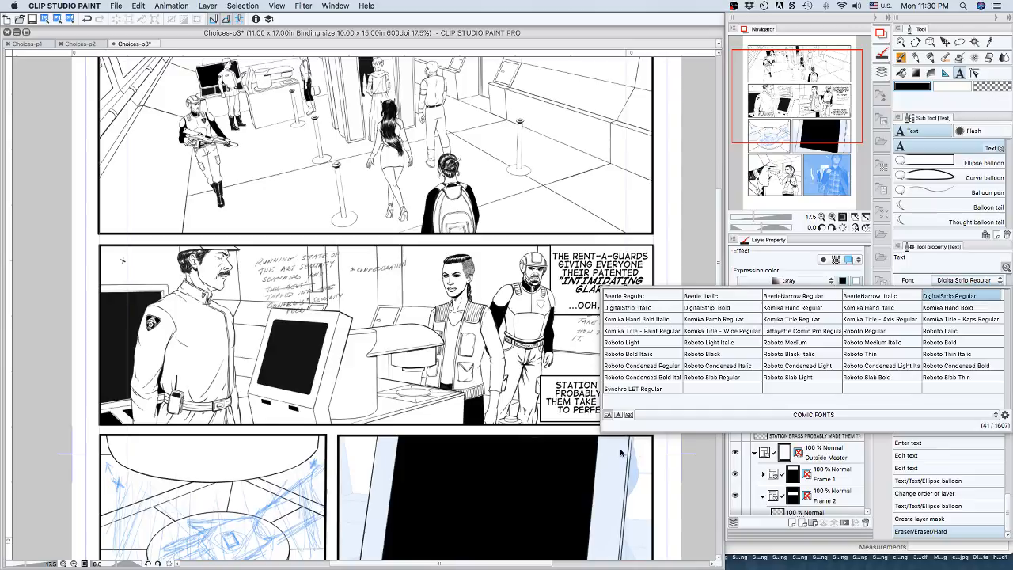
pyautogui.click(722, 415)
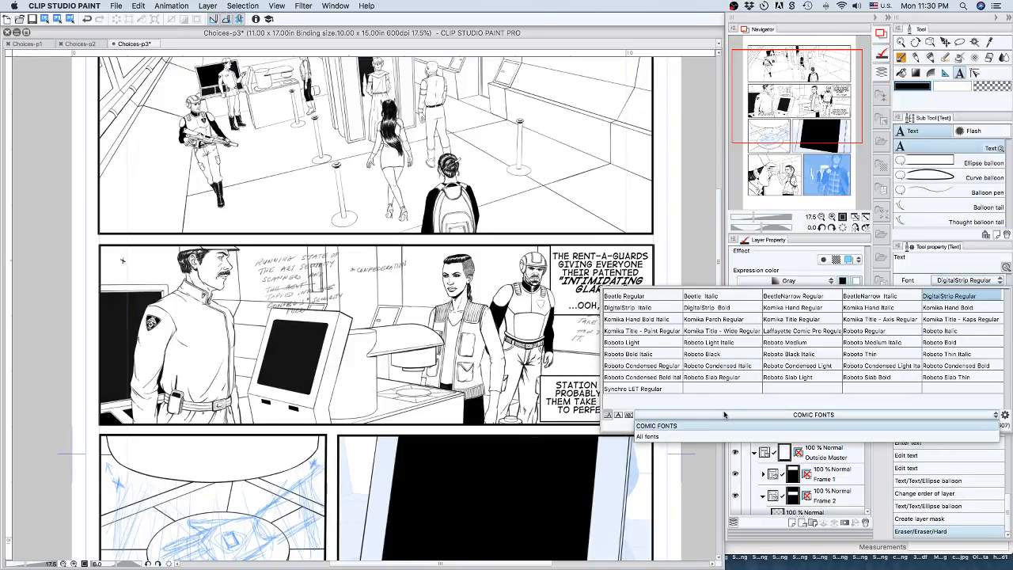
pyautogui.click(647, 436)
# Display the font names in their own typefaces and browse the complete font list.
pyautogui.scroll(-6, 710, 369)
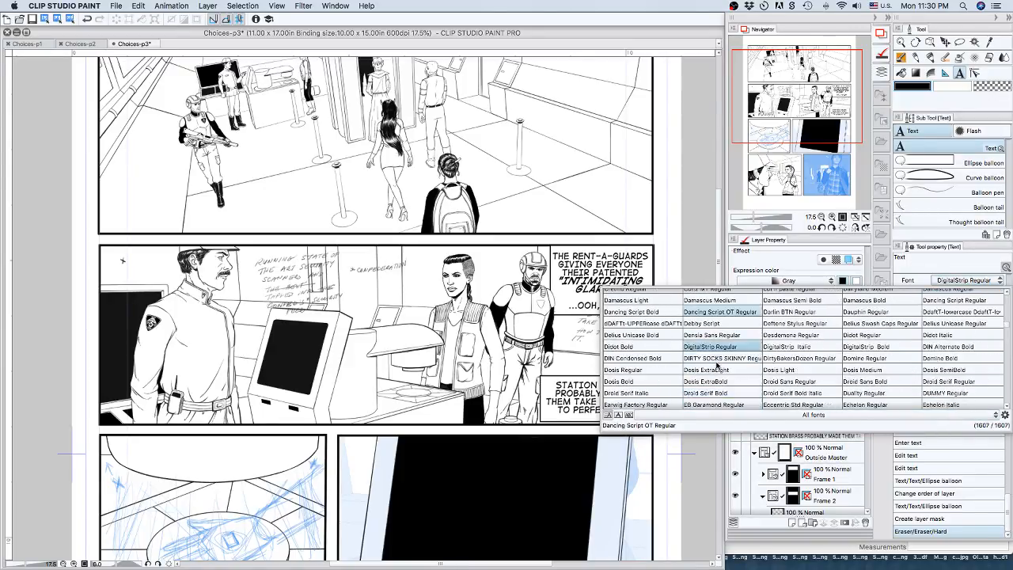
pyautogui.scroll(-1, 711, 368)
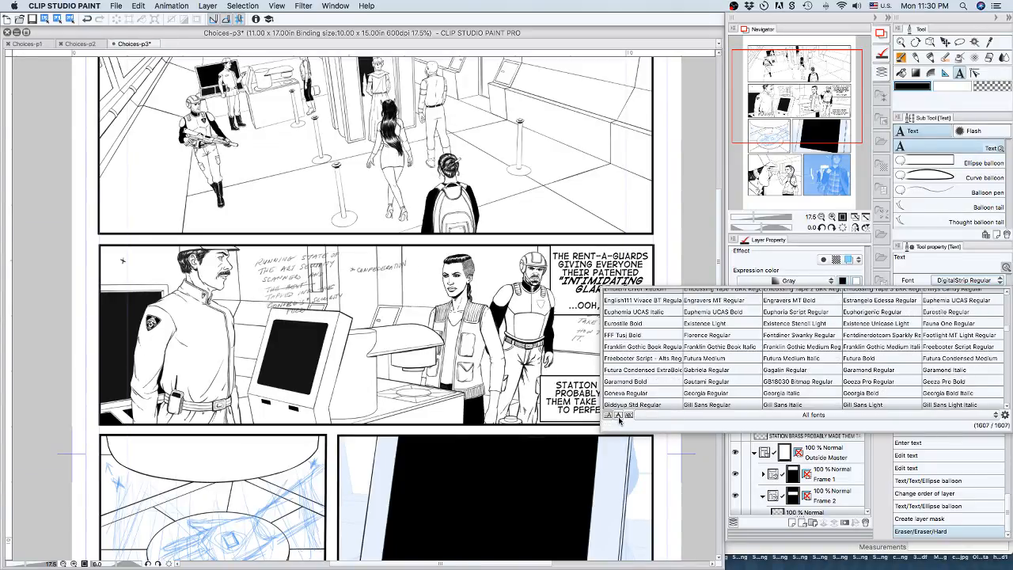
pyautogui.click(617, 415)
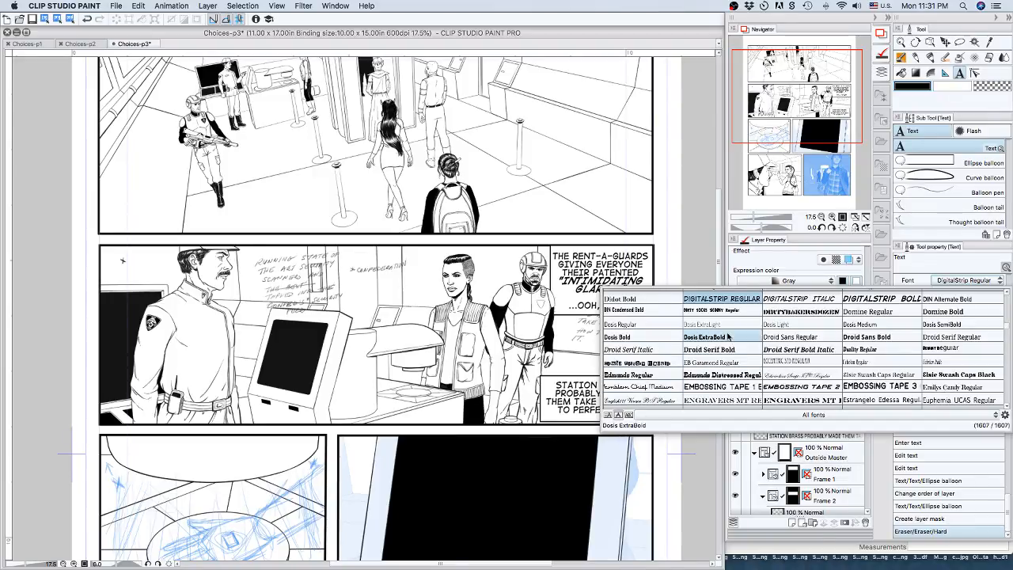
pyautogui.scroll(-1, 729, 338)
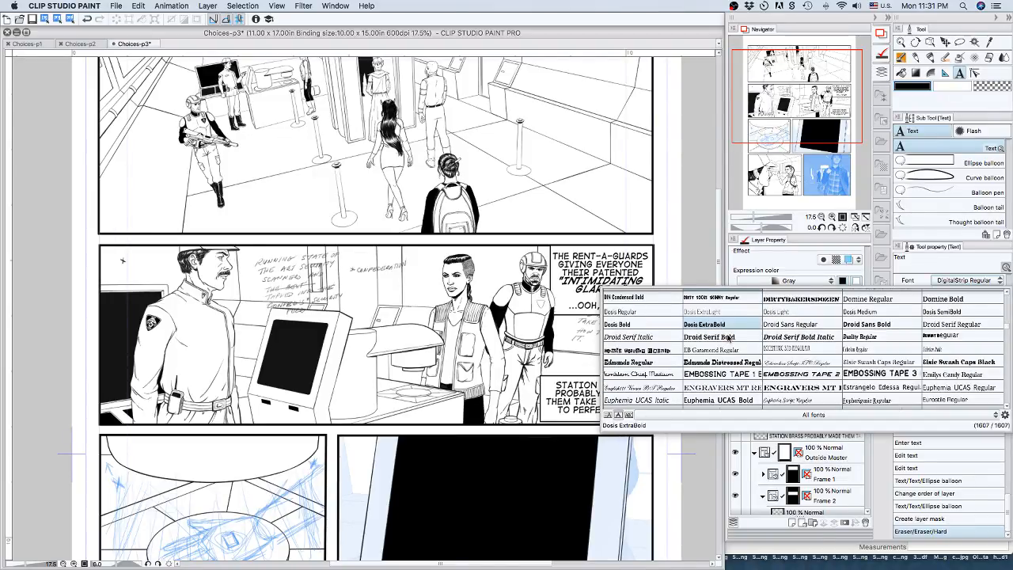
pyautogui.scroll(-4, 728, 338)
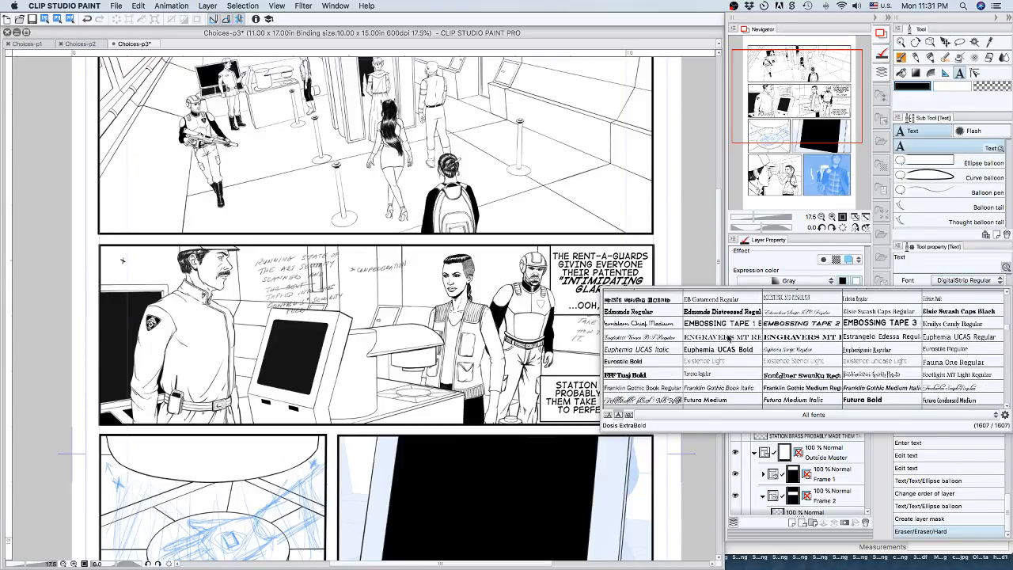
# Switch the text tool's font list back to the COMIC FONTS group and close the list.
pyautogui.scroll(5, 729, 339)
pyautogui.click(783, 416)
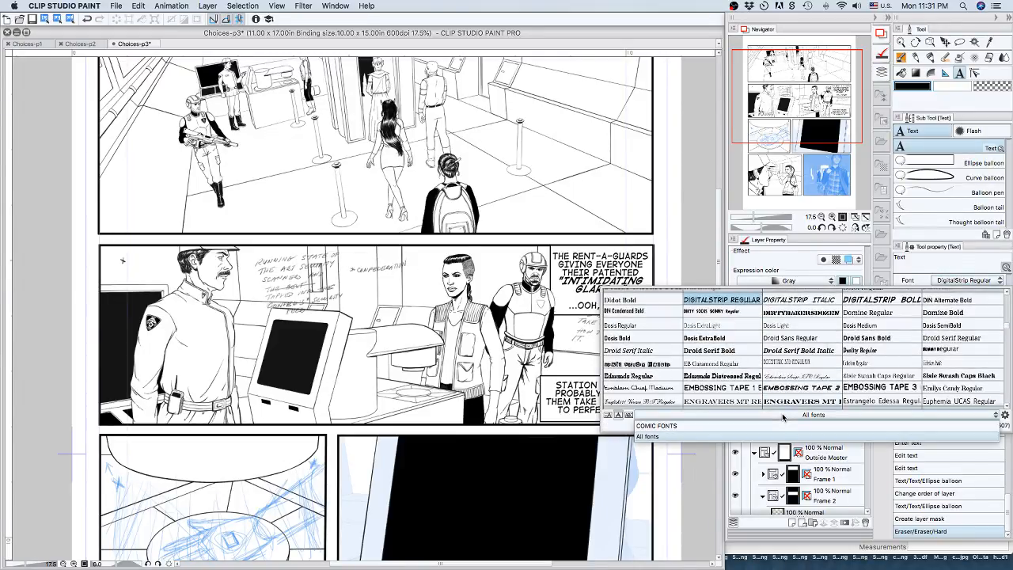
pyautogui.click(679, 428)
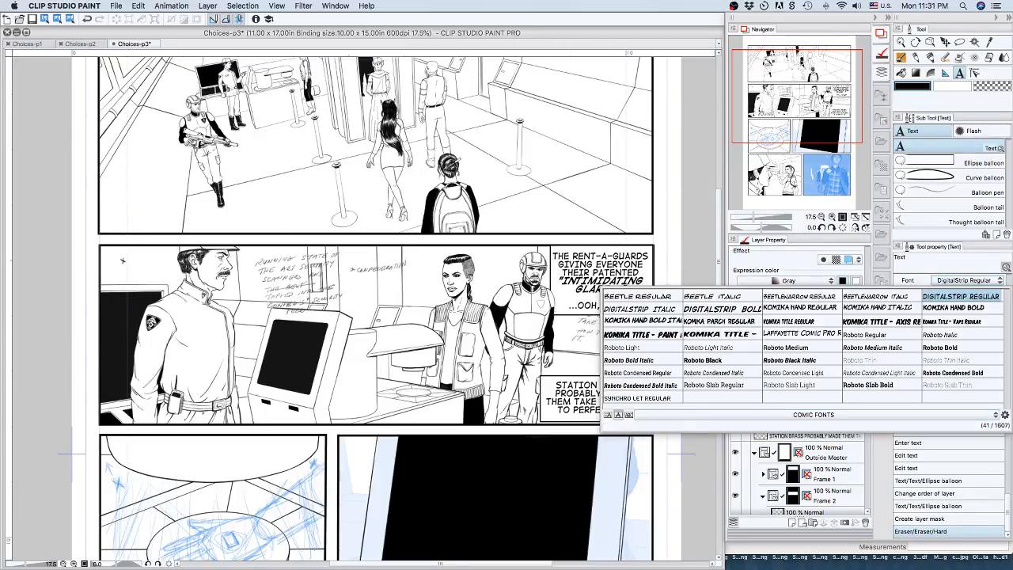
pyautogui.click(973, 280)
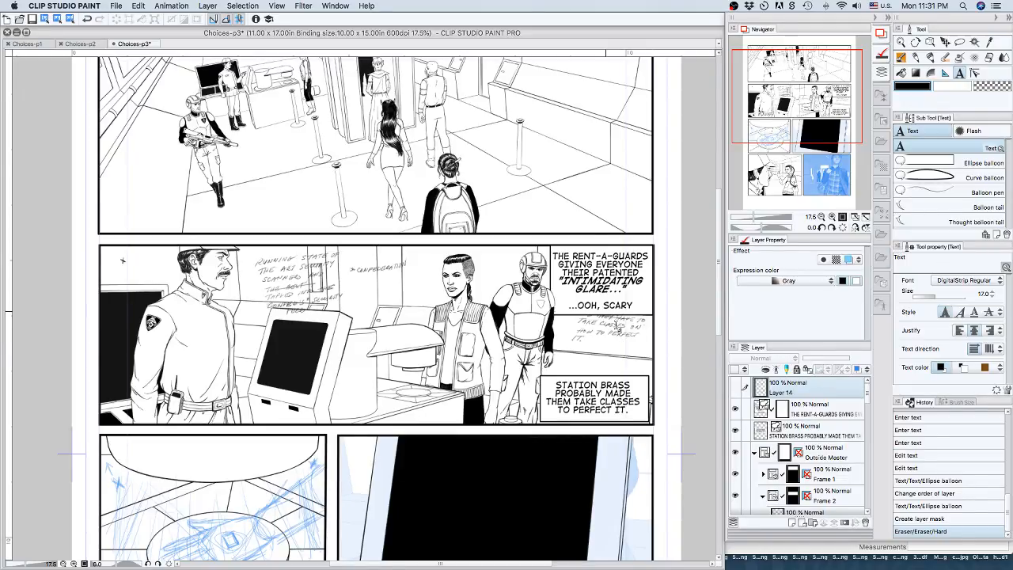
# Select the "STATION BRASS PROBABLY MADE THEM TAKE CLASSES" caption with the Object tool and nudge it into the second panel's lower right corner.
pyautogui.click(794, 431)
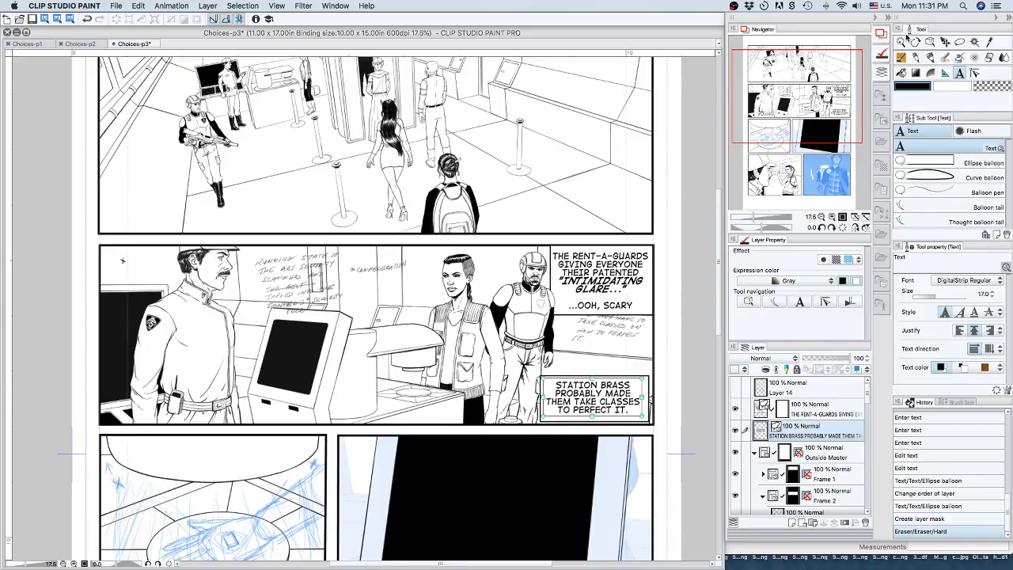
pyautogui.click(930, 41)
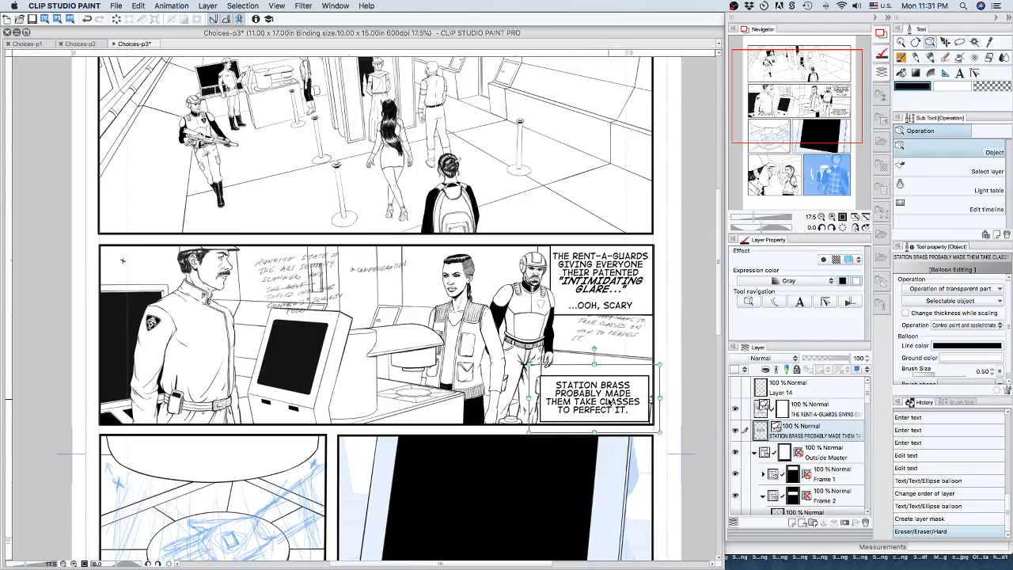
pyautogui.moveTo(610, 402); pyautogui.dragTo(609, 401)
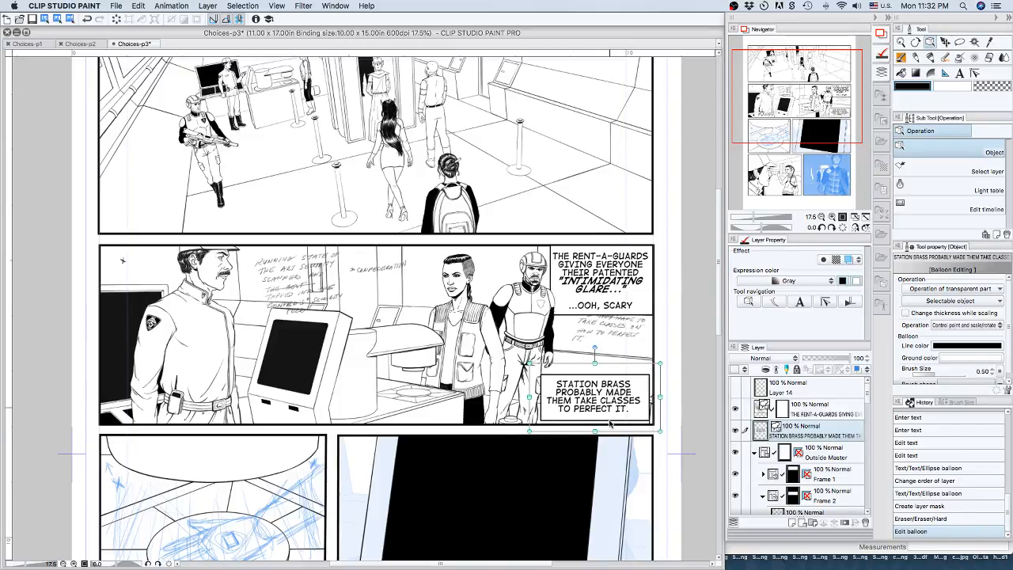
pyautogui.moveTo(609, 405); pyautogui.dragTo(610, 404)
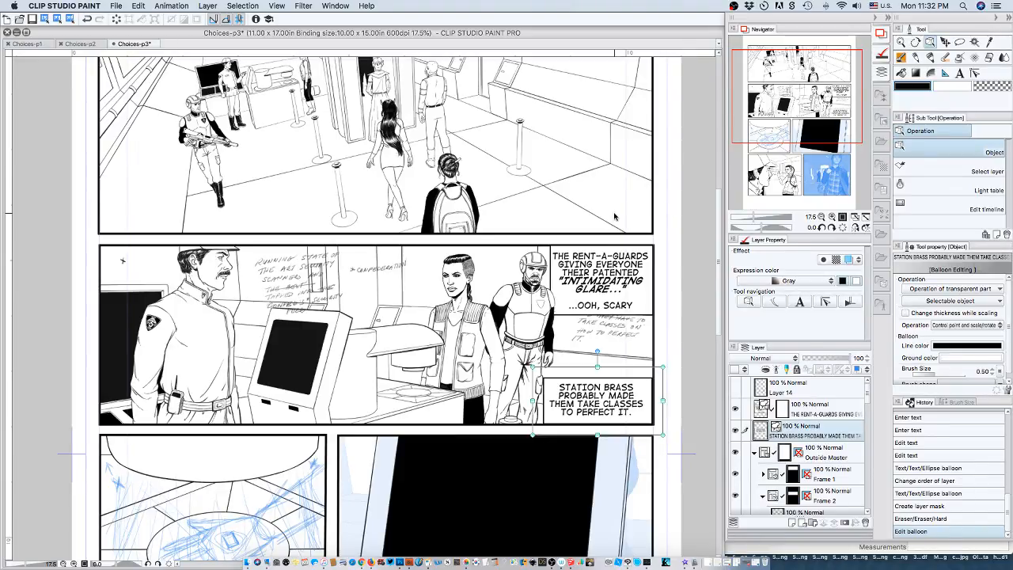
# Select the "THE RENT-A-GUARDS" caption text and look over the page's lower panels before returning to the caption.
pyautogui.click(602, 299)
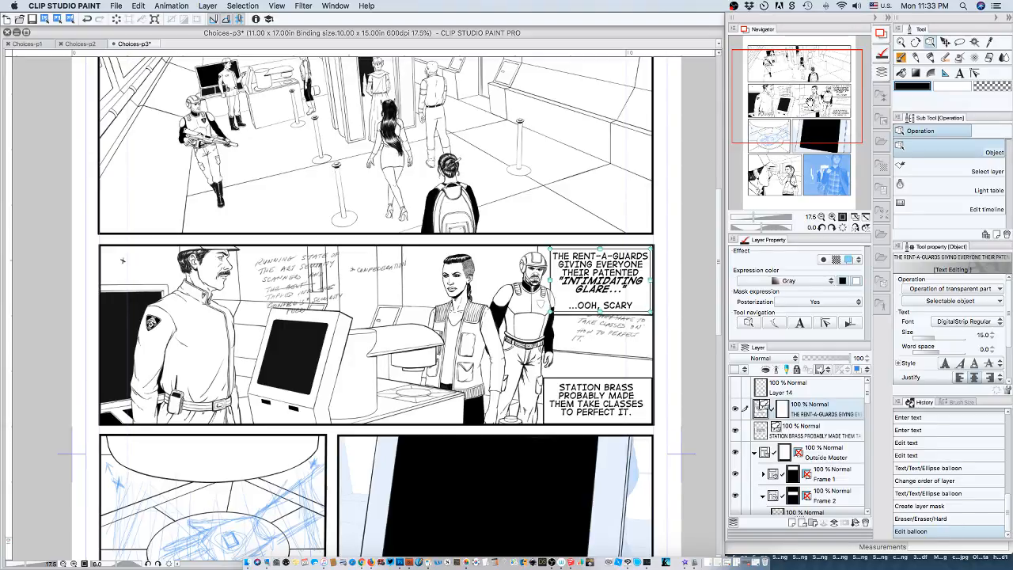
pyautogui.moveTo(810, 102); pyautogui.dragTo(816, 166)
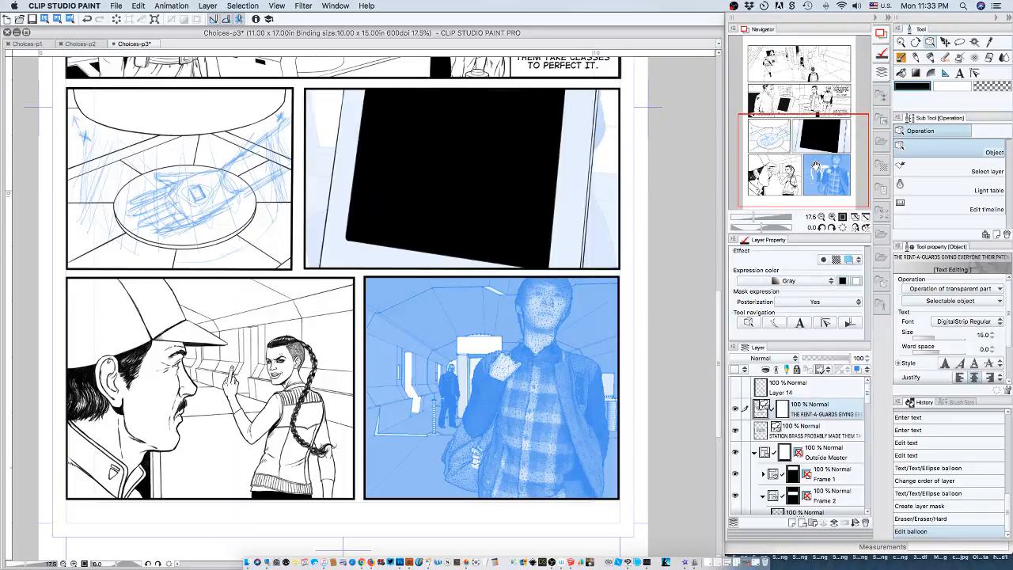
pyautogui.moveTo(816, 164); pyautogui.dragTo(802, 95)
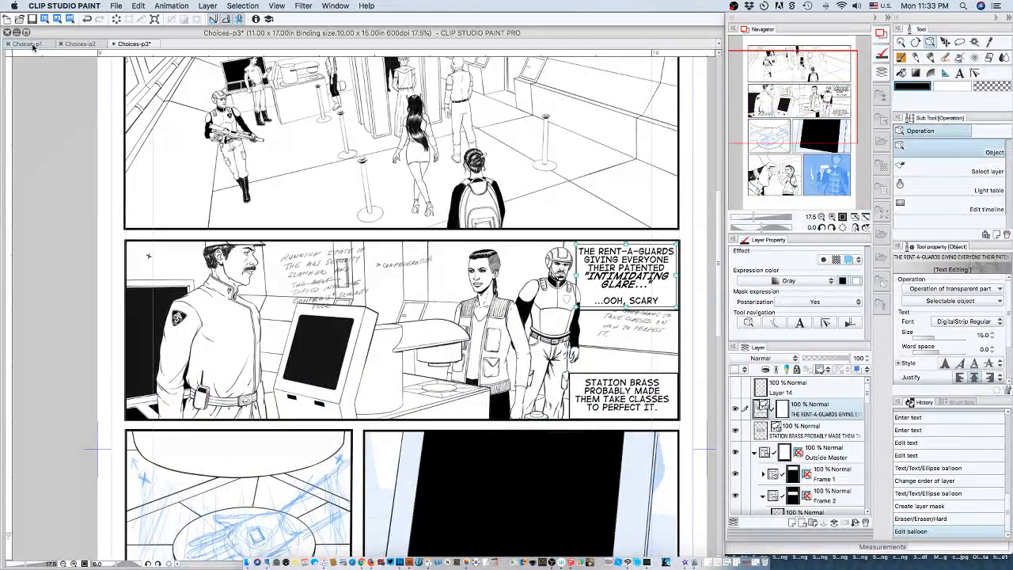
# Compare the finished pages Choices-p1 and Choices-p2 with Choices-p3, ending on Choices-p3.
pyautogui.click(31, 45)
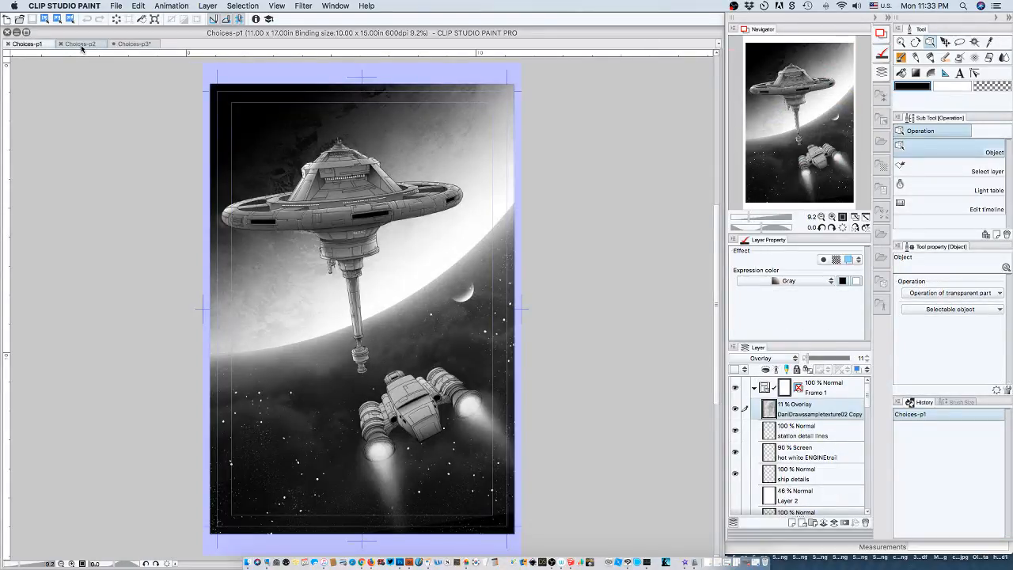
pyautogui.click(82, 45)
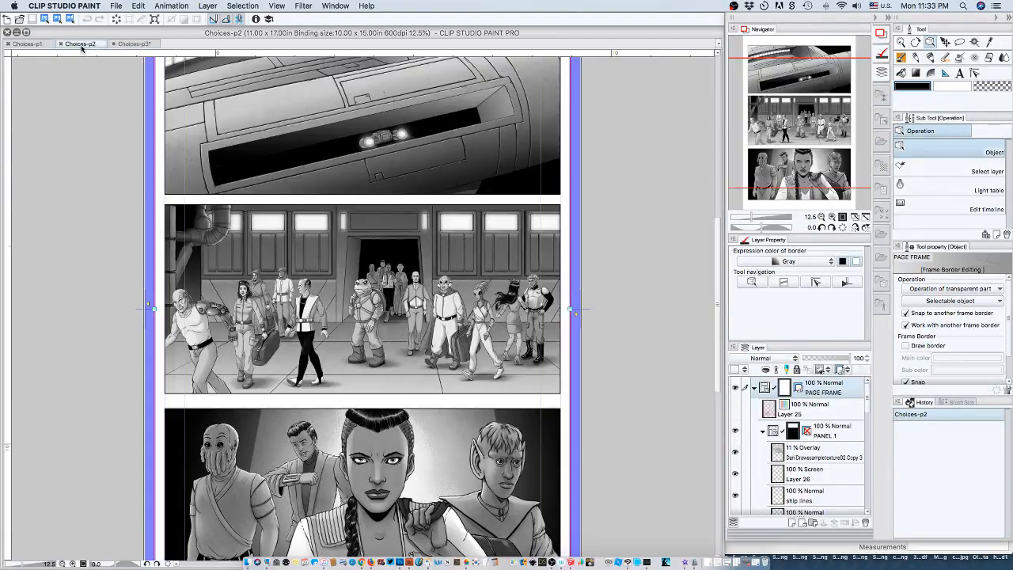
pyautogui.click(132, 45)
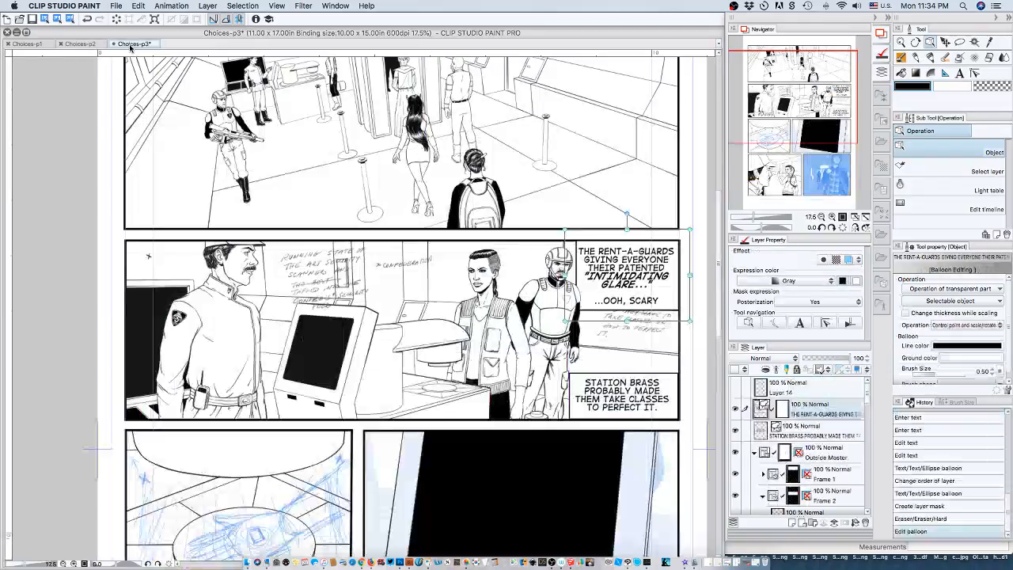
pyautogui.click(40, 45)
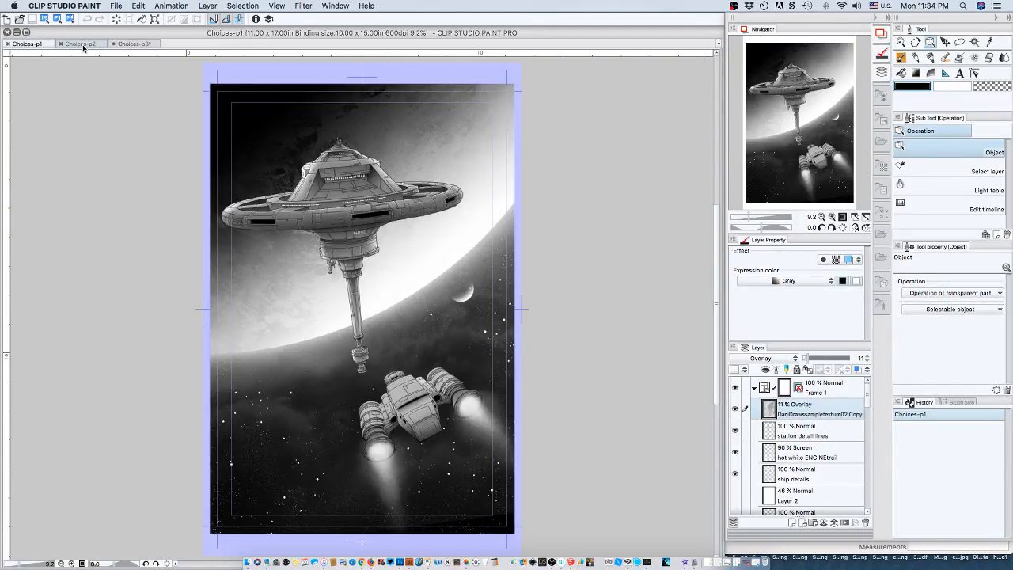
pyautogui.click(82, 45)
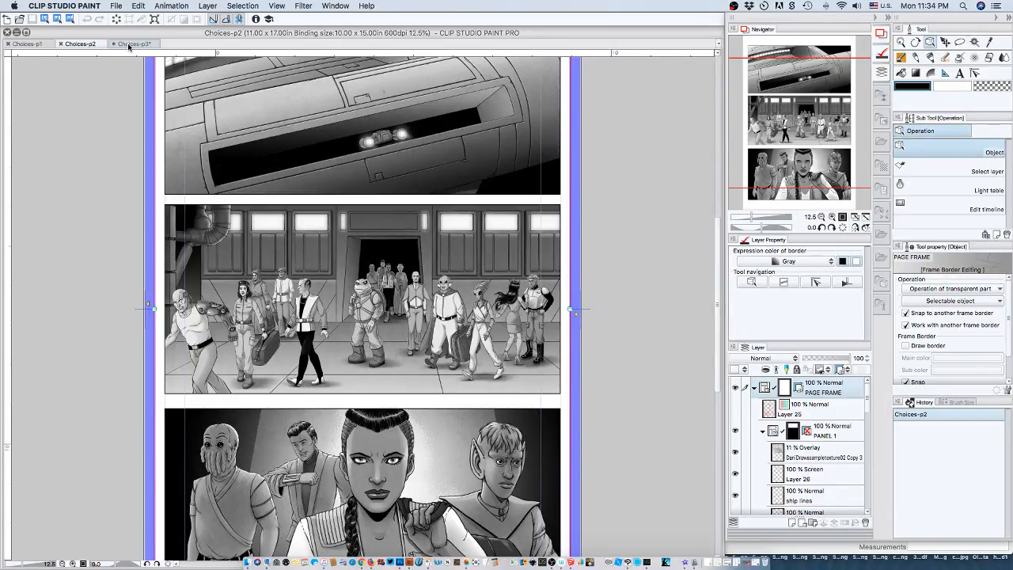
pyautogui.click(129, 46)
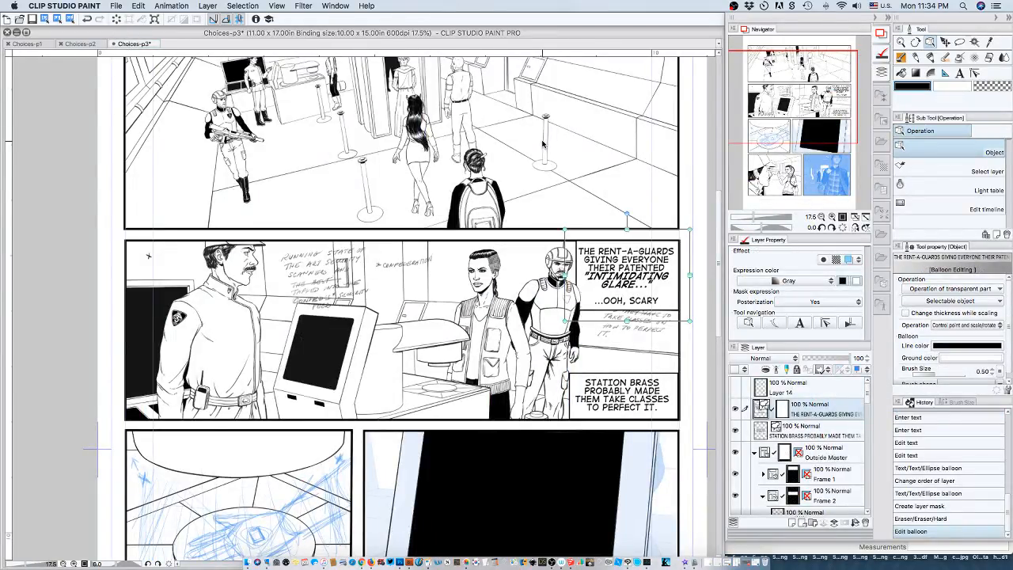
# Set the page zoom to 17.5% and look over the Choices-p3 panels from top to bottom.
pyautogui.scroll(-2, 543, 144)
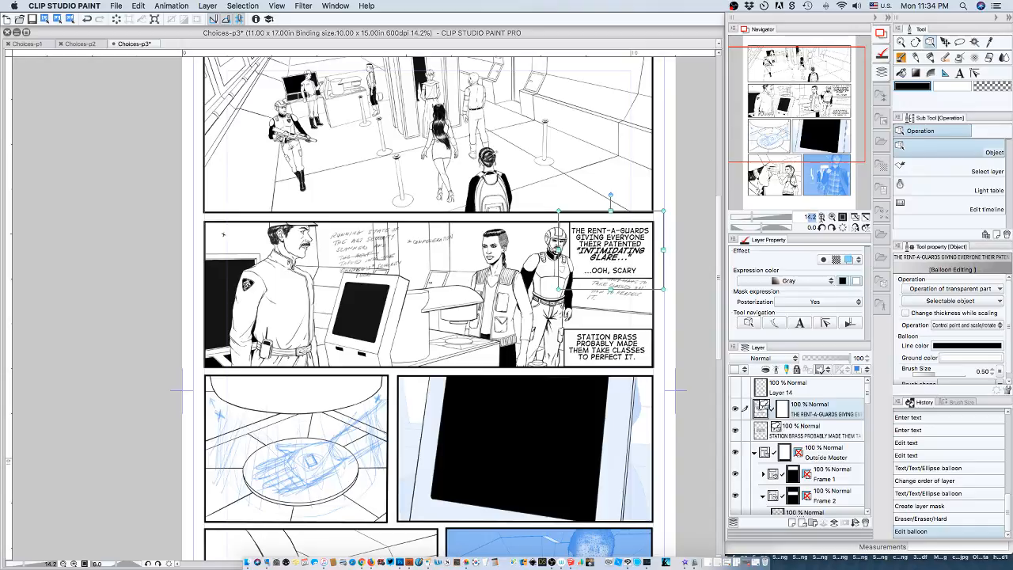
pyautogui.moveTo(805, 217); pyautogui.dragTo(817, 217)
pyautogui.write('17.5')
pyautogui.press('Return')
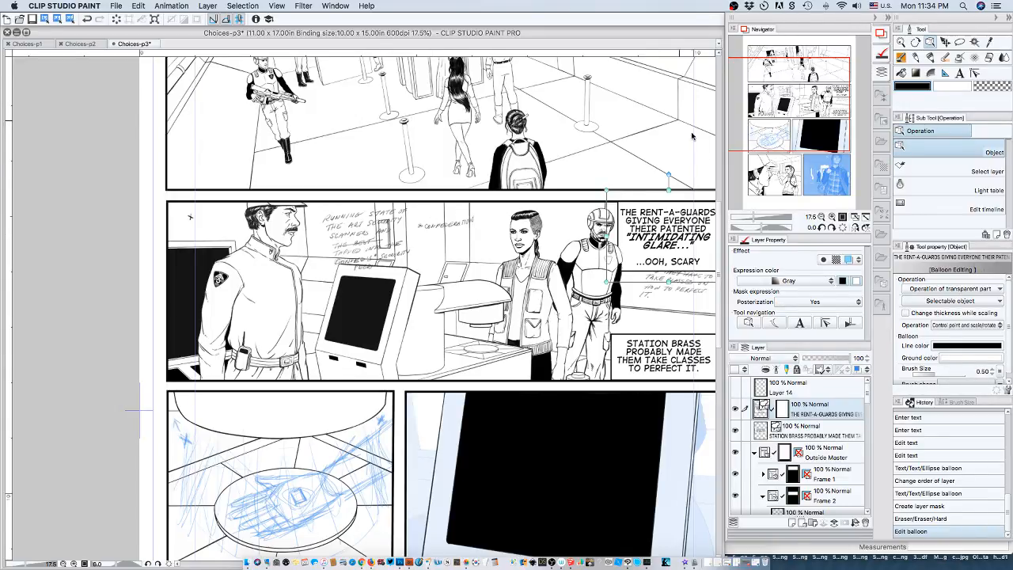
pyautogui.moveTo(777, 101); pyautogui.dragTo(780, 84)
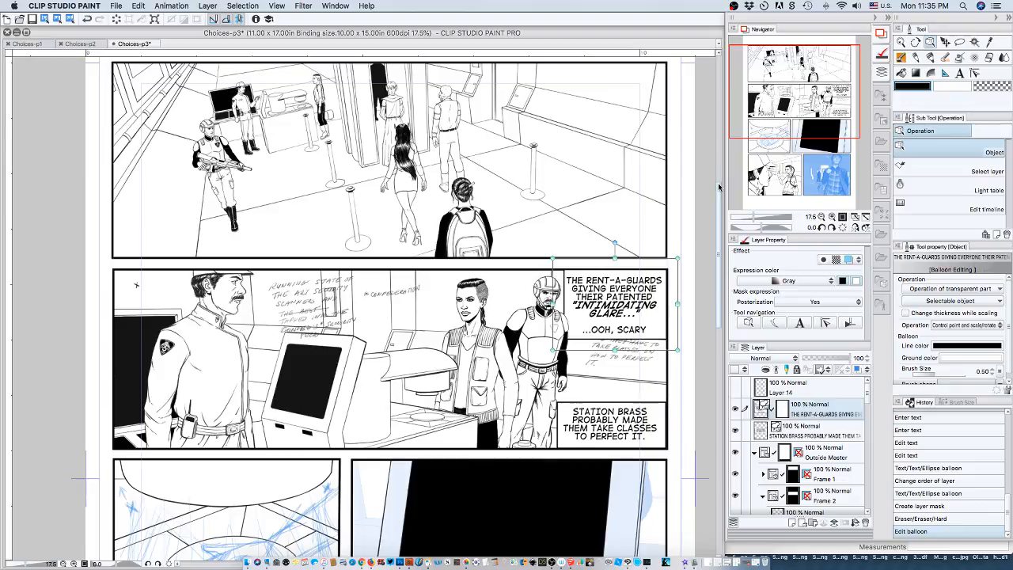
pyautogui.moveTo(718, 186); pyautogui.dragTo(723, 273)
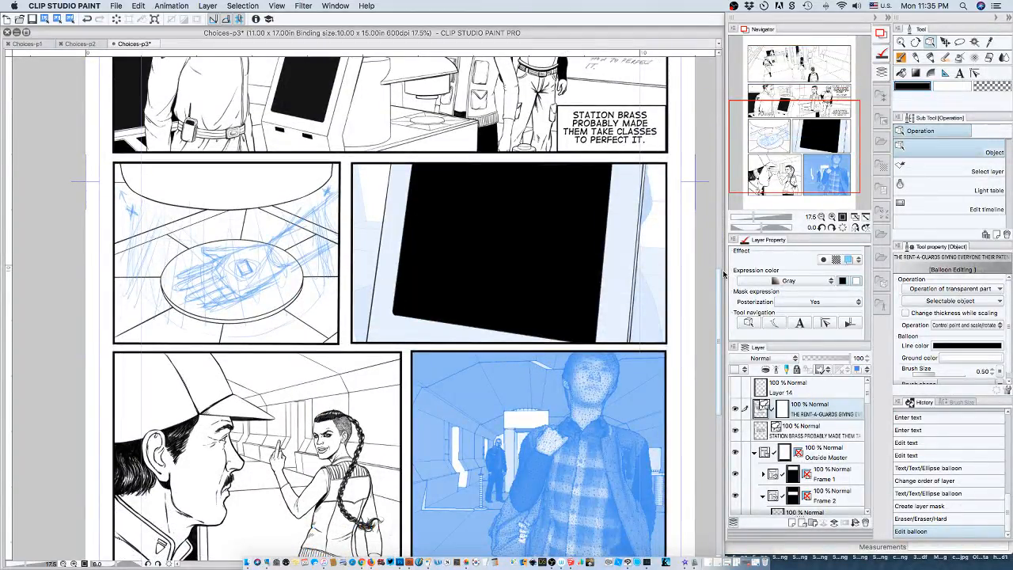
pyautogui.moveTo(723, 273); pyautogui.dragTo(728, 156)
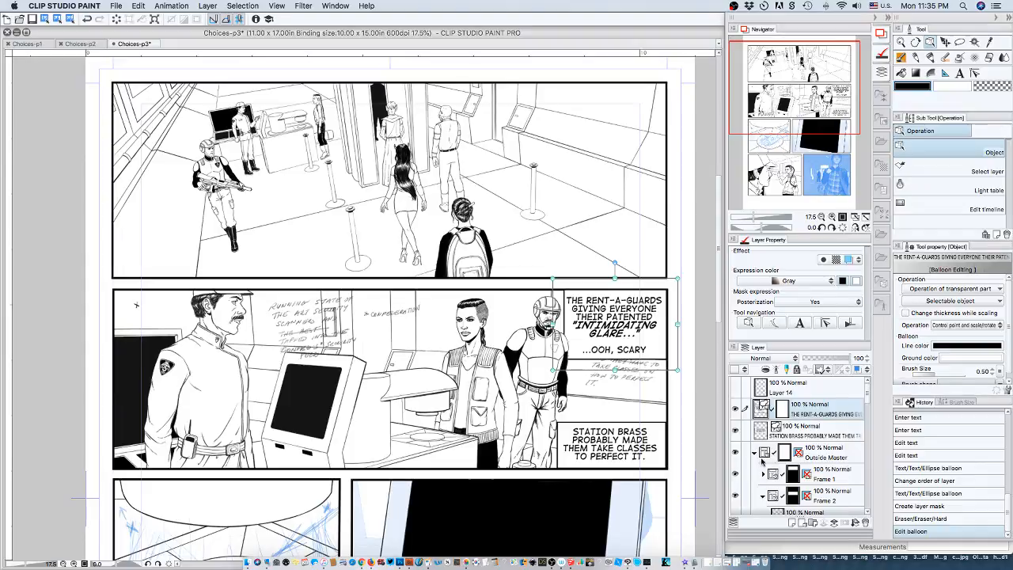
# Select and expand the Frame 1 folder and examine its layers, toggling the visibility of Layer 15.
pyautogui.click(828, 474)
pyautogui.click(763, 473)
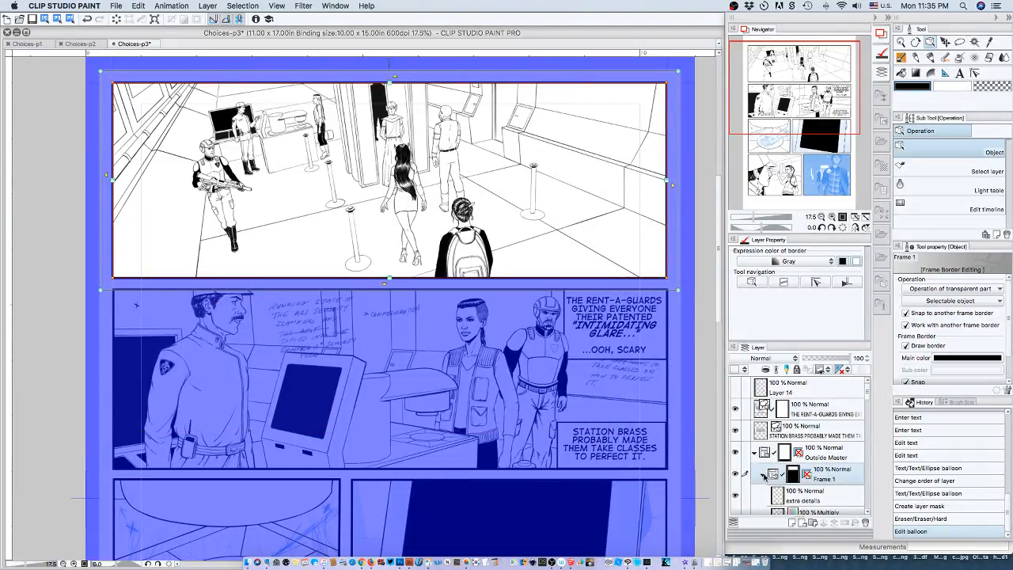
pyautogui.scroll(-1, 868, 391)
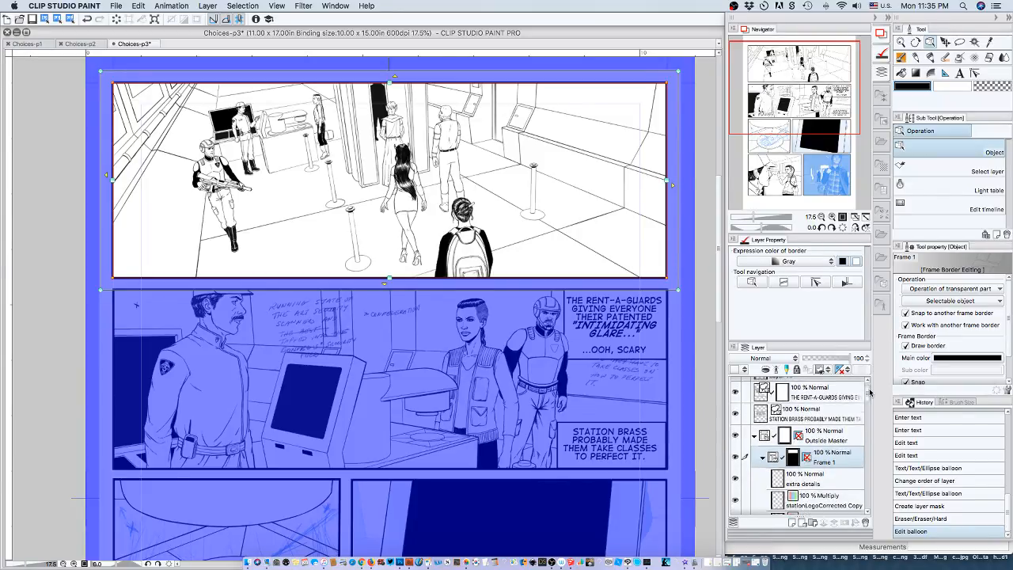
pyautogui.scroll(-5, 869, 392)
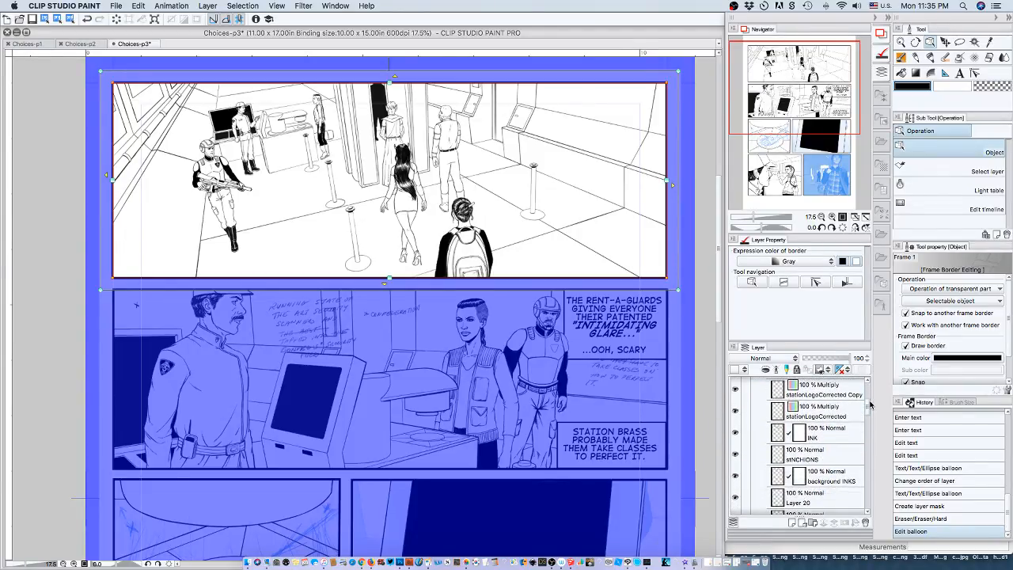
pyautogui.scroll(-3, 869, 405)
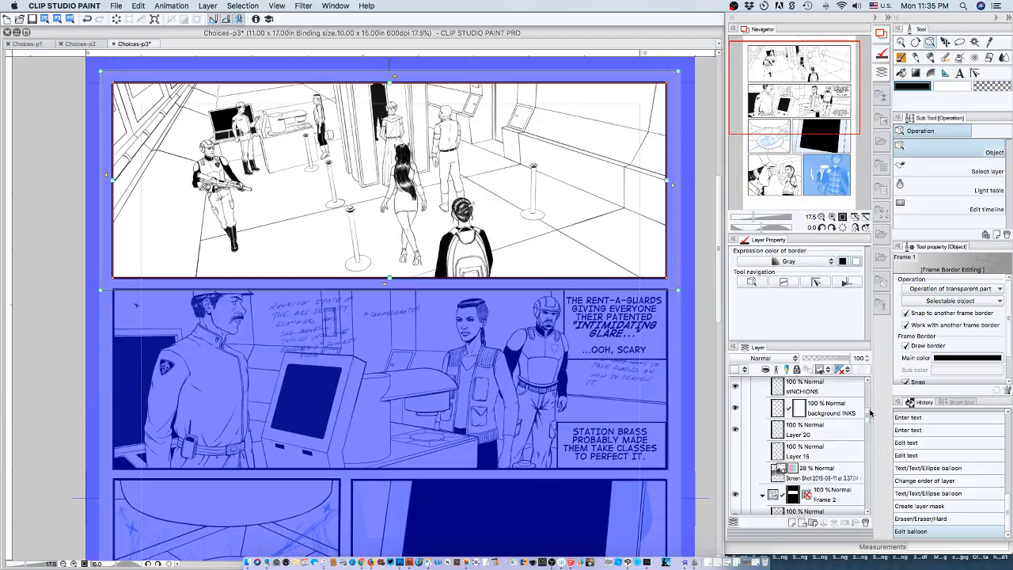
pyautogui.click(735, 451)
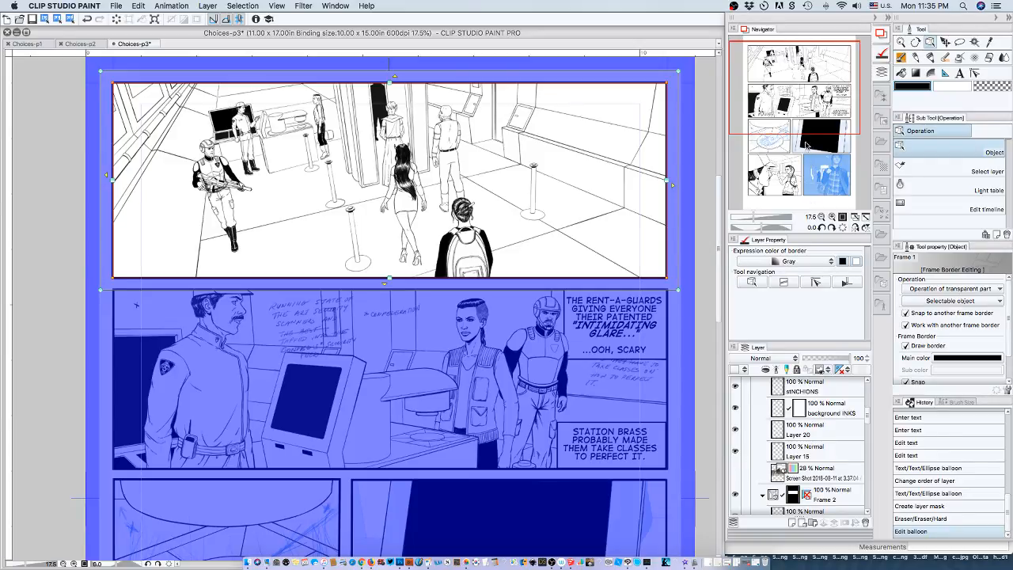
pyautogui.moveTo(805, 144); pyautogui.dragTo(814, 109)
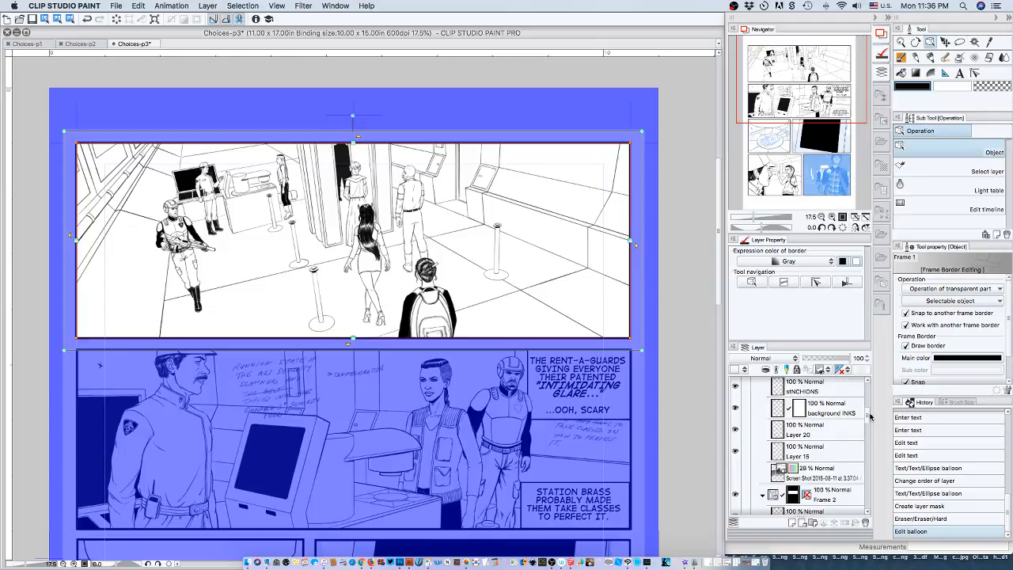
# Expand and select the Frame 3 folder and examine its layers and its panel on the page.
pyautogui.moveTo(870, 417)
pyautogui.mouseDown()
pyautogui.moveTo(866, 397)
pyautogui.moveTo(867, 453)
pyautogui.mouseUp()
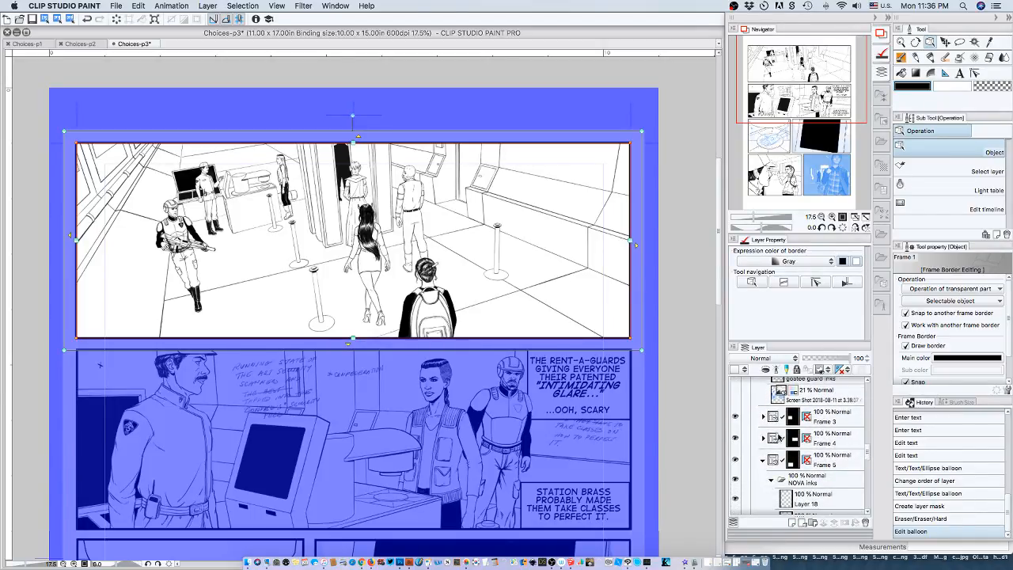
pyautogui.click(764, 416)
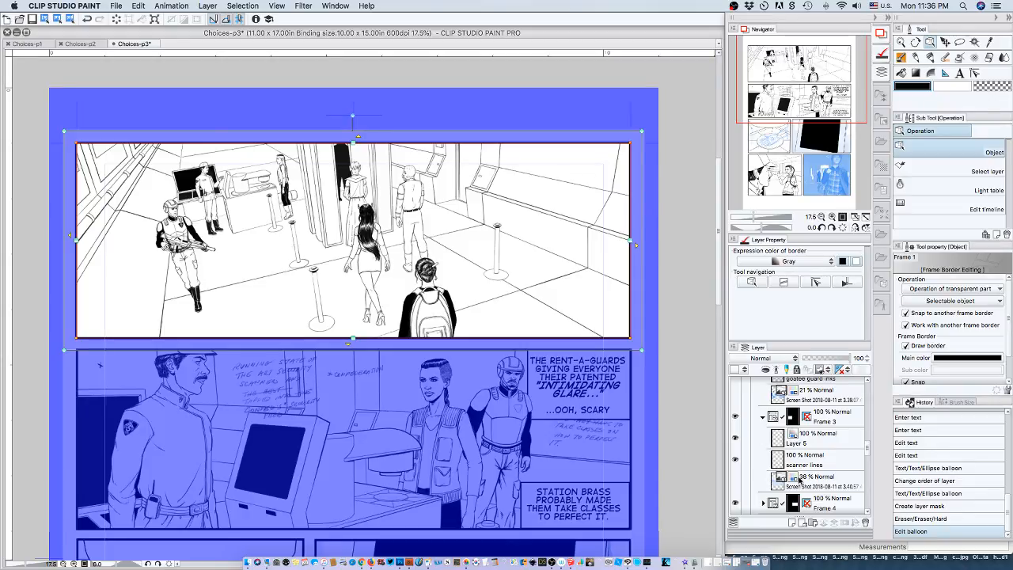
pyautogui.click(831, 417)
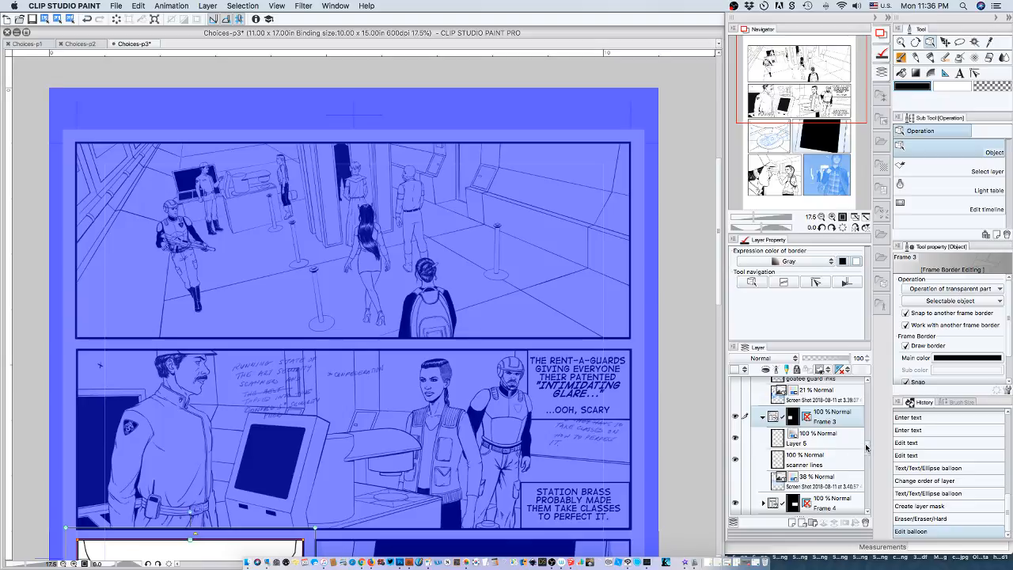
pyautogui.scroll(-3, 868, 453)
pyautogui.scroll(-1, 868, 453)
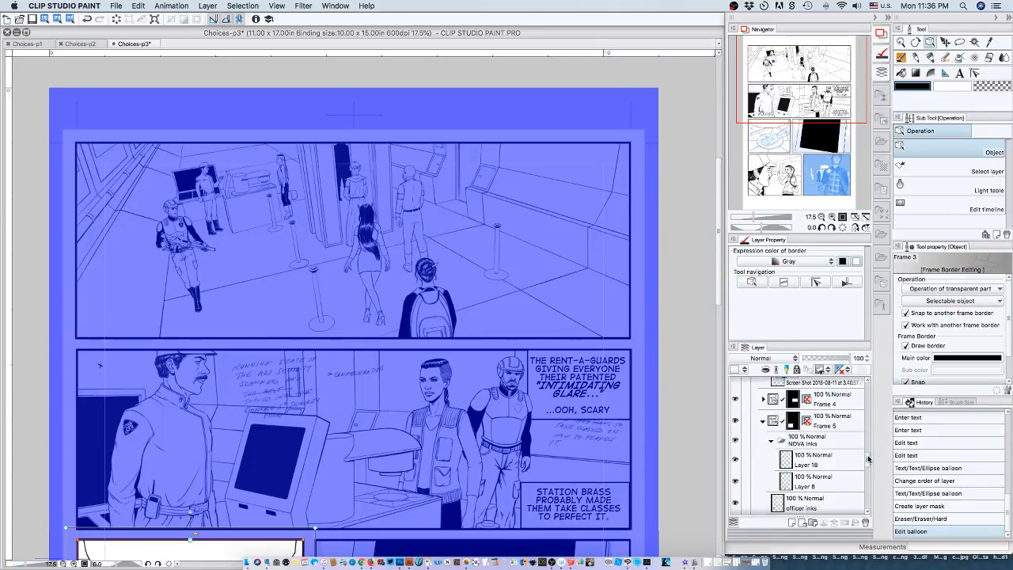
pyautogui.moveTo(718, 271); pyautogui.dragTo(724, 420)
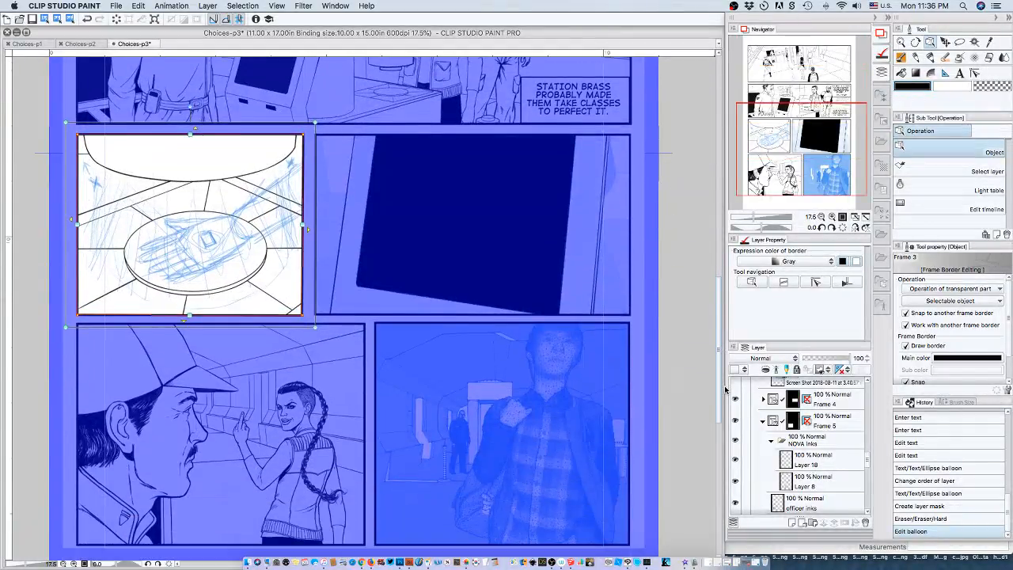
# Select the Frame 5 folder and examine its ink layers and the layers of Frame 6 beneath it.
pyautogui.click(835, 423)
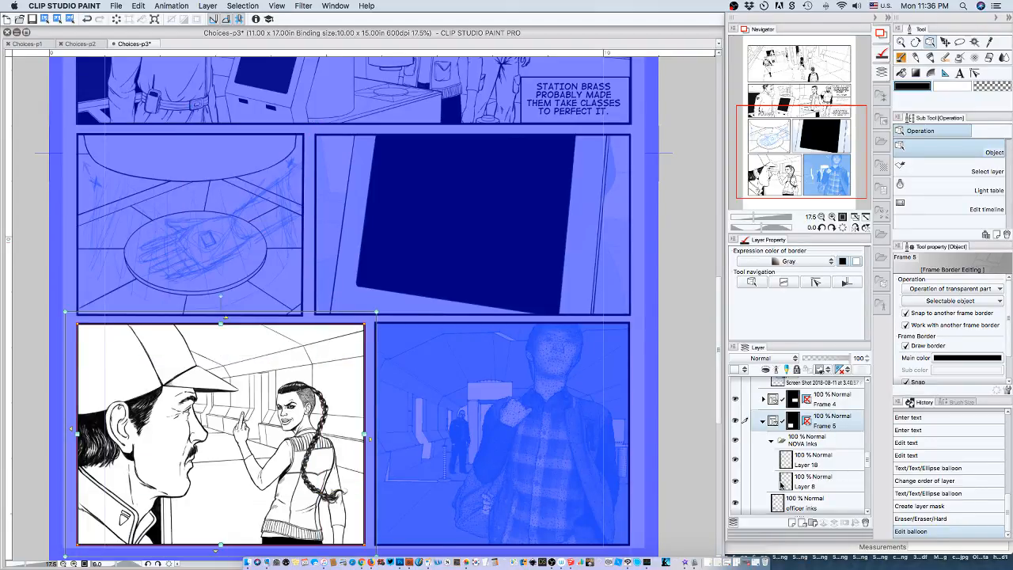
pyautogui.scroll(-3, 867, 461)
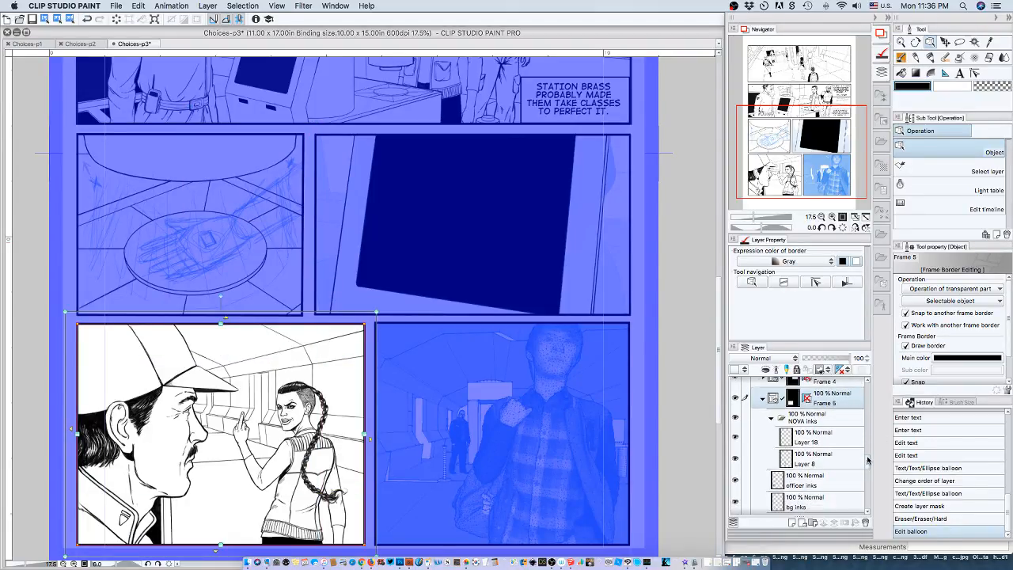
pyautogui.scroll(-2, 867, 466)
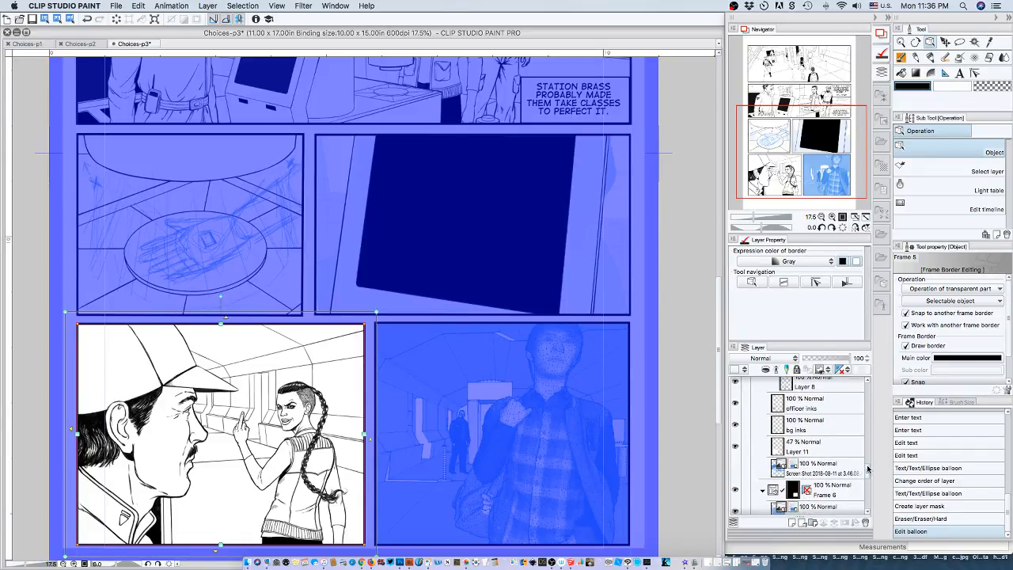
pyautogui.scroll(-5, 867, 468)
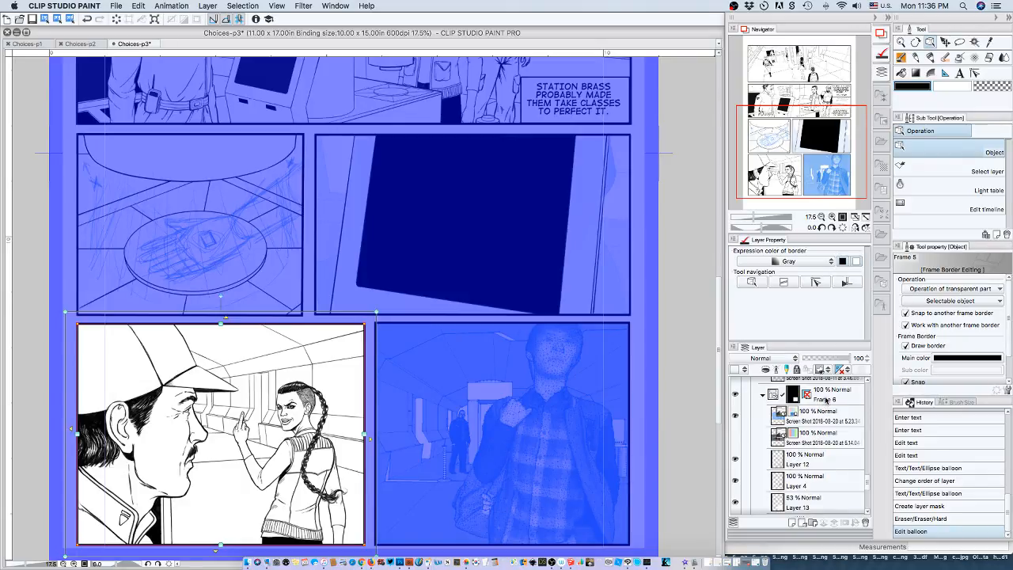
# Compare the two 2018-08-20 reference screenshots in Frame 6 by toggling them, and delete the 5.14.04 screenshot layer.
pyautogui.click(826, 400)
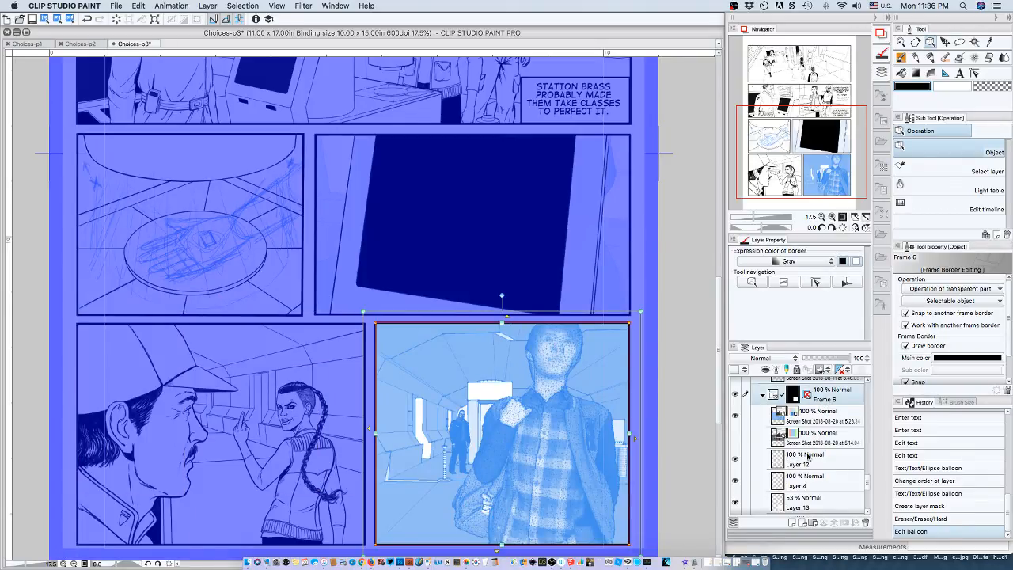
pyautogui.click(735, 415)
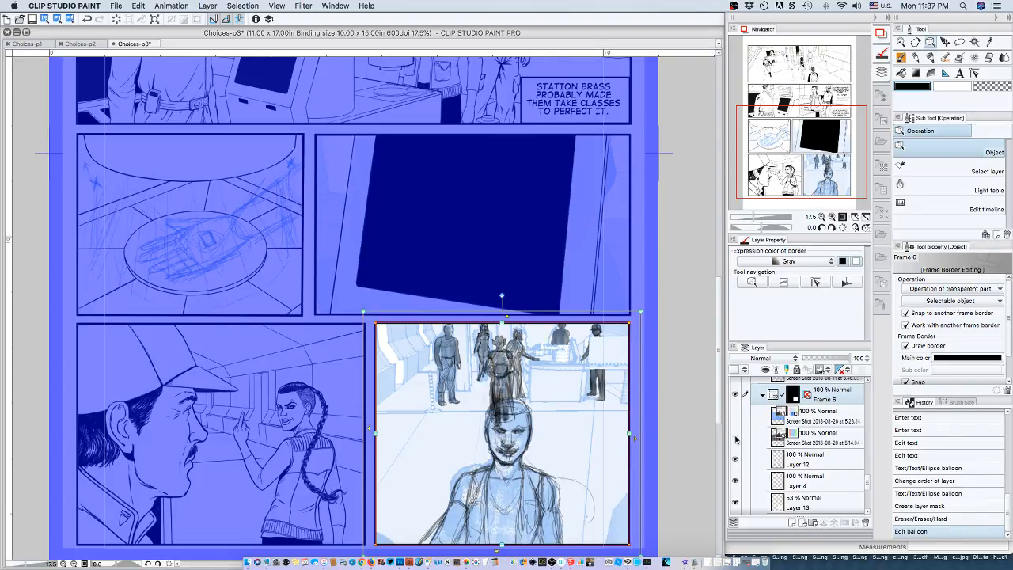
pyautogui.click(736, 438)
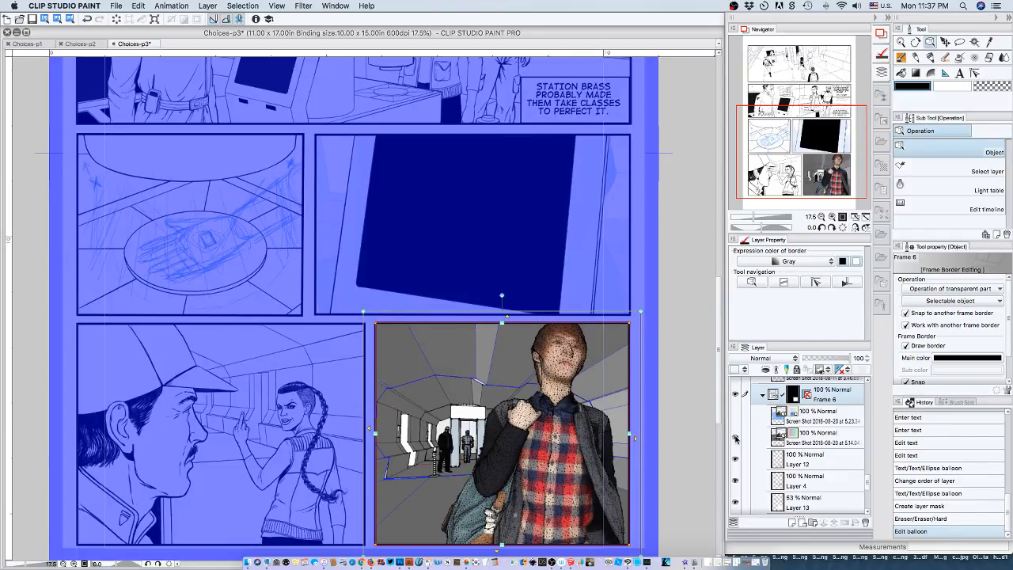
pyautogui.click(736, 438)
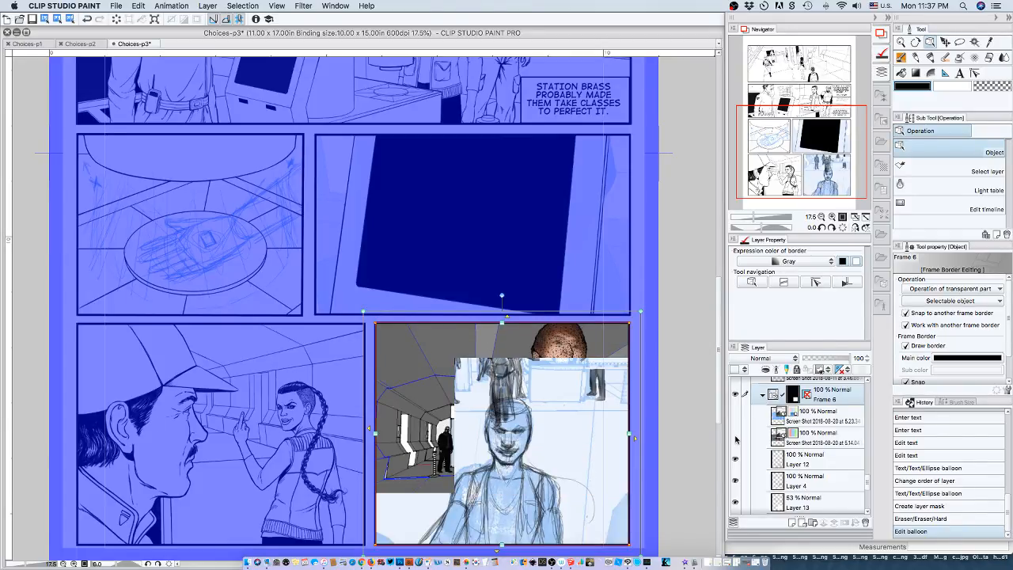
pyautogui.click(819, 439)
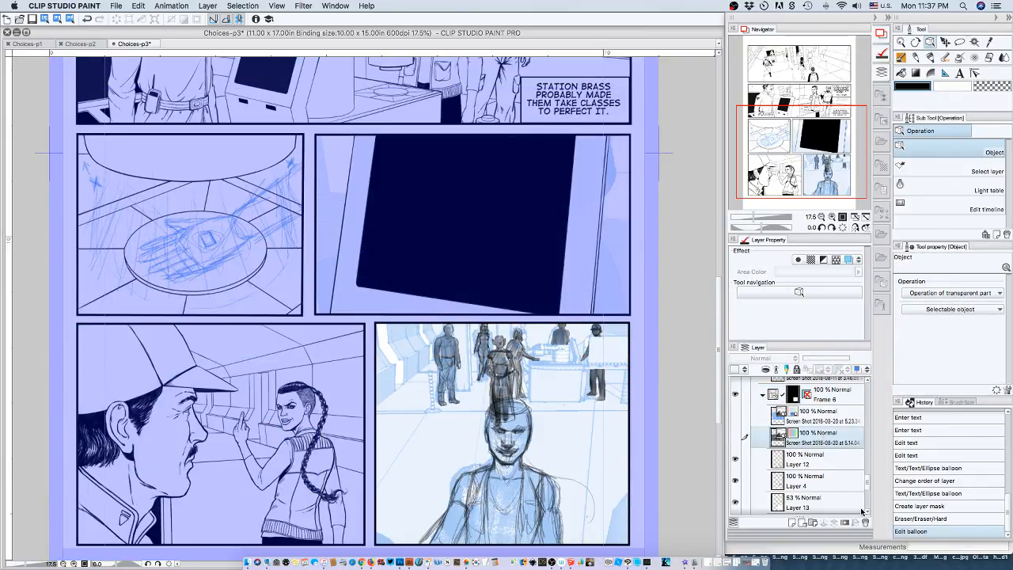
pyautogui.click(865, 524)
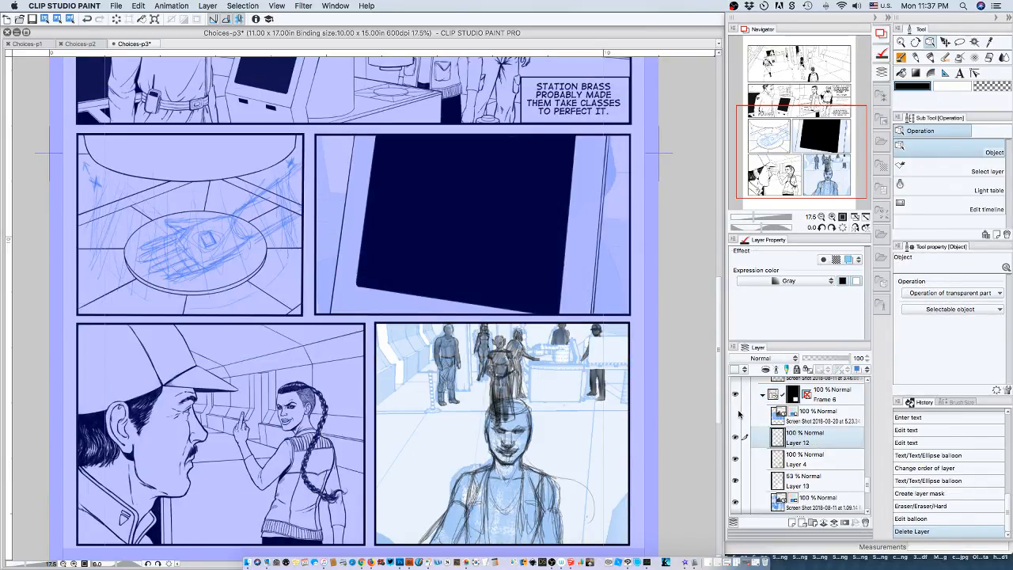
# Recheck the 5.23 reference screenshot in Frame 6, and hide it along with Layer 4, Layer 12 and the 2018-08-11 screenshot.
pyautogui.click(735, 414)
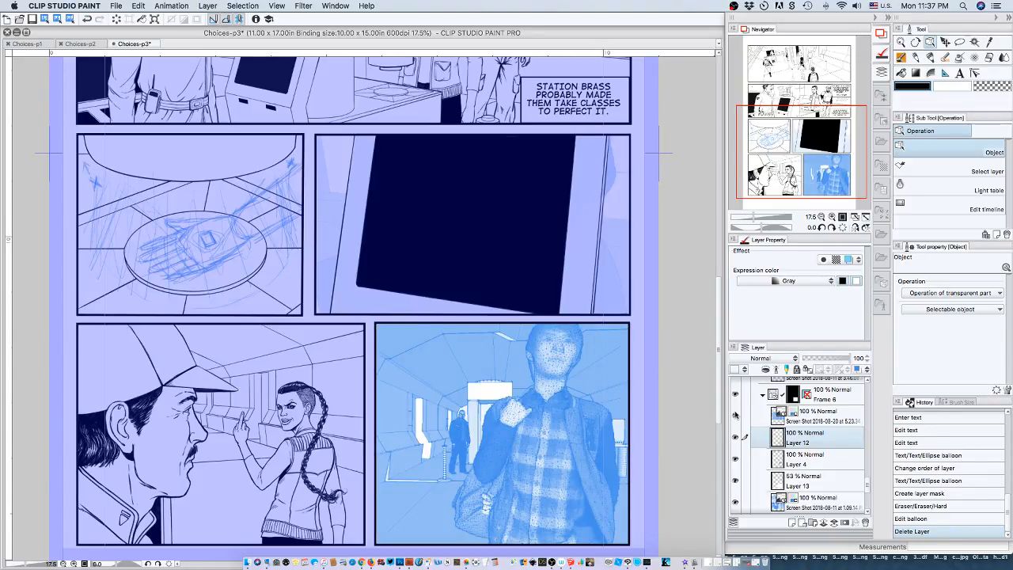
pyautogui.click(734, 459)
pyautogui.click(734, 437)
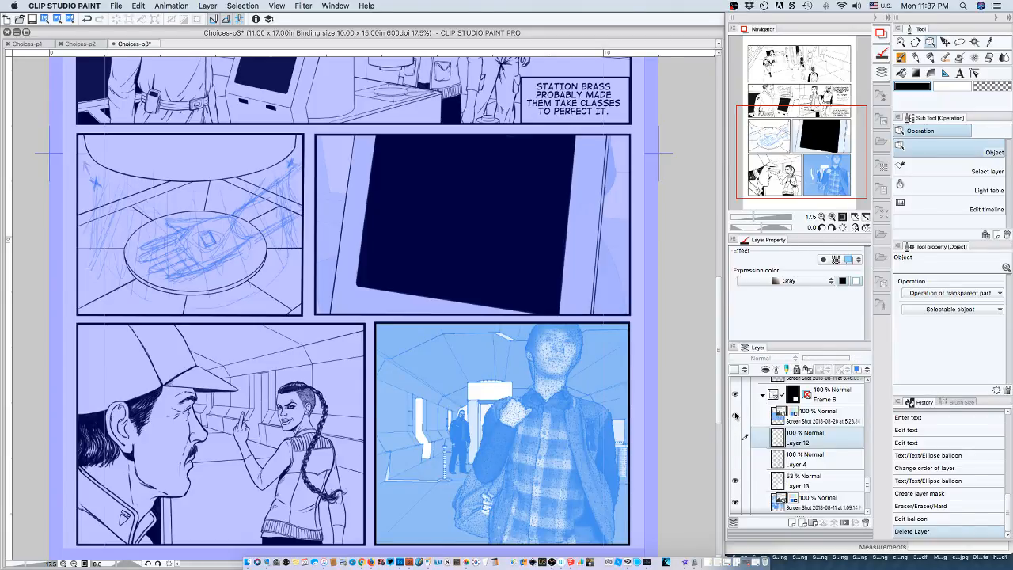
pyautogui.click(734, 415)
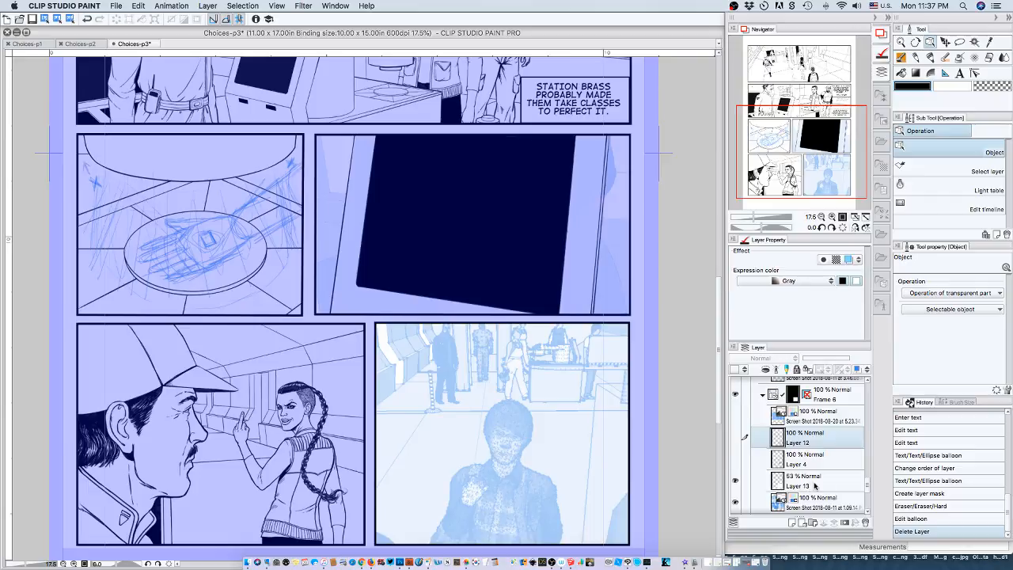
pyautogui.click(774, 484)
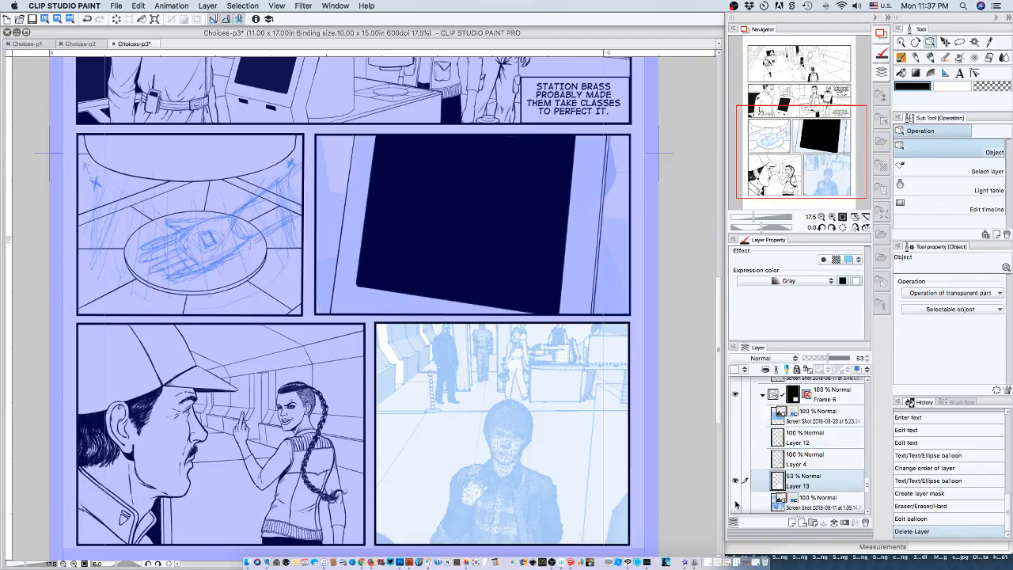
pyautogui.click(736, 503)
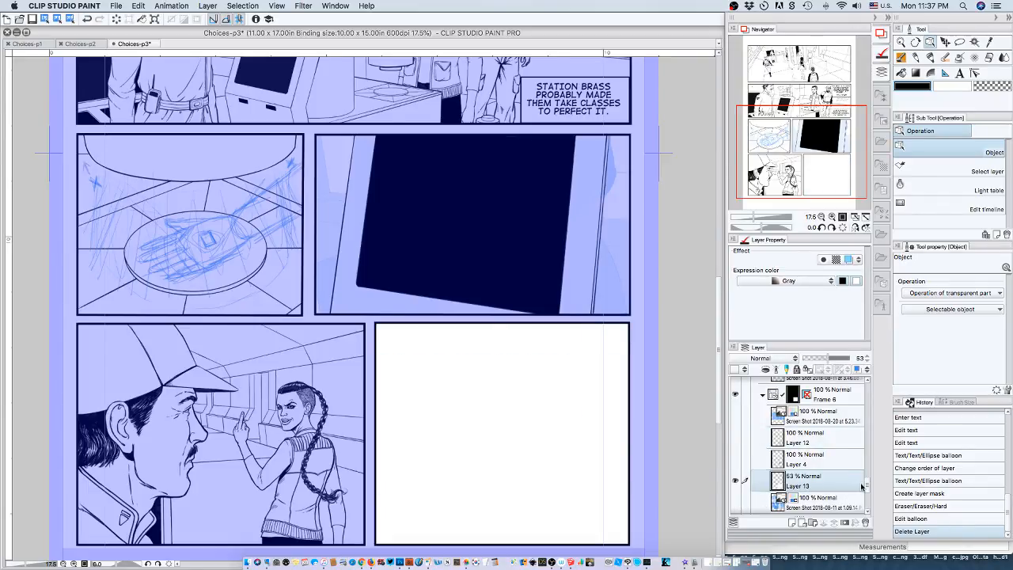
# Delete the 2018-08-11 screenshot layer and Layer 13 from Frame 6.
pyautogui.scroll(-2, 862, 485)
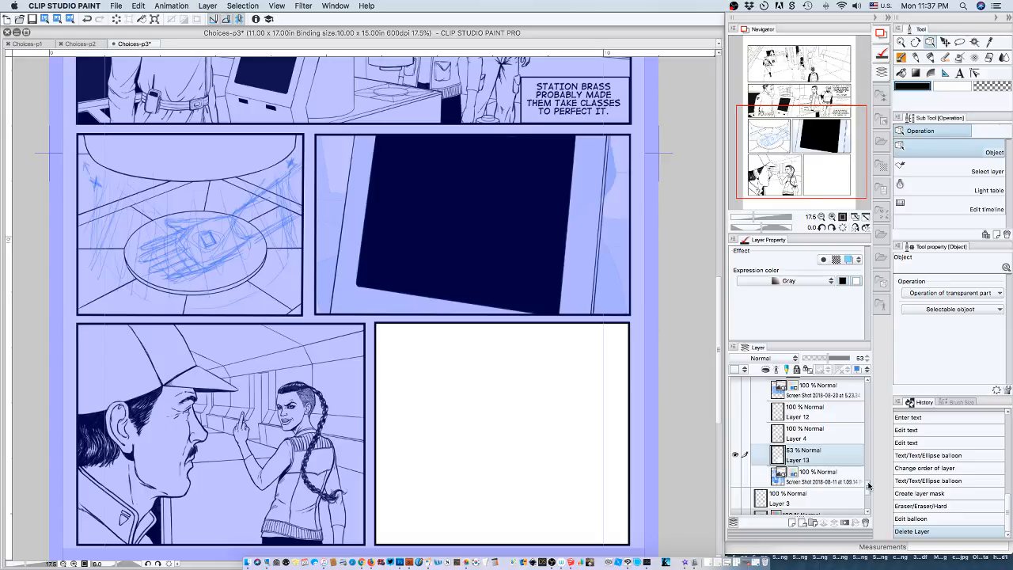
pyautogui.click(819, 474)
pyautogui.click(865, 523)
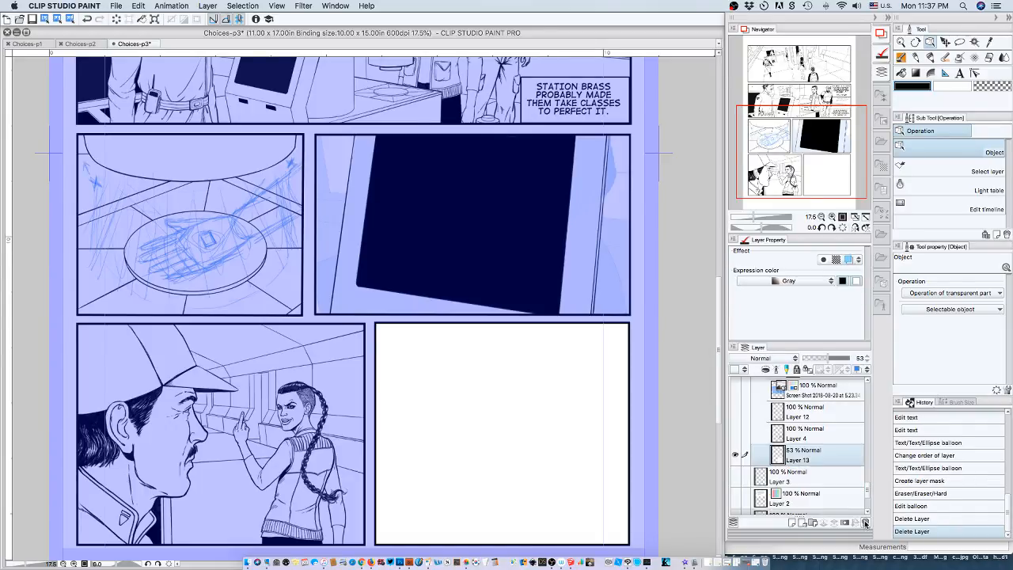
pyautogui.click(865, 523)
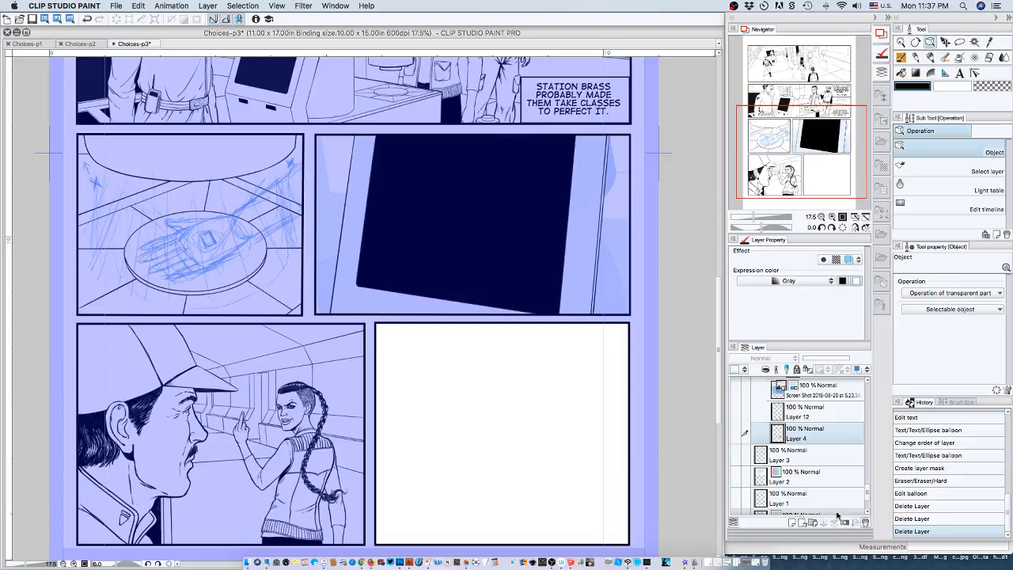
# Show Layer 2 to inspect its 11" x 17" Bristol Board template over the page, and delete that layer.
pyautogui.click(735, 478)
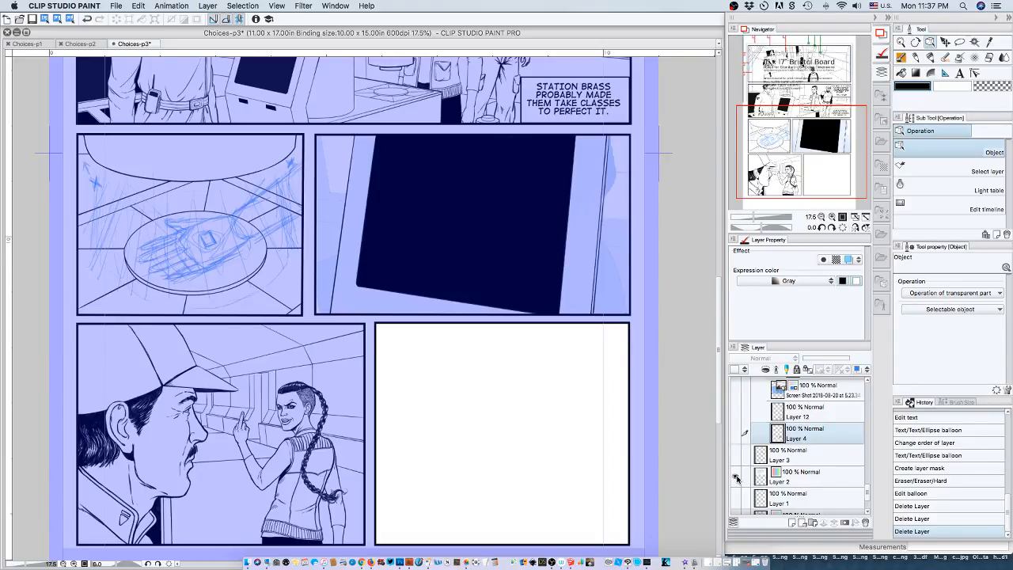
pyautogui.click(805, 478)
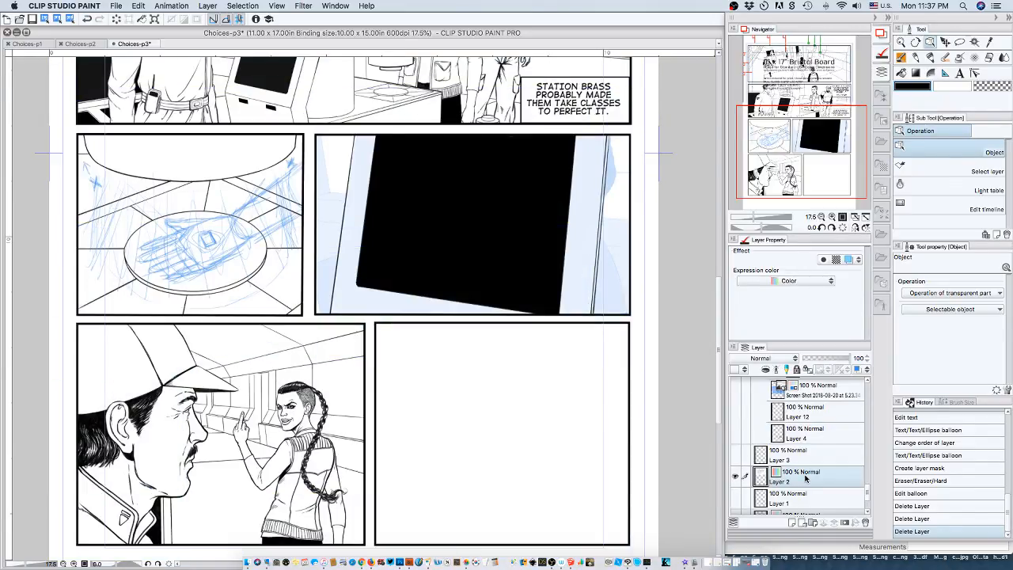
pyautogui.moveTo(868, 495)
pyautogui.mouseDown()
pyautogui.moveTo(866, 457)
pyautogui.moveTo(867, 498)
pyautogui.mouseUp()
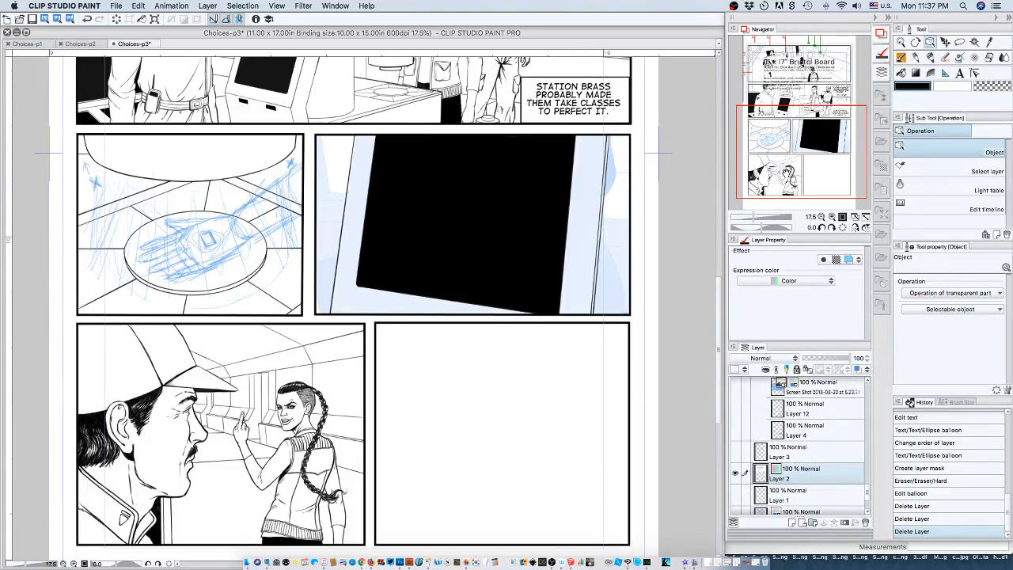
pyautogui.moveTo(786, 173); pyautogui.dragTo(781, 83)
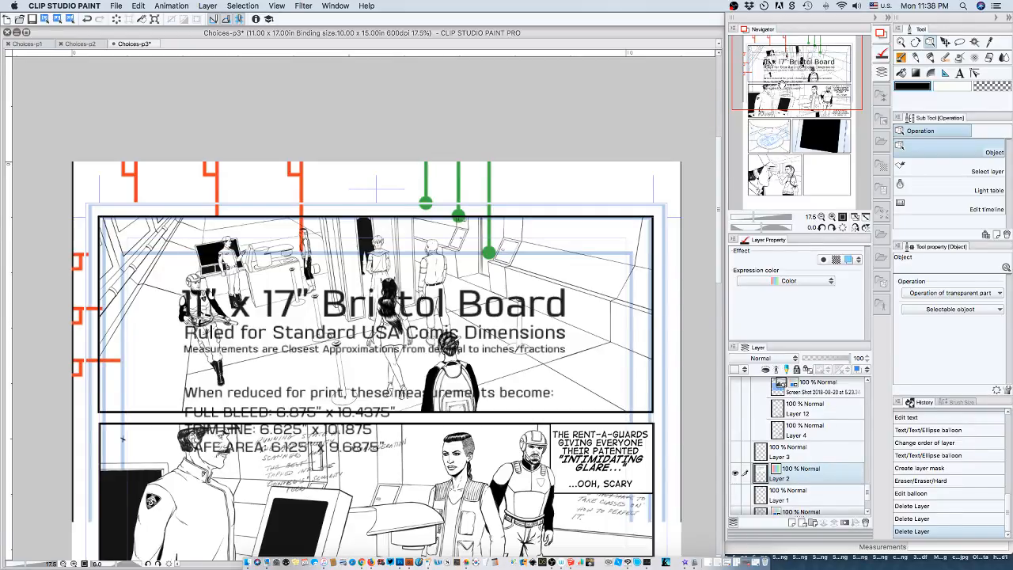
pyautogui.moveTo(781, 84); pyautogui.dragTo(780, 132)
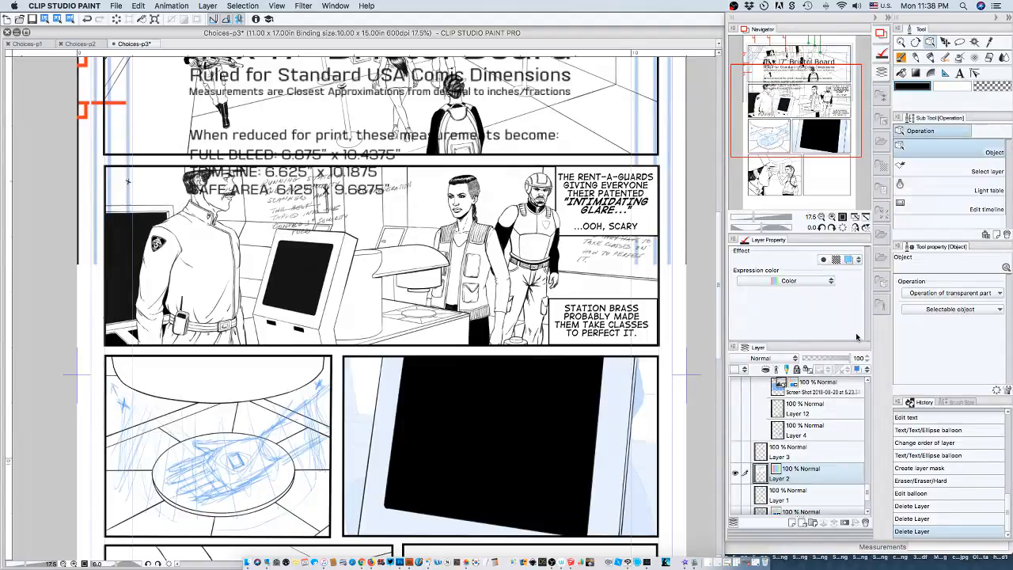
pyautogui.click(865, 523)
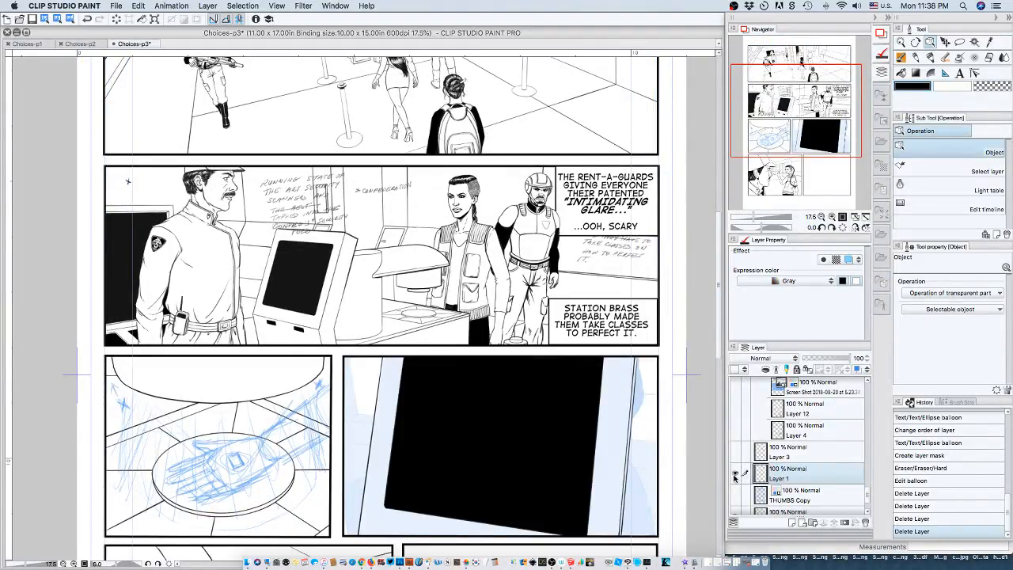
# Hide Layer 1 and toggle the THUMBS Copy layer on and off to compare the thumbnail sketches with the bottom panels.
pyautogui.moveTo(782, 107); pyautogui.dragTo(776, 156)
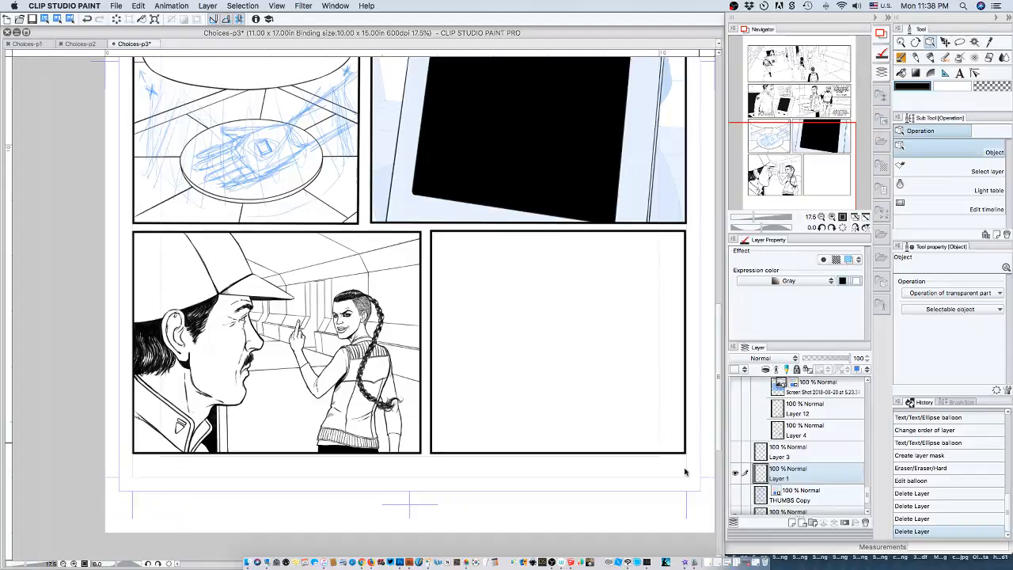
pyautogui.click(735, 474)
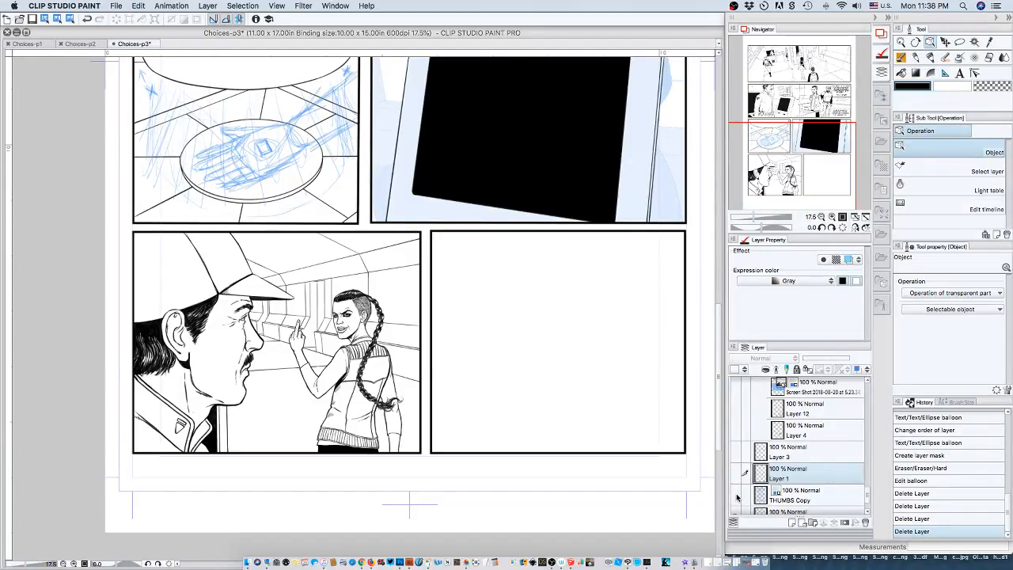
pyautogui.click(733, 496)
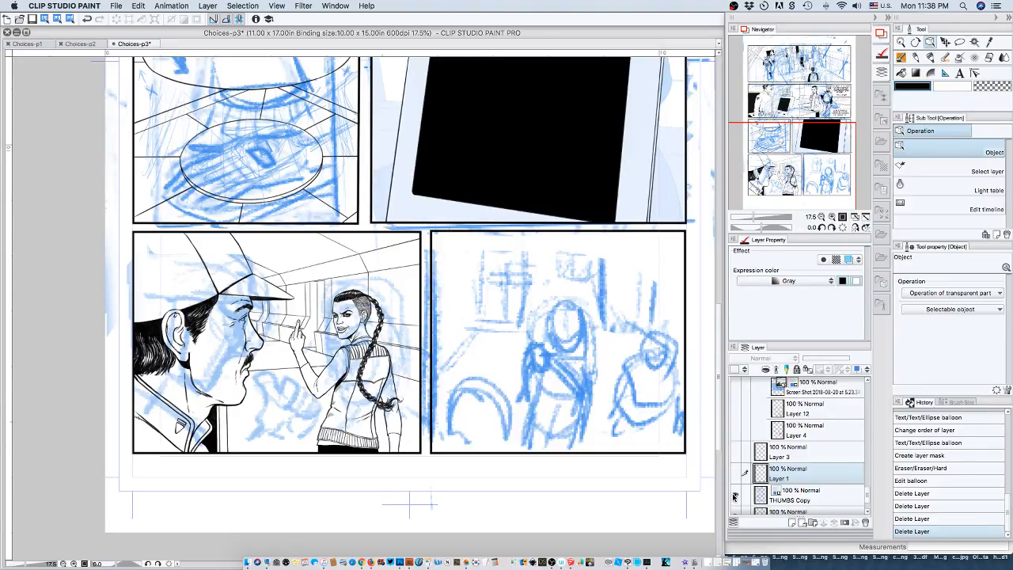
pyautogui.click(734, 496)
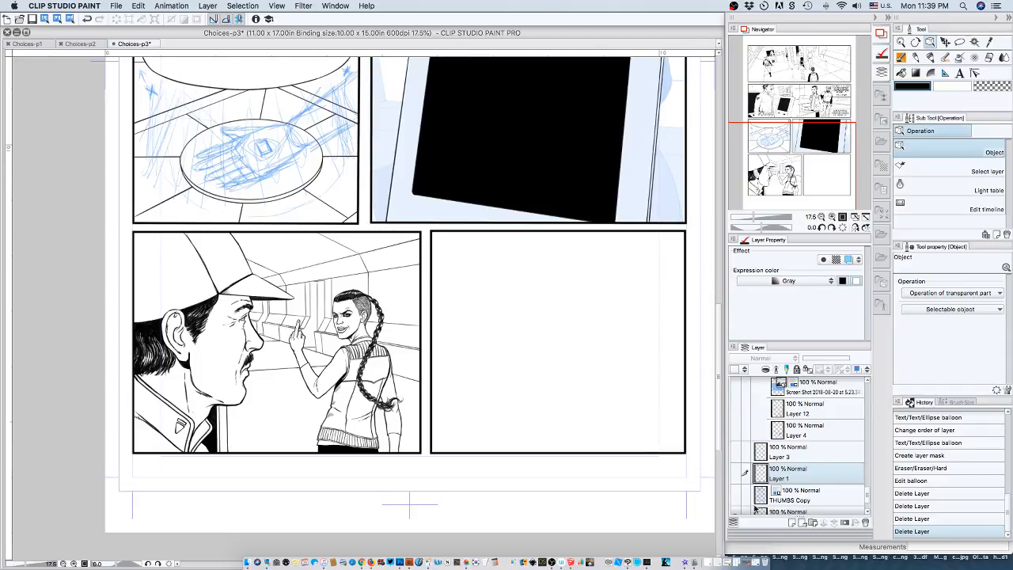
# Review the layer stack from the Guide layer to the caption layers and the frame folders' ink layers, then the second panel.
pyautogui.scroll(-2, 786, 462)
pyautogui.scroll(1, 785, 459)
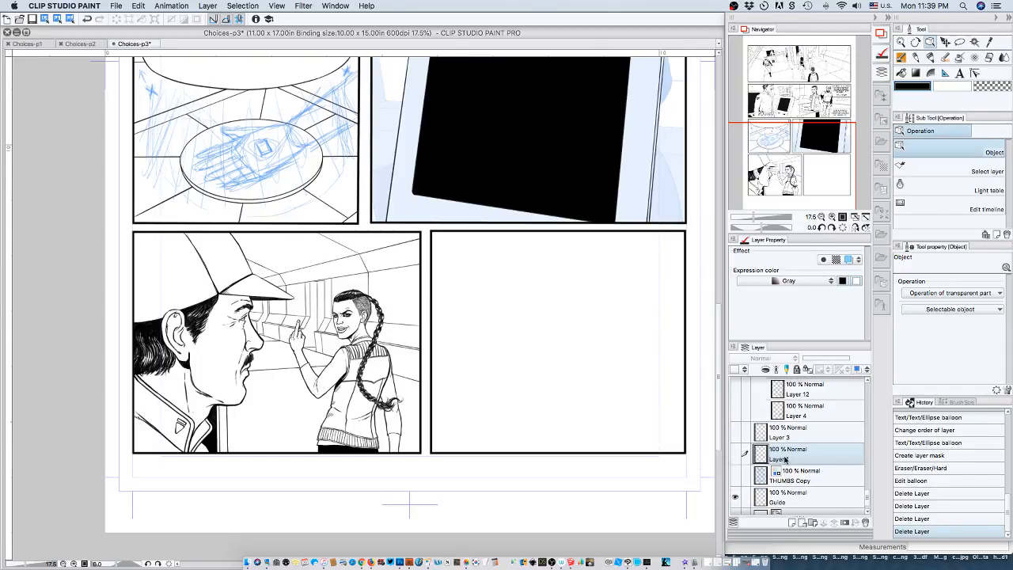
pyautogui.scroll(5, 785, 459)
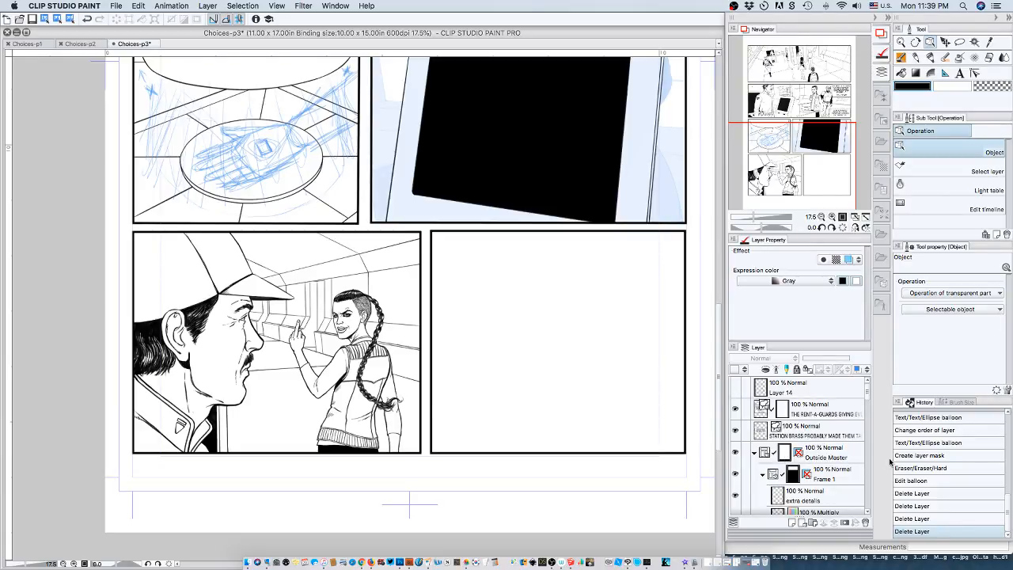
pyautogui.scroll(-4, 823, 471)
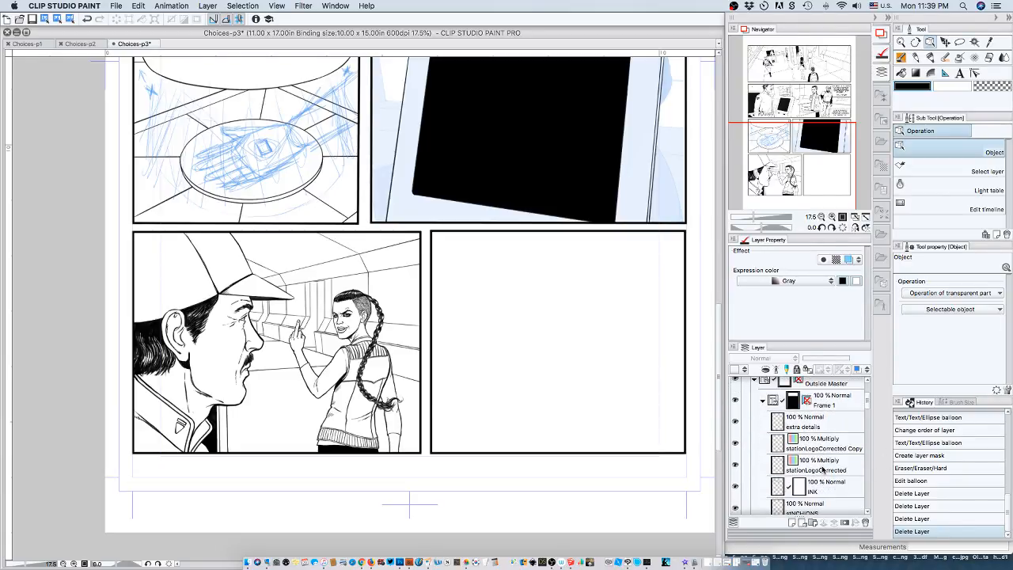
pyautogui.scroll(-5, 823, 469)
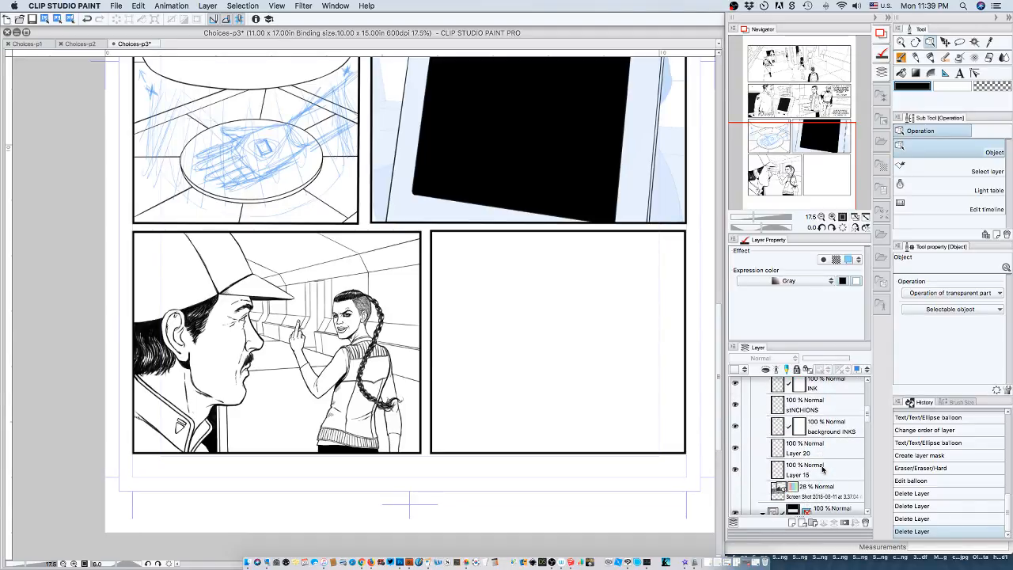
pyautogui.scroll(-5, 823, 469)
pyautogui.scroll(-5, 823, 469)
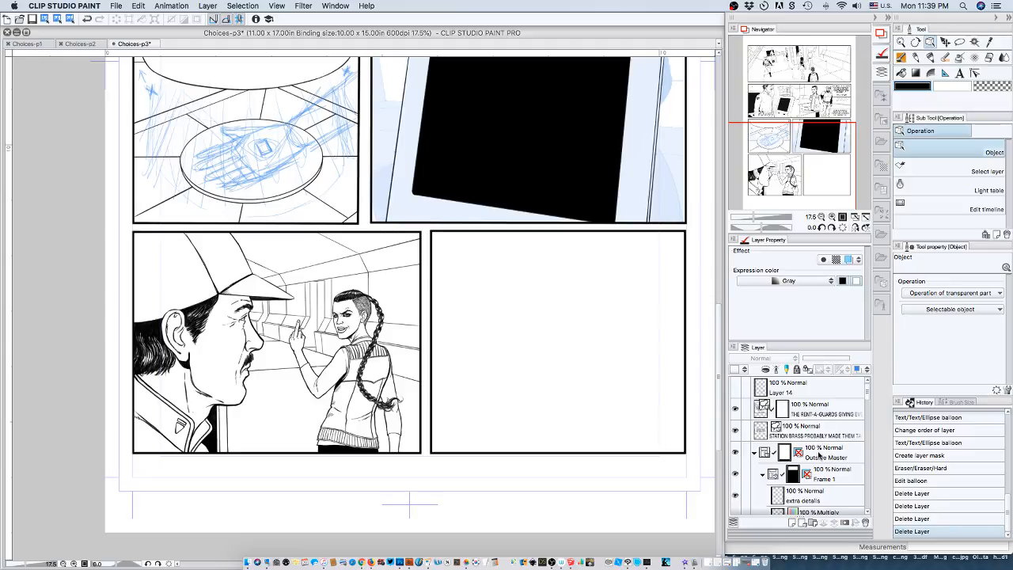
pyautogui.scroll(-4, 820, 455)
pyautogui.scroll(-1, 820, 455)
pyautogui.scroll(-1, 820, 455)
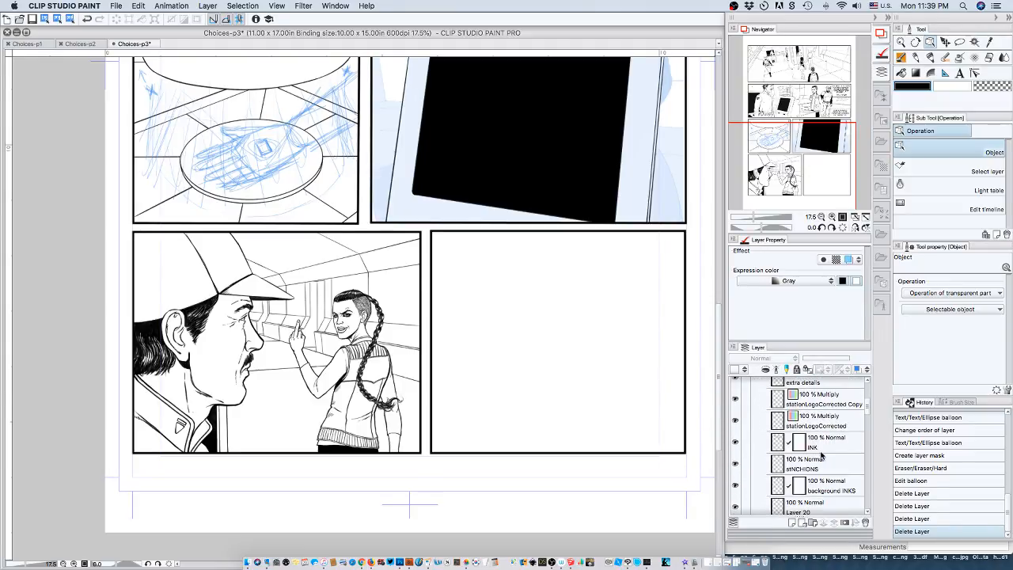
pyautogui.moveTo(806, 132); pyautogui.dragTo(799, 77)
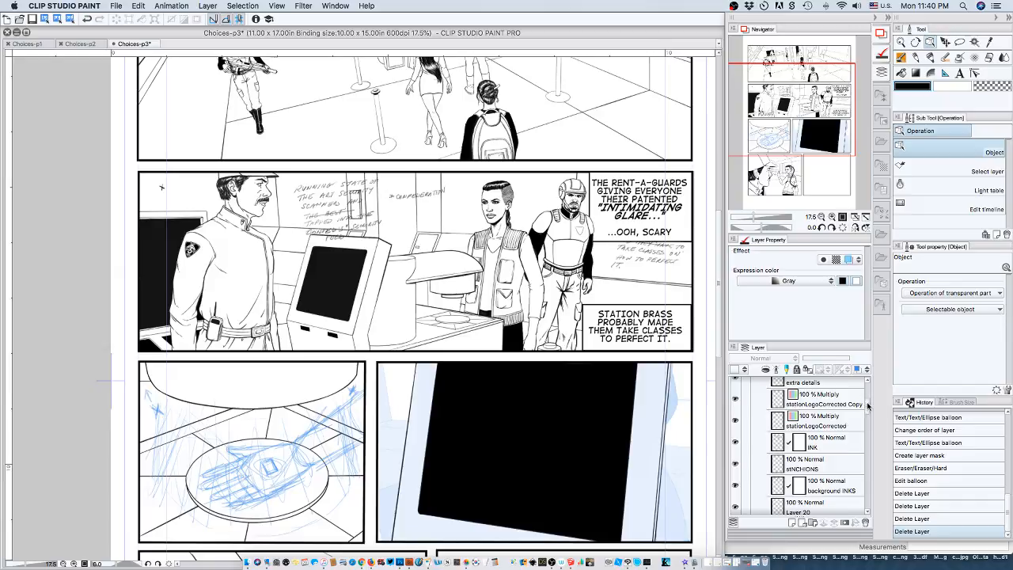
pyautogui.scroll(-1, 868, 406)
pyautogui.moveTo(869, 406); pyautogui.dragTo(867, 436)
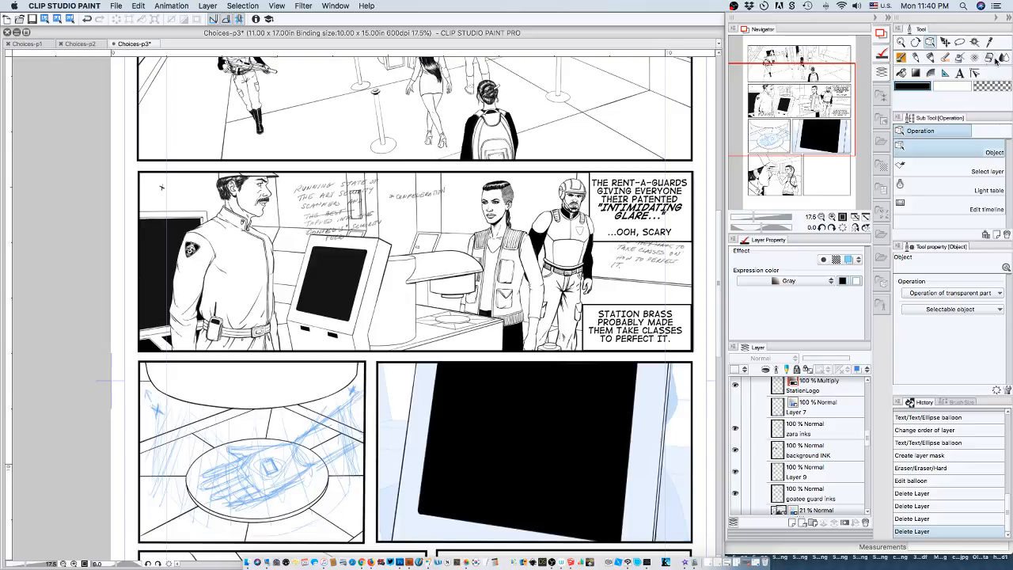
# Start a new text over the handwritten notes in the second panel with the line "RUNNING STATE-OF THE ART".
pyautogui.press('t')
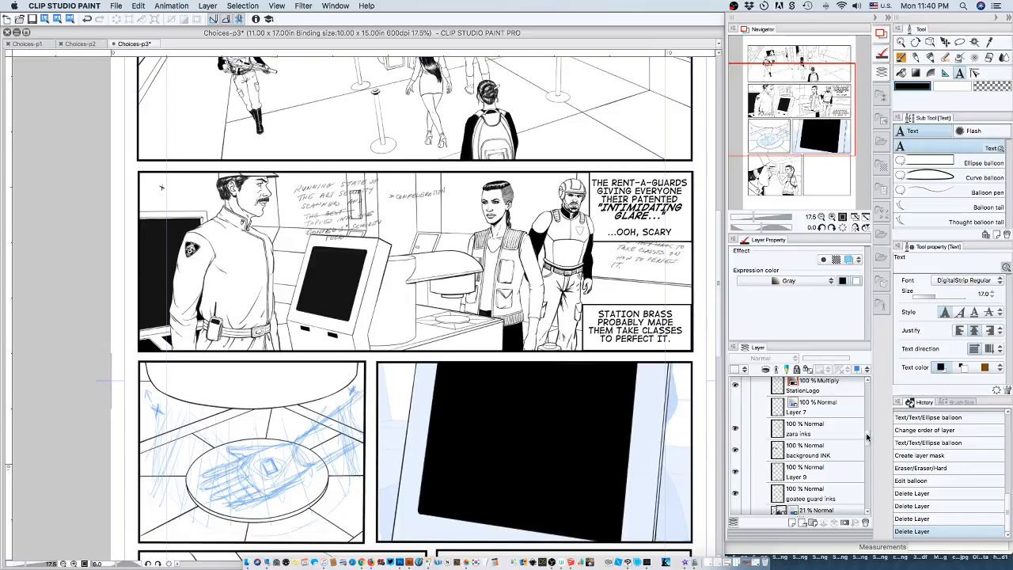
pyautogui.scroll(5, 863, 463)
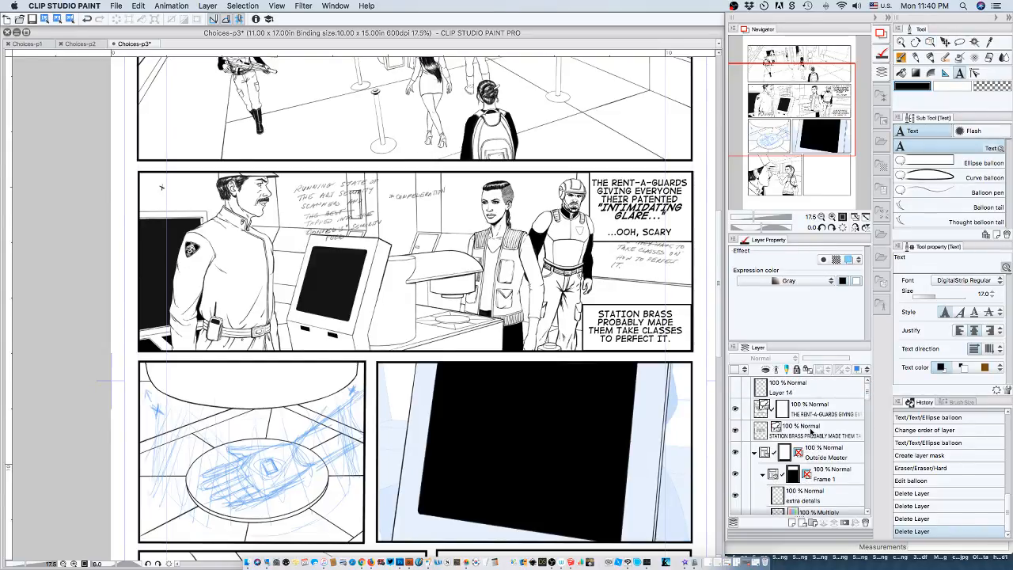
pyautogui.click(814, 386)
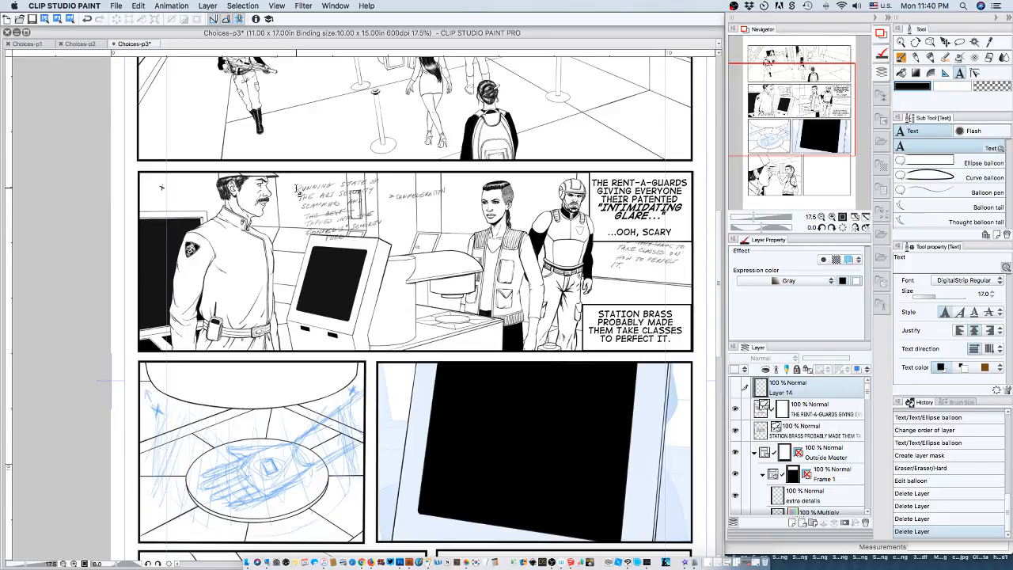
pyautogui.click(298, 192)
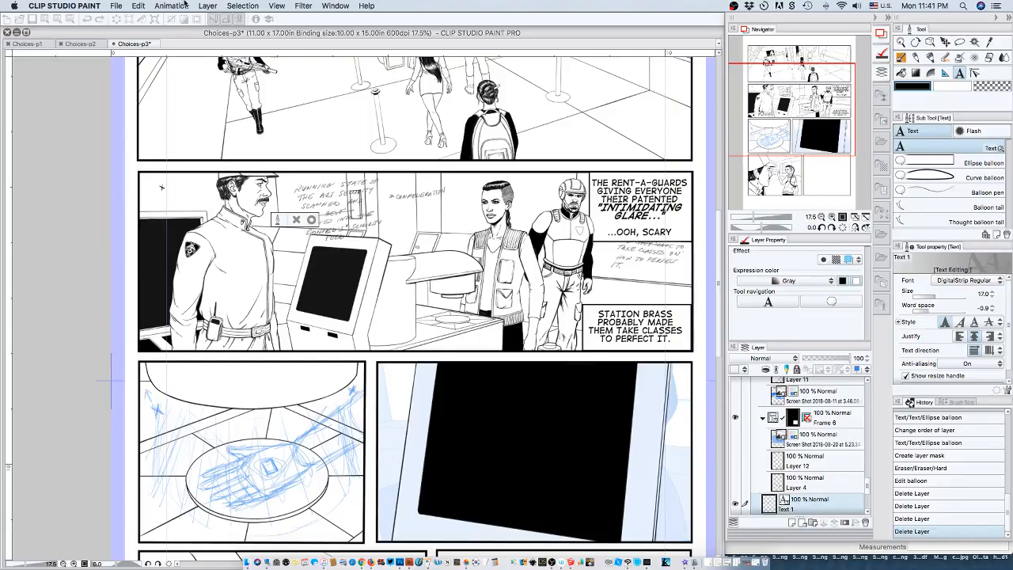
pyautogui.write('RUNING')
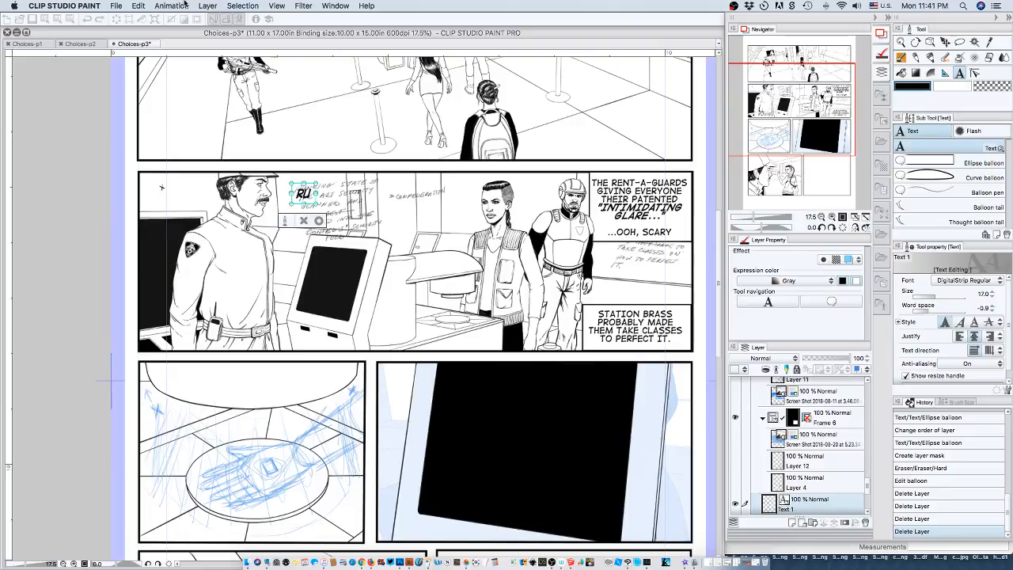
pyautogui.press('BackSpace')
pyautogui.press('BackSpace')
pyautogui.press('BackSpace')
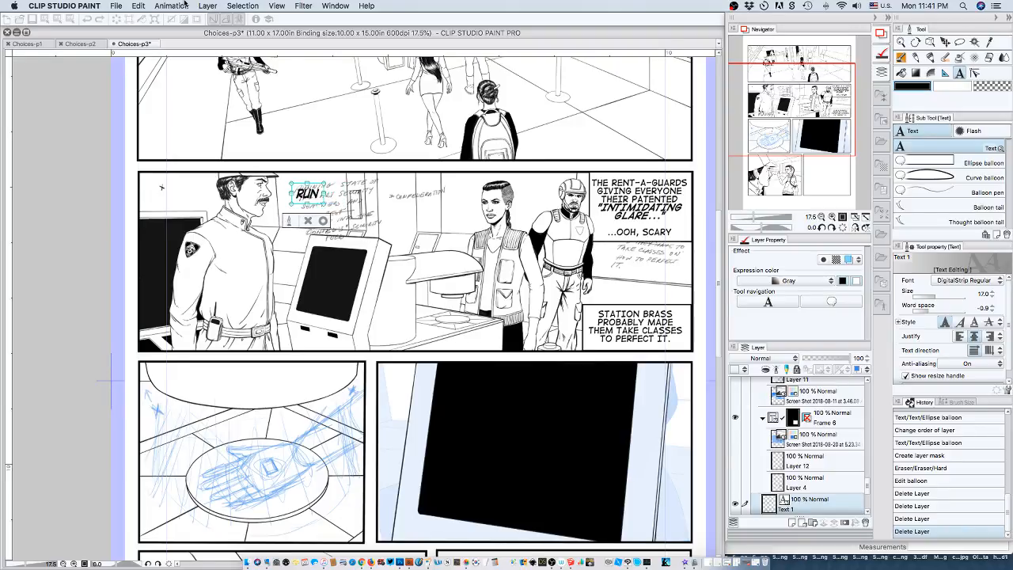
pyautogui.write('NING STATE-O')
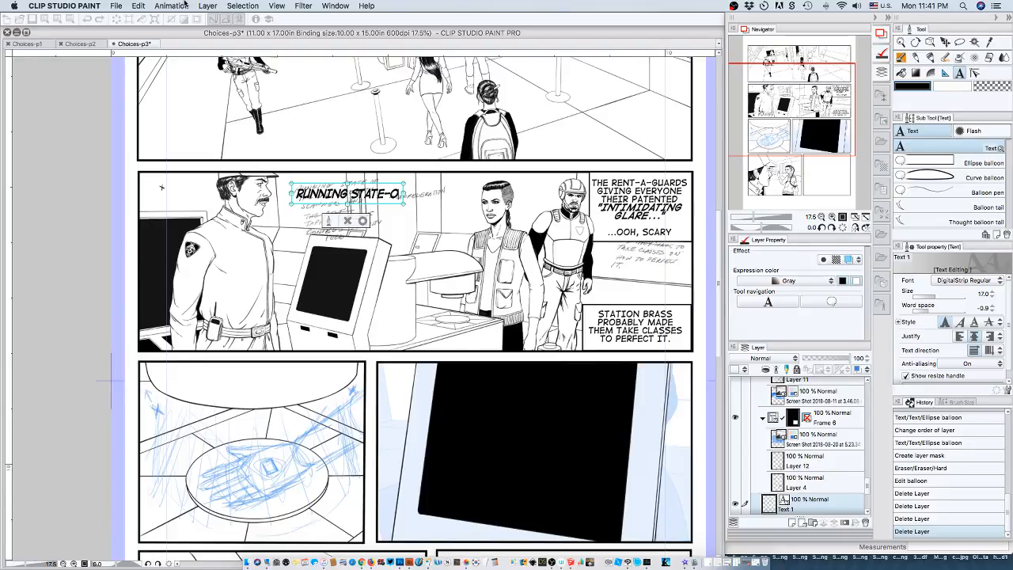
pyautogui.write('F THE ART')
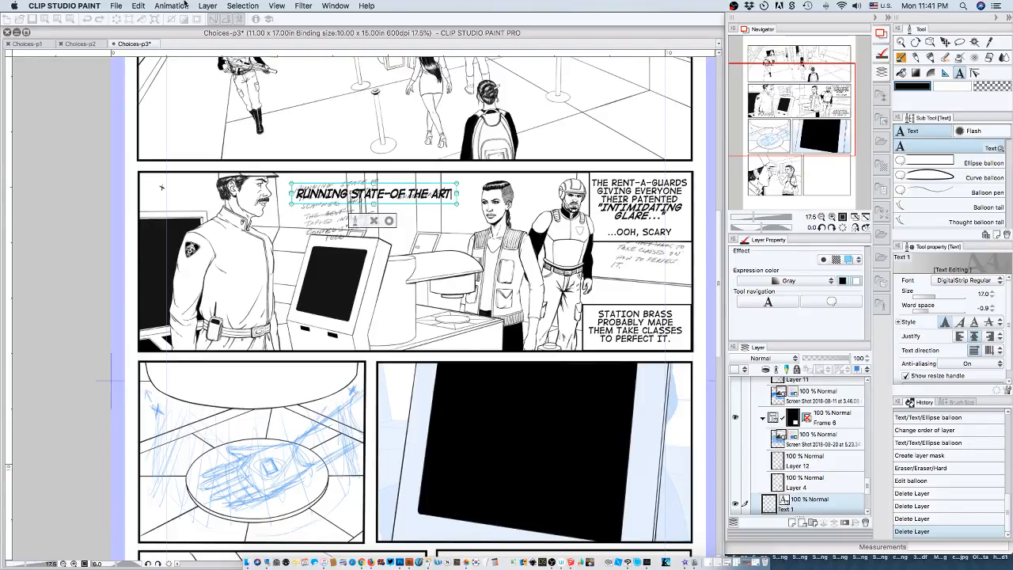
# Add a second line reading "SCANNERS" to the dialogue text.
pyautogui.press('Return')
pyautogui.write('C')
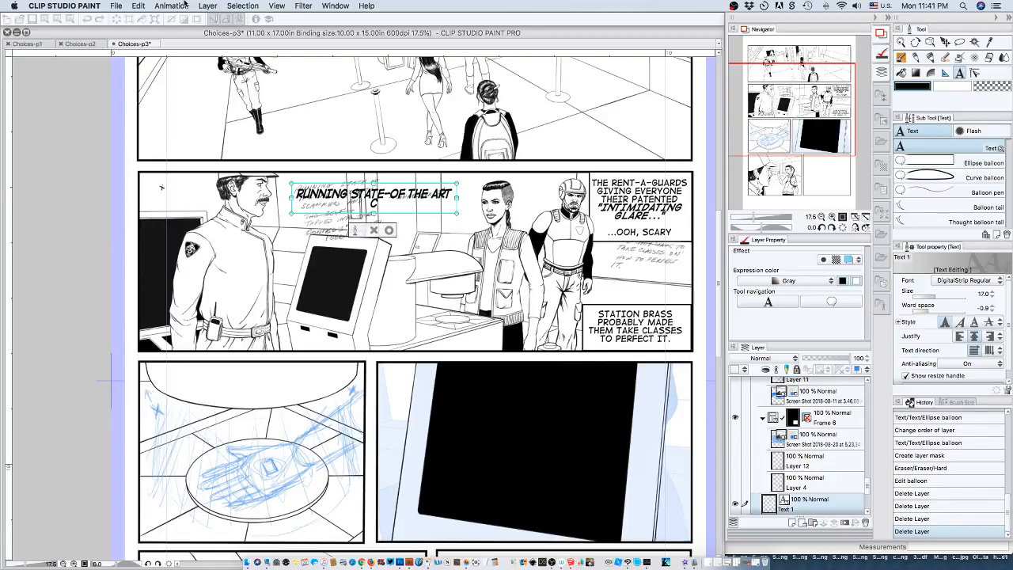
pyautogui.write('CANNERS')
pyautogui.write('TAPPED IN')
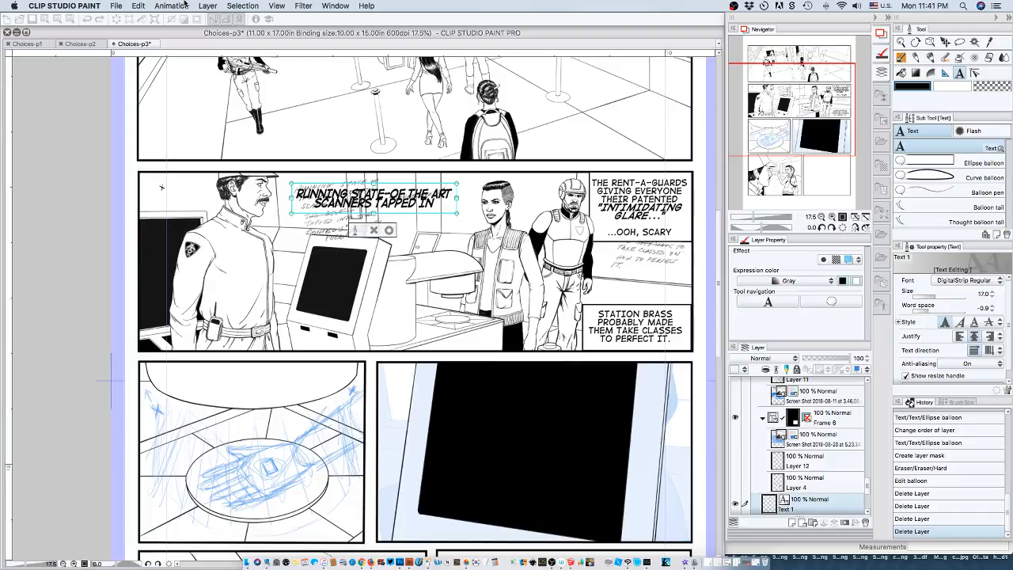
pyautogui.write('!')
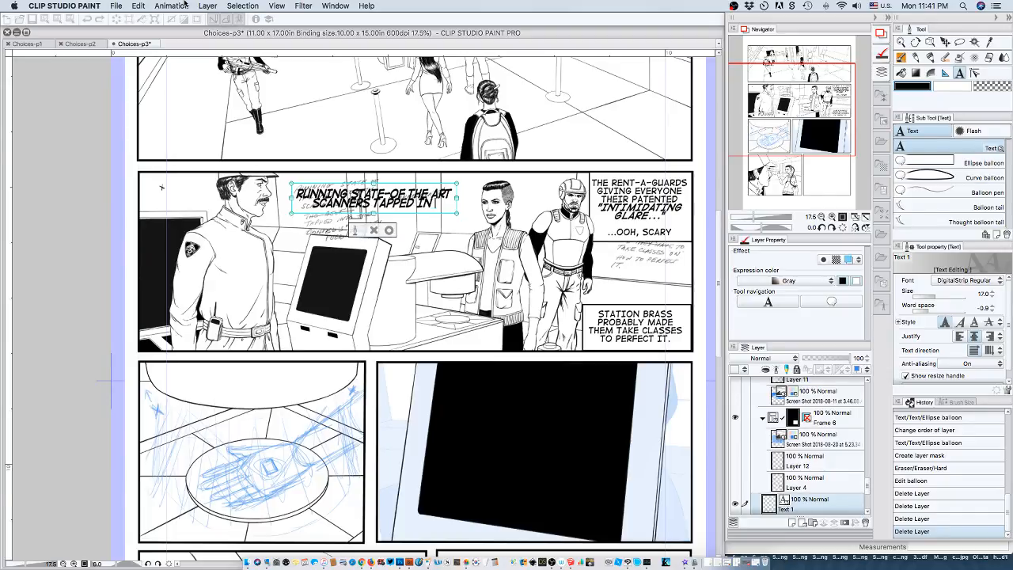
pyautogui.write(' THE')
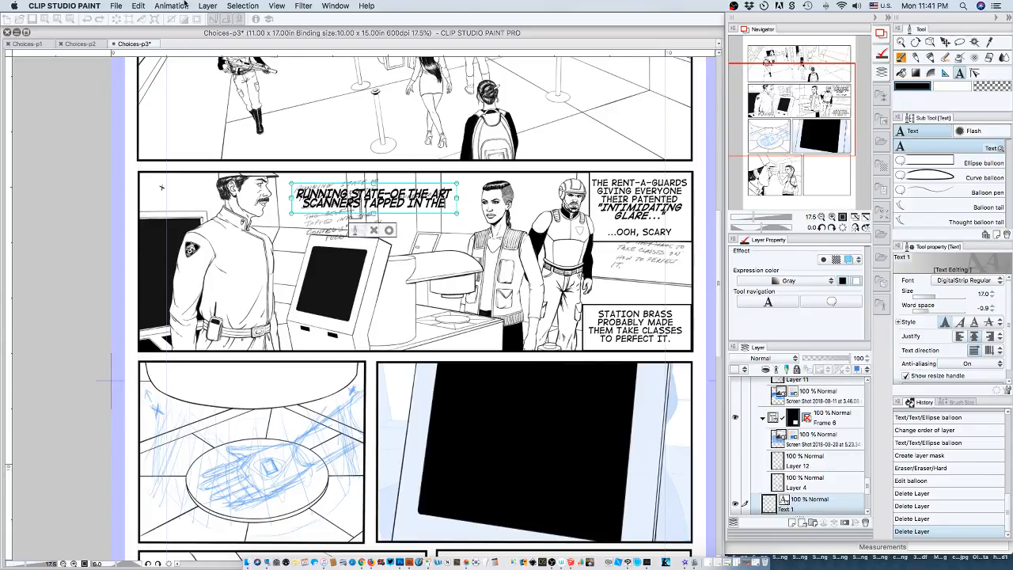
pyautogui.press('BackSpace')
pyautogui.press('BackSpace')
pyautogui.press('BackSpace')
pyautogui.press('BackSpace')
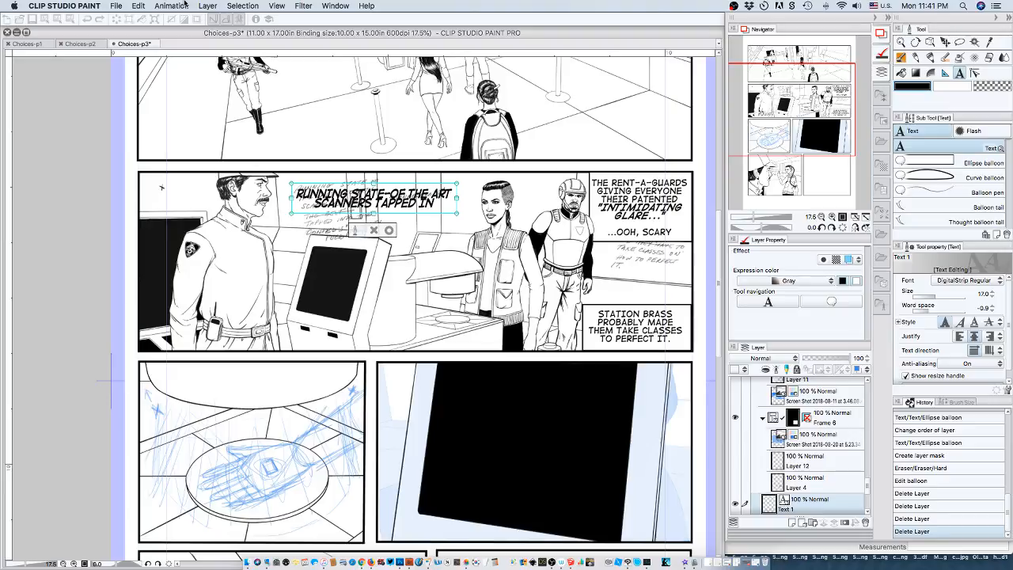
pyautogui.press('Return')
pyautogui.write('CON')
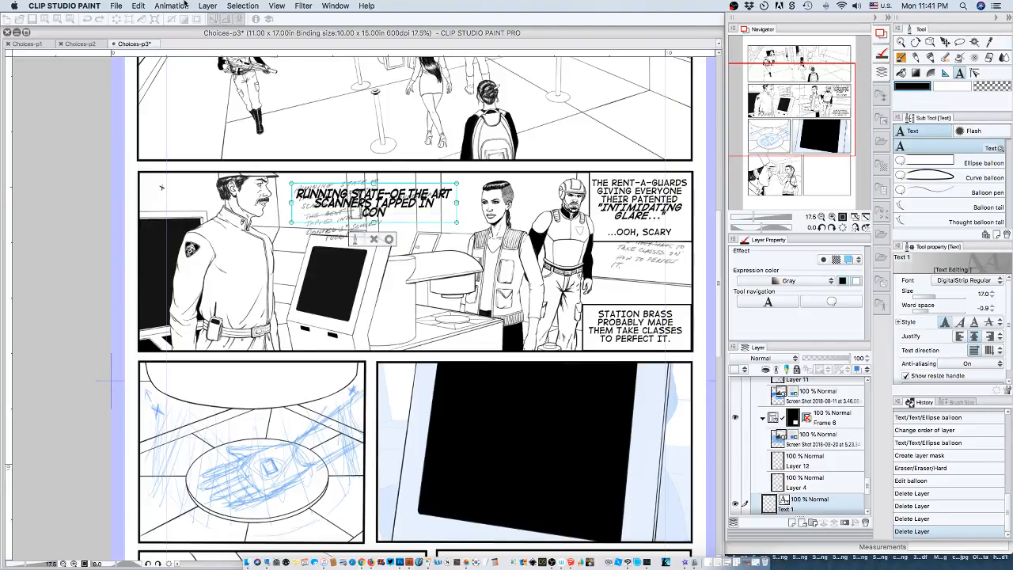
pyautogui.write('F')
pyautogui.press('BackSpace')
pyautogui.press('BackSpace')
pyautogui.press('BackSpace')
pyautogui.press('BackSpace')
pyautogui.press('BackSpace')
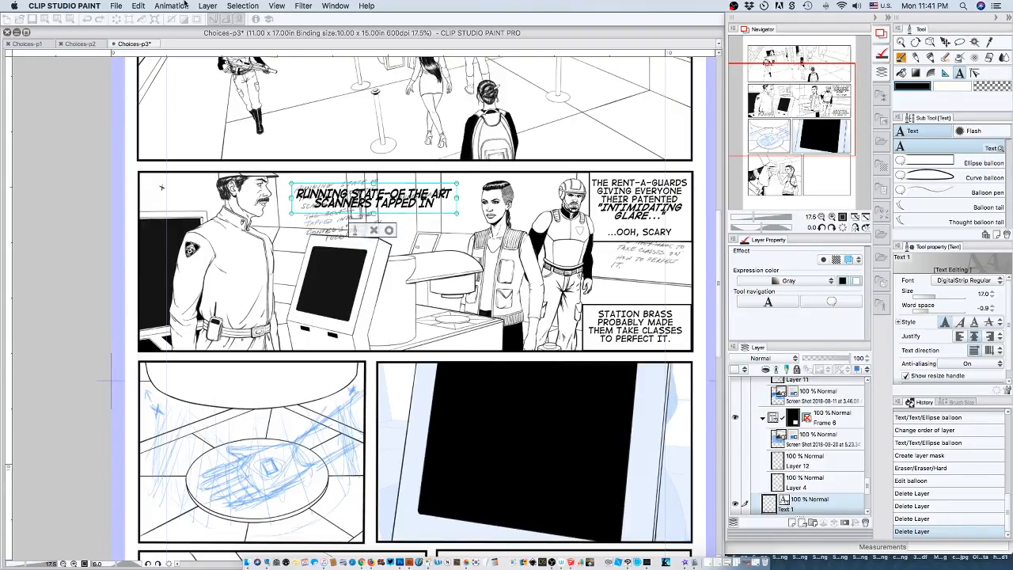
pyautogui.press('BackSpace')
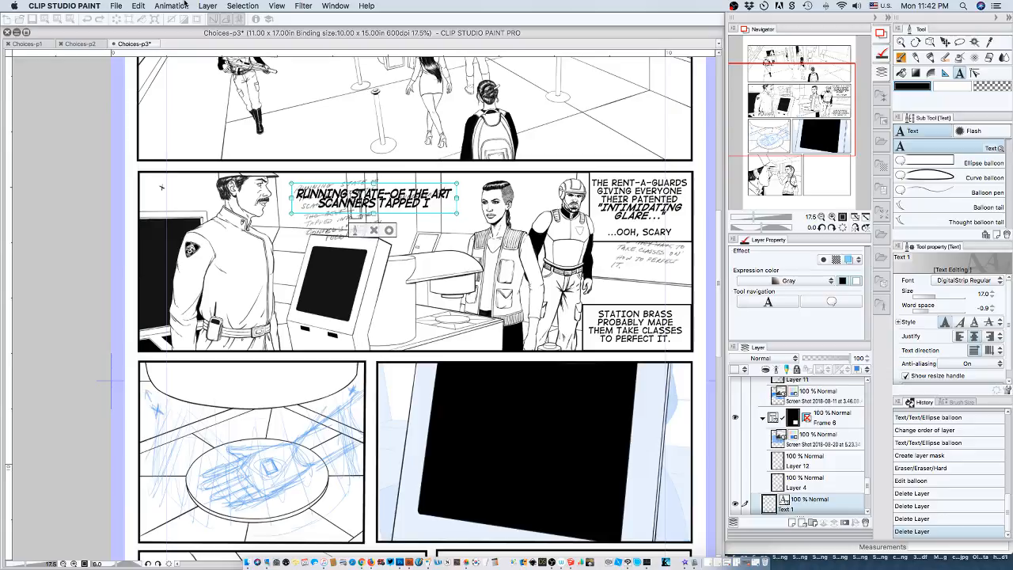
pyautogui.press('BackSpace')
pyautogui.press('BackSpace')
pyautogui.press('BackSpace')
pyautogui.press('BackSpace')
pyautogui.press('BackSpace')
pyautogui.press('BackSpace')
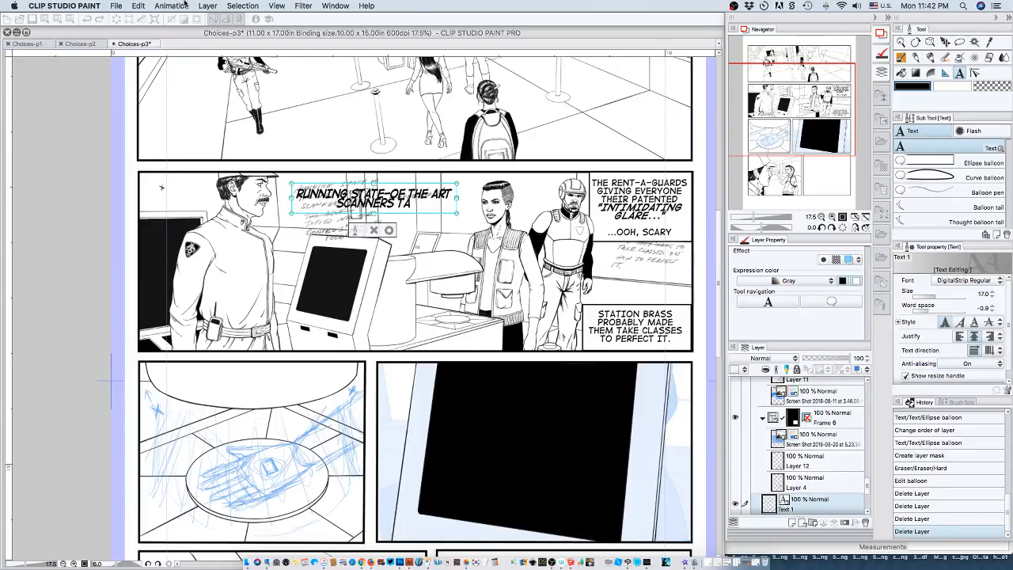
pyautogui.press('BackSpace')
pyautogui.press('BackSpace')
pyautogui.press('BackSpace')
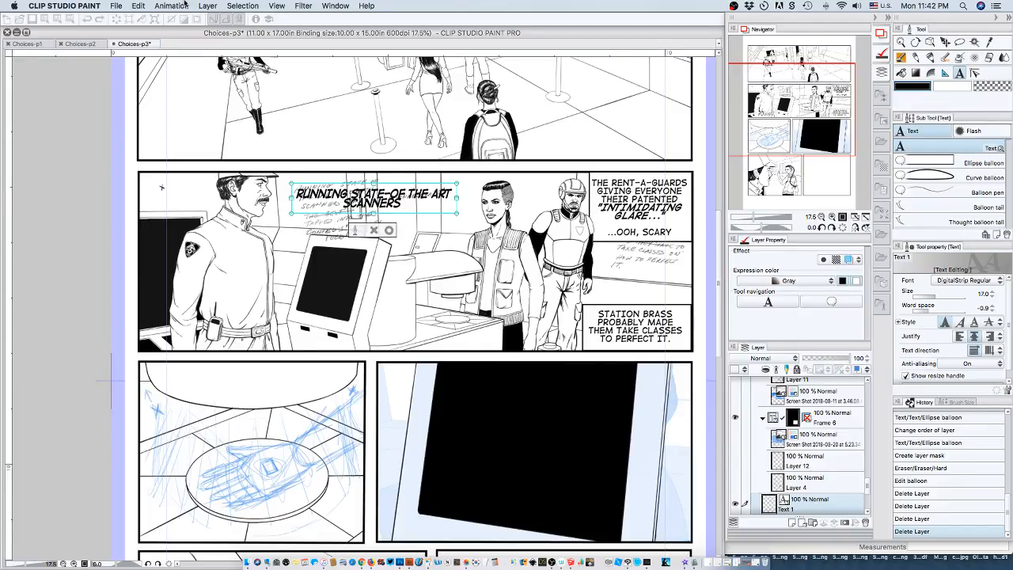
# Continue the second line with "AND TAPPED" and begin a third line with "INTO".
pyautogui.write('AND')
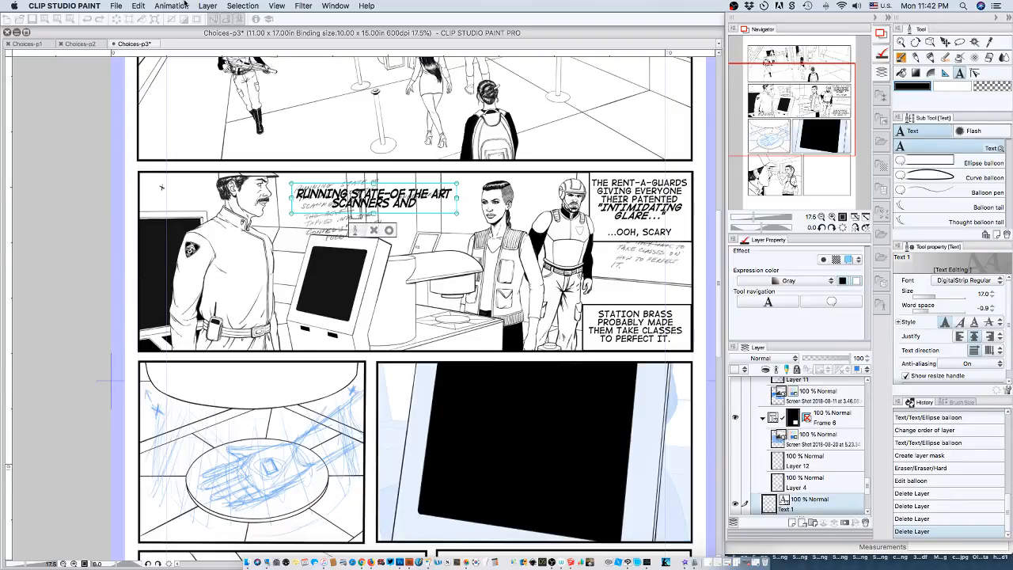
pyautogui.write(' TAPPED')
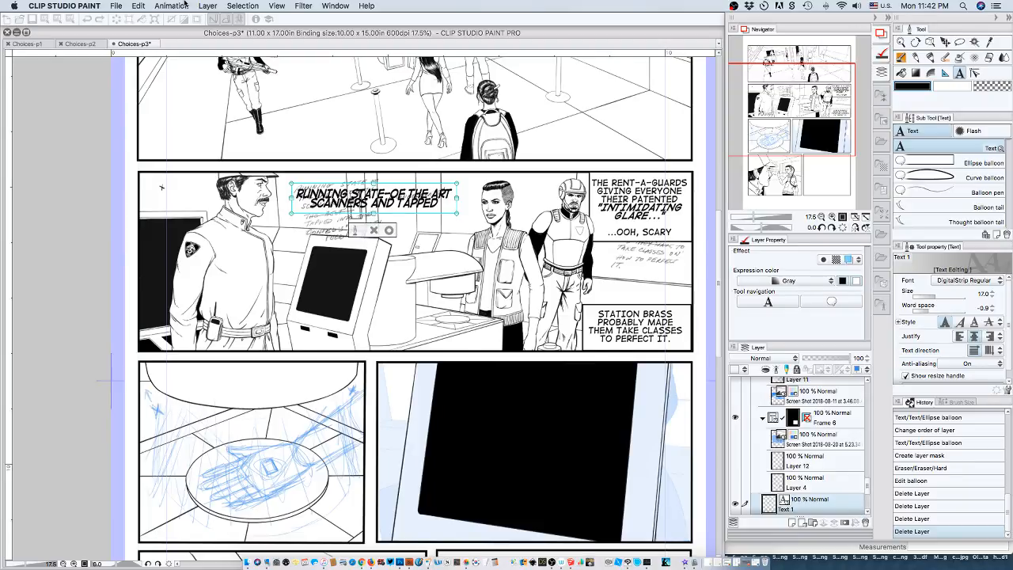
pyautogui.press('Return')
pyautogui.write('INTO')
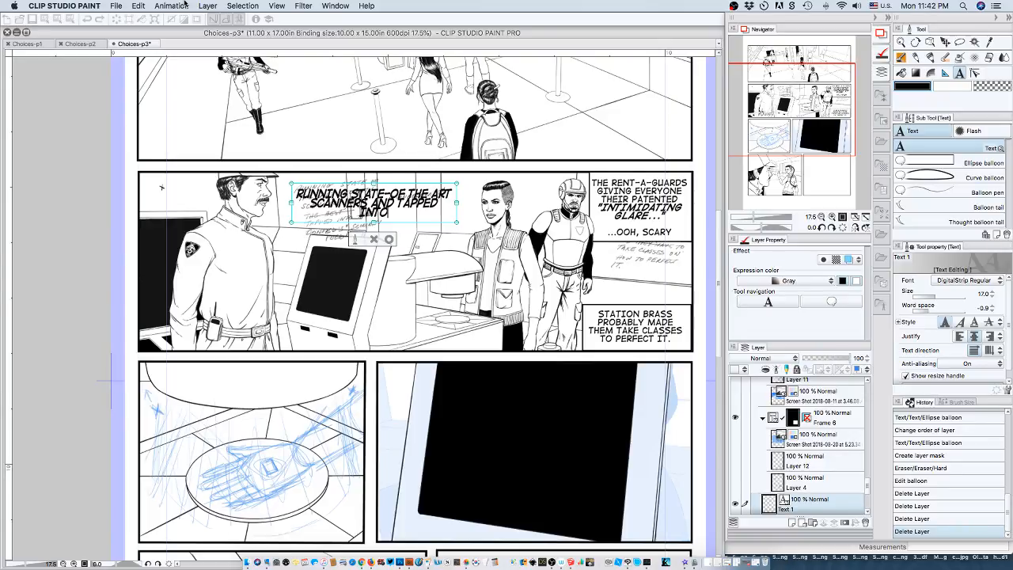
# Continue the third line of the dialogue text with "THE CONFED* SECURITY".
pyautogui.write('THE')
pyautogui.press('BackSpace')
pyautogui.press('BackSpace')
pyautogui.press('BackSpace')
pyautogui.press('BackSpace')
pyautogui.write('THE CONFED.')
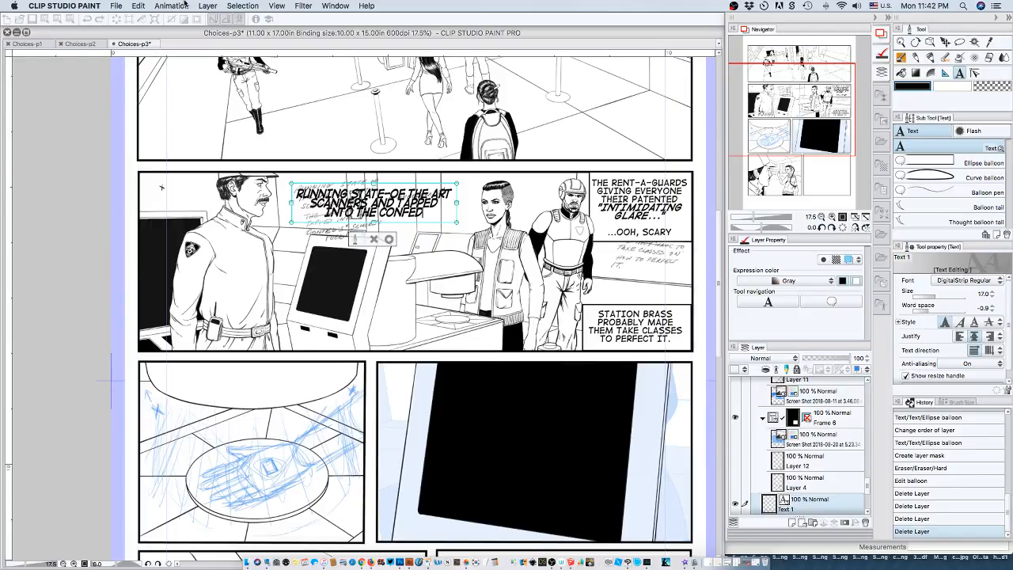
pyautogui.write('"')
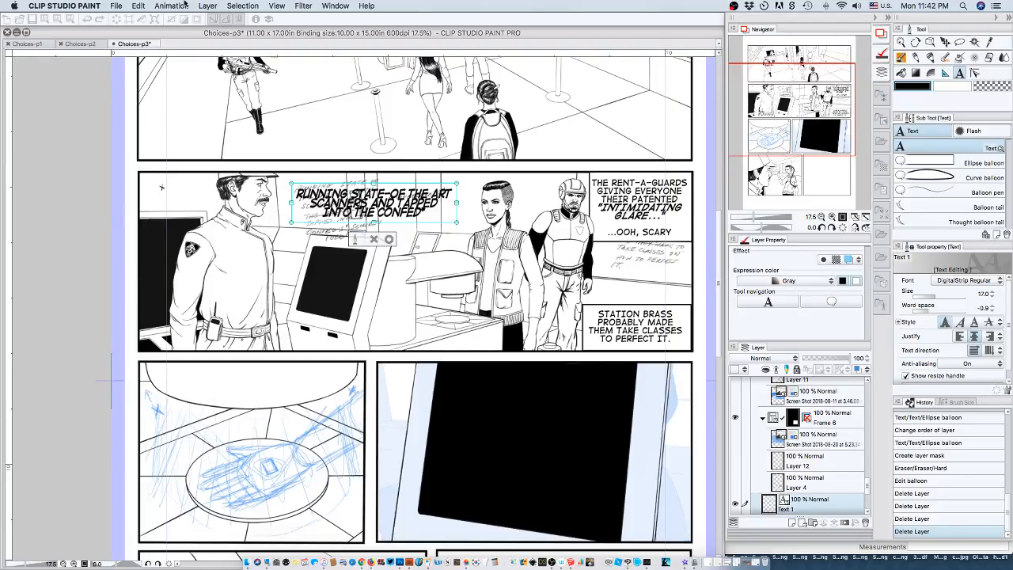
pyautogui.write('SECURITY')
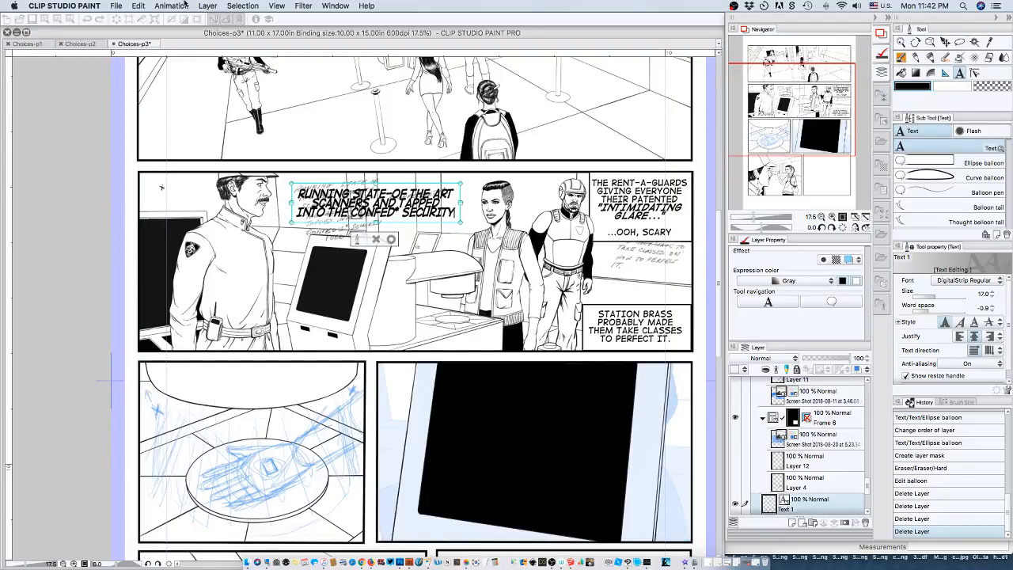
# Move "SECURITY" onto a fourth line and complete that line as "SECURITY FEED.".
pyautogui.press('Left')
pyautogui.press('Left')
pyautogui.press('Left')
pyautogui.press('Left')
pyautogui.press('Return')
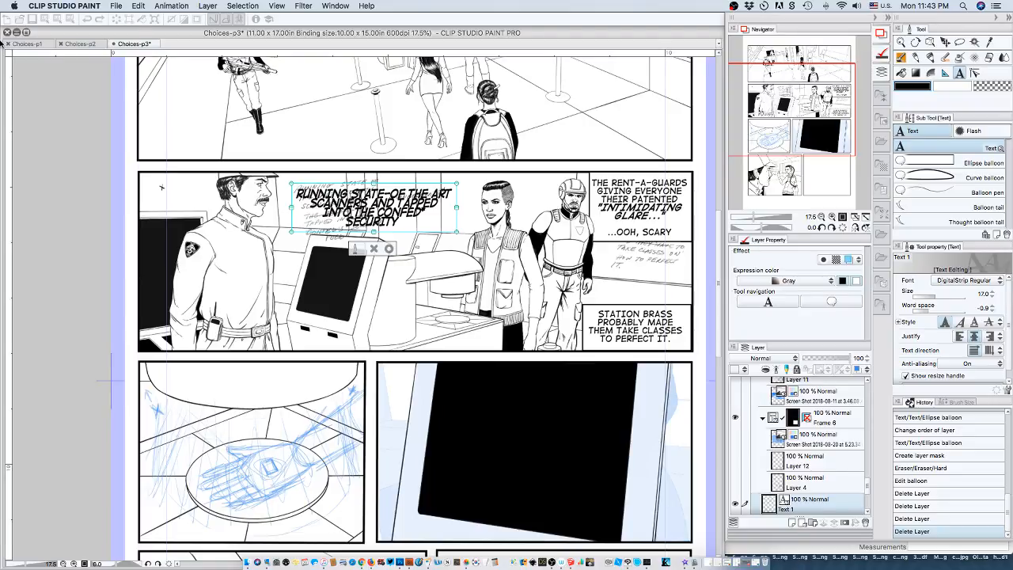
pyautogui.write('FEED')
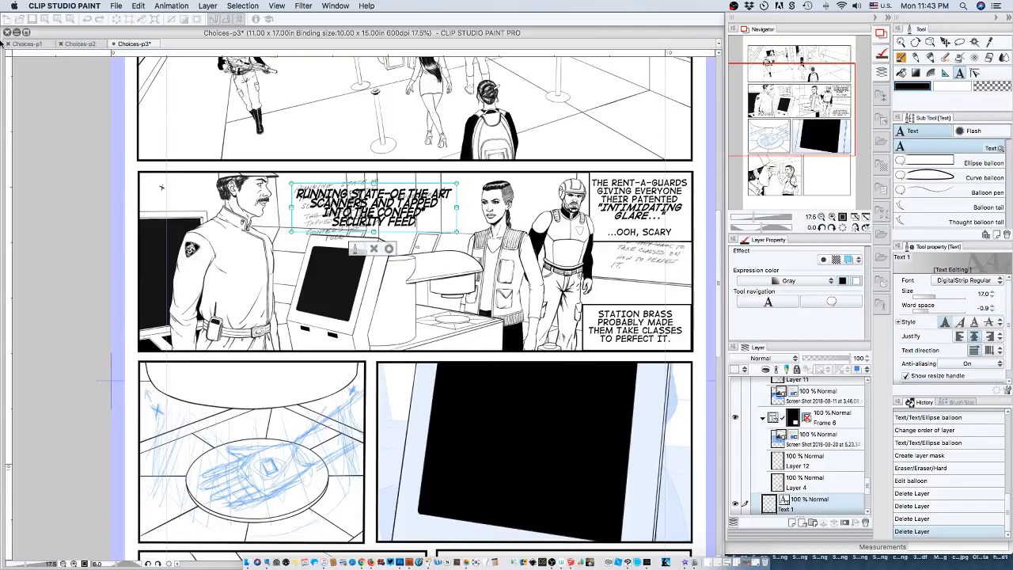
pyautogui.write('.')
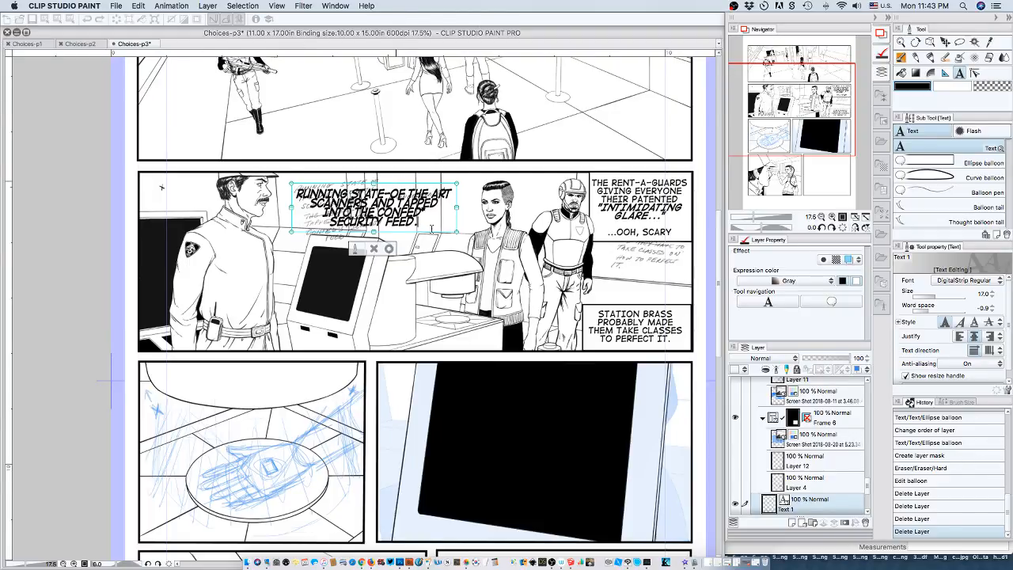
# Turn off bold for the whole dialogue text and set its font size to 15.
pyautogui.moveTo(418, 220); pyautogui.dragTo(294, 190)
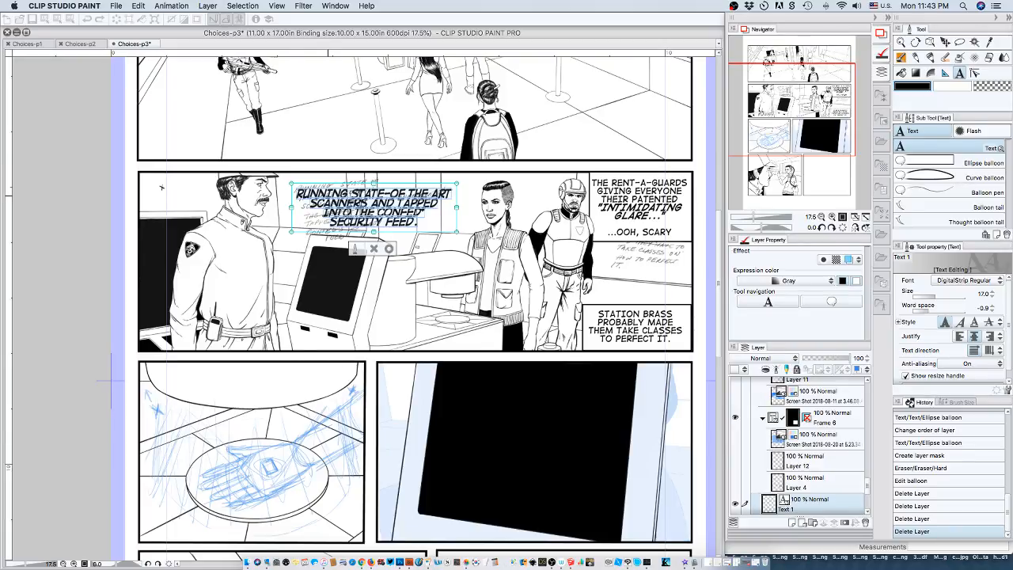
pyautogui.click(947, 322)
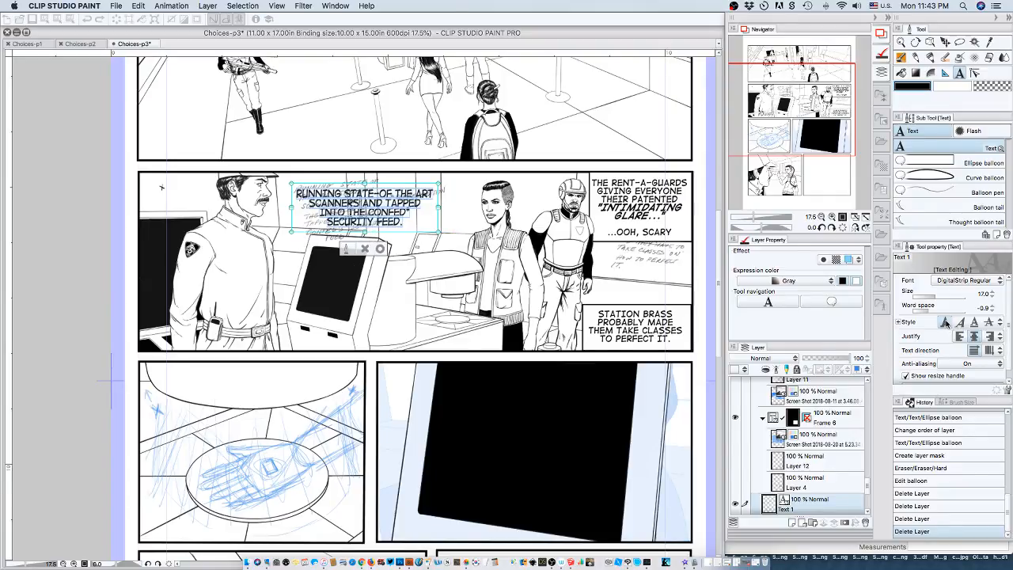
pyautogui.doubleClick(982, 294)
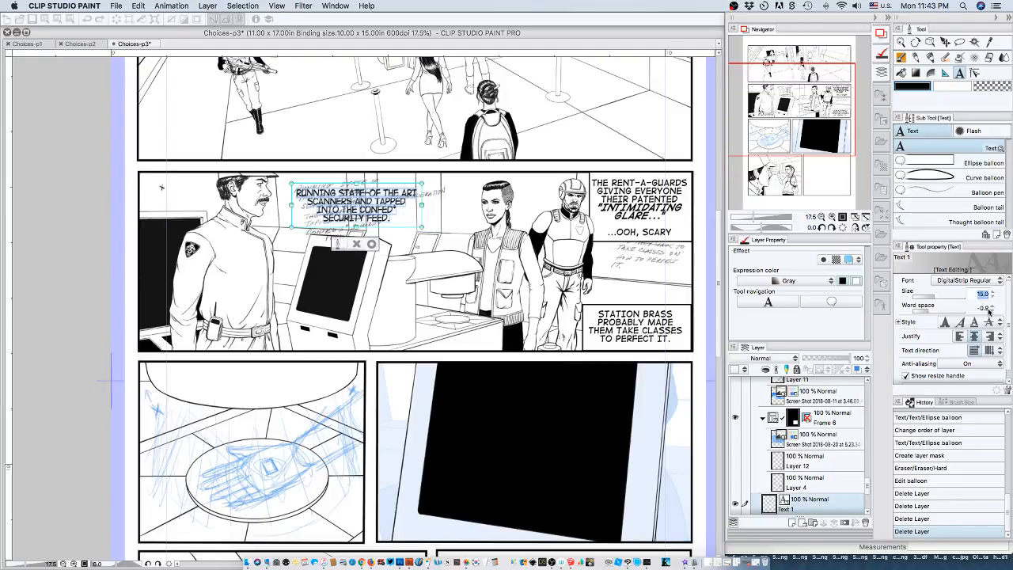
# Set the word space of the selected dialogue text to -0.1.
pyautogui.click(991, 306)
pyautogui.doubleClick(983, 307)
pyautogui.click(986, 308)
pyautogui.write('0')
pyautogui.press('BackSpace')
pyautogui.press('Return')
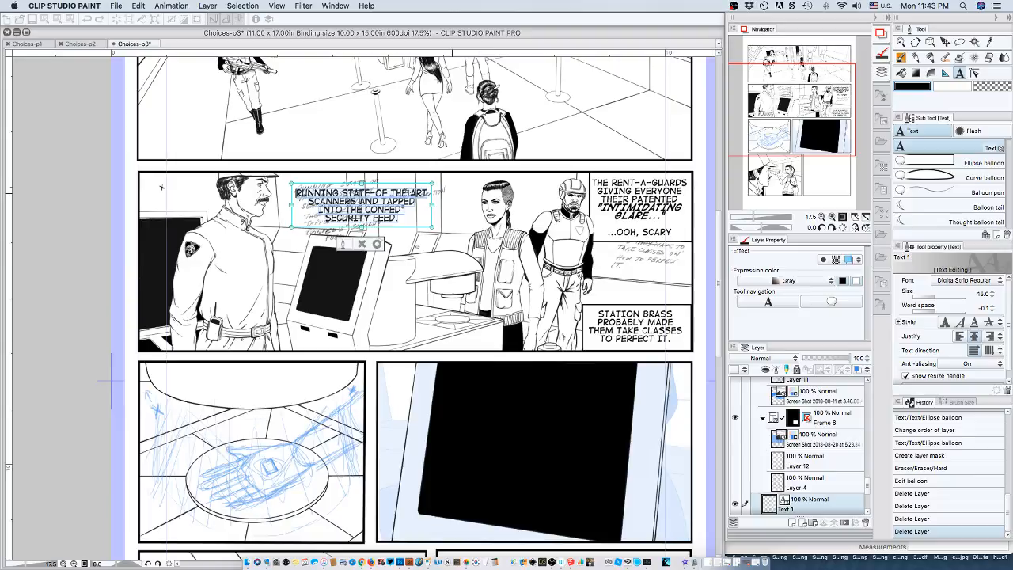
# Punctuate the dialogue as "STATE-OF-THE-ART SCANNERS, AND TAPPED" and make the word "CONFED*" bold.
pyautogui.click(415, 203)
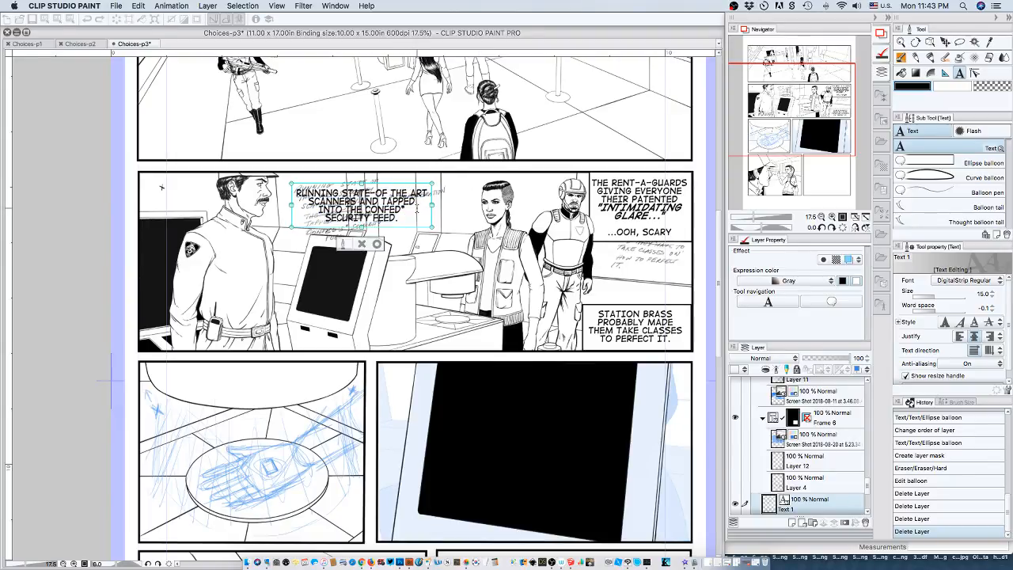
pyautogui.write('-')
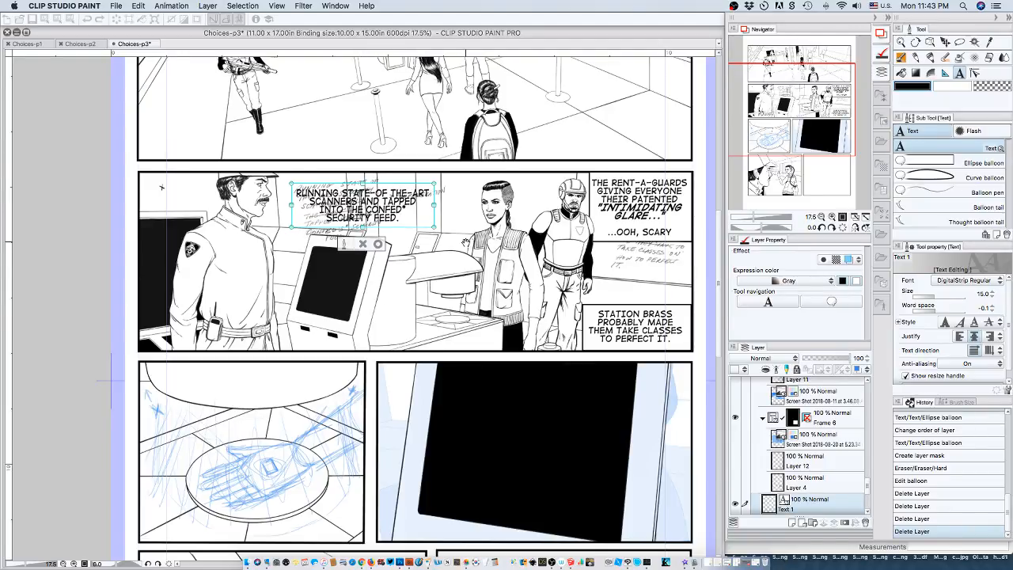
pyautogui.write(',')
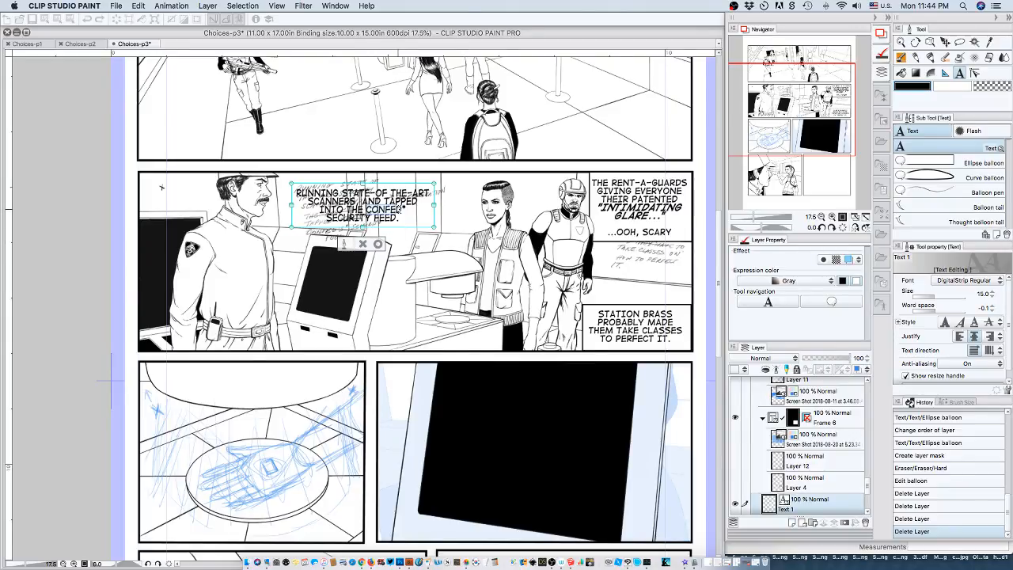
pyautogui.click(943, 322)
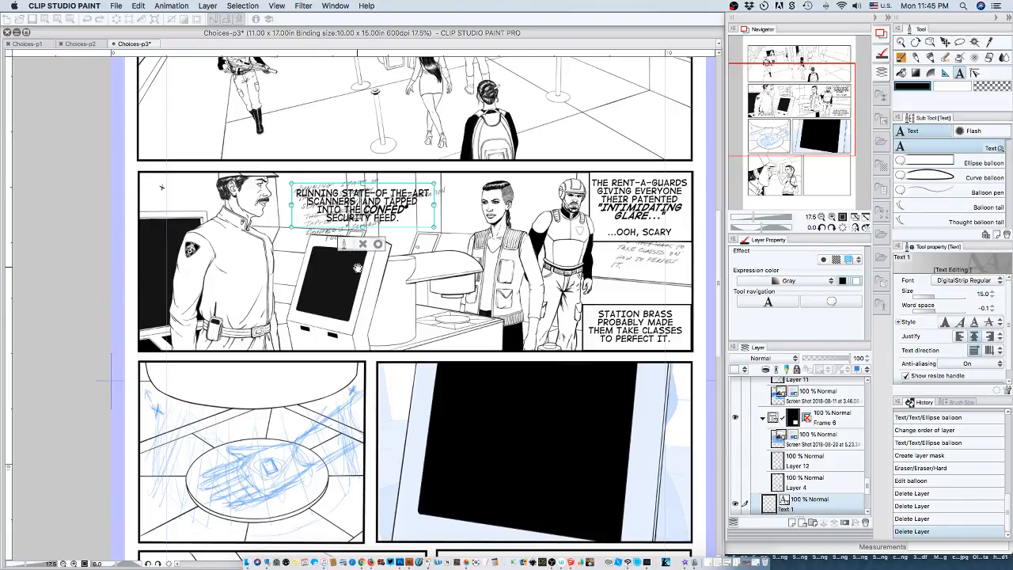
# Delete "AND" and reflow the dialogue into two lines, "RUNNING STATE-OF THE-ART SCANNERS," and "TAPPED INTO THE CONFED* SECURITY FEED.".
pyautogui.press('BackSpace')
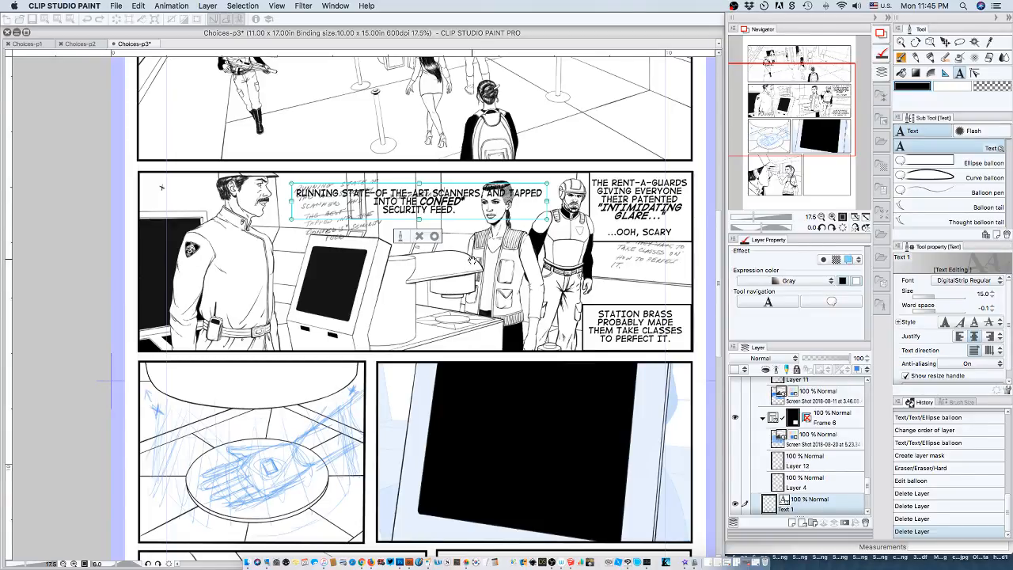
pyautogui.press('Return')
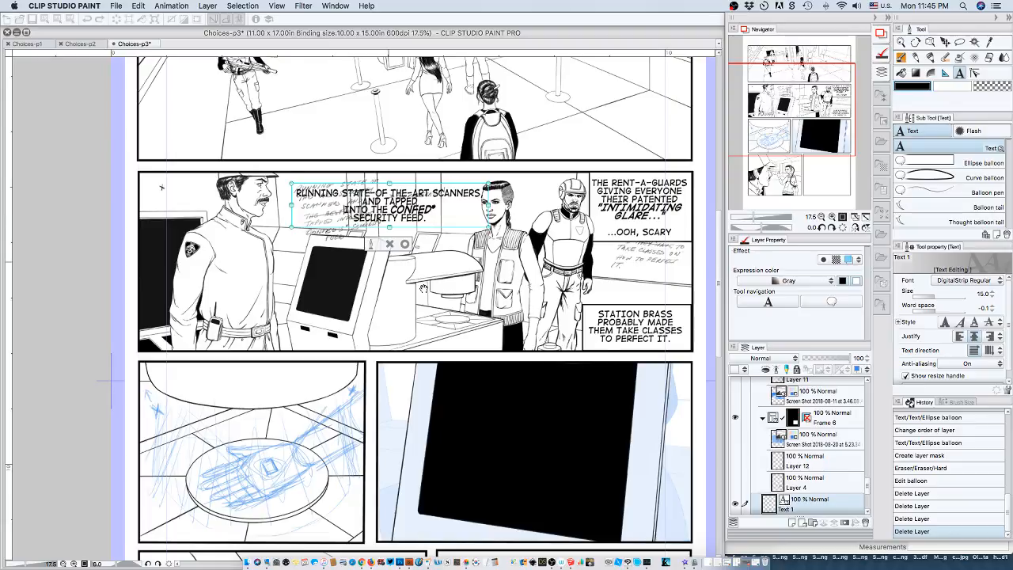
pyautogui.press('Delete')
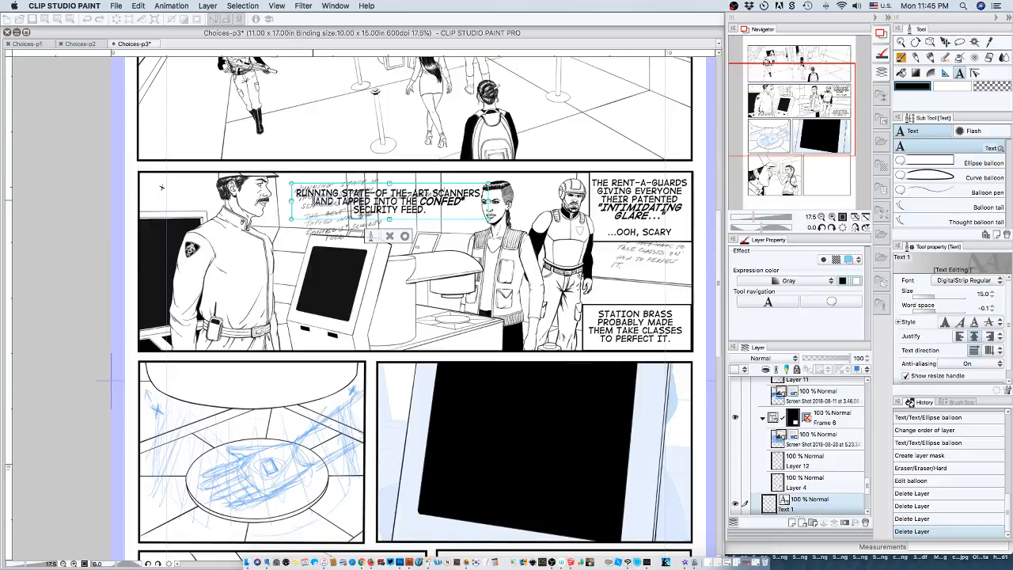
pyautogui.press('Delete')
pyautogui.press('Delete')
pyautogui.press('Delete')
pyautogui.press('Delete')
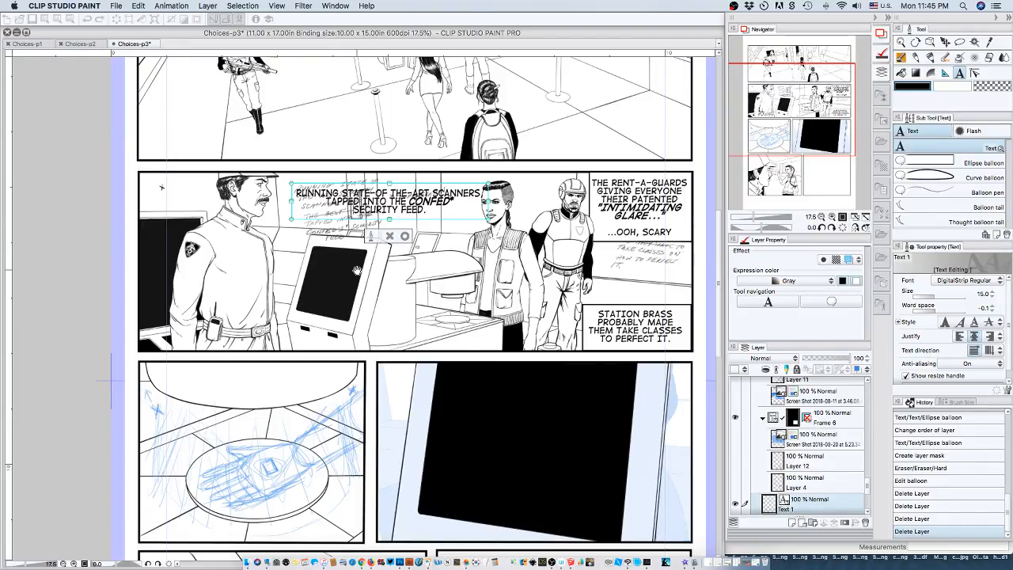
pyautogui.press('BackSpace')
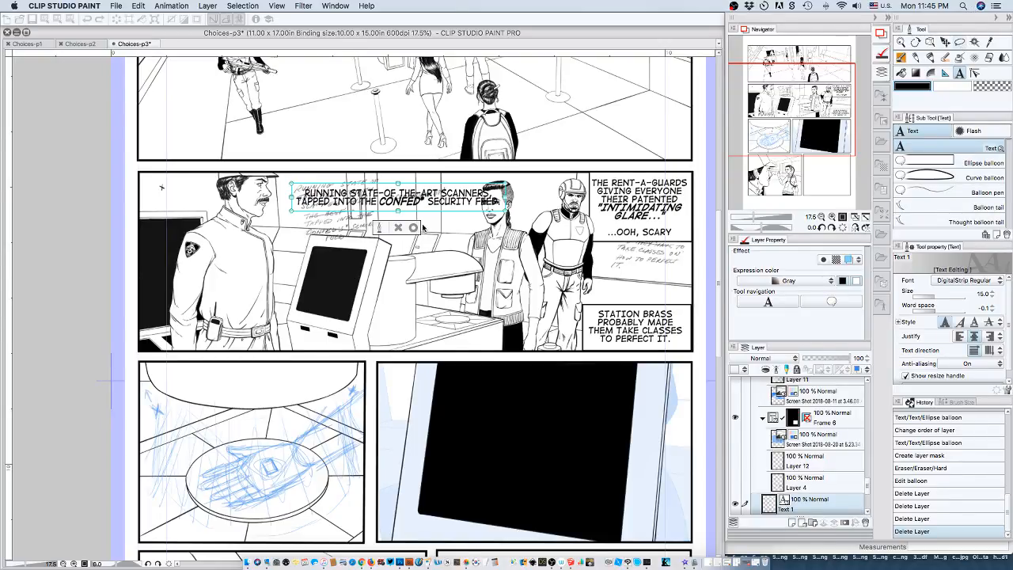
pyautogui.click(960, 41)
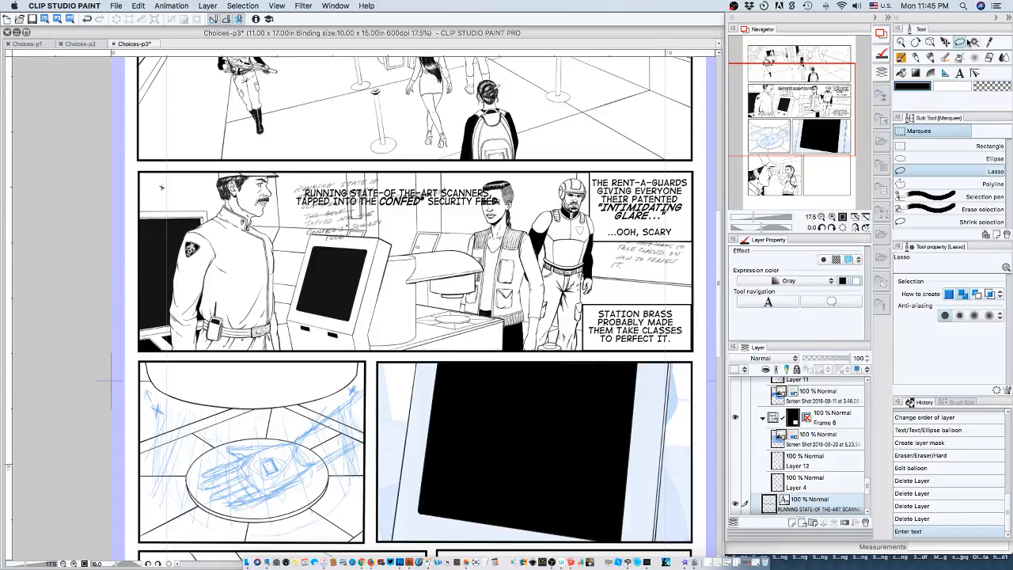
# Move the scanners text layer up the layer stack to sit directly above the "THE RENT-A-GUARDS" caption layer, below Layer 14.
pyautogui.click(959, 74)
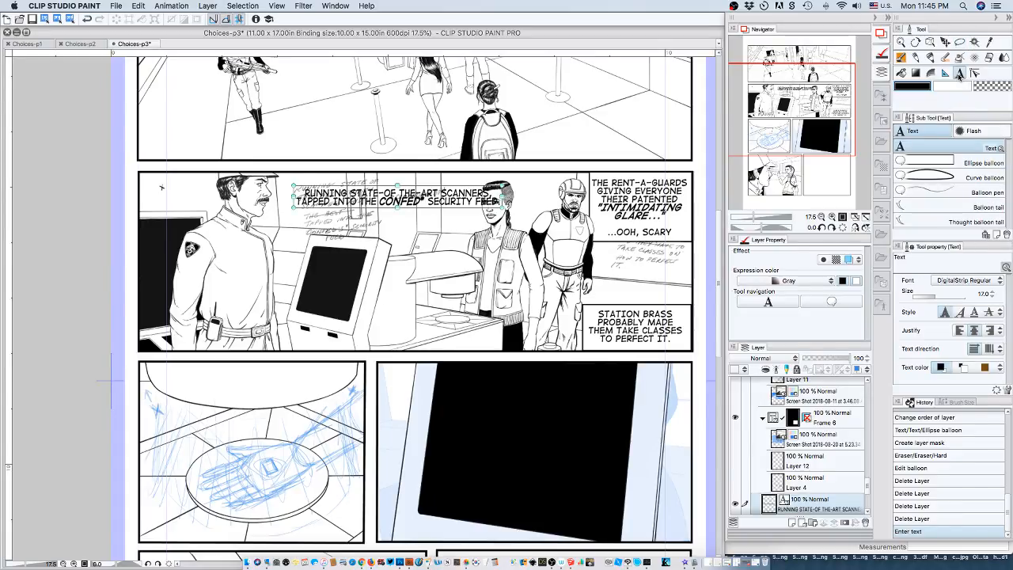
pyautogui.click(923, 159)
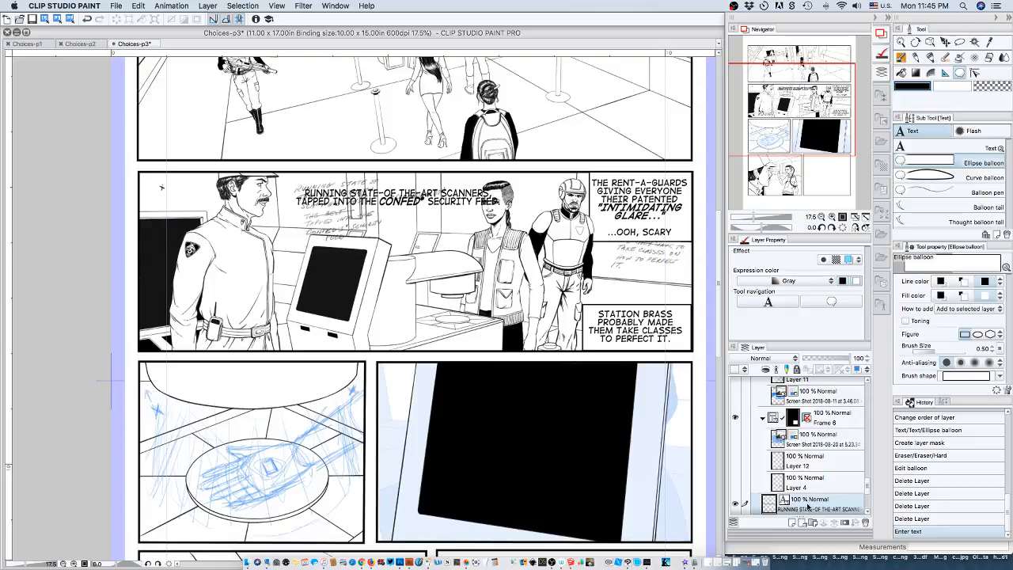
pyautogui.moveTo(813, 475); pyautogui.dragTo(816, 423)
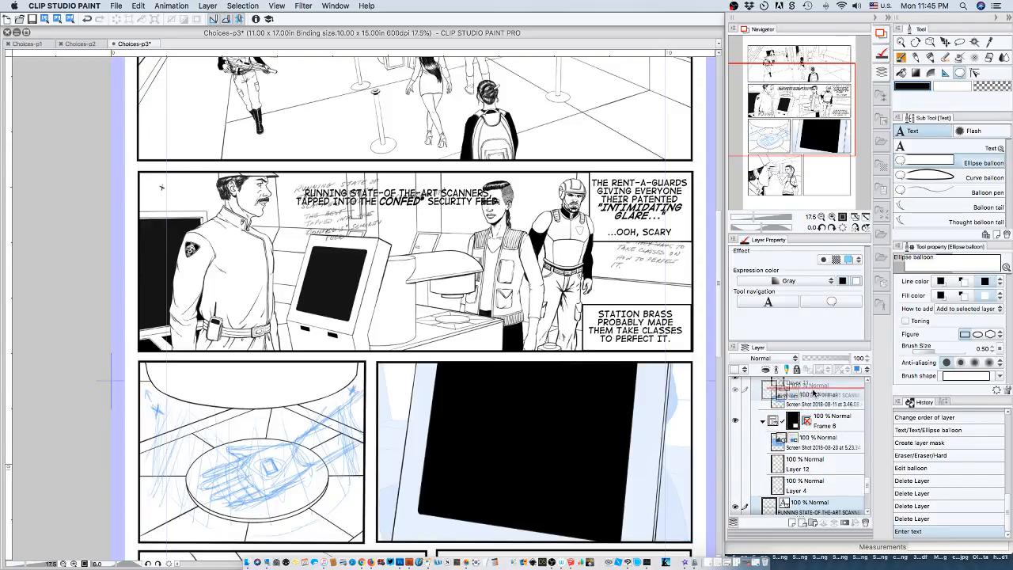
pyautogui.moveTo(814, 390); pyautogui.dragTo(813, 391)
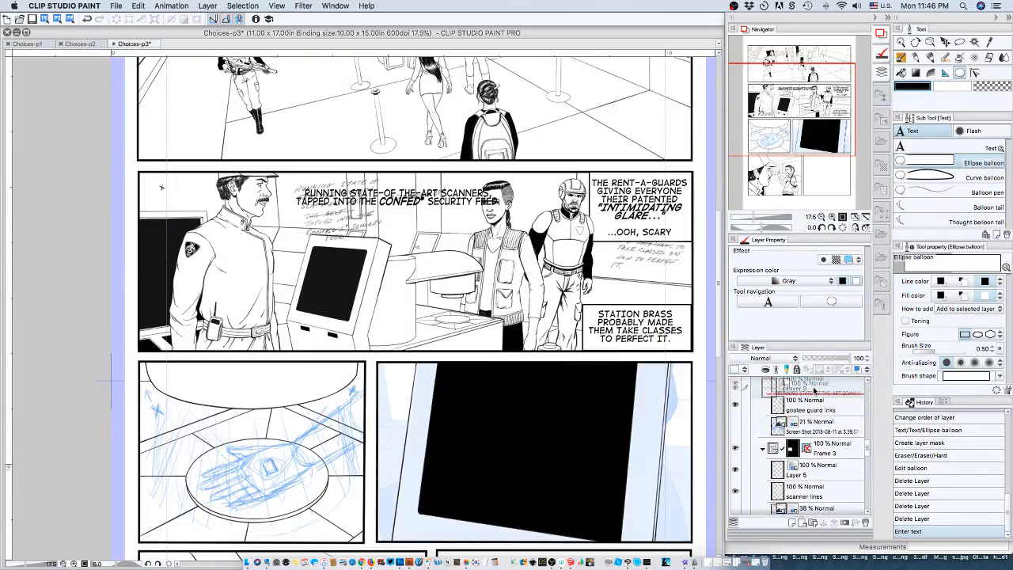
pyautogui.moveTo(813, 390); pyautogui.dragTo(814, 390)
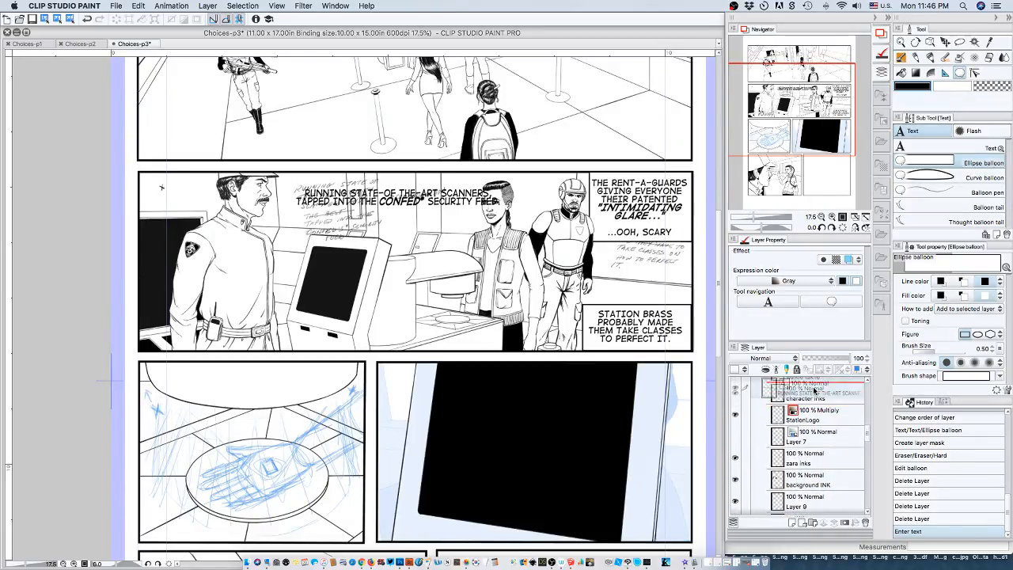
pyautogui.moveTo(813, 390); pyautogui.dragTo(814, 390)
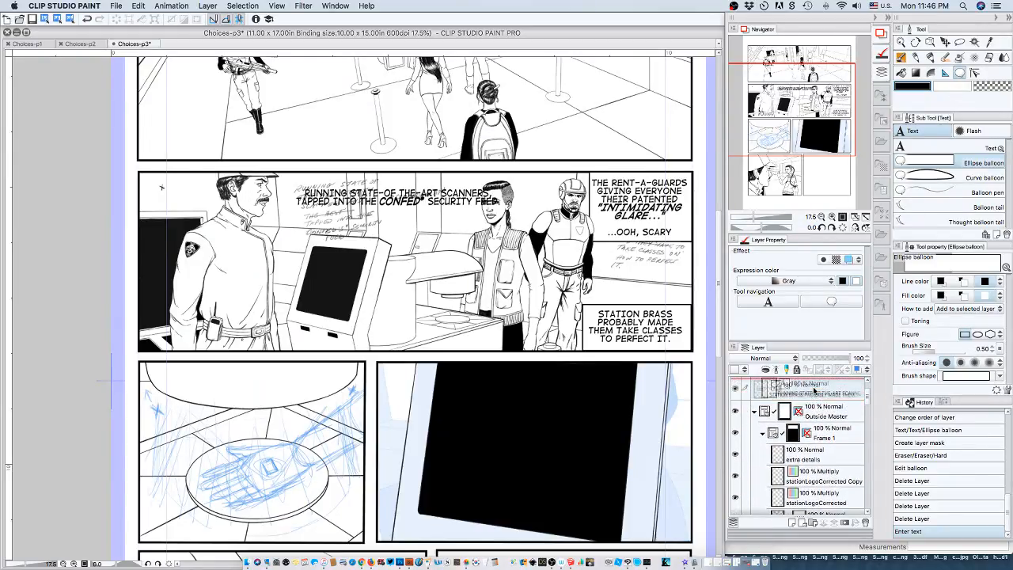
pyautogui.moveTo(813, 390); pyautogui.dragTo(815, 388)
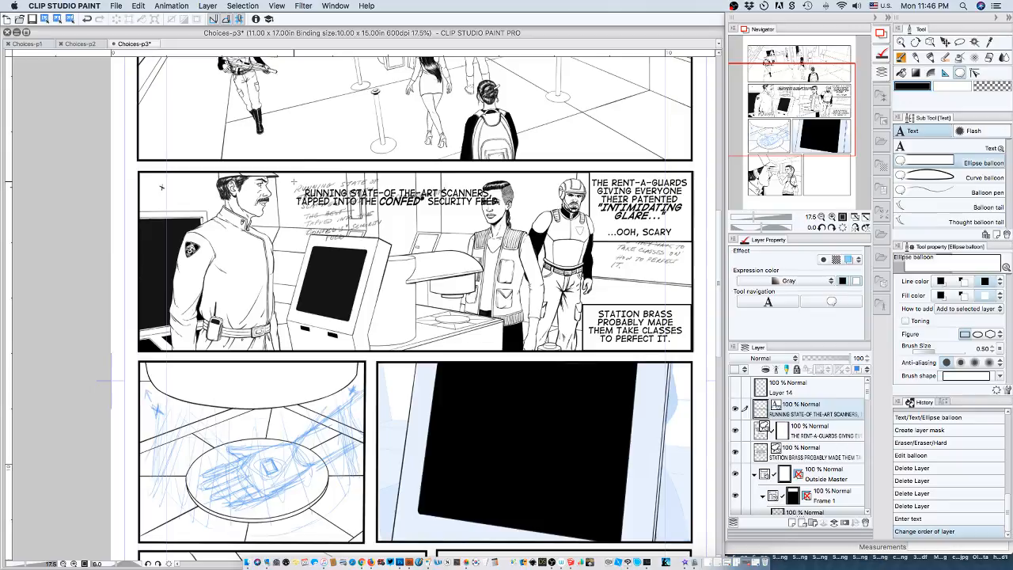
# Draw a rectangular caption balloon around the scanners text in the second panel and nudge the text slightly down inside it.
pyautogui.moveTo(292, 182); pyautogui.dragTo(506, 218)
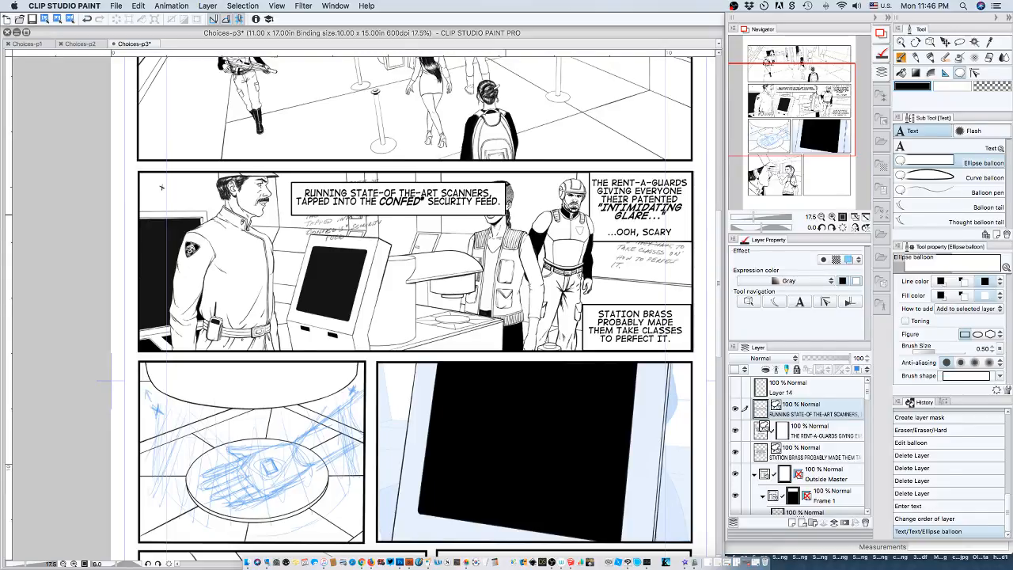
pyautogui.scroll(1, 506, 214)
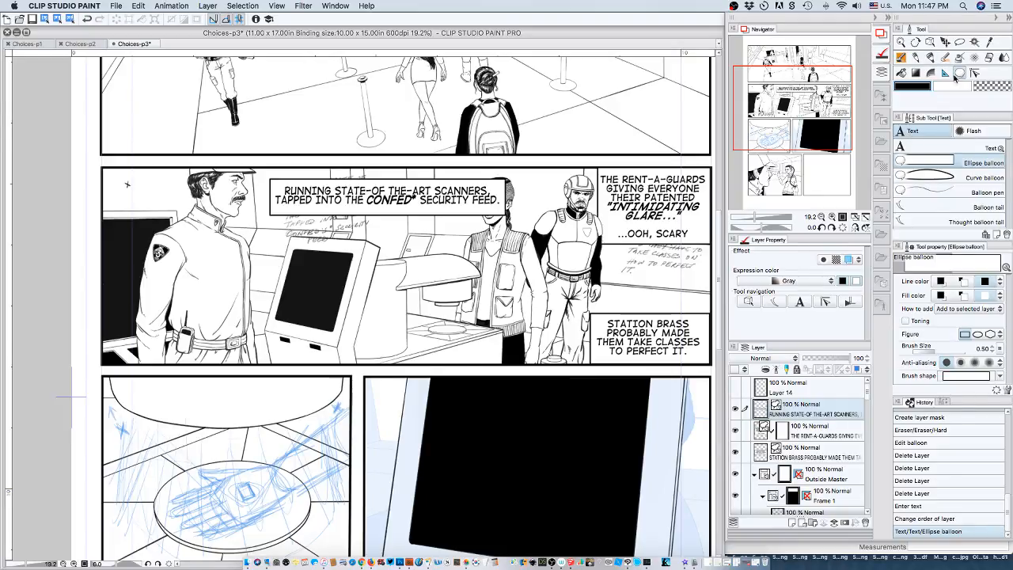
pyautogui.click(917, 145)
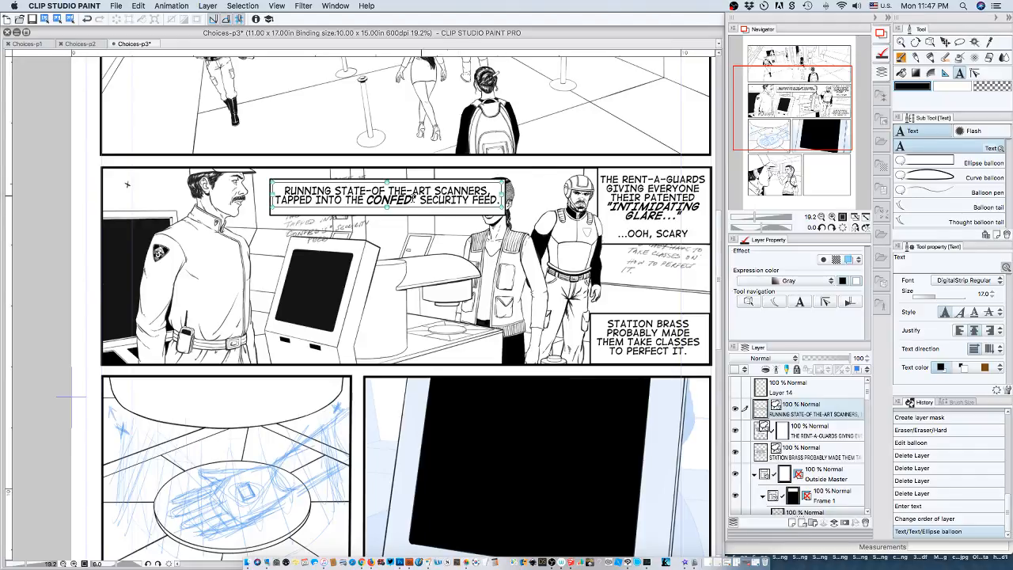
pyautogui.moveTo(413, 199); pyautogui.dragTo(416, 201)
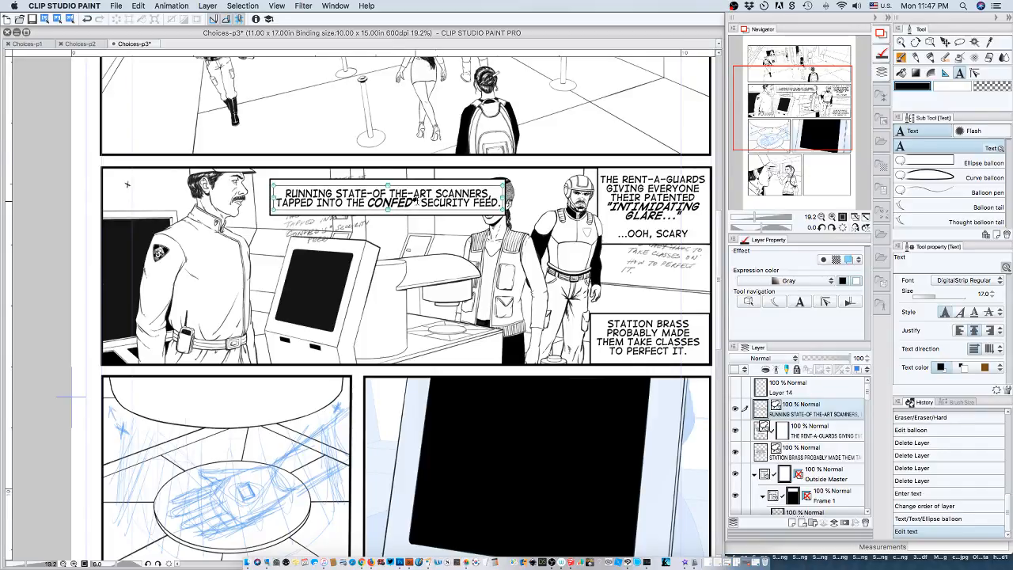
# Reposition the scanners caption with its balloon along the second panel's upper edge, between the guard's face and the woman's.
pyautogui.click(930, 42)
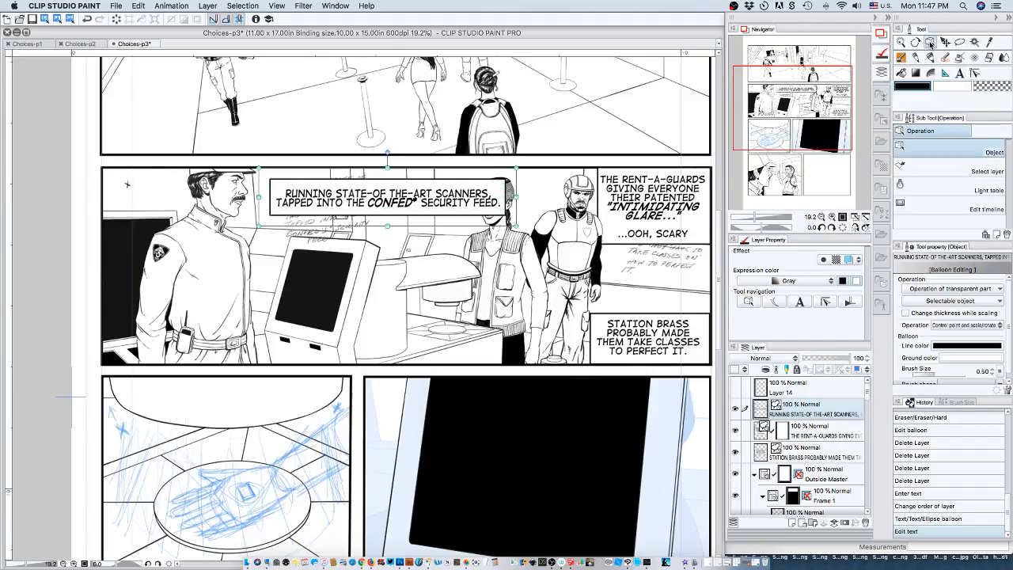
pyautogui.click(411, 180)
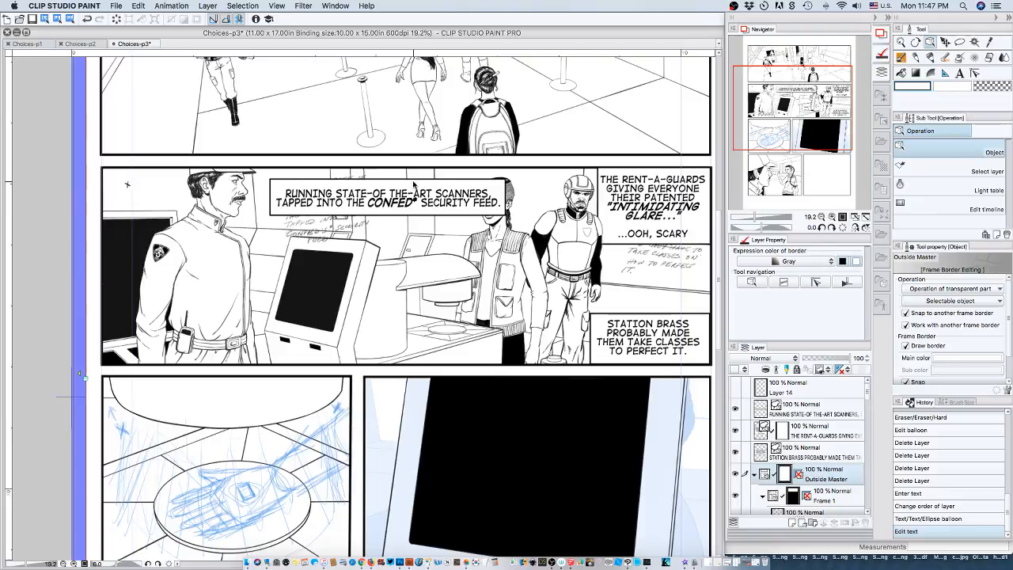
pyautogui.click(413, 182)
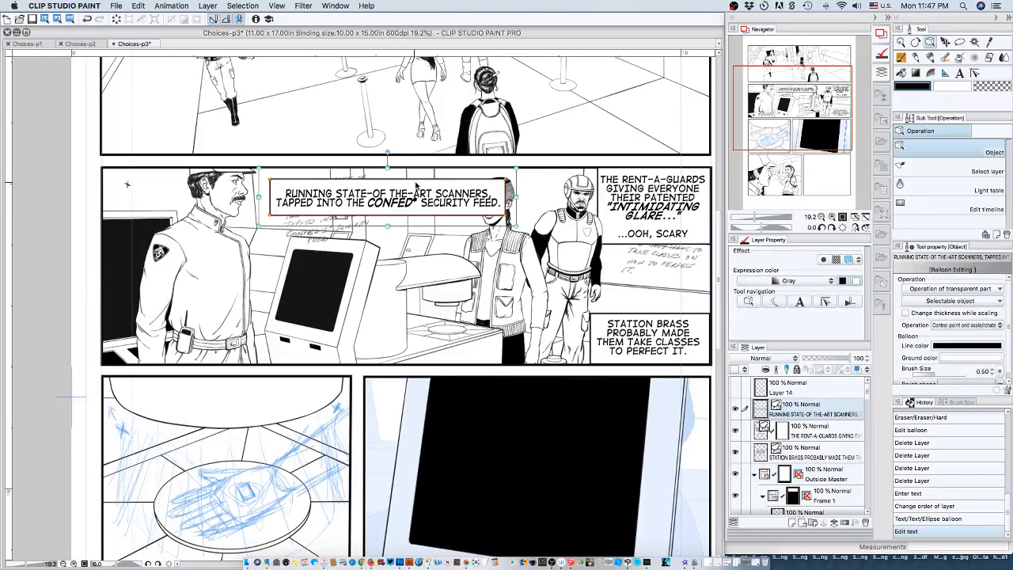
pyautogui.moveTo(415, 190); pyautogui.dragTo(257, 113)
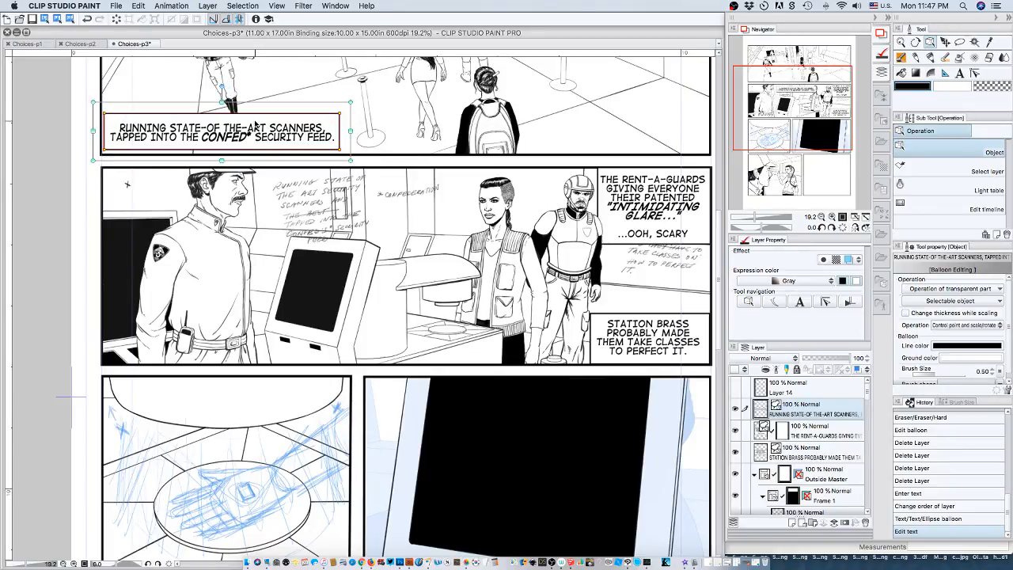
pyautogui.click(307, 227)
pyautogui.moveTo(307, 226); pyautogui.dragTo(393, 361)
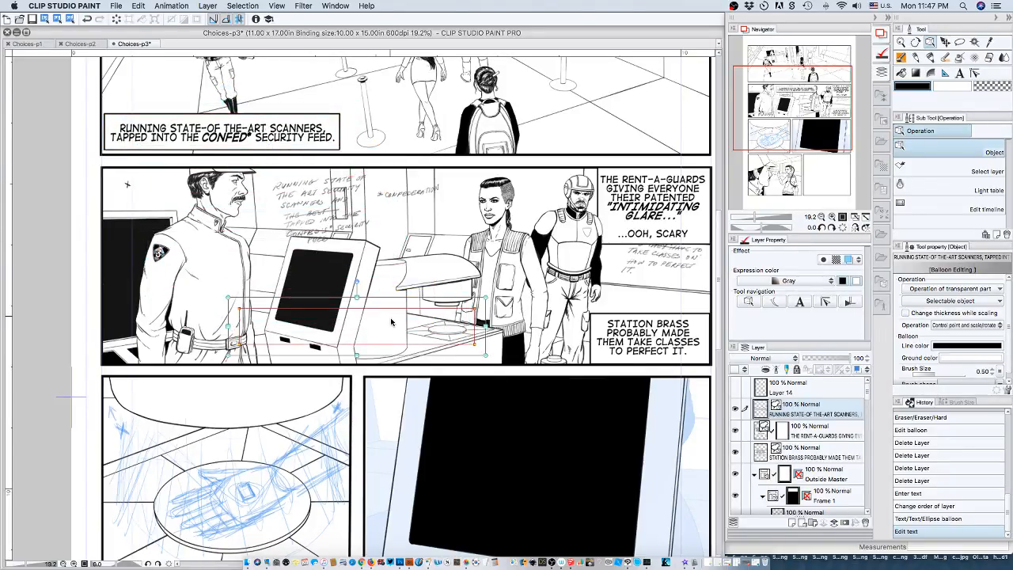
pyautogui.moveTo(386, 317); pyautogui.dragTo(397, 184)
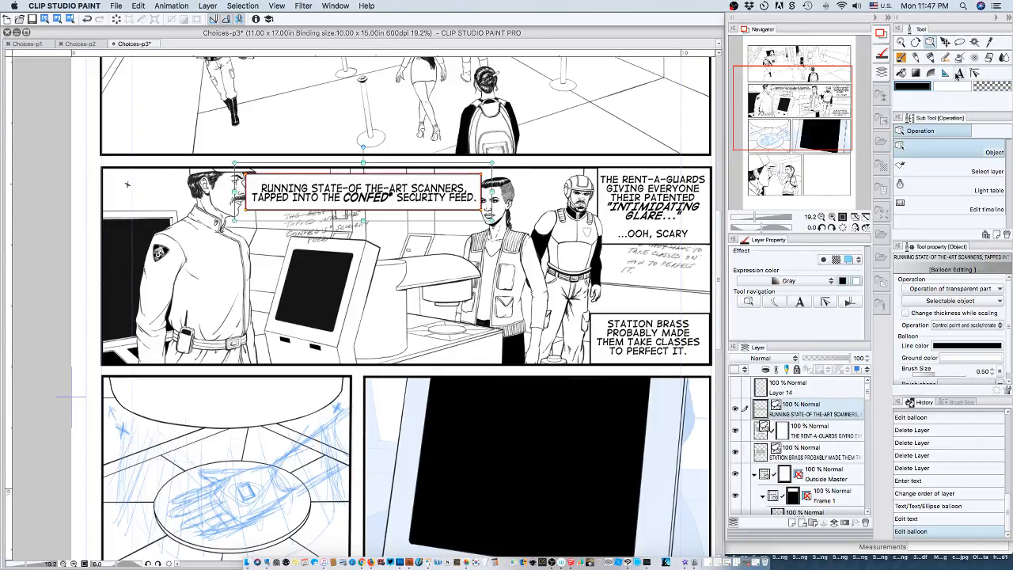
# Re-break the scanners caption into three lines, starting the second at "SCANNERS," and the third at "SECURITY FEED.".
pyautogui.click(958, 75)
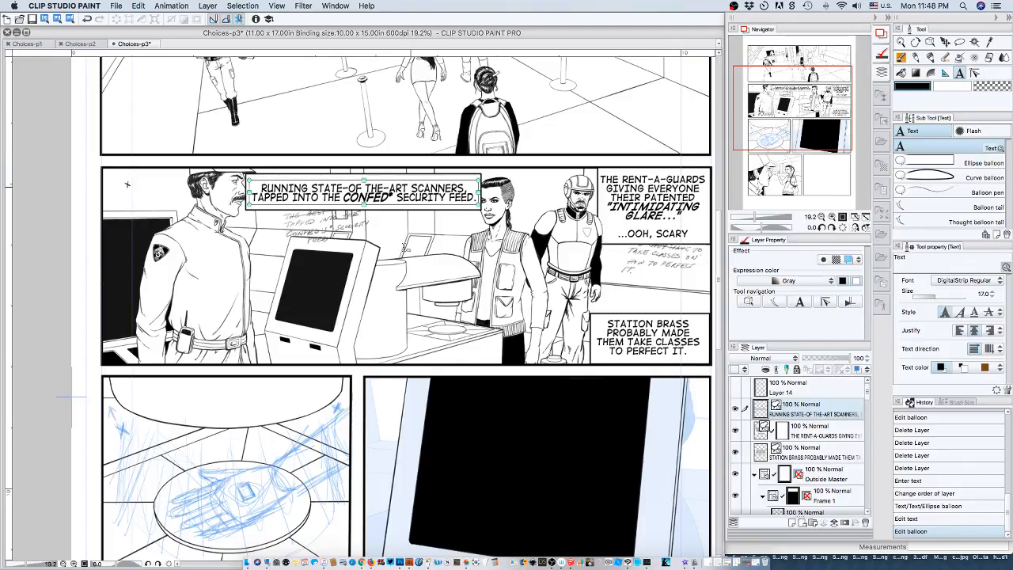
pyautogui.click(411, 188)
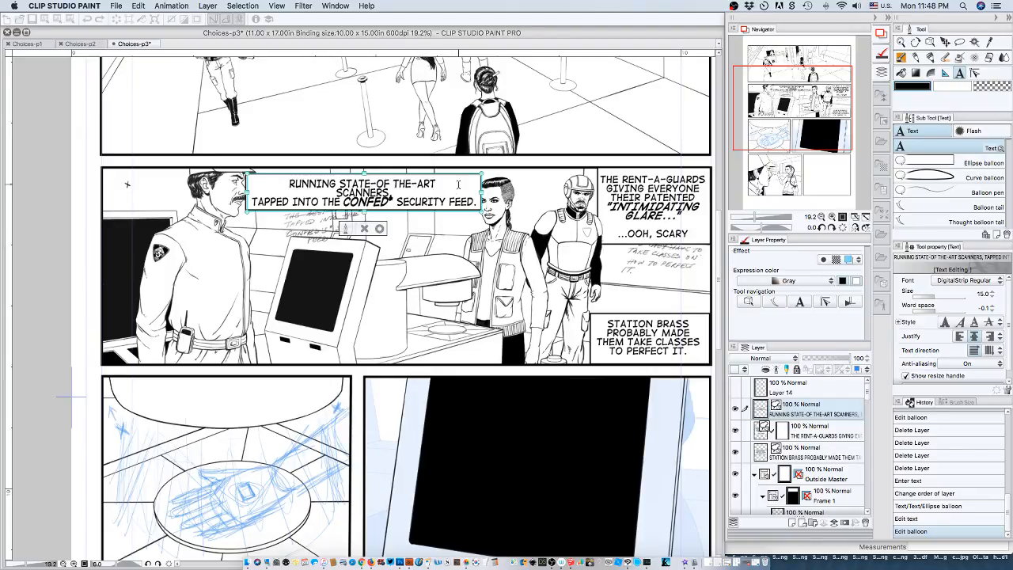
pyautogui.press('BackSpace')
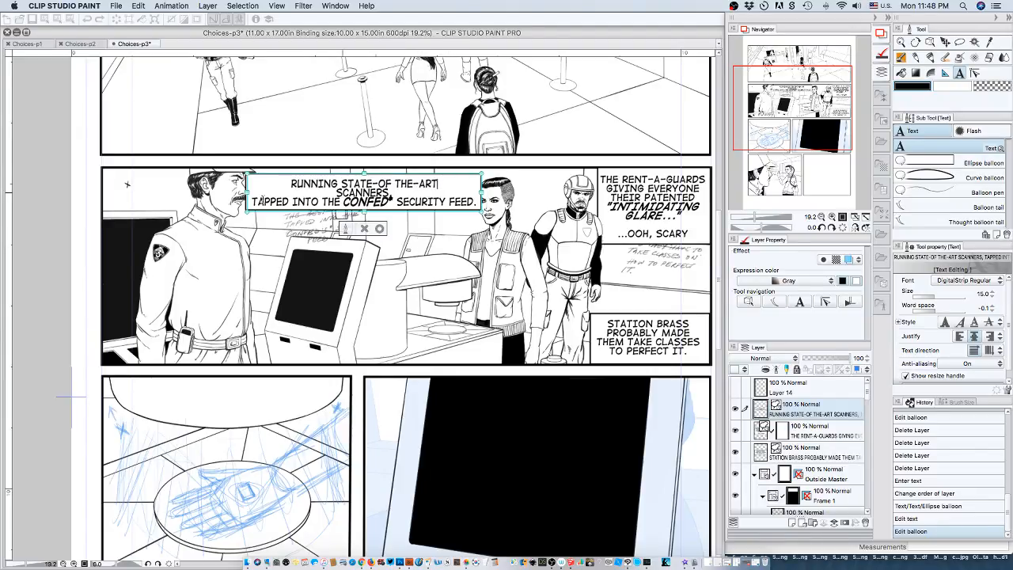
pyautogui.click(253, 204)
pyautogui.press('BackSpace')
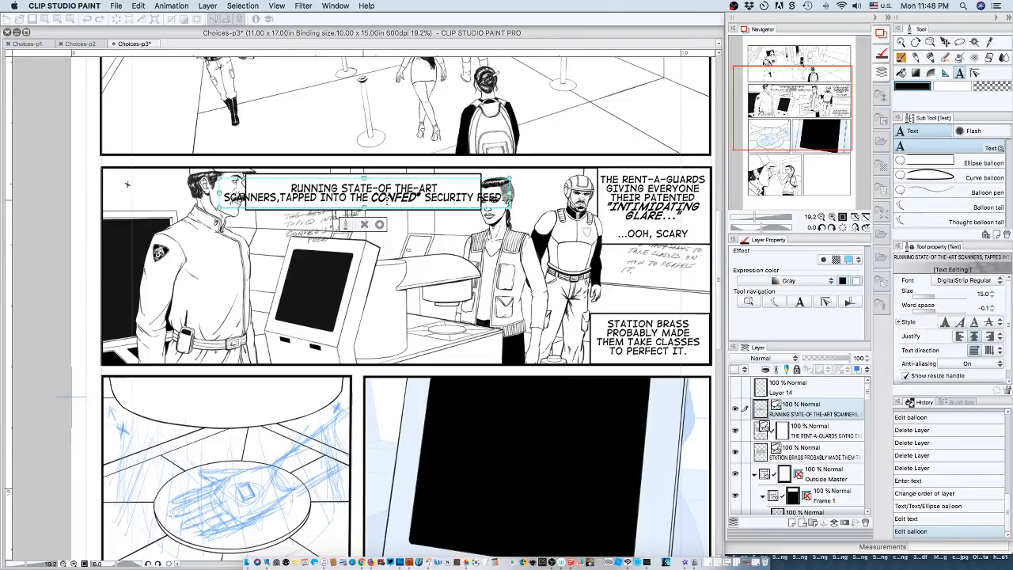
pyautogui.click(425, 197)
pyautogui.press('BackSpace')
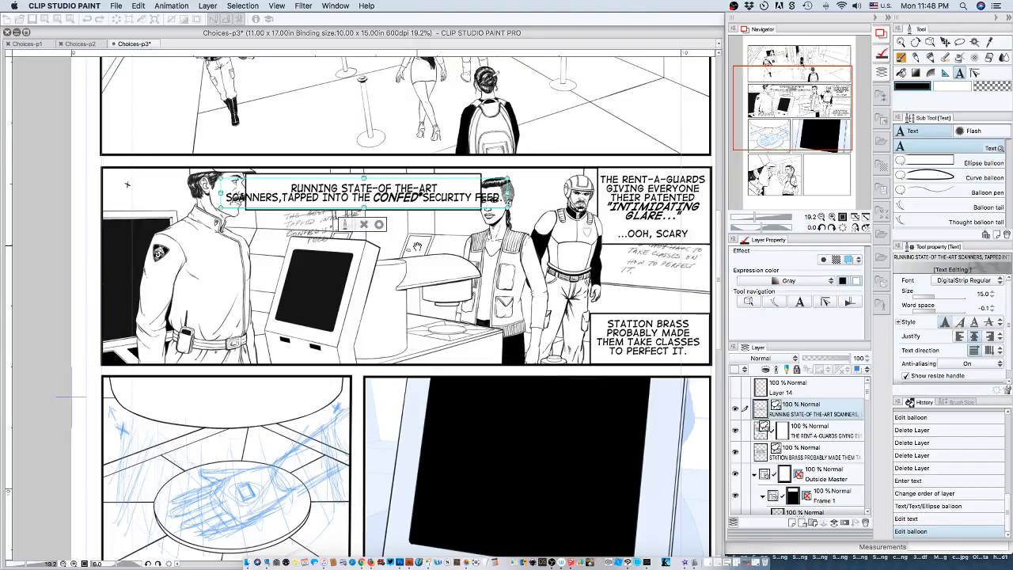
pyautogui.press('Return')
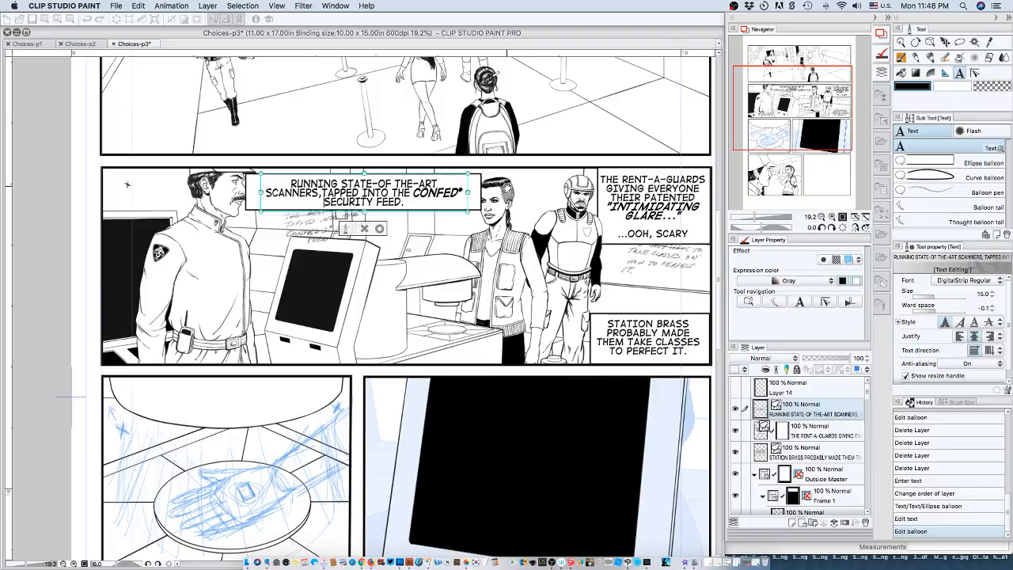
# Replace the comma after "SCANNERS" with a space and bring "CONFED*" down onto the third line with "SECURITY FEED.".
pyautogui.click(320, 192)
pyautogui.press('BackSpace')
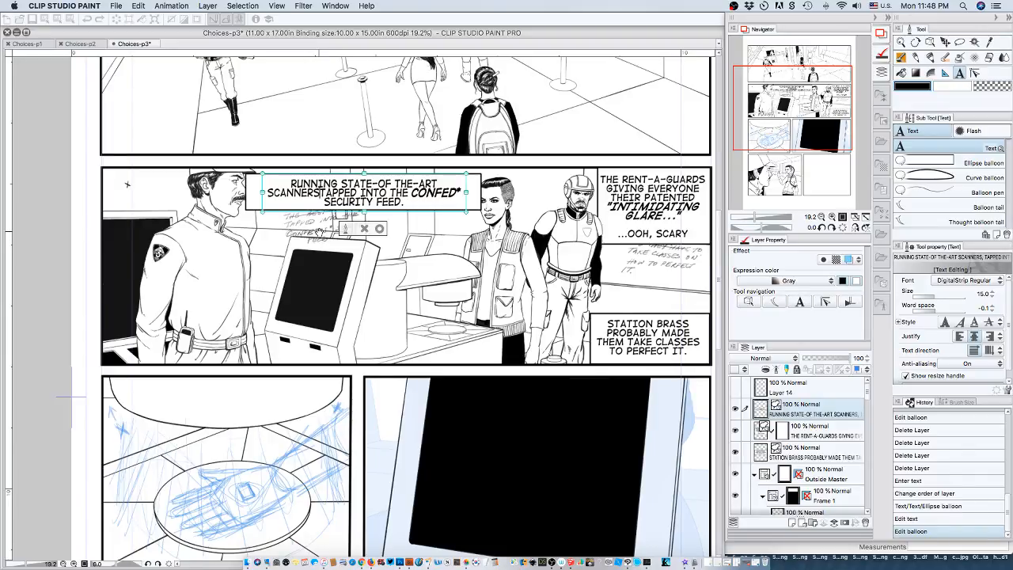
pyautogui.click(410, 195)
pyautogui.press('Return')
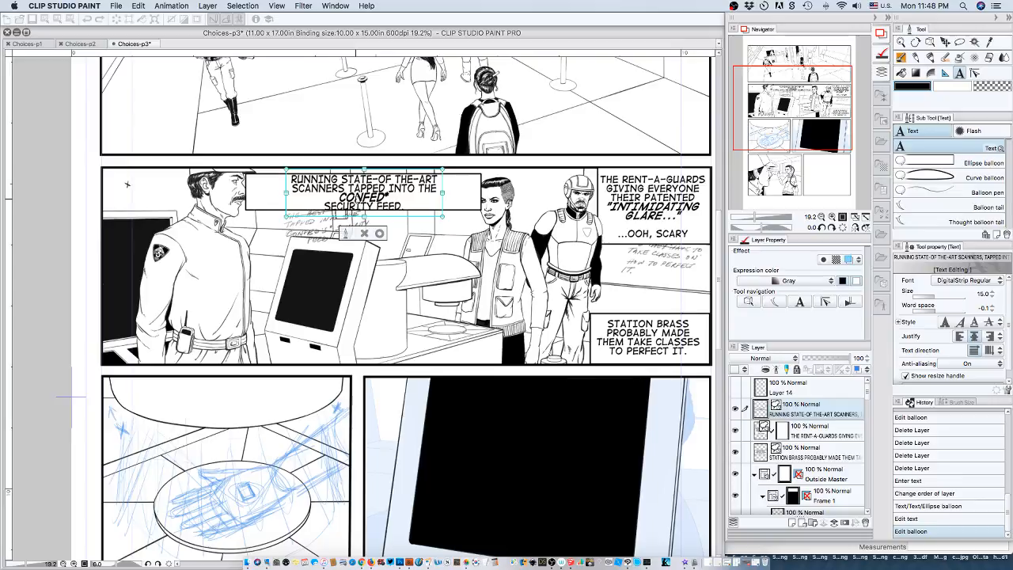
pyautogui.click(323, 205)
pyautogui.press('BackSpace')
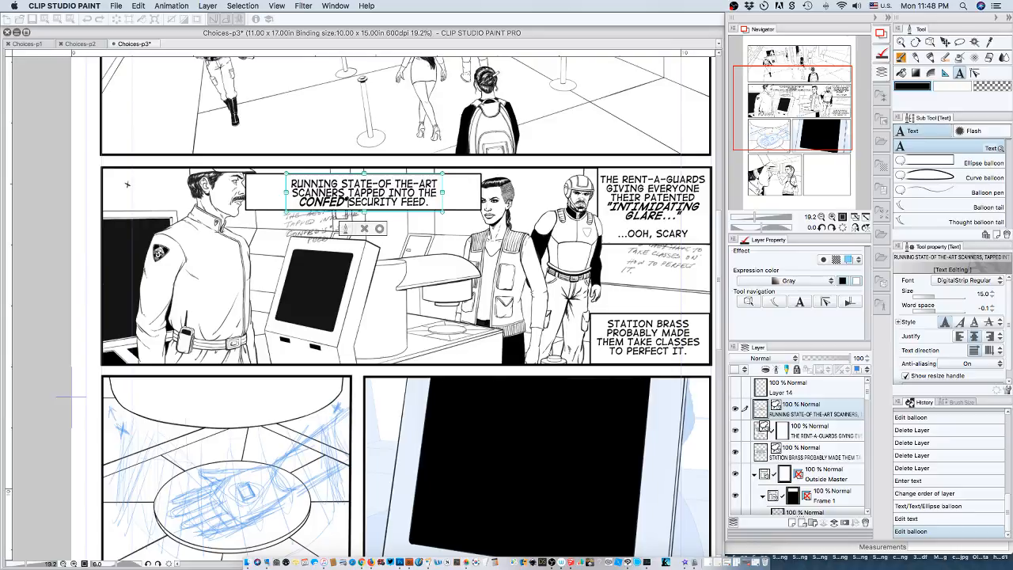
# Narrow the scanners caption balloon from both sides to fit its three-line text and clear the two characters' faces.
pyautogui.click(931, 45)
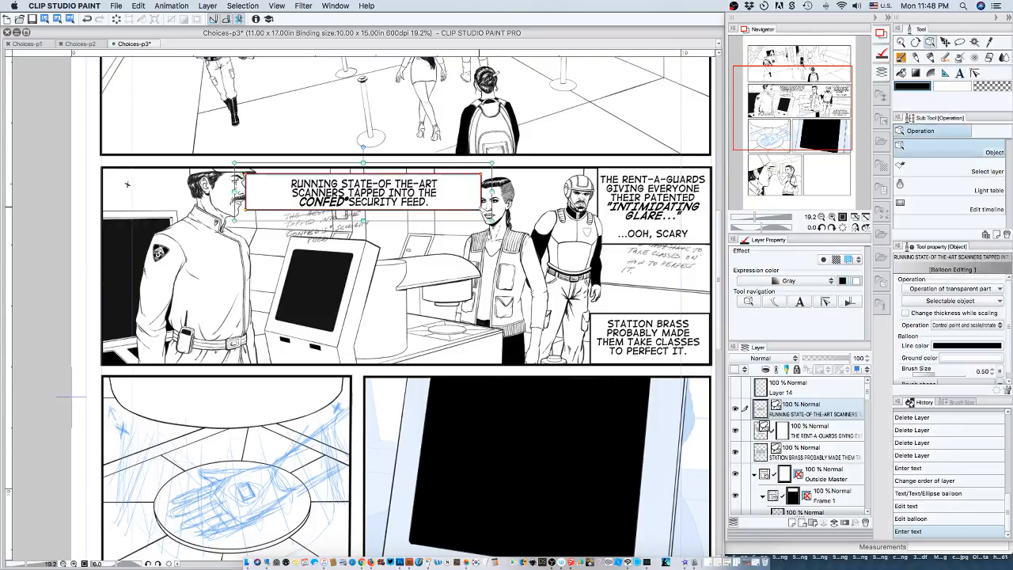
pyautogui.moveTo(492, 221); pyautogui.dragTo(451, 222)
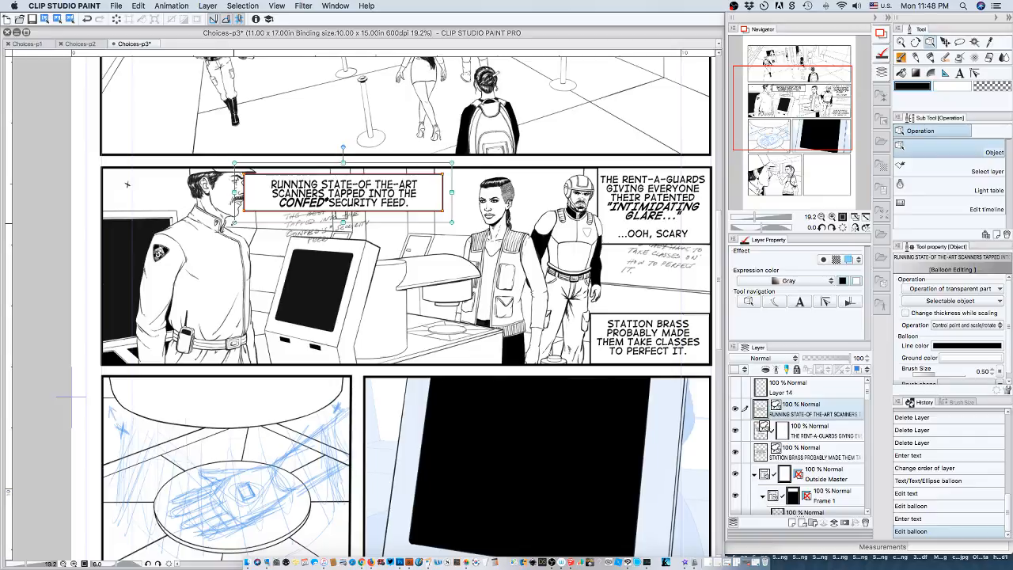
pyautogui.moveTo(234, 192); pyautogui.dragTo(255, 192)
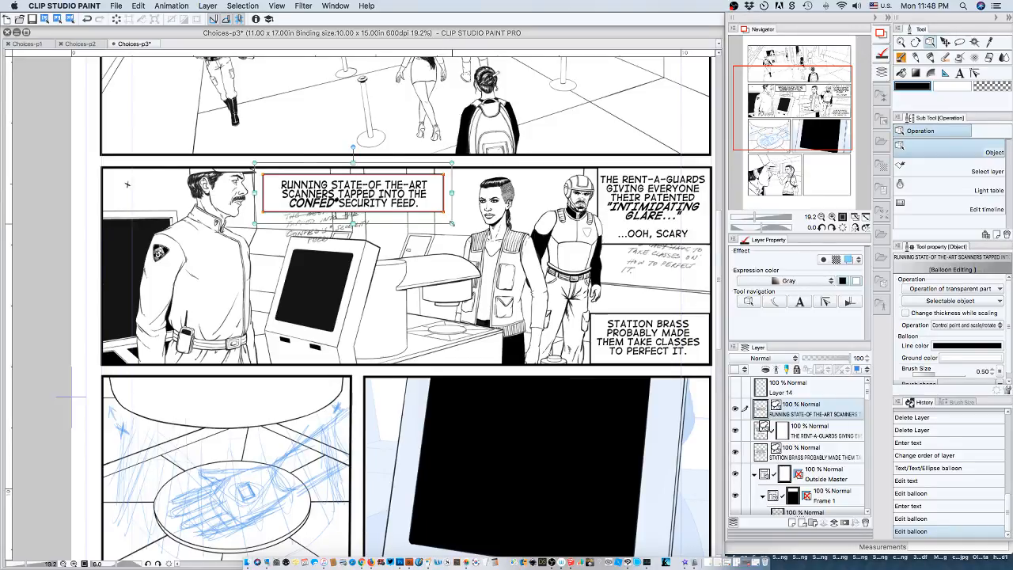
# Slightly enlarge the scanners caption balloon and move it against the second panel's upper border, between the guard's and the woman's faces.
pyautogui.moveTo(451, 223); pyautogui.dragTo(454, 227)
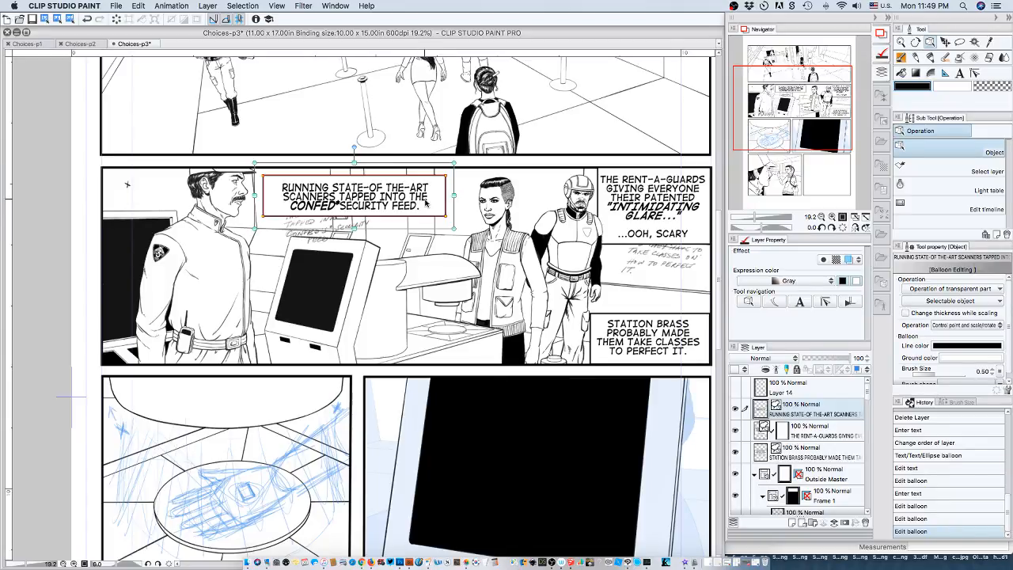
pyautogui.moveTo(431, 205); pyautogui.dragTo(442, 199)
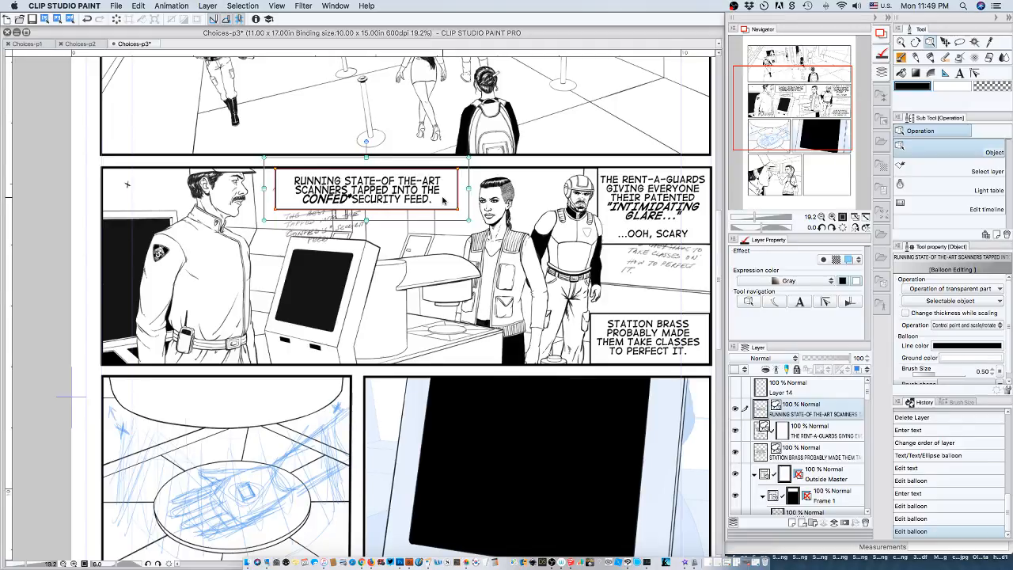
pyautogui.moveTo(443, 200); pyautogui.dragTo(441, 200)
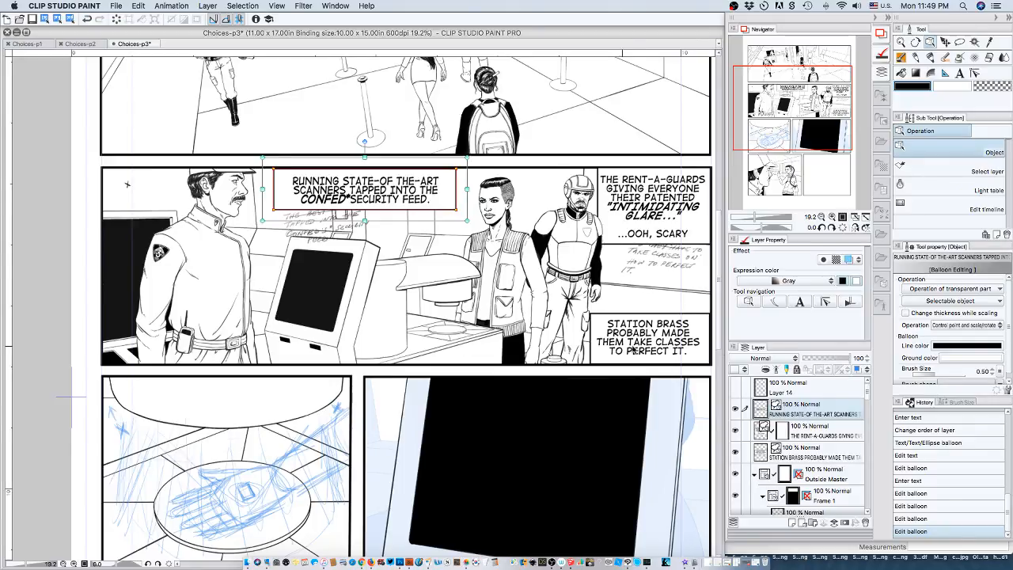
# Nudge the text of the "STATION BRASS" caption slightly right and down to center it within its balloon.
pyautogui.click(803, 457)
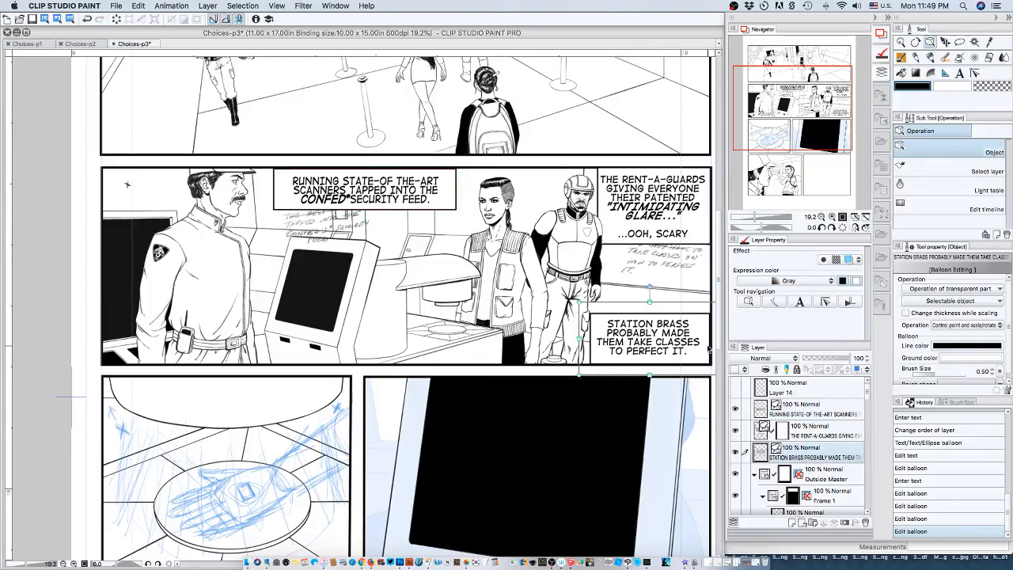
pyautogui.doubleClick(693, 309)
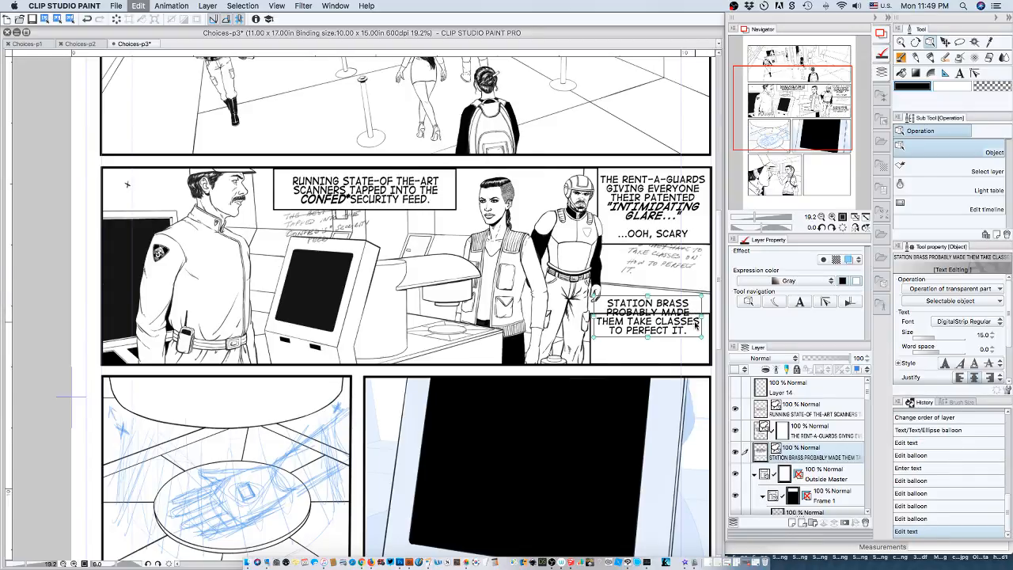
pyautogui.press('super+z')
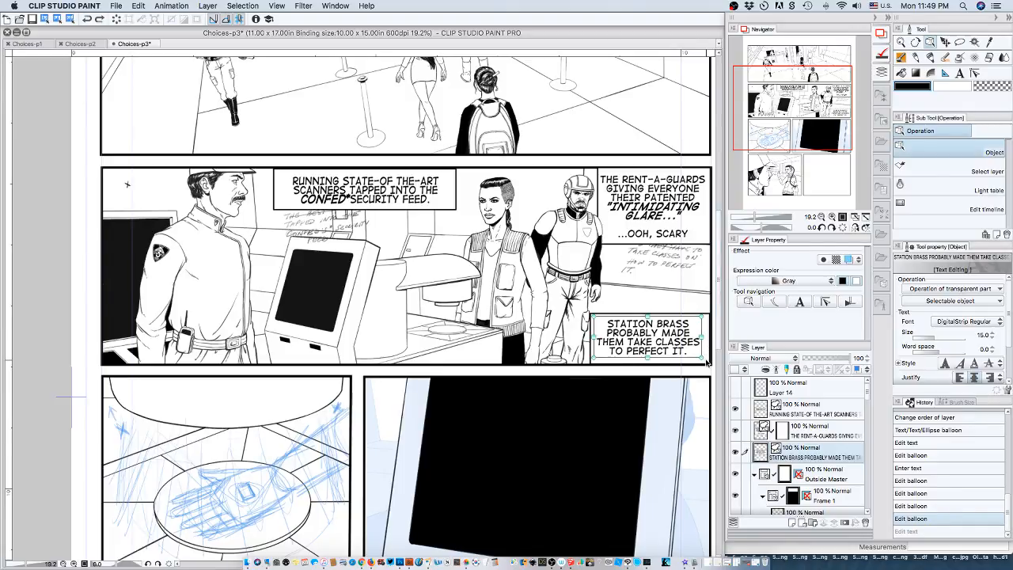
pyautogui.press('super+y')
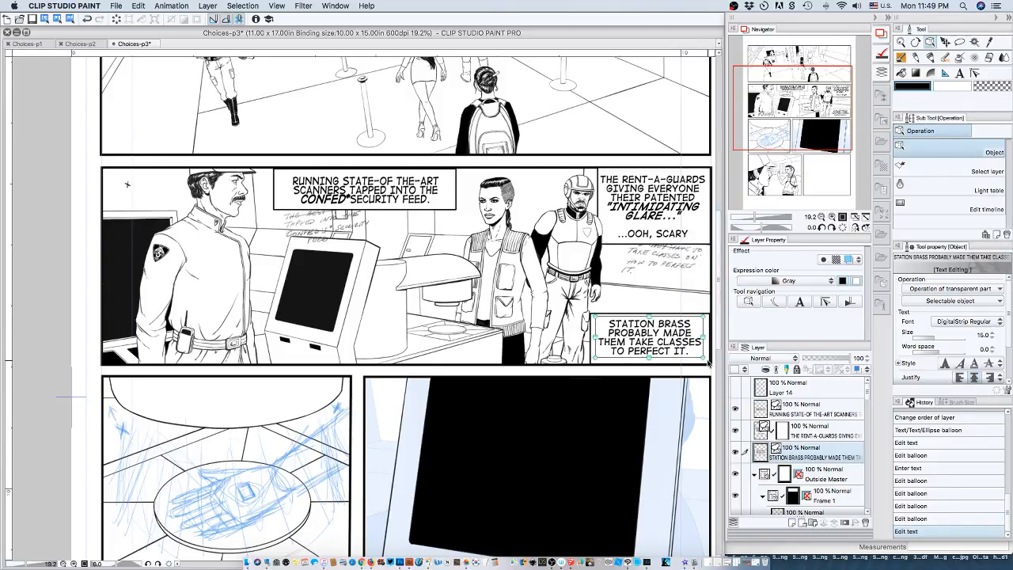
pyautogui.press('Down')
pyautogui.press('Down')
pyautogui.press('Down')
pyautogui.press('Down')
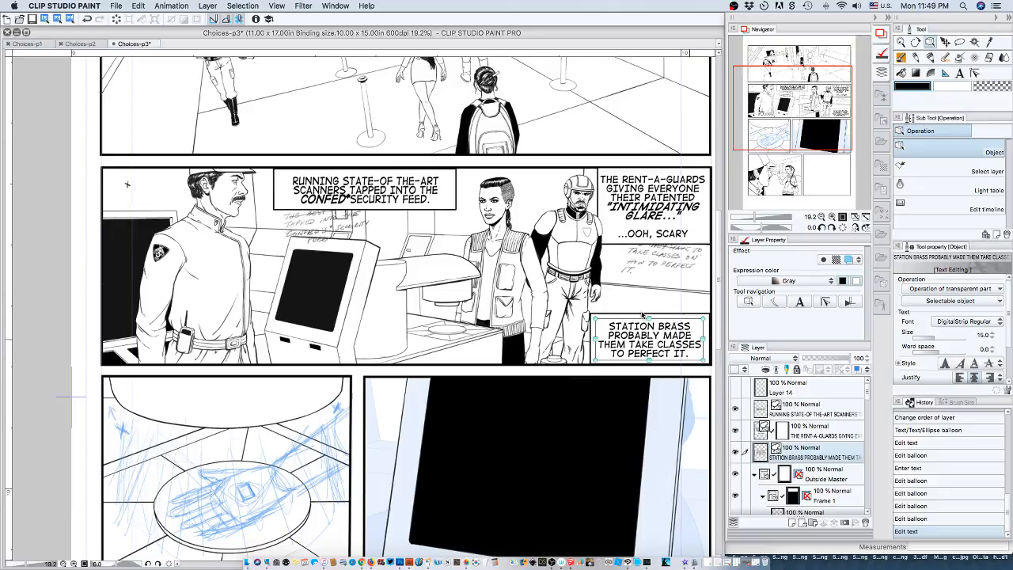
# Move the "STATION BRASS" caption with its balloon upward, off the second panel's lower border, keeping it along the right border.
pyautogui.click(589, 337)
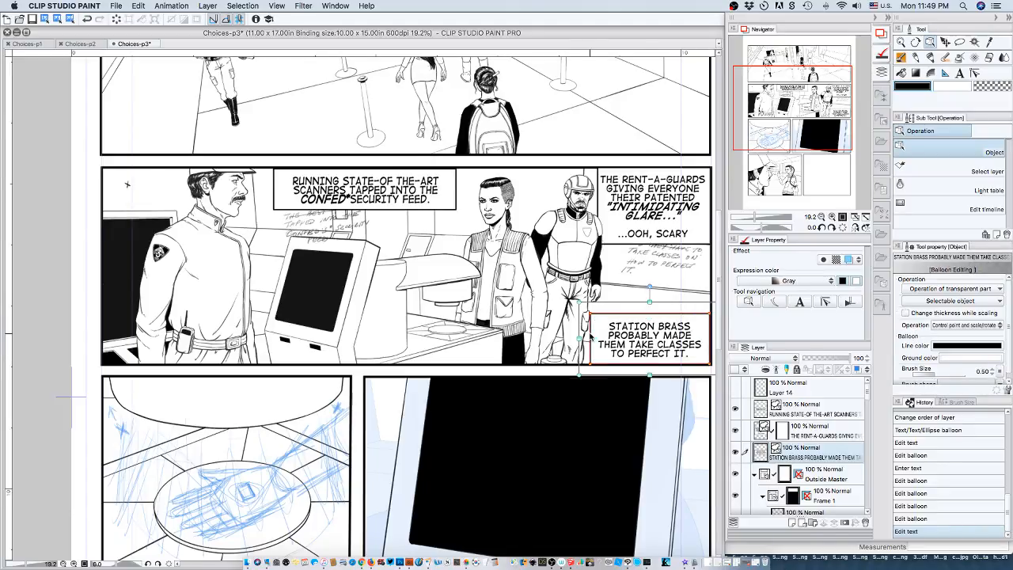
pyautogui.press('Up')
pyautogui.press('Up')
pyautogui.press('Up')
pyautogui.press('Up')
pyautogui.press('Up')
pyautogui.press('Up')
pyautogui.press('Up')
pyautogui.press('Up')
pyautogui.press('Up')
pyautogui.press('Up')
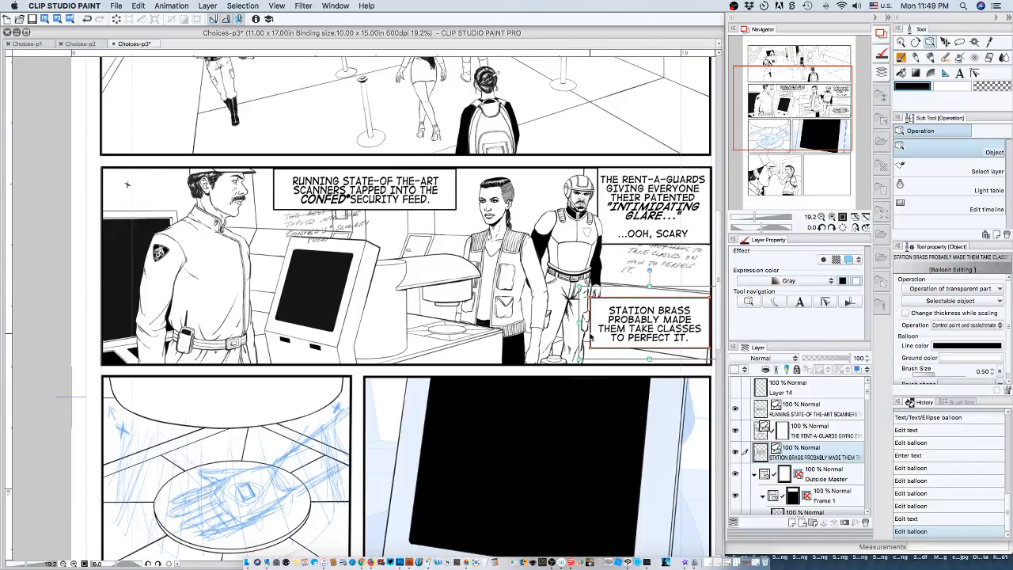
pyautogui.press('Up')
pyautogui.press('Up')
pyautogui.press('Up')
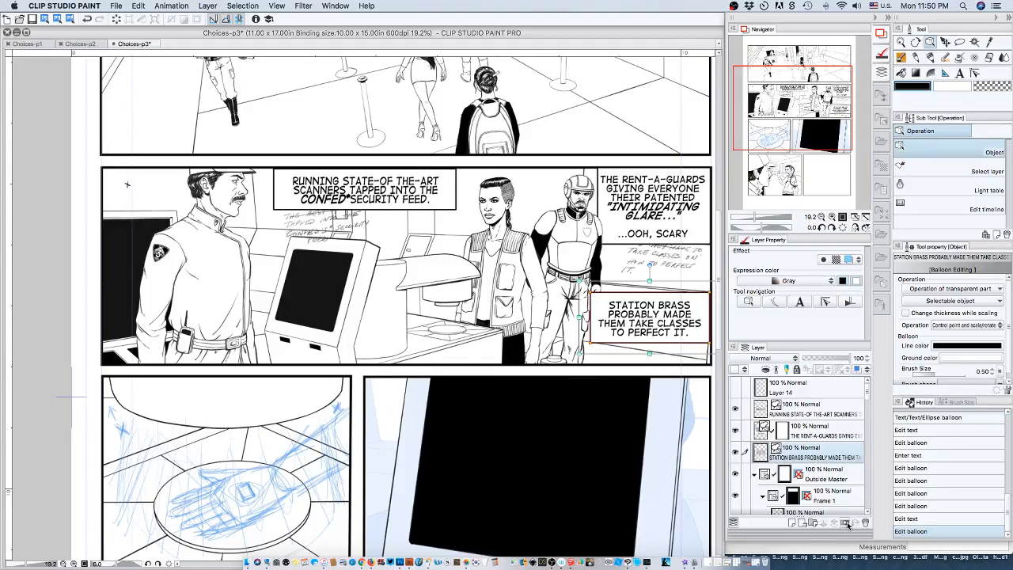
# Add a layer mask to the "STATION BRASS" caption layer and lower the layer's opacity to 56%.
pyautogui.click(855, 518)
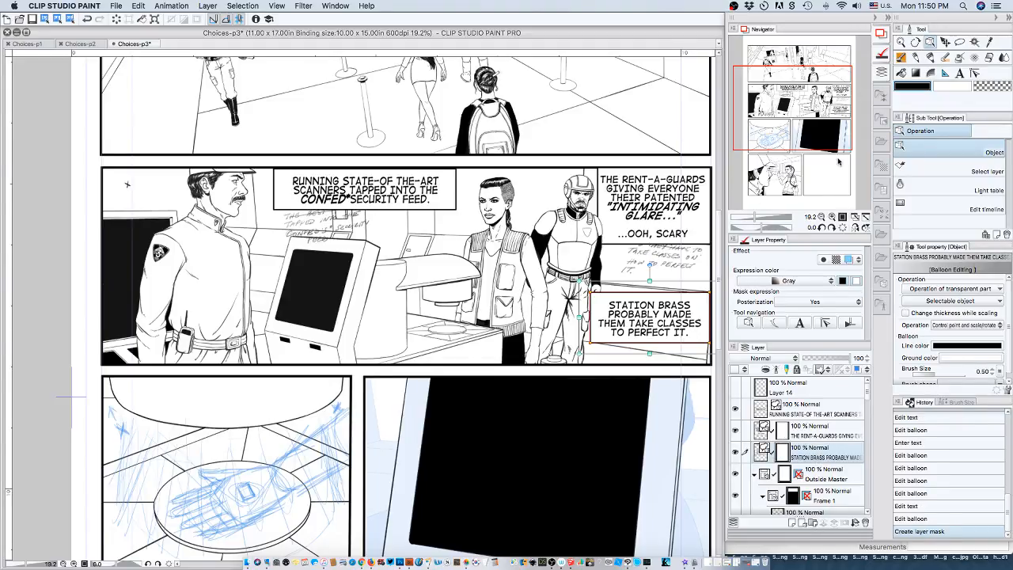
pyautogui.click(832, 217)
pyautogui.moveTo(796, 127); pyautogui.dragTo(811, 131)
pyautogui.press('e')
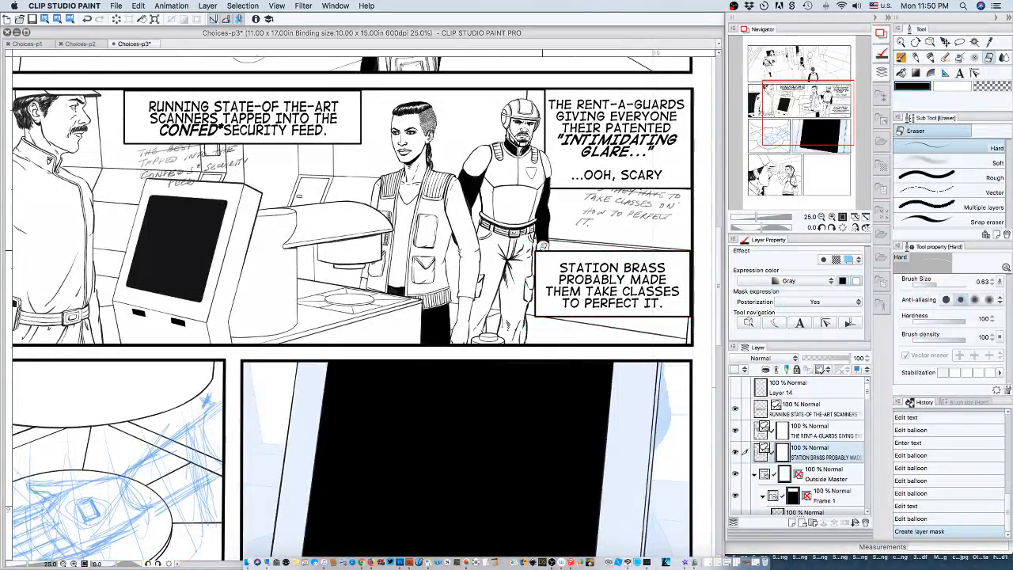
pyautogui.moveTo(848, 359); pyautogui.dragTo(831, 358)
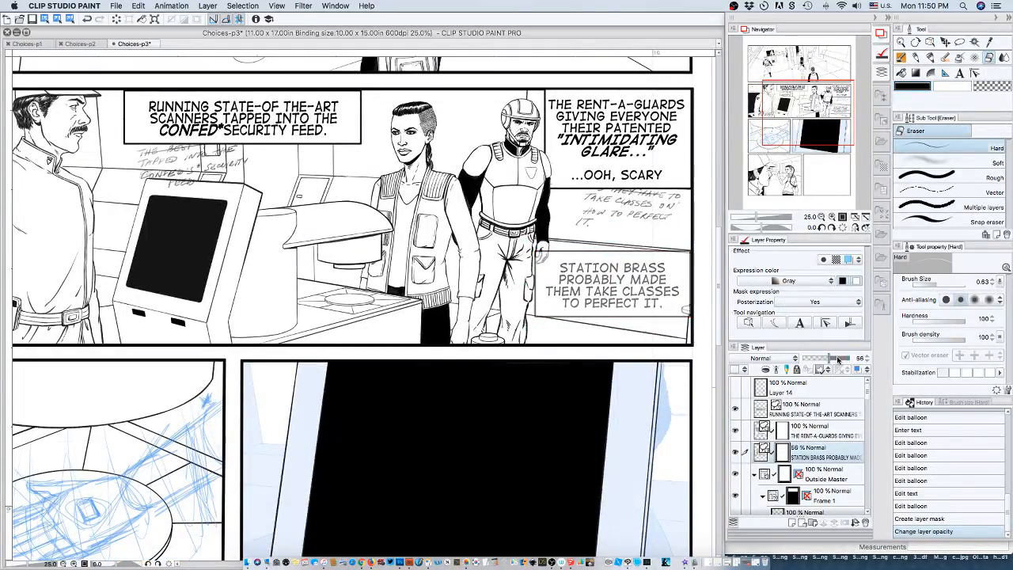
# Narrow the "STATION BRASS" balloon slightly from its right side and nudge it right against the second panel's border.
pyautogui.click(832, 217)
pyautogui.click(831, 217)
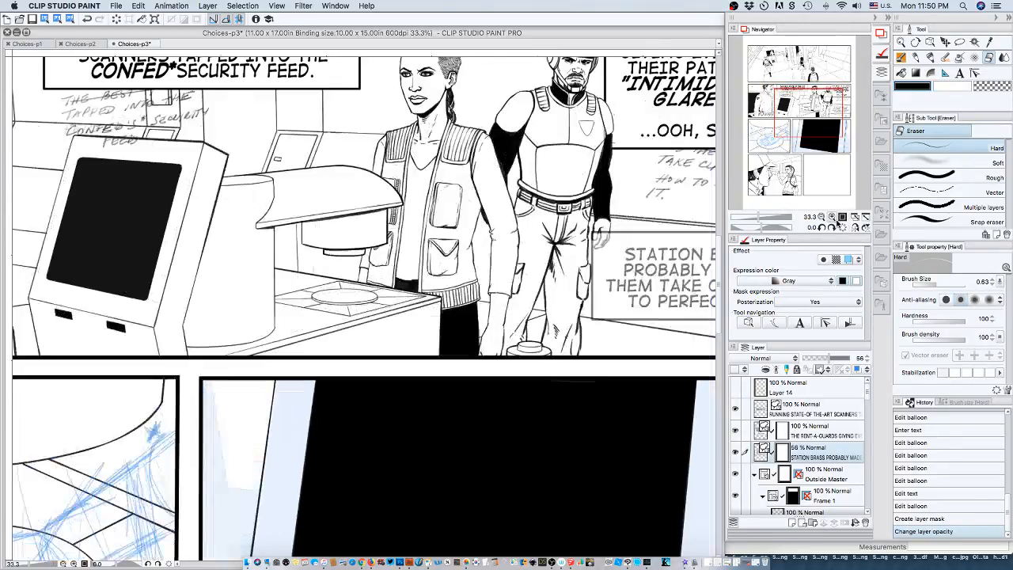
pyautogui.moveTo(818, 113); pyautogui.dragTo(844, 105)
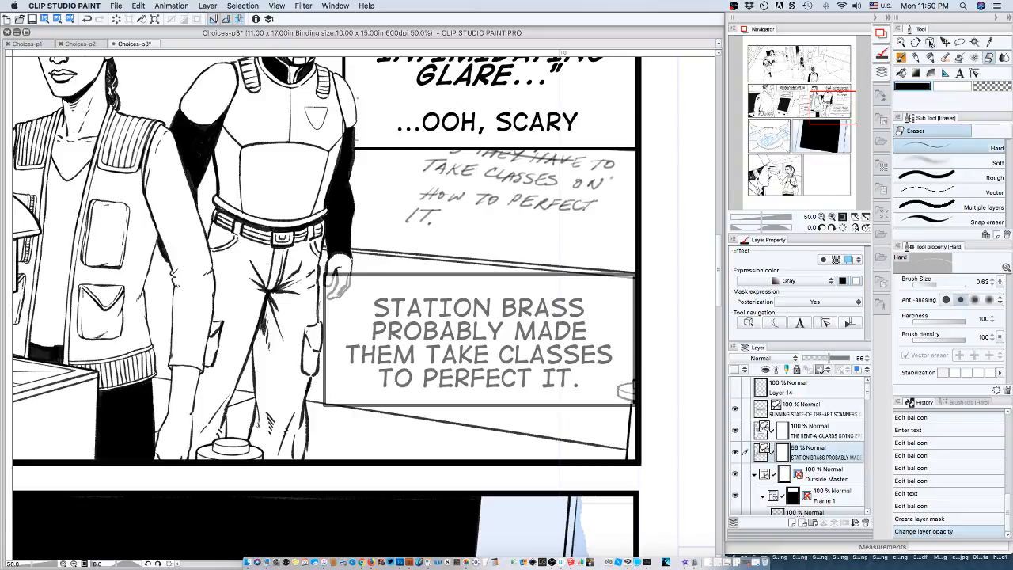
pyautogui.click(916, 57)
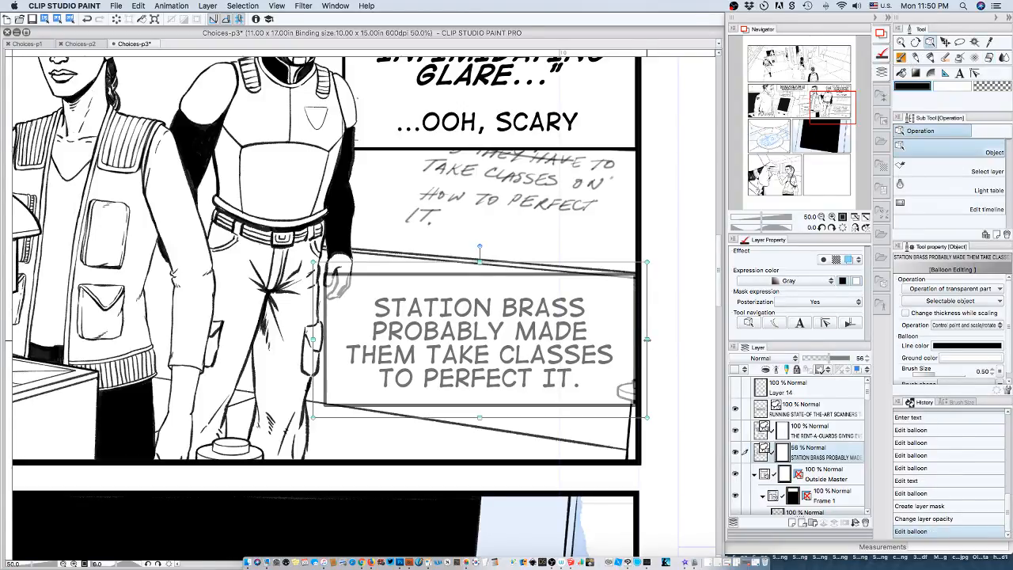
pyautogui.moveTo(648, 339); pyautogui.dragTo(638, 340)
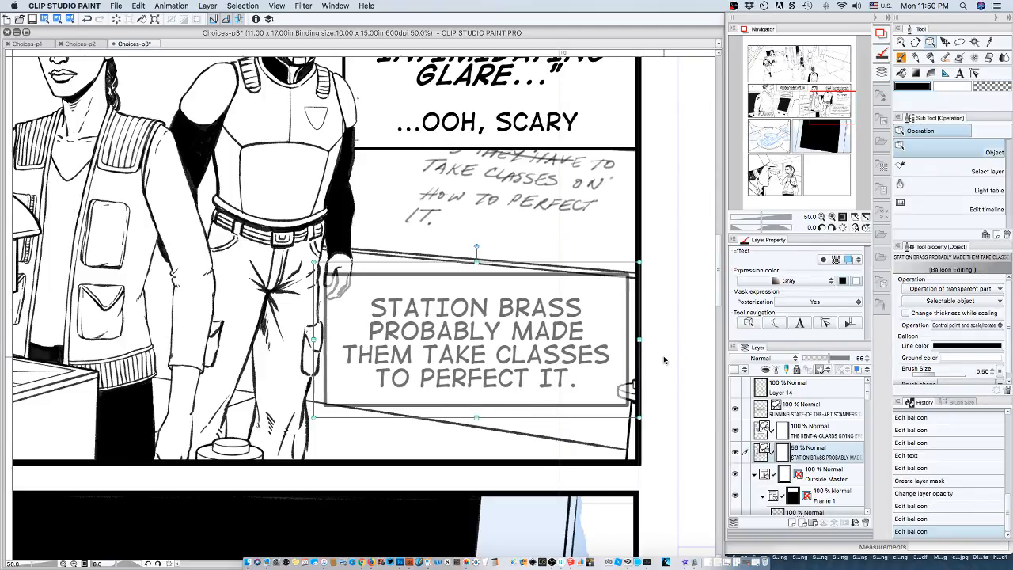
pyautogui.press('Right')
pyautogui.press('Right')
pyautogui.press('Right')
pyautogui.press('Right')
pyautogui.press('Right')
pyautogui.press('Right')
pyautogui.press('Right')
pyautogui.press('Right')
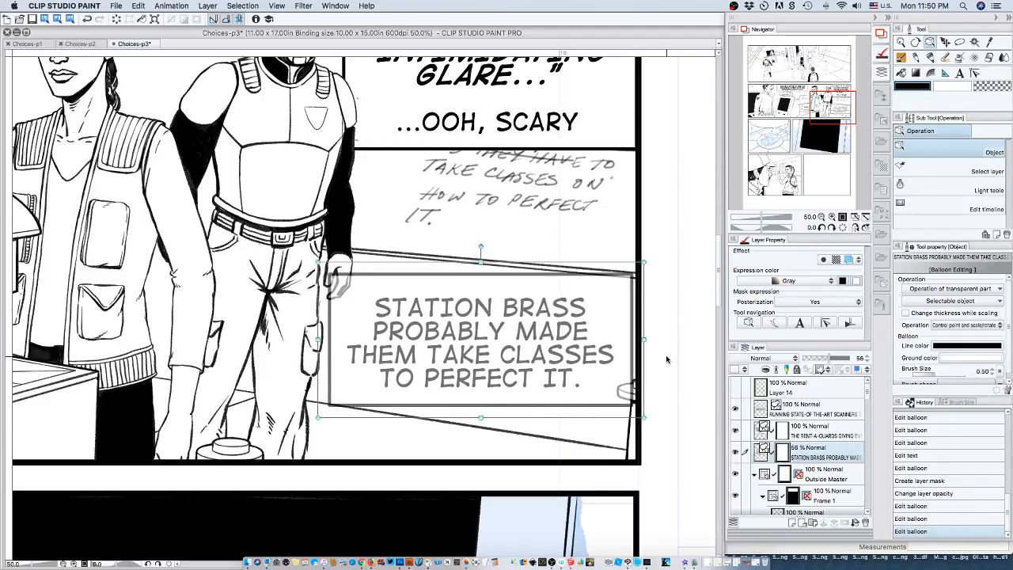
pyautogui.press('Right')
pyautogui.press('Right')
pyautogui.press('Right')
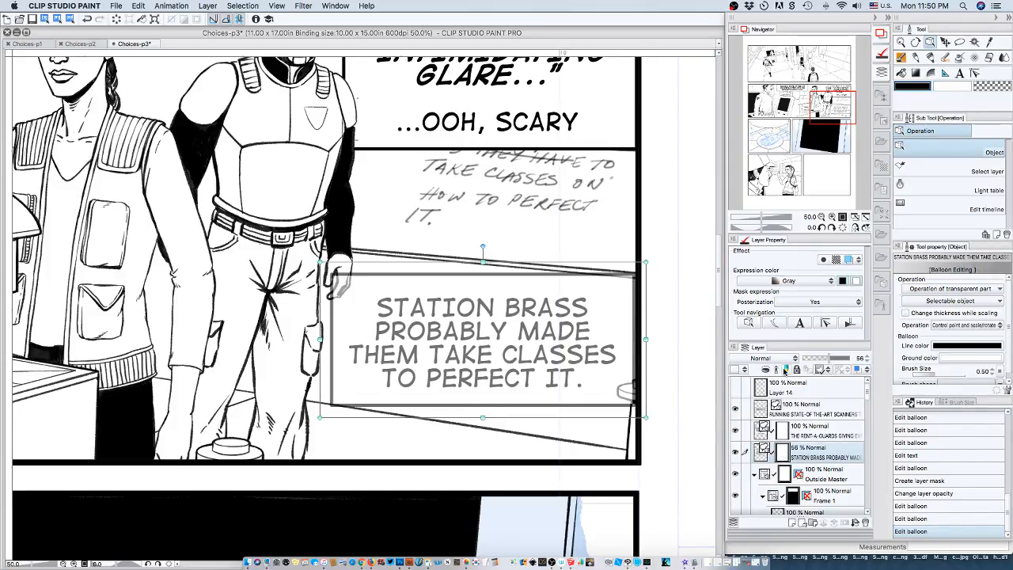
# Erase the "STATION BRASS" balloon where it covers the guard's hand and set the layer's opacity back to 100%.
pyautogui.click(988, 58)
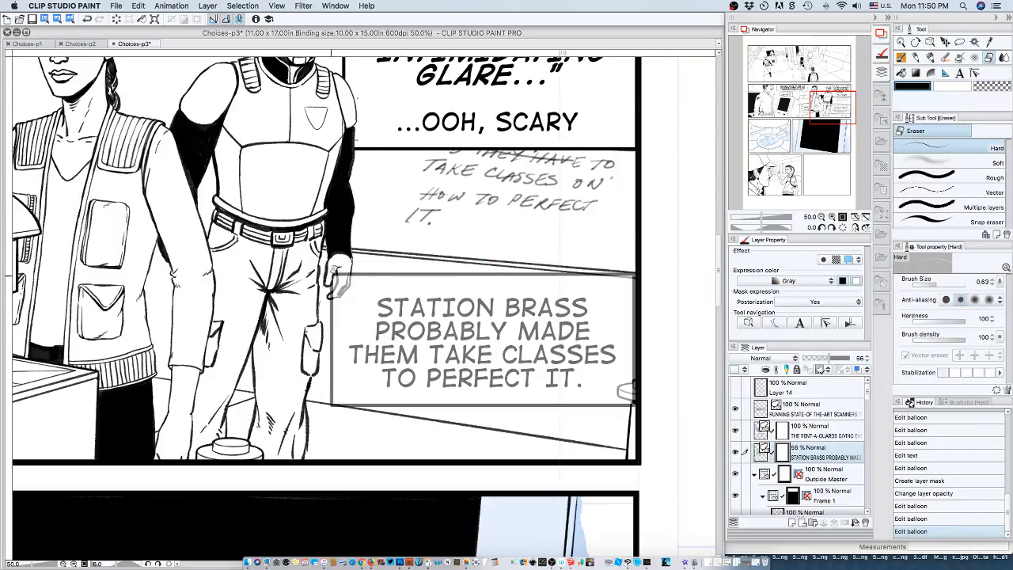
pyautogui.moveTo(334, 280)
pyautogui.mouseDown()
pyautogui.moveTo(339, 266)
pyautogui.moveTo(331, 293)
pyautogui.moveTo(347, 277)
pyautogui.moveTo(338, 291)
pyautogui.mouseUp()
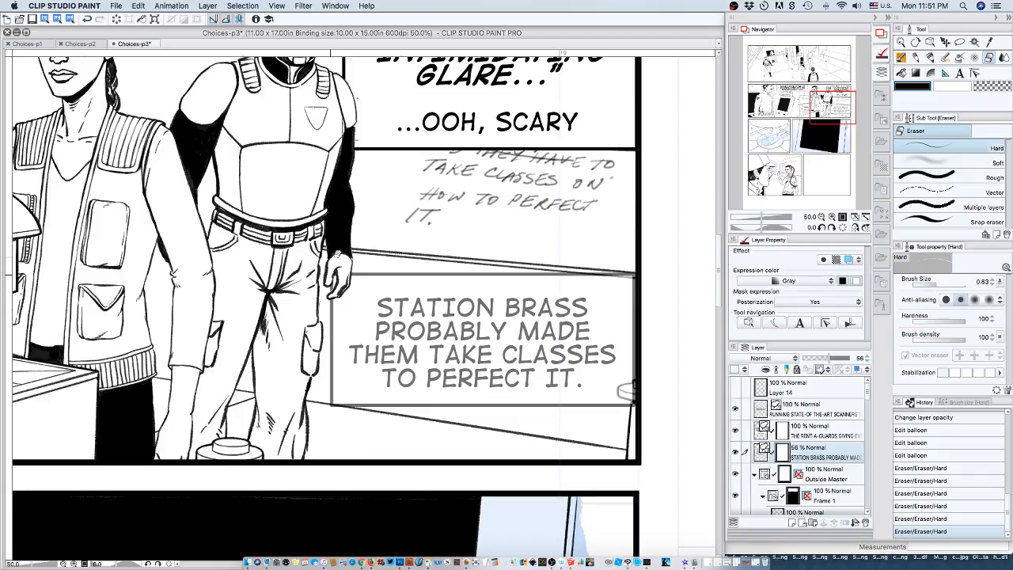
pyautogui.moveTo(331, 275); pyautogui.dragTo(333, 269)
pyautogui.moveTo(830, 361); pyautogui.dragTo(865, 358)
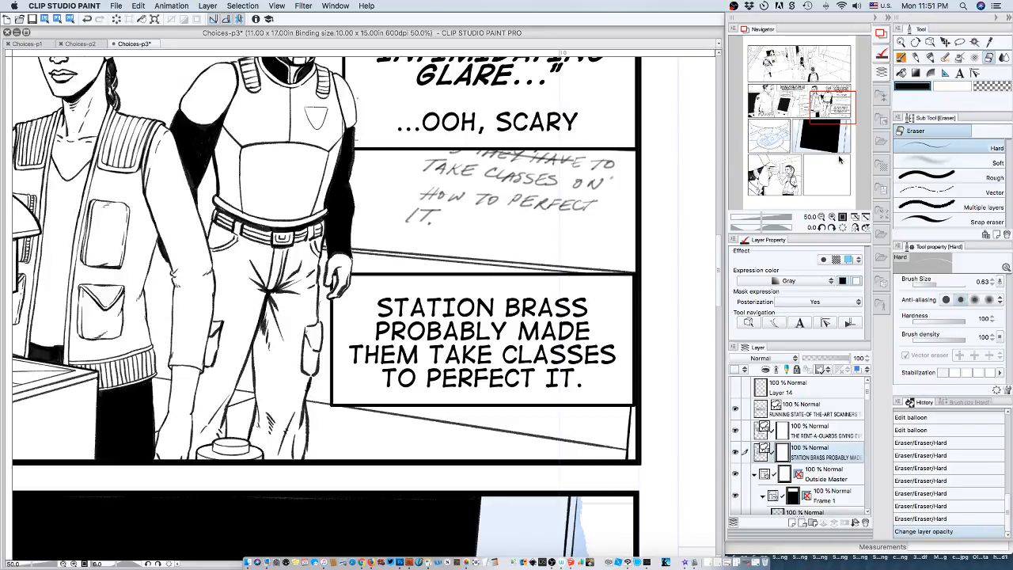
# Delete the layer mask from the "STATION BRASS" caption layer.
pyautogui.click(820, 216)
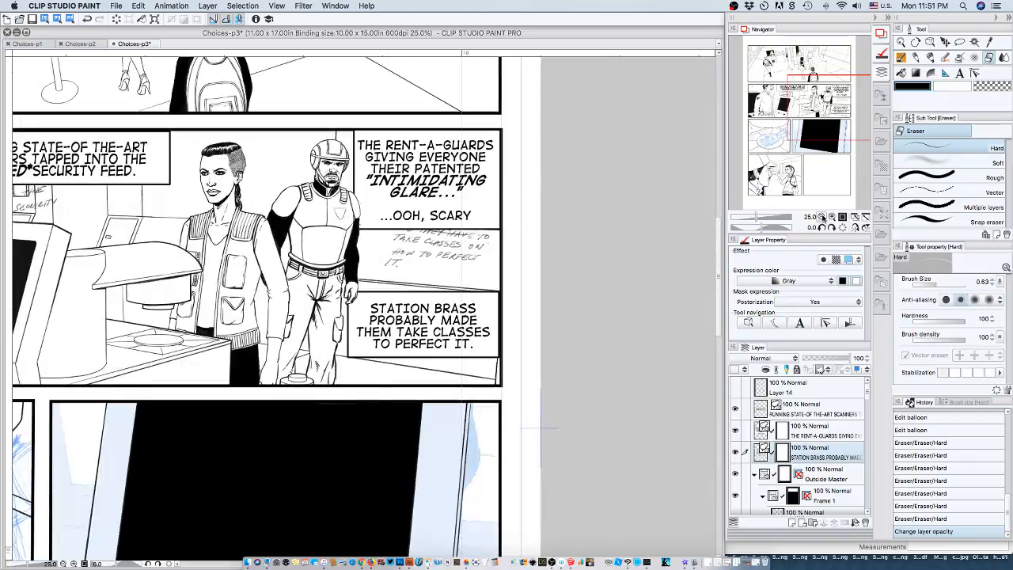
pyautogui.click(820, 217)
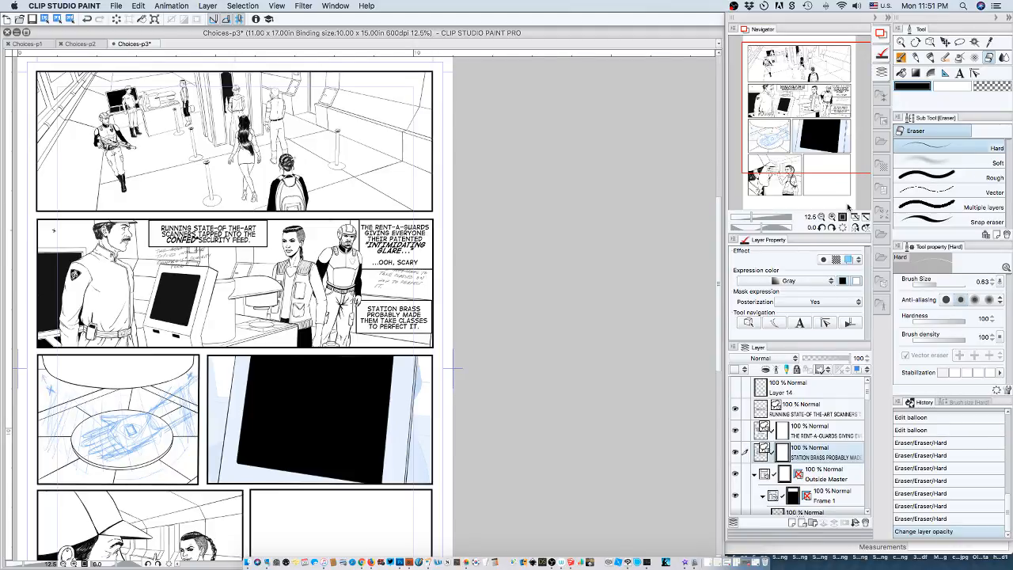
pyautogui.rightClick(781, 455)
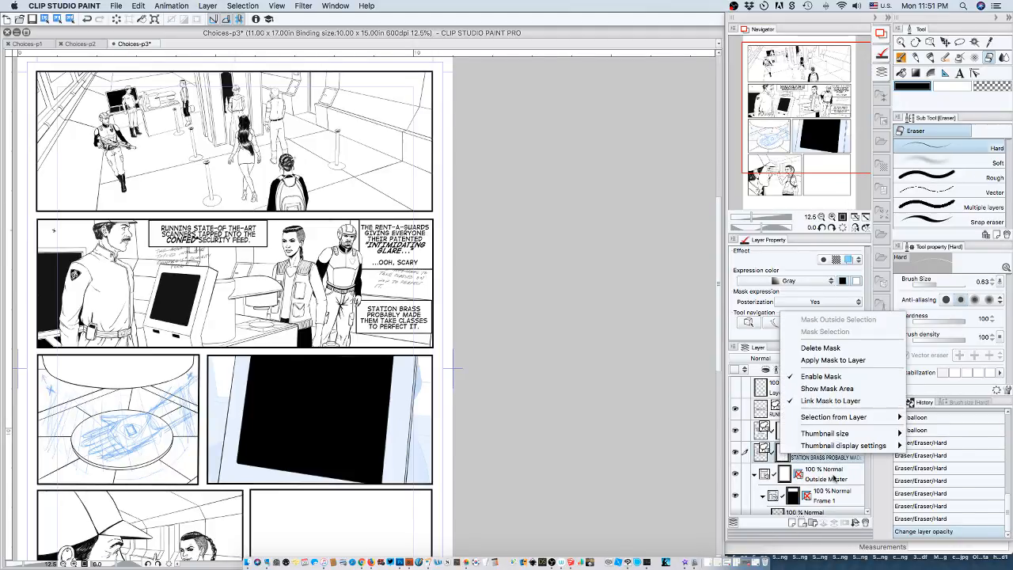
pyautogui.click(827, 348)
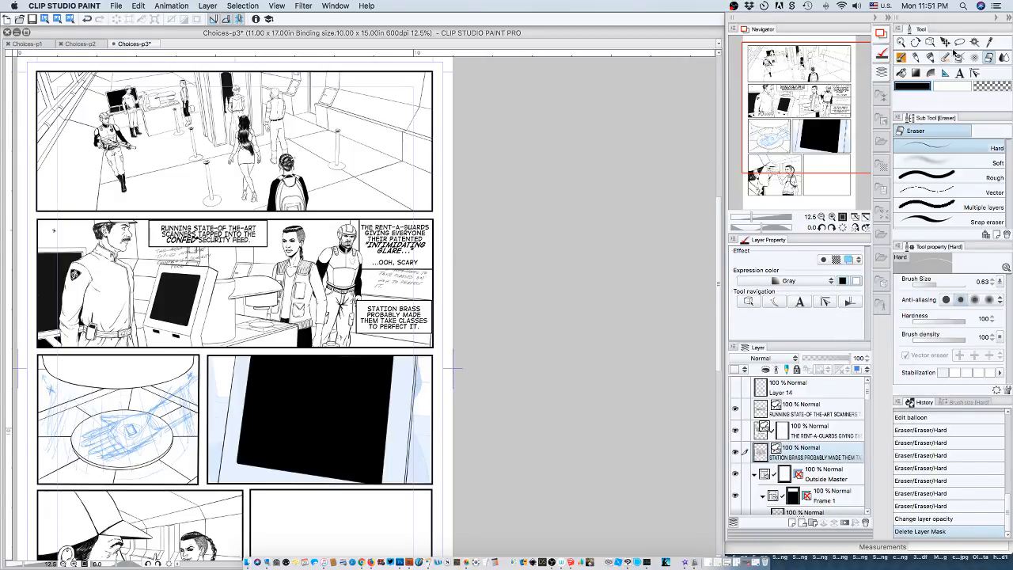
# Try to move the "STATION BRASS" text and balloon down and left from the panel's right border, and undo those moves.
pyautogui.click(930, 42)
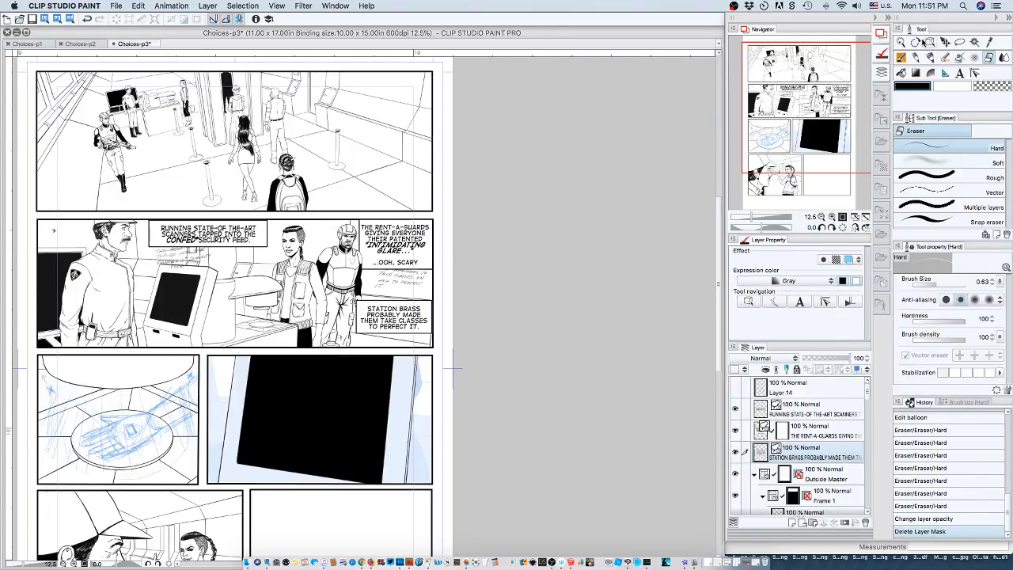
pyautogui.click(417, 309)
pyautogui.moveTo(422, 312)
pyautogui.mouseDown()
pyautogui.moveTo(411, 320)
pyautogui.moveTo(424, 313)
pyautogui.mouseUp()
pyautogui.click(420, 315)
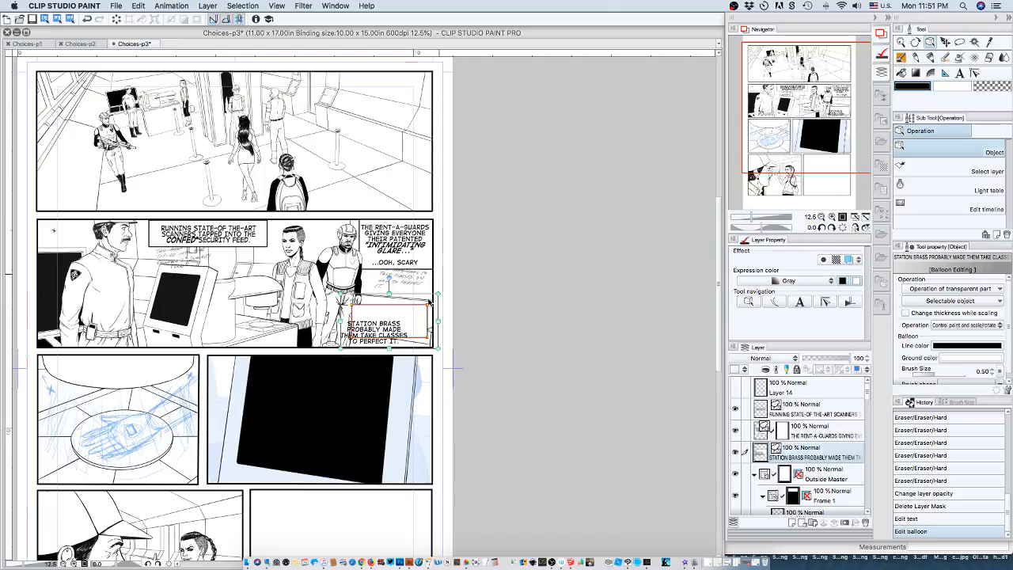
pyautogui.click(431, 305)
pyautogui.click(430, 313)
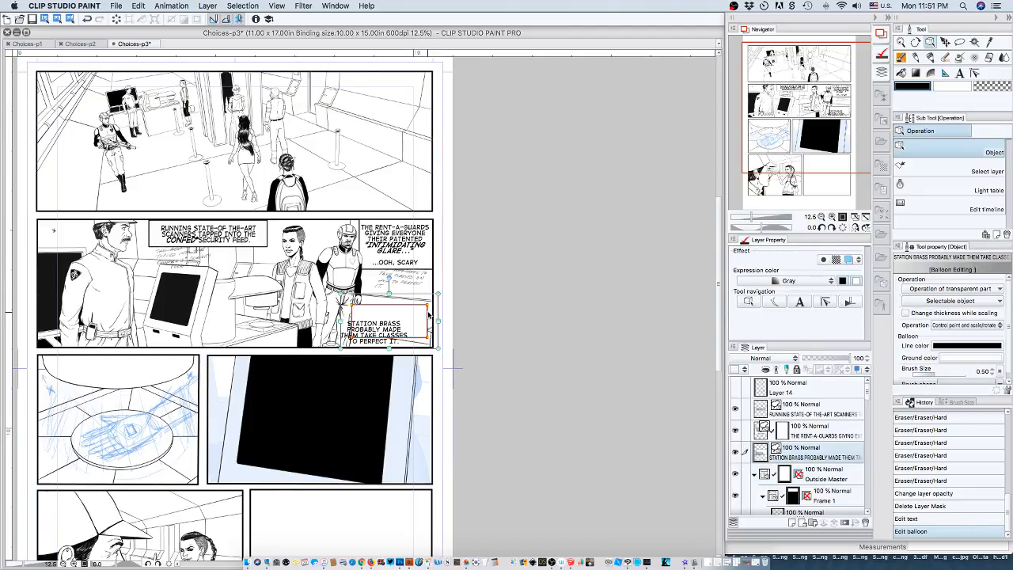
pyautogui.moveTo(416, 318)
pyautogui.mouseDown()
pyautogui.moveTo(405, 325)
pyautogui.moveTo(425, 310)
pyautogui.mouseUp()
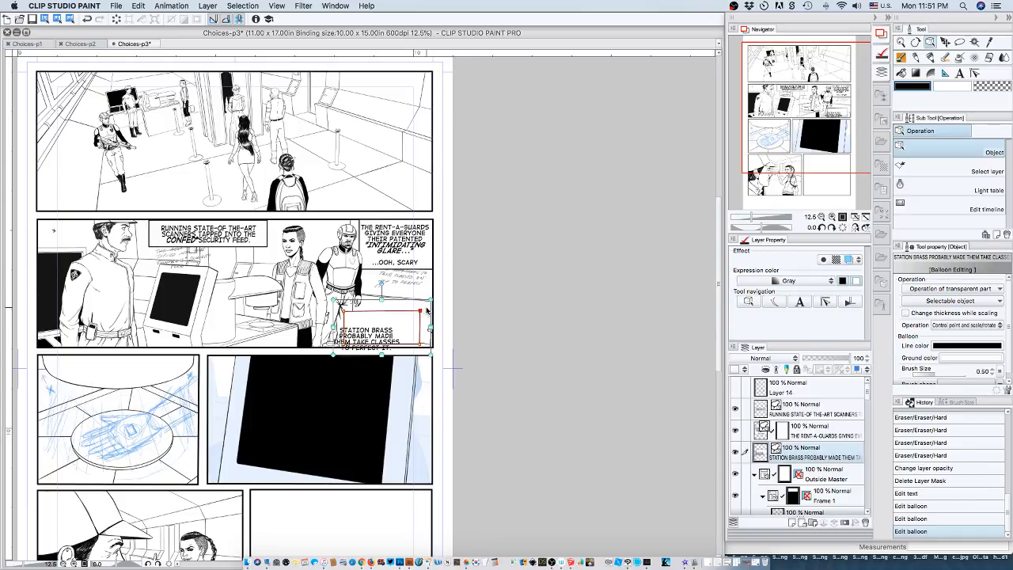
pyautogui.click(921, 480)
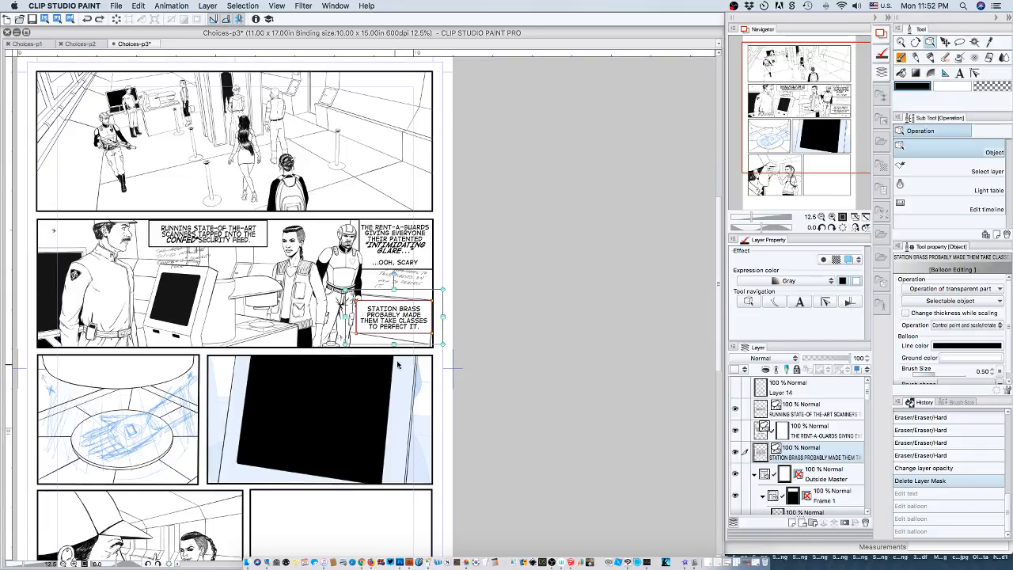
# Nudge the "STATION BRASS" caption with its balloon left and down, below the guard's hand and just above the panel's lower border.
pyautogui.press('Left')
pyautogui.press('Left')
pyautogui.press('Left')
pyautogui.press('Left')
pyautogui.press('Left')
pyautogui.press('Left')
pyautogui.press('Left')
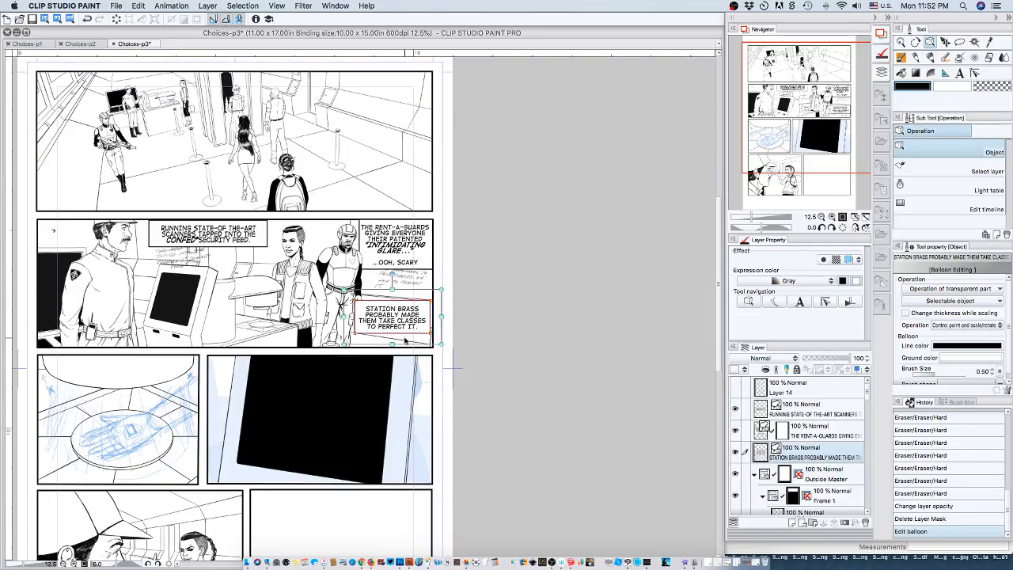
pyautogui.press('Left')
pyautogui.press('Left')
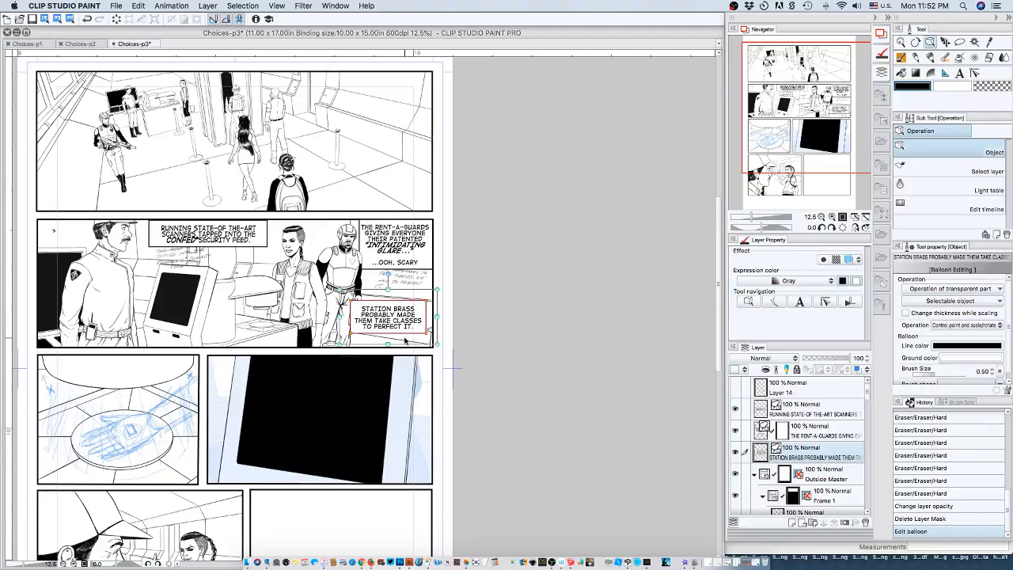
pyautogui.press('Down')
pyautogui.press('Down')
pyautogui.press('Down')
pyautogui.press('Down')
pyautogui.press('Down')
pyautogui.press('Down')
pyautogui.press('Down')
pyautogui.press('Down')
pyautogui.press('Down')
pyautogui.press('Down')
pyautogui.press('Down')
pyautogui.press('Down')
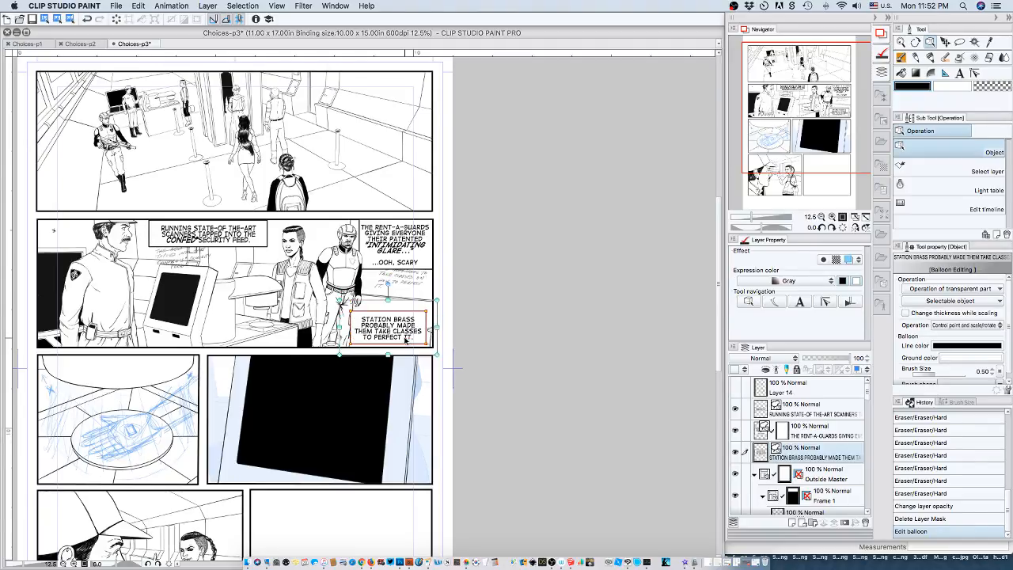
pyautogui.press('Left')
pyautogui.press('Left')
pyautogui.press('Left')
pyautogui.press('Left')
pyautogui.press('Left')
pyautogui.press('Left')
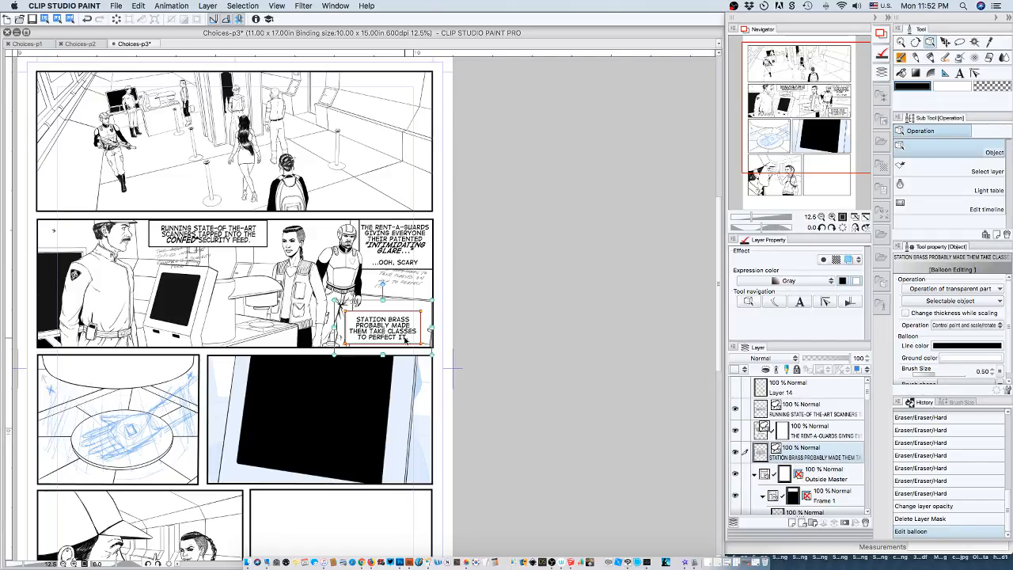
# Open the "RENT-A-GUARDS" caption text for editing with its detailed font settings, and check the available style options.
pyautogui.click(433, 258)
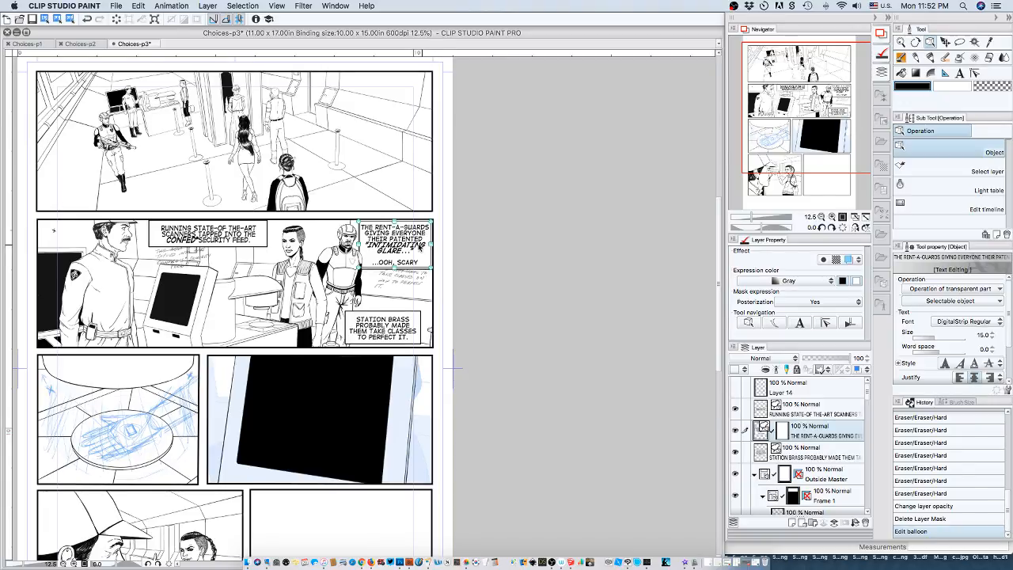
pyautogui.click(955, 73)
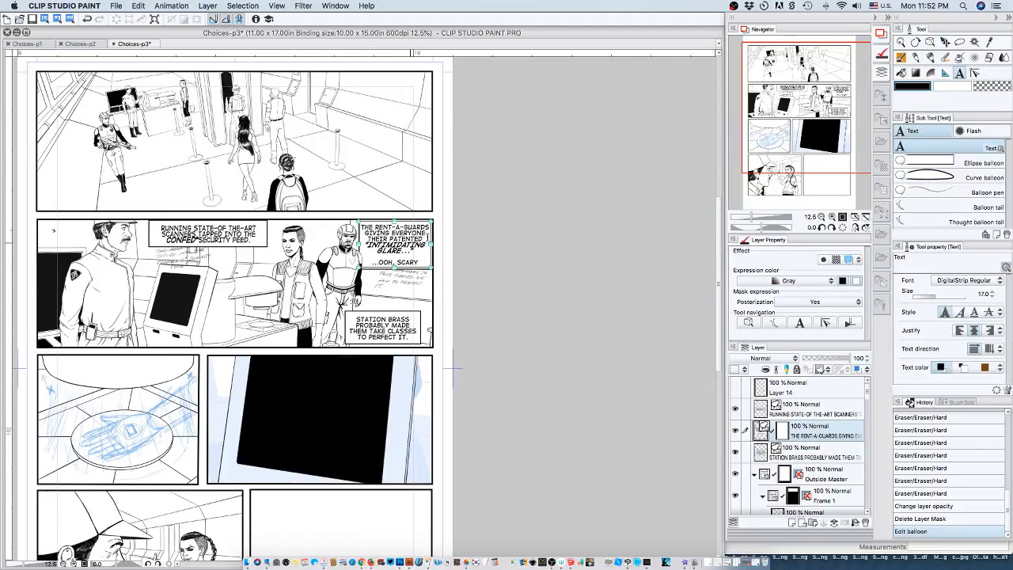
pyautogui.click(436, 243)
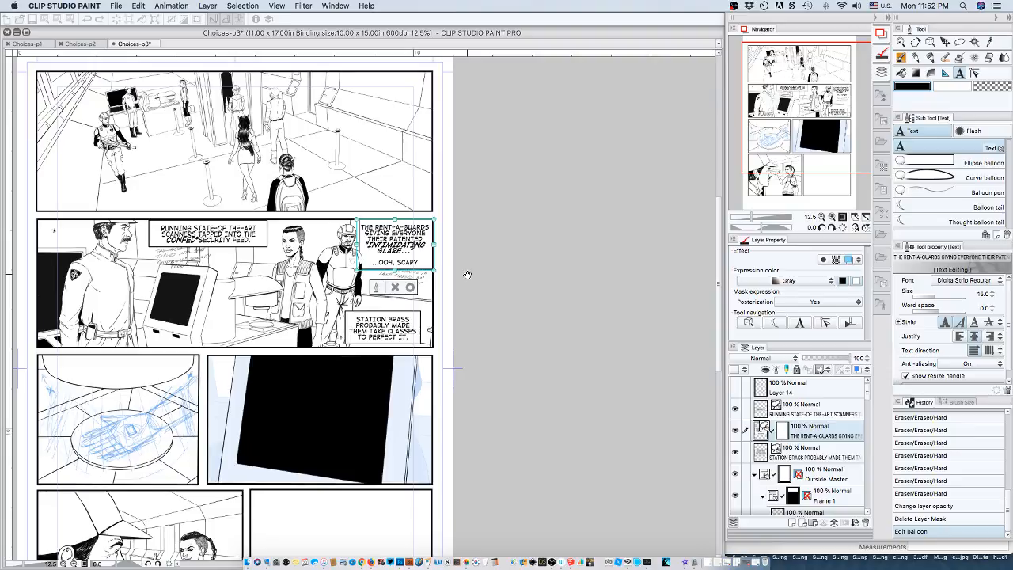
pyautogui.click(377, 289)
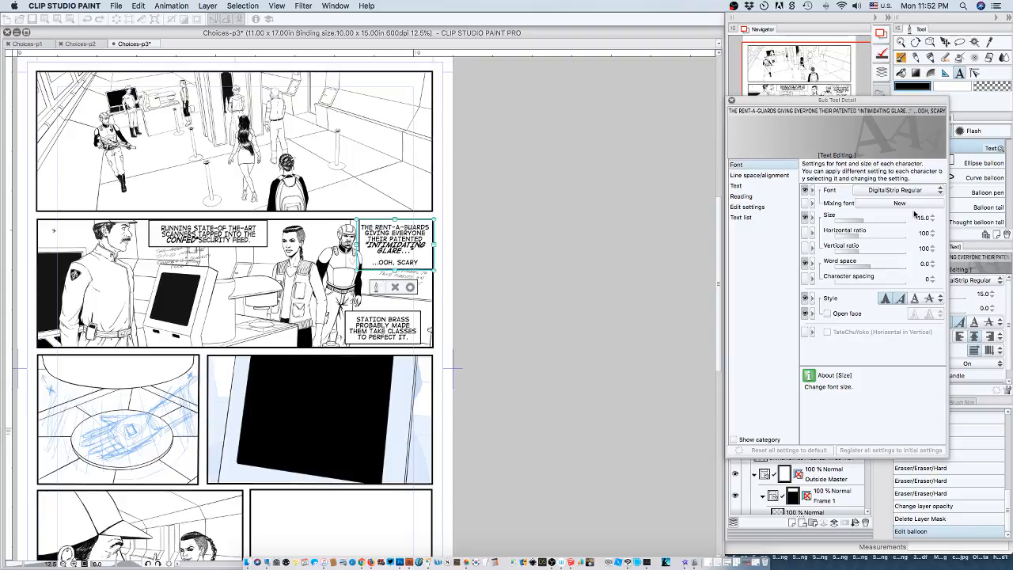
pyautogui.click(939, 298)
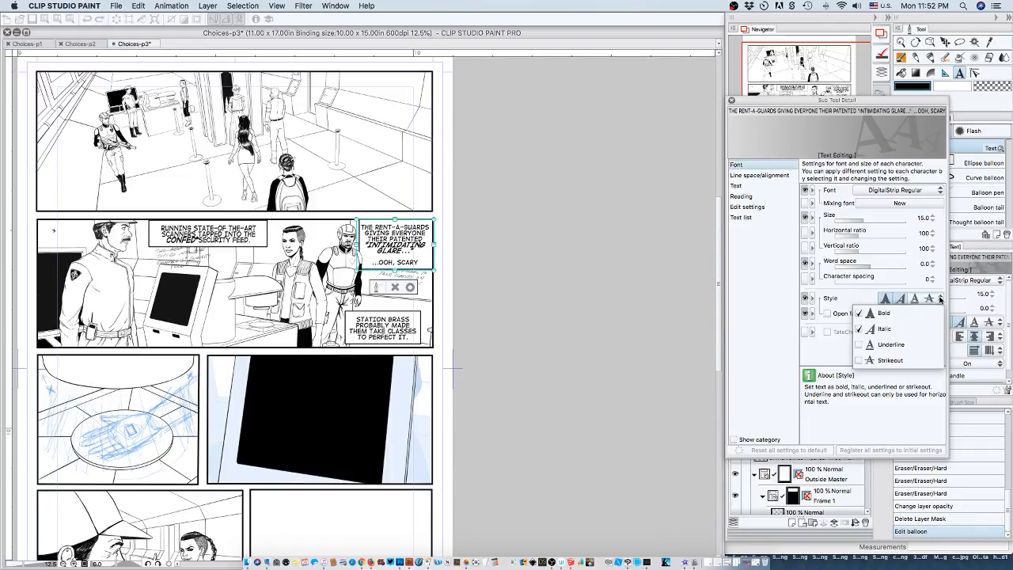
pyautogui.click(857, 300)
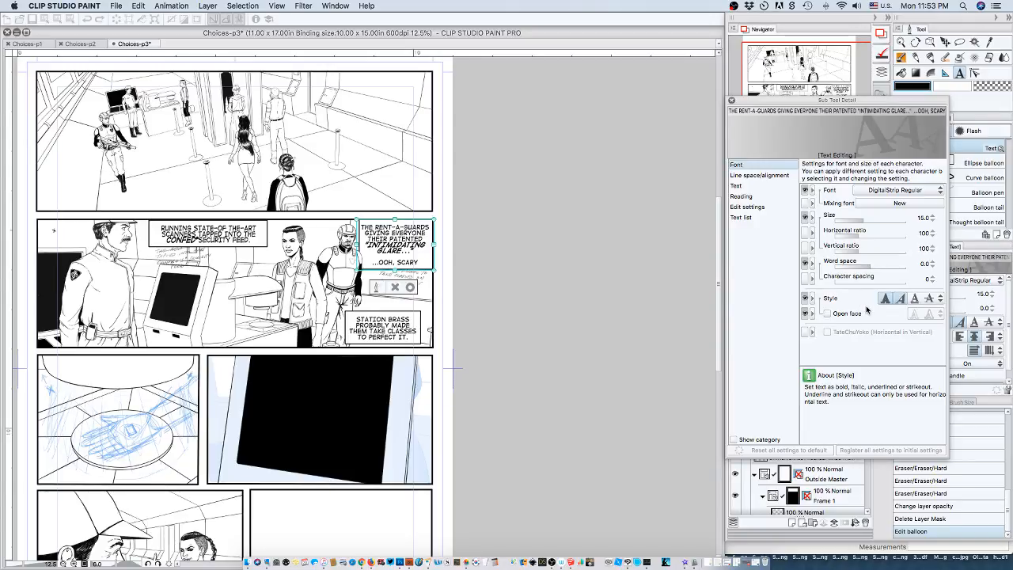
# Open the line space and alignment settings for the caption text and add Line space to the displayed tool properties.
pyautogui.click(753, 175)
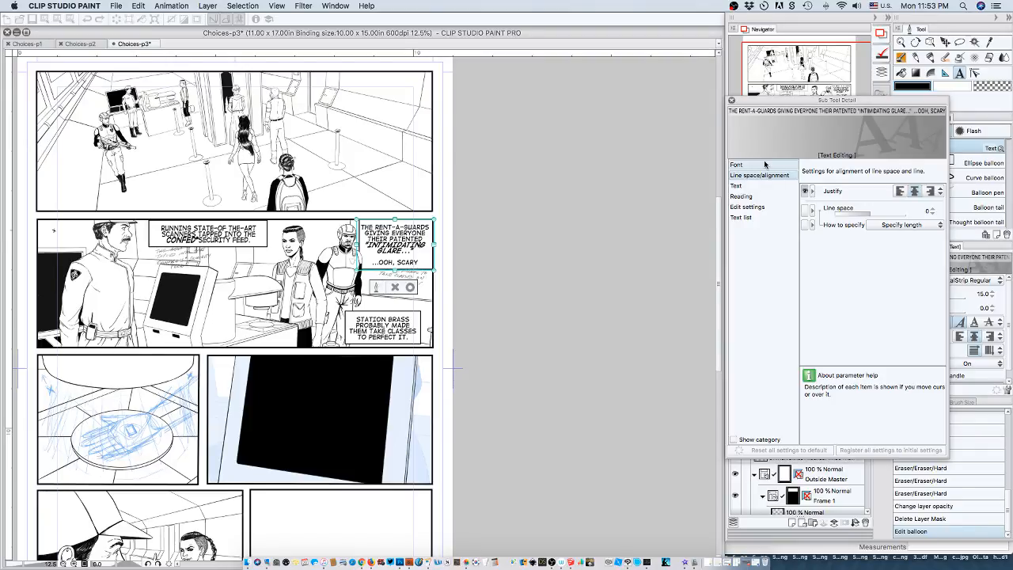
pyautogui.click(922, 225)
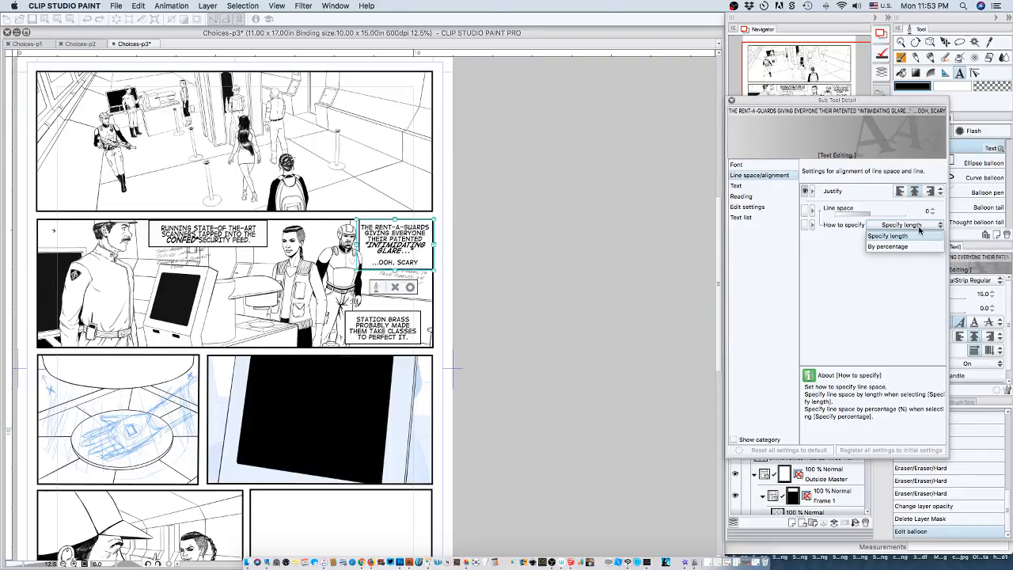
pyautogui.click(812, 212)
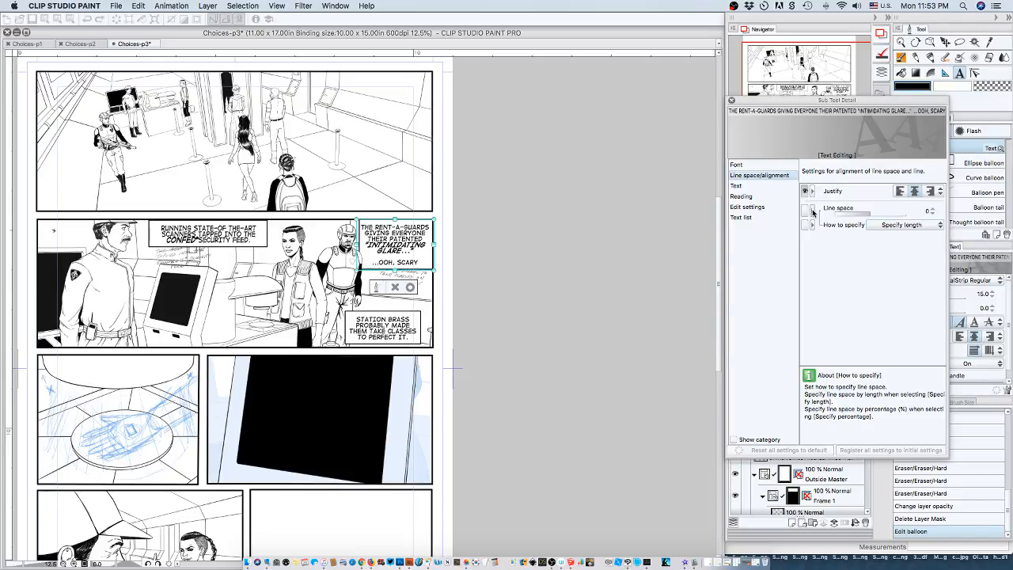
pyautogui.rightClick(814, 212)
pyautogui.click(813, 213)
pyautogui.click(805, 208)
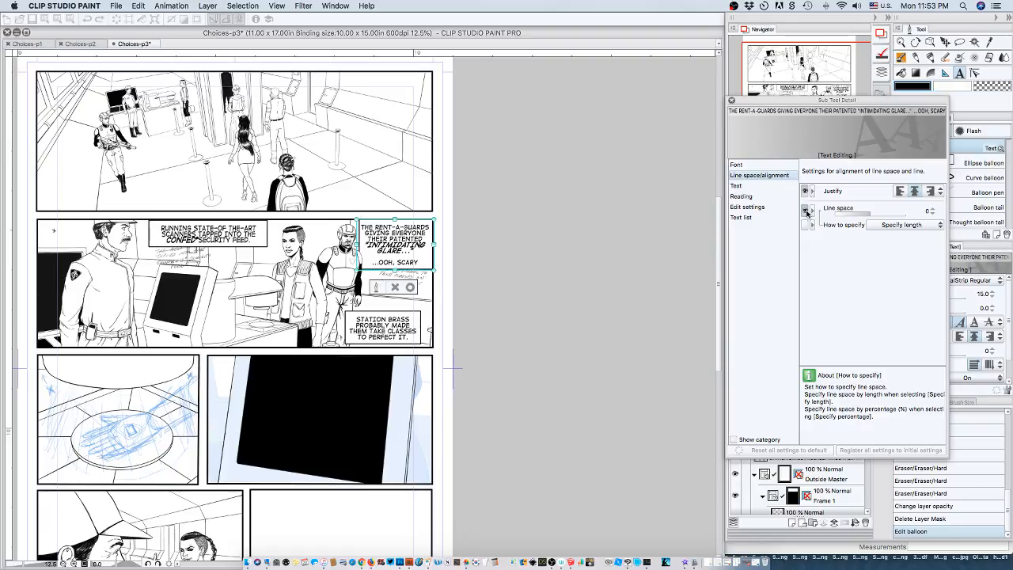
# Try a line space of 30 in the "RENT-A-GUARDS" caption, and undo it.
pyautogui.click(930, 212)
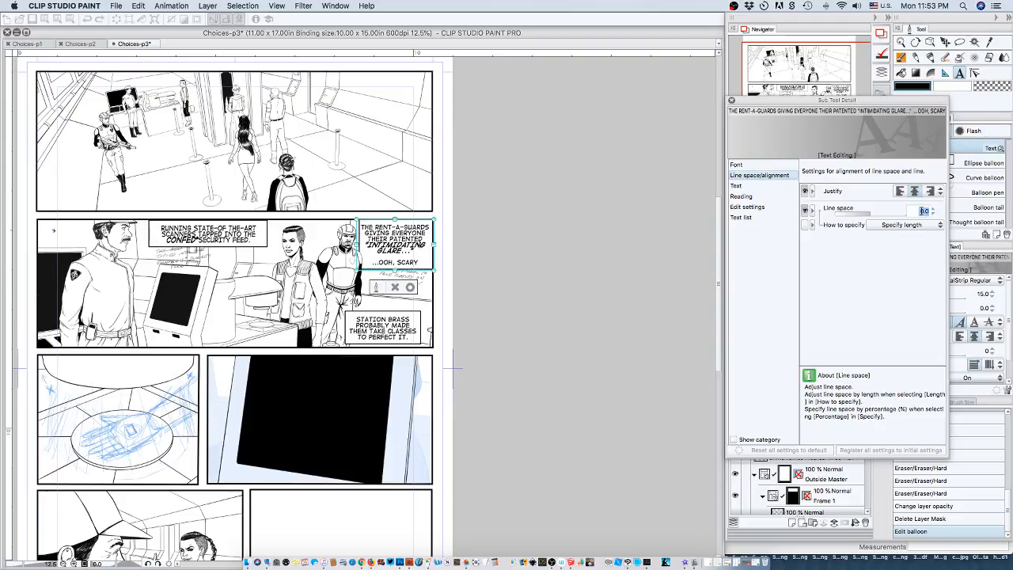
pyautogui.click(922, 212)
pyautogui.press('Return')
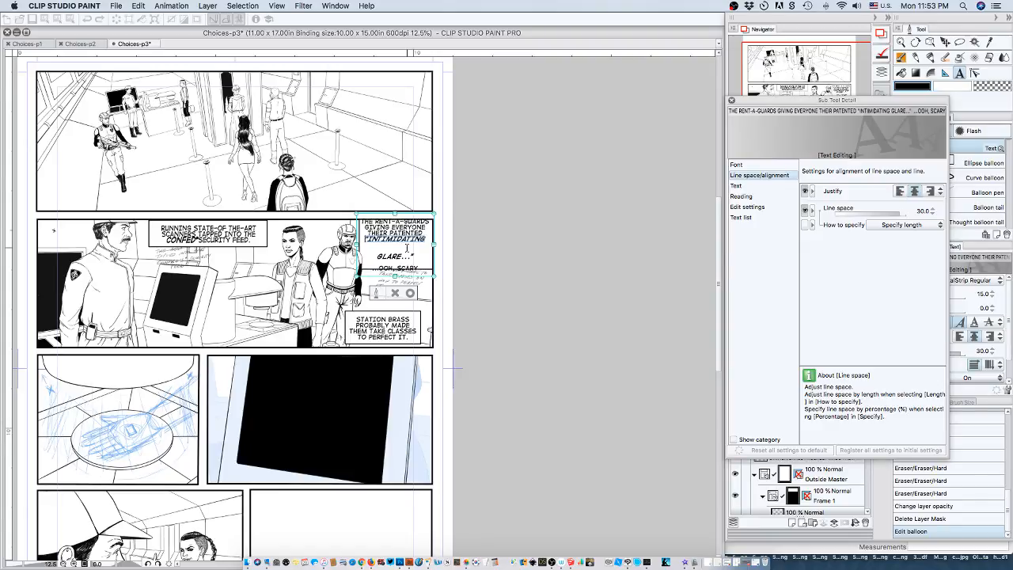
pyautogui.press('super+z')
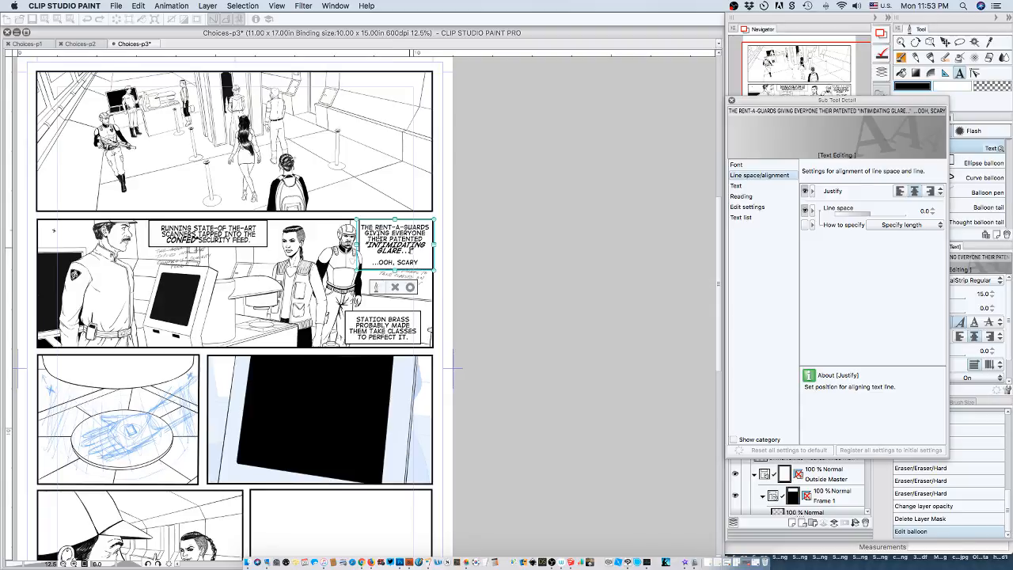
# Set the line space to 4.0 for the "RENT-A-GUARDS" caption's lines down to "GLARE...", and confirm the text edit.
pyautogui.moveTo(366, 227); pyautogui.dragTo(425, 240)
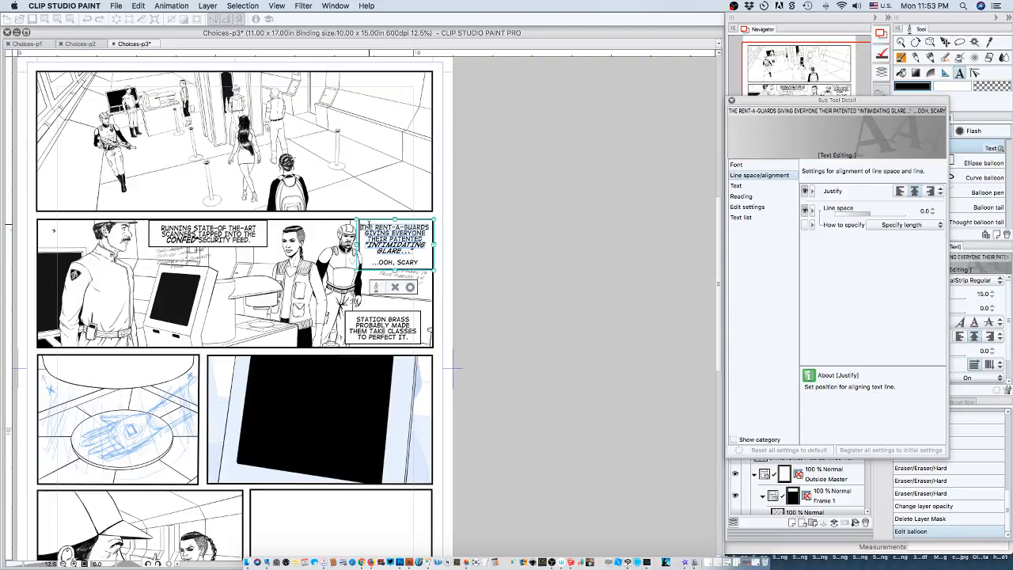
pyautogui.click(924, 214)
pyautogui.write('1')
pyautogui.press('Return')
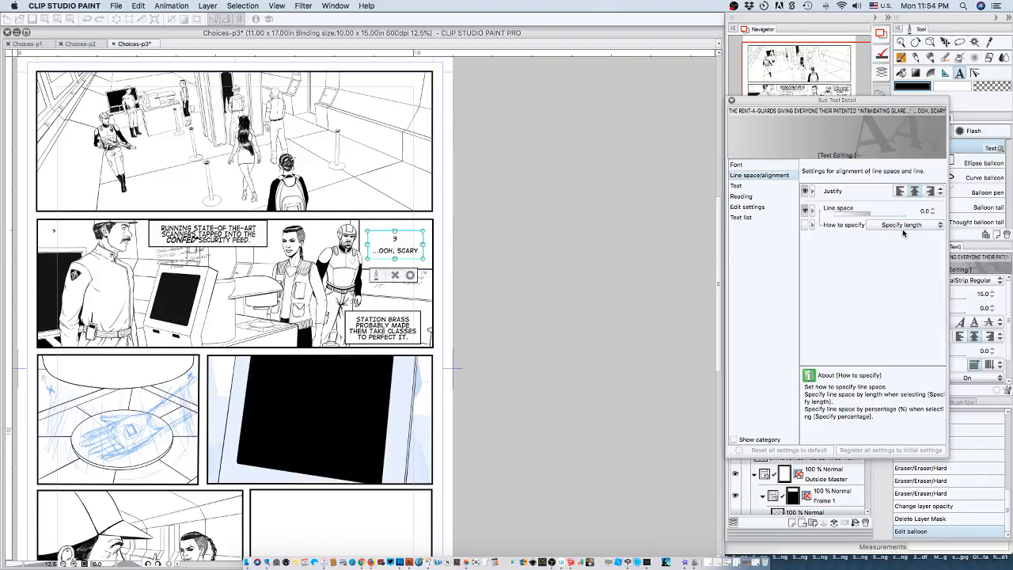
pyautogui.press('super+z')
pyautogui.click(931, 209)
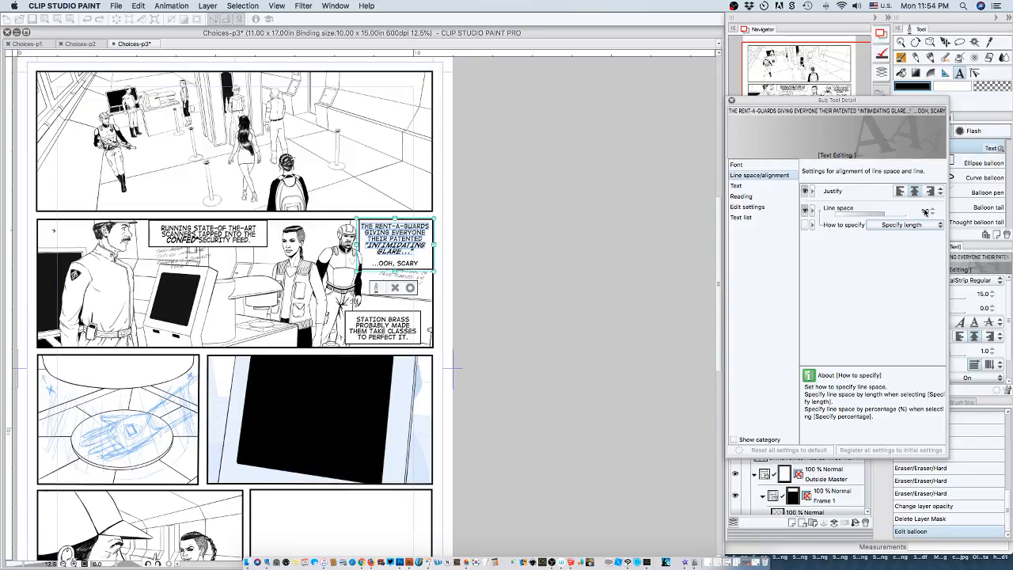
pyautogui.click(927, 210)
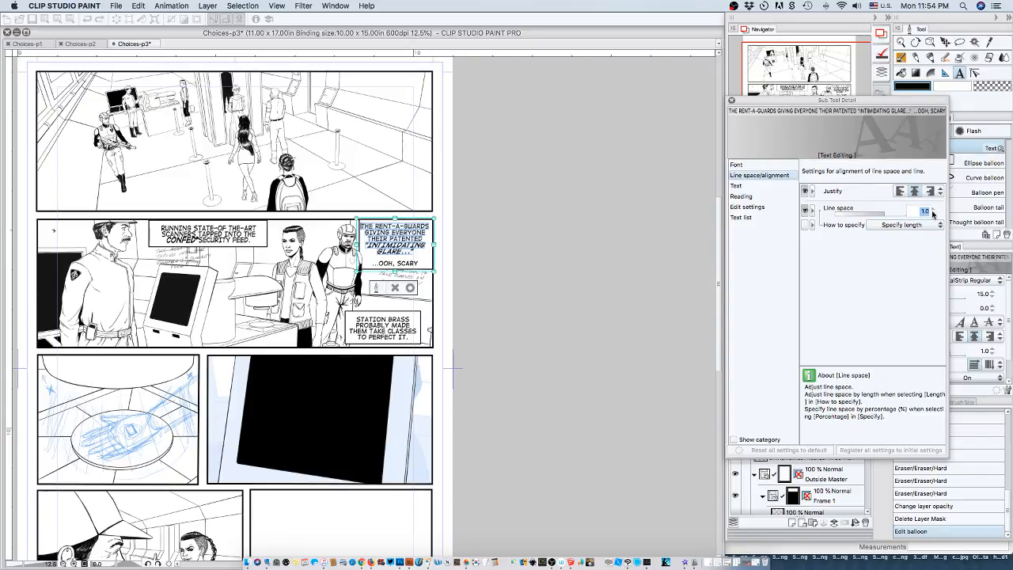
pyautogui.click(932, 210)
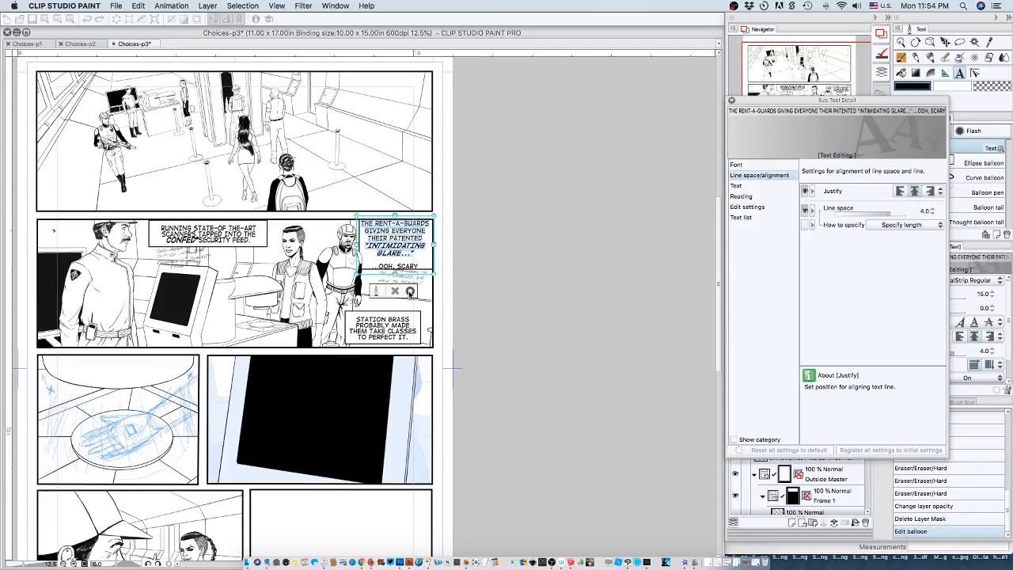
pyautogui.click(410, 292)
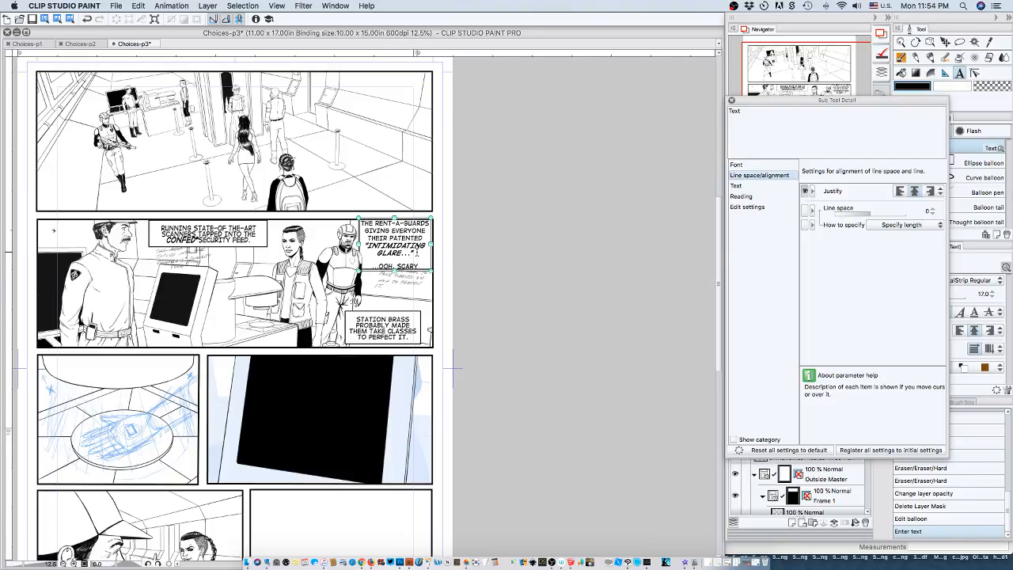
# Shift the "RENT-A-GUARDS" text slightly right and set the line space of its lines down to "GLARE..." to 2.0.
pyautogui.moveTo(417, 253); pyautogui.dragTo(418, 253)
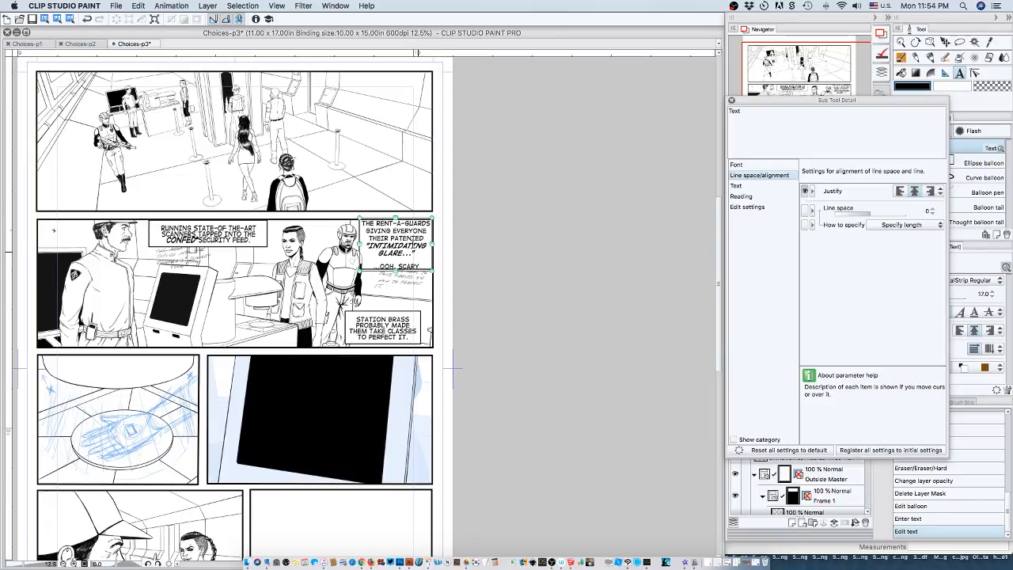
pyautogui.click(414, 250)
pyautogui.moveTo(414, 252); pyautogui.dragTo(364, 230)
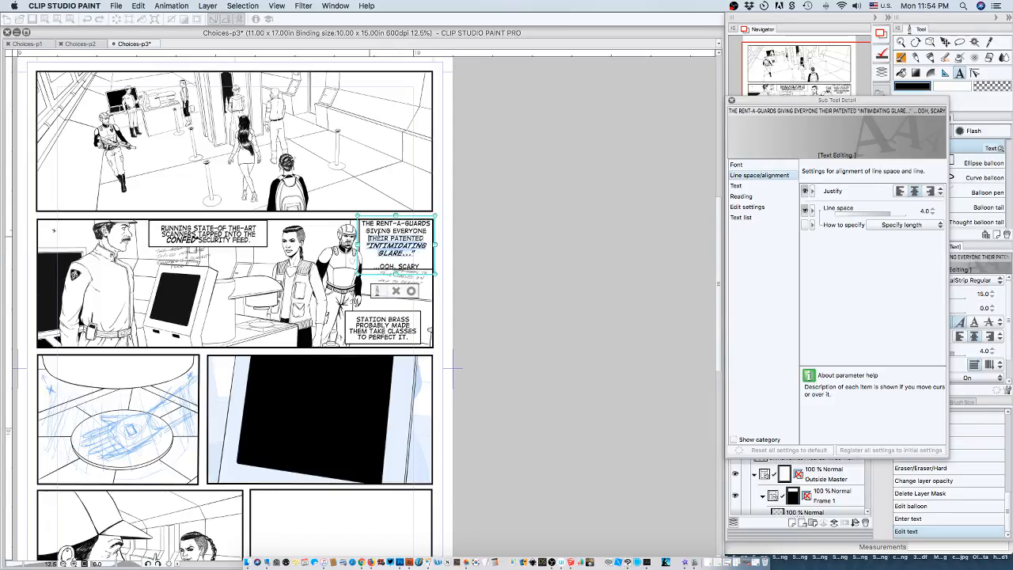
pyautogui.click(419, 254)
pyautogui.moveTo(416, 252); pyautogui.dragTo(369, 215)
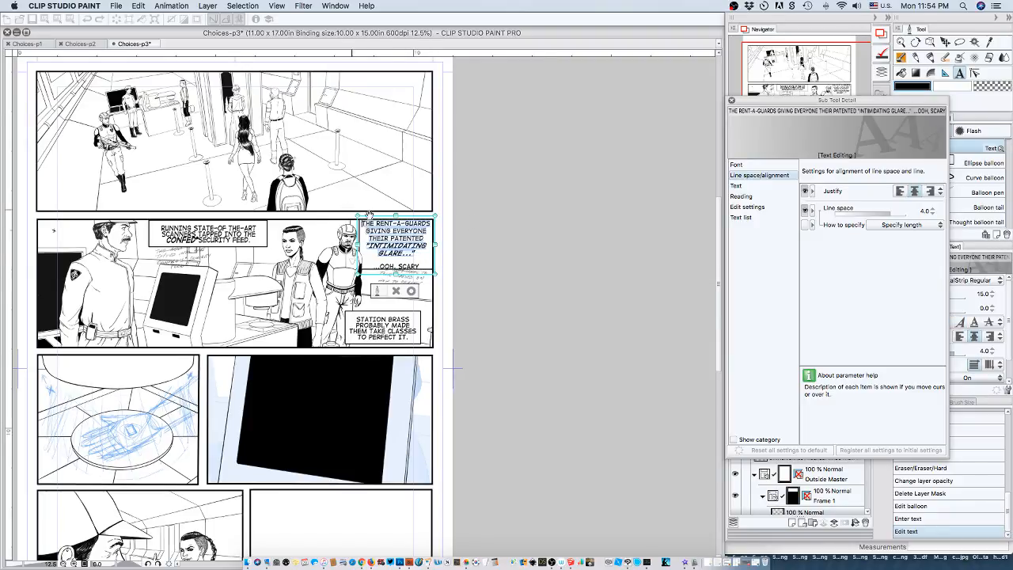
pyautogui.click(931, 214)
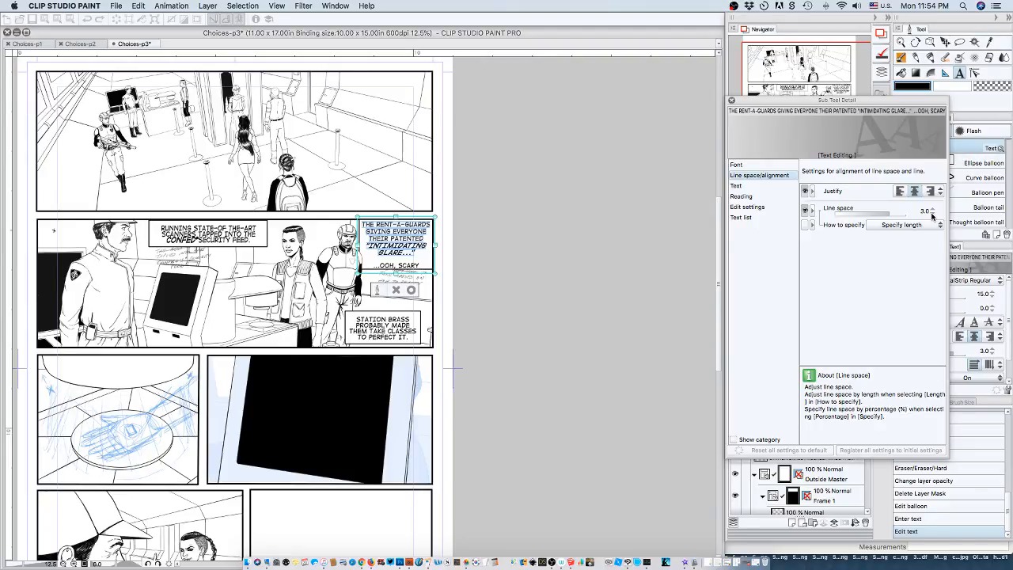
pyautogui.click(931, 215)
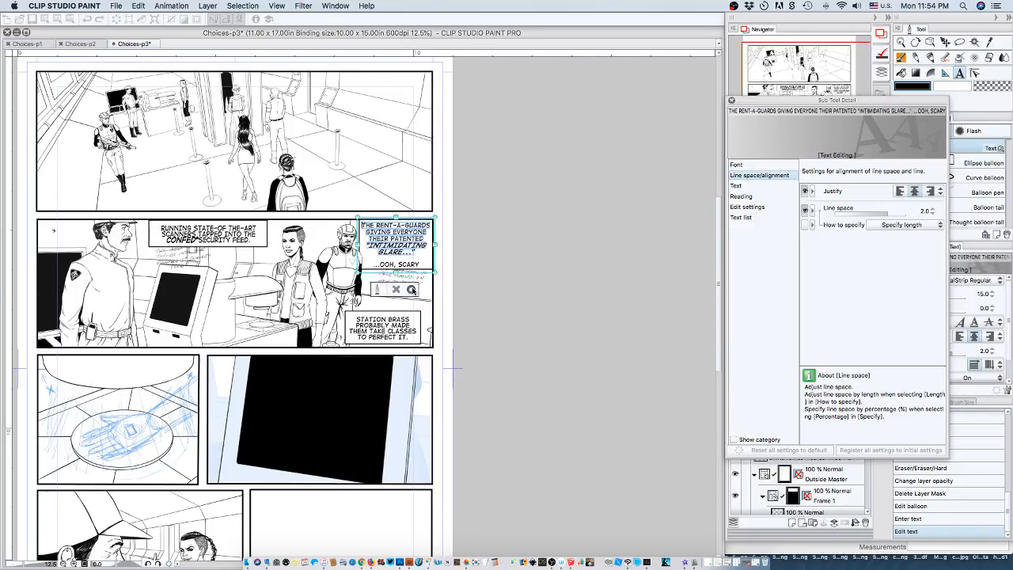
pyautogui.click(412, 289)
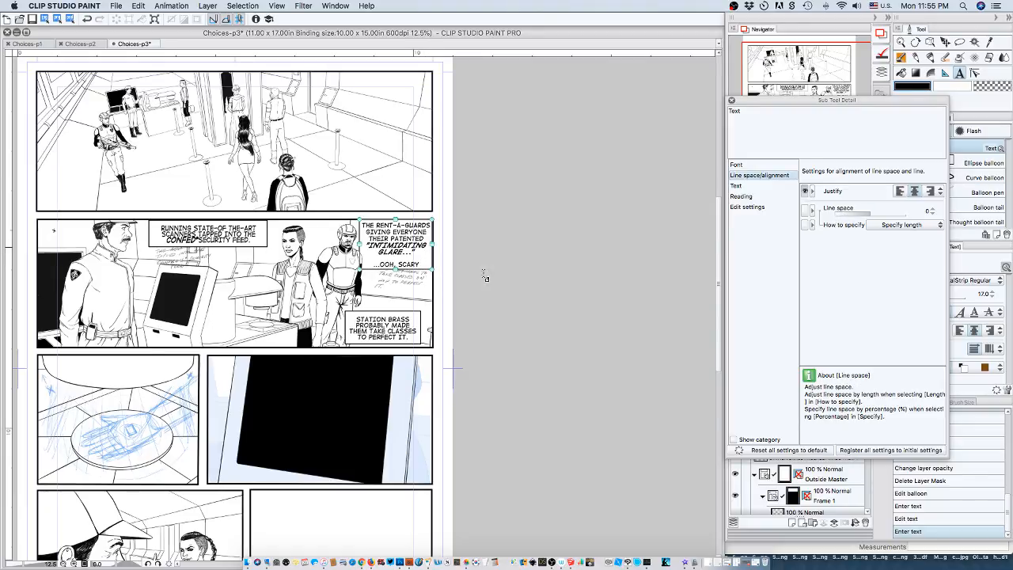
# Set the line space of the whole "STATION BRASS" caption text to 2.0 and confirm the edit.
pyautogui.click(393, 327)
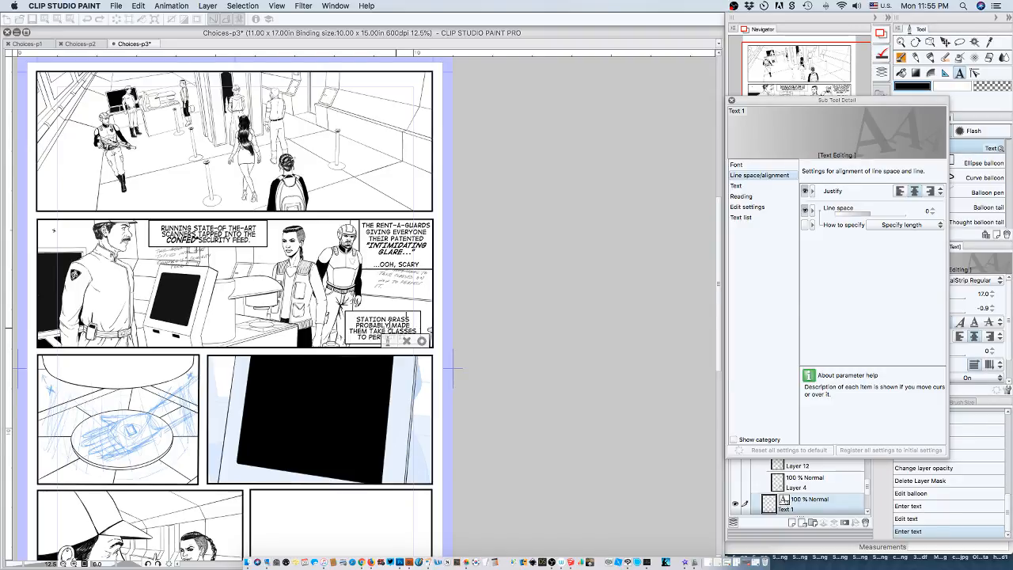
pyautogui.click(406, 341)
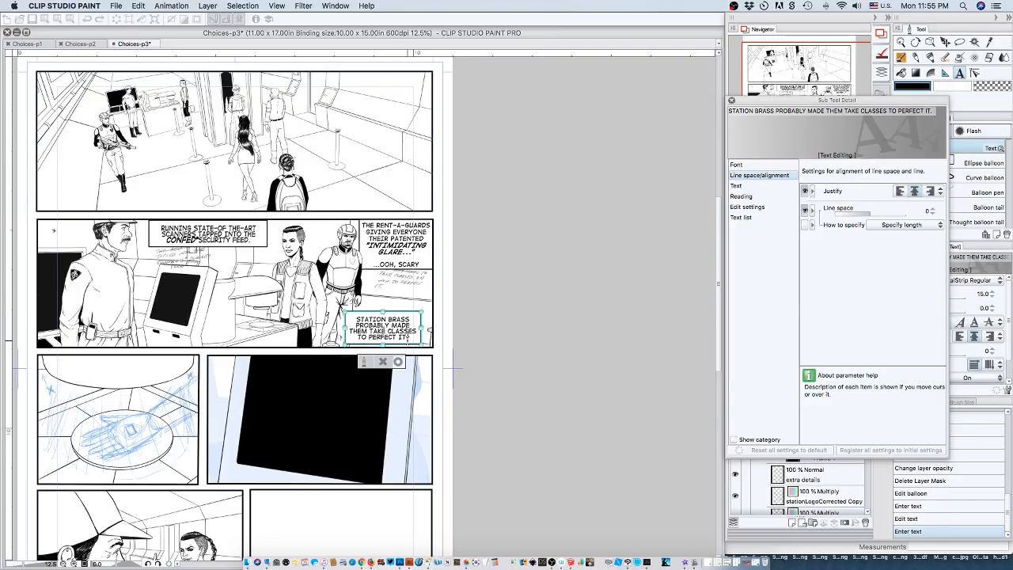
pyautogui.moveTo(410, 337); pyautogui.dragTo(340, 308)
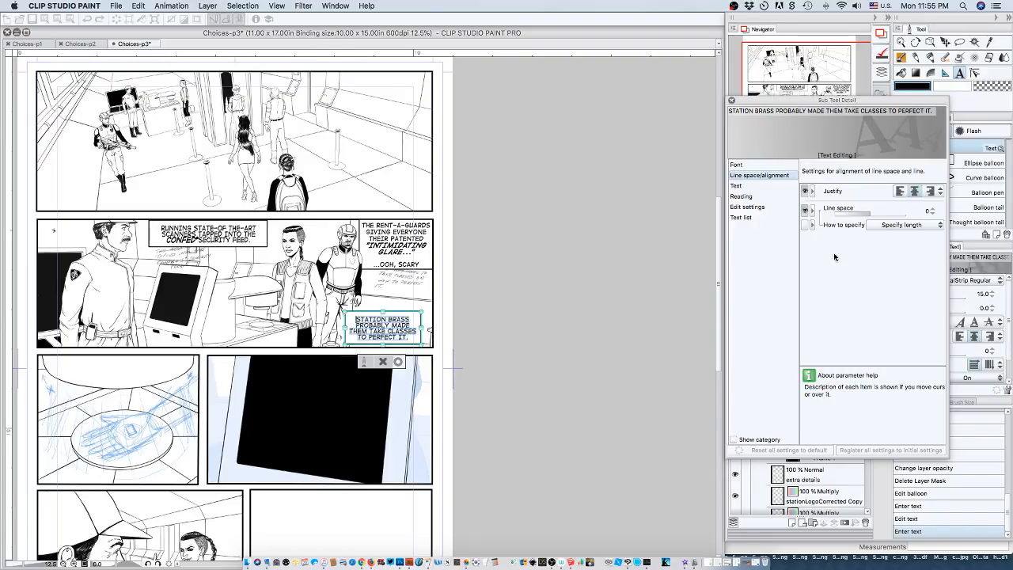
pyautogui.click(932, 211)
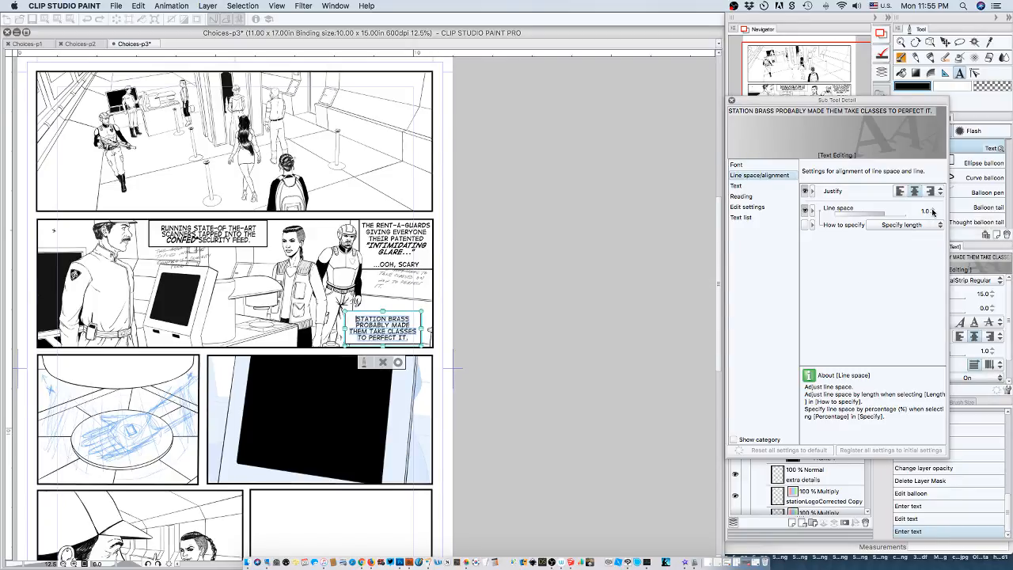
pyautogui.click(932, 211)
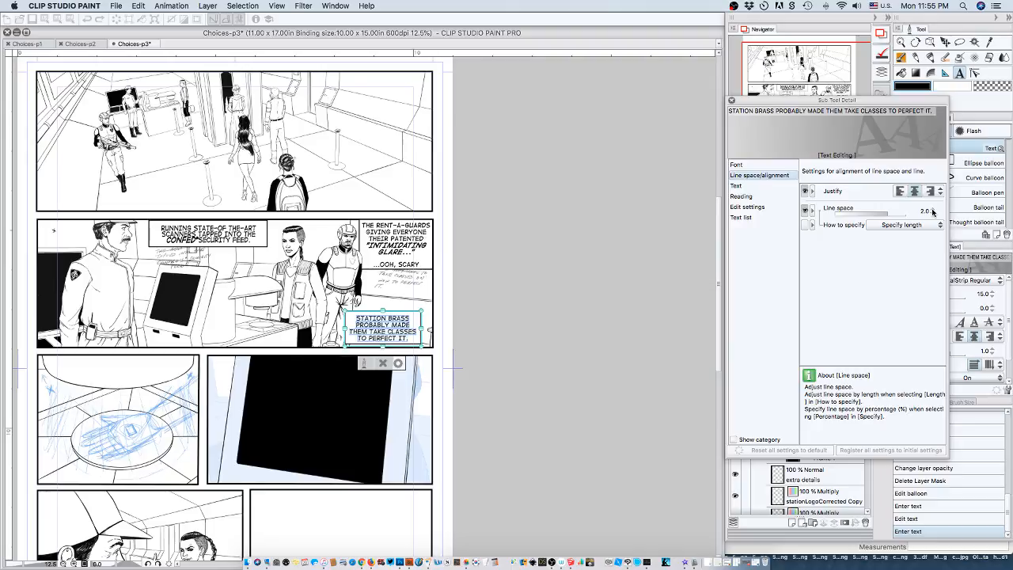
pyautogui.click(398, 364)
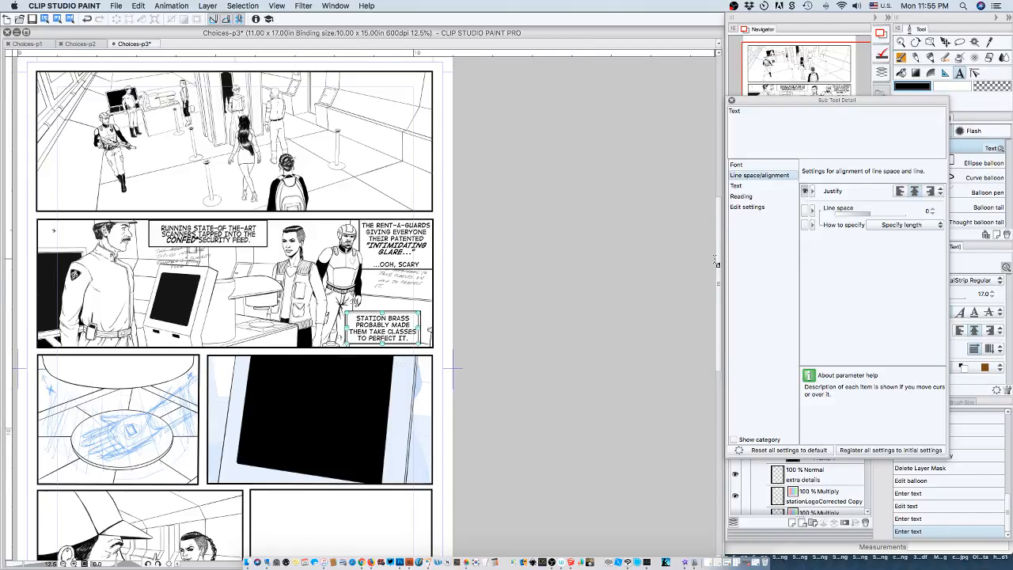
# Close the detailed text settings and set the Text tool's font size to 15.
pyautogui.click(732, 100)
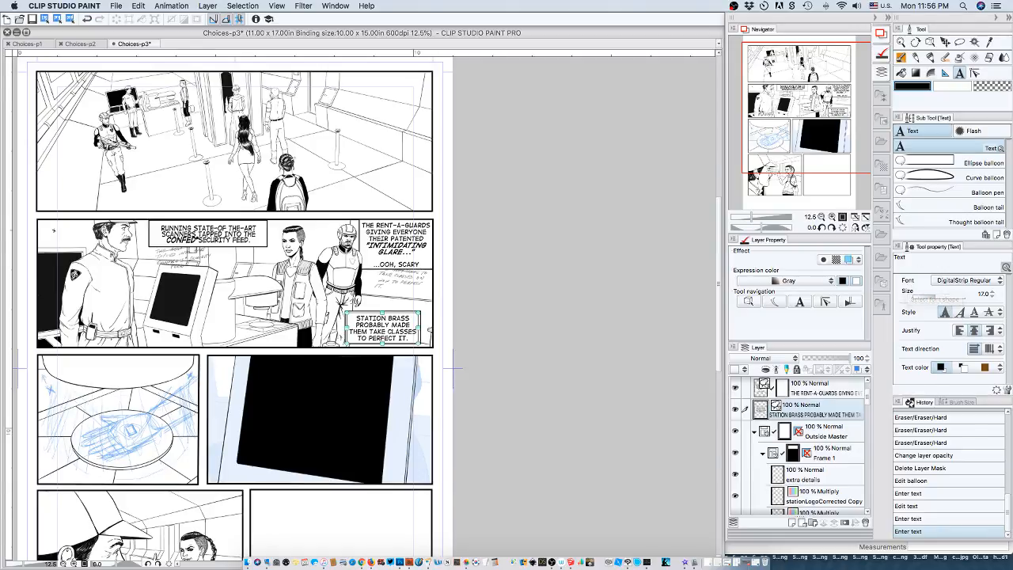
pyautogui.click(992, 296)
pyautogui.click(1005, 268)
pyautogui.click(1005, 268)
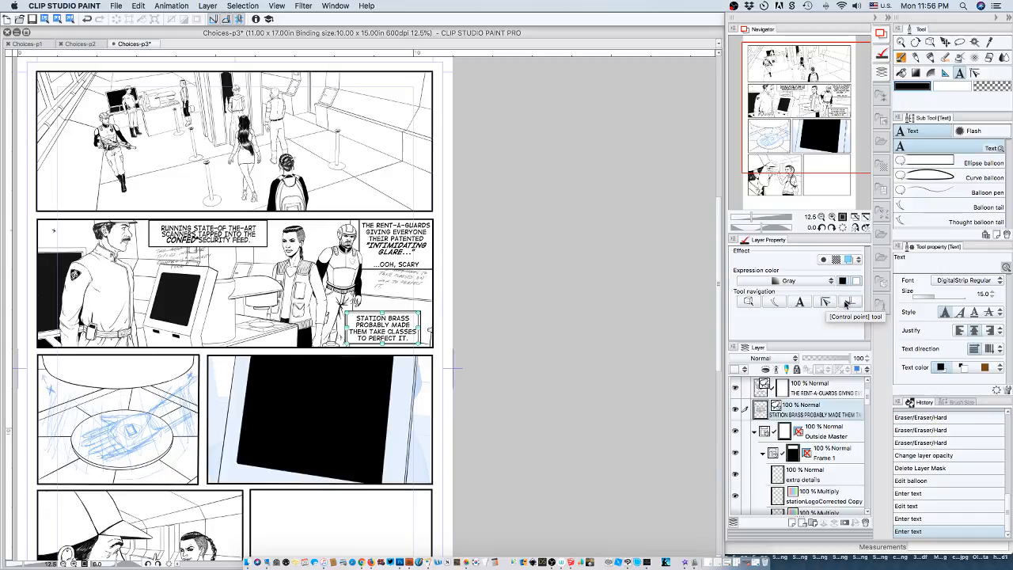
# Select the "STATION BRASS" balloon with the Object tool and enlarge it slightly from its lower-right corner.
pyautogui.click(800, 303)
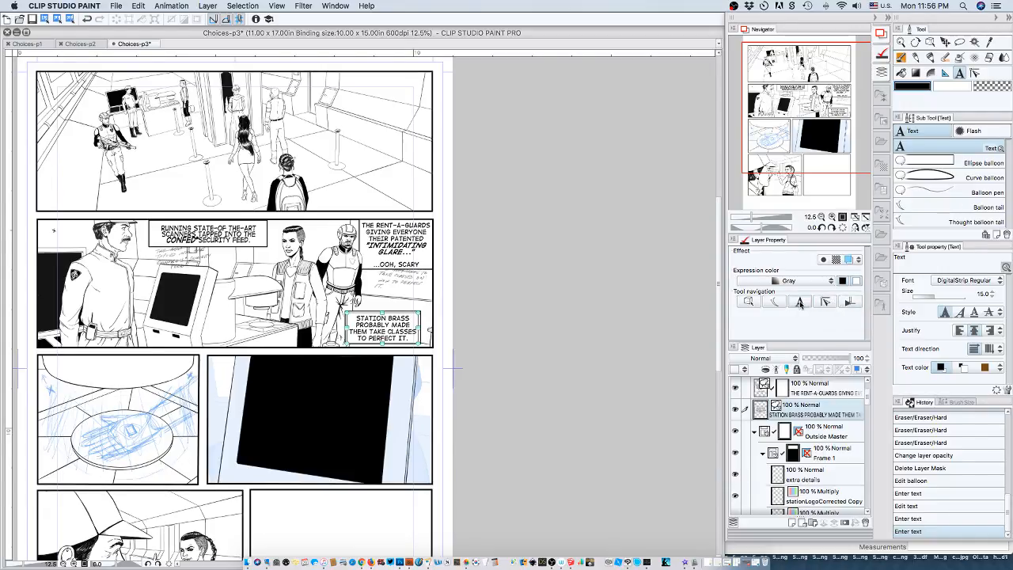
pyautogui.click(748, 302)
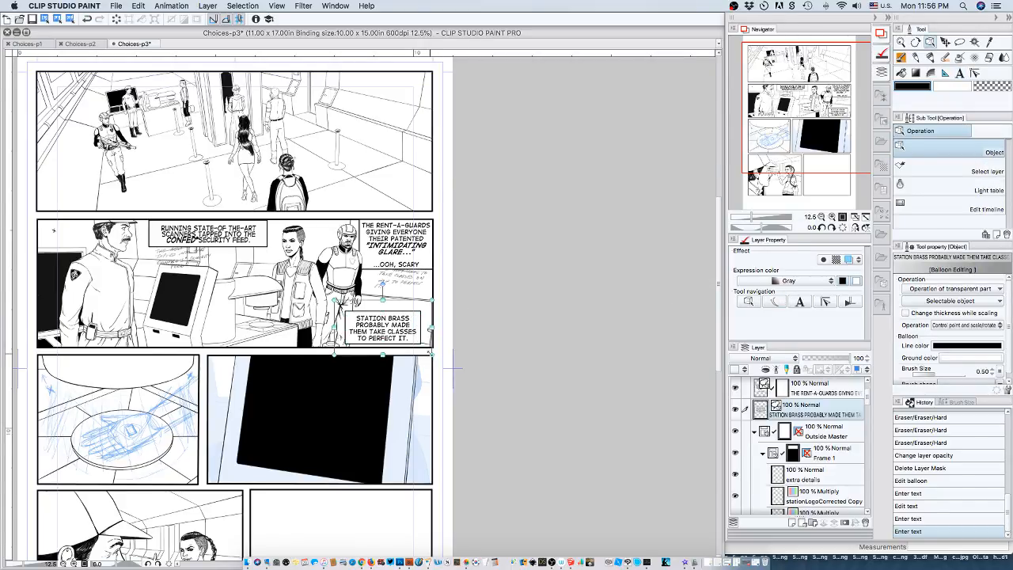
pyautogui.moveTo(432, 353); pyautogui.dragTo(438, 363)
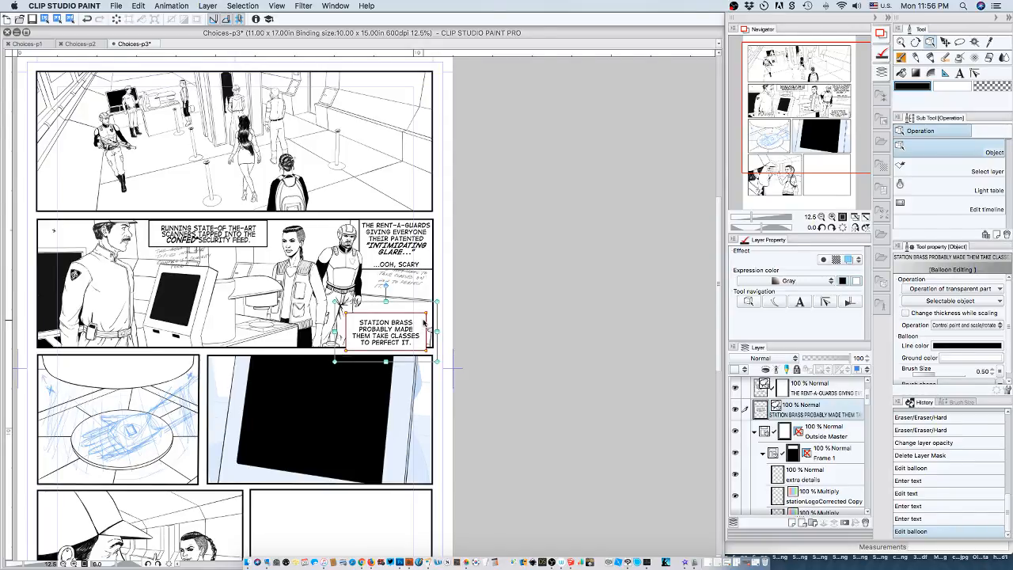
# Nudge the "STATION BRASS" caption with its balloon up and slightly left, clear of the second panel's lower and right borders.
pyautogui.press('Up')
pyautogui.press('Up')
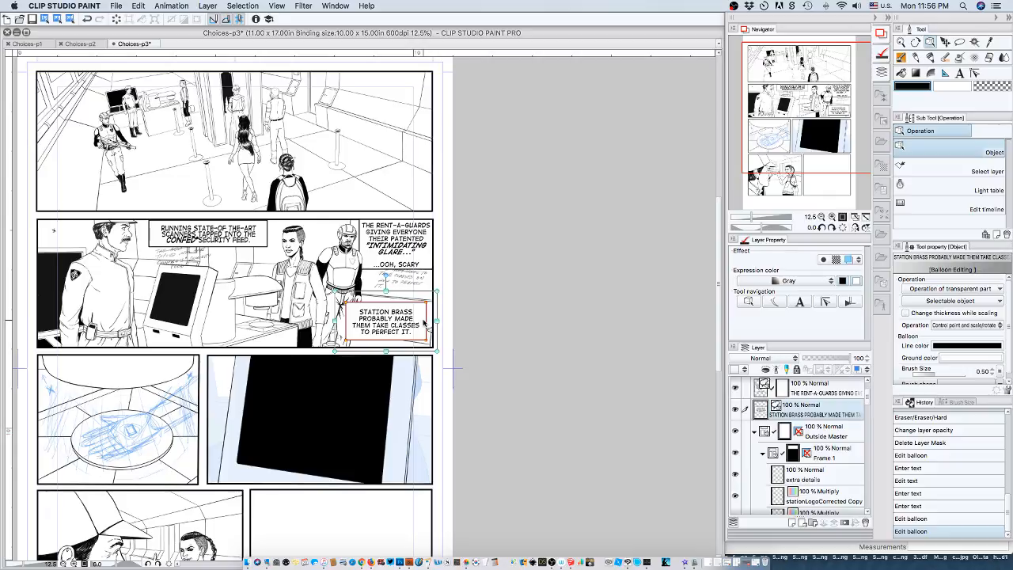
pyautogui.press('Left')
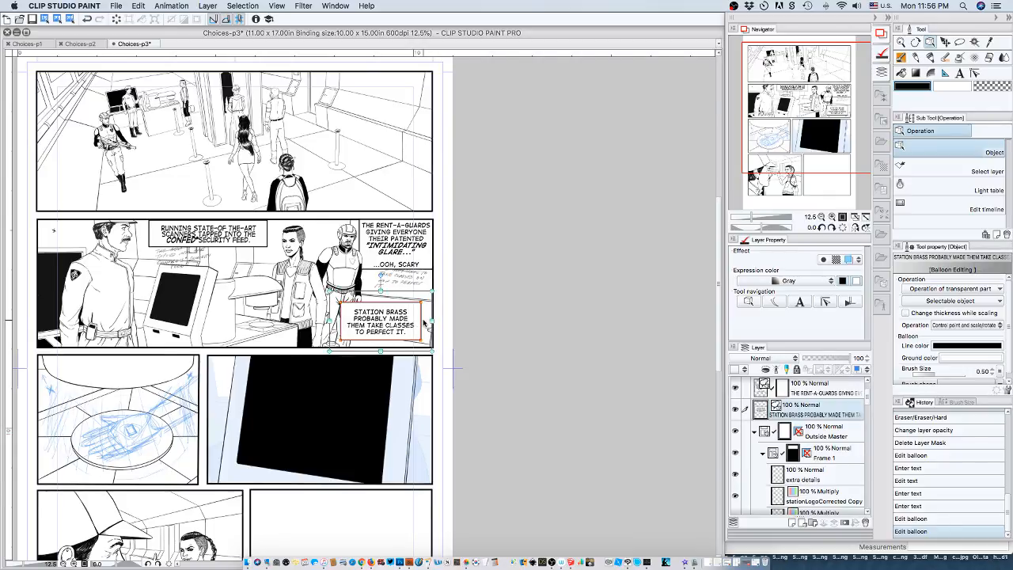
pyautogui.press('Right')
pyautogui.press('Down')
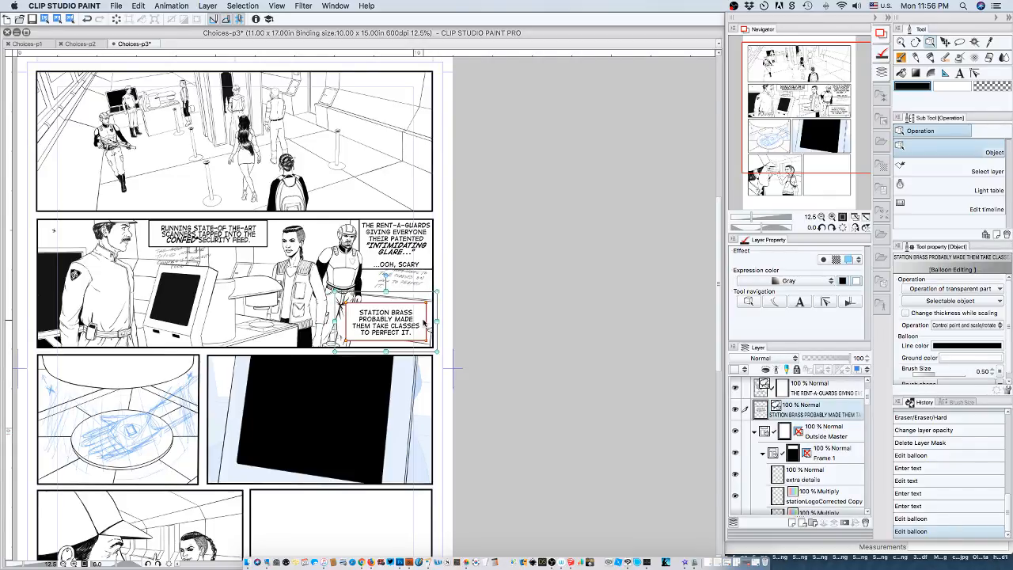
pyautogui.press('Down')
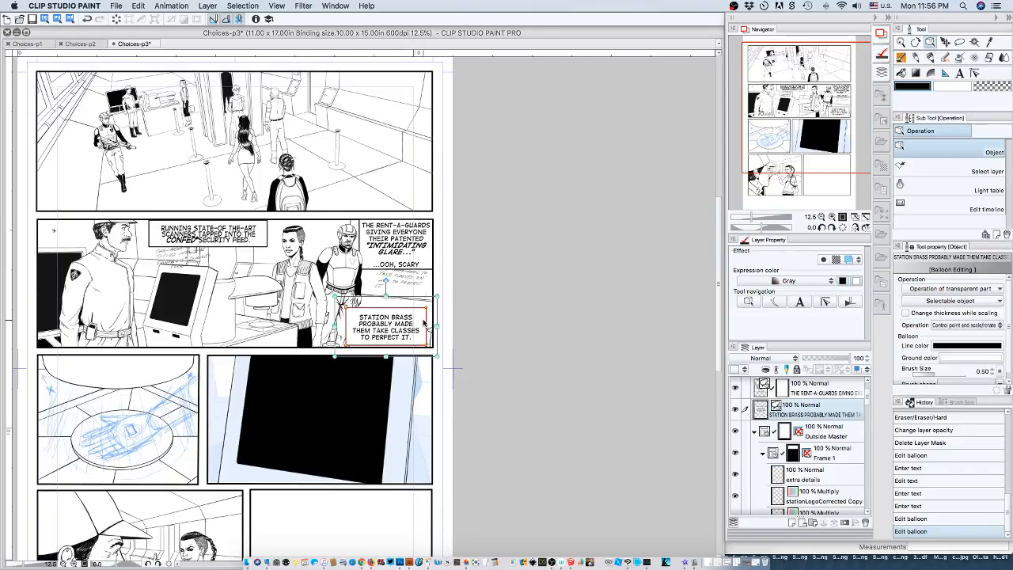
pyautogui.press('Up')
pyautogui.press('Up')
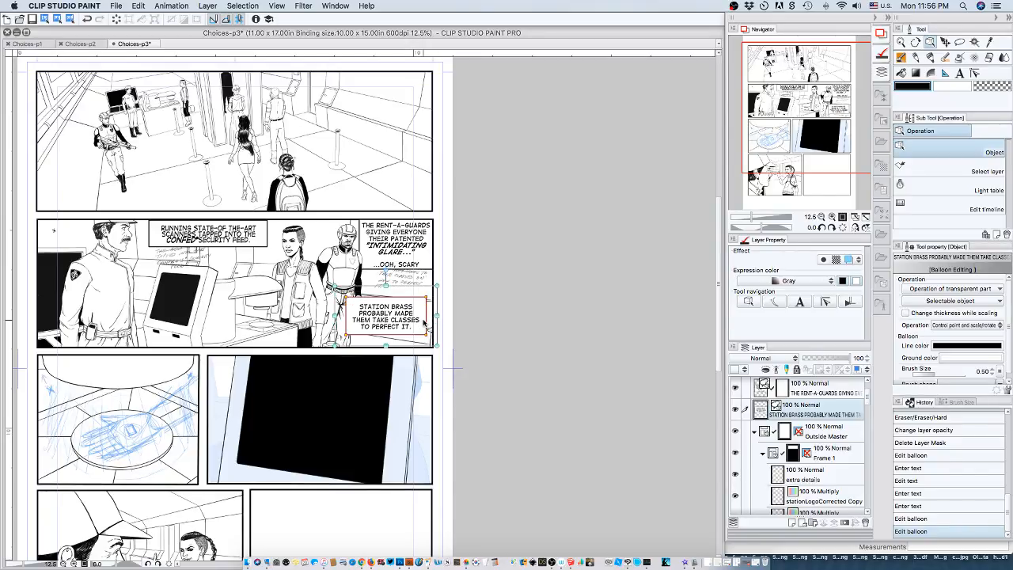
pyautogui.press('Left')
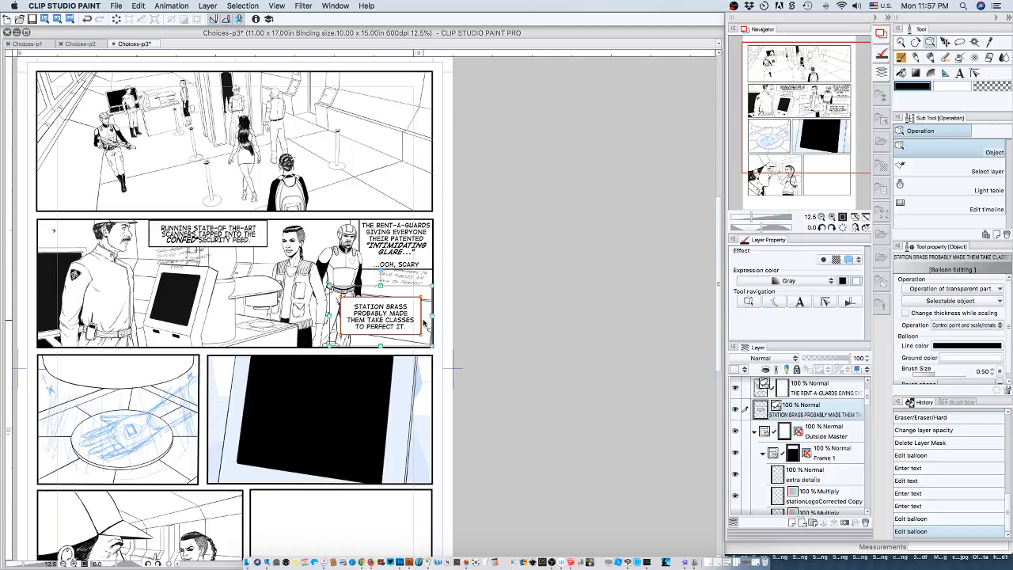
# Nudge the "STATION BRASS" caption with its balloon slightly further left in the second panel.
pyautogui.press('Left')
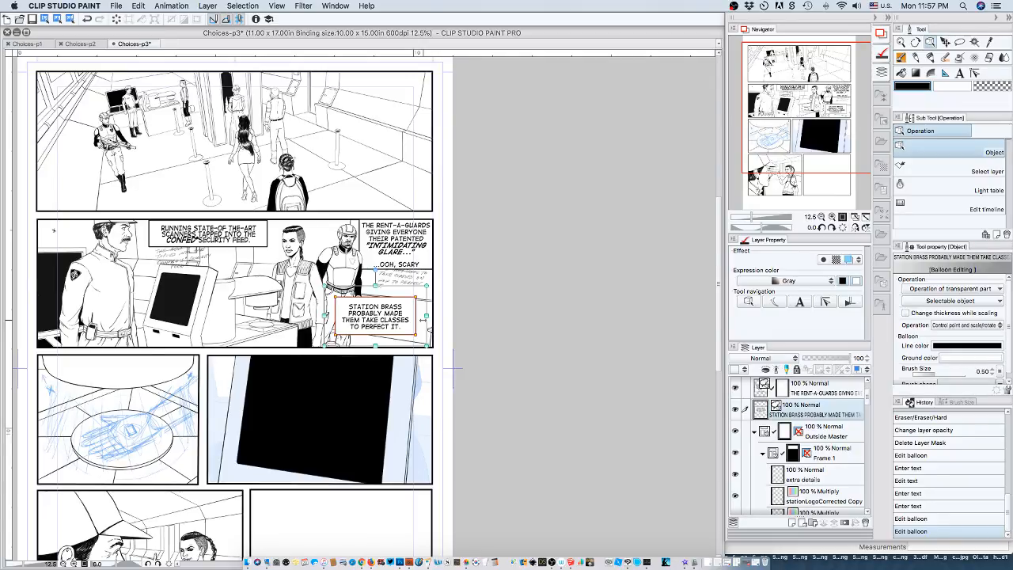
pyautogui.click(428, 248)
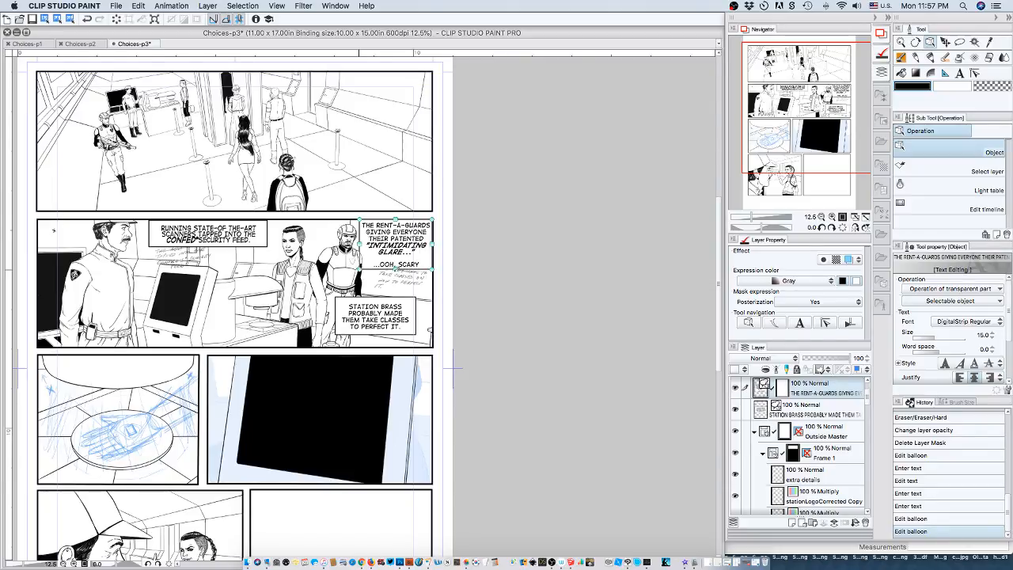
pyautogui.moveTo(395, 269); pyautogui.dragTo(396, 272)
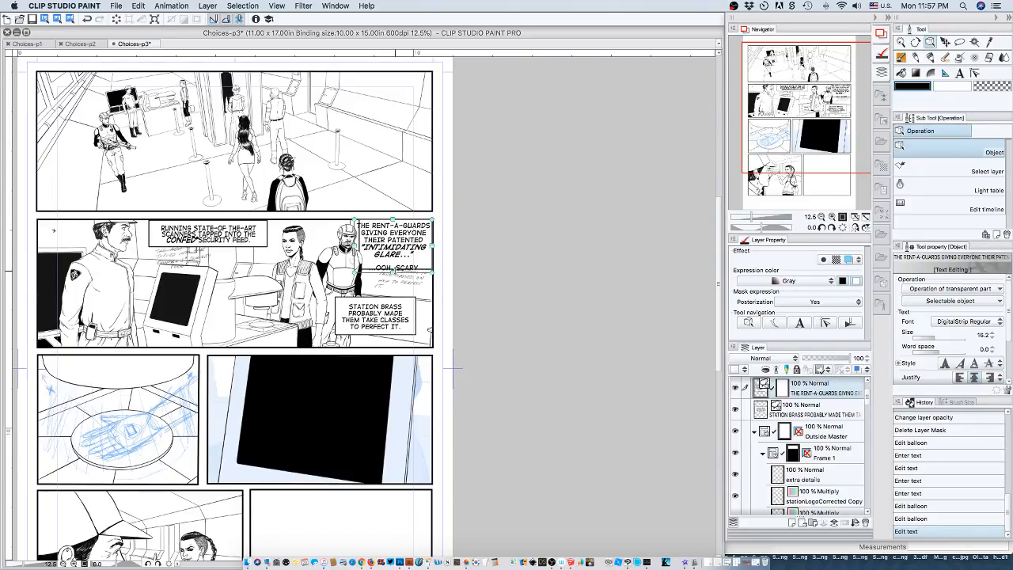
pyautogui.click(901, 519)
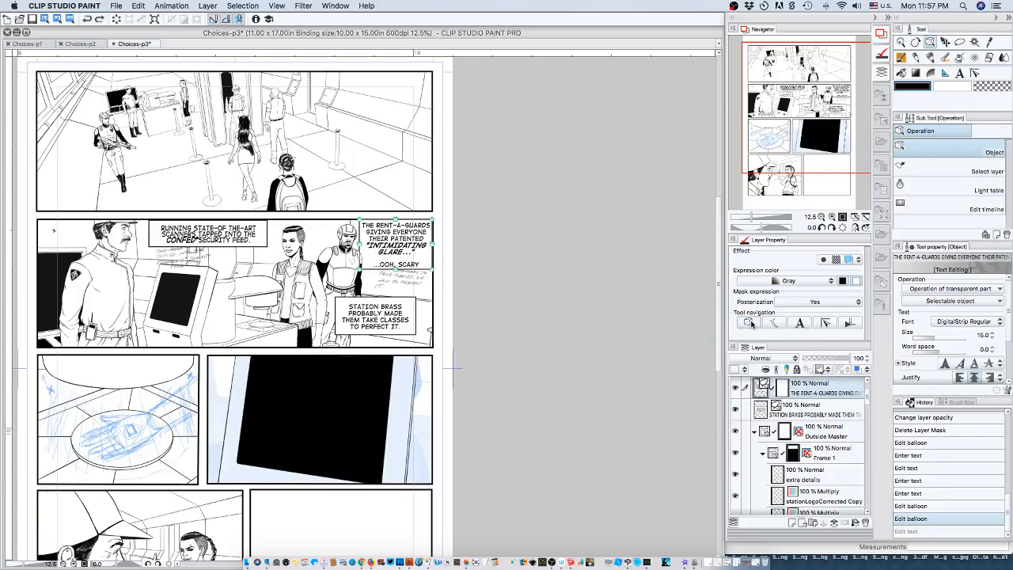
pyautogui.click(369, 275)
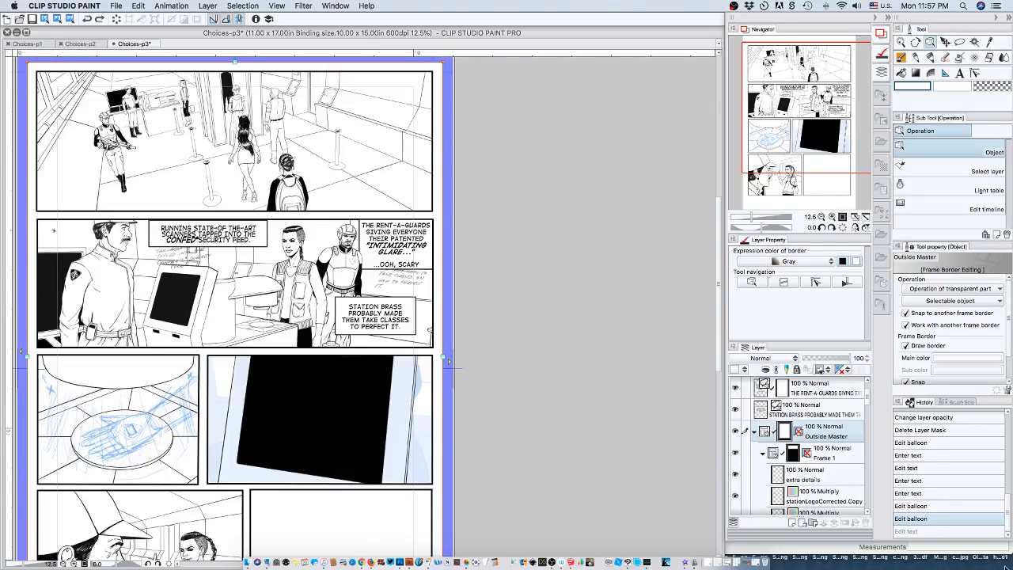
pyautogui.click(797, 410)
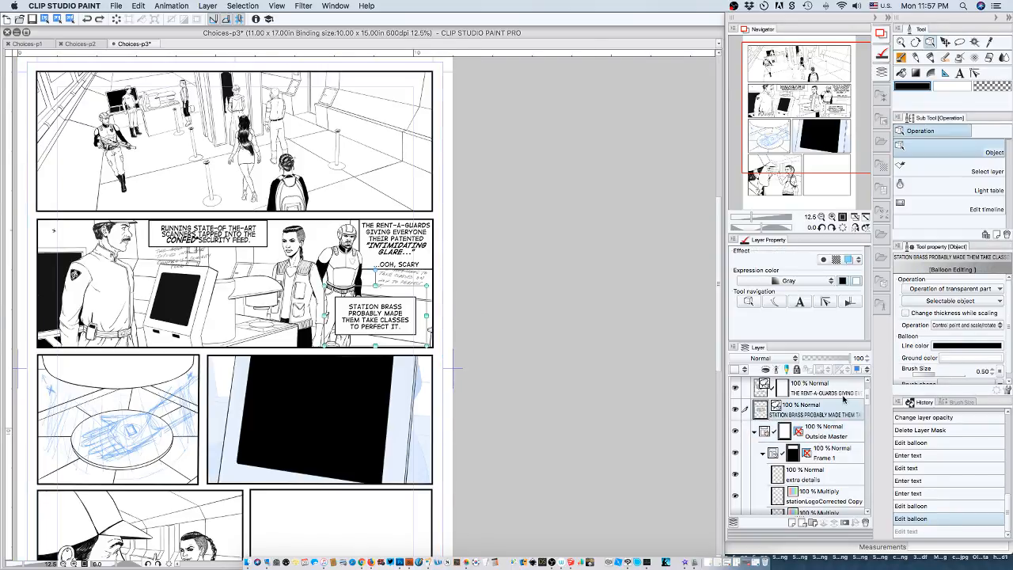
# Extend the "THE RENT-A-GUARDS" balloon downward from its lower edge and move the caption slightly up.
pyautogui.click(841, 396)
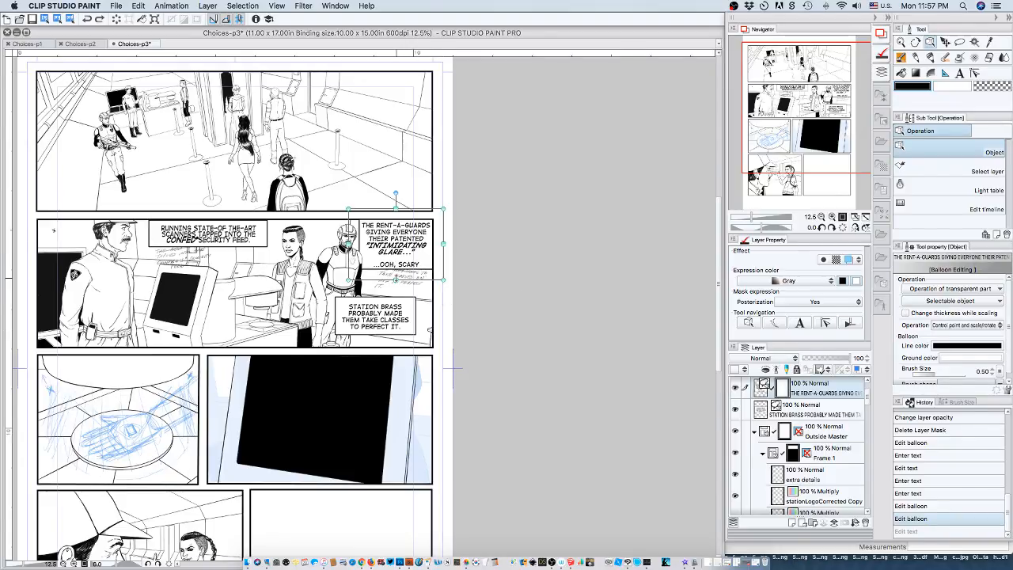
pyautogui.moveTo(396, 279); pyautogui.dragTo(396, 295)
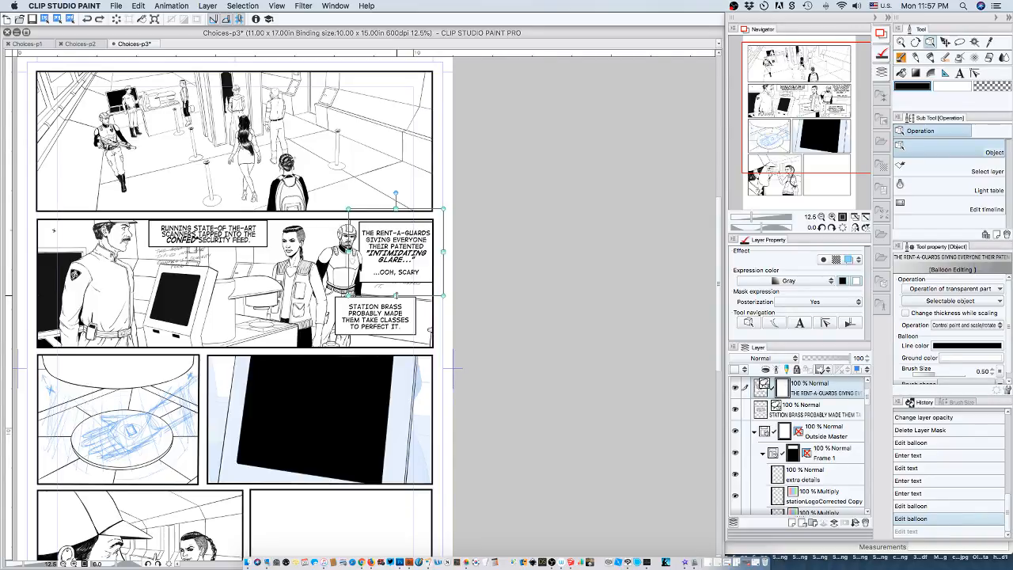
pyautogui.moveTo(396, 296); pyautogui.dragTo(395, 296)
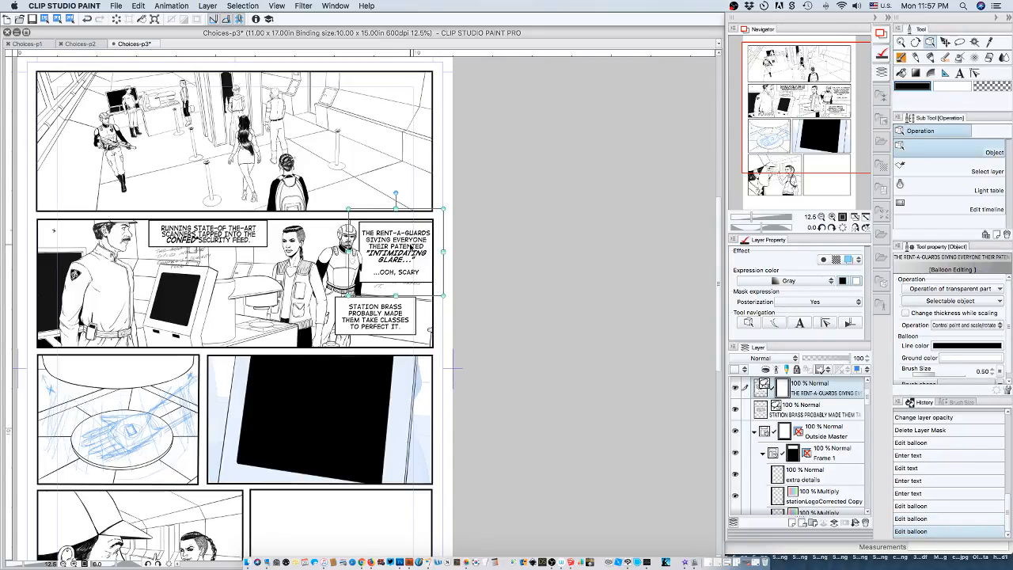
pyautogui.moveTo(411, 248); pyautogui.dragTo(411, 245)
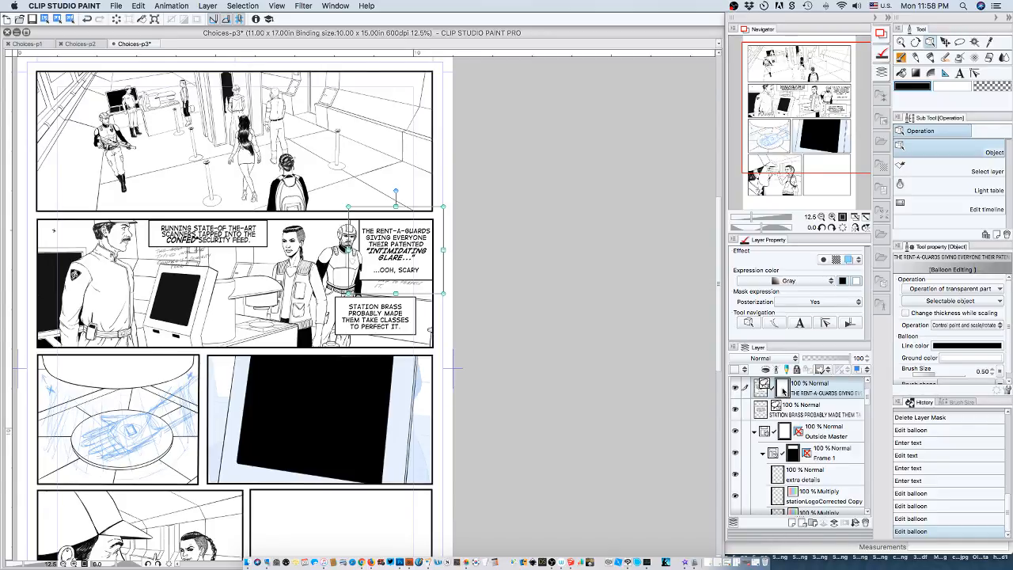
# Delete the layer mask of the "THE RENT-A-GUARDS" caption layer and create a new one in its place.
pyautogui.click(831, 217)
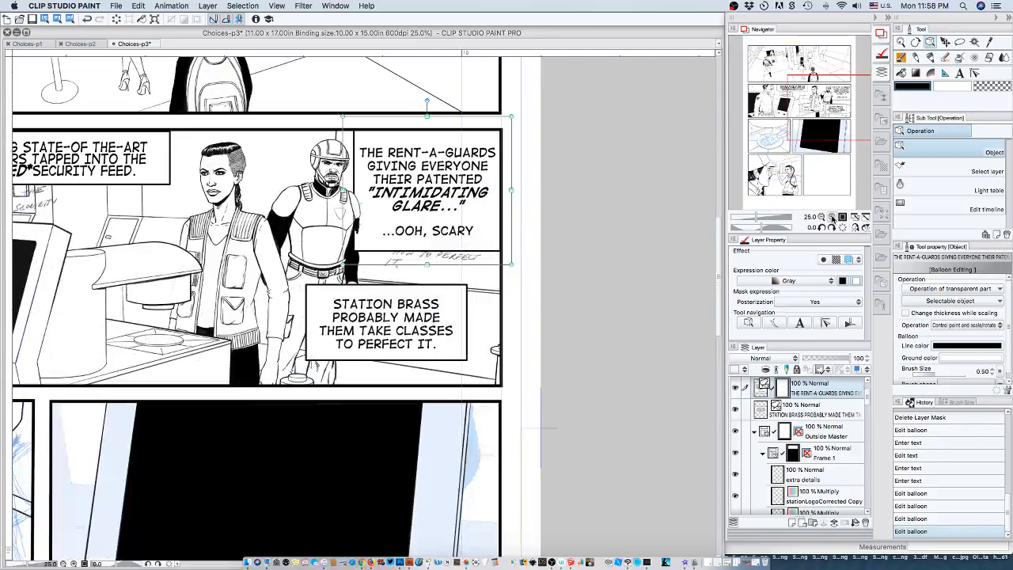
pyautogui.click(831, 216)
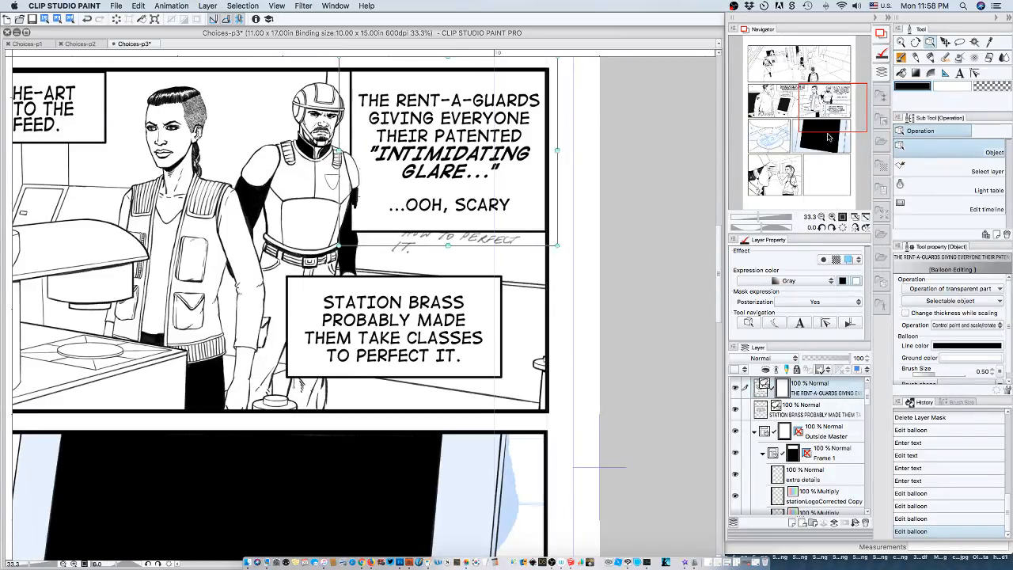
pyautogui.moveTo(830, 123); pyautogui.dragTo(827, 110)
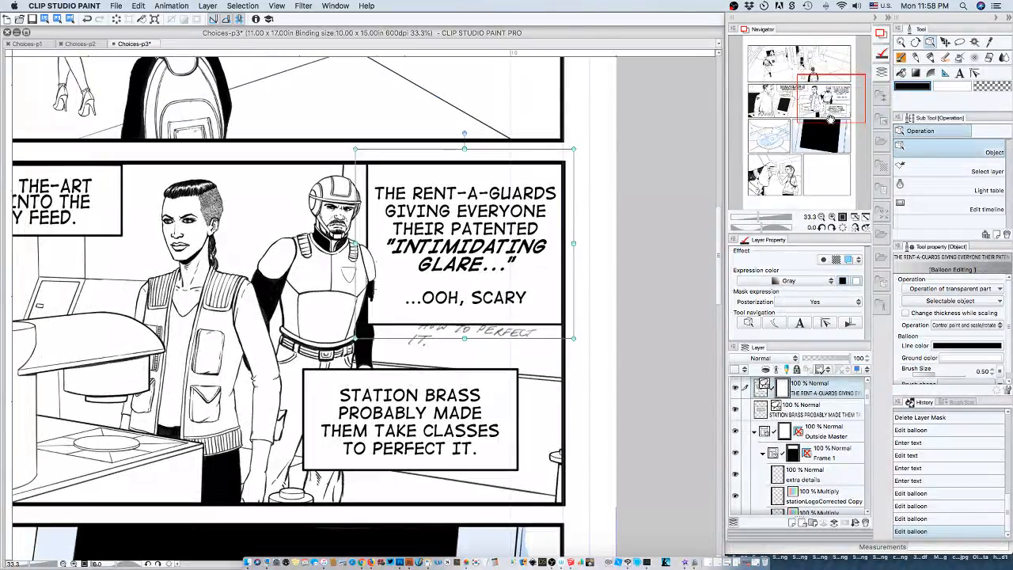
pyautogui.rightClick(785, 388)
pyautogui.click(824, 423)
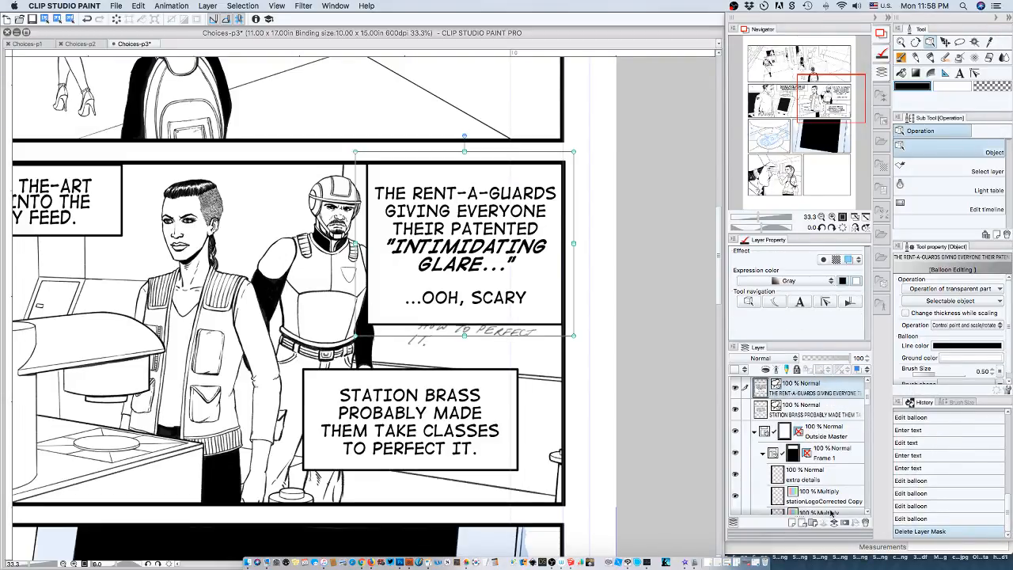
pyautogui.click(845, 524)
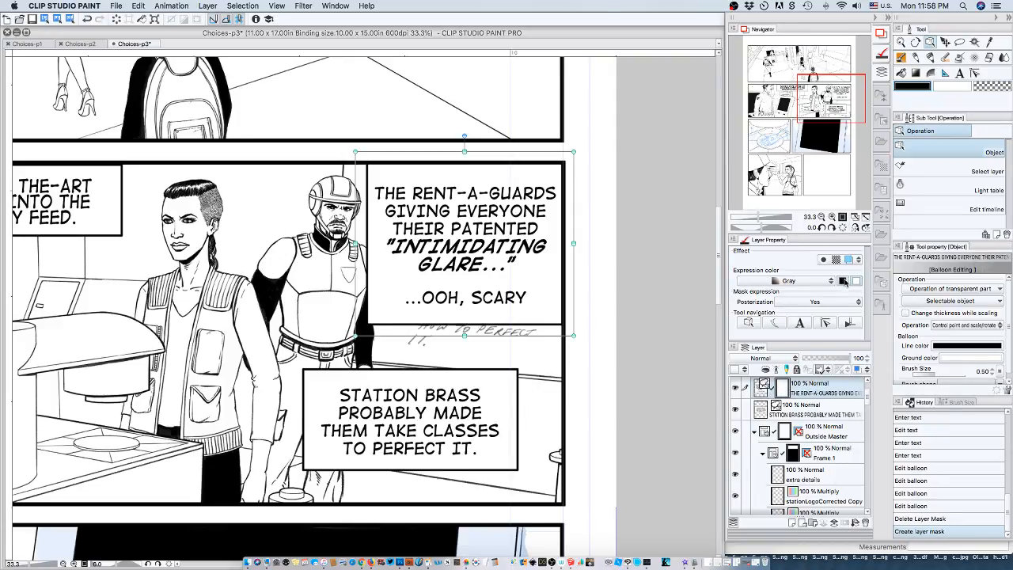
# Lower the "THE RENT-A-GUARDS" layer's opacity to 72 and mask out a lassoed area where the balloon covers the guard's shoulder and arm.
pyautogui.click(839, 360)
pyautogui.moveTo(839, 360); pyautogui.dragTo(836, 361)
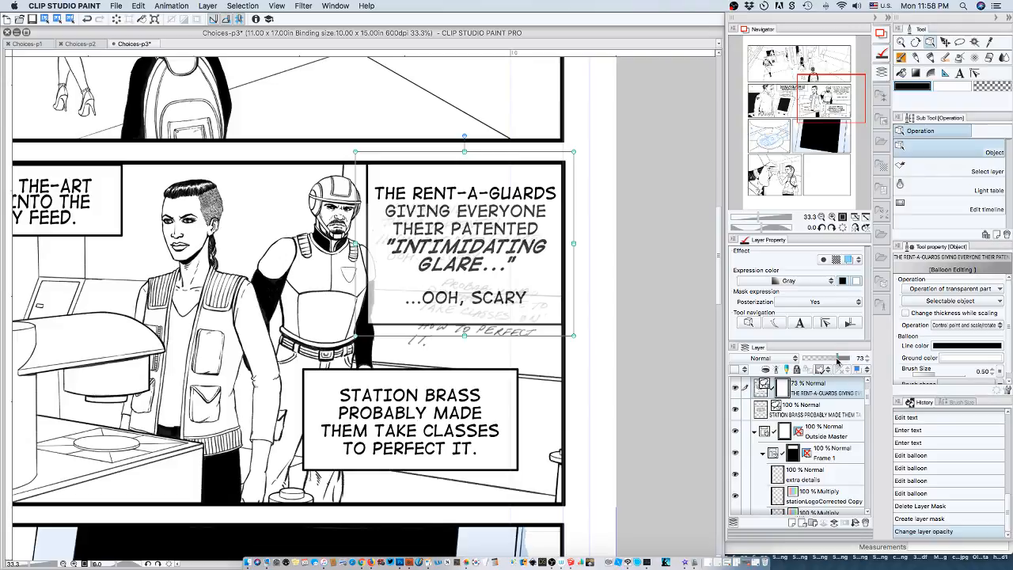
pyautogui.click(832, 217)
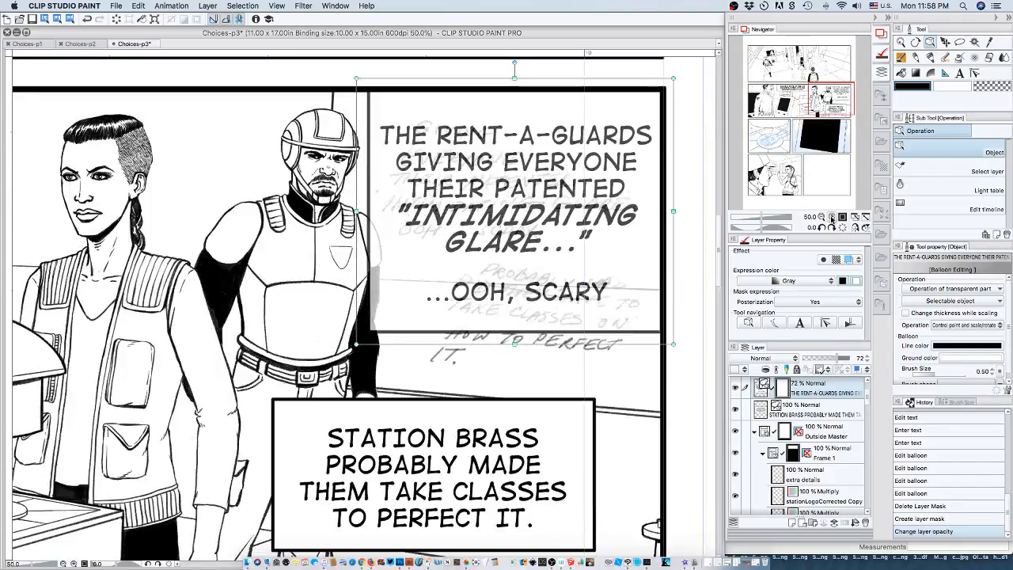
pyautogui.click(831, 217)
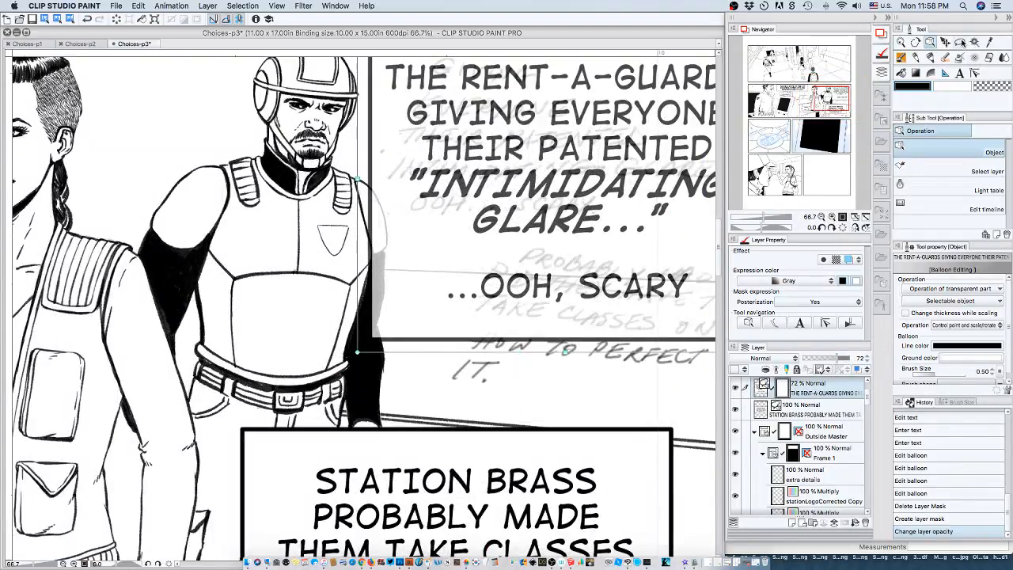
pyautogui.click(959, 42)
pyautogui.moveTo(368, 183)
pyautogui.mouseDown()
pyautogui.moveTo(388, 223)
pyautogui.moveTo(387, 339)
pyautogui.moveTo(362, 289)
pyautogui.moveTo(369, 168)
pyautogui.mouseUp()
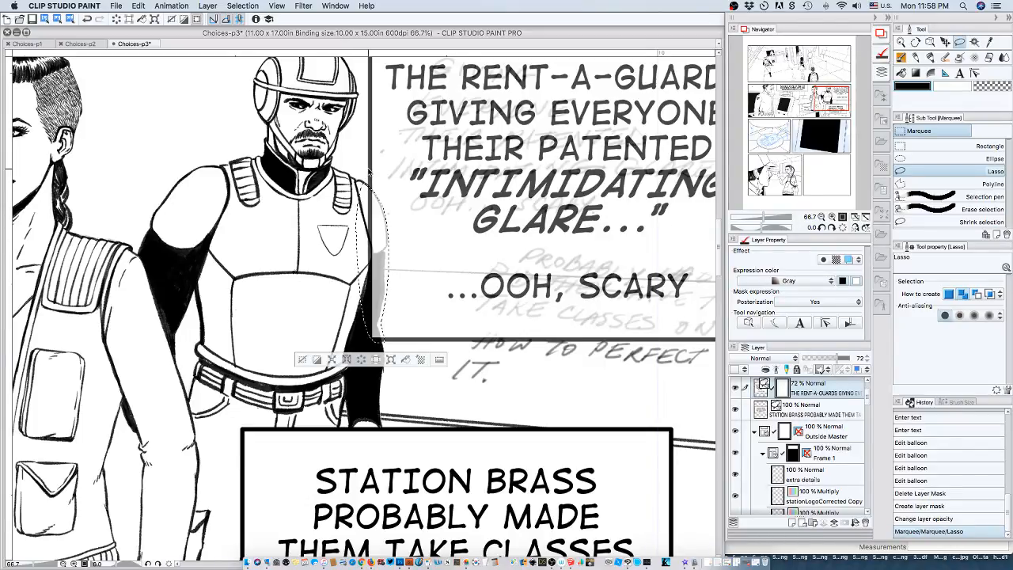
pyautogui.click(362, 360)
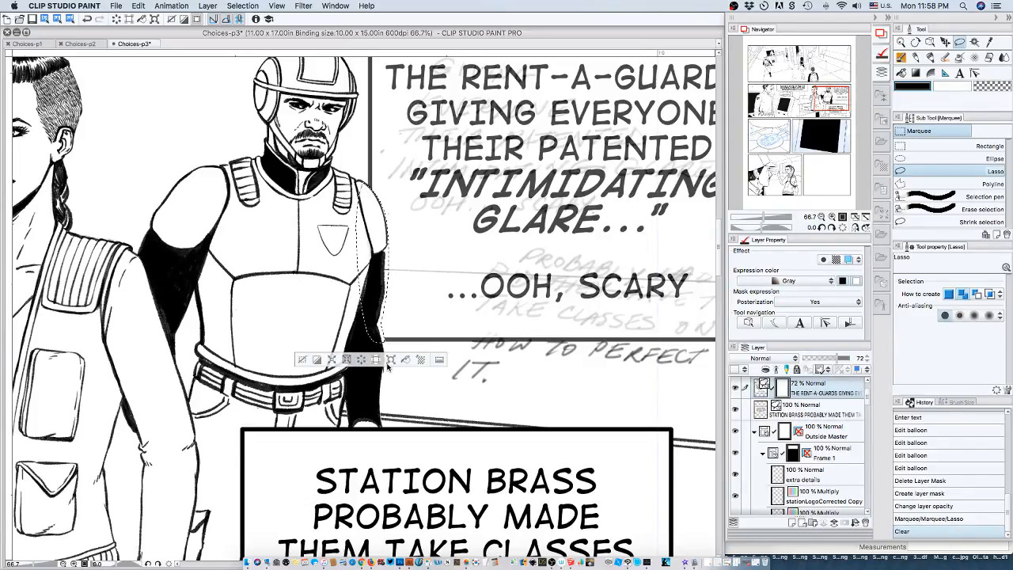
pyautogui.click(301, 359)
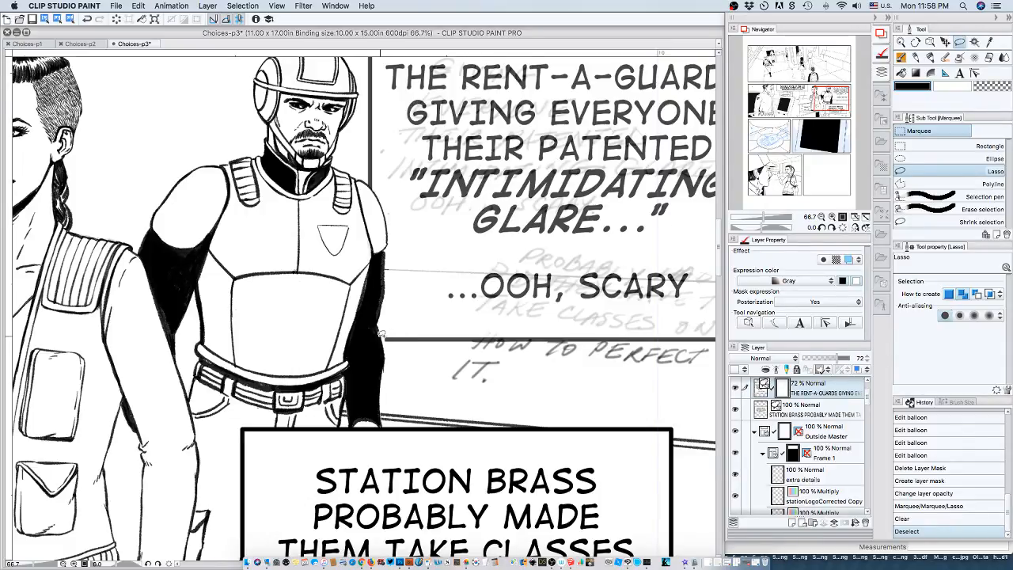
# Fill a small lassoed gap in the mask at the balloon's lower border beside the guard's arm, and return the layer opacity to 100.
pyautogui.moveTo(387, 340); pyautogui.dragTo(385, 343)
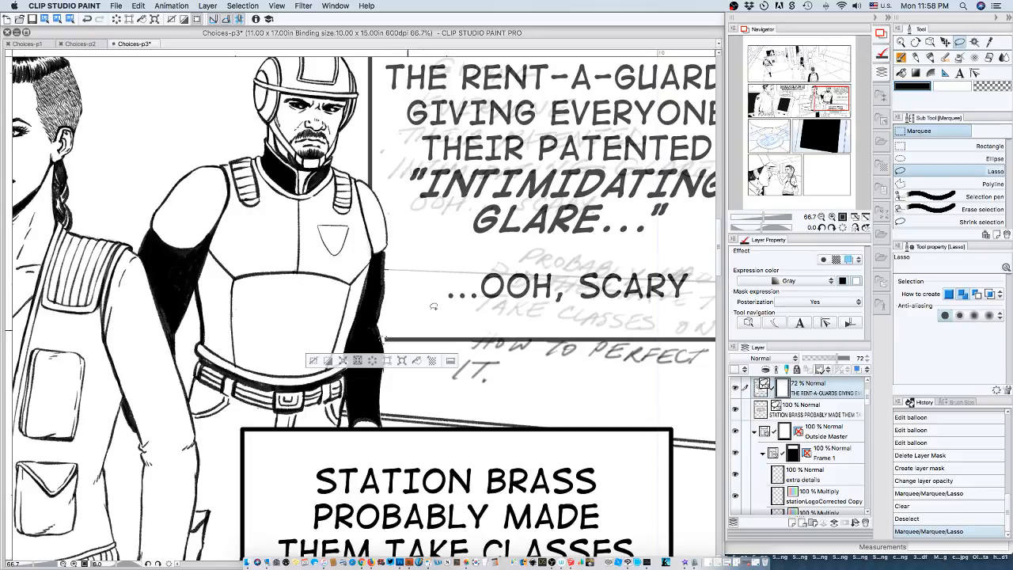
pyautogui.click(949, 87)
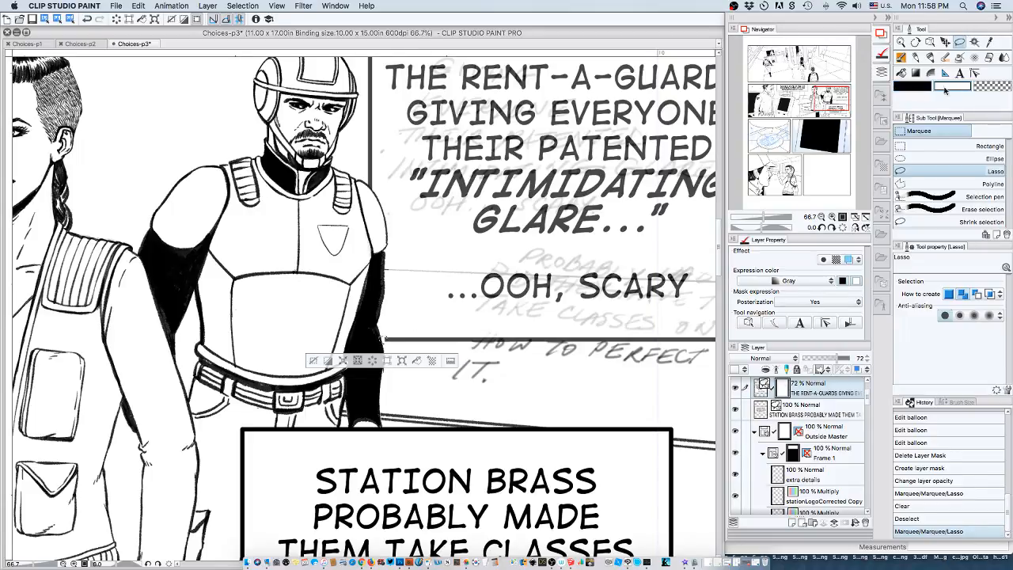
pyautogui.click(417, 361)
pyautogui.click(313, 361)
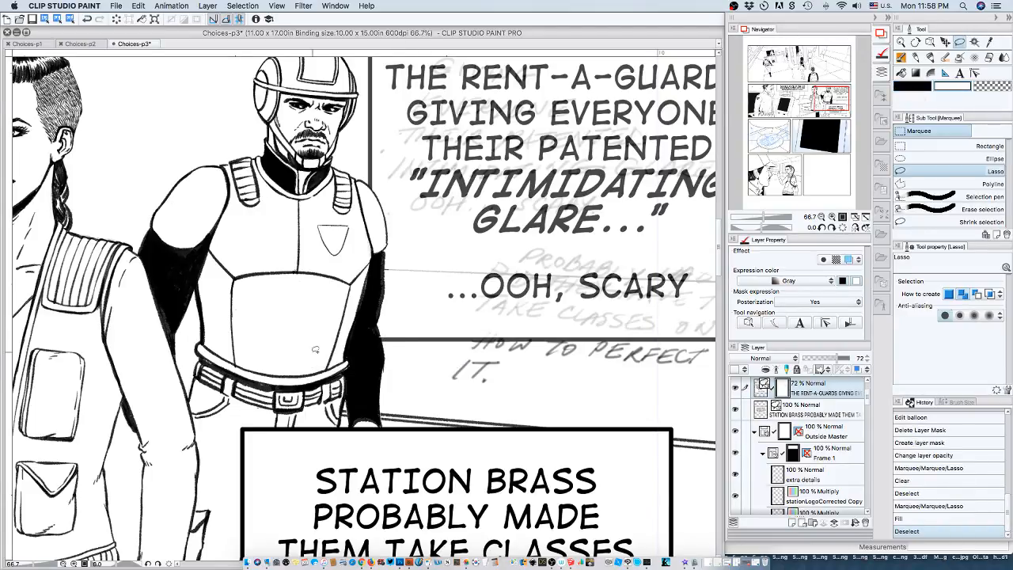
pyautogui.moveTo(837, 358); pyautogui.dragTo(867, 348)
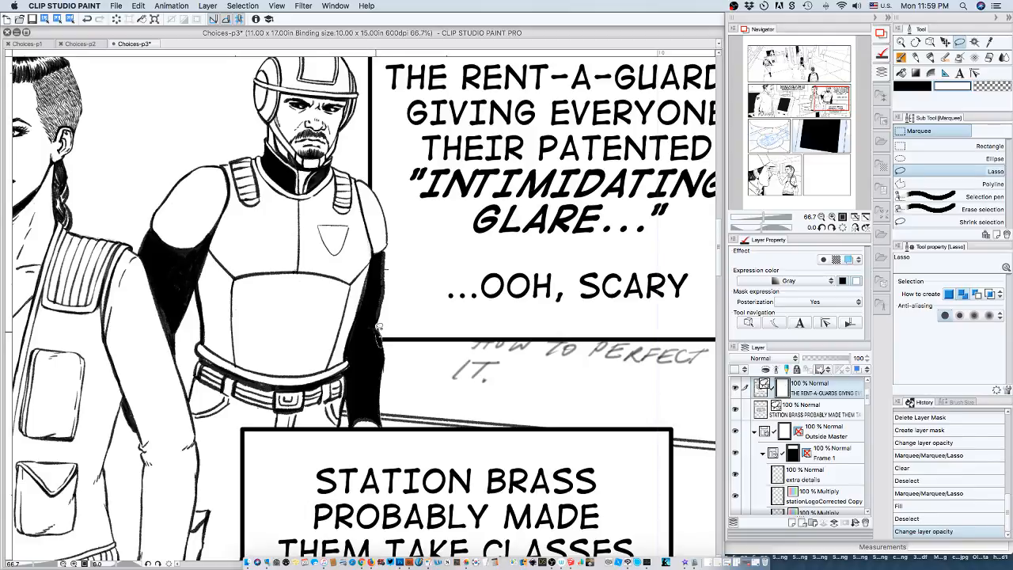
# Lasso and clear the leftover bit of balloon at the edge of the guard's arm, and remove the selection.
pyautogui.moveTo(376, 331); pyautogui.dragTo(381, 332)
pyautogui.click(370, 366)
pyautogui.click(311, 363)
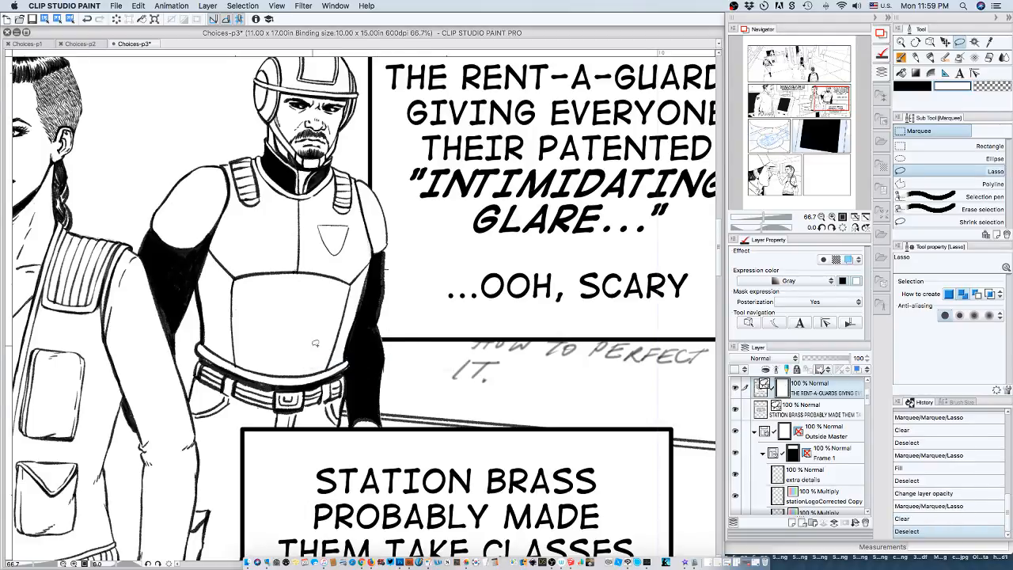
# Select the "RUNNING STATE-OF THE-ART SCANNERS" caption layer and save the page.
pyautogui.click(821, 216)
pyautogui.click(821, 216)
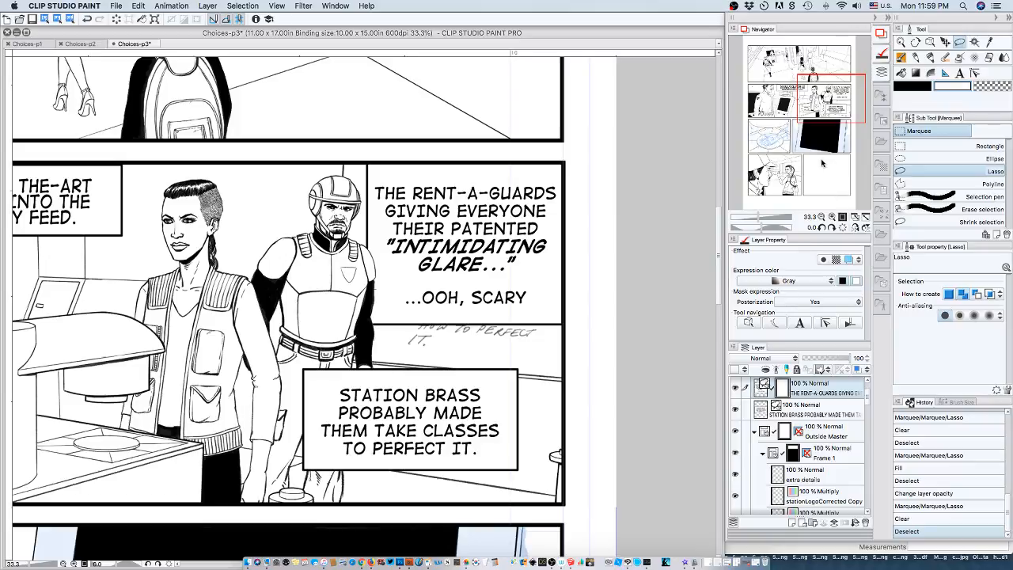
pyautogui.moveTo(823, 102); pyautogui.dragTo(782, 98)
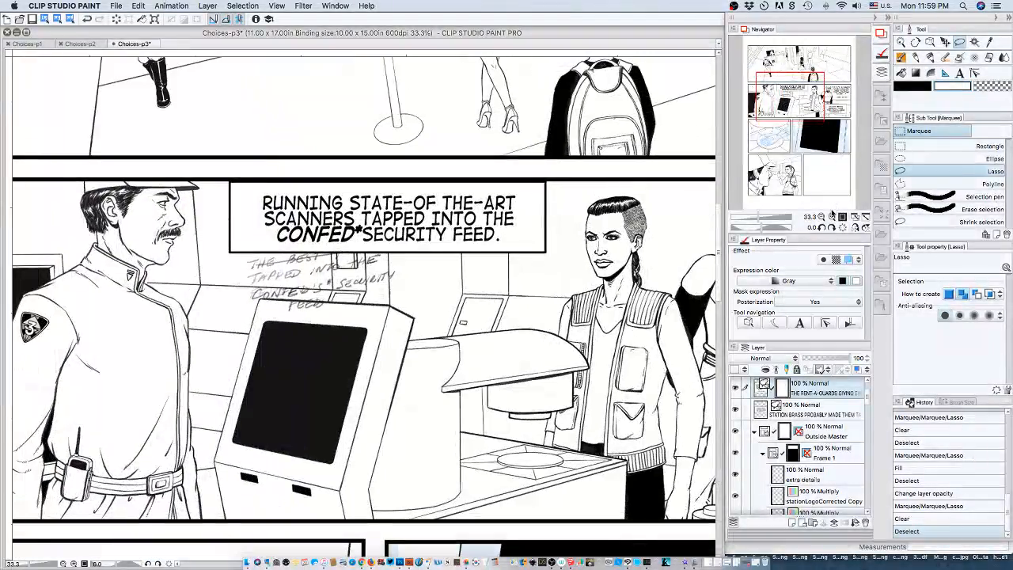
pyautogui.scroll(2, 867, 393)
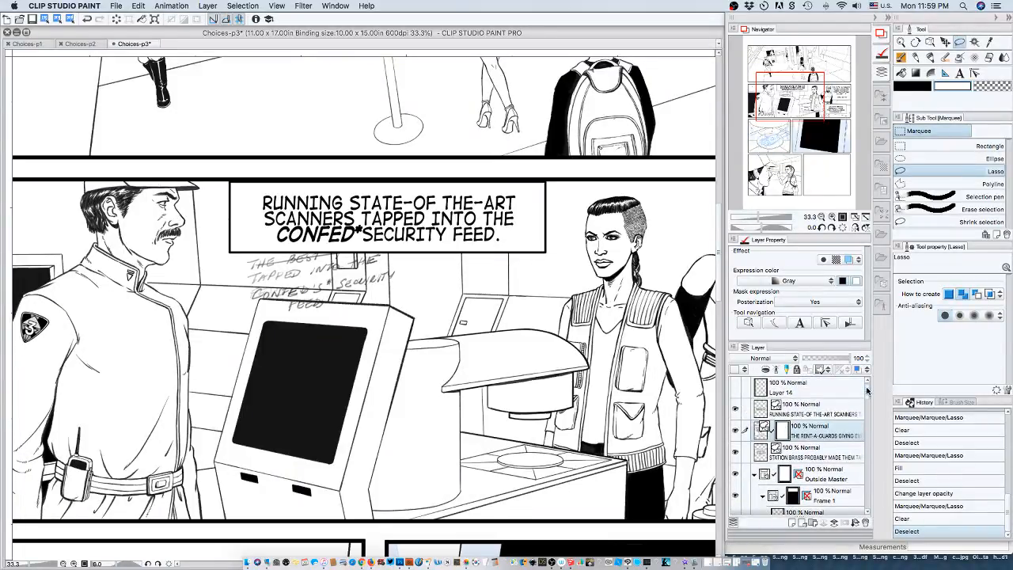
pyautogui.click(840, 415)
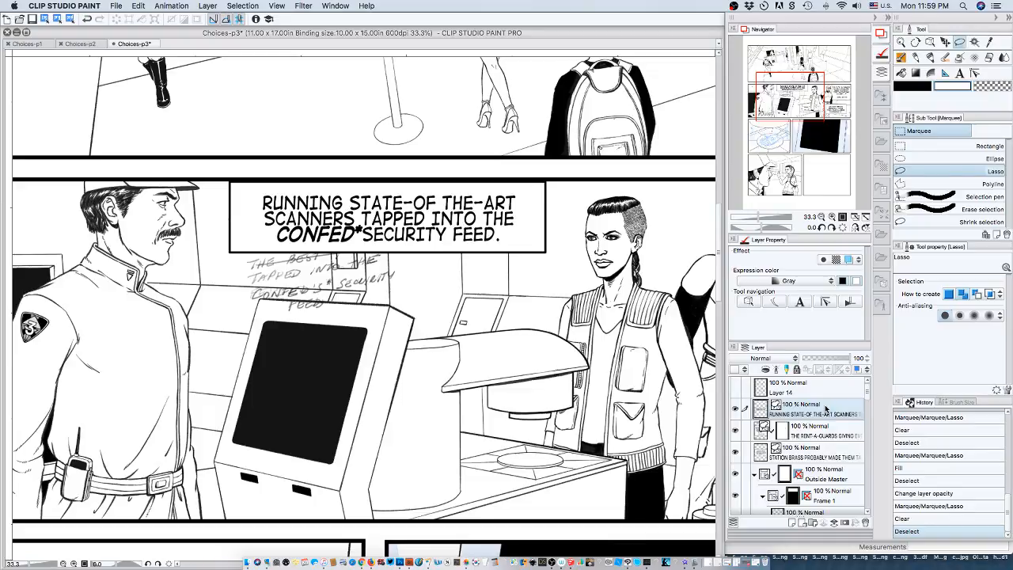
pyautogui.click(116, 7)
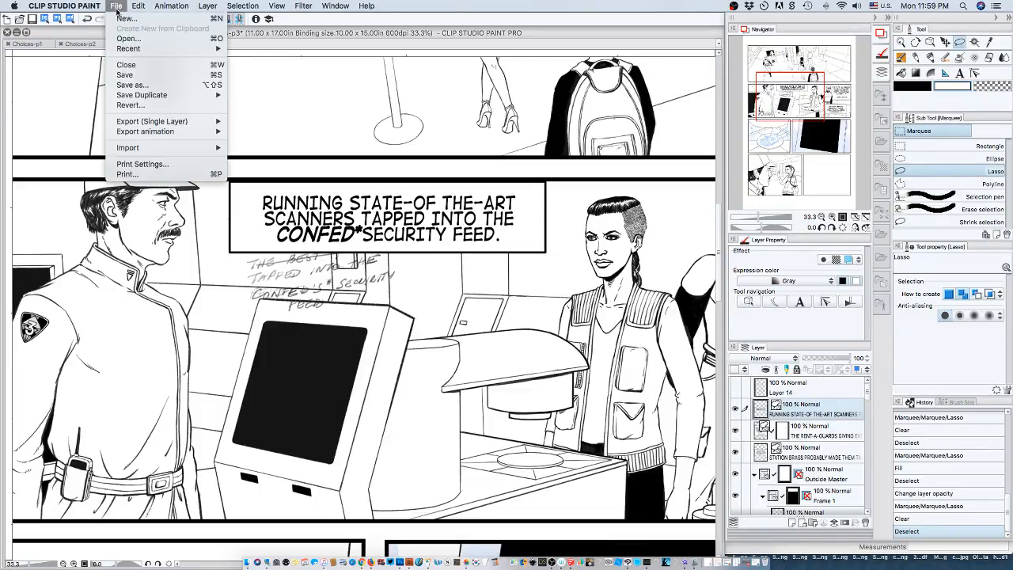
pyautogui.click(128, 76)
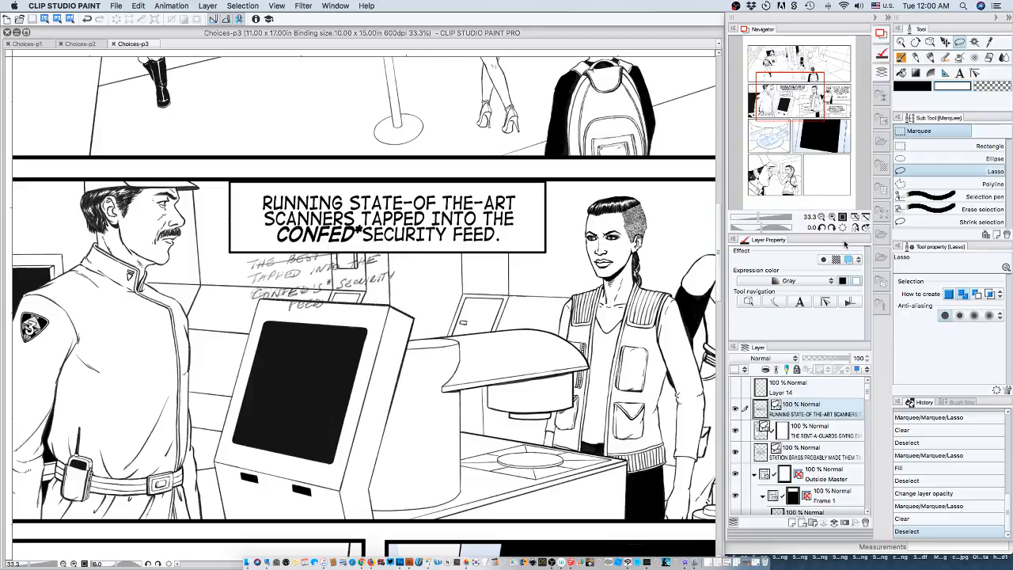
# Set the word space of the whole "RUNNING STATE-OF THE-ART SCANNERS" caption text to 0.0 and open the detailed text settings.
pyautogui.click(801, 301)
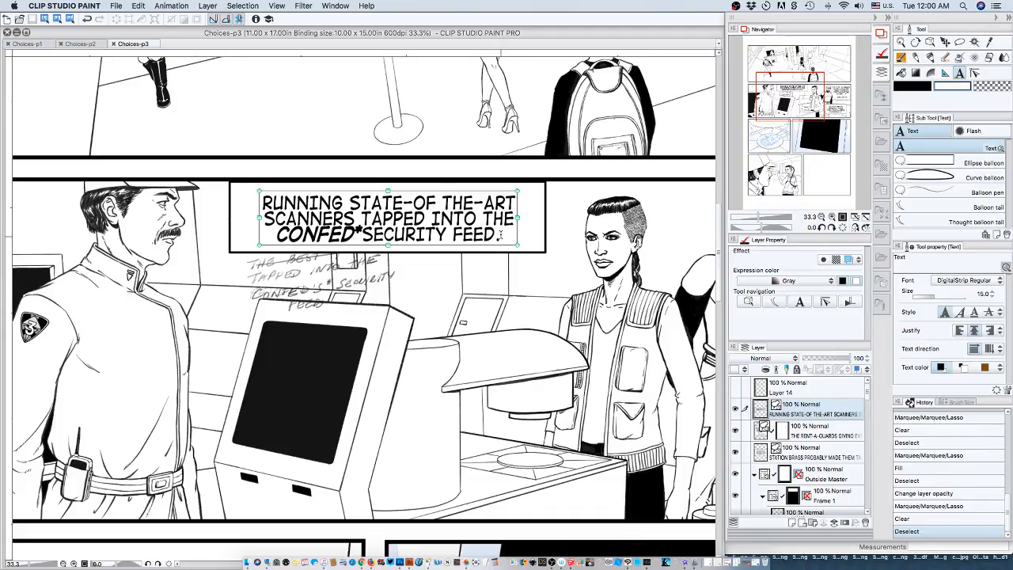
pyautogui.click(500, 234)
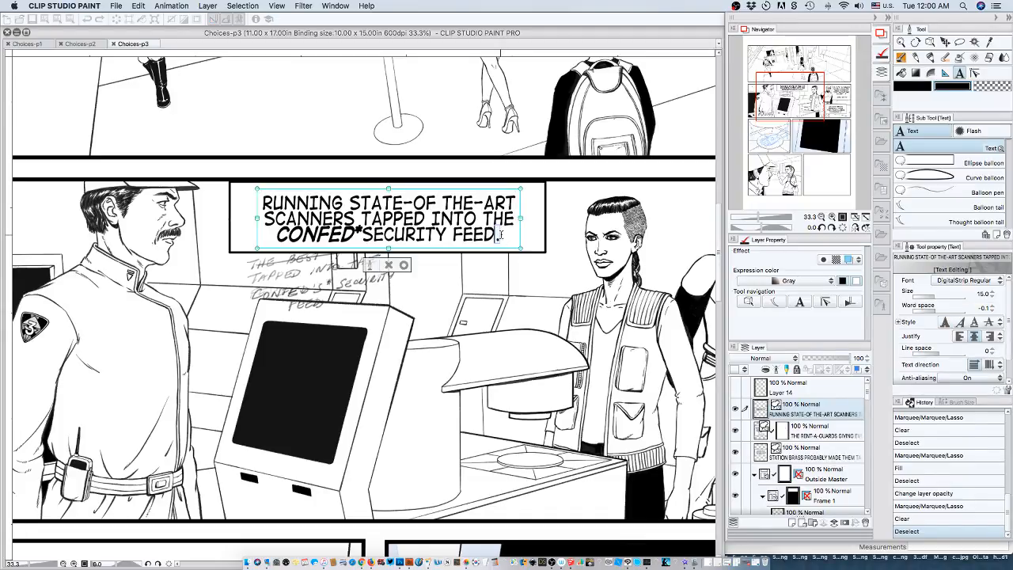
pyautogui.write('.')
pyautogui.press('super+a')
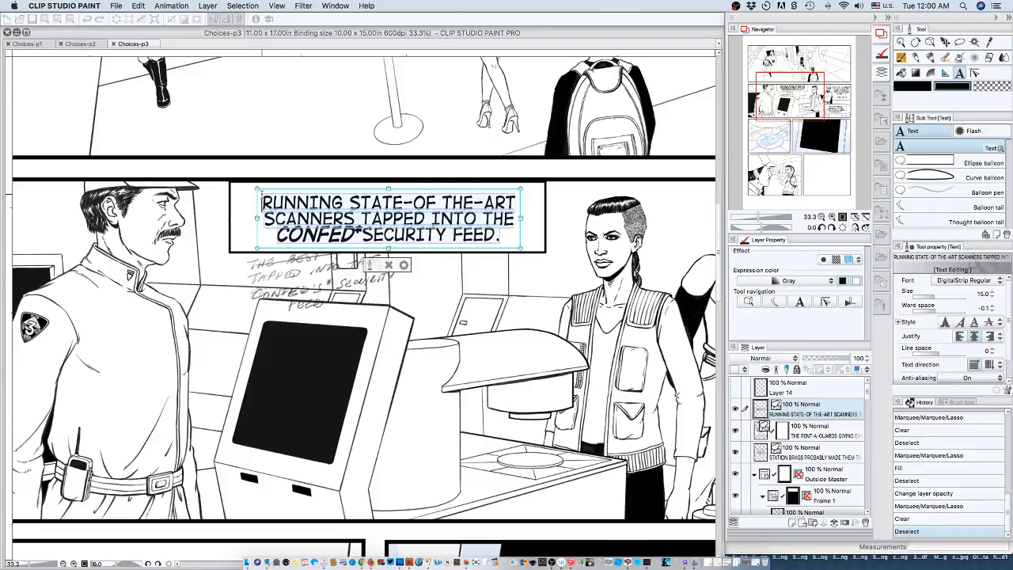
pyautogui.click(992, 306)
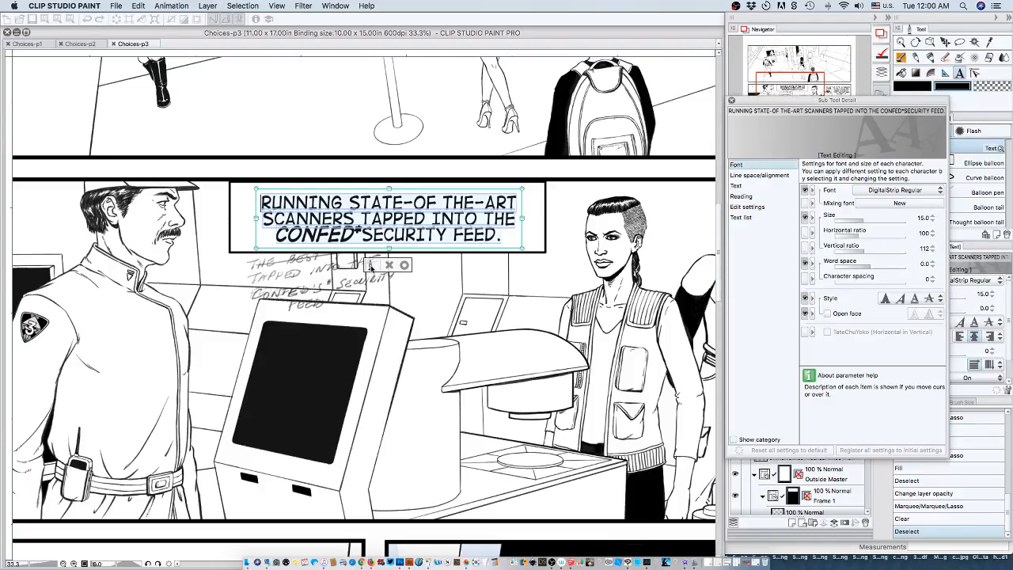
# Set the line space of the "RUNNING STATE-OF THE-ART SCANNERS" caption text to 2.0 and close the detailed text settings.
pyautogui.click(370, 265)
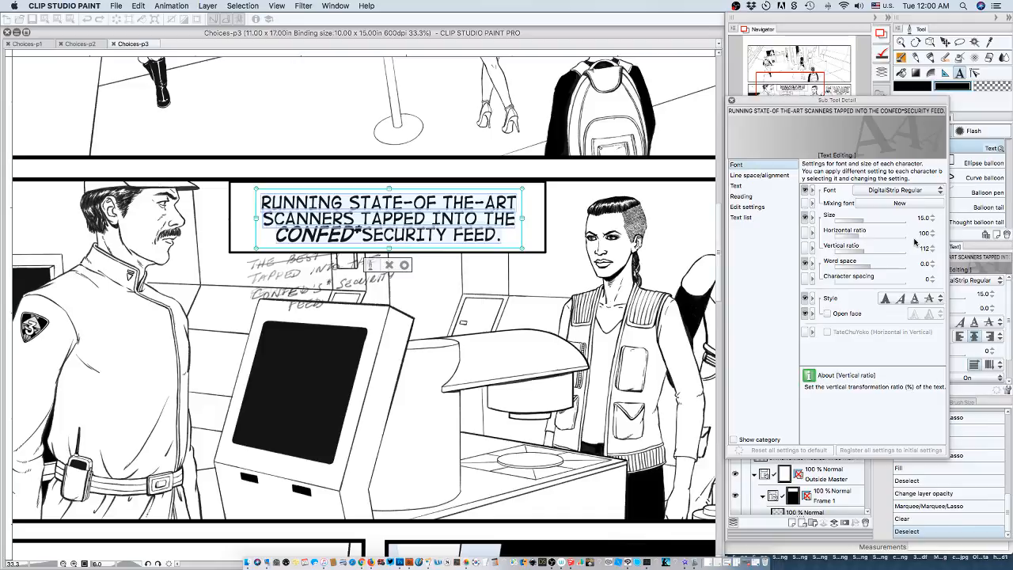
pyautogui.click(784, 174)
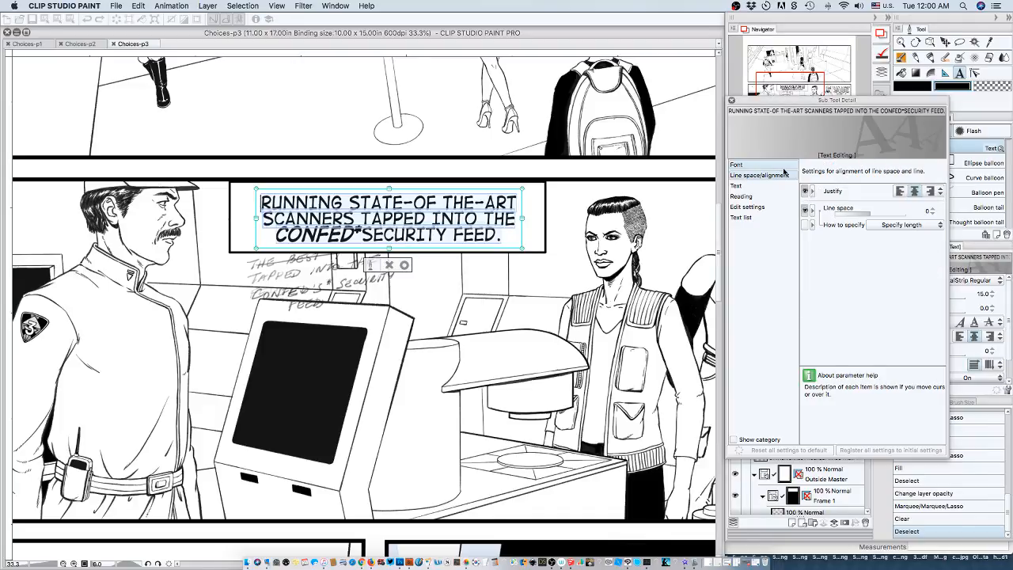
pyautogui.click(932, 211)
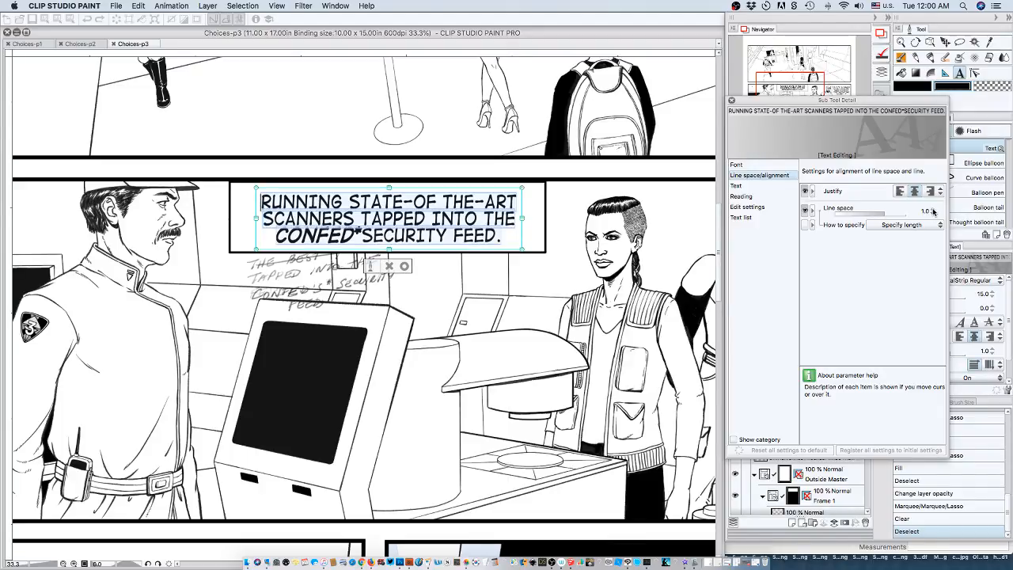
pyautogui.click(932, 212)
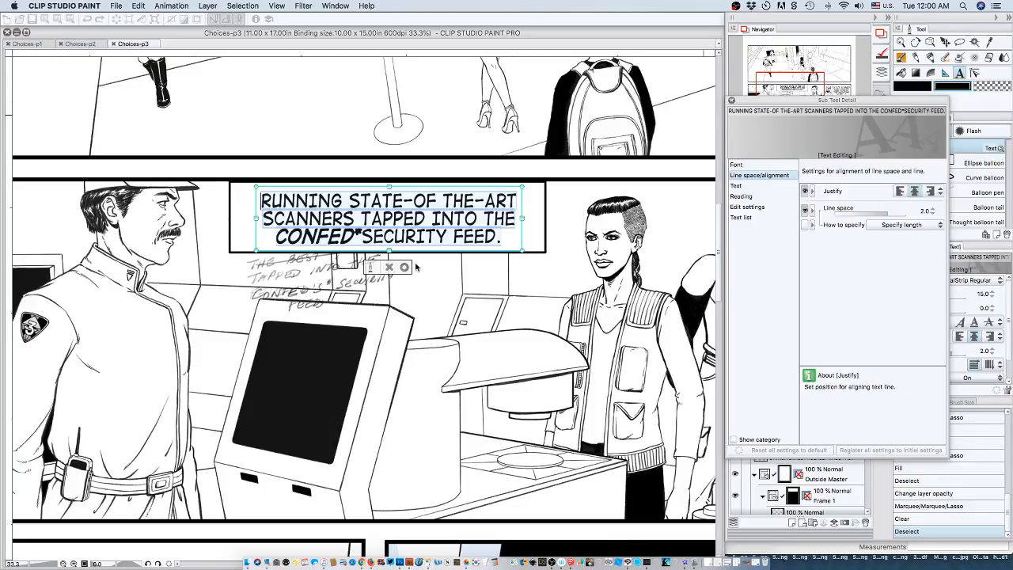
pyautogui.click(731, 101)
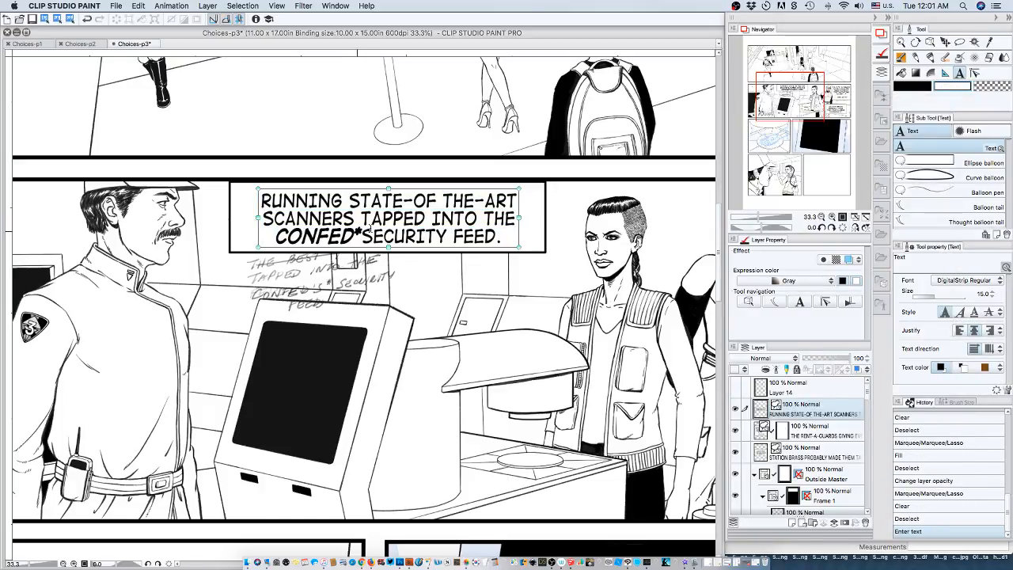
# Insert a space between "CONFED*" and "SECURITY" in the caption and commit the text edit.
pyautogui.click(362, 235)
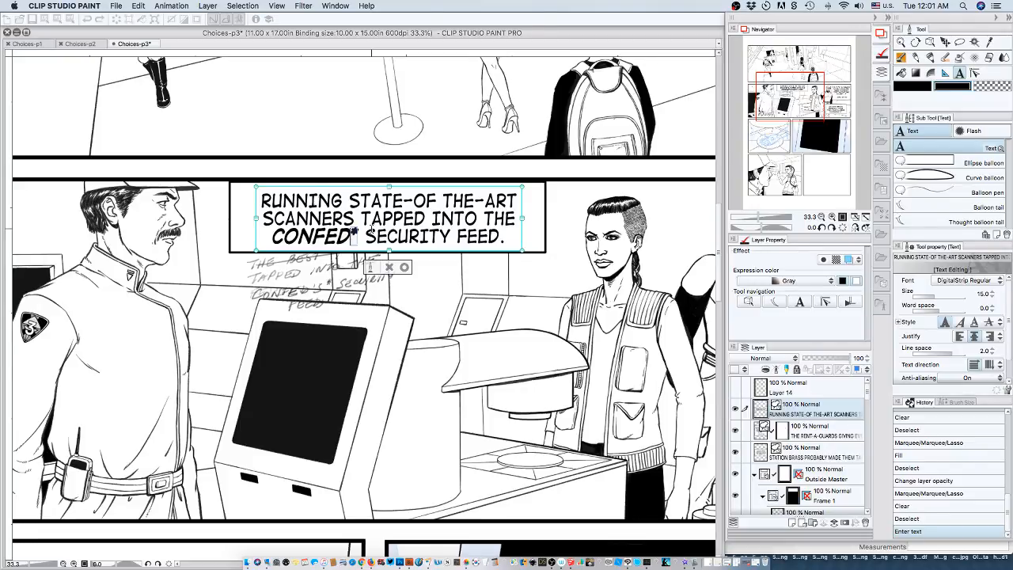
pyautogui.click(820, 216)
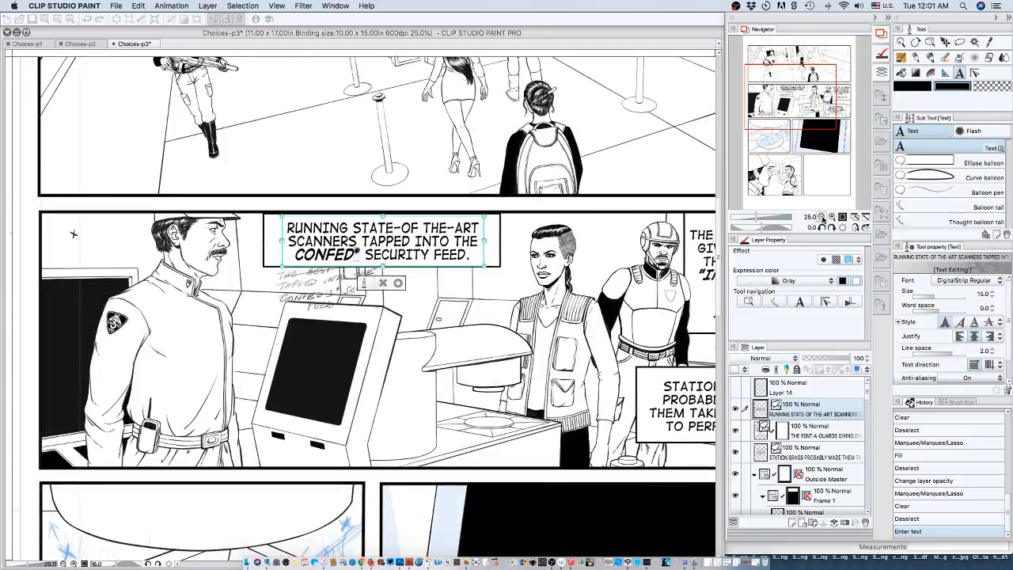
pyautogui.click(408, 279)
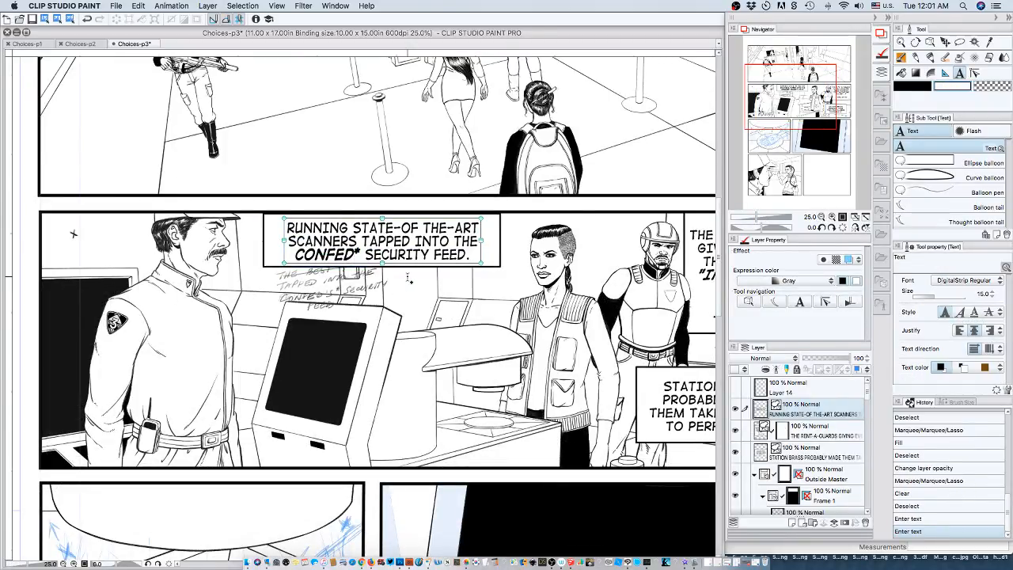
pyautogui.click(512, 264)
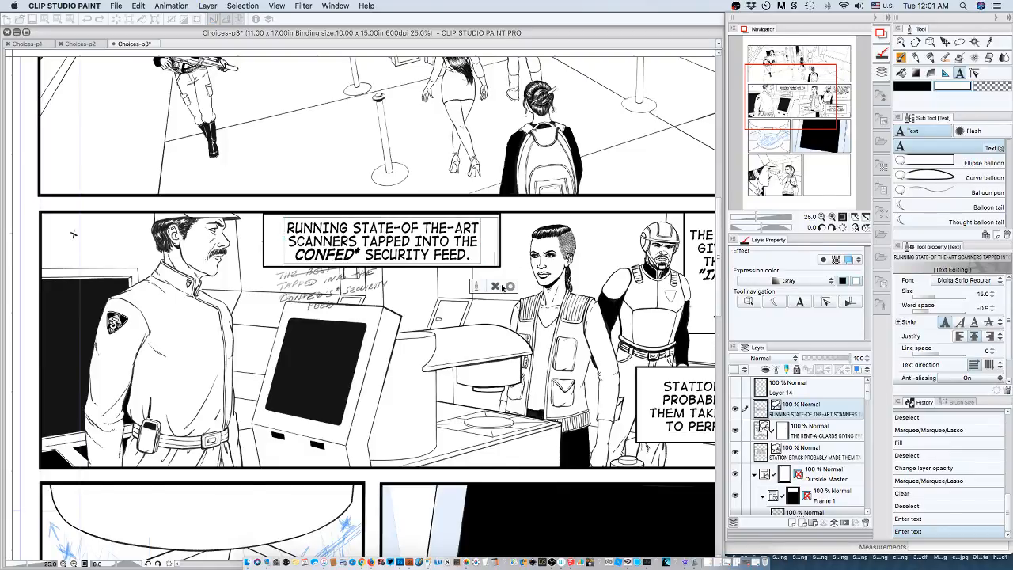
pyautogui.click(510, 286)
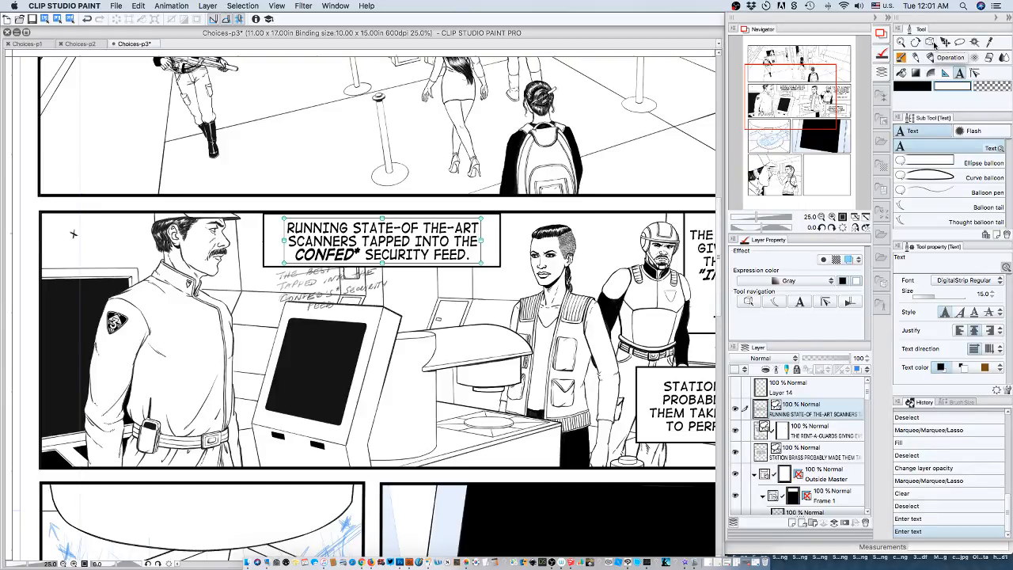
# Select the caption balloon with the Object tool and enlarge its box slightly in height and width around the text.
pyautogui.click(754, 301)
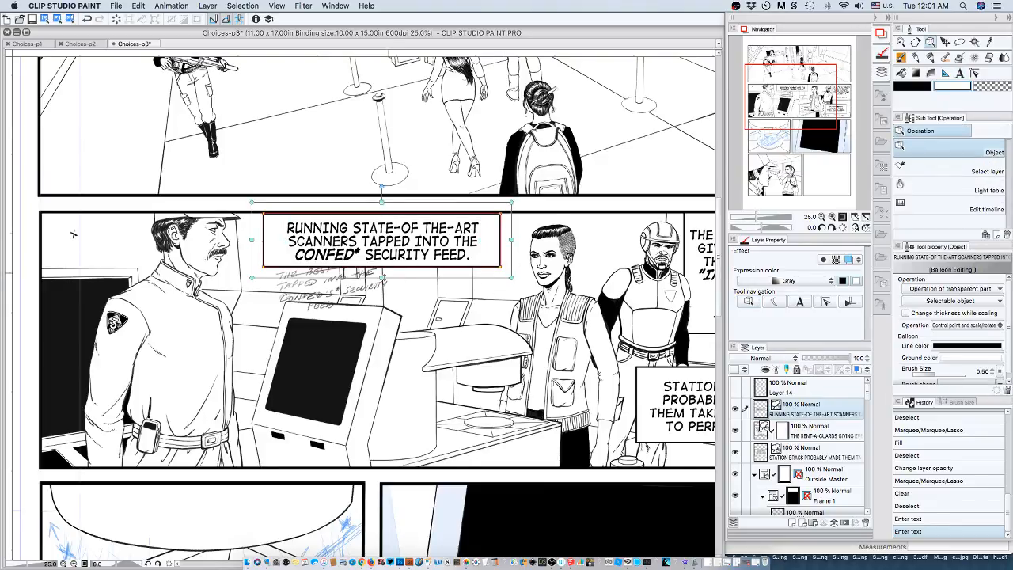
pyautogui.moveTo(382, 277); pyautogui.dragTo(382, 281)
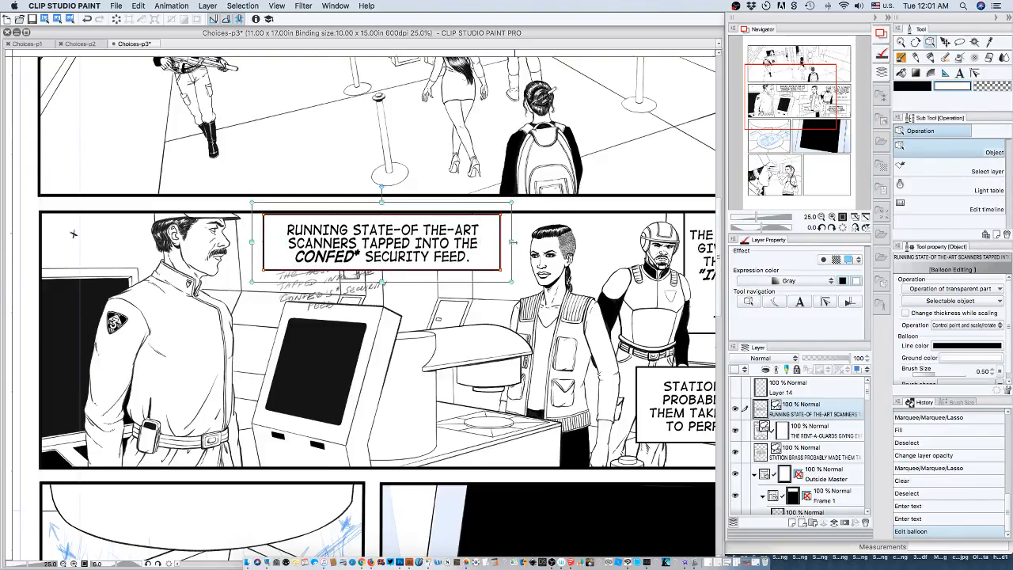
pyautogui.moveTo(512, 241); pyautogui.dragTo(514, 241)
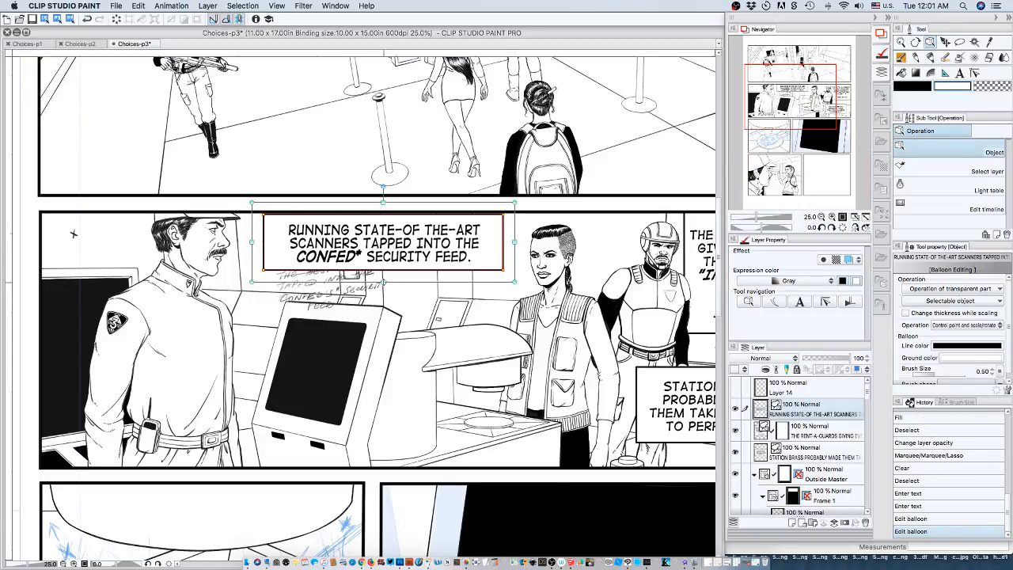
pyautogui.moveTo(383, 282); pyautogui.dragTo(384, 286)
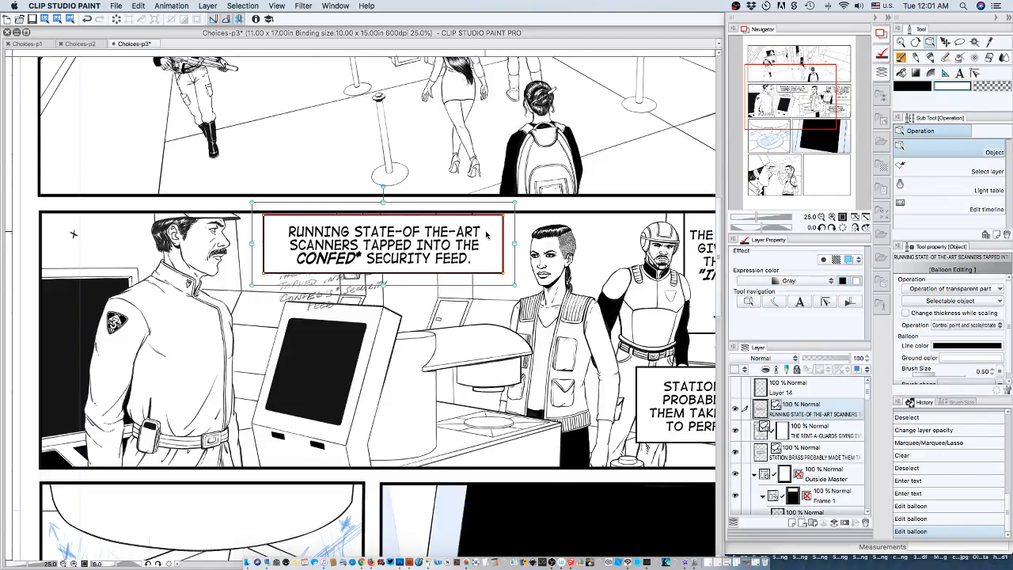
# Nudge the caption balloon down and slightly left so it sits just below the second panel's upper border, between the guard and the woman.
pyautogui.press('Down')
pyautogui.press('Down')
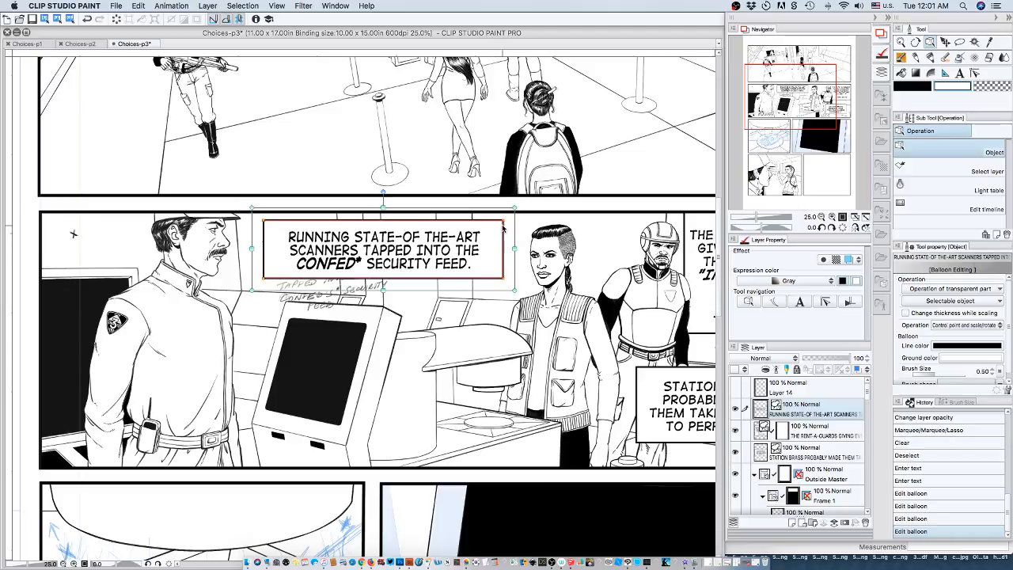
pyautogui.press('Down')
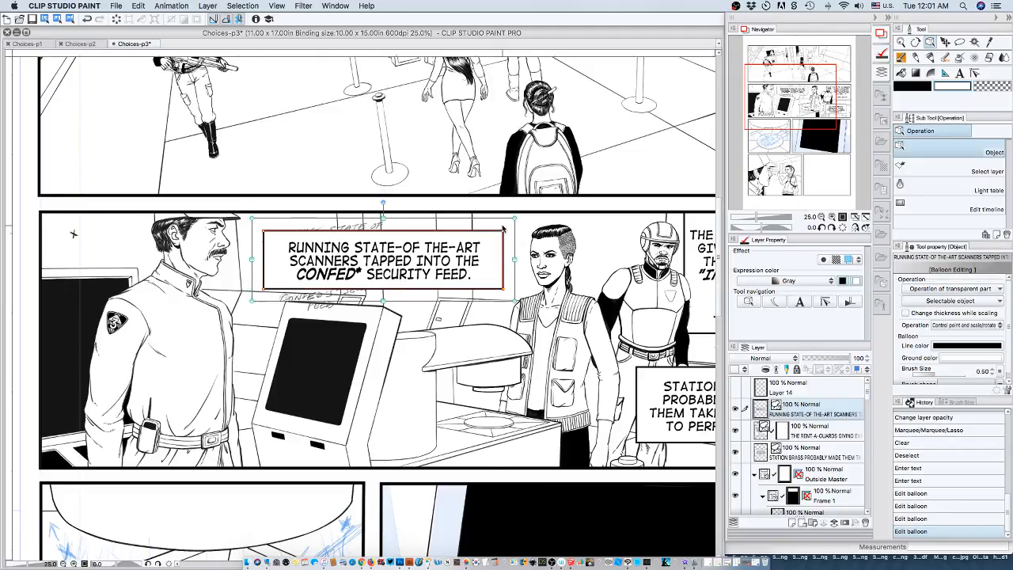
pyautogui.press('Left')
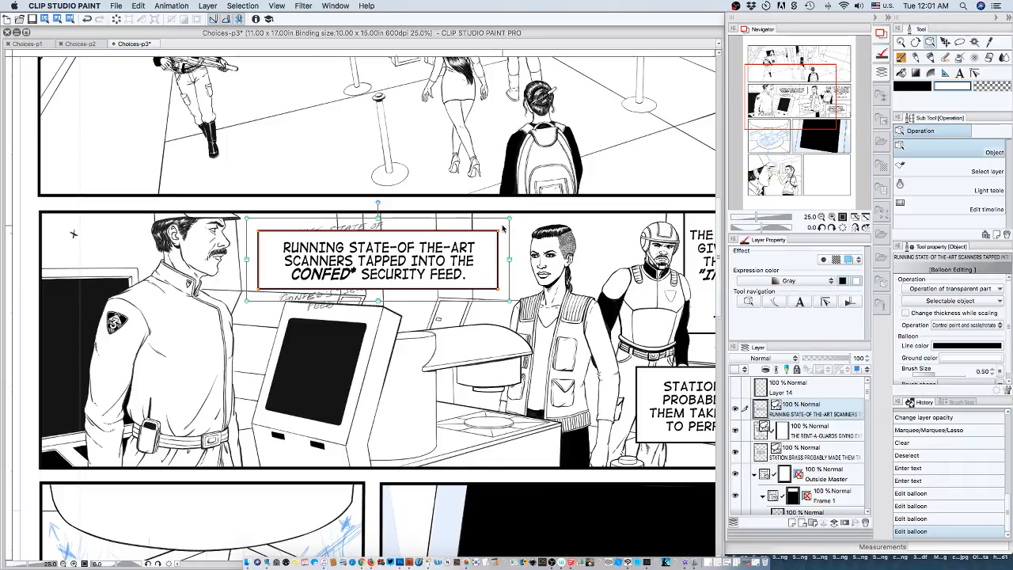
pyautogui.press('Up')
pyautogui.press('Up')
pyautogui.press('Up')
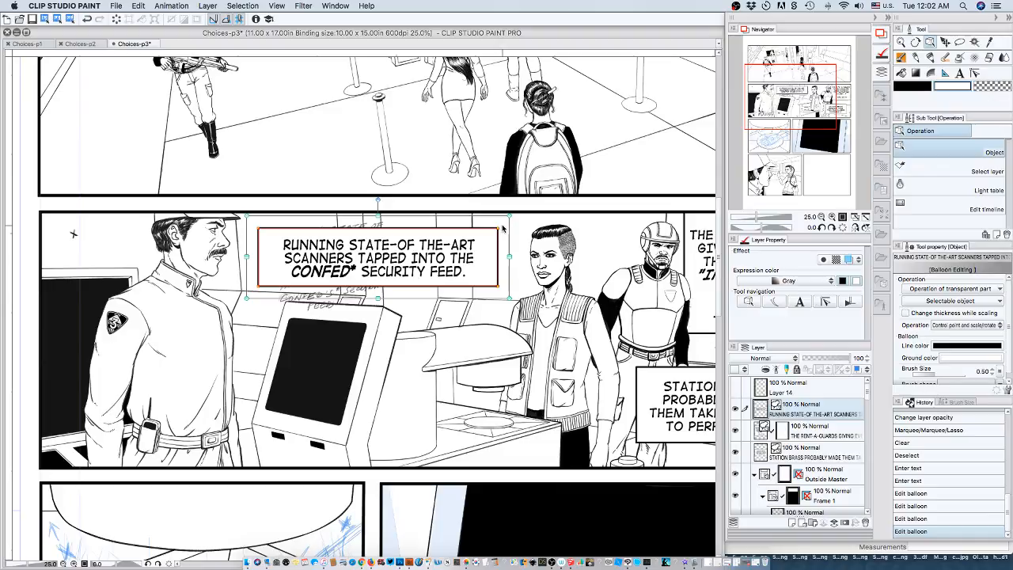
pyautogui.press('Up')
pyautogui.press('Up')
pyautogui.press('Up')
pyautogui.press('Up')
pyautogui.press('Up')
pyautogui.press('Up')
pyautogui.press('Up')
pyautogui.press('Up')
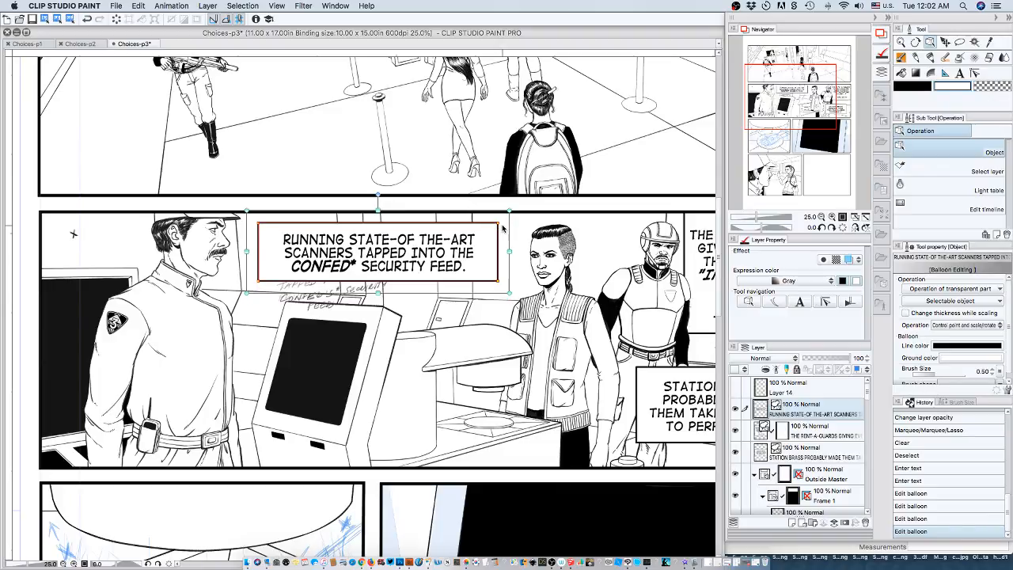
# Hide Layer 9, which holds the handwritten rough lettering in the second panel.
pyautogui.click(864, 387)
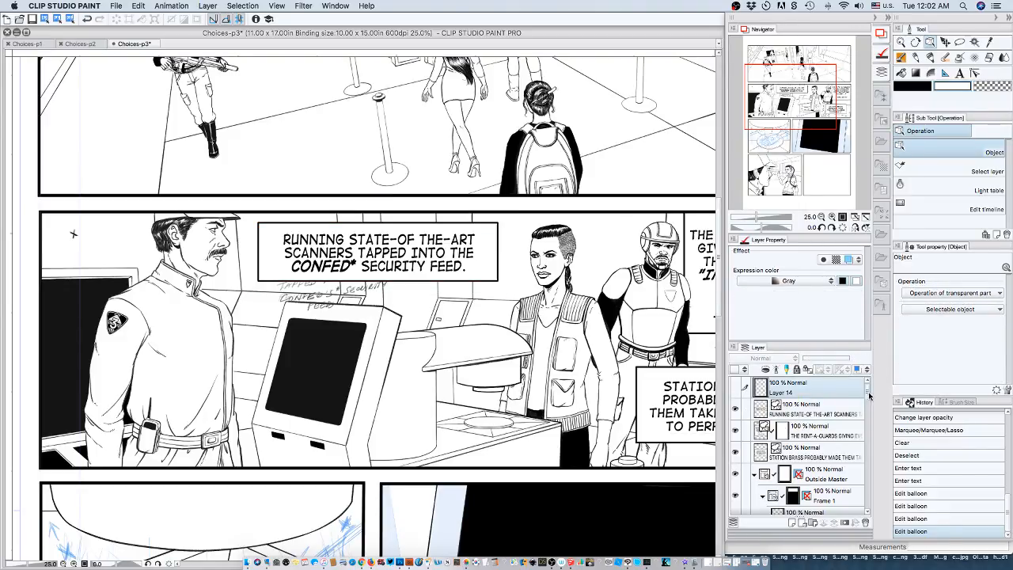
pyautogui.moveTo(869, 396); pyautogui.dragTo(877, 447)
pyautogui.click(735, 438)
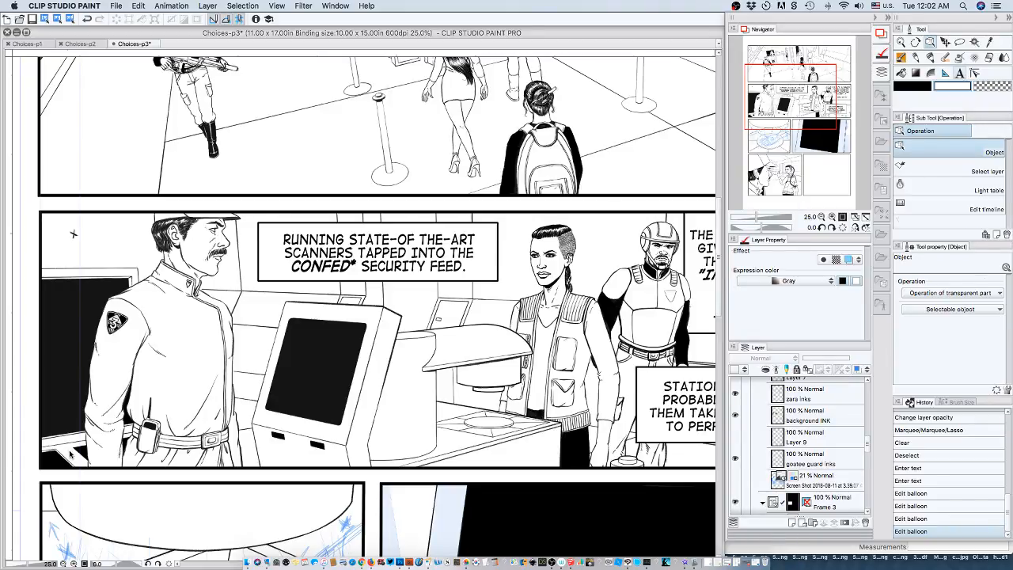
# Start a new footnote text at the second panel's lower-left corner reading "CONFED IS SHORT FOR THE".
pyautogui.press('t')
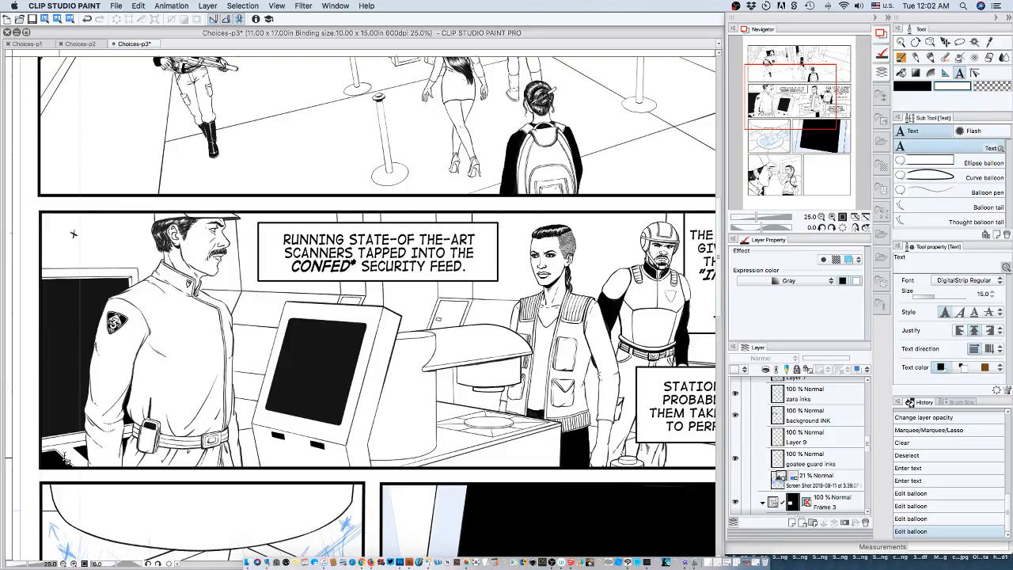
pyautogui.click(66, 460)
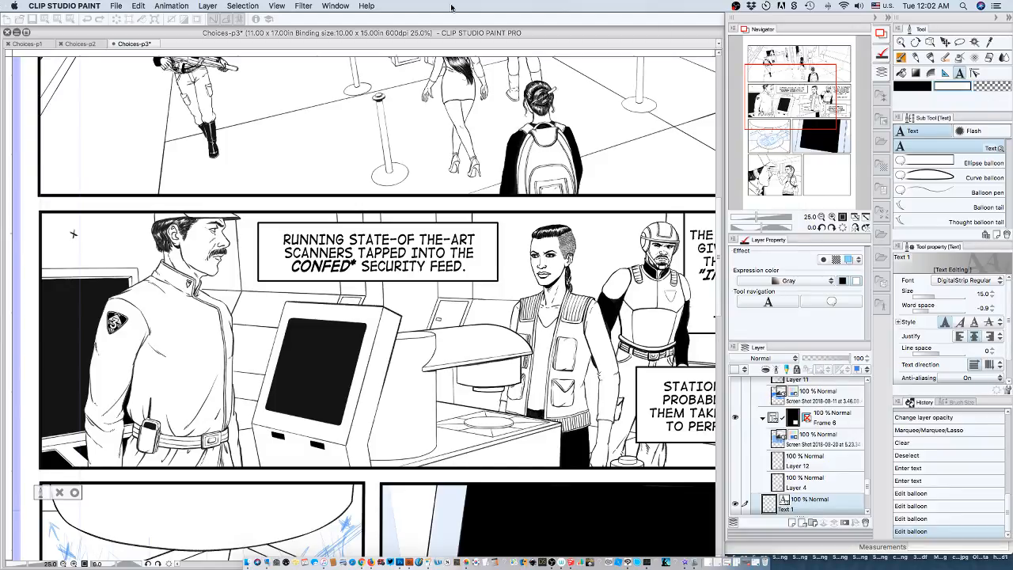
pyautogui.press('super+Tab')
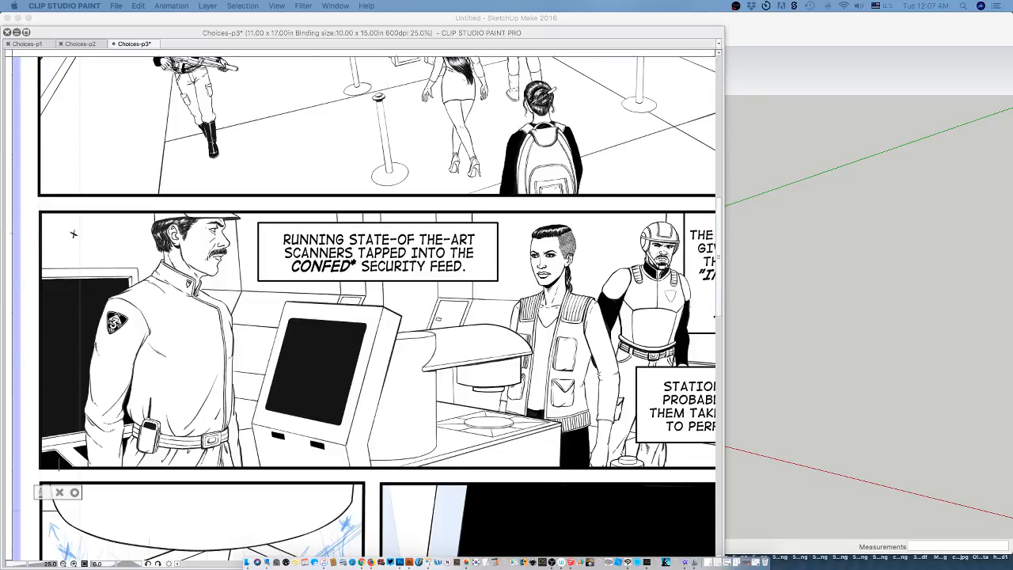
pyautogui.click(60, 465)
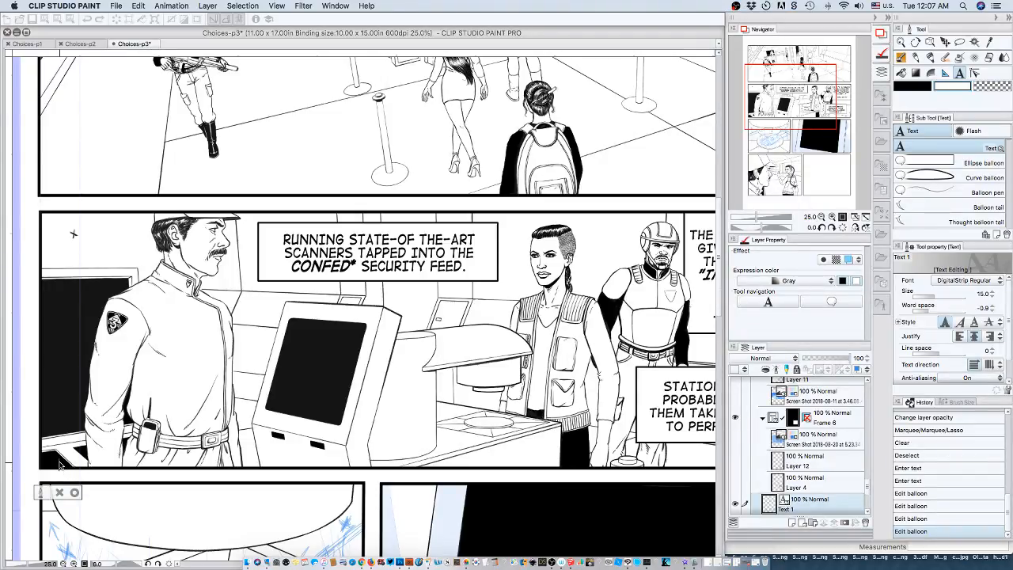
pyautogui.write('CONFED IS')
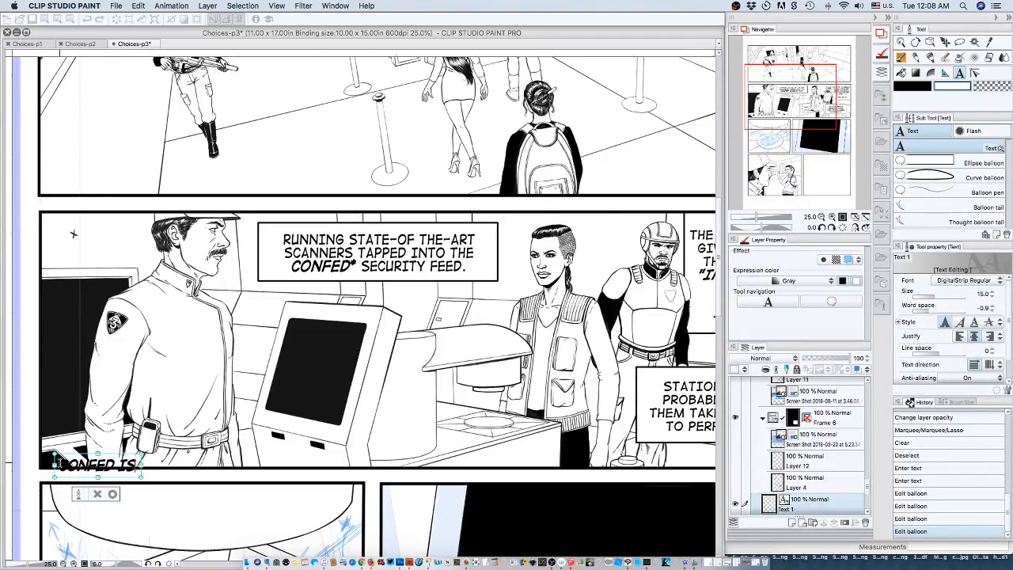
pyautogui.write(' SHORT')
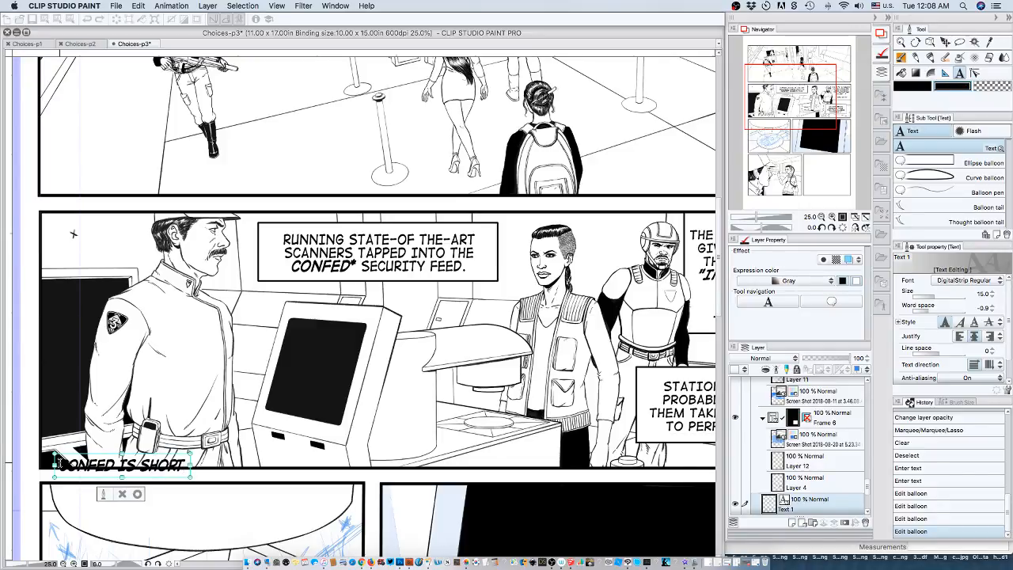
pyautogui.write(' FOR')
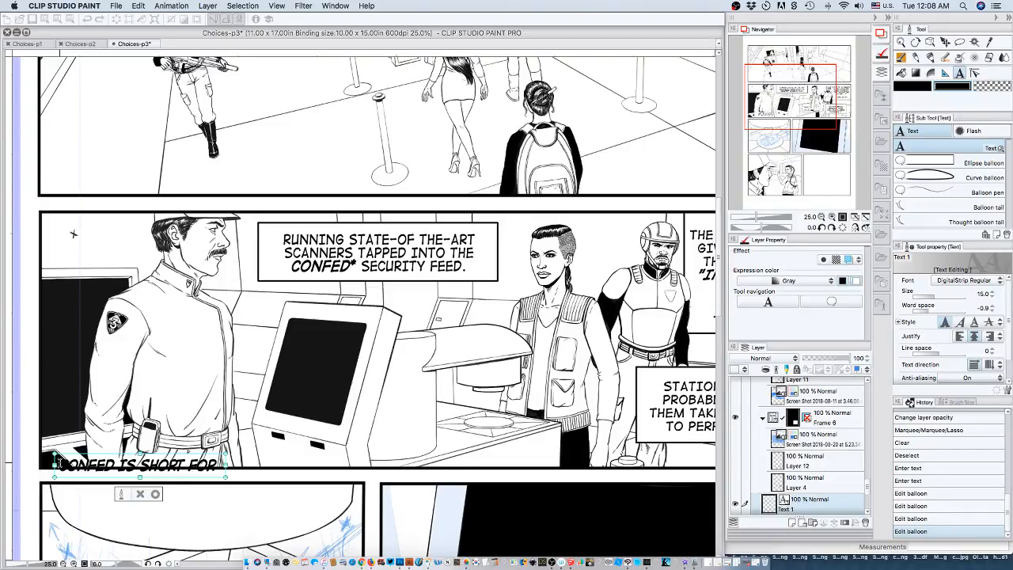
pyautogui.write('THE')
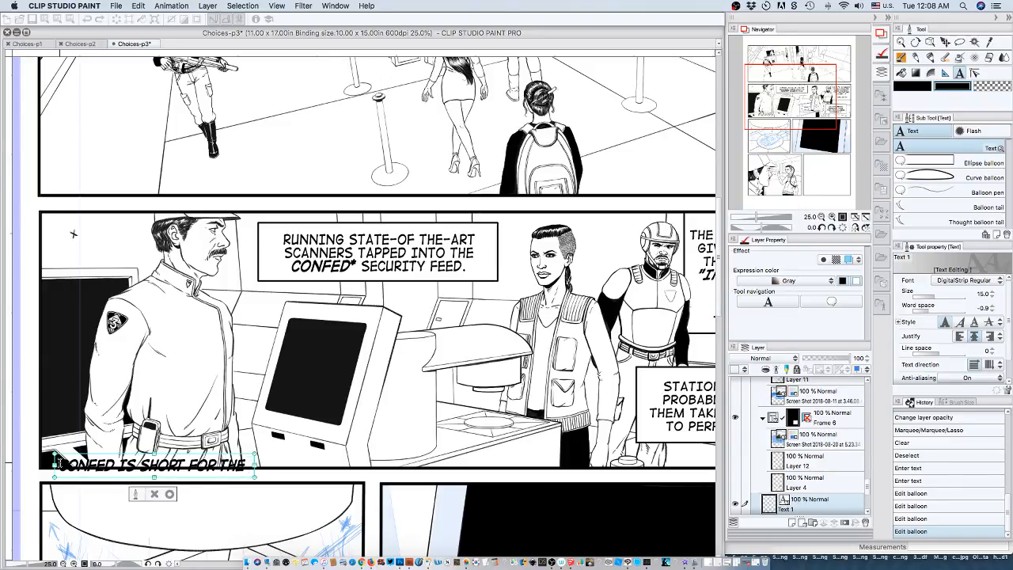
# Replace the word "SHORT" in the footnote with "SLANG" and return to the end of the line.
pyautogui.doubleClick(166, 467)
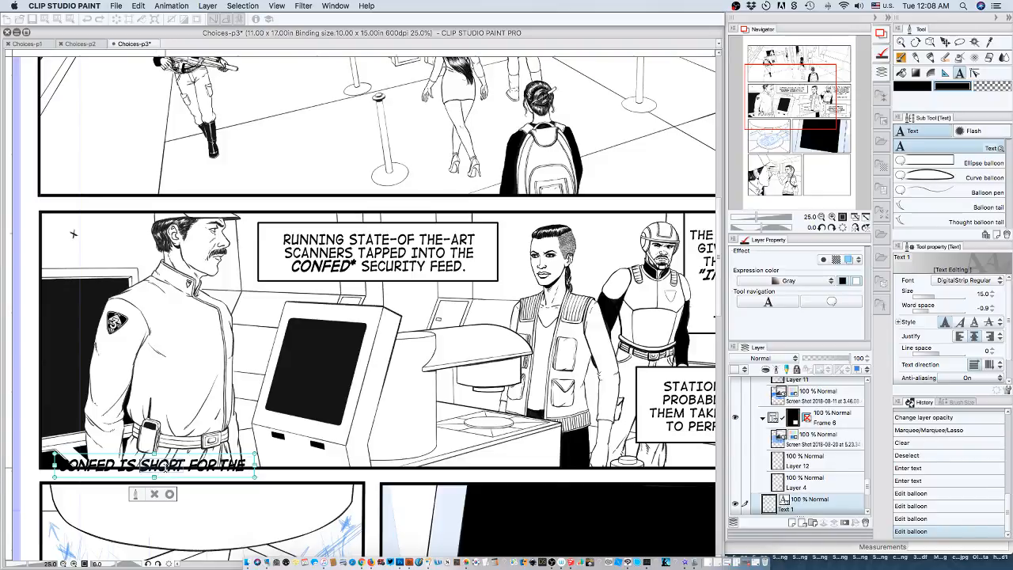
pyautogui.write('SLANG')
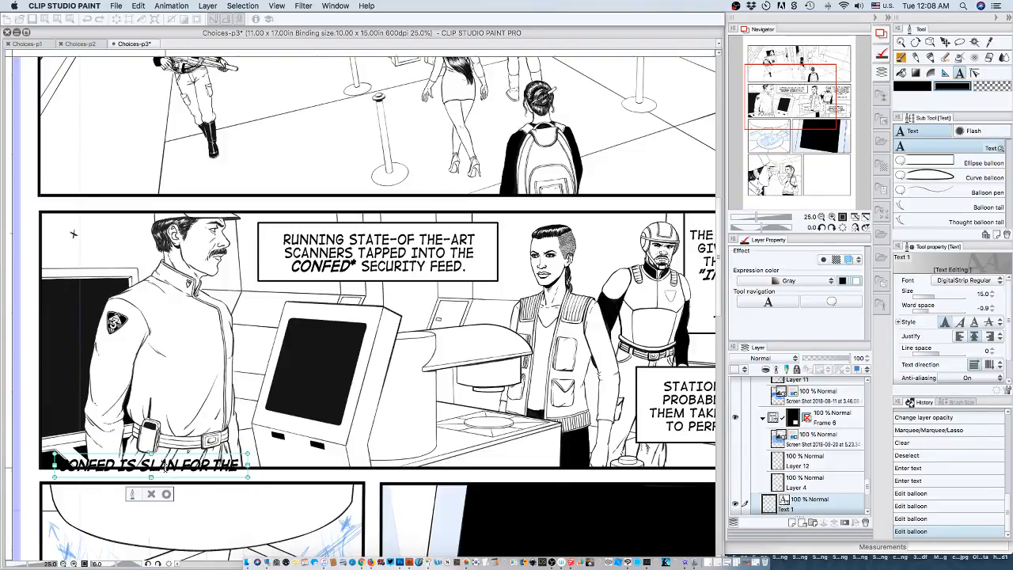
pyautogui.press('Right')
pyautogui.press('Right')
pyautogui.press('Right')
pyautogui.press('Right')
pyautogui.press('Right')
pyautogui.press('Right')
pyautogui.press('Right')
pyautogui.press('Right')
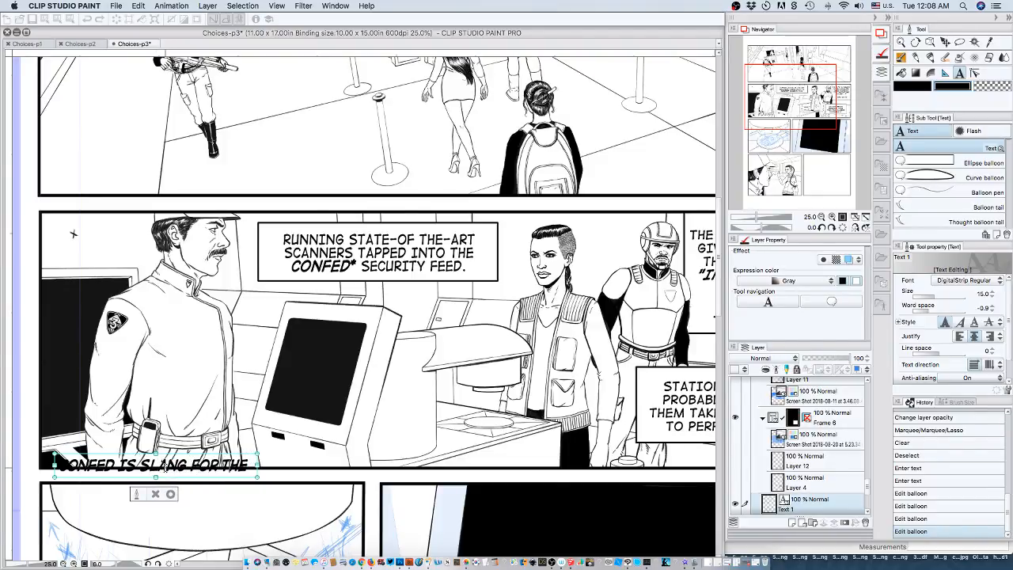
# Complete the footnote text with "GALACTIC CONFEDERATION." after "CONFED IS SLANG FOR THE".
pyautogui.write('G')
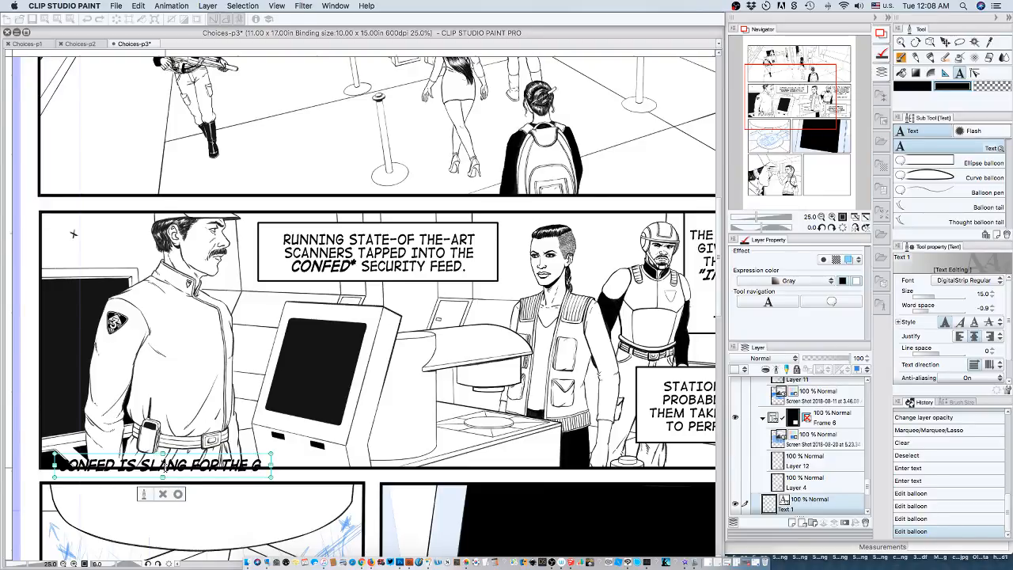
pyautogui.write('ALACTIC')
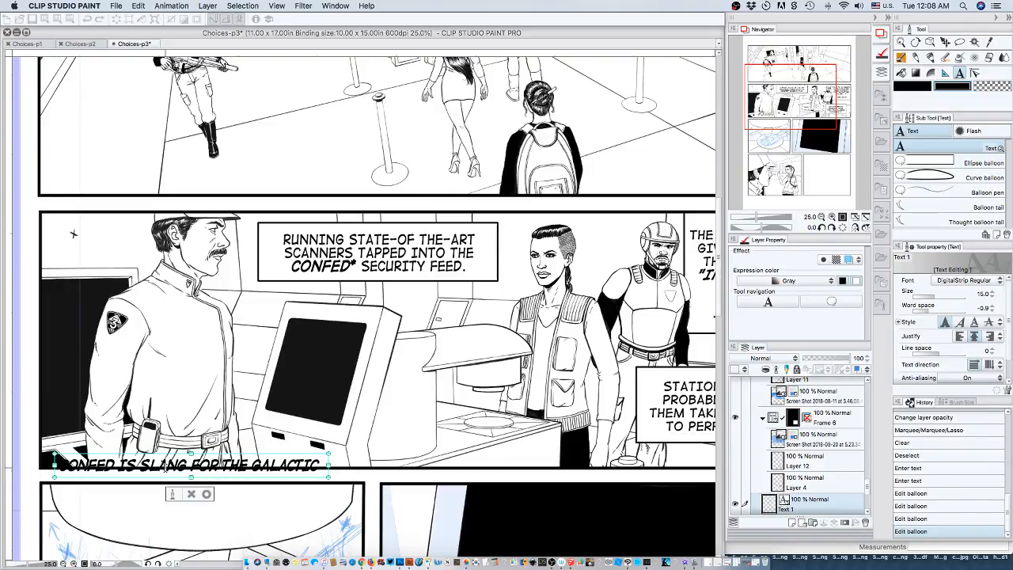
pyautogui.write(' CONFEDER')
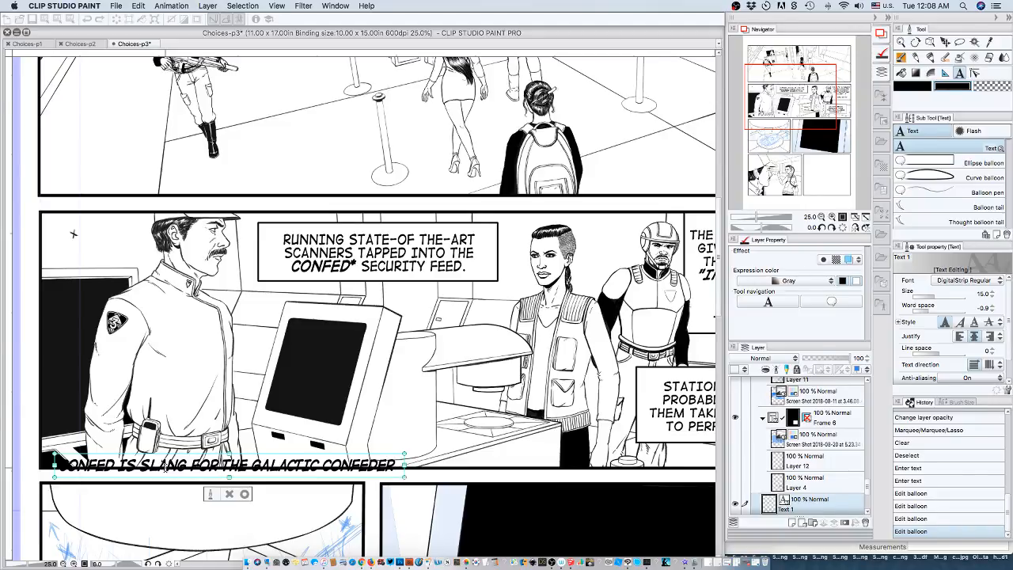
pyautogui.write('ATION')
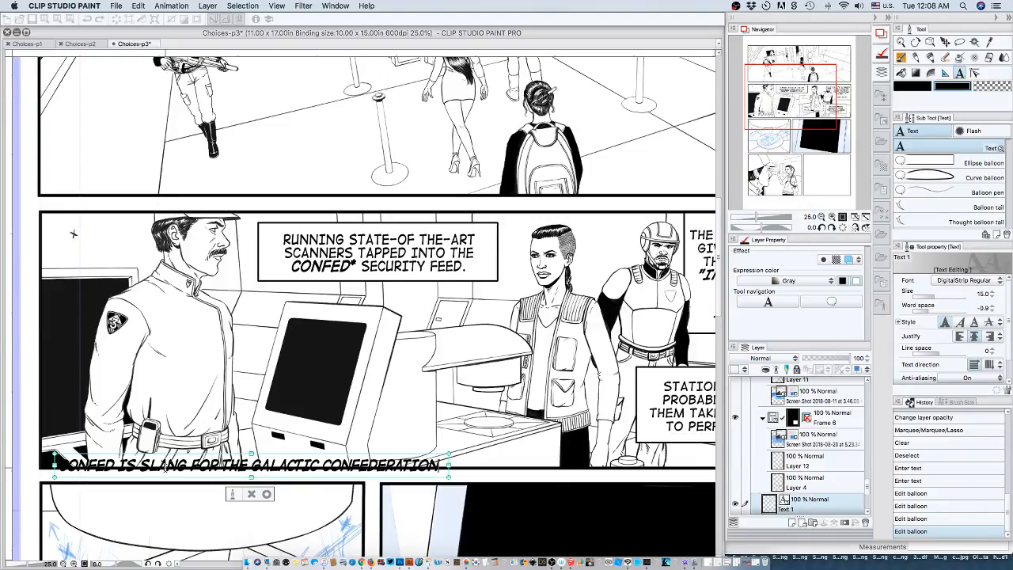
pyautogui.write('.')
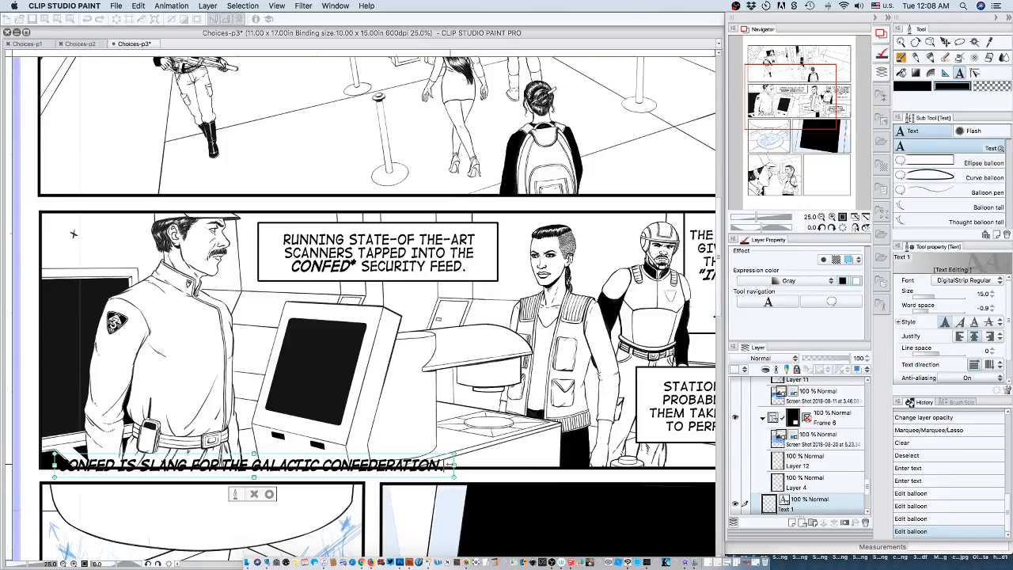
# Reduce the whole footnote text to size 13 and frame it with a rectangular balloon at the second panel's lower-left corner.
pyautogui.moveTo(446, 466); pyautogui.dragTo(45, 463)
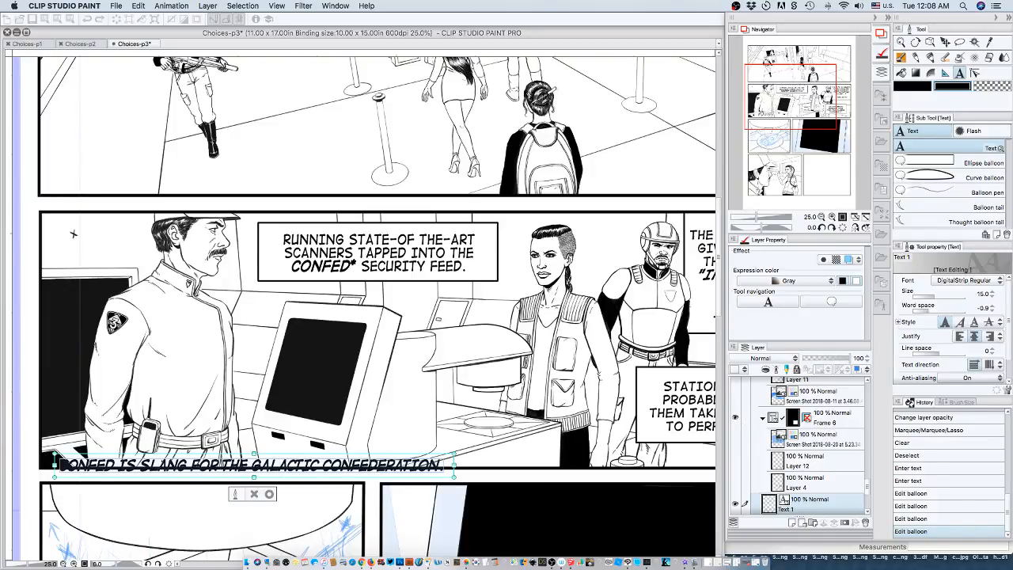
pyautogui.click(992, 297)
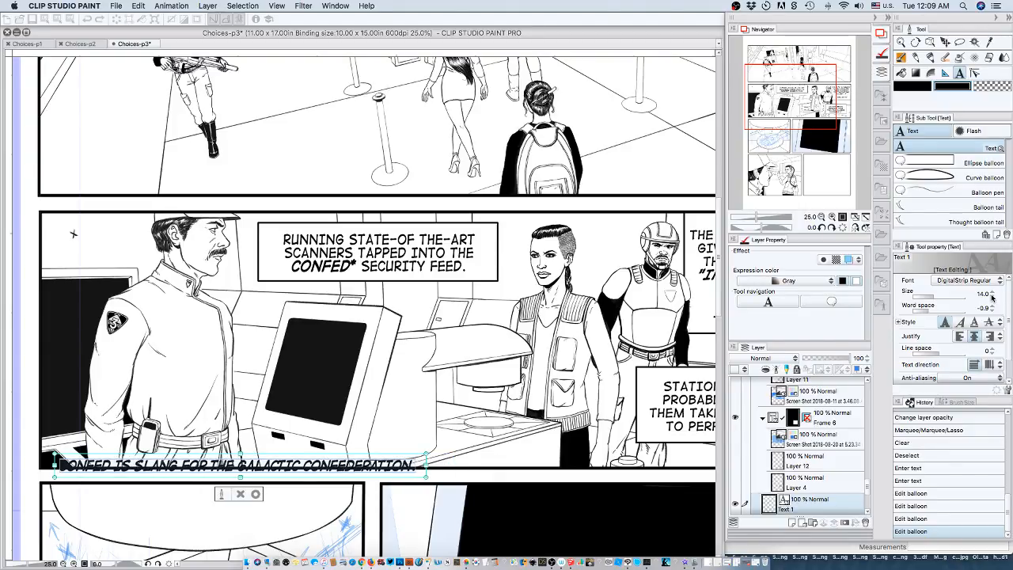
pyautogui.click(992, 296)
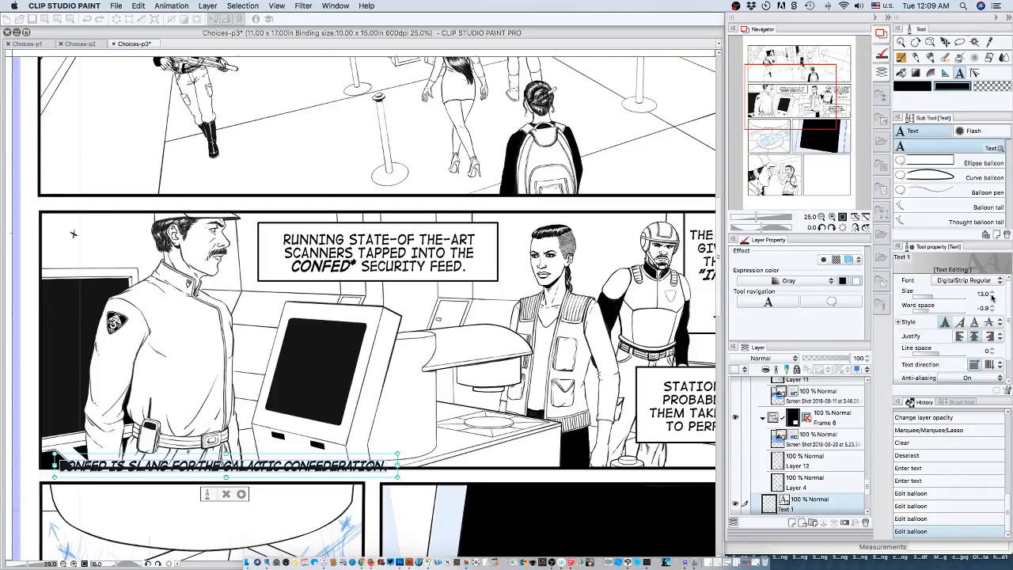
pyautogui.press('BackSpace')
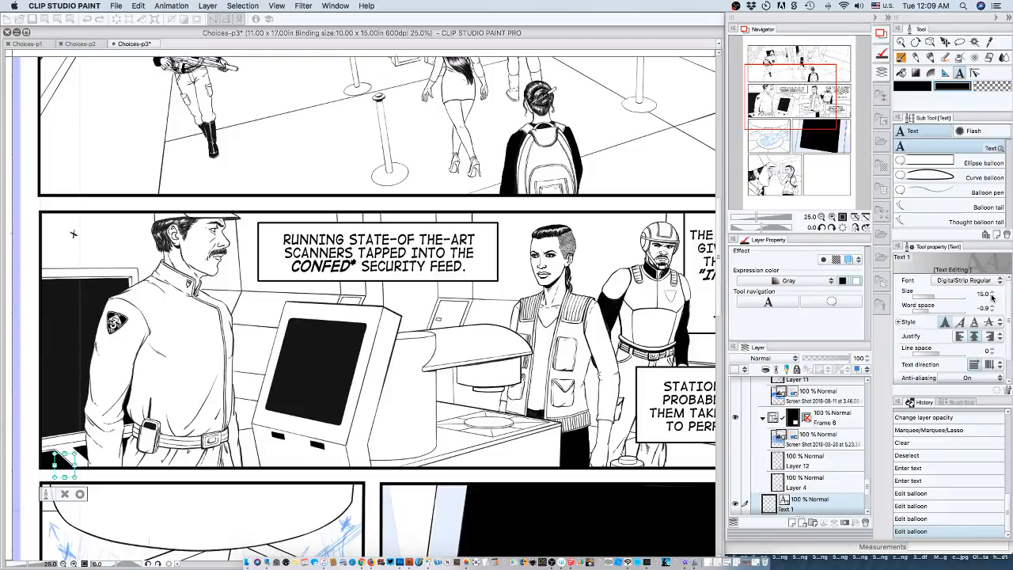
pyautogui.press('super+z')
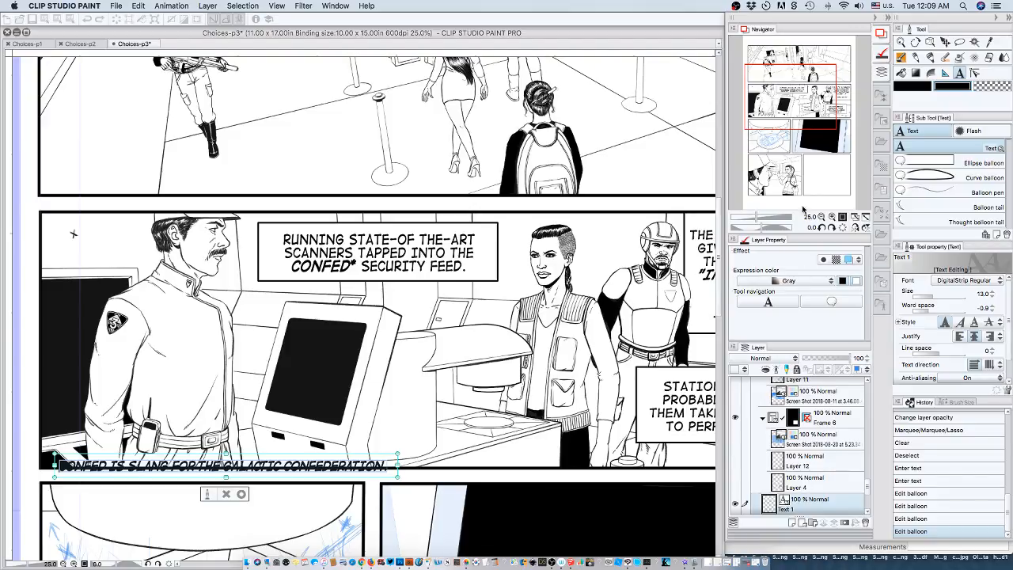
pyautogui.click(932, 161)
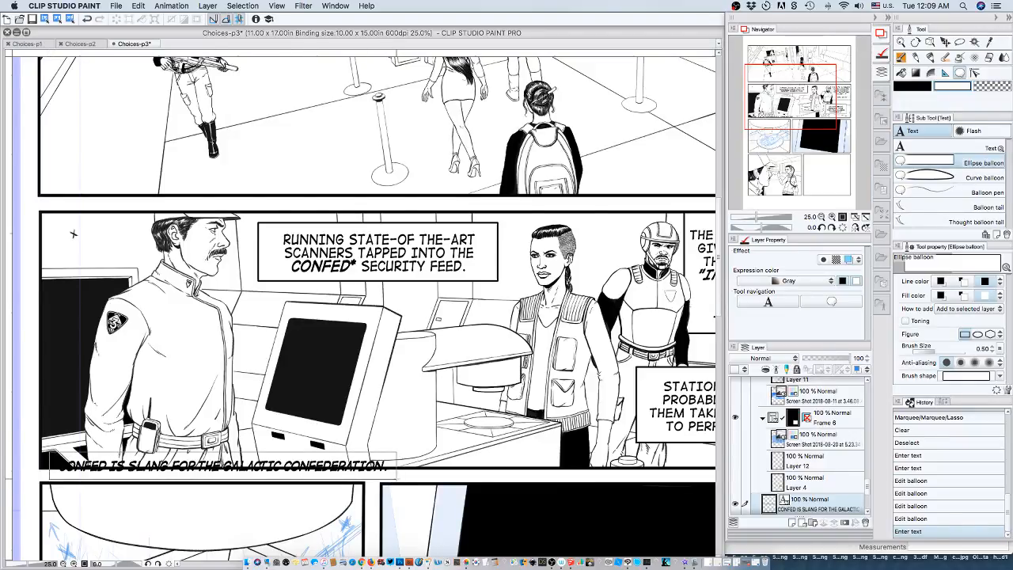
pyautogui.moveTo(49, 452); pyautogui.dragTo(396, 479)
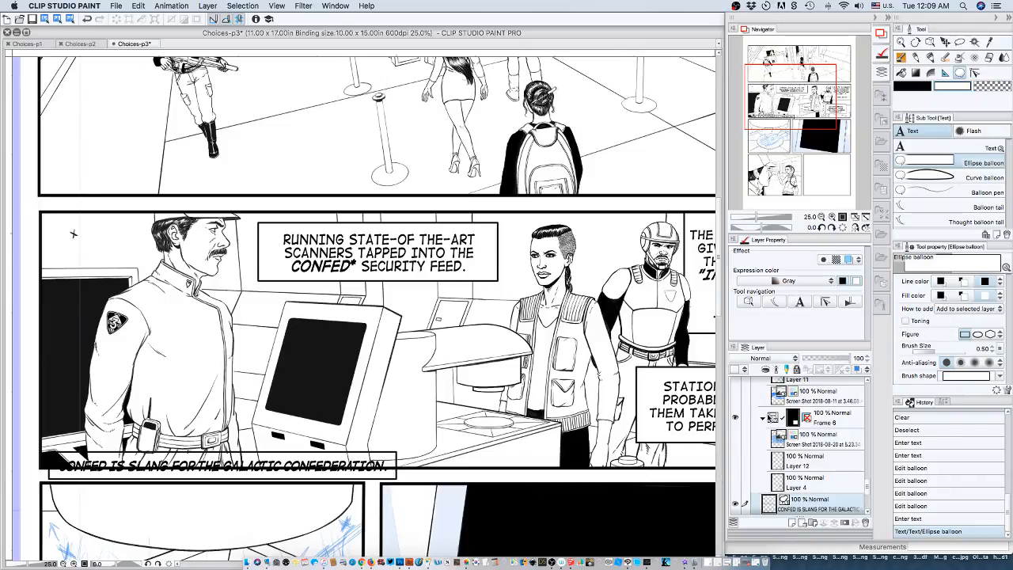
# Collapse the expanded Frame 6, Frame 5, Frame 3, Frame 2 and Frame 1 folders in the layer list.
pyautogui.click(762, 420)
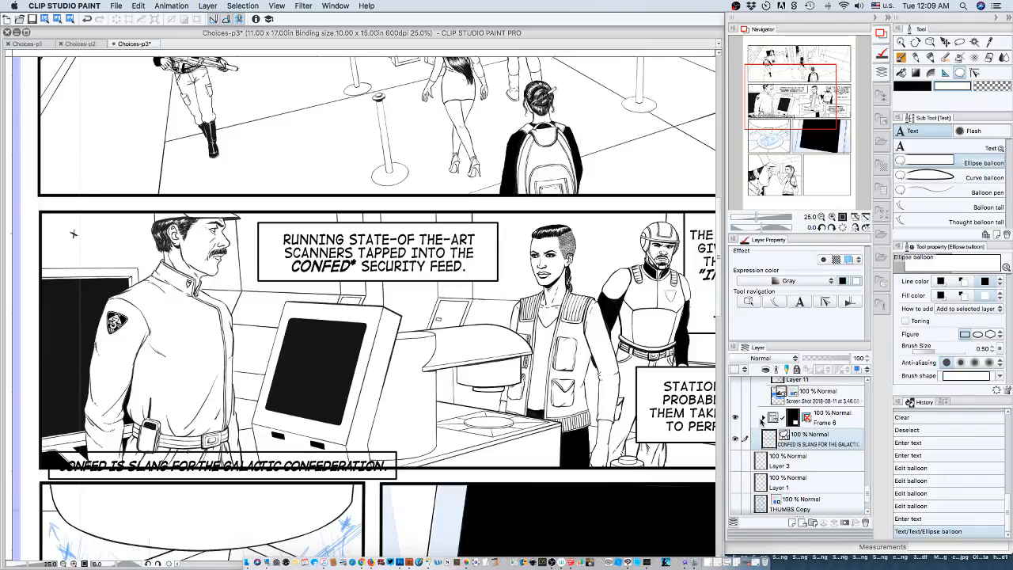
pyautogui.scroll(2, 815, 455)
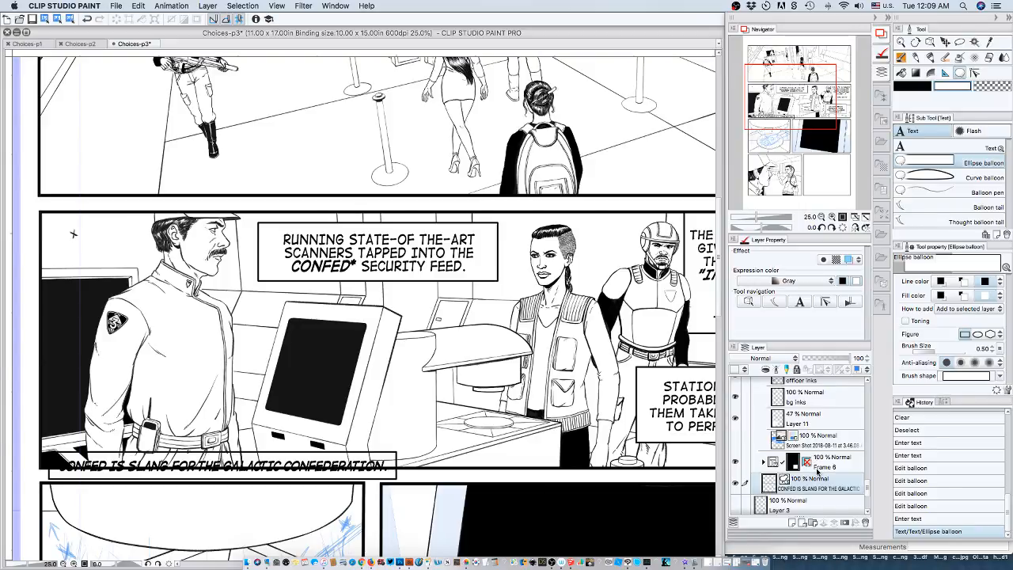
pyautogui.scroll(1, 826, 445)
pyautogui.scroll(3, 826, 444)
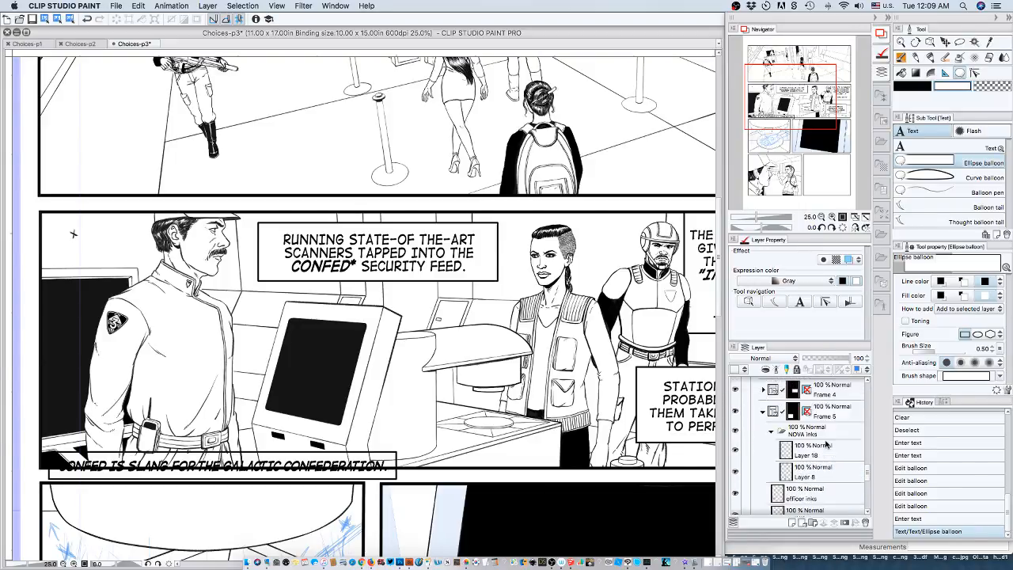
pyautogui.click(763, 440)
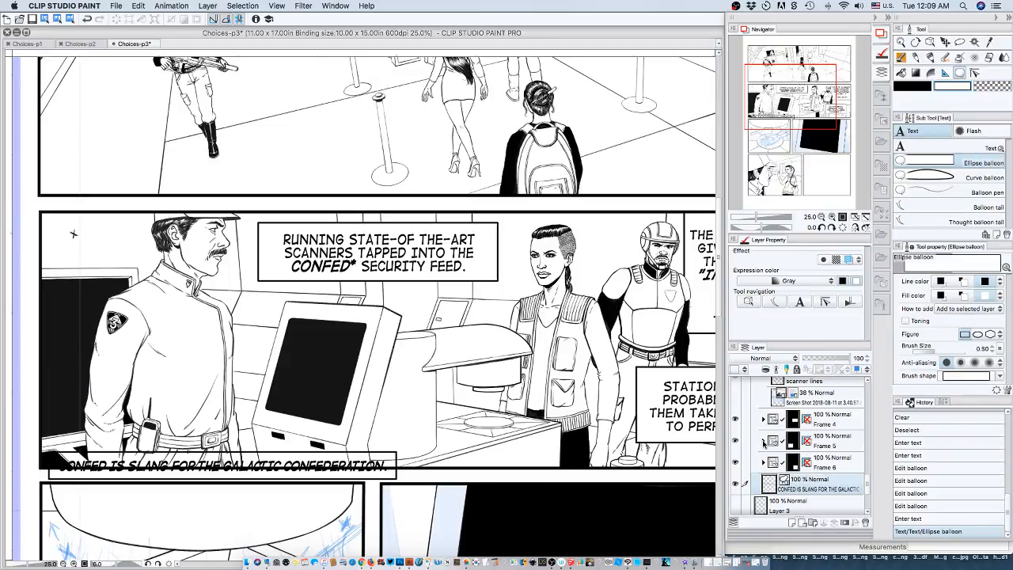
pyautogui.scroll(3, 810, 431)
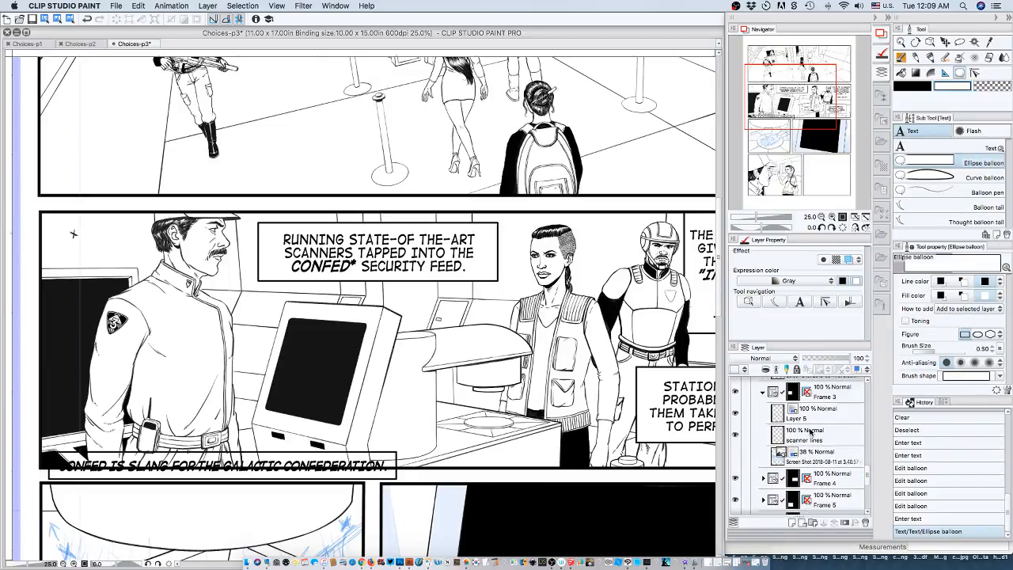
pyautogui.click(764, 392)
pyautogui.scroll(5, 805, 413)
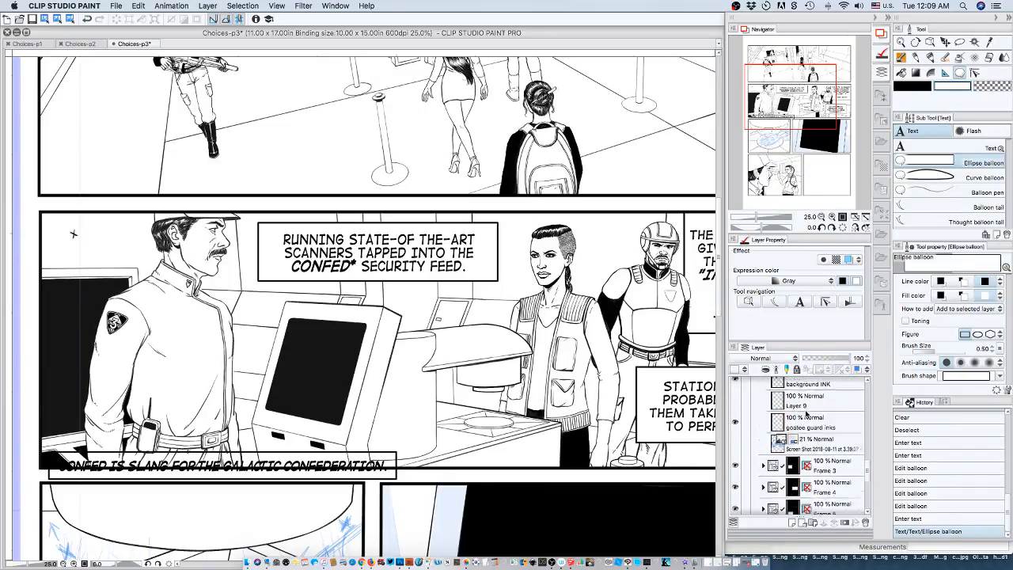
pyautogui.scroll(2, 805, 413)
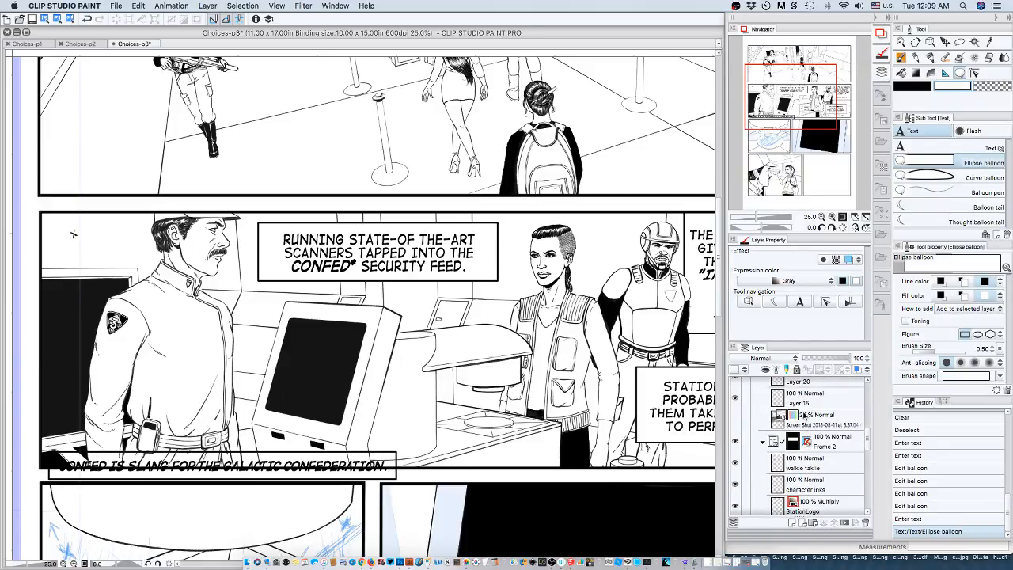
pyautogui.click(763, 443)
pyautogui.scroll(6, 805, 443)
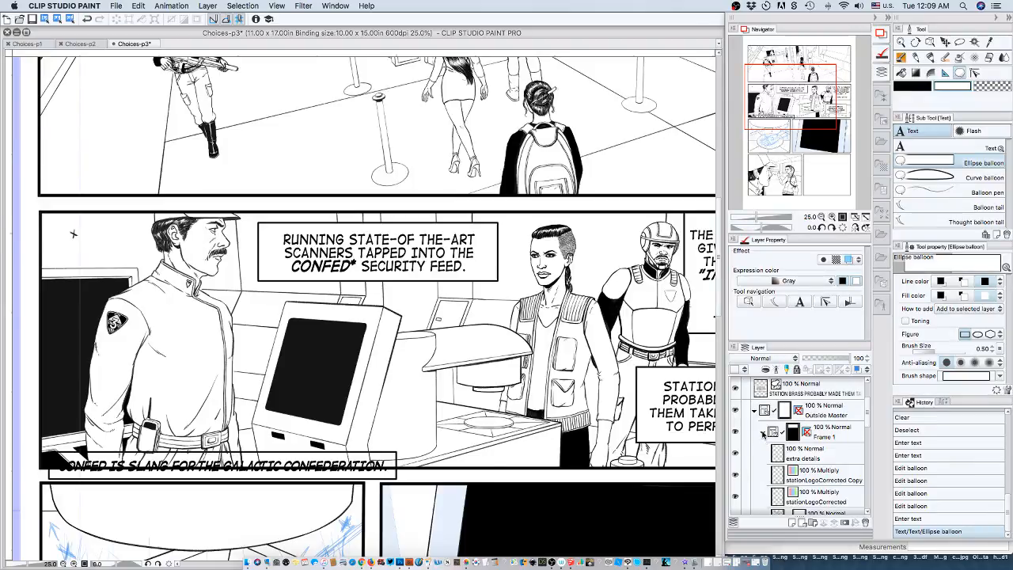
pyautogui.click(764, 431)
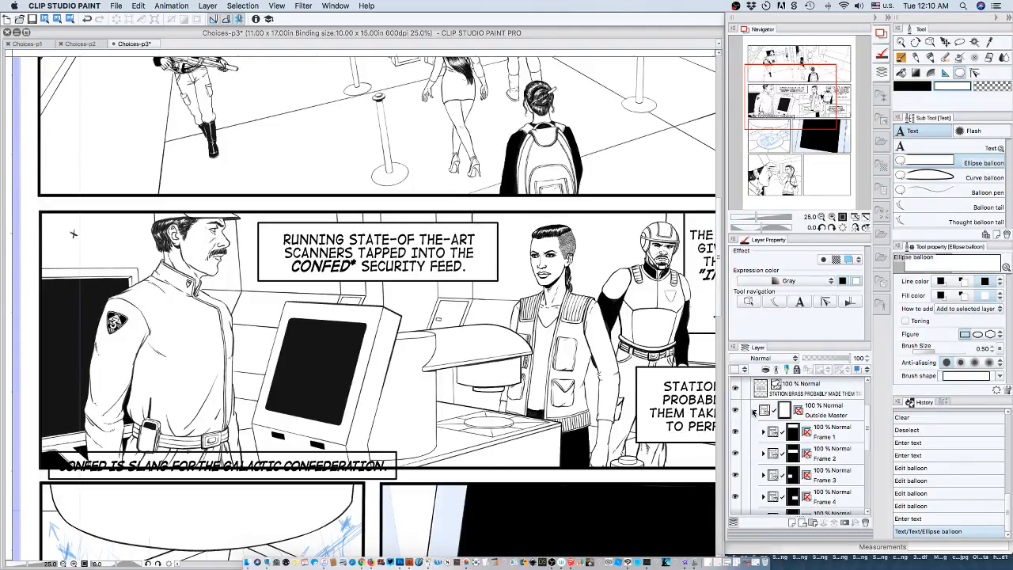
# Move the footnote balloon layer out of the frame folders to directly above the Outside Master folder.
pyautogui.scroll(-5, 795, 427)
pyautogui.scroll(2, 795, 428)
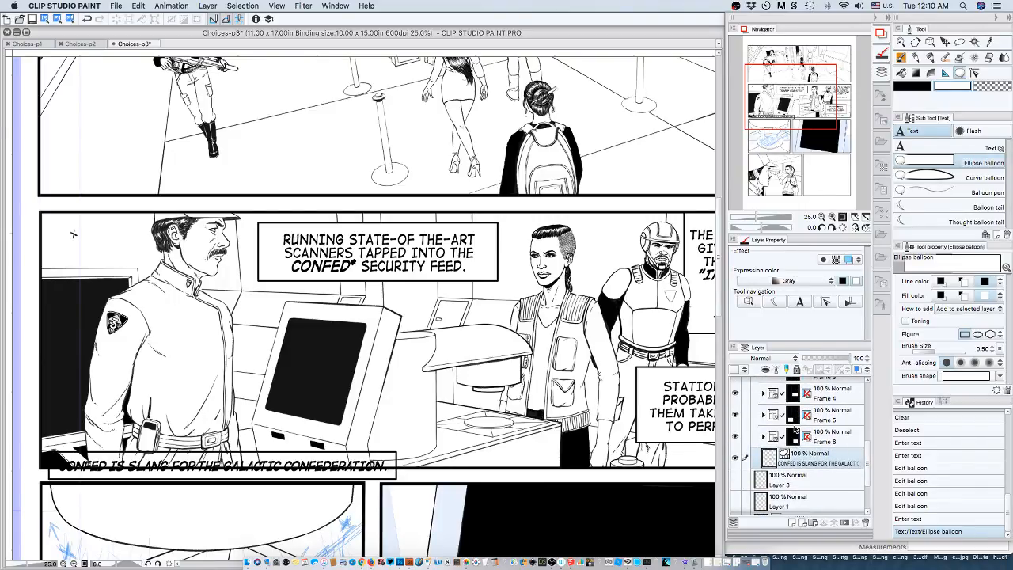
pyautogui.moveTo(812, 491); pyautogui.dragTo(808, 460)
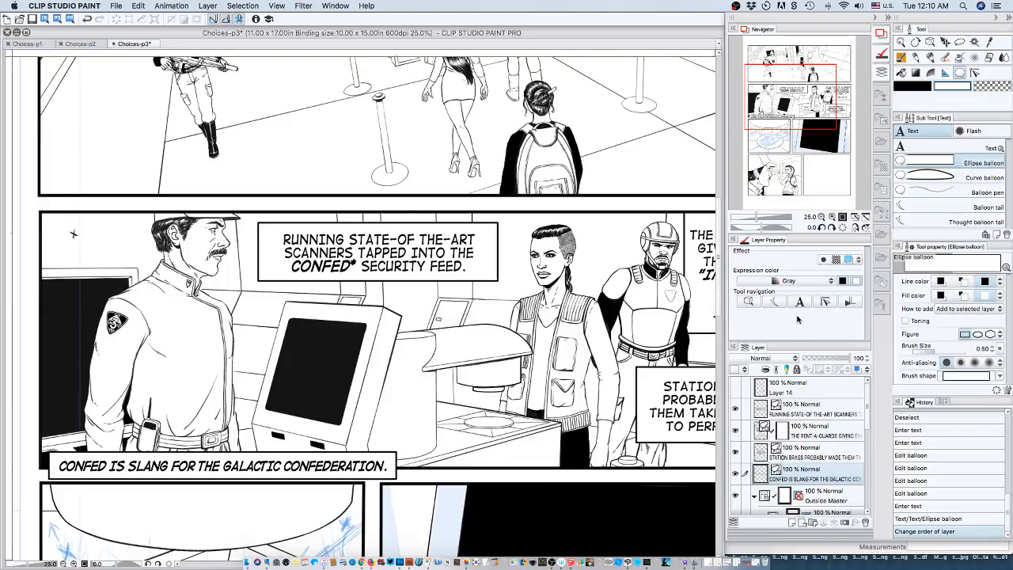
# Insert an asterisk at the start of the footnote, before "CONFED".
pyautogui.press('t')
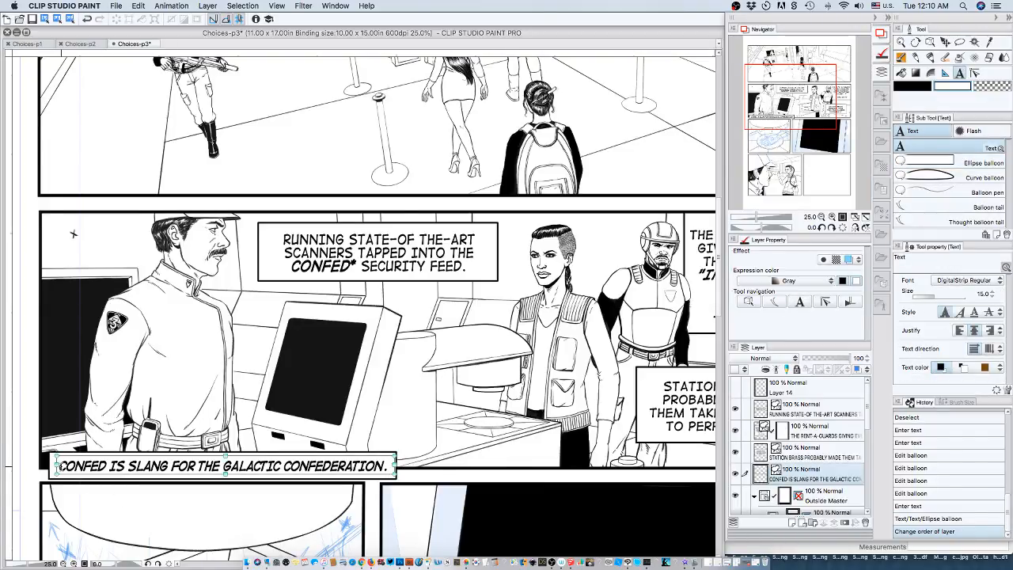
pyautogui.click(60, 466)
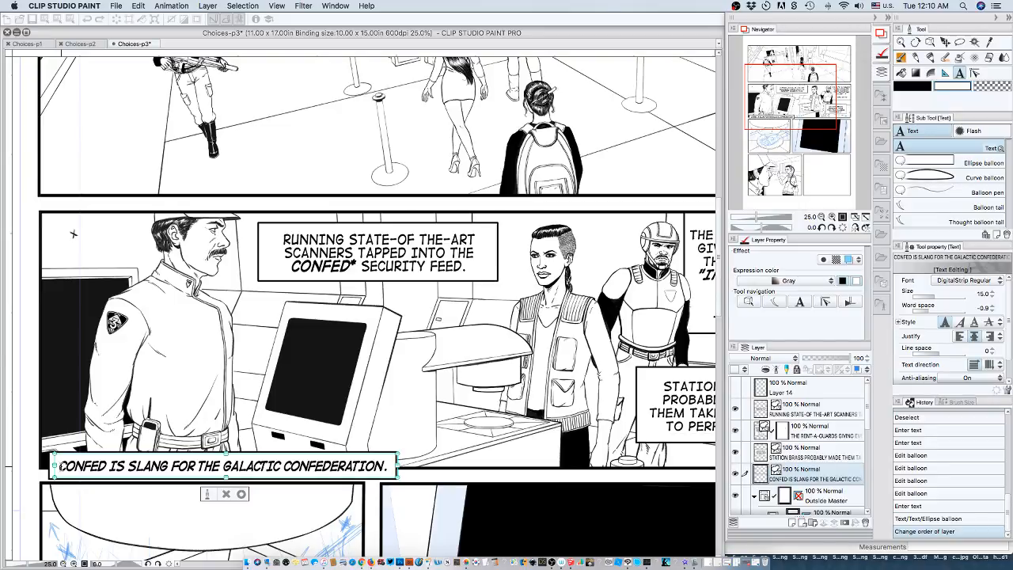
pyautogui.write('*')
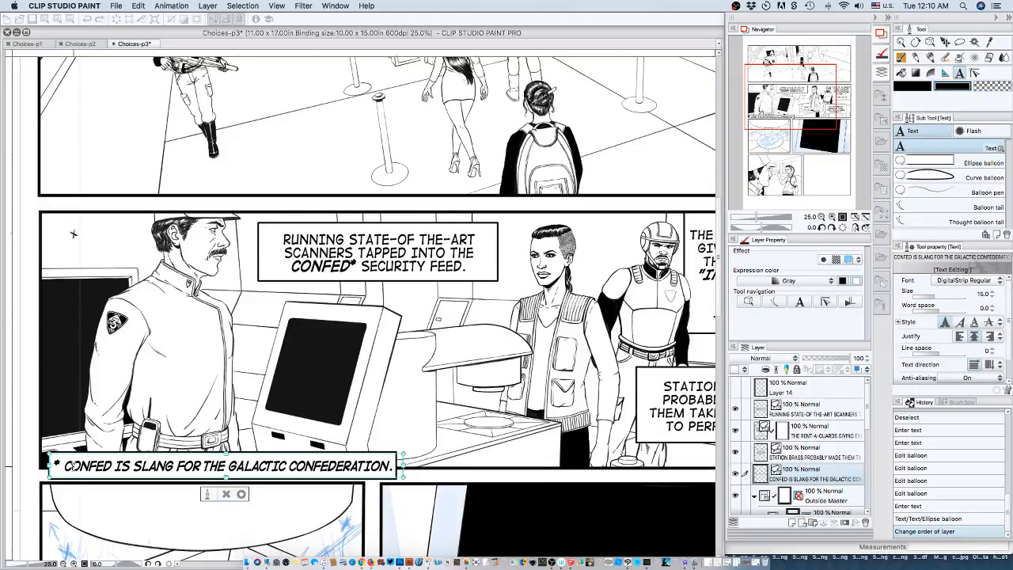
pyautogui.moveTo(65, 466); pyautogui.dragTo(110, 466)
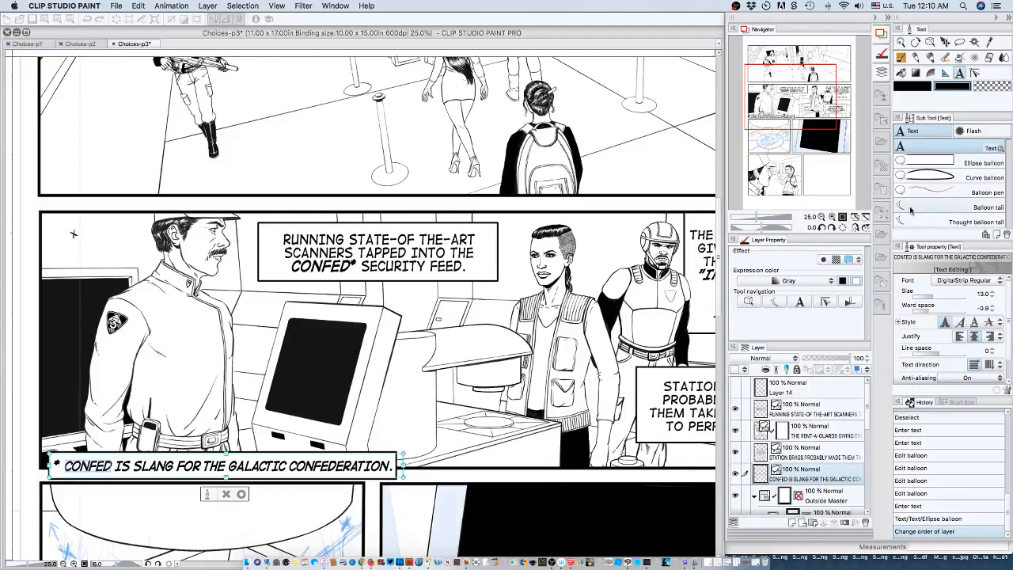
pyautogui.click(947, 322)
pyautogui.click(948, 323)
pyautogui.click(948, 323)
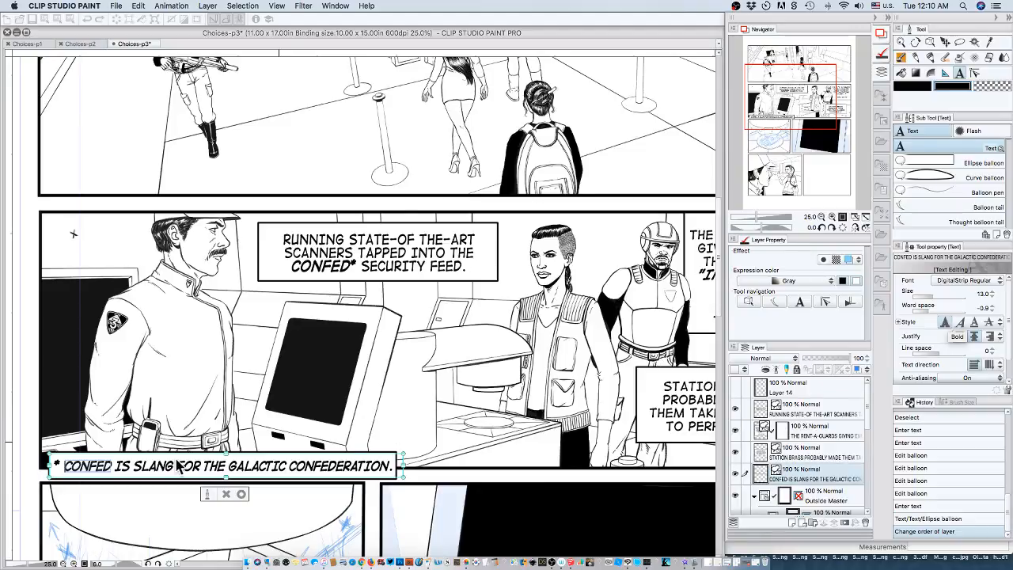
# Remove the bold style from the words "IS SLANG FOR THE" in the footnote.
pyautogui.moveTo(114, 465); pyautogui.dragTo(202, 467)
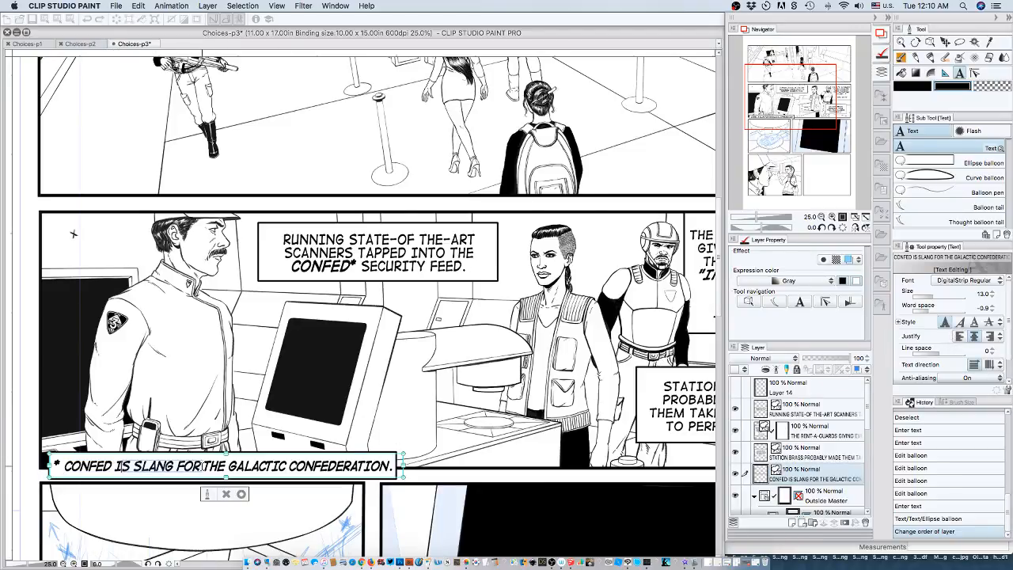
pyautogui.click(125, 466)
pyautogui.moveTo(114, 466); pyautogui.dragTo(224, 466)
pyautogui.click(944, 322)
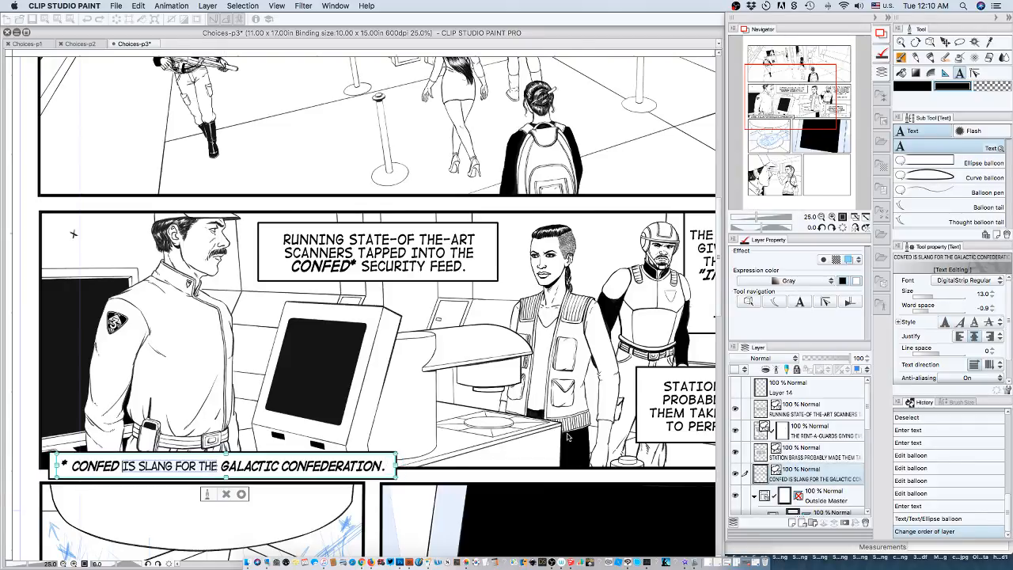
# Enclose "GALACTIC CONFEDERATION." in the footnote in double quotation marks, with the period inside the closing mark.
pyautogui.click(223, 466)
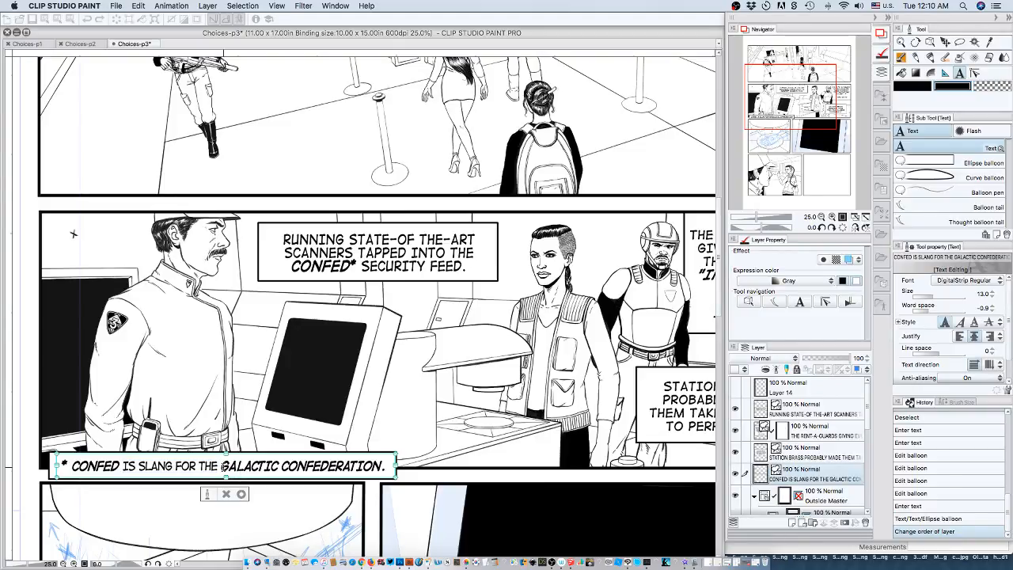
pyautogui.write('"')
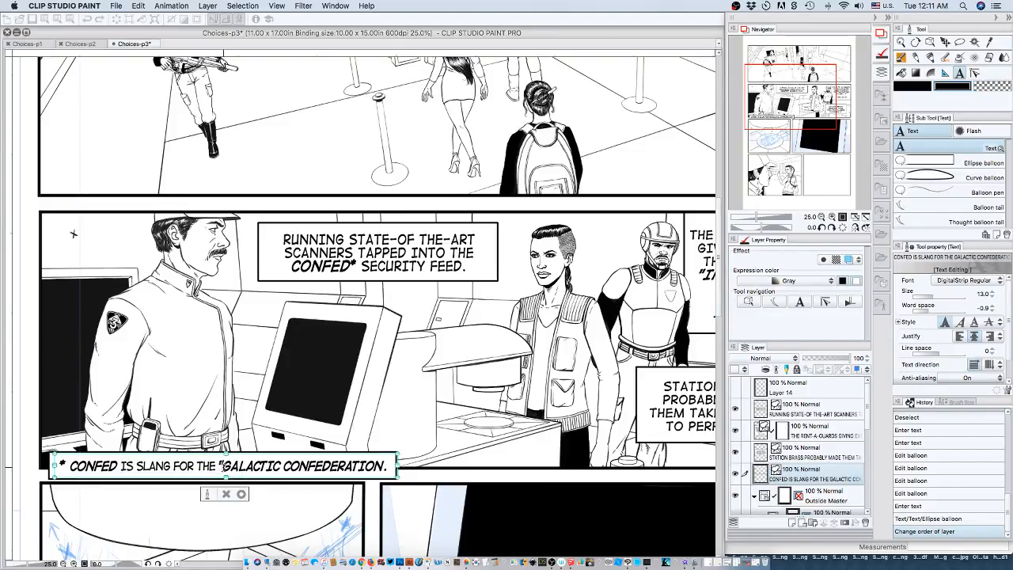
pyautogui.click(386, 466)
pyautogui.write('."')
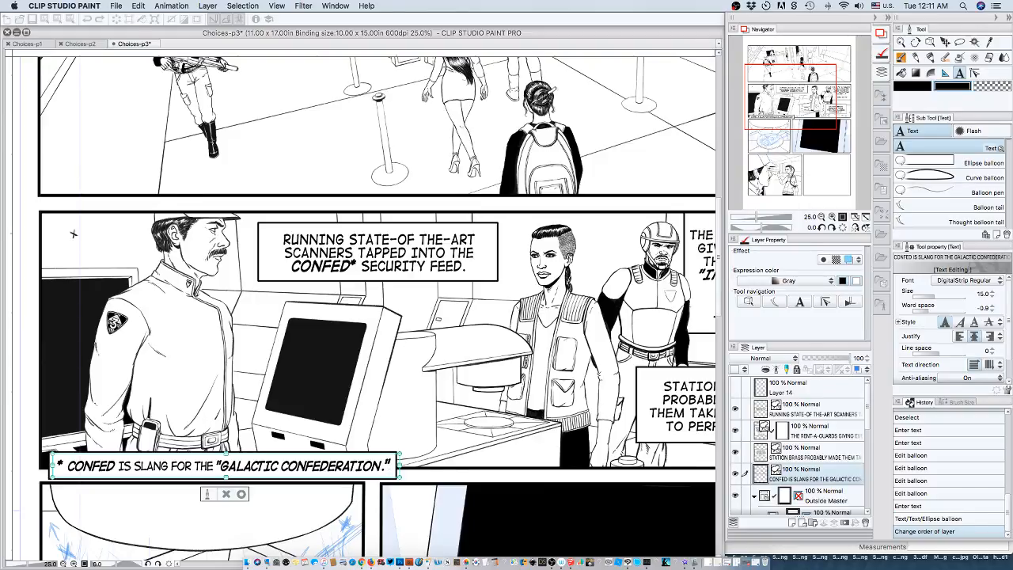
pyautogui.press('Tab')
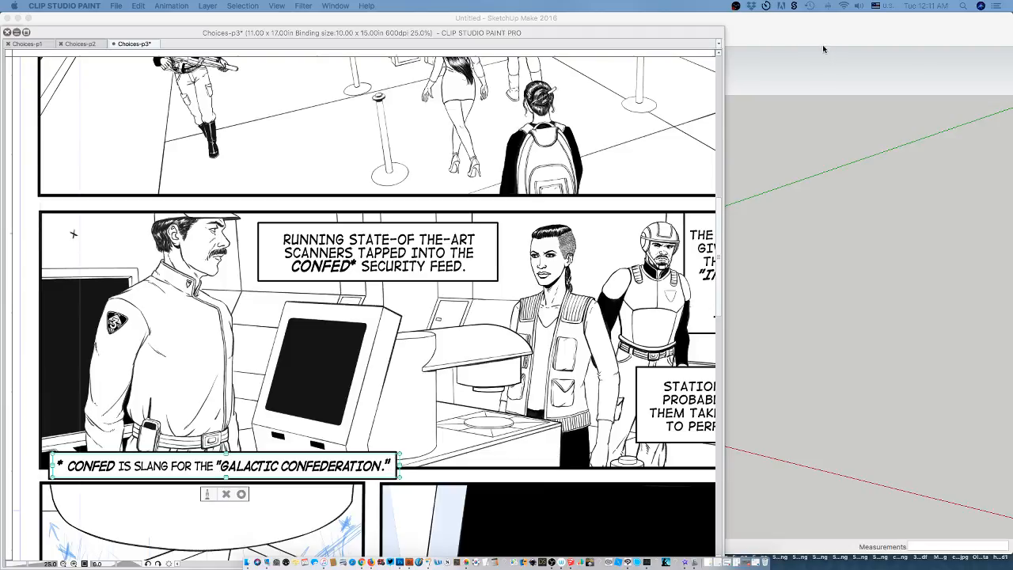
pyautogui.click(651, 34)
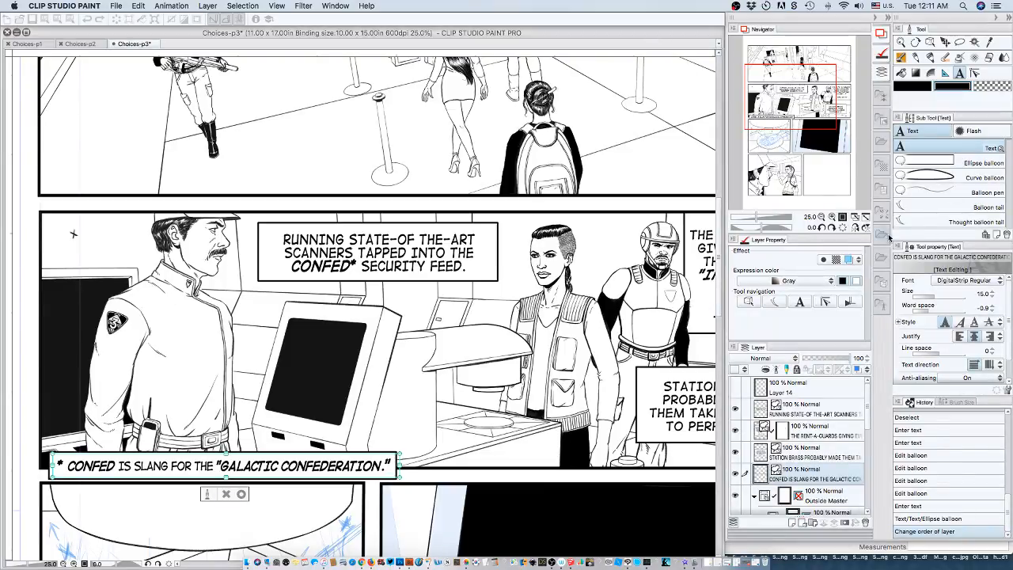
# Check the footnote against the second panel's captions at 17.5% and 12.5% page zoom.
pyautogui.click(810, 216)
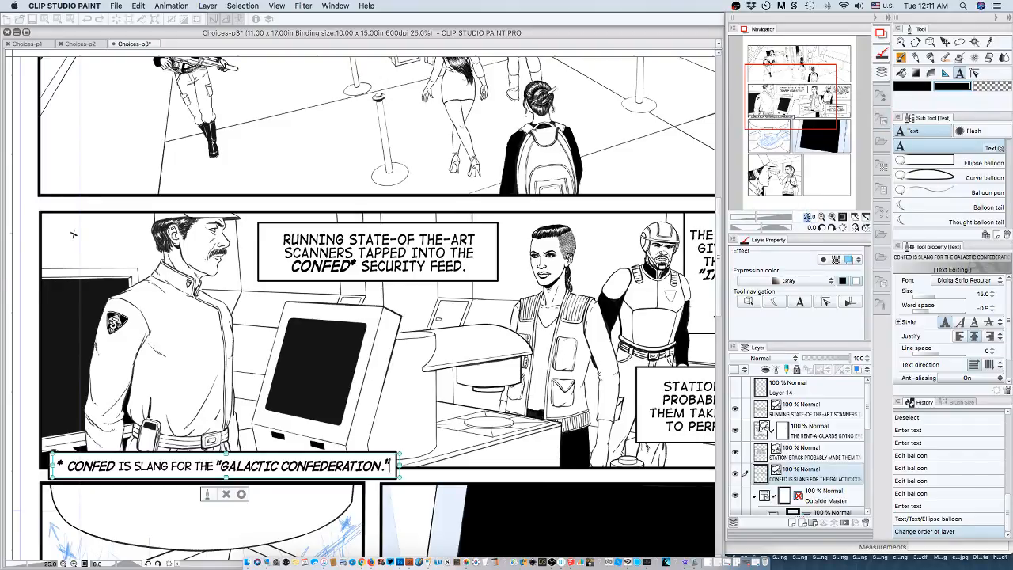
pyautogui.write('10')
pyautogui.press('Return')
pyautogui.click(807, 216)
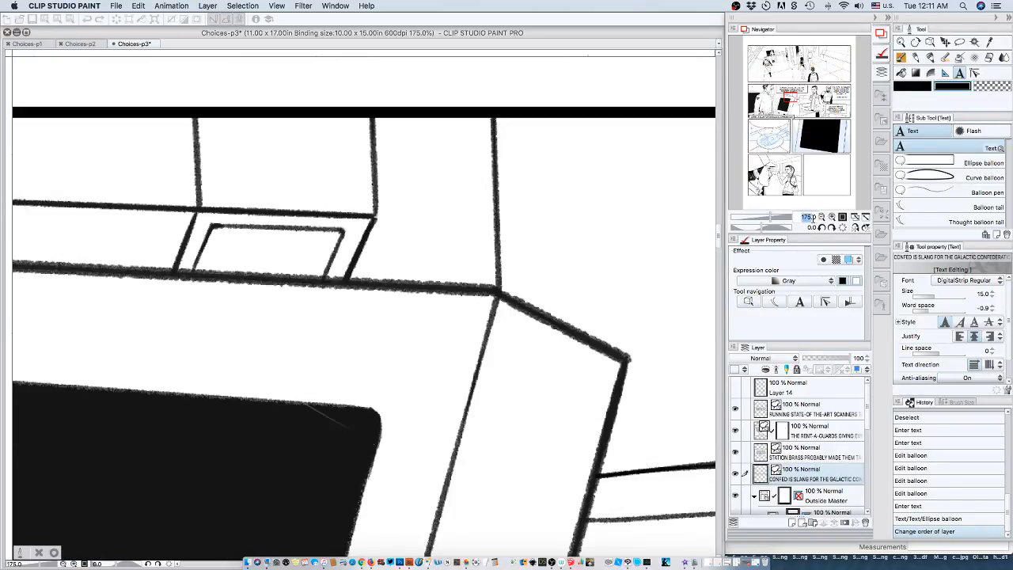
pyautogui.click(813, 219)
pyautogui.moveTo(814, 217); pyautogui.dragTo(796, 217)
pyautogui.write('17.')
pyautogui.press('Return')
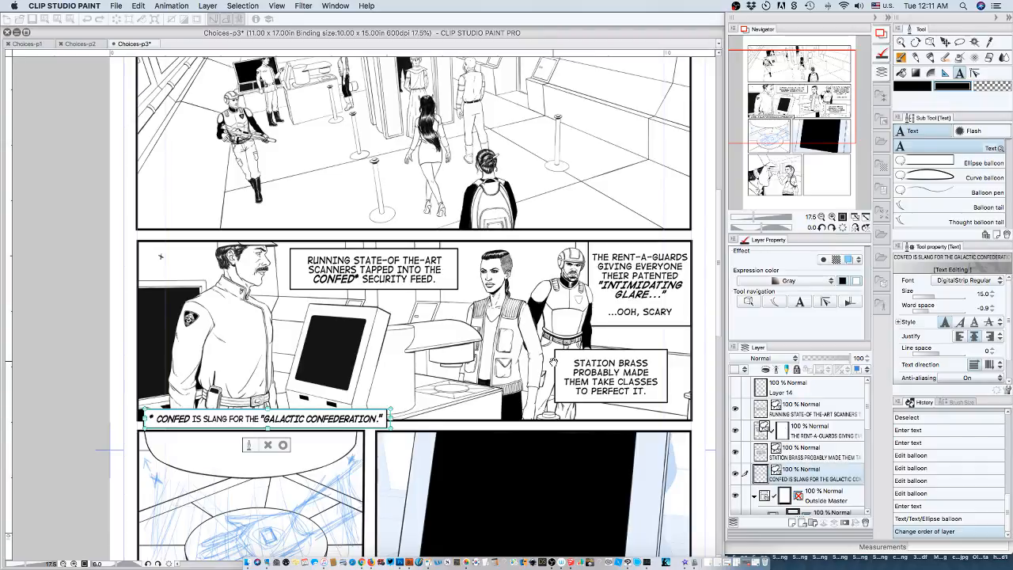
pyautogui.click(368, 420)
pyautogui.click(821, 216)
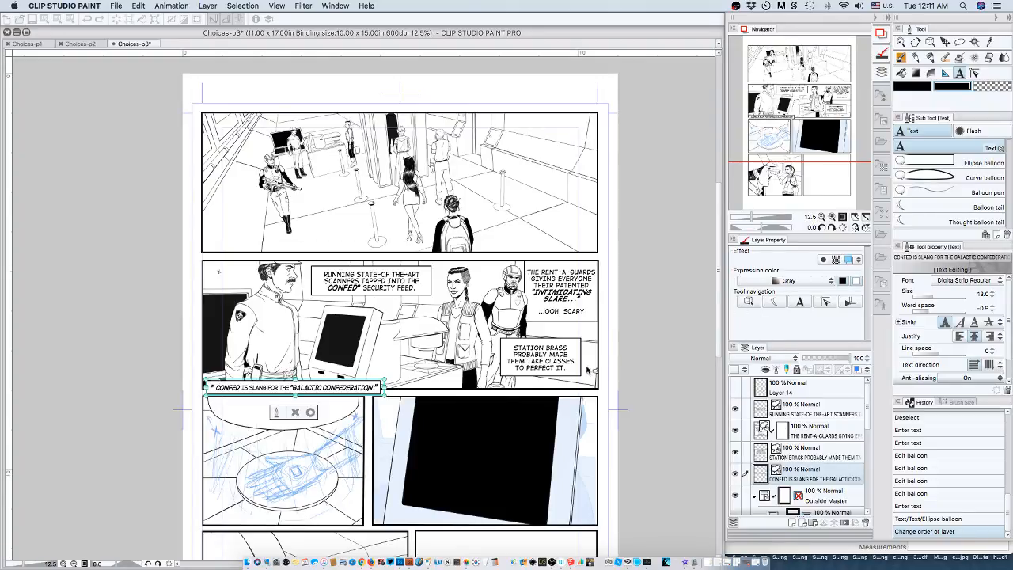
# Commit the footnote's text edit and try to reposition its balloon with the Move layer tool.
pyautogui.click(401, 388)
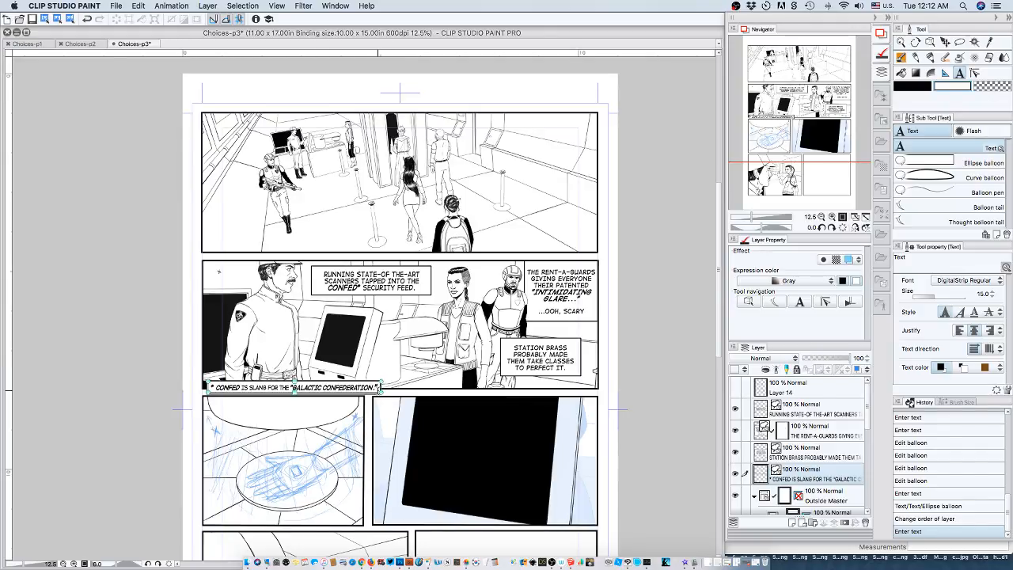
pyautogui.click(376, 387)
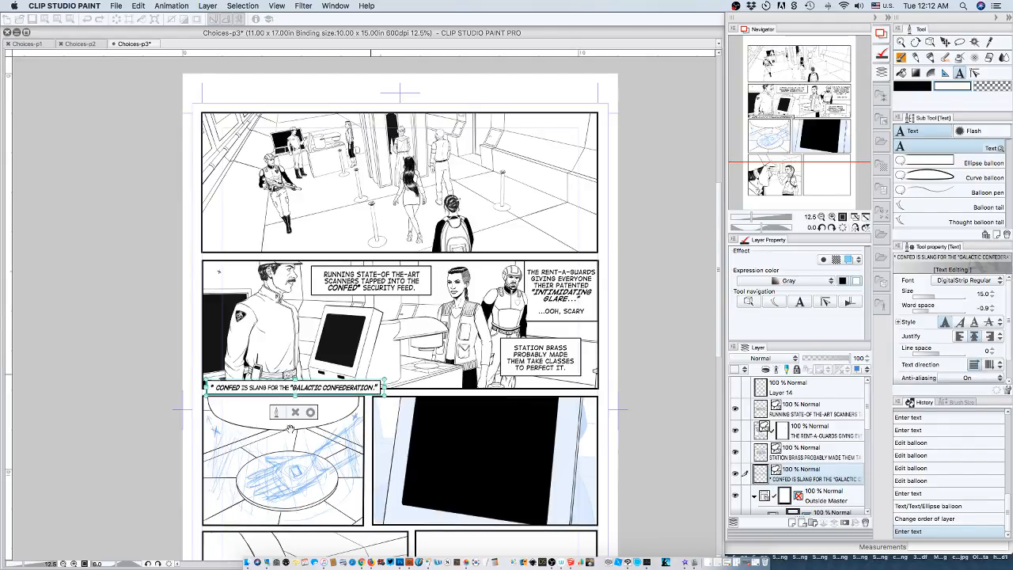
pyautogui.click(382, 395)
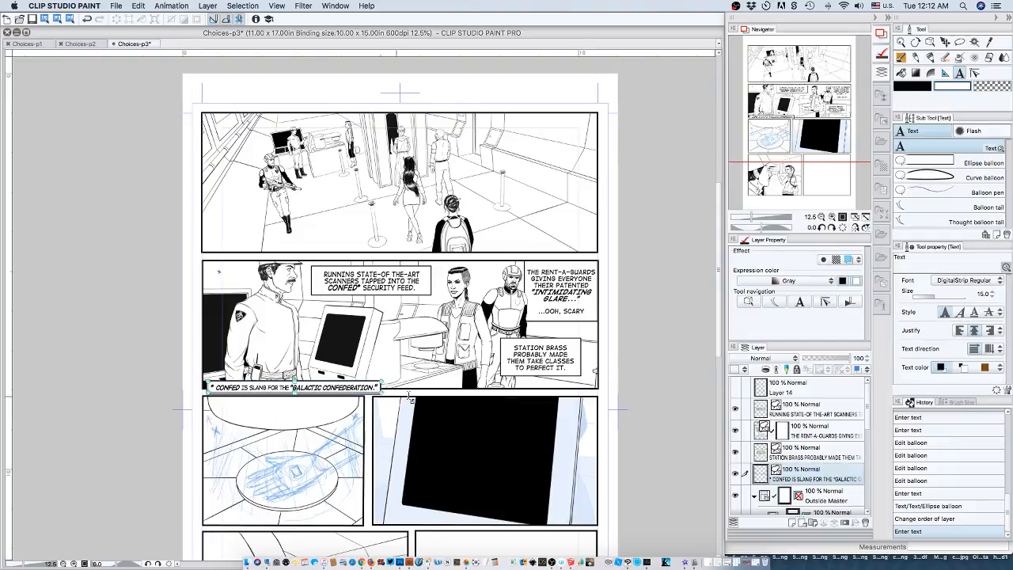
pyautogui.click(945, 41)
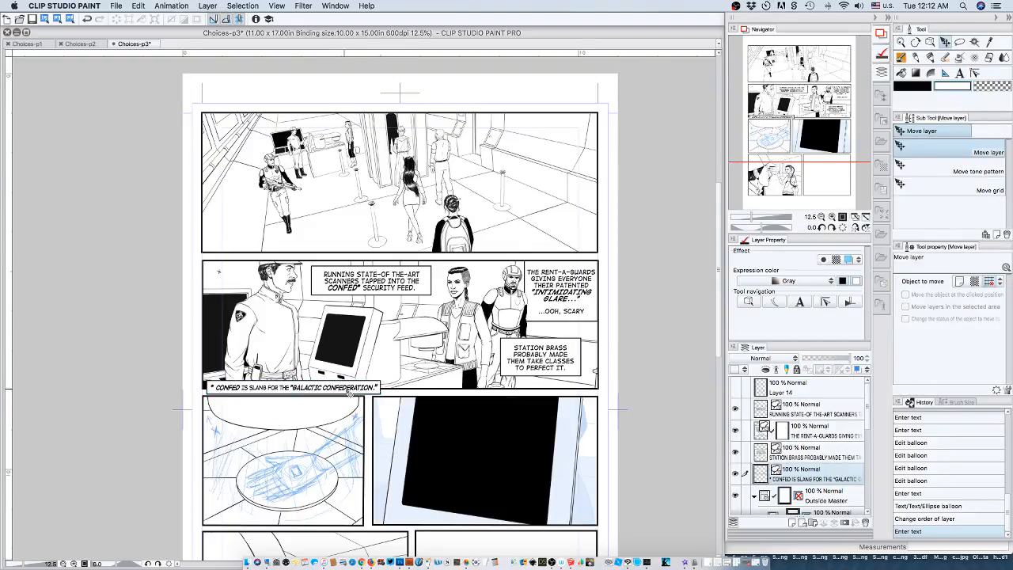
pyautogui.click(348, 394)
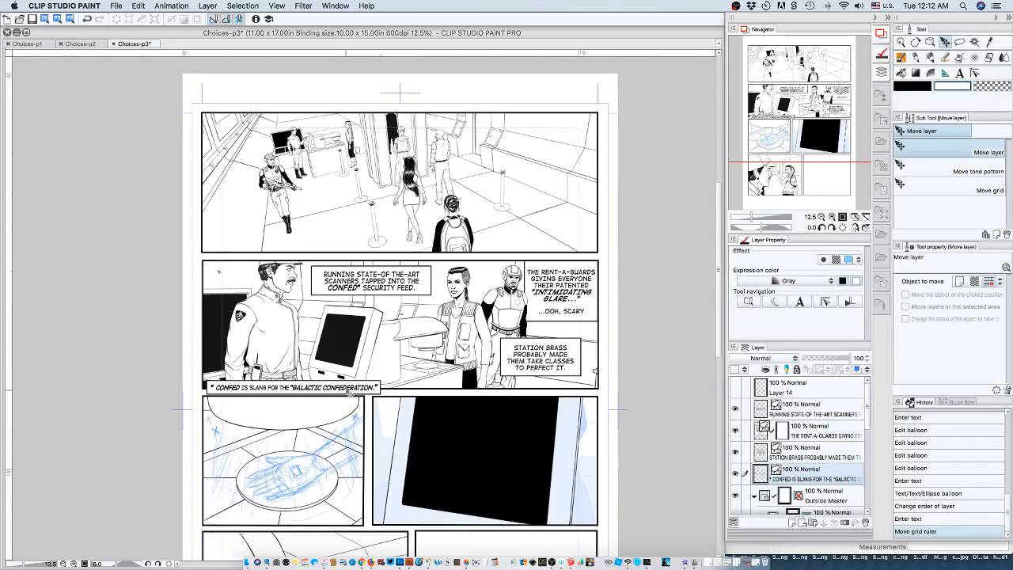
# Move the footnote balloon with the Object tool into the second panel's lower-left corner, flush with the panel borders.
pyautogui.click(749, 302)
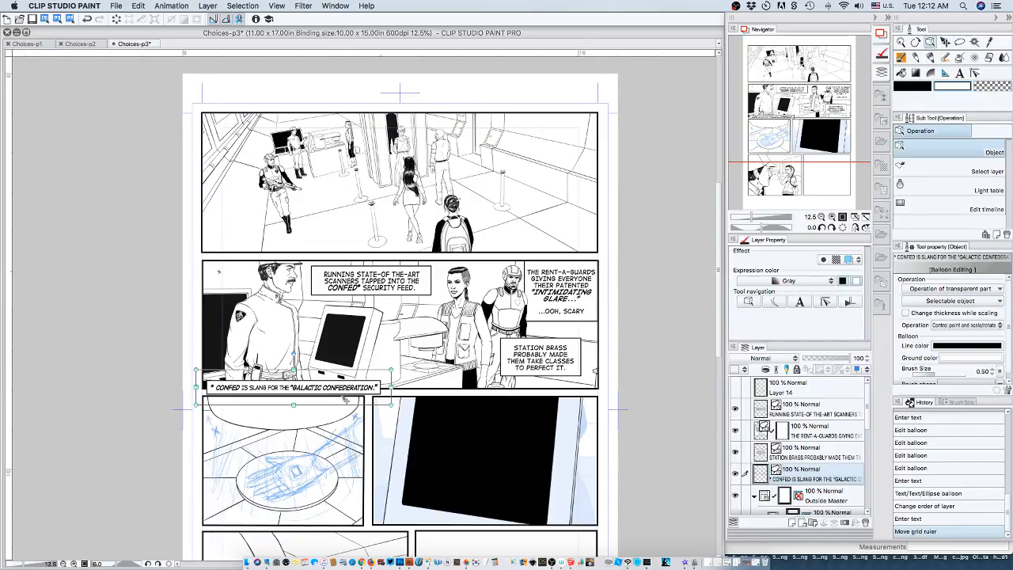
pyautogui.moveTo(346, 392); pyautogui.dragTo(348, 386)
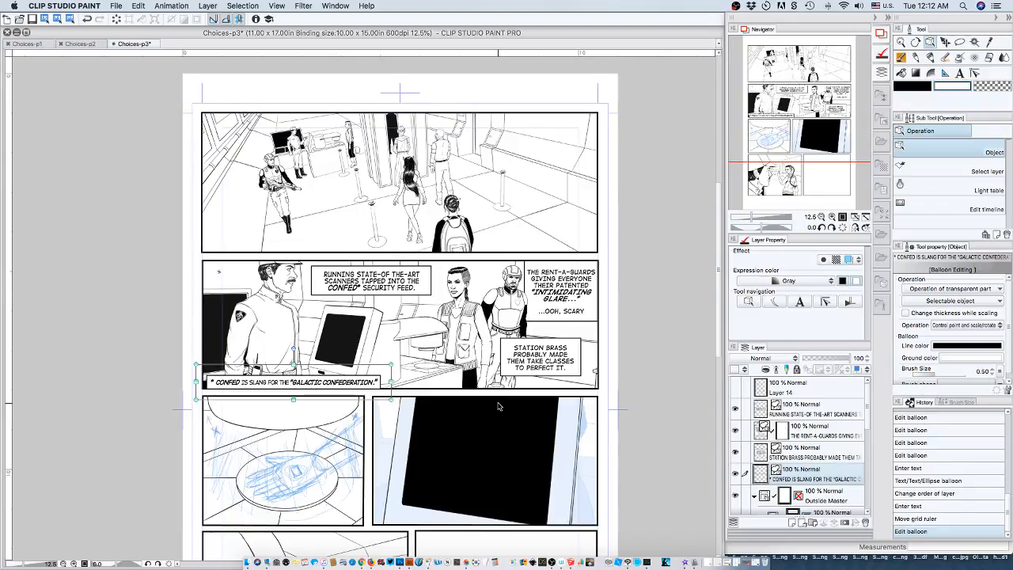
pyautogui.press('Up')
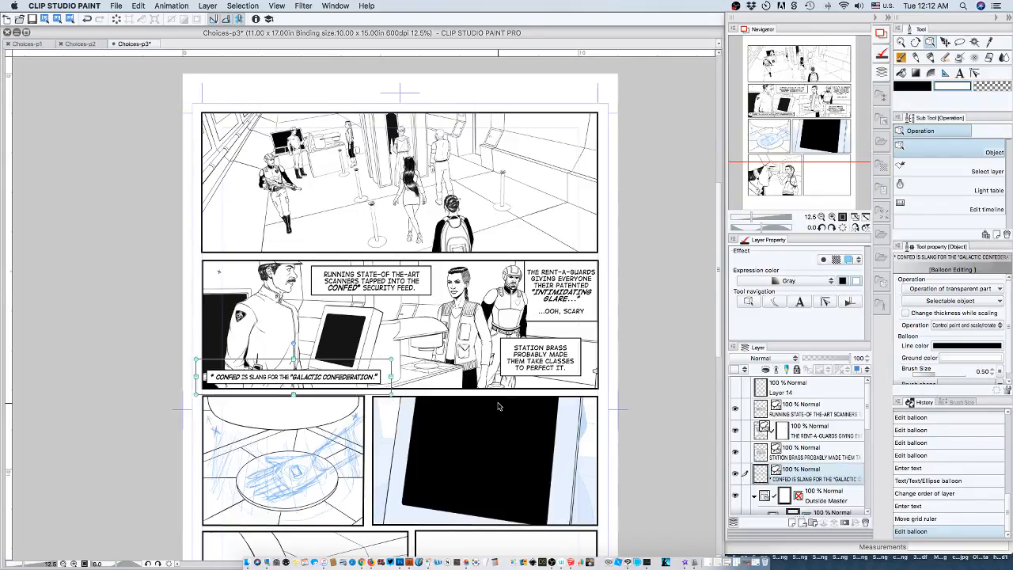
pyautogui.press('Left')
pyautogui.press('Down')
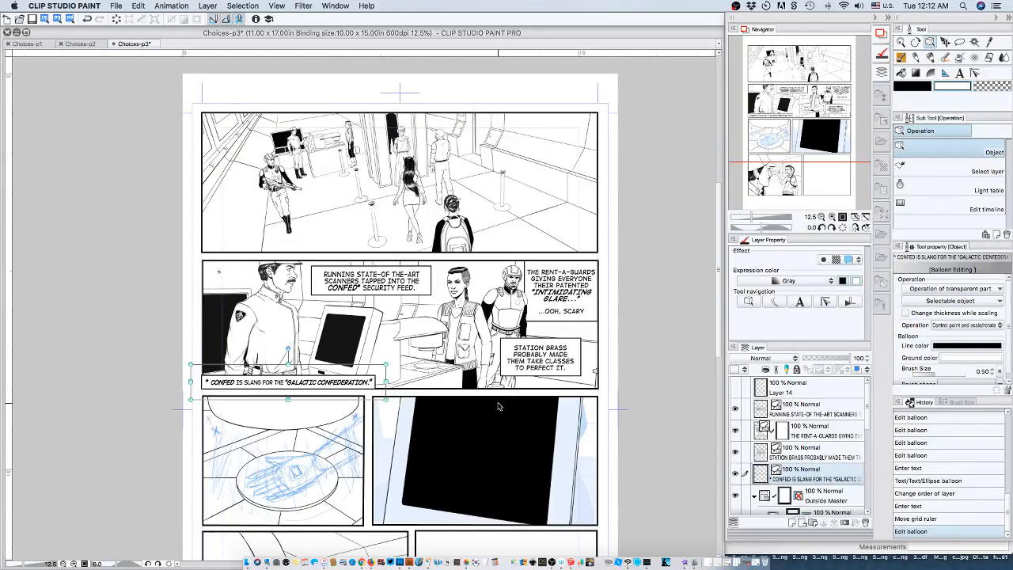
pyautogui.press('Right')
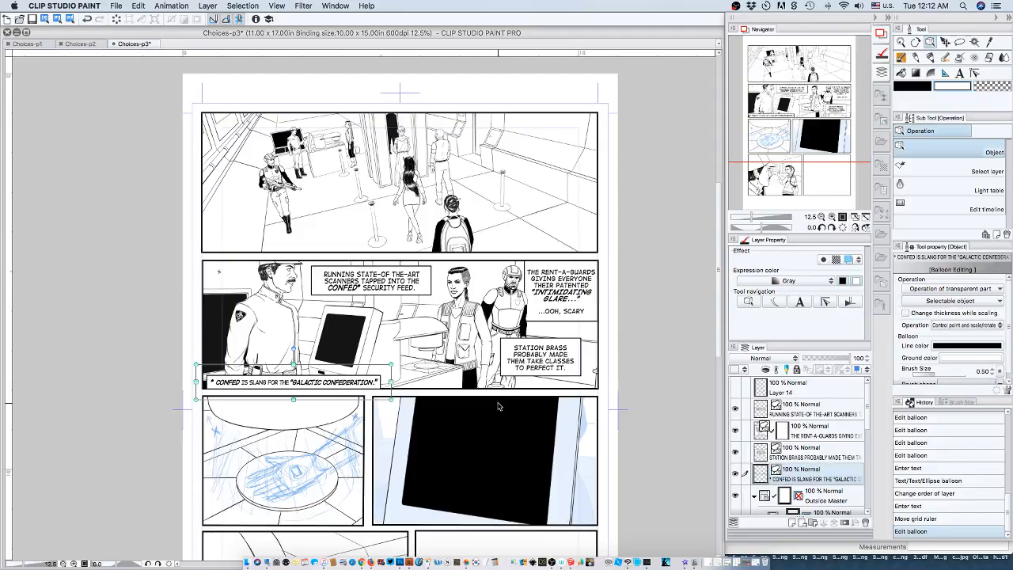
pyautogui.press('Left')
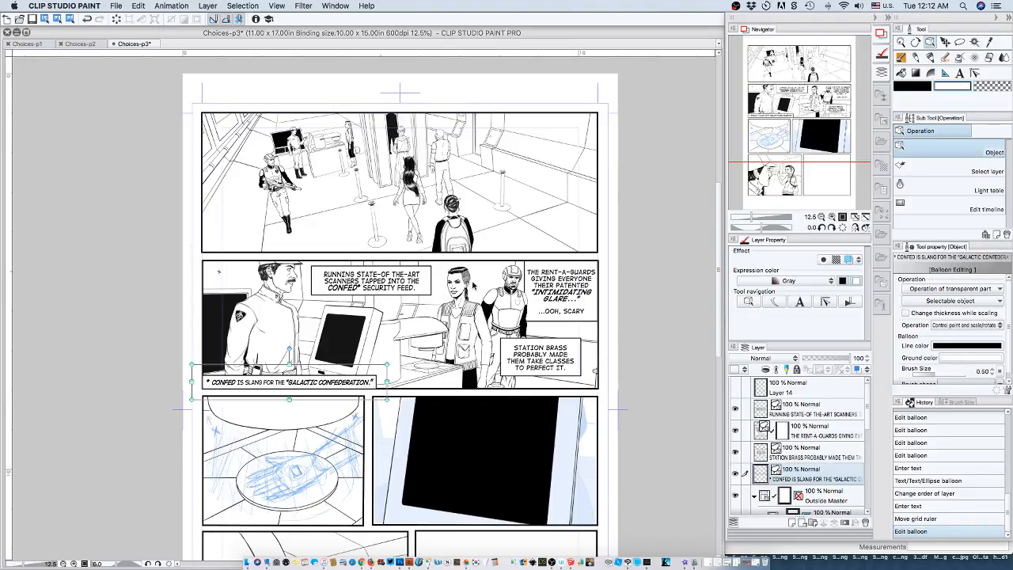
# Set the text size of the entire footnote to 12.5 and commit the text edit.
pyautogui.doubleClick(808, 217)
pyautogui.write('17')
pyautogui.press('Return')
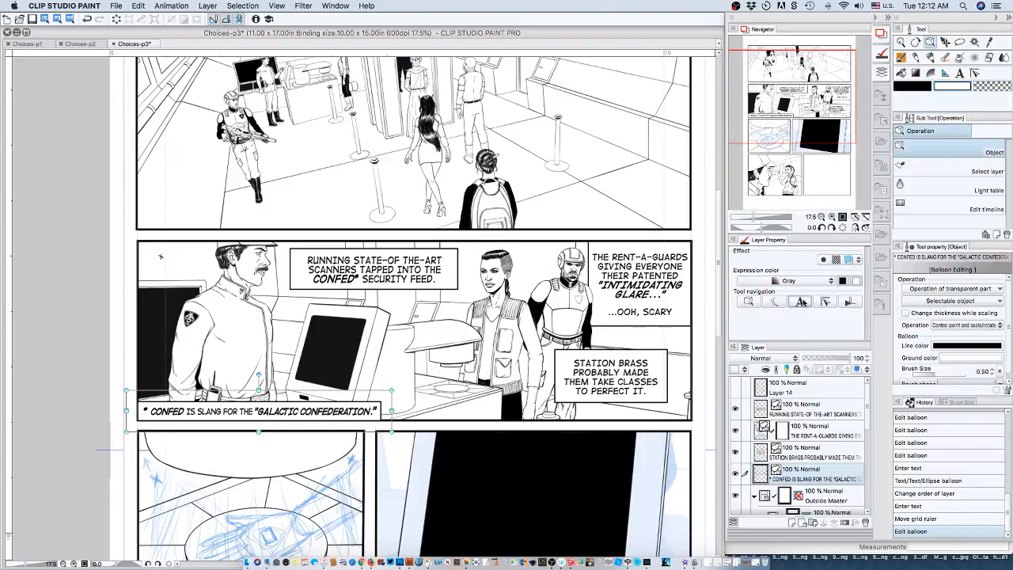
pyautogui.doubleClick(328, 413)
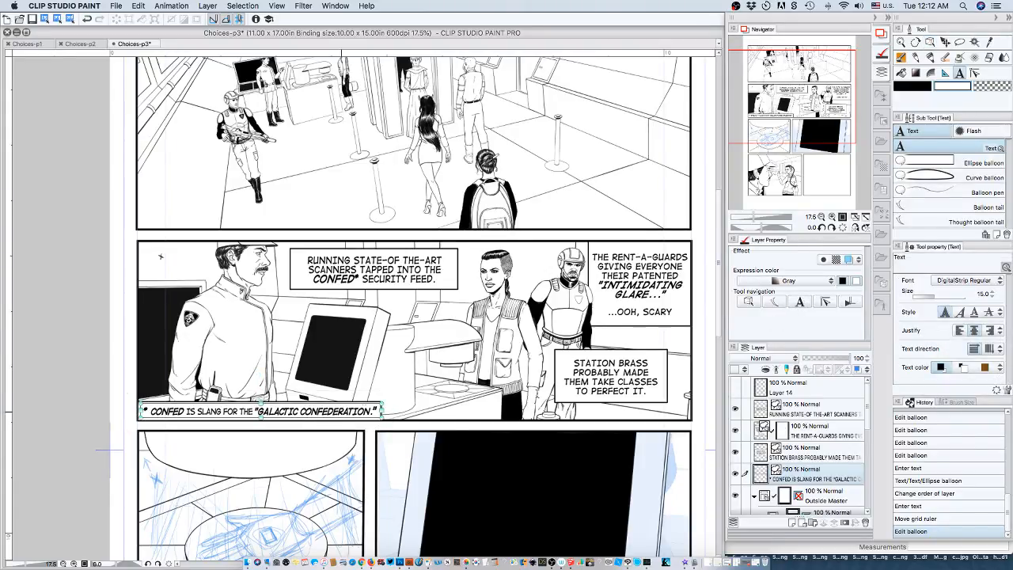
pyautogui.click(990, 296)
pyautogui.click(376, 410)
pyautogui.moveTo(389, 409); pyautogui.dragTo(96, 410)
pyautogui.click(375, 410)
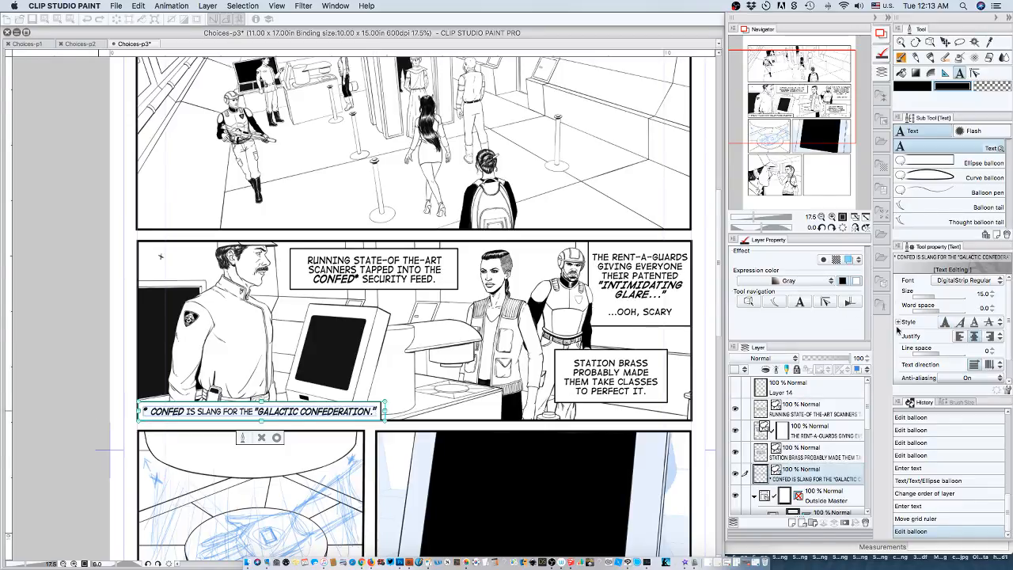
pyautogui.click(992, 299)
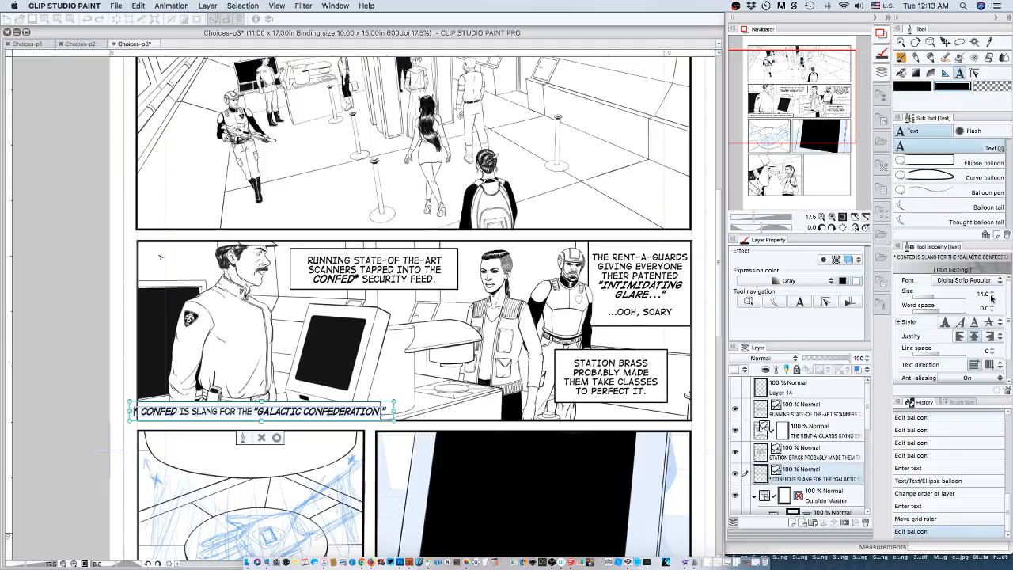
pyautogui.click(991, 298)
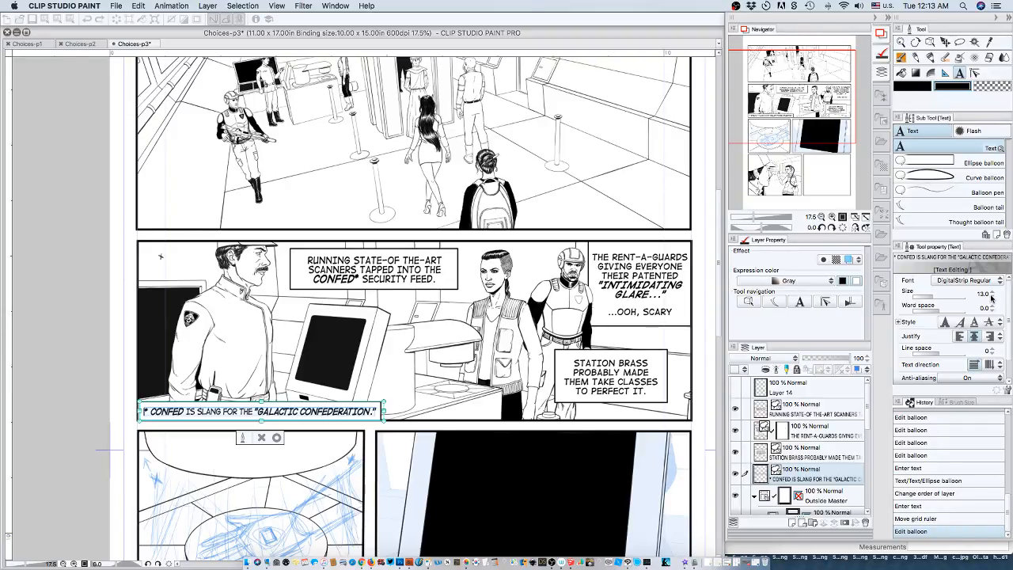
pyautogui.doubleClick(983, 294)
pyautogui.write('14')
pyautogui.write('.5')
pyautogui.press('Return')
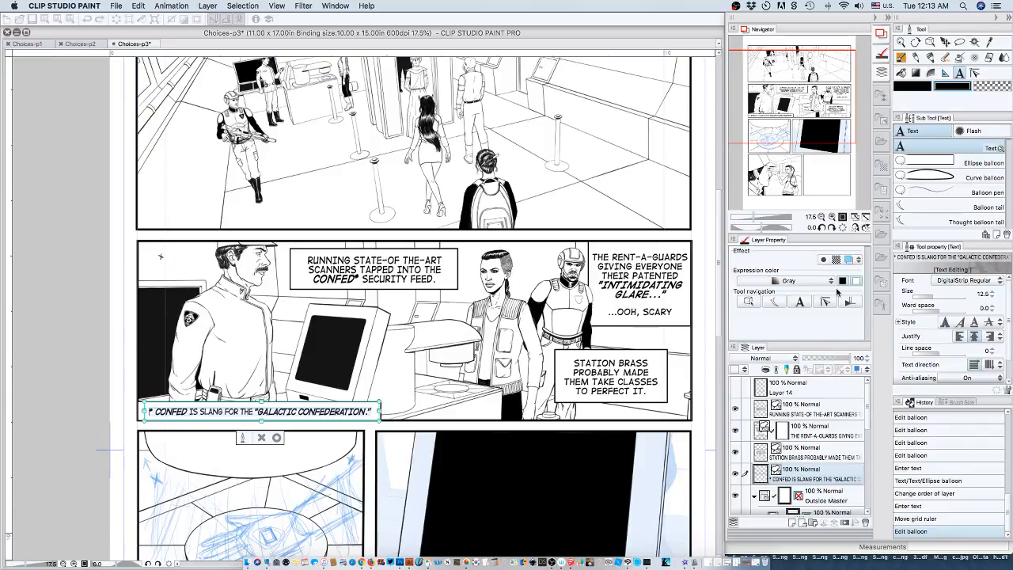
pyautogui.press('Left')
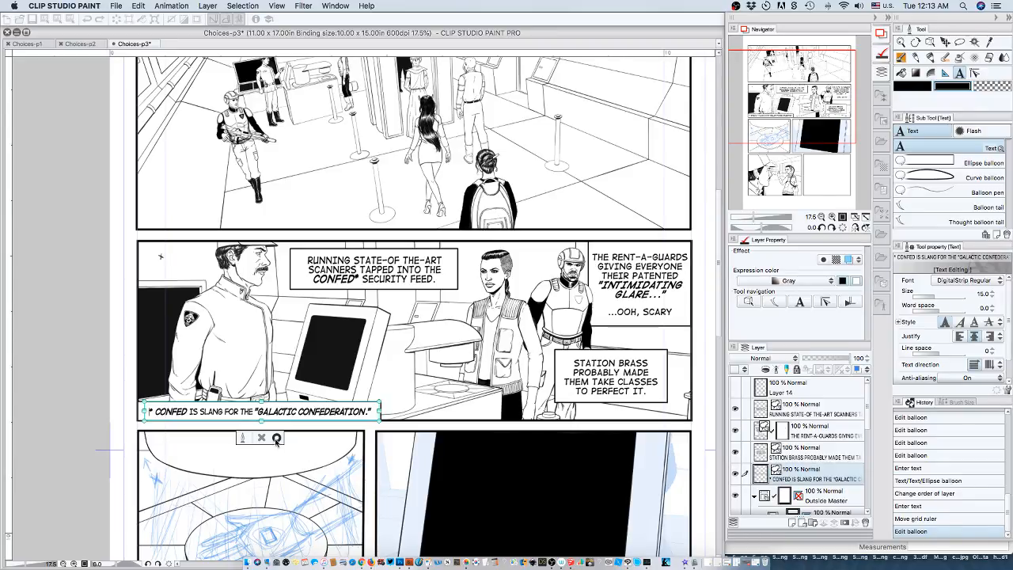
pyautogui.click(276, 439)
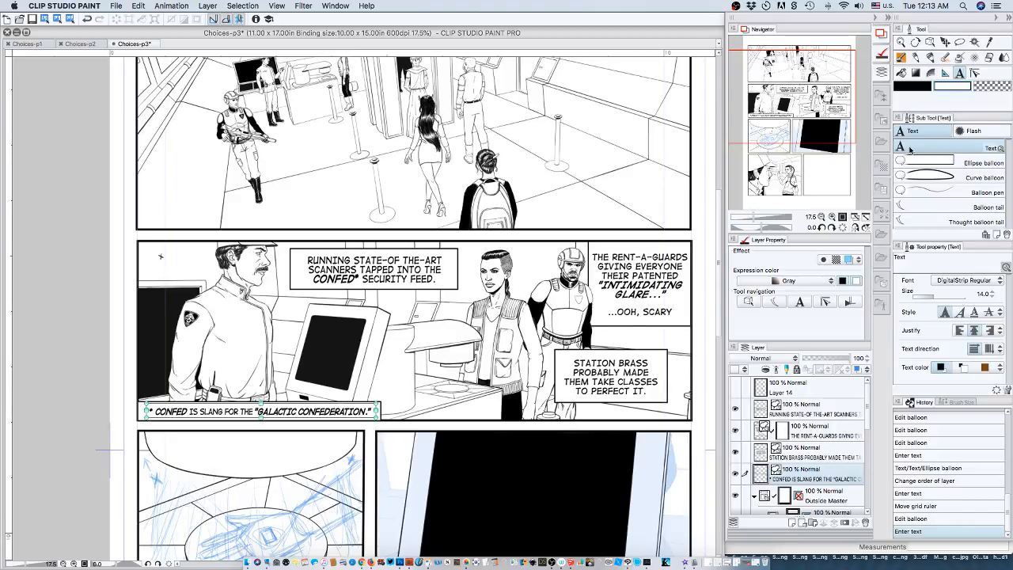
# Slightly reduce the footnote balloon's height from its bottom and top edges and nudge it down onto the panel's bottom border.
pyautogui.click(748, 302)
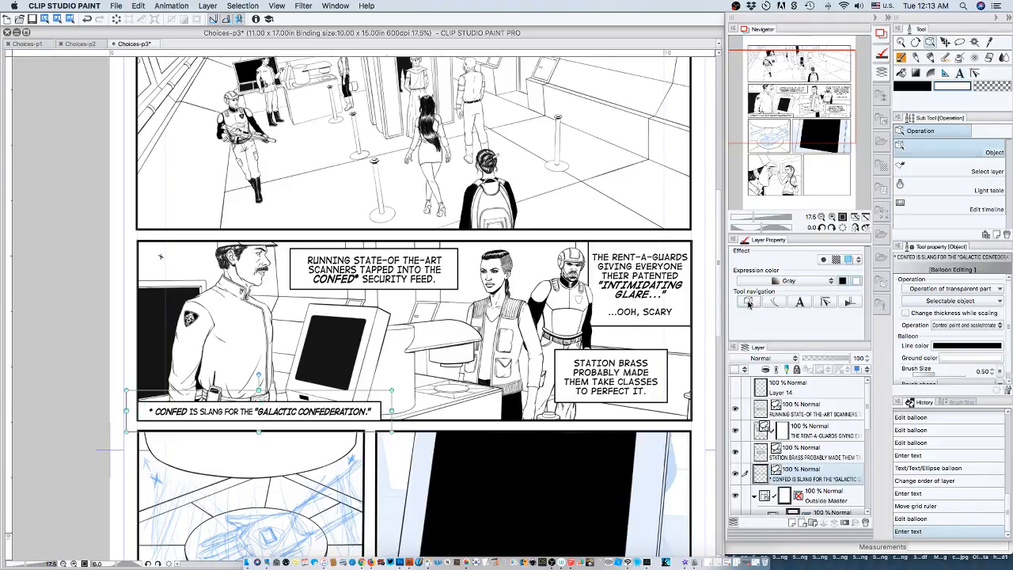
pyautogui.press('Left')
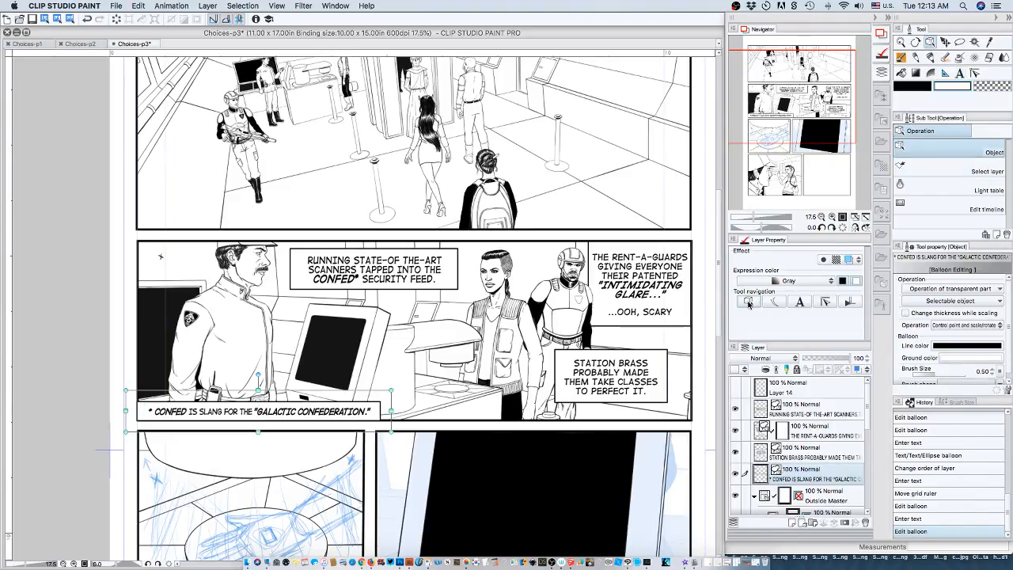
pyautogui.press('Right')
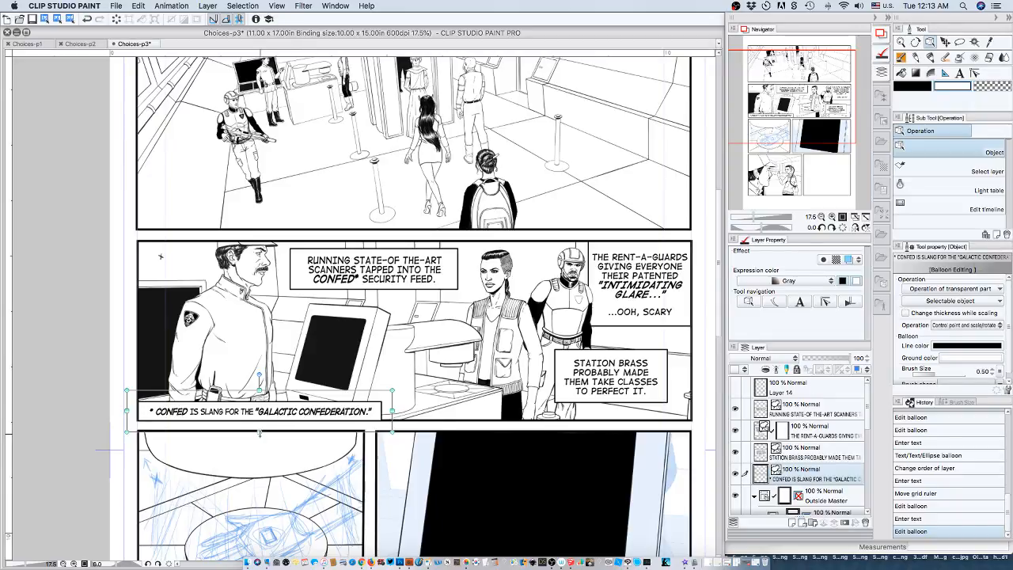
pyautogui.moveTo(259, 429); pyautogui.dragTo(259, 427)
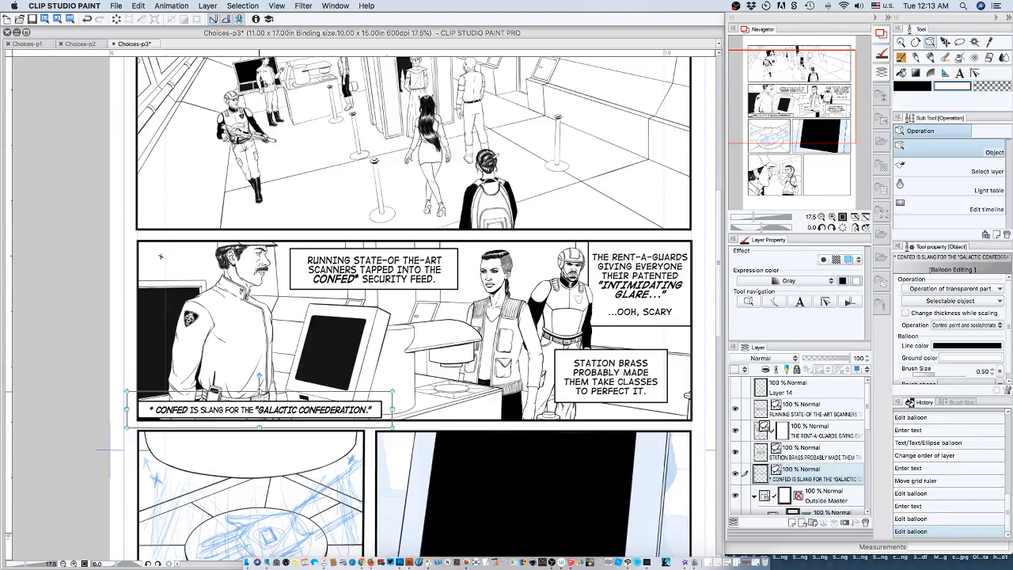
pyautogui.moveTo(260, 391); pyautogui.dragTo(260, 394)
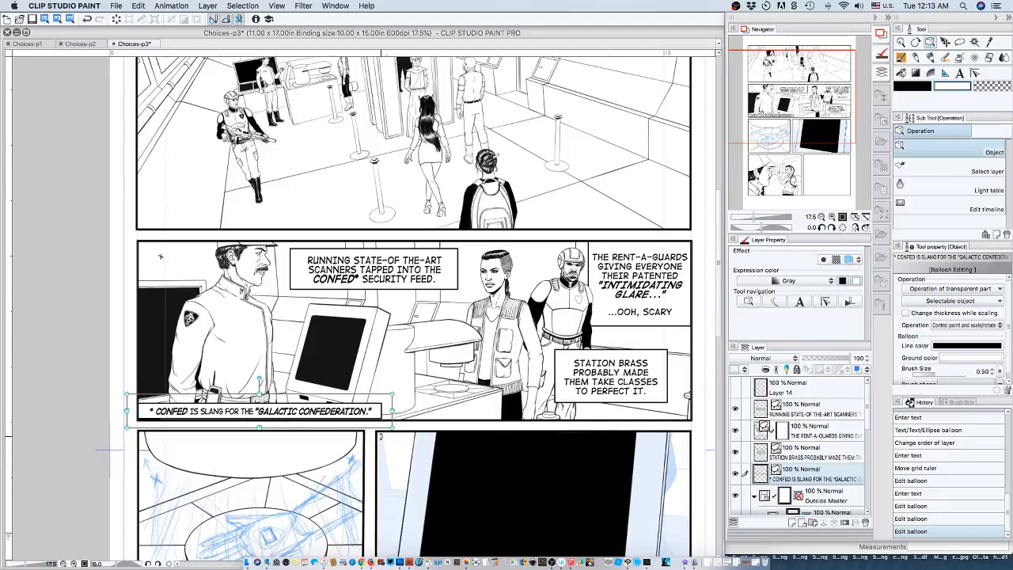
pyautogui.press('Down')
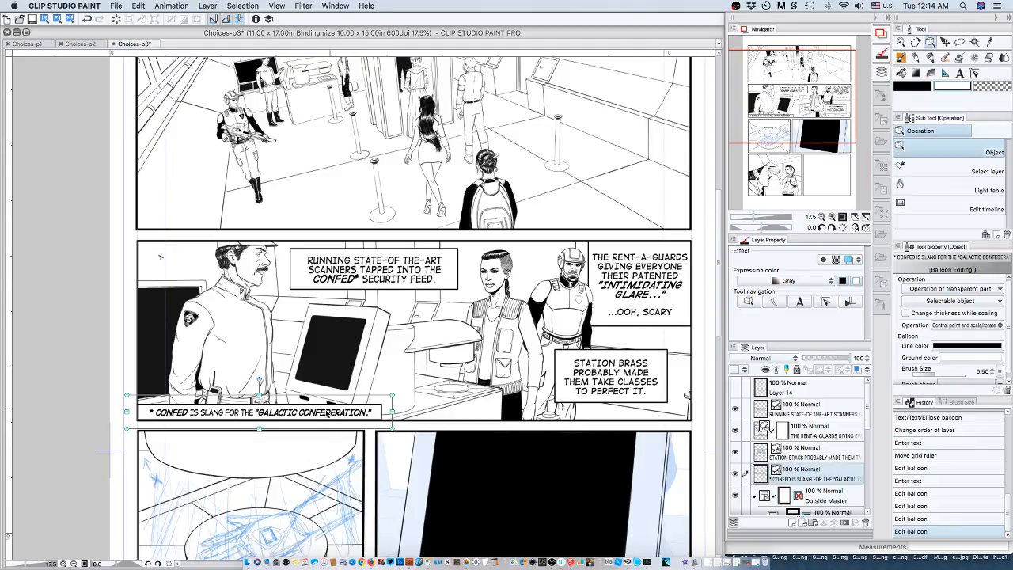
# Nudge the footnote text slightly left and down to centre it inside its balloon.
pyautogui.moveTo(322, 415)
pyautogui.mouseDown()
pyautogui.moveTo(602, 404)
pyautogui.moveTo(321, 414)
pyautogui.mouseUp()
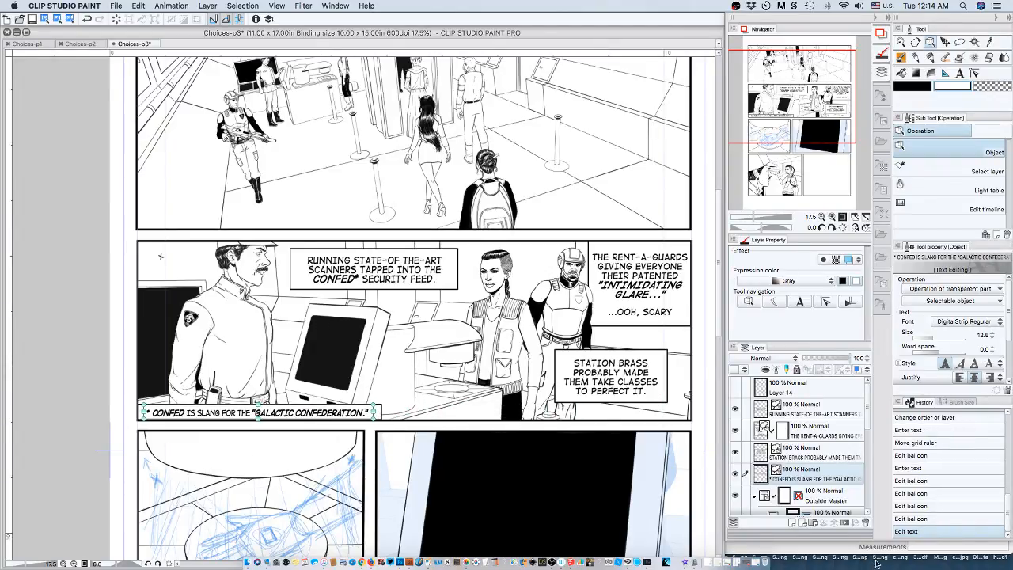
pyautogui.click(904, 519)
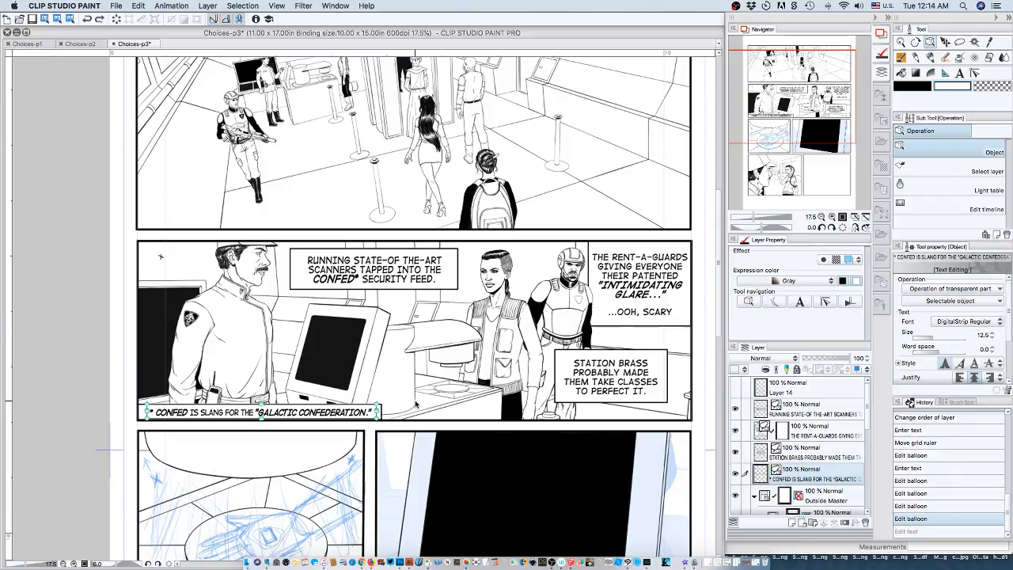
pyautogui.press('super+y')
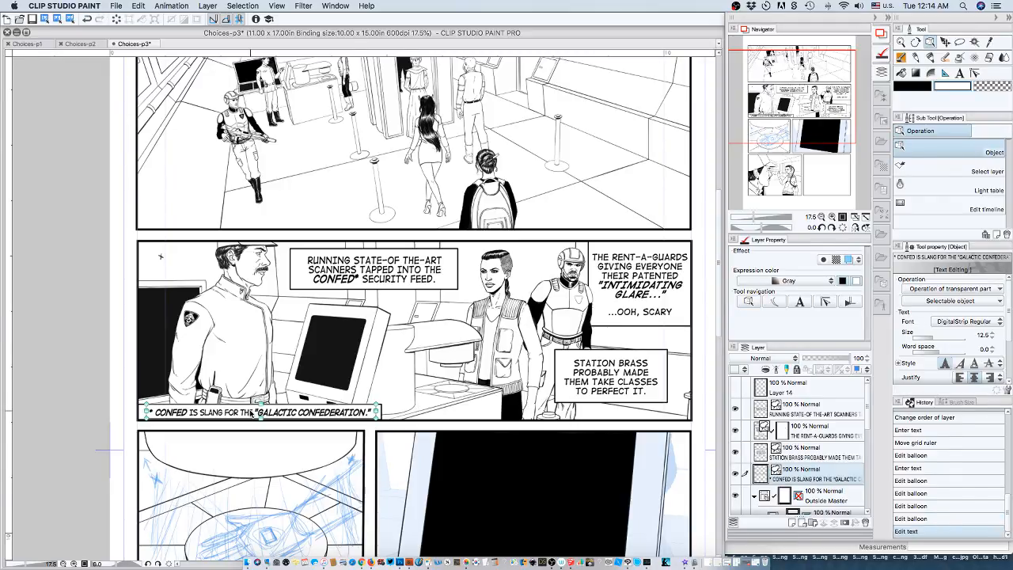
pyautogui.press('Left')
pyautogui.press('Left')
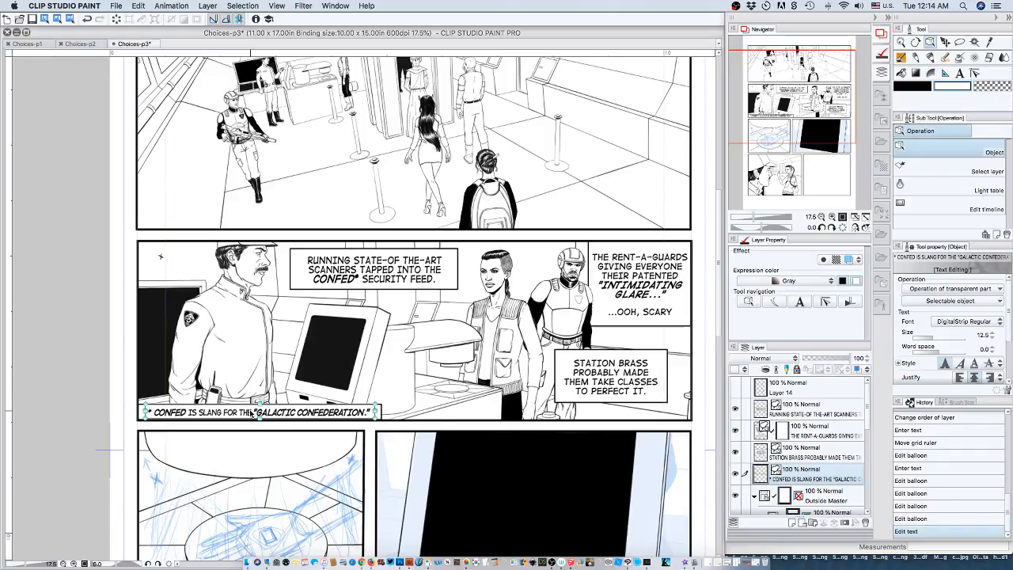
pyautogui.press('Left')
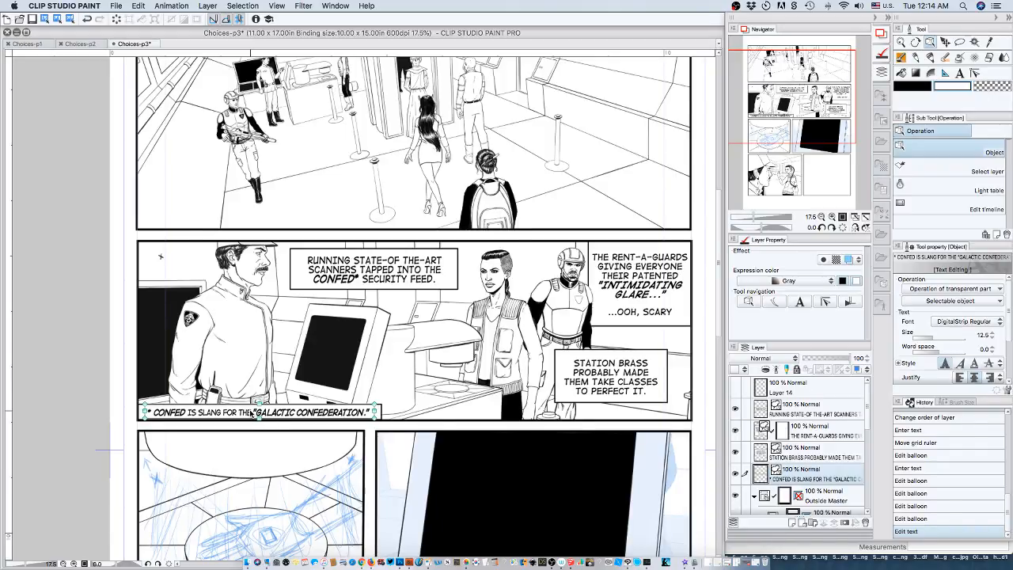
pyautogui.press('Down')
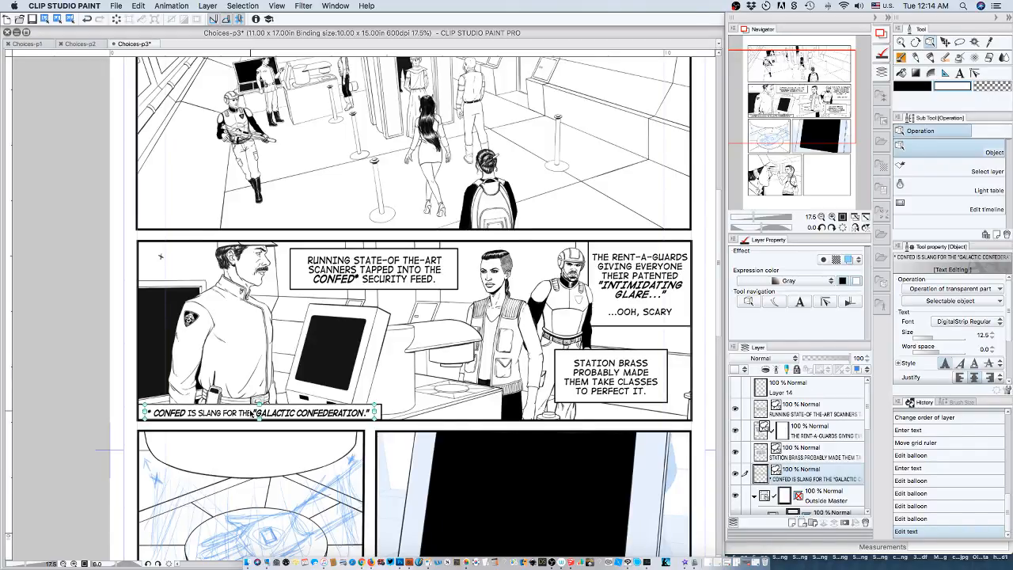
# Fine-tune the vertical position of the footnote text inside its balloon with small upward and downward nudges.
pyautogui.press('Up')
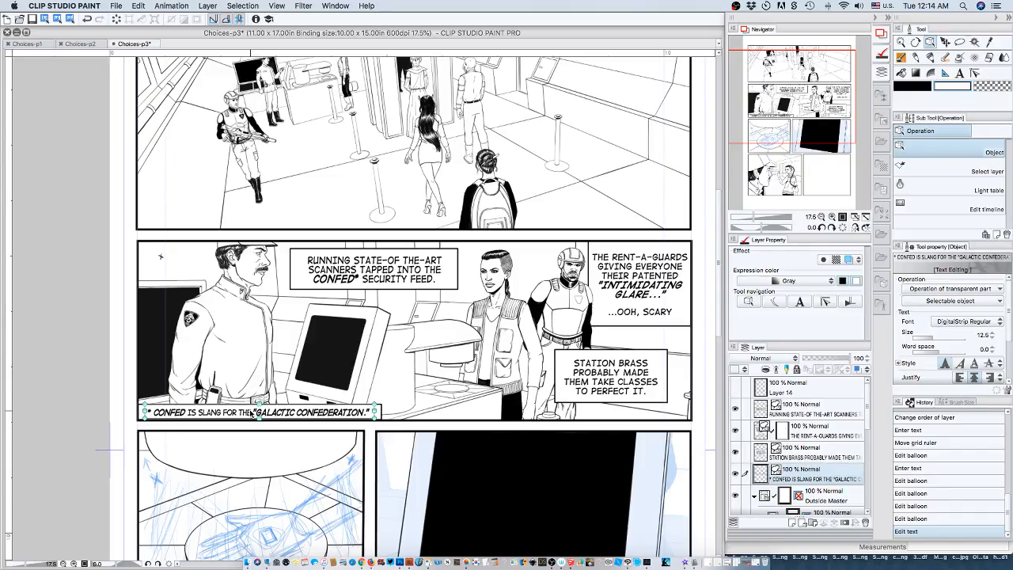
pyautogui.press('Up')
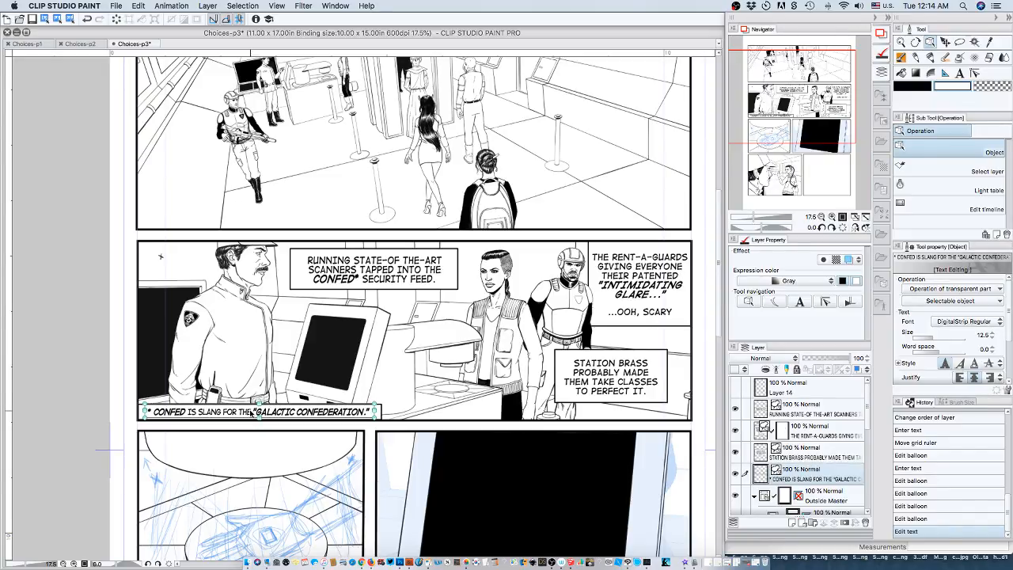
pyautogui.press('Down')
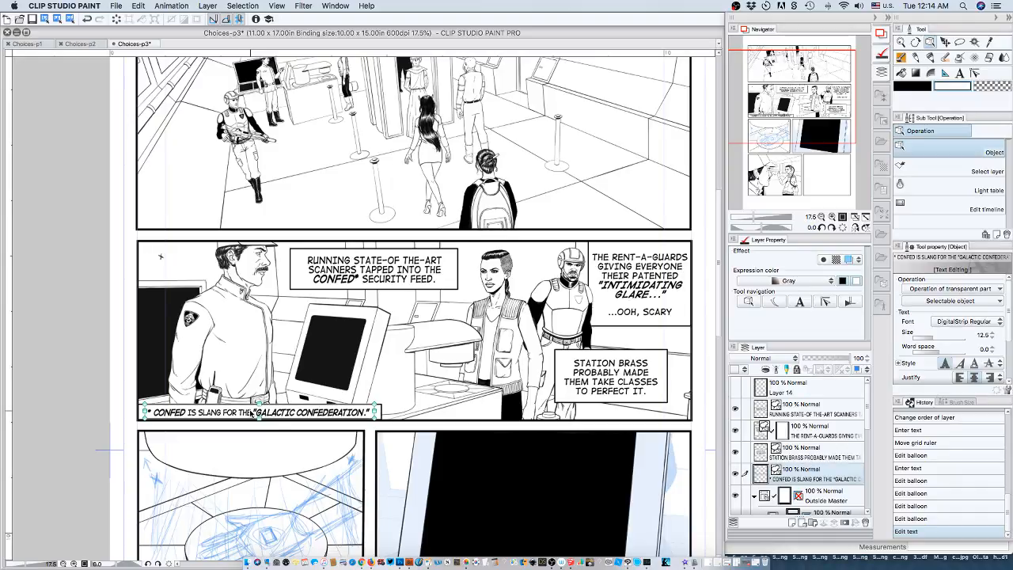
# Try the footnote balloon in the second panel's lower-right corner by moving it horizontally along the bottom border.
pyautogui.click(382, 416)
pyautogui.hotkey('shift', 'Right')
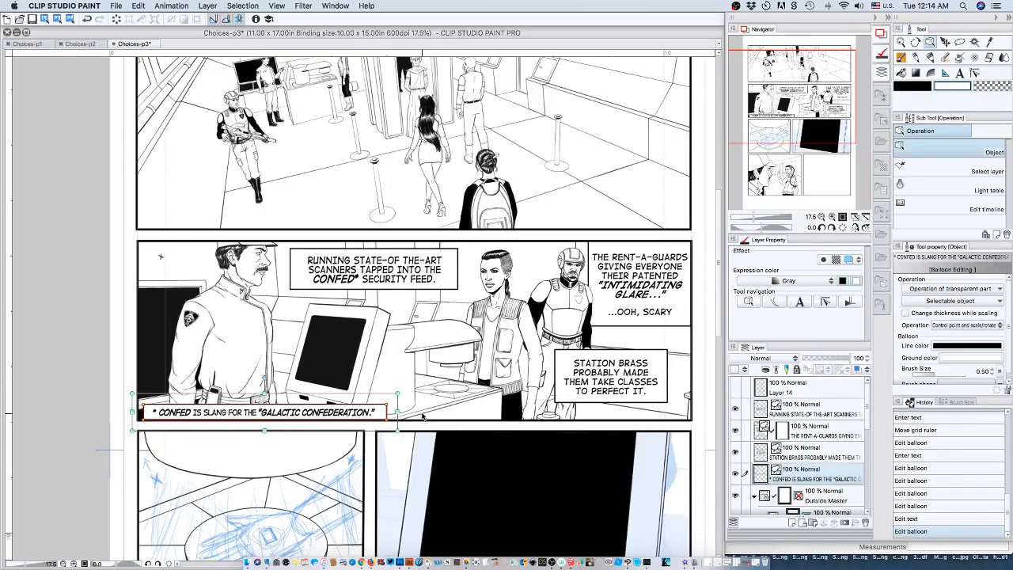
pyautogui.hotkey('shift', 'Right')
pyautogui.hotkey('shift', 'Right')
pyautogui.hotkey('shift', 'Right')
pyautogui.hotkey('shift', 'Right')
pyautogui.hotkey('shift', 'Right')
pyautogui.hotkey('shift', 'Right')
pyautogui.hotkey('shift', 'Right')
pyautogui.hotkey('shift', 'Right')
pyautogui.hotkey('shift', 'Right')
pyautogui.hotkey('shift', 'Right')
pyautogui.hotkey('shift', 'Right')
pyautogui.hotkey('shift', 'Right')
pyautogui.hotkey('shift', 'Right')
pyautogui.hotkey('shift', 'Right')
pyautogui.hotkey('shift', 'Right')
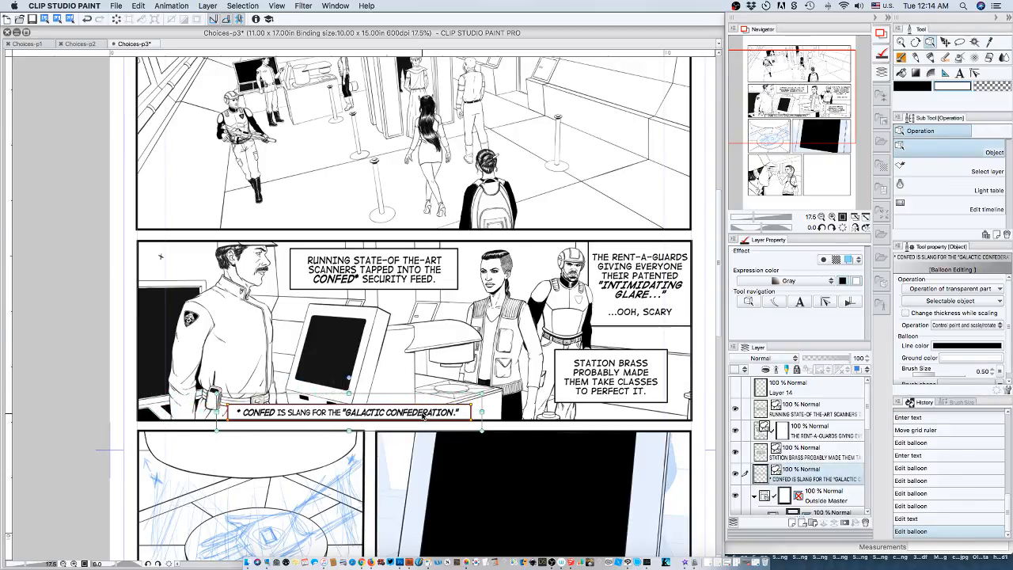
pyautogui.hotkey('shift', 'Right')
pyautogui.hotkey('shift', 'Right')
pyautogui.hotkey('shift', 'Right')
pyautogui.hotkey('shift', 'Right')
pyautogui.hotkey('shift', 'Right')
pyautogui.hotkey('shift', 'Right')
pyautogui.hotkey('shift', 'Right')
pyautogui.hotkey('shift', 'Right')
pyautogui.hotkey('shift', 'Right')
pyautogui.hotkey('shift', 'Right')
pyautogui.hotkey('shift', 'Right')
pyautogui.hotkey('shift', 'Right')
pyautogui.hotkey('shift', 'Right')
pyautogui.hotkey('shift', 'Right')
pyautogui.hotkey('shift', 'Right')
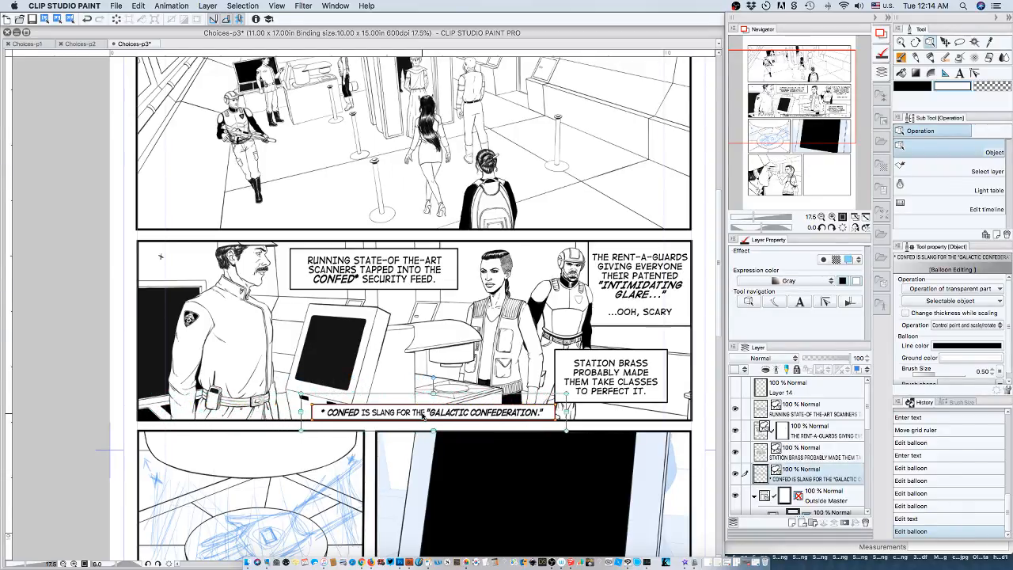
pyautogui.hotkey('shift', 'Right')
pyautogui.hotkey('shift', 'Right')
pyautogui.hotkey('shift', 'Right')
pyautogui.hotkey('shift', 'Right')
pyautogui.hotkey('shift', 'Right')
pyautogui.hotkey('shift', 'Right')
pyautogui.hotkey('shift', 'Right')
pyautogui.hotkey('shift', 'Right')
pyautogui.hotkey('shift', 'Right')
pyautogui.hotkey('shift', 'Right')
pyautogui.hotkey('shift', 'Right')
pyautogui.hotkey('shift', 'Right')
pyautogui.hotkey('shift', 'Right')
pyautogui.hotkey('shift', 'Right')
pyautogui.hotkey('shift', 'Right')
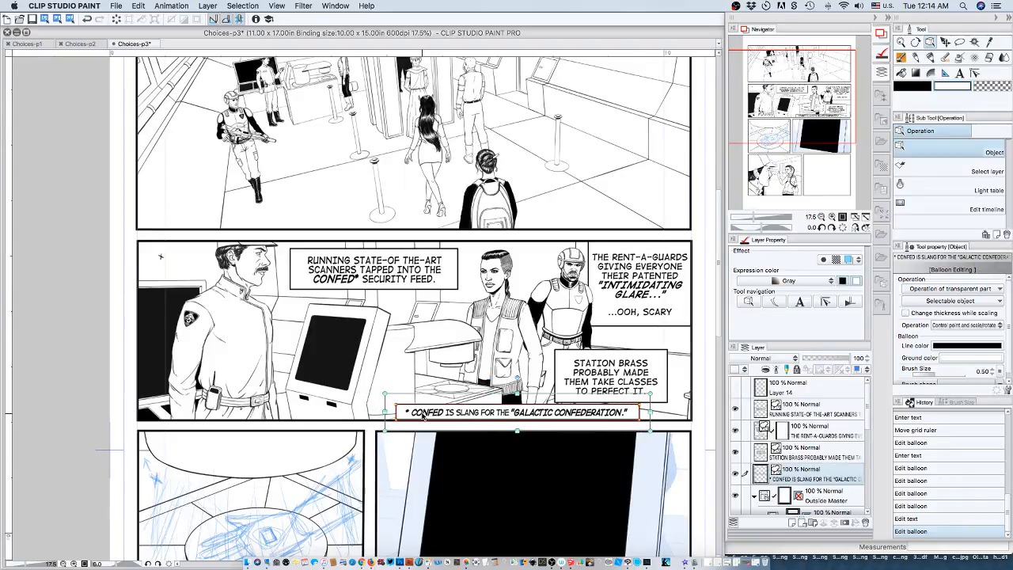
pyautogui.hotkey('shift', 'Right')
pyautogui.hotkey('shift', 'Right')
pyautogui.hotkey('shift', 'Right')
pyautogui.hotkey('shift', 'Right')
pyautogui.hotkey('shift', 'Right')
pyautogui.hotkey('shift', 'Right')
pyautogui.hotkey('shift', 'Right')
pyautogui.hotkey('shift', 'Right')
pyautogui.hotkey('shift', 'Right')
pyautogui.hotkey('shift', 'Right')
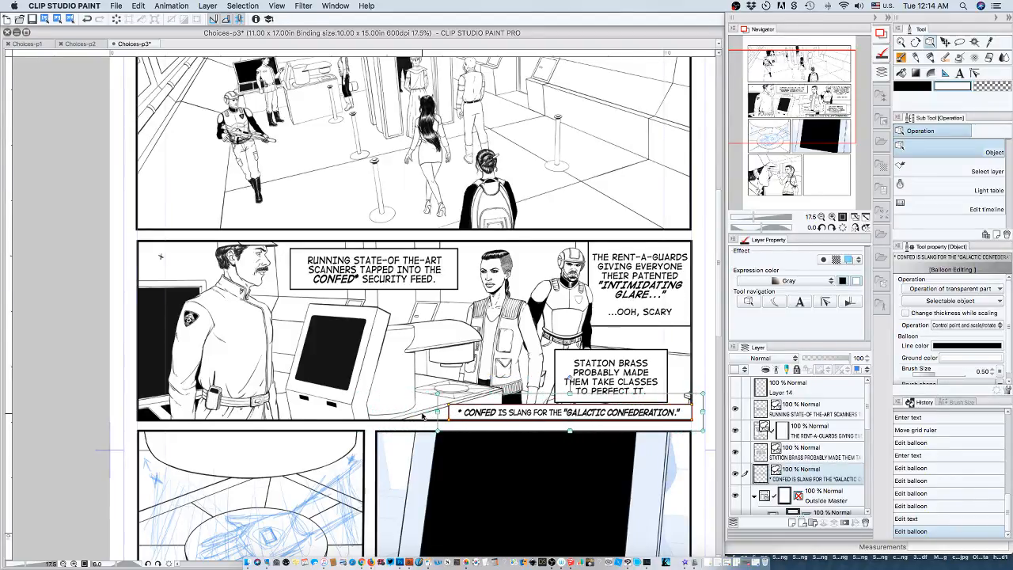
pyautogui.hotkey('shift', 'Right')
# Try lowering the footnote balloon across the panel's bottom border, then raise it back inside the panel.
pyautogui.hotkey('shift', 'Down')
pyautogui.hotkey('shift', 'Left')
pyautogui.hotkey('shift', 'Down')
pyautogui.hotkey('shift', 'Down')
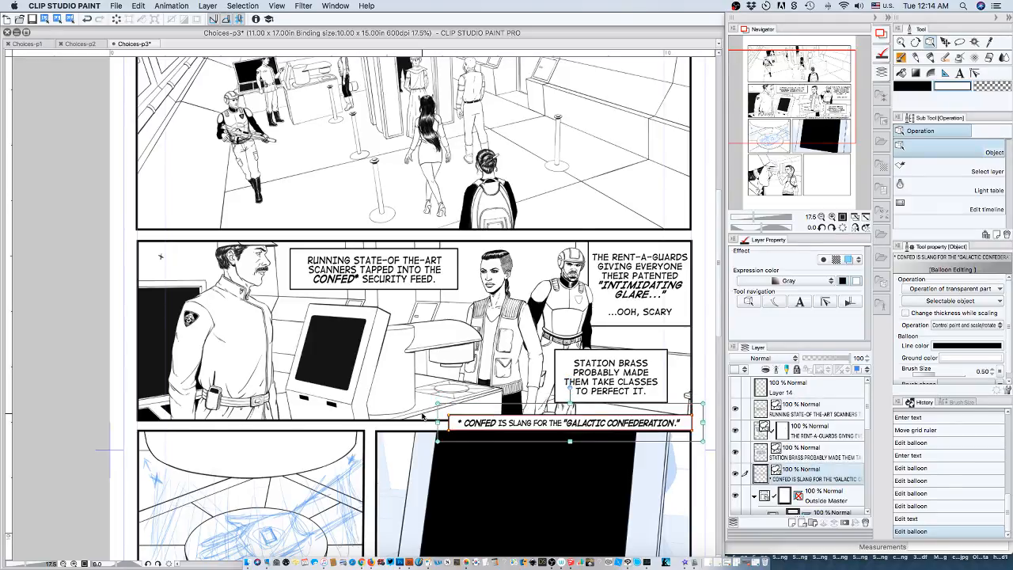
pyautogui.hotkey('shift', 'Up')
pyautogui.hotkey('shift', 'Up')
pyautogui.hotkey('shift', 'Up')
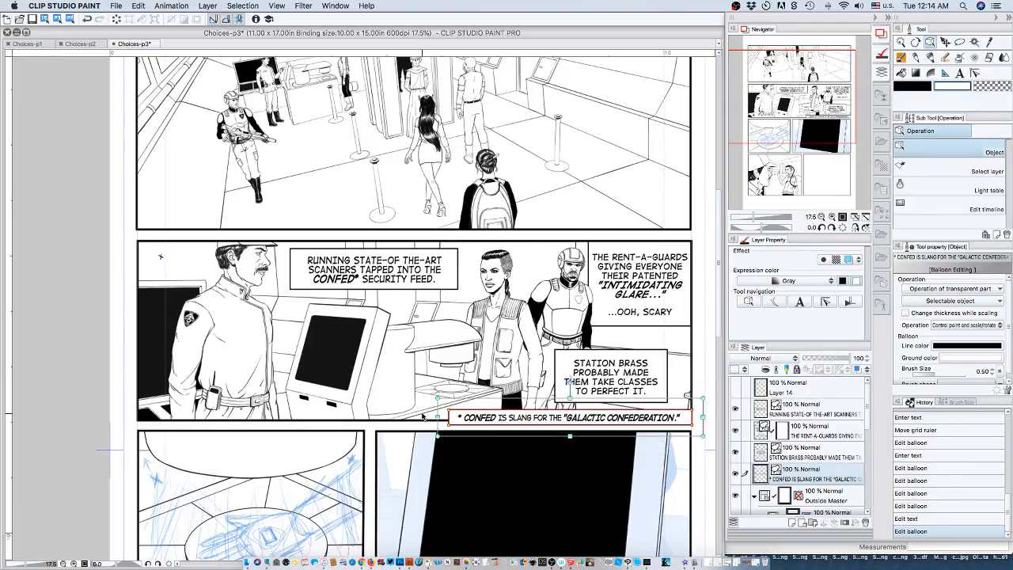
# Move the footnote balloon back along the bottom border into the second panel's lower-left corner, flush with the panel's side border.
pyautogui.hotkey('shift', 'Left')
pyautogui.hotkey('shift', 'Left')
pyautogui.hotkey('shift', 'Left')
pyautogui.hotkey('shift', 'Left')
pyautogui.hotkey('shift', 'Left')
pyautogui.hotkey('shift', 'Left')
pyautogui.hotkey('shift', 'Left')
pyautogui.hotkey('shift', 'Left')
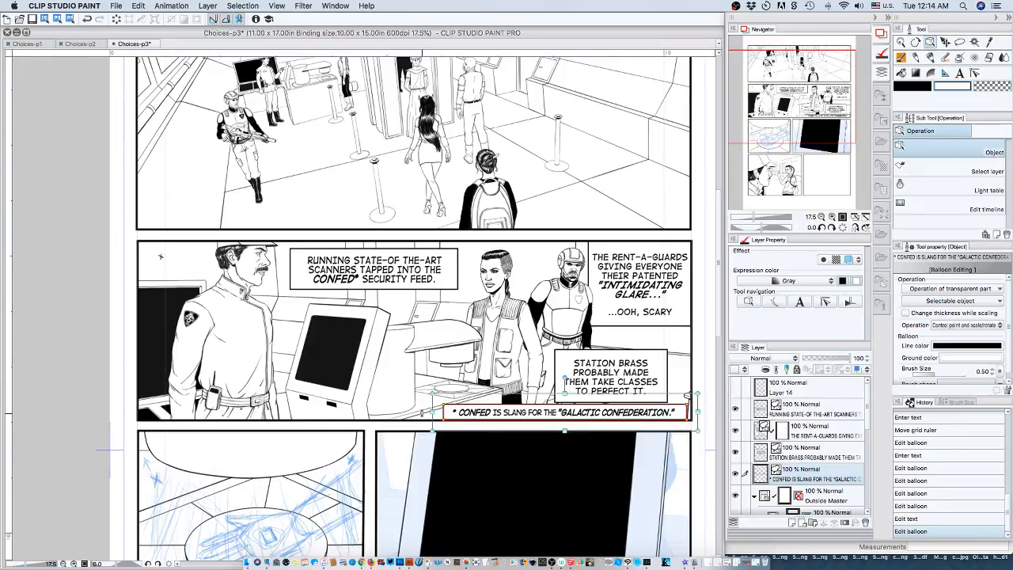
pyautogui.hotkey('shift', 'Left')
pyautogui.hotkey('shift', 'Left')
pyautogui.hotkey('shift', 'Left')
pyautogui.hotkey('shift', 'Left')
pyautogui.hotkey('shift', 'Left')
pyautogui.hotkey('shift', 'Left')
pyautogui.hotkey('shift', 'Left')
pyautogui.hotkey('shift', 'Left')
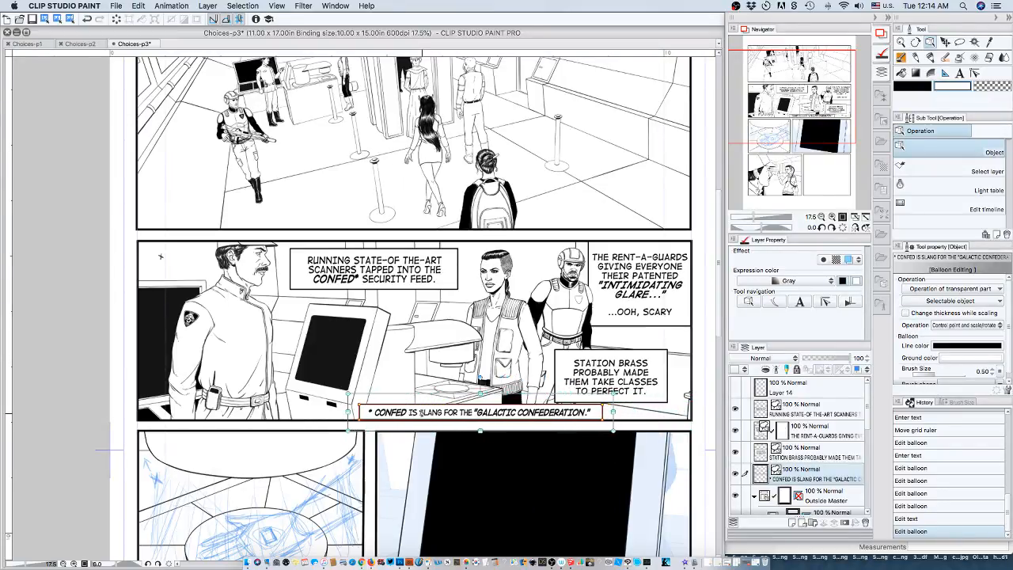
pyautogui.hotkey('shift', 'Left')
pyautogui.hotkey('shift', 'Left')
pyautogui.hotkey('shift', 'Left')
pyautogui.hotkey('shift', 'Left')
pyautogui.hotkey('shift', 'Left')
pyautogui.hotkey('shift', 'Left')
pyautogui.hotkey('shift', 'Left')
pyautogui.hotkey('shift', 'Left')
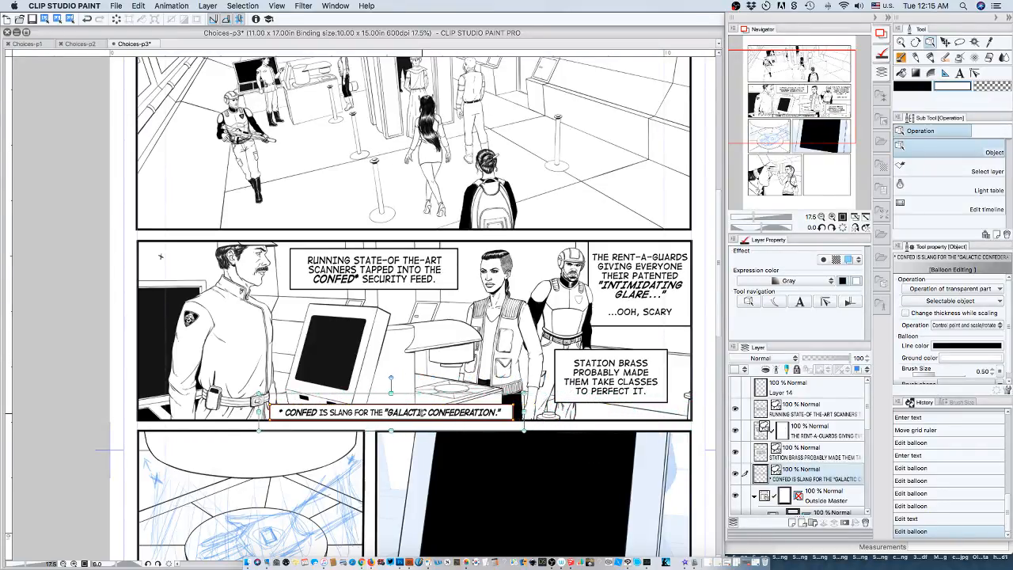
pyautogui.hotkey('shift', 'Left')
pyautogui.hotkey('shift', 'Left')
pyautogui.hotkey('shift', 'Left')
pyautogui.hotkey('shift', 'Left')
pyautogui.hotkey('shift', 'Left')
pyautogui.hotkey('shift', 'Left')
pyautogui.hotkey('shift', 'Left')
pyautogui.hotkey('shift', 'Left')
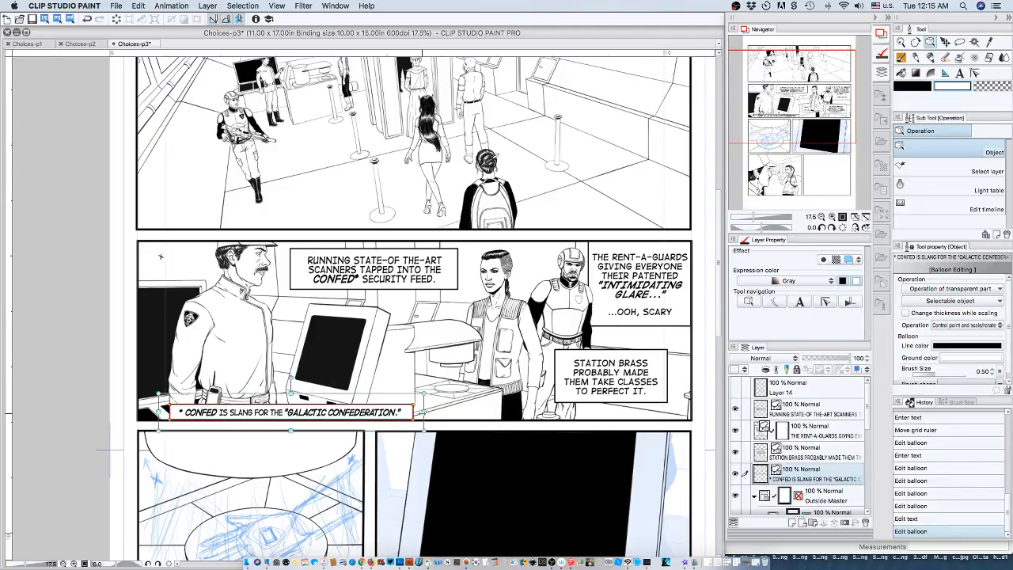
pyautogui.hotkey('shift', 'Left')
pyautogui.hotkey('shift', 'Left')
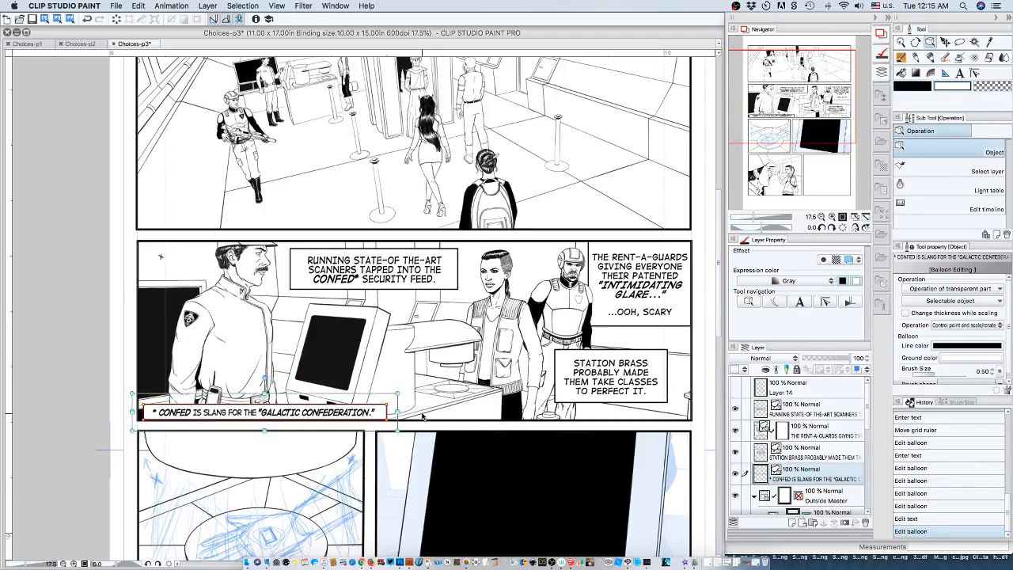
pyautogui.hotkey('shift', 'Left')
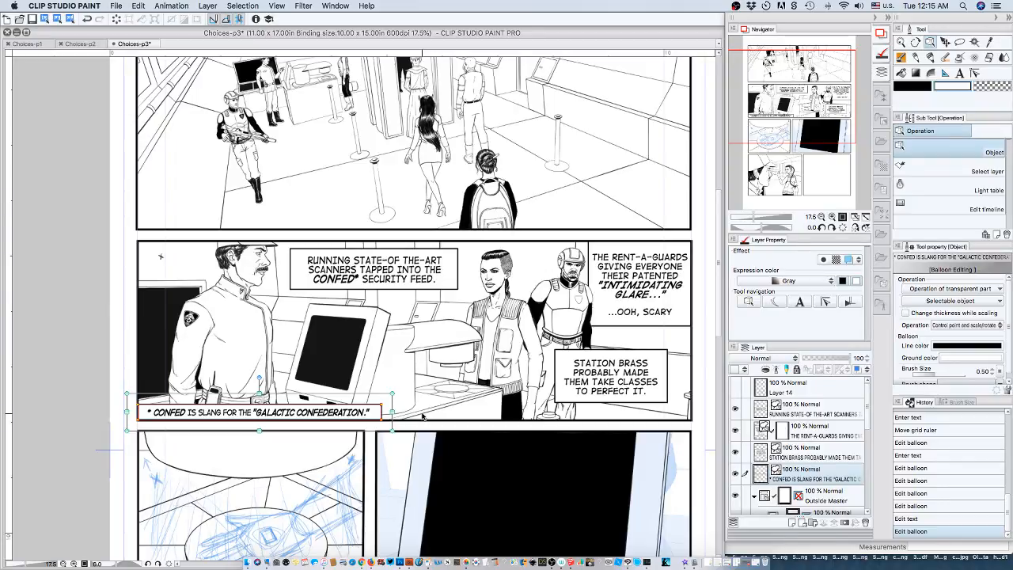
pyautogui.press('Right')
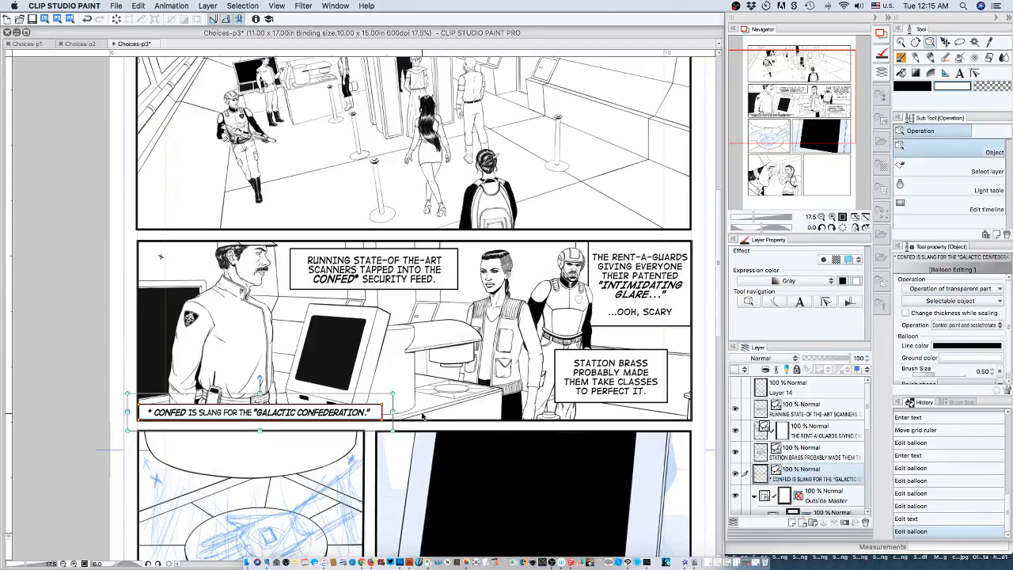
# Deselect the footnote balloon by selecting Layer 14 and save the Choices-p3 page.
pyautogui.click(821, 390)
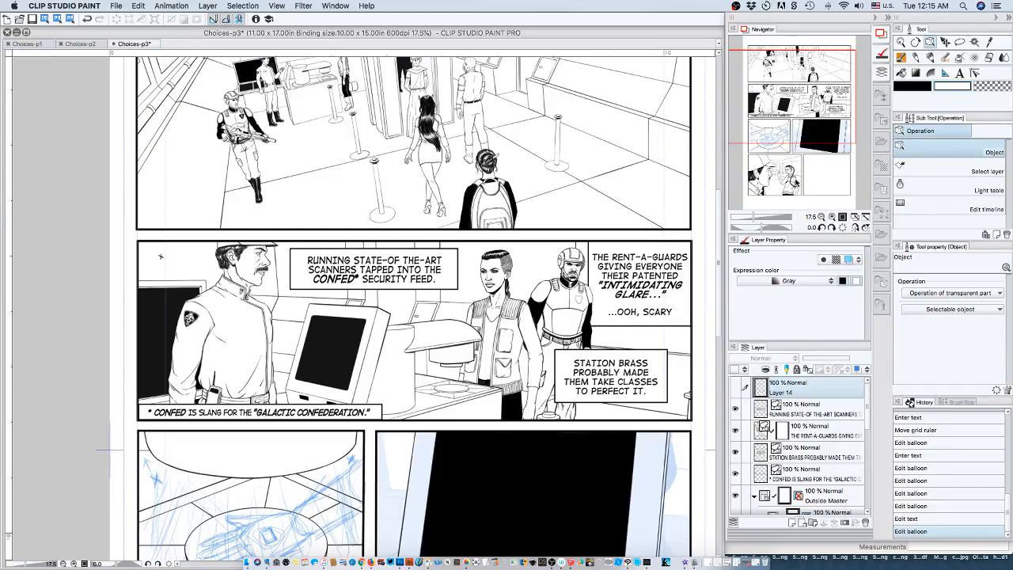
pyautogui.moveTo(806, 127)
pyautogui.mouseDown()
pyautogui.moveTo(807, 137)
pyautogui.moveTo(814, 119)
pyautogui.mouseUp()
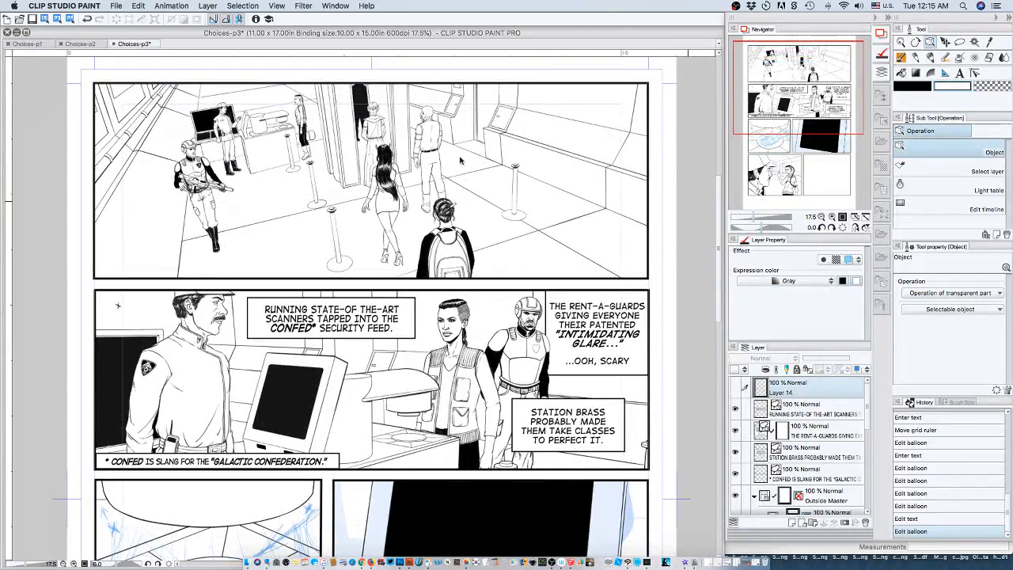
pyautogui.click(116, 7)
pyautogui.click(121, 75)
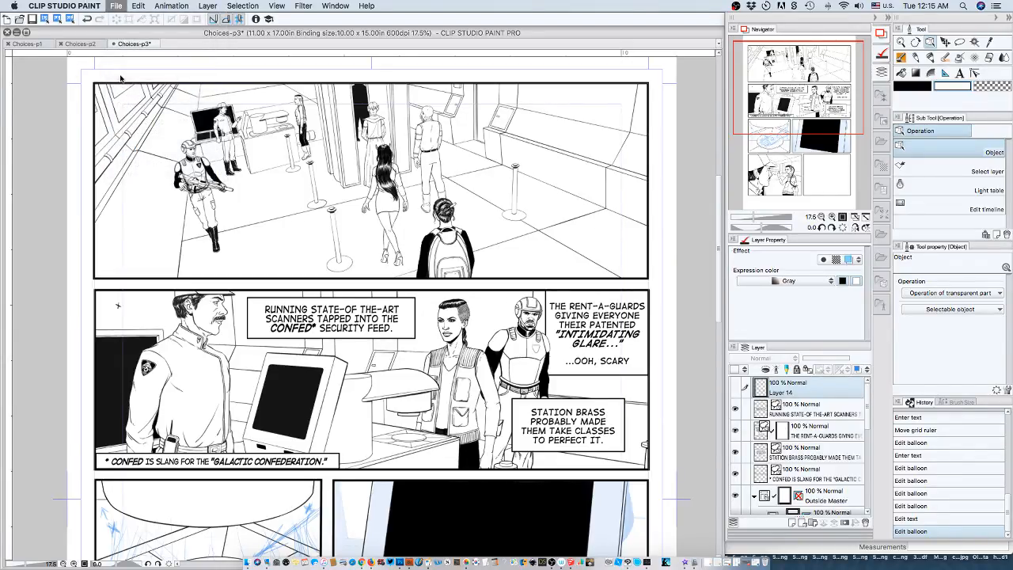
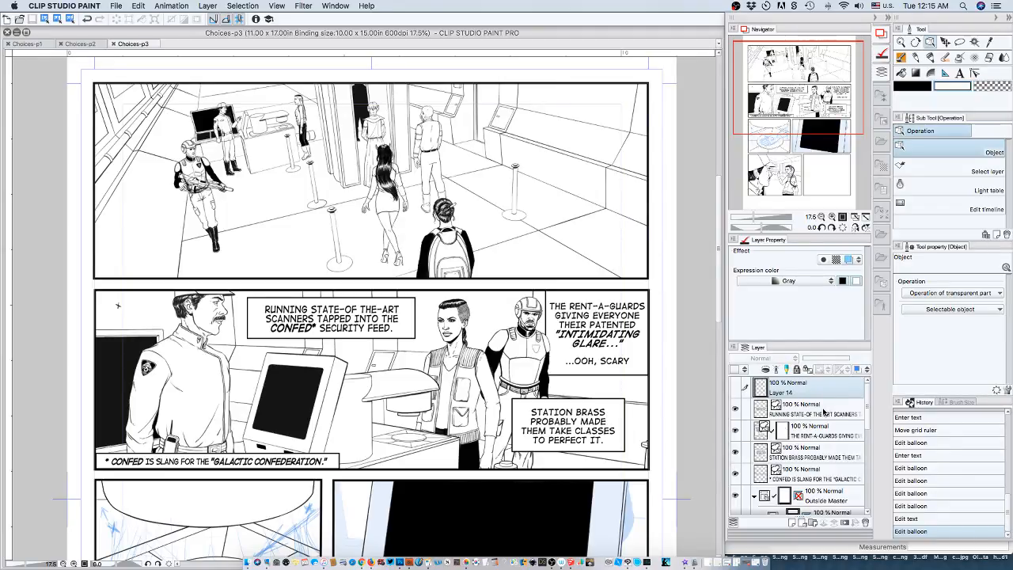
# Add quotation marks around "CONFED" in the second panel's footnote text.
pyautogui.click(958, 73)
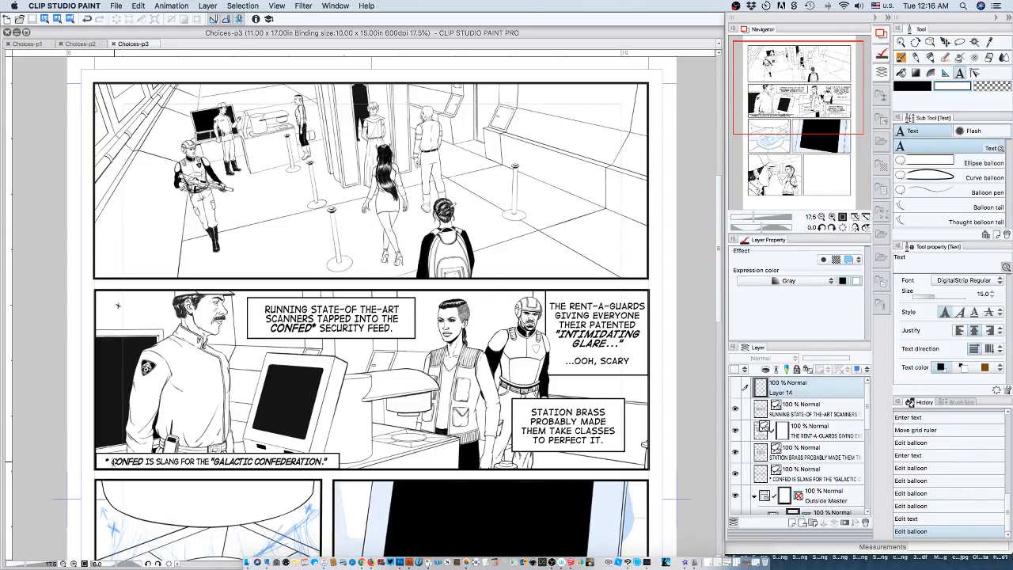
pyautogui.click(113, 461)
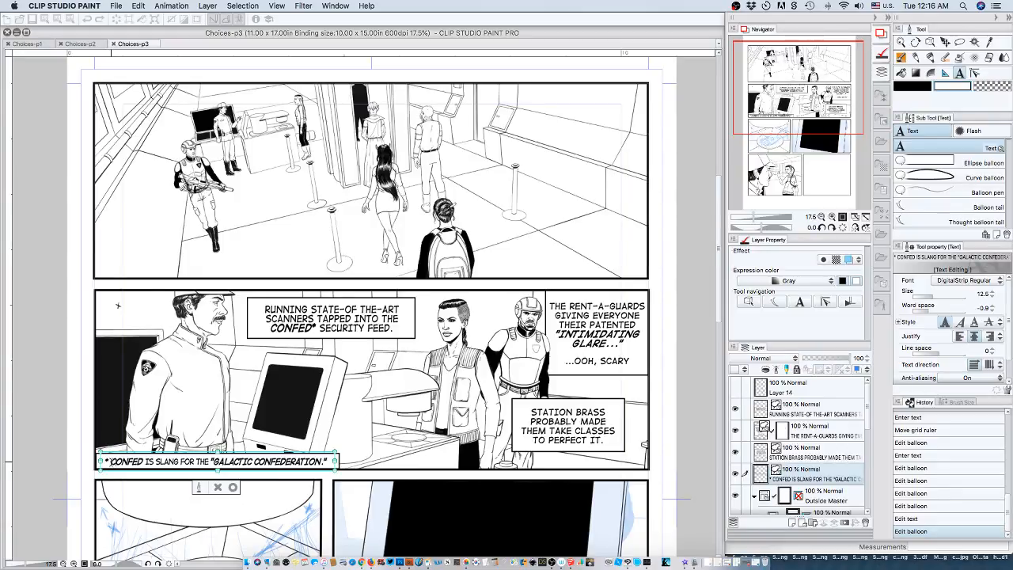
pyautogui.click(162, 475)
pyautogui.write("'")
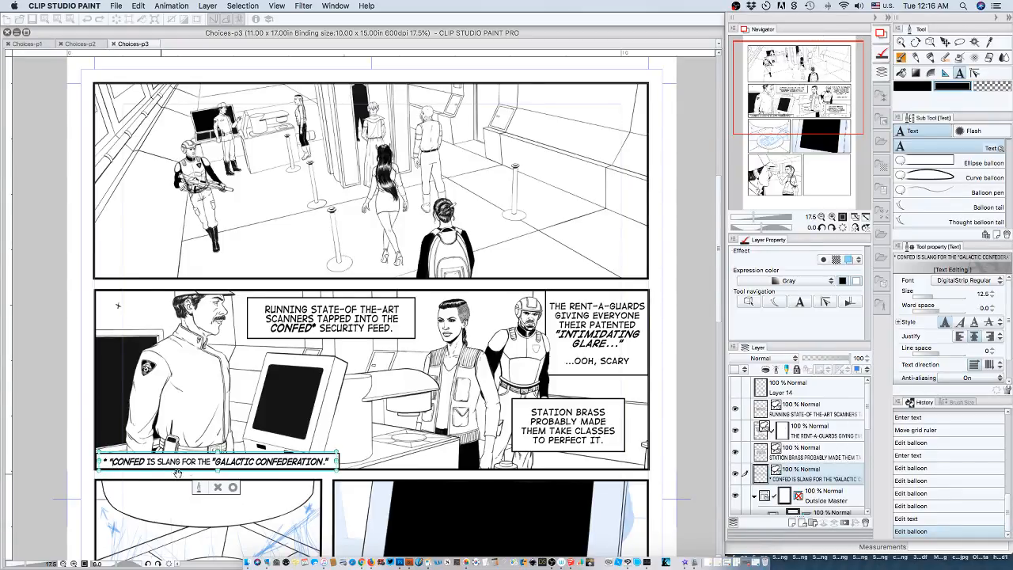
pyautogui.click(144, 460)
pyautogui.write("'")
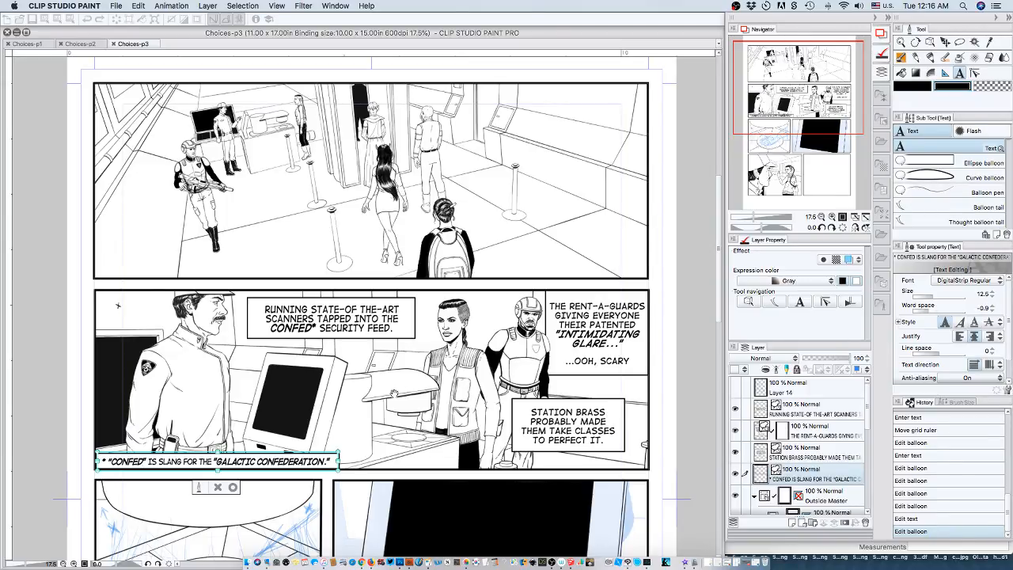
# Set the word space of the quoted "CONFED" in the footnote to 0.0 and commit the text.
pyautogui.moveTo(108, 461); pyautogui.dragTo(145, 461)
pyautogui.click(992, 306)
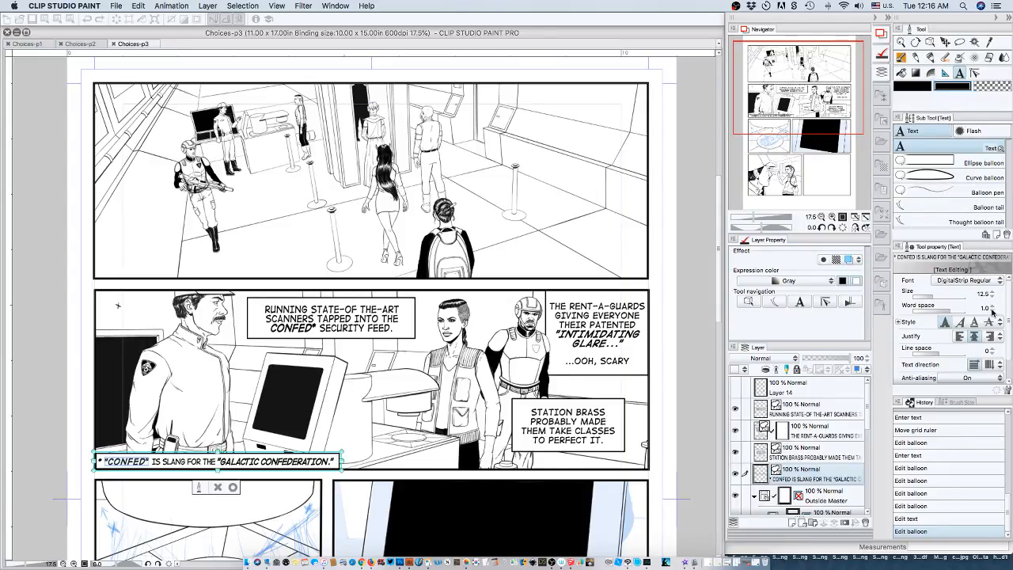
pyautogui.click(993, 310)
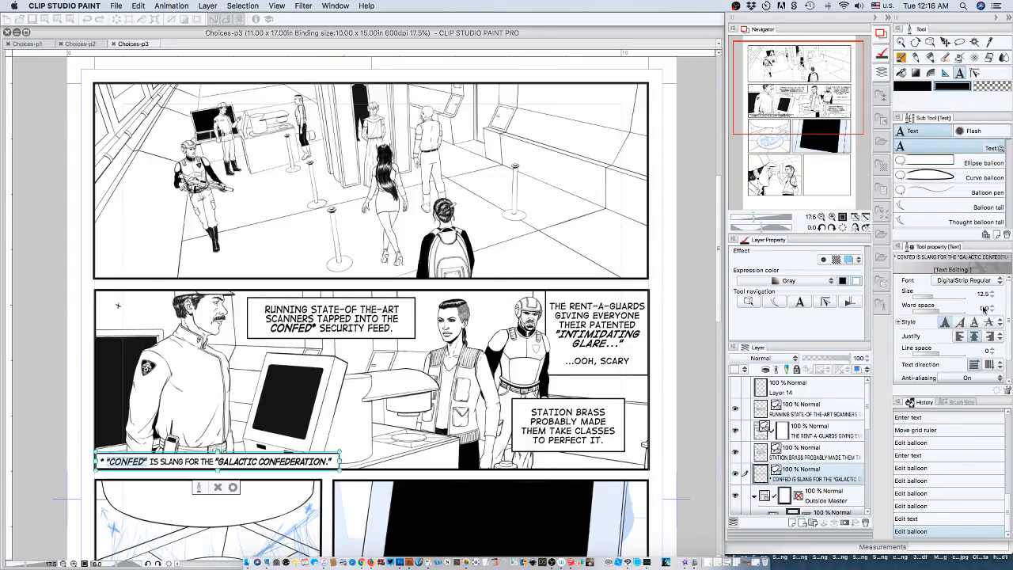
pyautogui.click(233, 487)
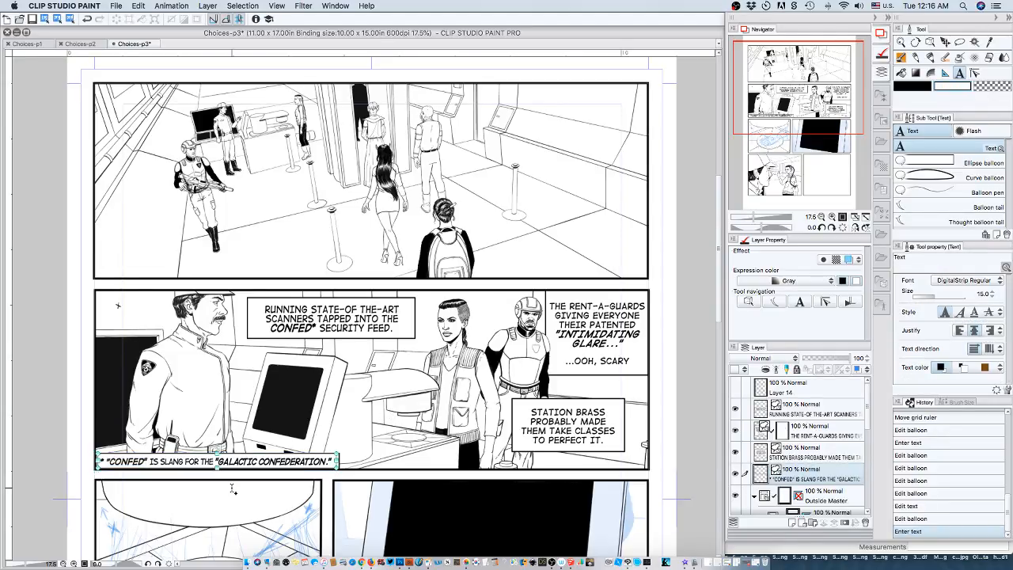
# Set the word space to 0.5 at the closing quotation mark of "CONFED" in the footnote.
pyautogui.click(158, 474)
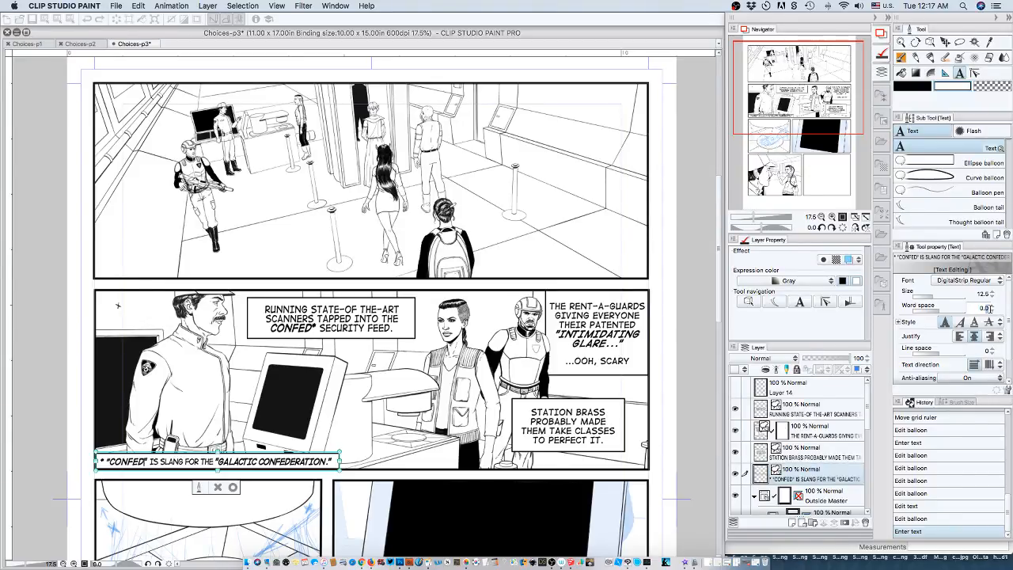
pyautogui.moveTo(990, 309); pyautogui.dragTo(983, 310)
pyautogui.write('5')
pyautogui.press('Return')
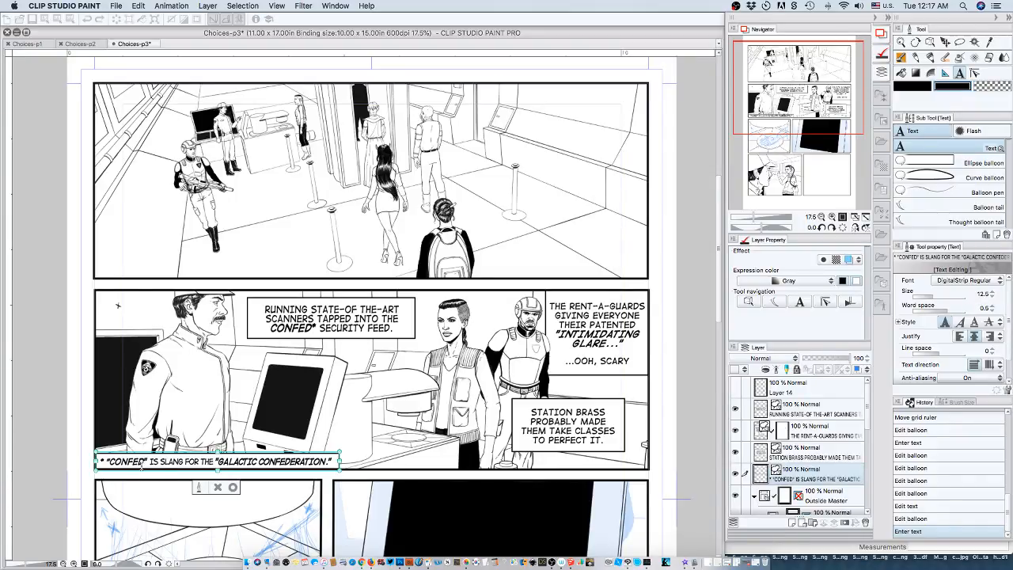
pyautogui.click(147, 460)
pyautogui.click(982, 307)
pyautogui.write('0.5')
pyautogui.click(988, 308)
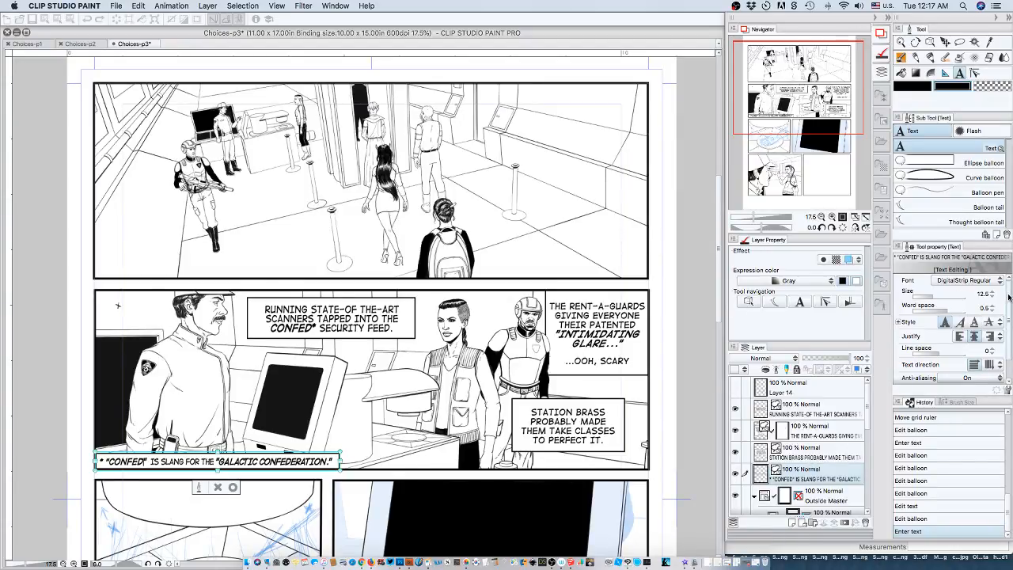
pyautogui.moveTo(1008, 296); pyautogui.dragTo(1008, 329)
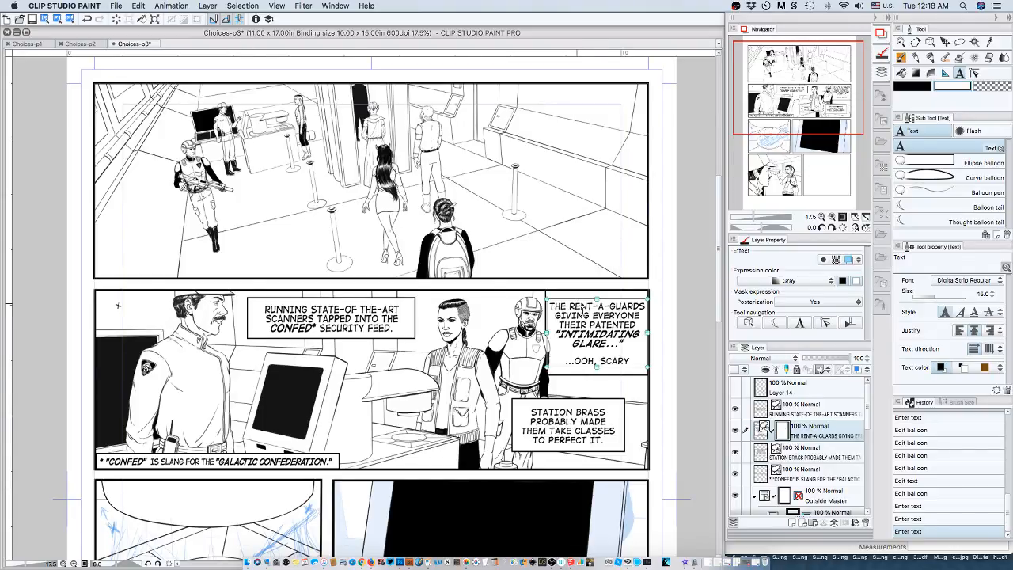
# Make "RENT-A-GUARDS" bold in the caption in the second panel's upper-right corner.
pyautogui.click(573, 307)
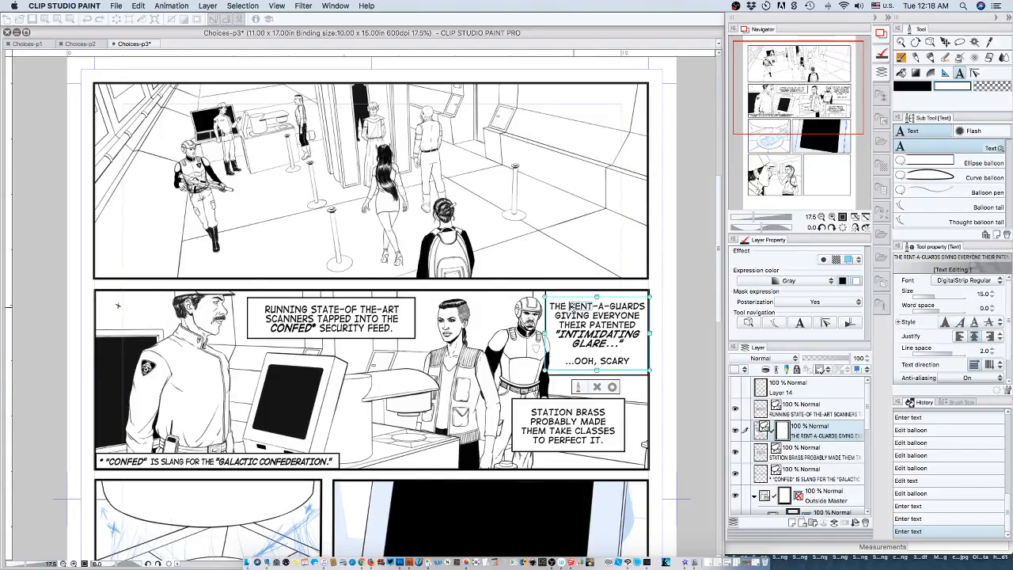
pyautogui.moveTo(569, 305); pyautogui.dragTo(641, 306)
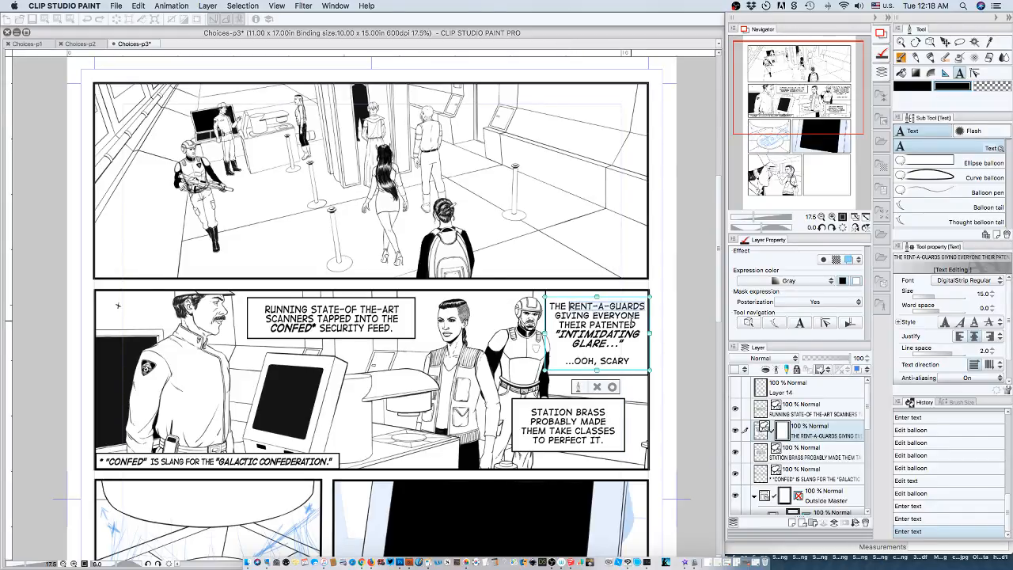
pyautogui.click(946, 324)
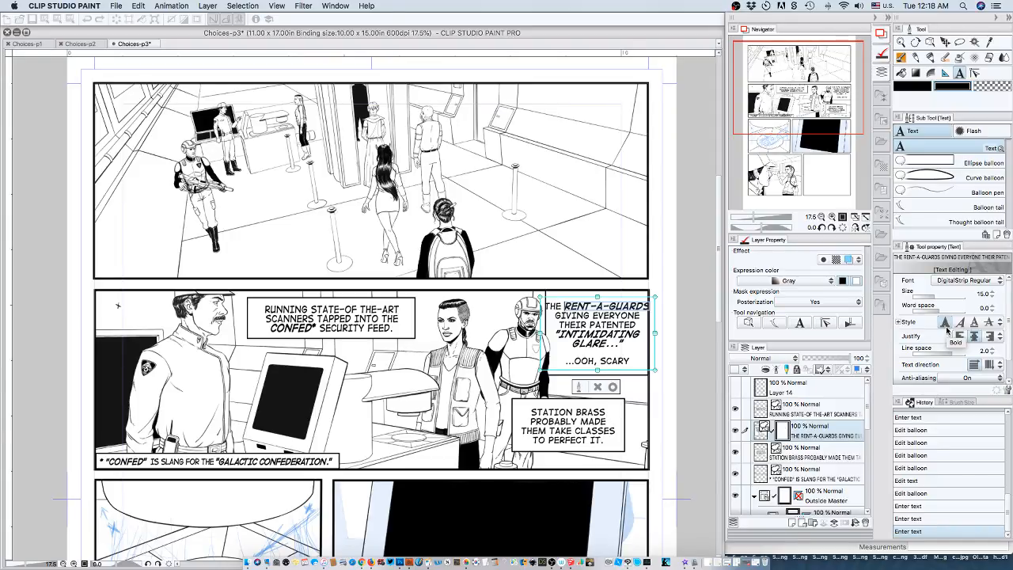
# Tighten the word space of the bold "RENT-A-GUARDS" to -1.4.
pyautogui.click(993, 311)
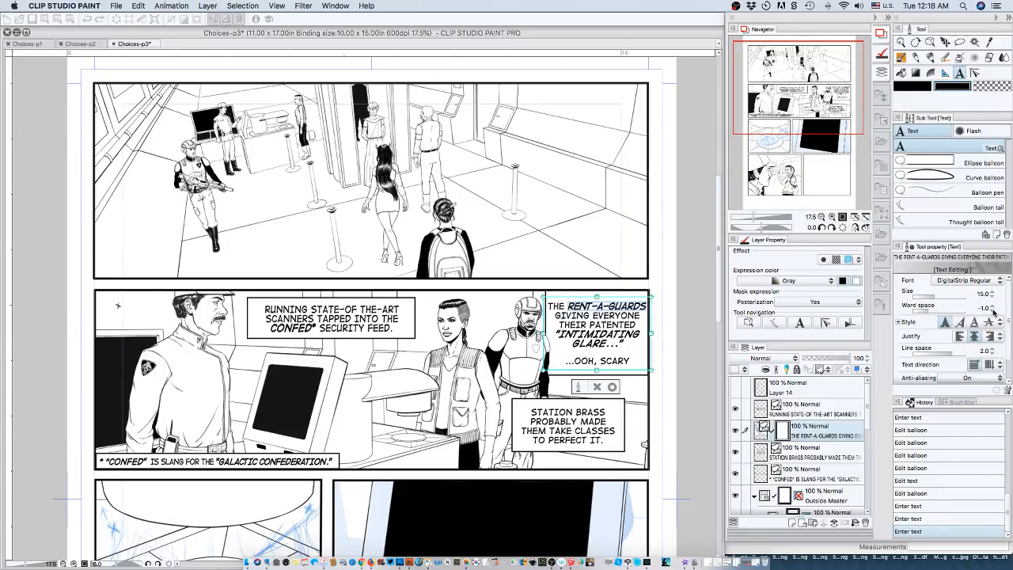
pyautogui.click(994, 311)
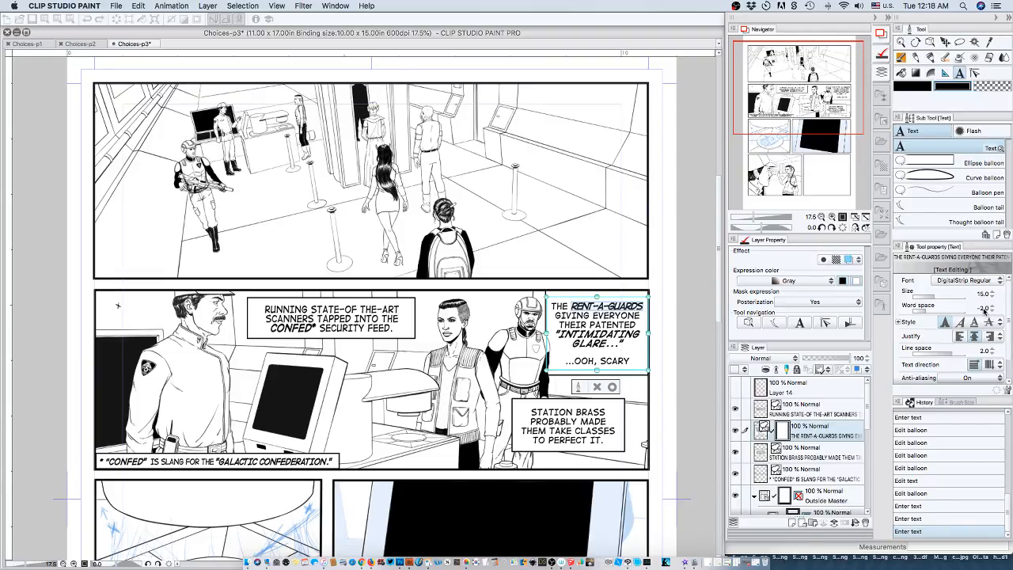
pyautogui.click(983, 308)
pyautogui.doubleClick(982, 308)
pyautogui.press('BackSpace')
pyautogui.write('-1.4')
pyautogui.press('Return')
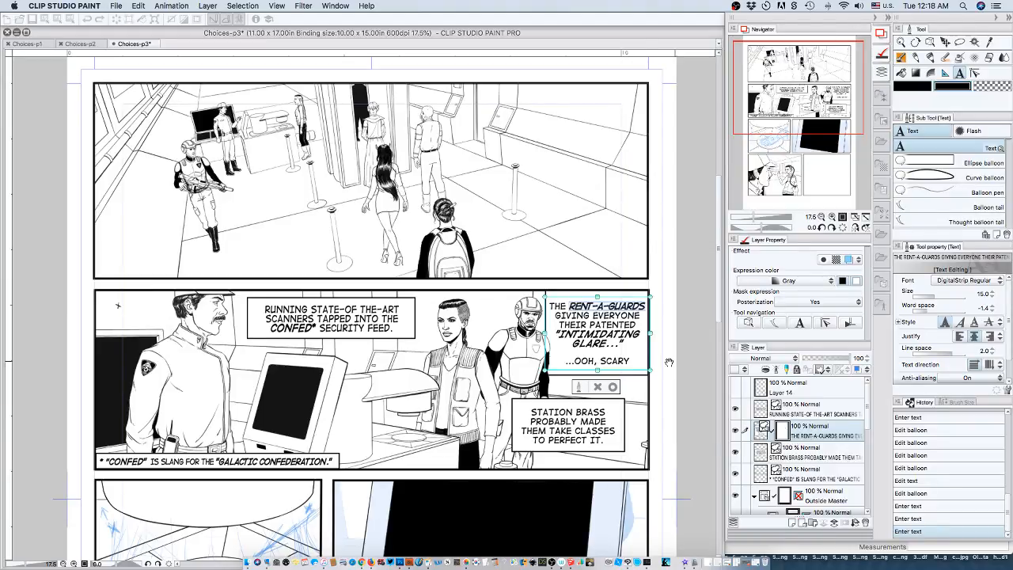
# Make the word "SCARY" bold in the last line of the rent-a-guards caption.
pyautogui.doubleClick(616, 361)
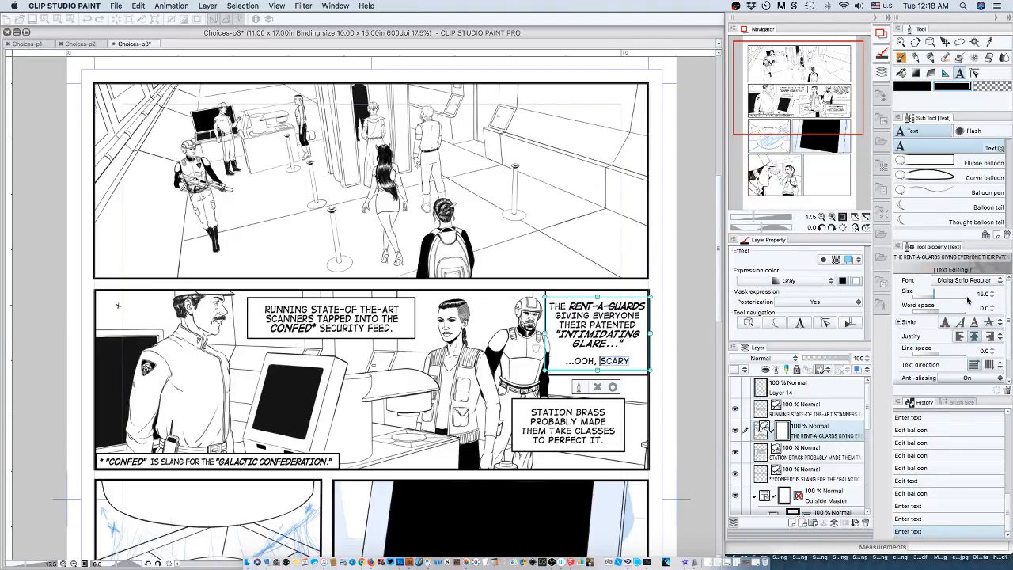
pyautogui.click(945, 323)
pyautogui.click(945, 323)
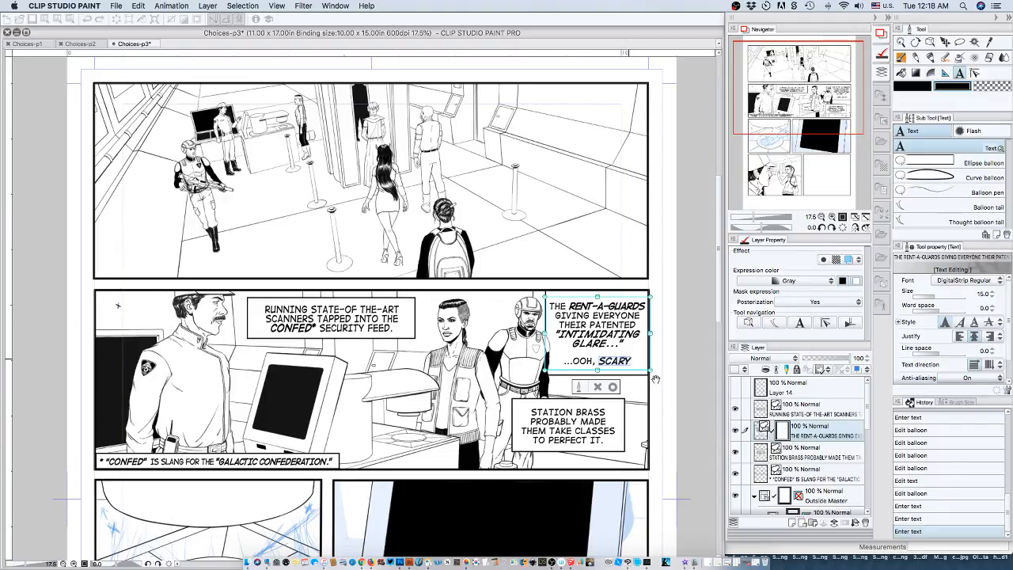
# Add a period after "SCARY" and apply the bold style to the word together with its period.
pyautogui.click(637, 368)
pyautogui.write('.')
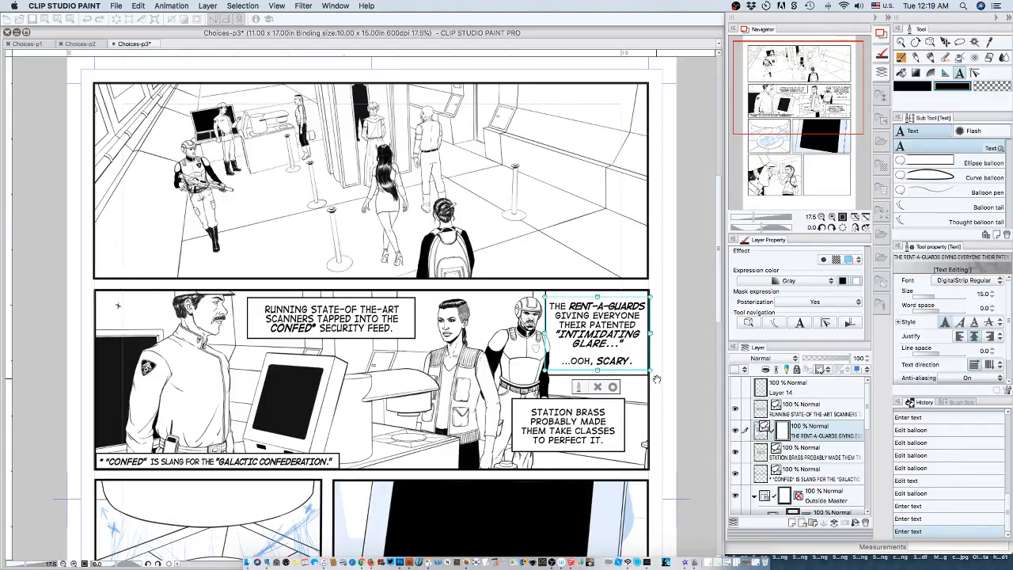
pyautogui.click(599, 361)
pyautogui.moveTo(599, 361); pyautogui.dragTo(633, 361)
pyautogui.click(944, 325)
pyautogui.click(944, 325)
# Open the caption text's detailed settings and examine the Reading, Edit settings and Text list categories, including the Basic Latin character table.
pyautogui.click(579, 387)
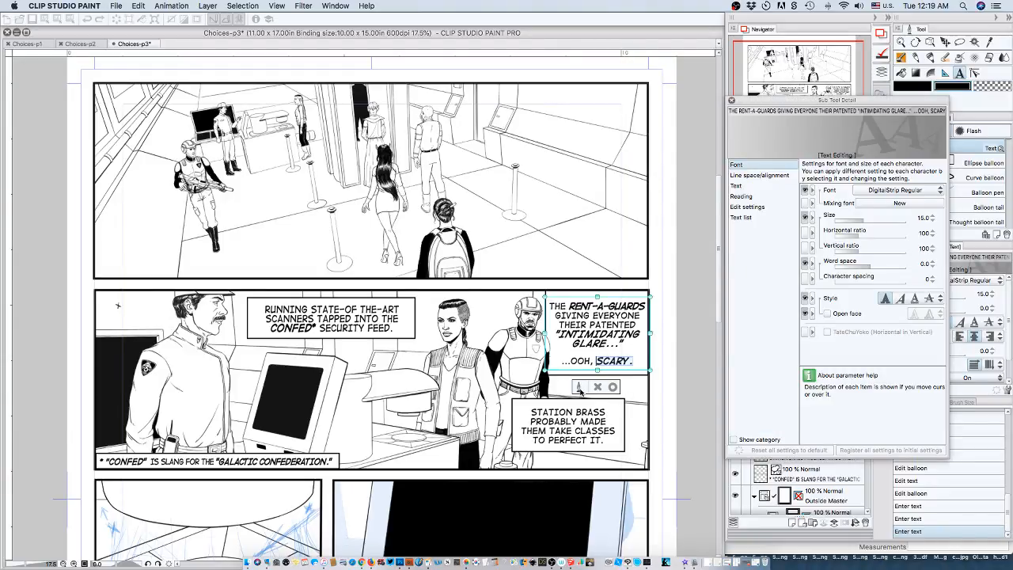
pyautogui.click(745, 199)
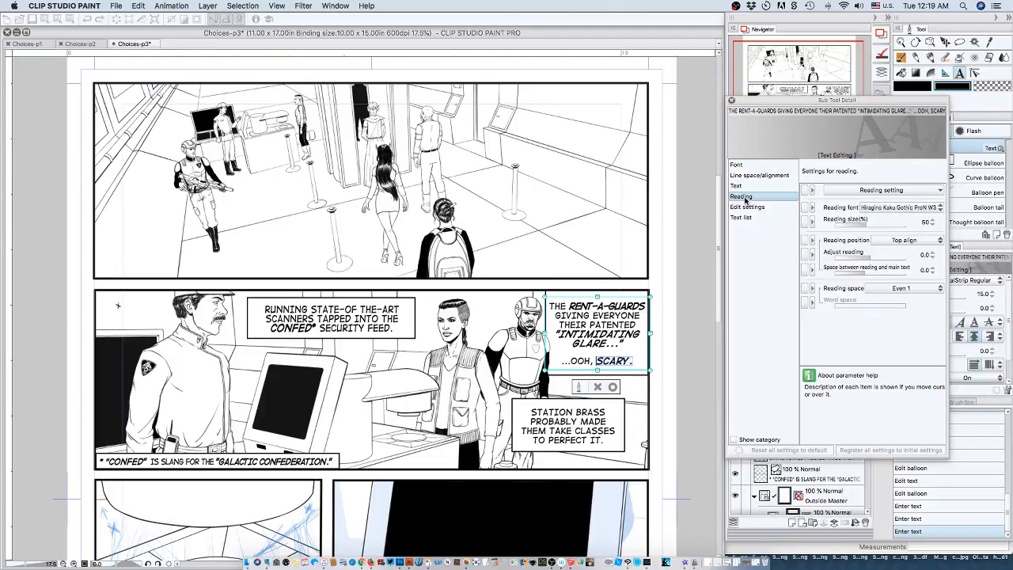
pyautogui.click(746, 207)
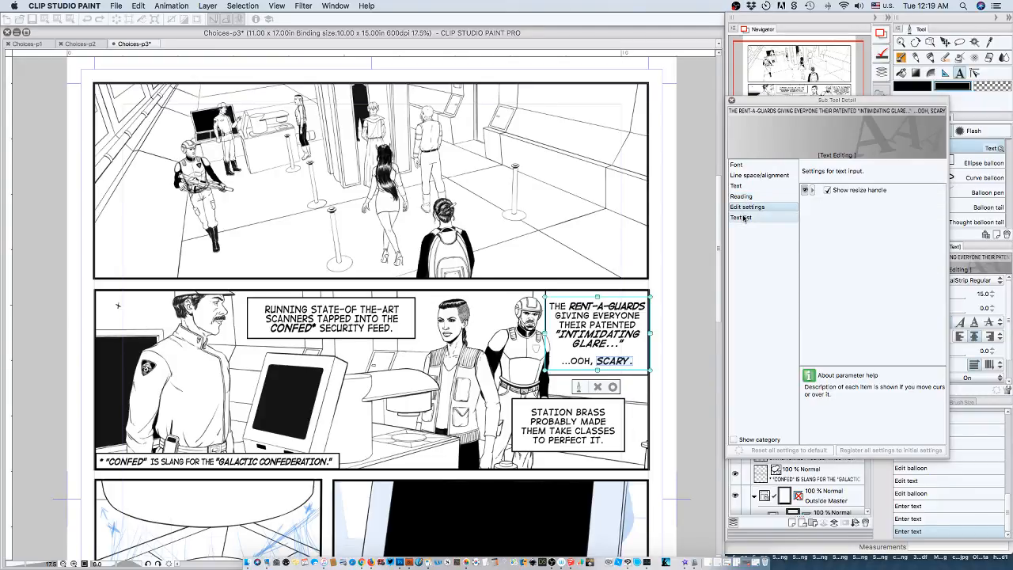
pyautogui.click(743, 218)
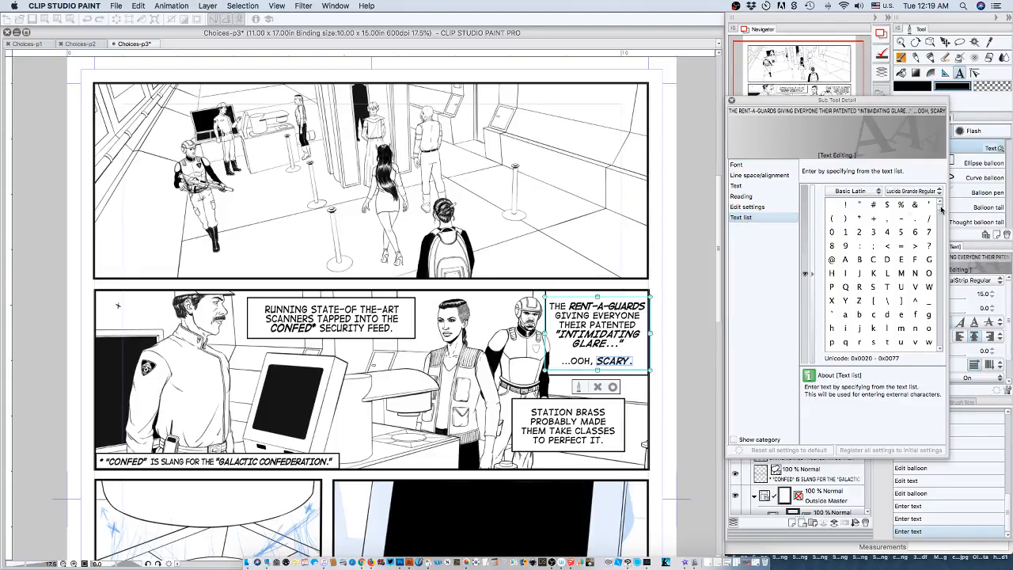
pyautogui.scroll(-10, 941, 216)
pyautogui.scroll(-15, 941, 215)
pyautogui.scroll(-2, 940, 350)
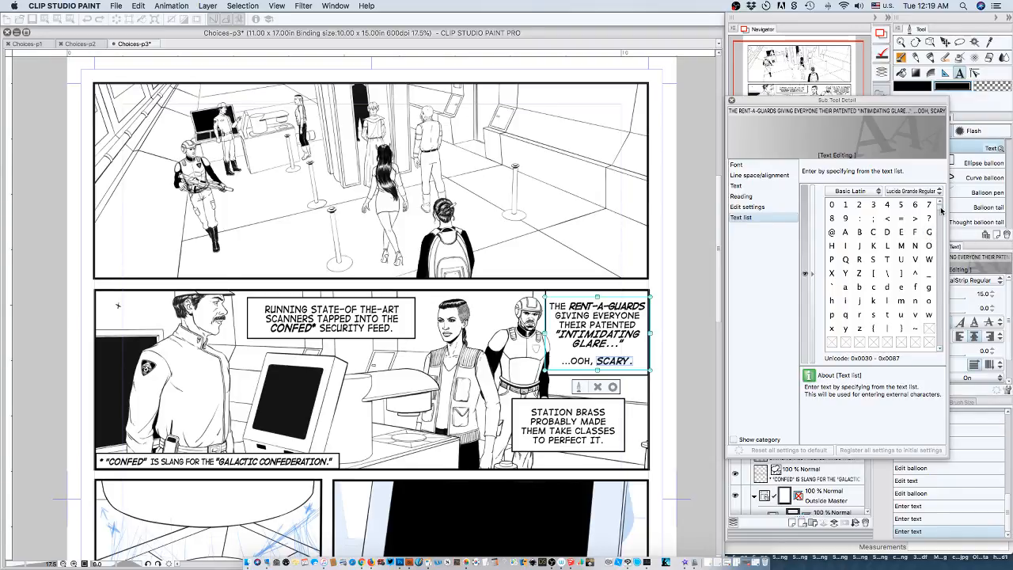
pyautogui.scroll(2, 884, 245)
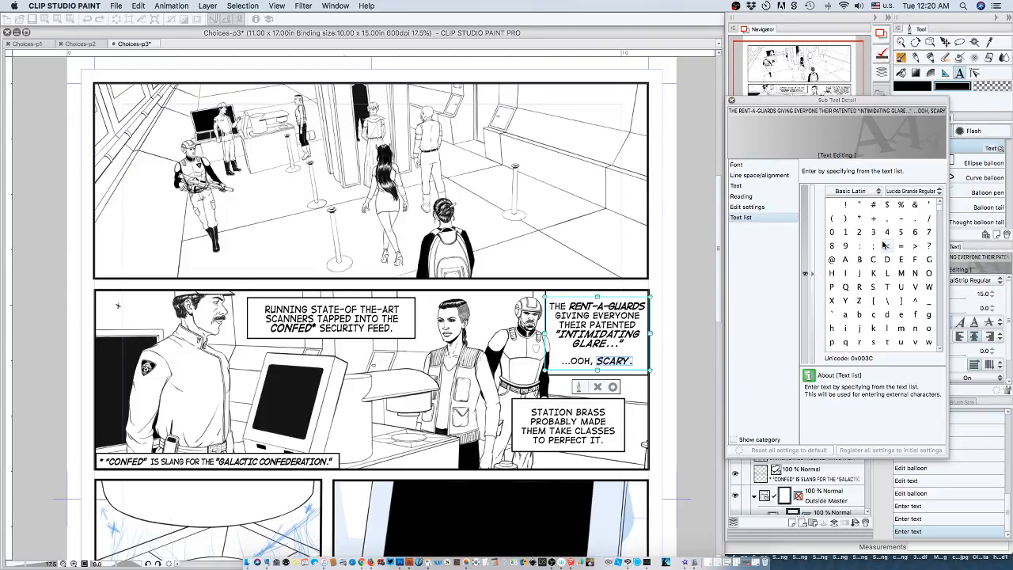
# Examine the character sets available in the Text list, from Basic Latin through the symbol and CJK sets, keeping the current one.
pyautogui.click(875, 193)
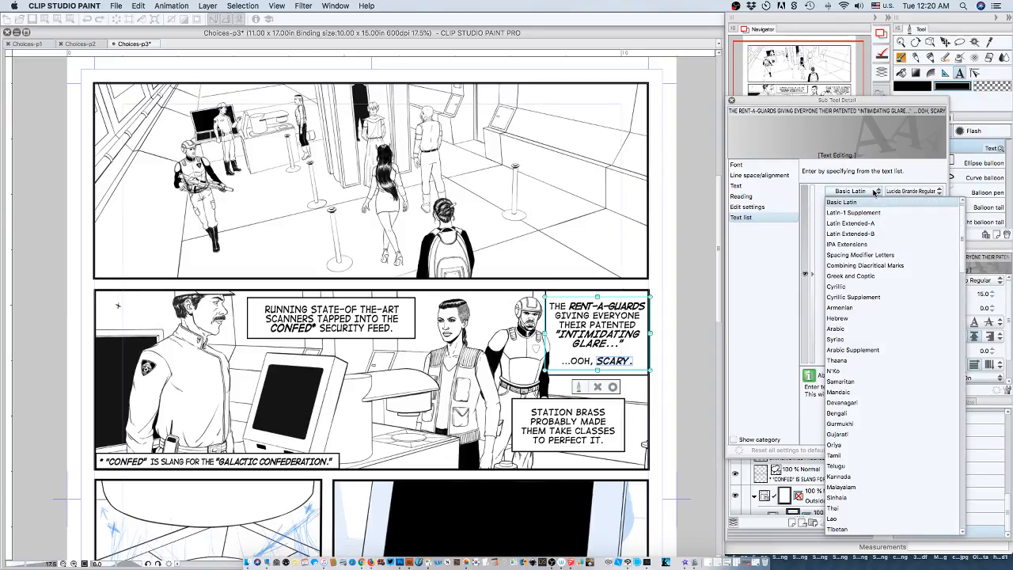
pyautogui.scroll(-5, 895, 328)
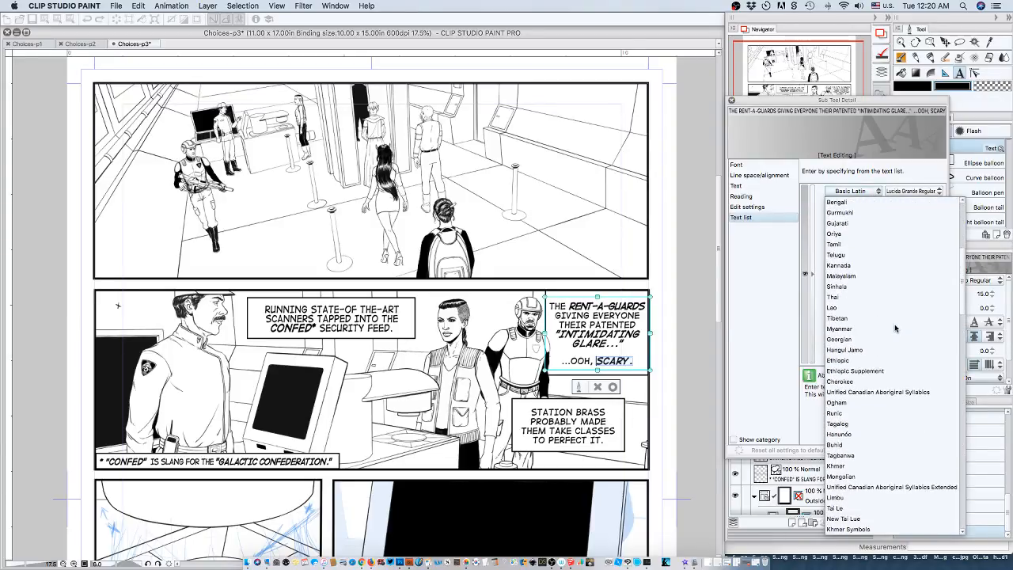
pyautogui.scroll(-3, 895, 328)
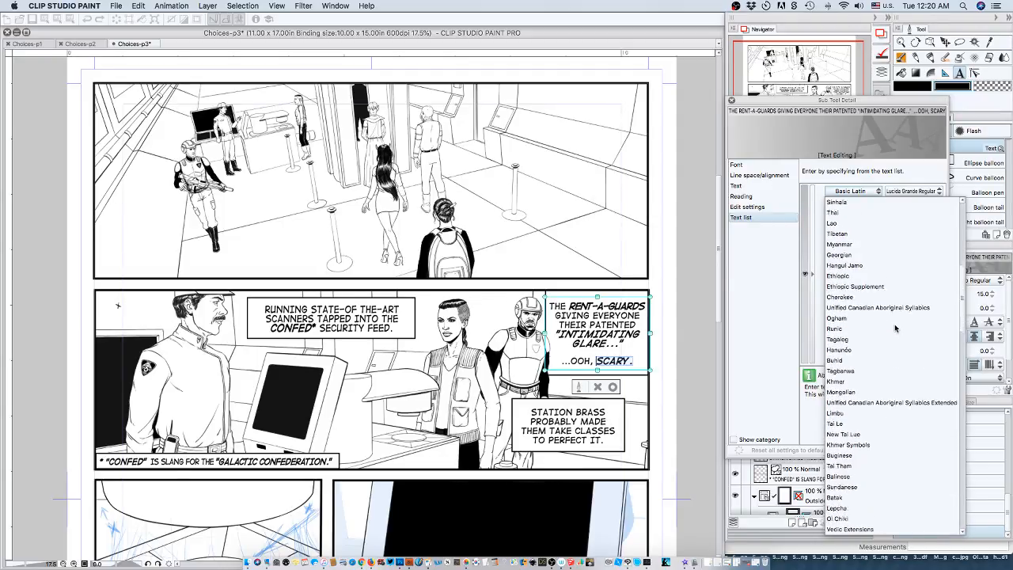
pyautogui.scroll(-2, 895, 328)
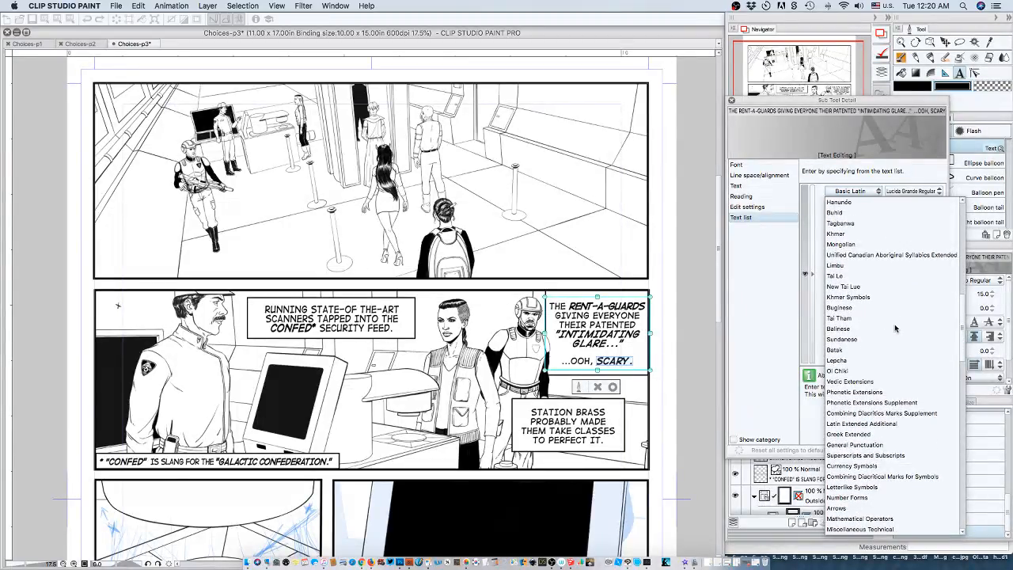
pyautogui.scroll(-5, 895, 328)
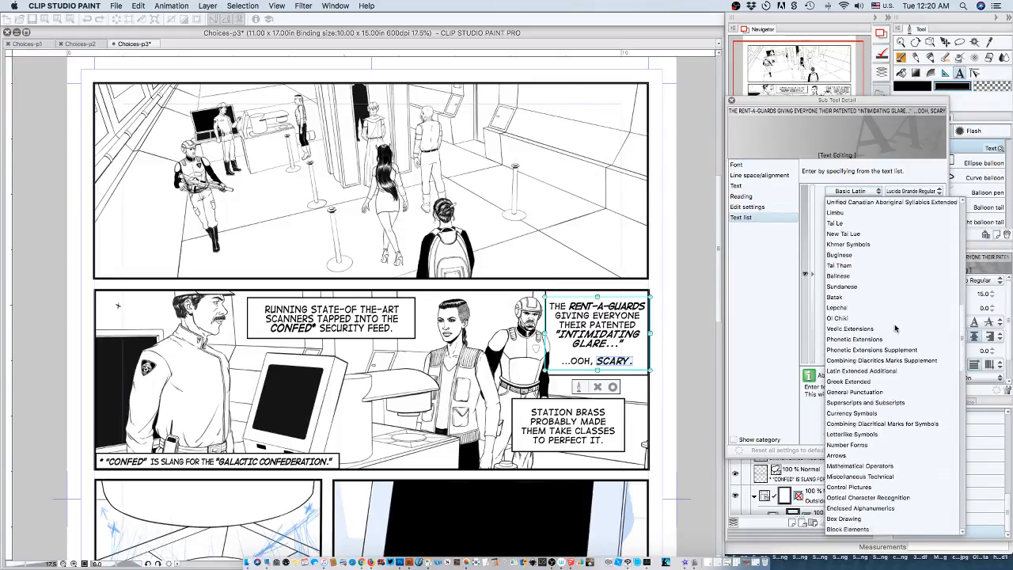
pyautogui.scroll(-5, 894, 327)
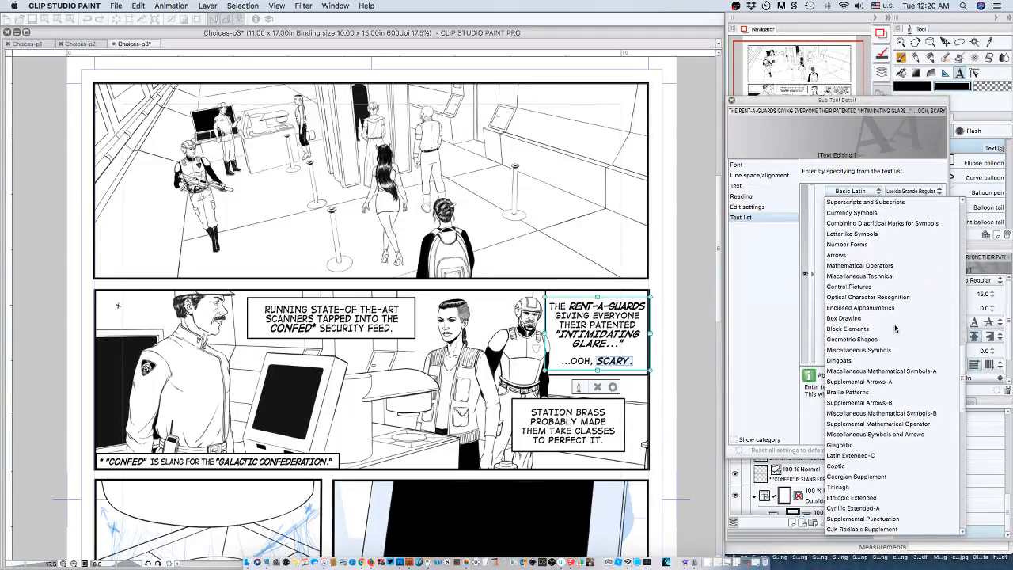
pyautogui.scroll(-5, 895, 328)
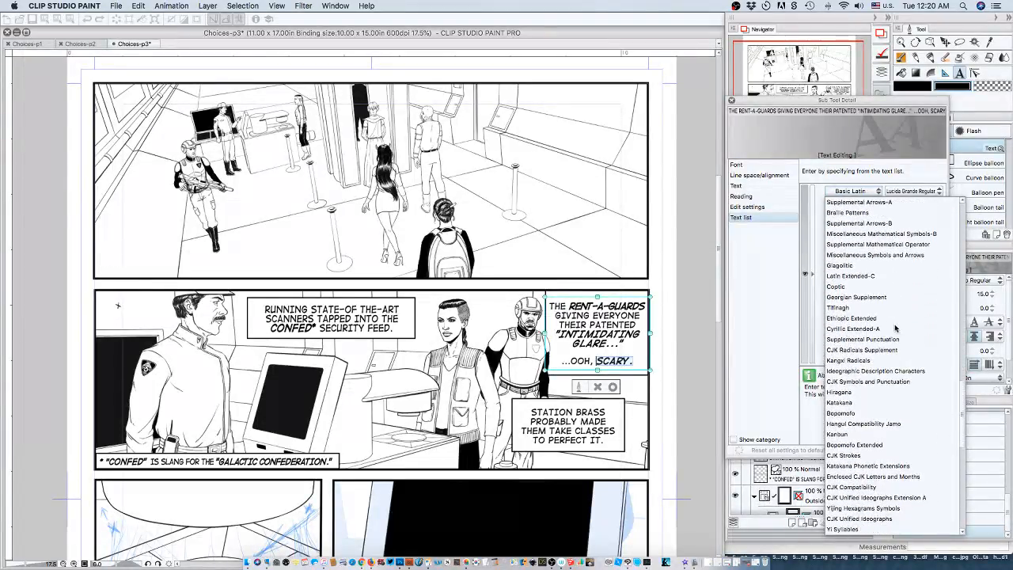
pyautogui.scroll(-5, 895, 328)
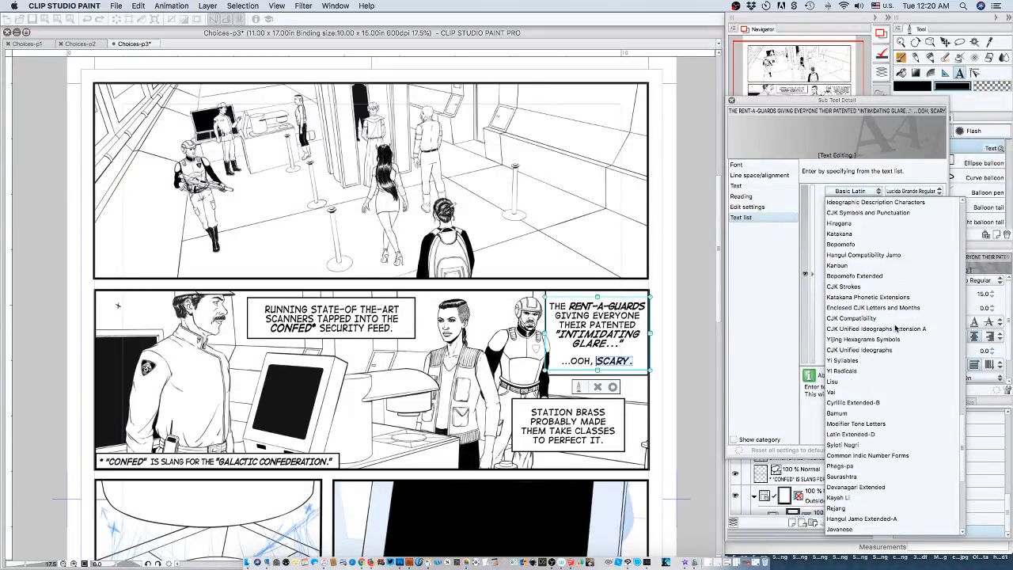
pyautogui.scroll(-5, 895, 327)
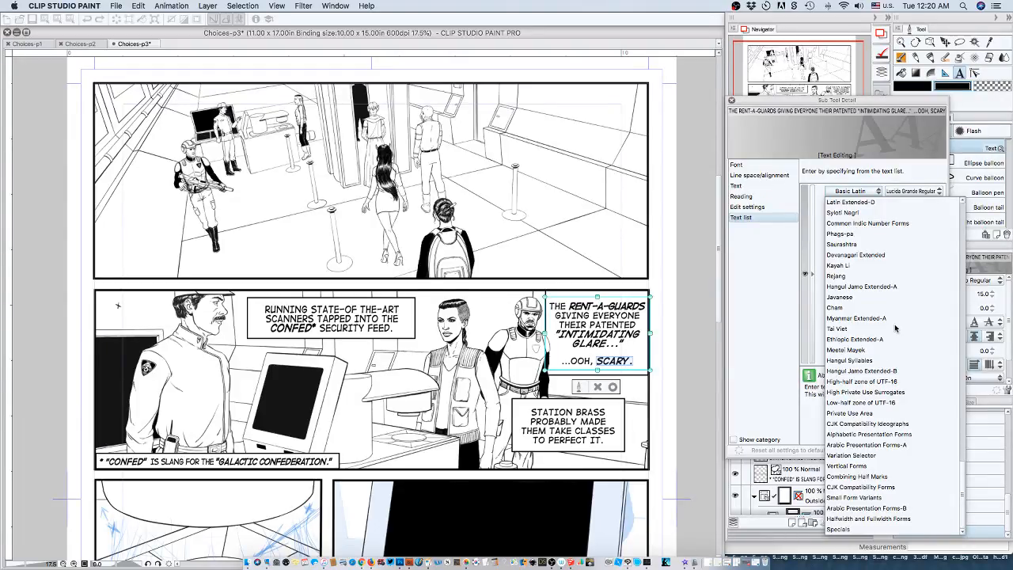
pyautogui.scroll(15, 895, 328)
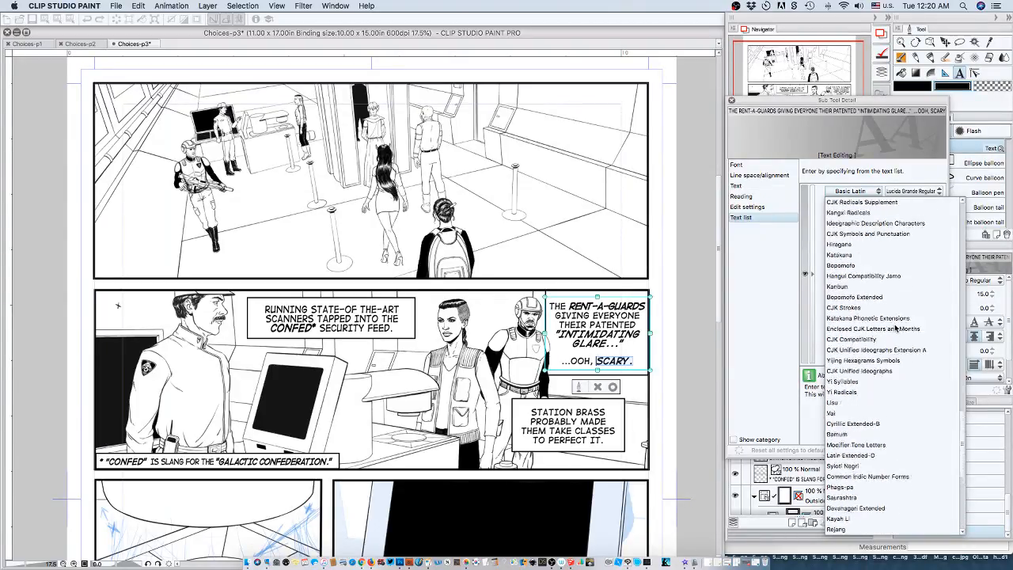
pyautogui.scroll(18, 895, 328)
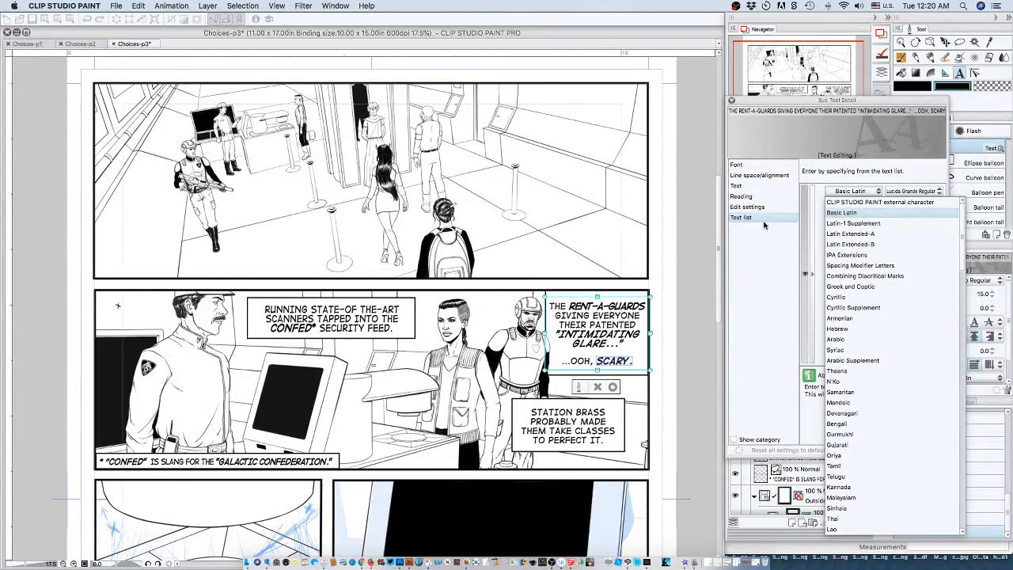
pyautogui.click(757, 246)
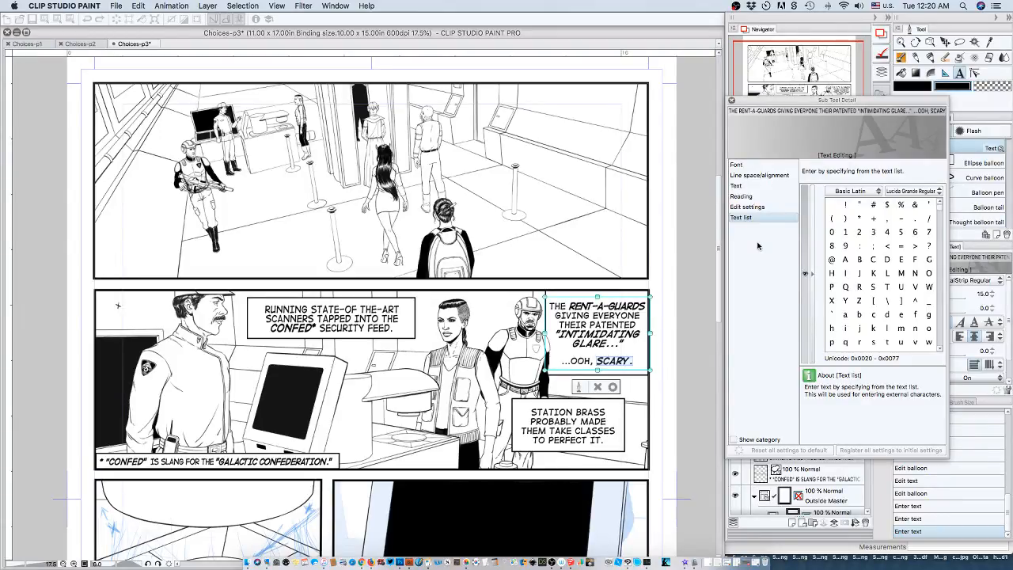
# Review the Line space/alignment and Text settings, including half-width punctuation marks, then commit the rent-a-guards caption and close the detailed settings.
pyautogui.click(744, 176)
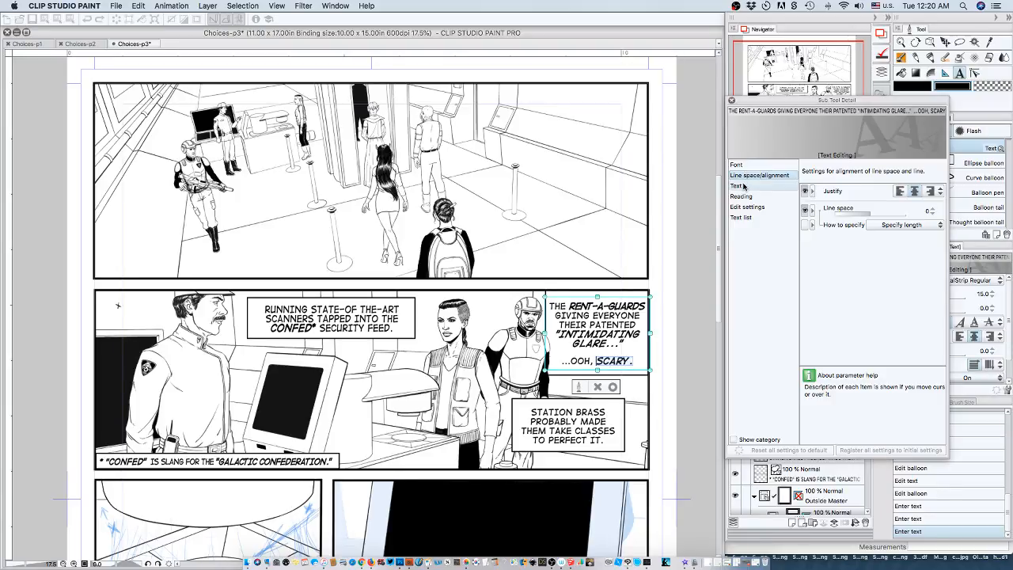
pyautogui.click(744, 186)
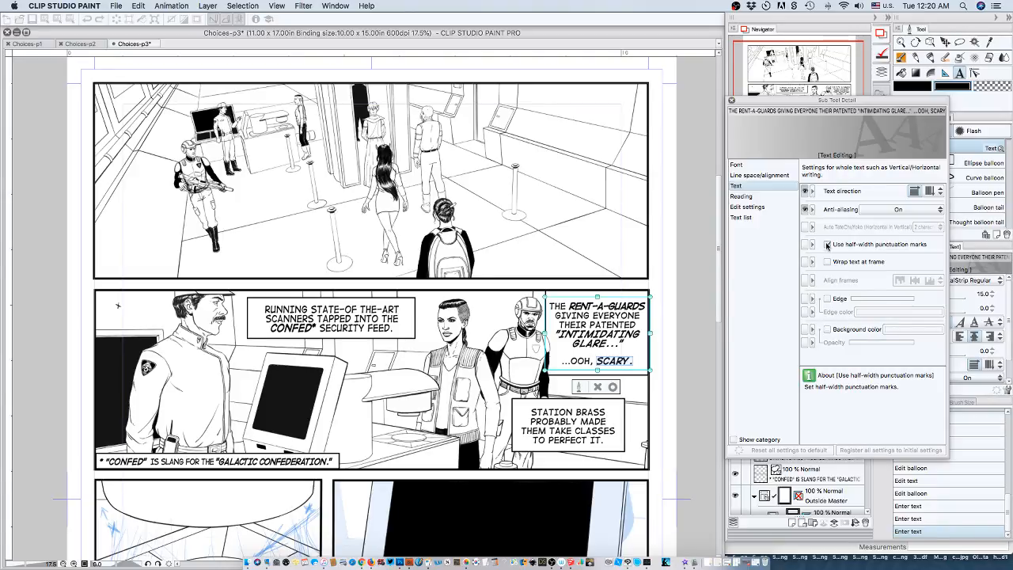
pyautogui.click(827, 245)
pyautogui.click(612, 386)
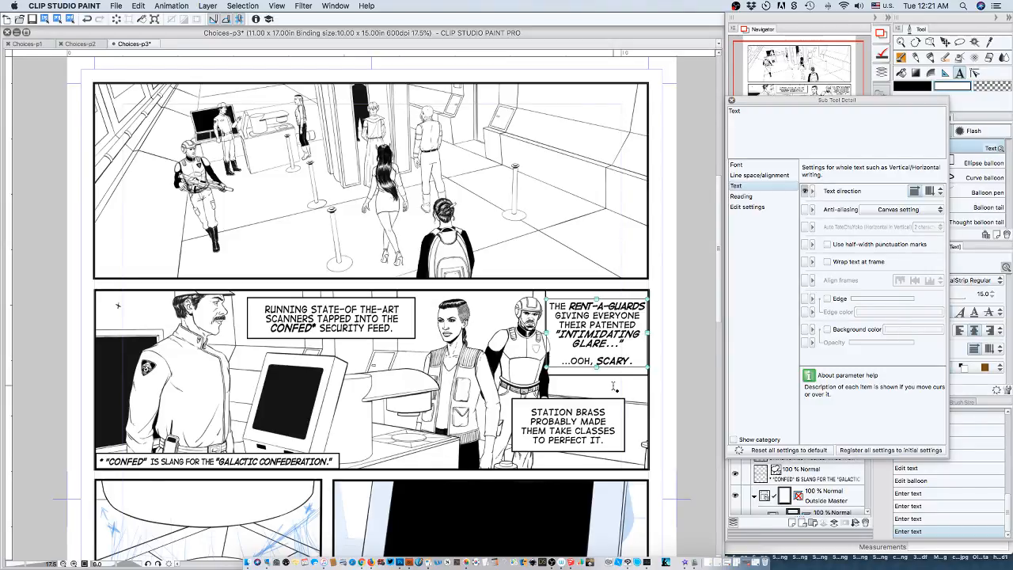
pyautogui.click(731, 102)
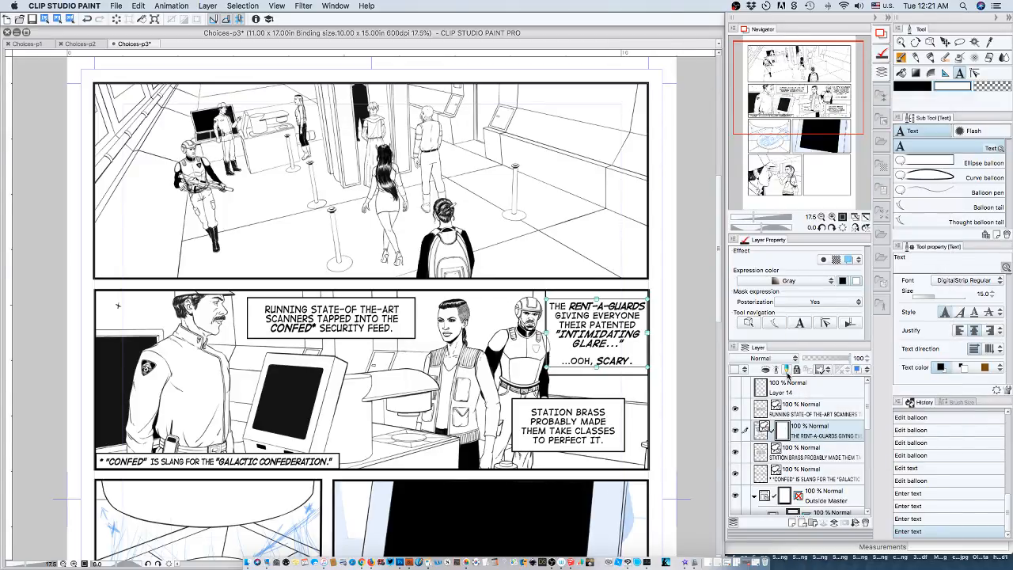
# Select the four second-panel caption and footnote layers together and move them into the Frame 2 folder.
pyautogui.click(824, 410)
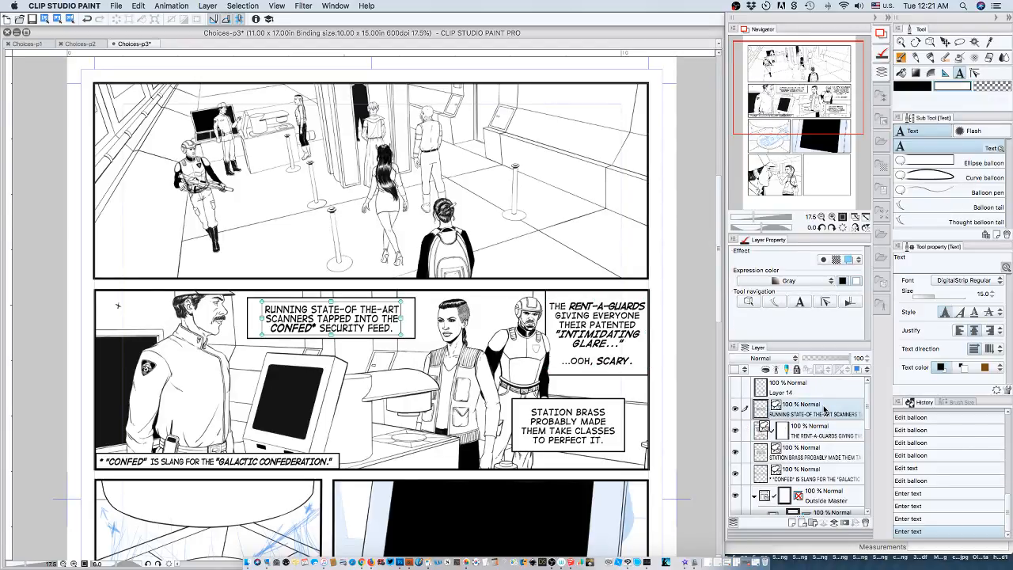
pyautogui.scroll(-2, 823, 409)
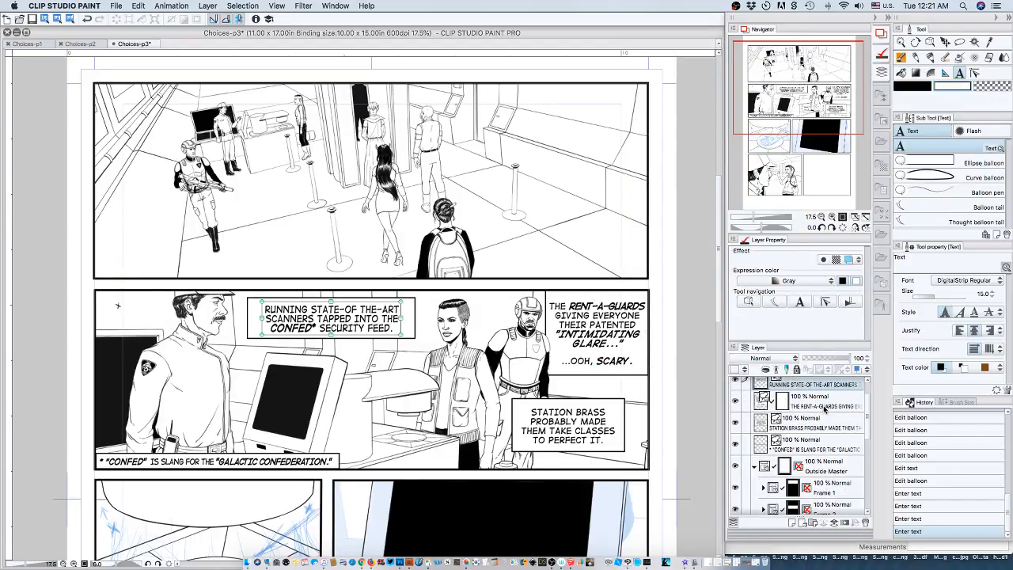
pyautogui.keyDown('shift'); pyautogui.click(823, 450); pyautogui.keyUp('shift')
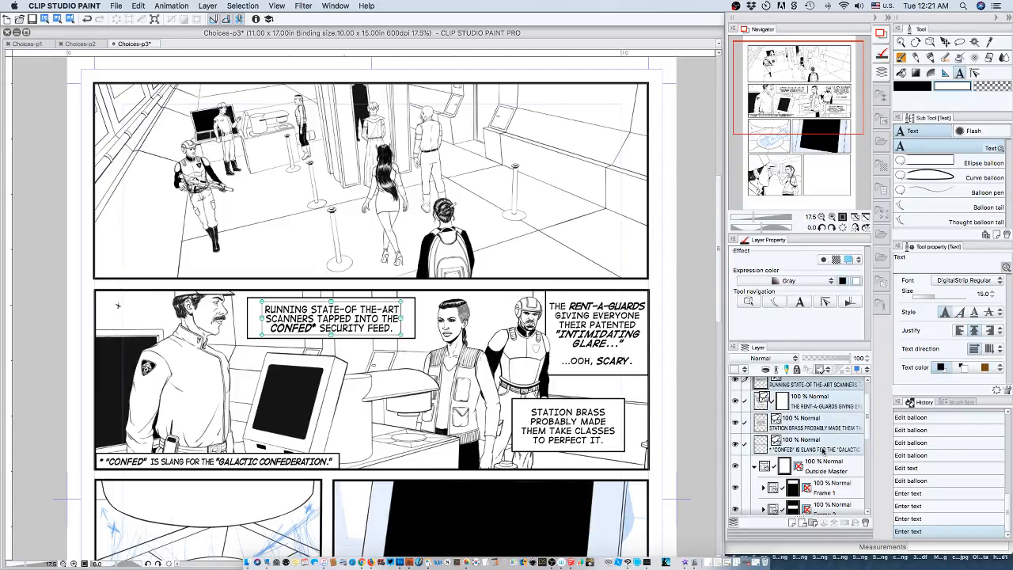
pyautogui.scroll(-3, 823, 450)
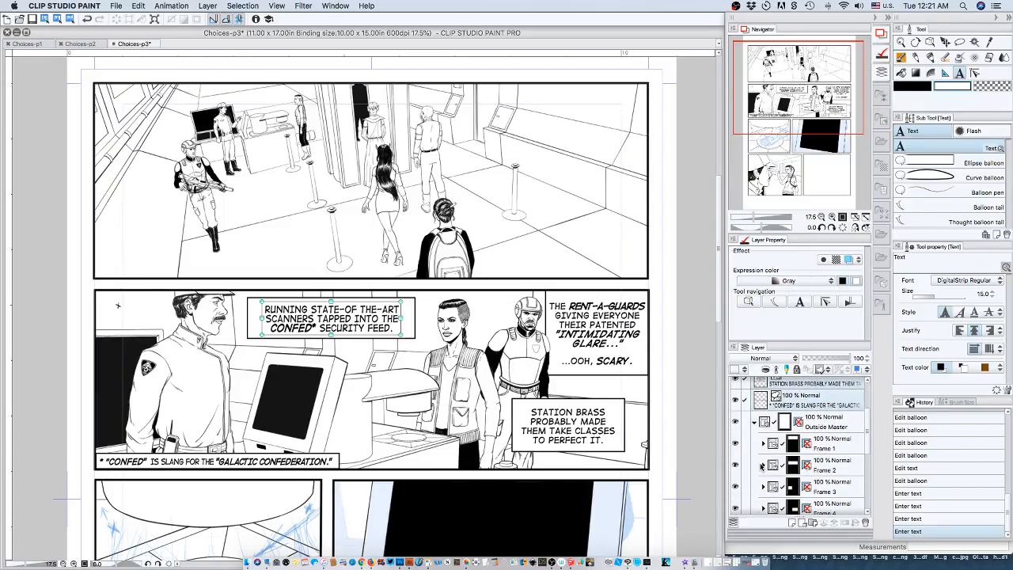
pyautogui.moveTo(825, 401); pyautogui.dragTo(826, 468)
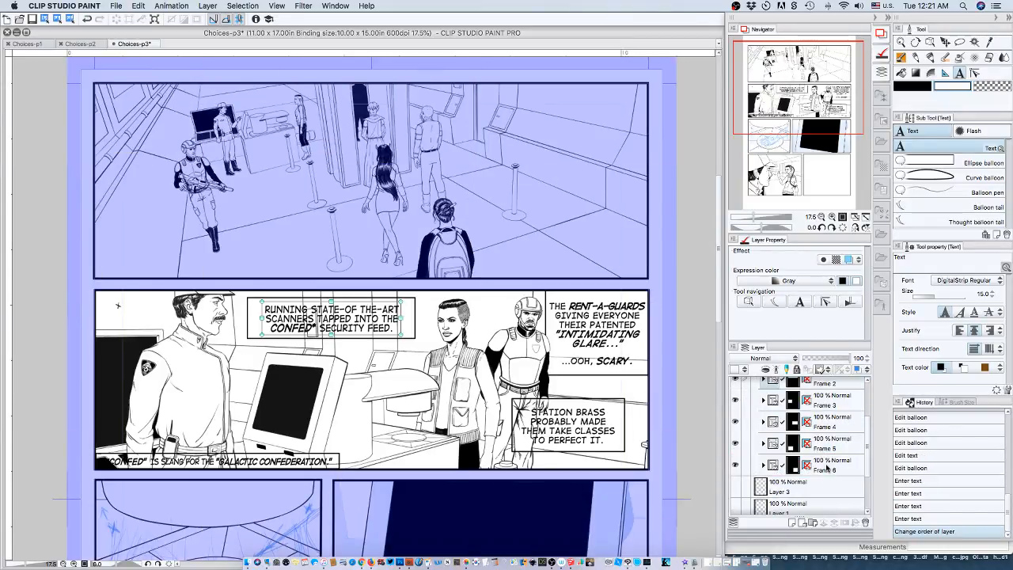
# Expand the Frame 2 folder and move the four lettering layers to its top, above the walkie talkie and ink layers.
pyautogui.scroll(3, 815, 451)
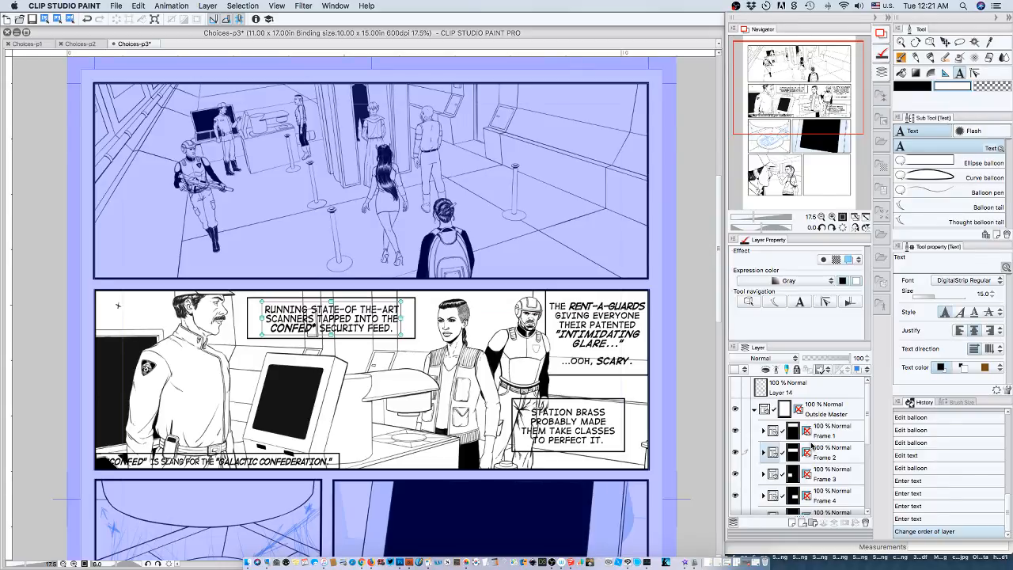
pyautogui.click(764, 452)
pyautogui.scroll(-5, 820, 456)
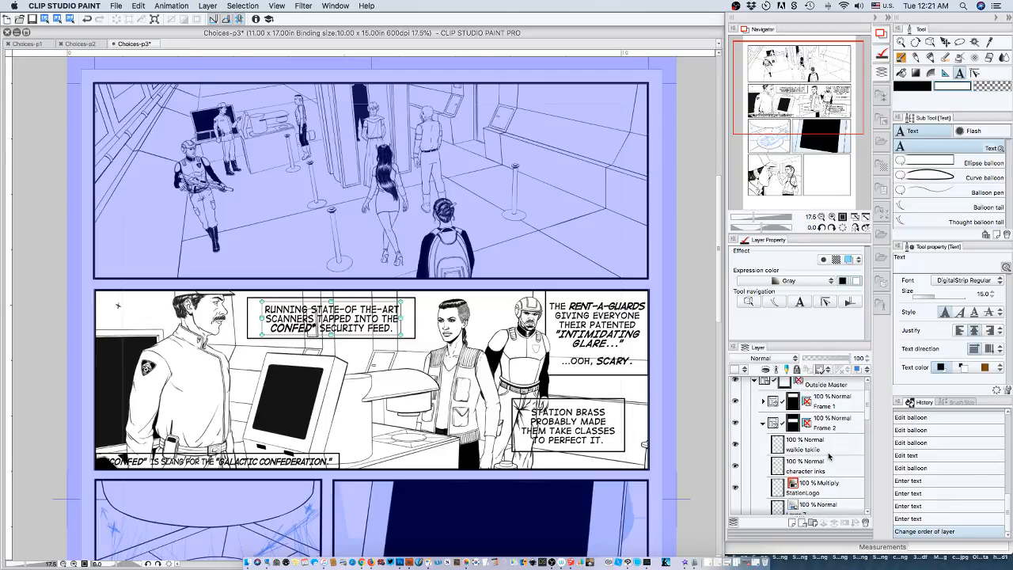
pyautogui.scroll(-1, 829, 456)
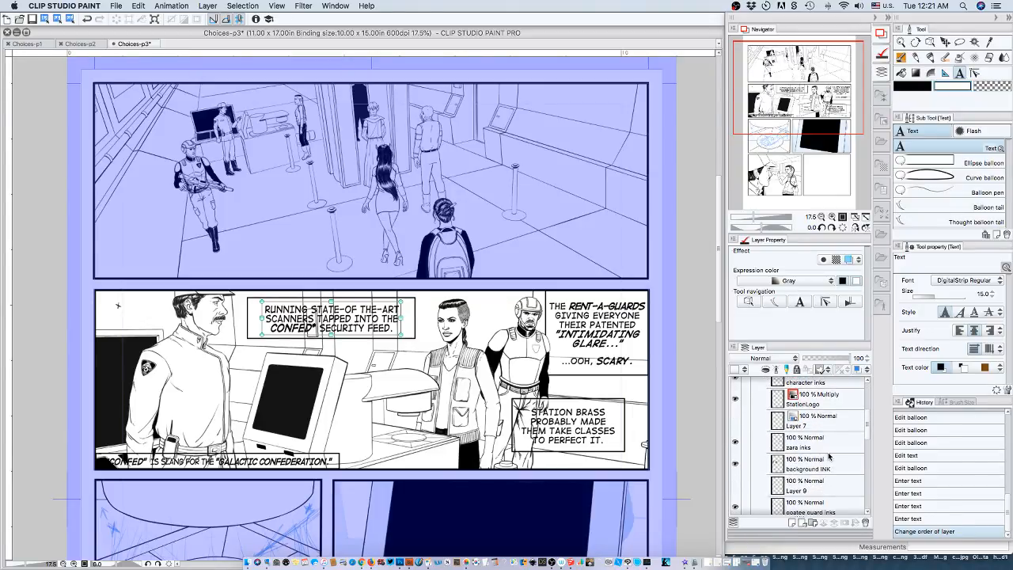
pyautogui.scroll(-1, 828, 458)
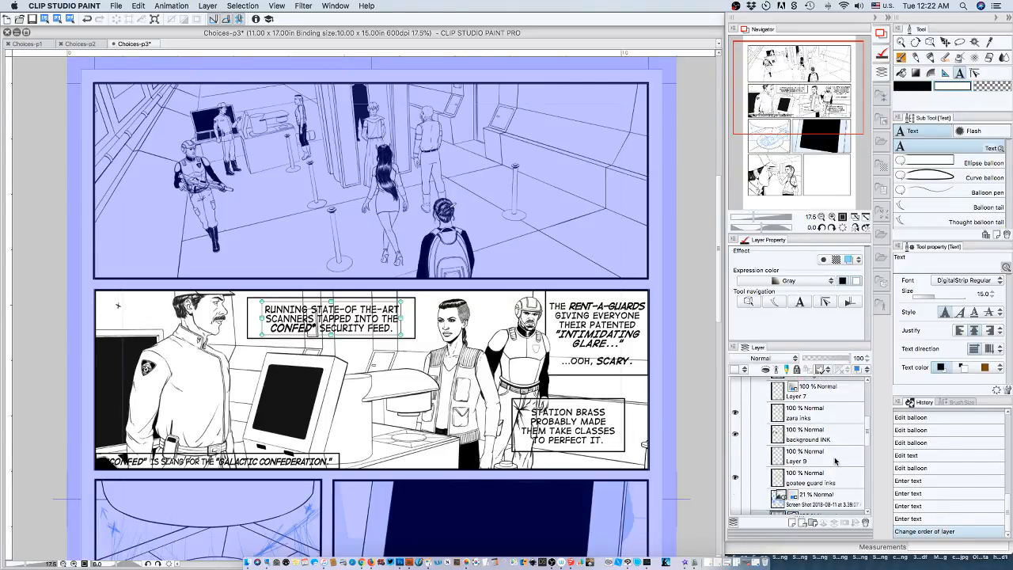
pyautogui.scroll(-2, 832, 486)
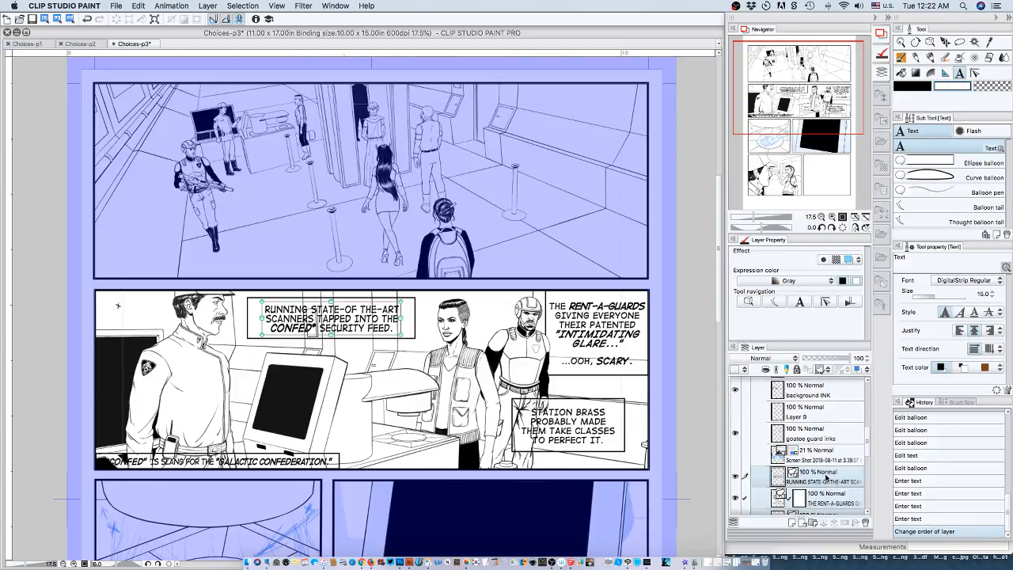
pyautogui.moveTo(827, 476); pyautogui.dragTo(823, 400)
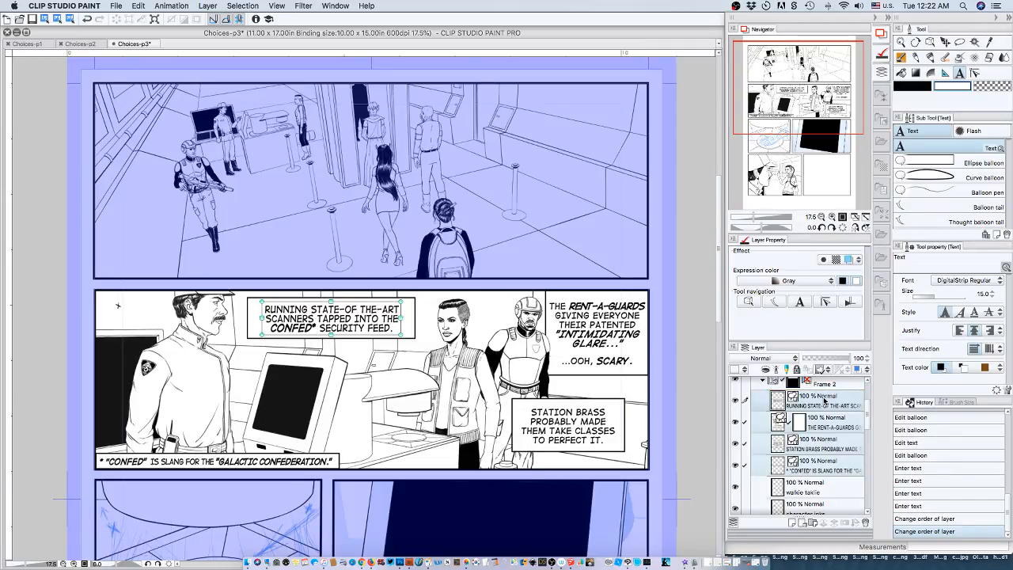
# Select the Frame 2 folder and collapse it.
pyautogui.click(845, 383)
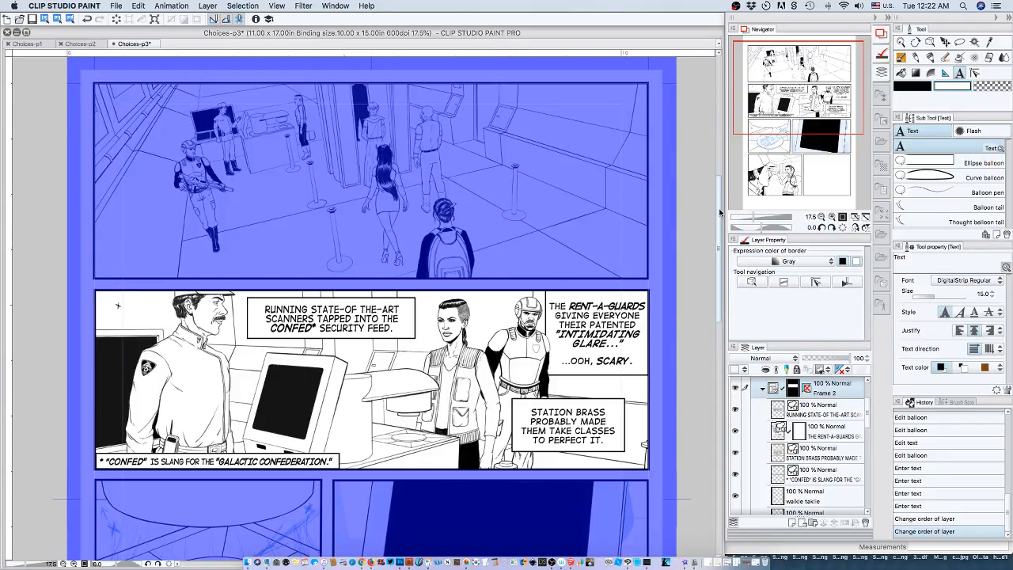
pyautogui.moveTo(718, 221); pyautogui.dragTo(717, 178)
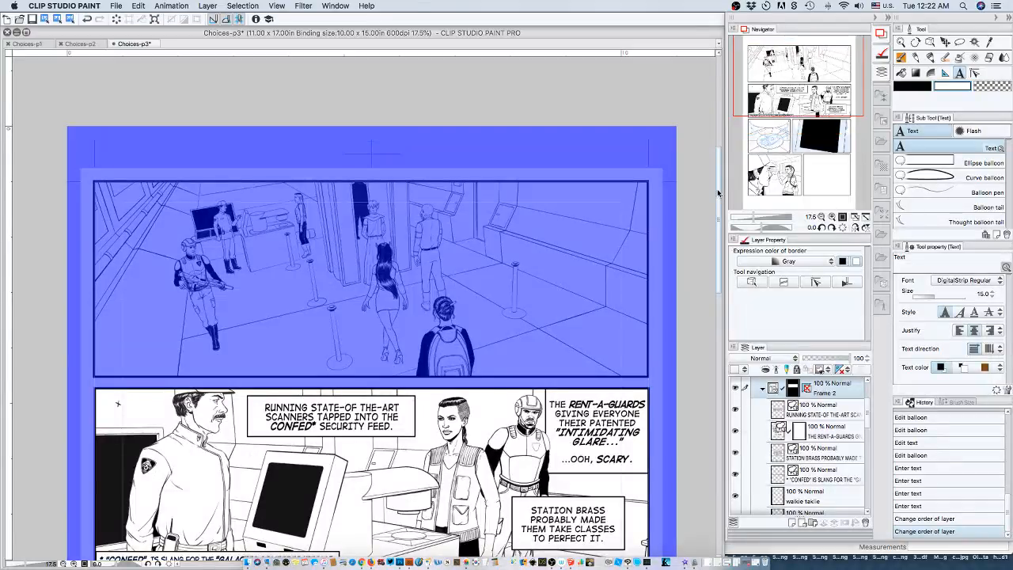
pyautogui.click(763, 388)
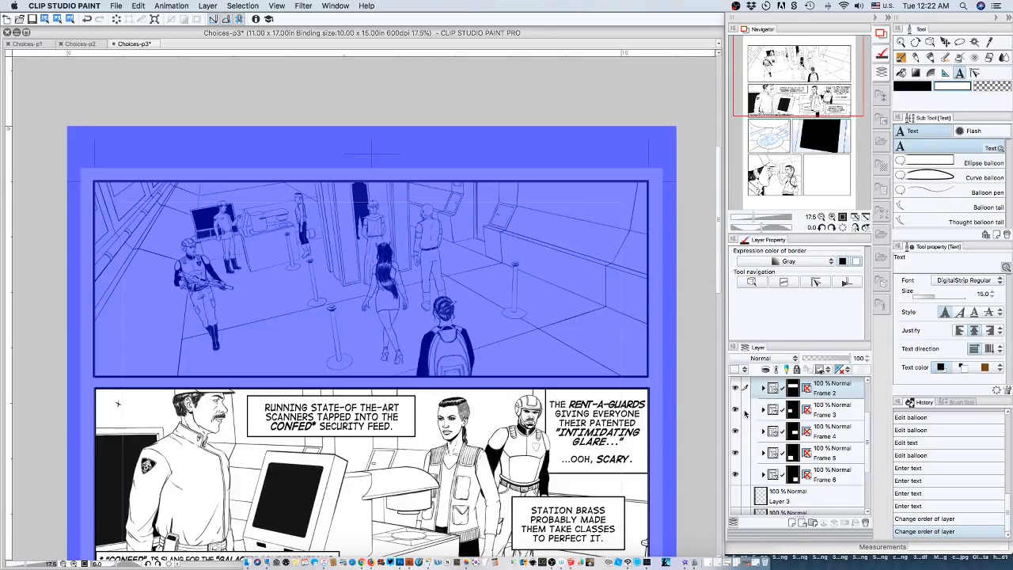
pyautogui.moveTo(807, 85); pyautogui.dragTo(805, 100)
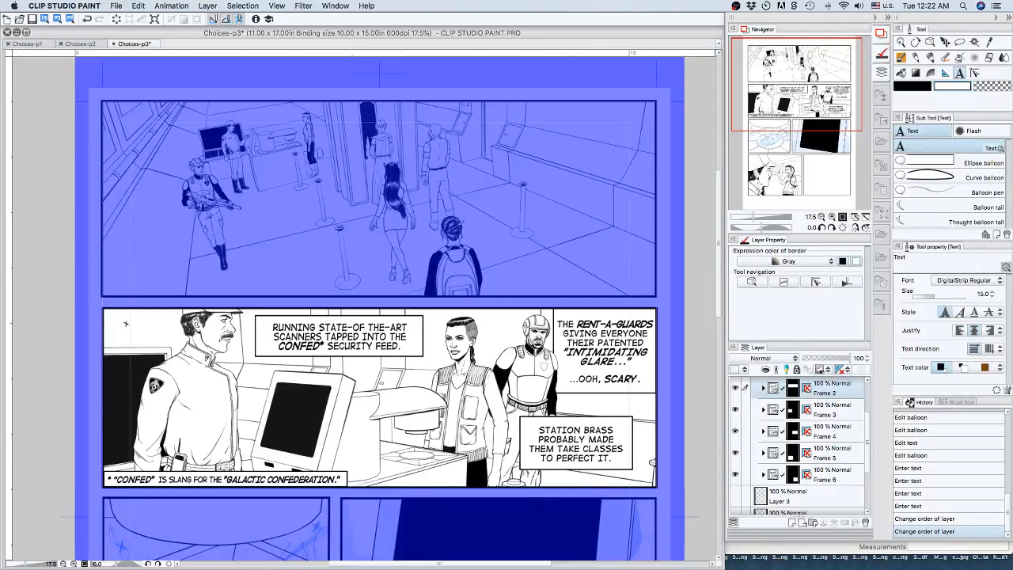
pyautogui.press('super+Tab')
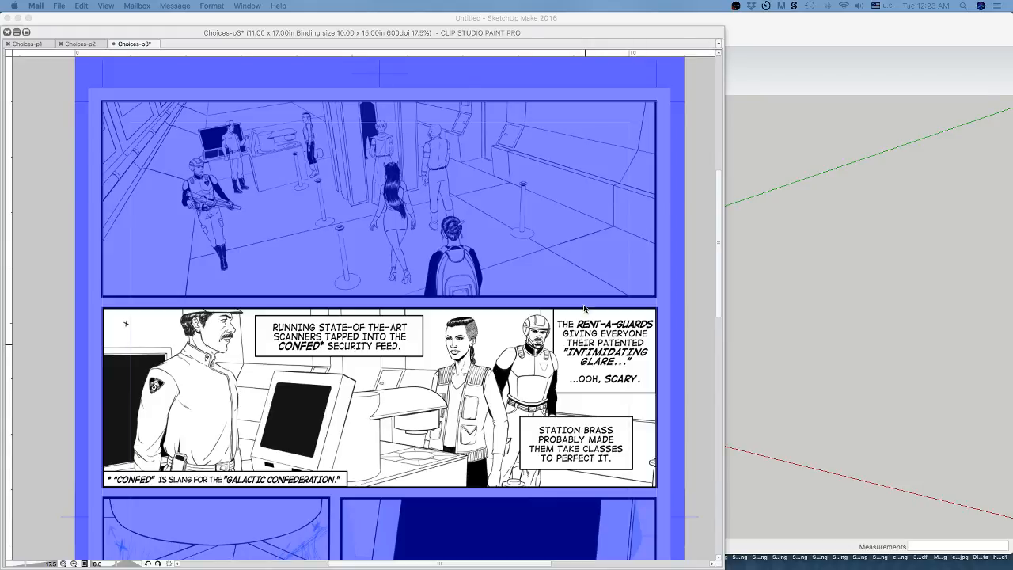
pyautogui.click(422, 33)
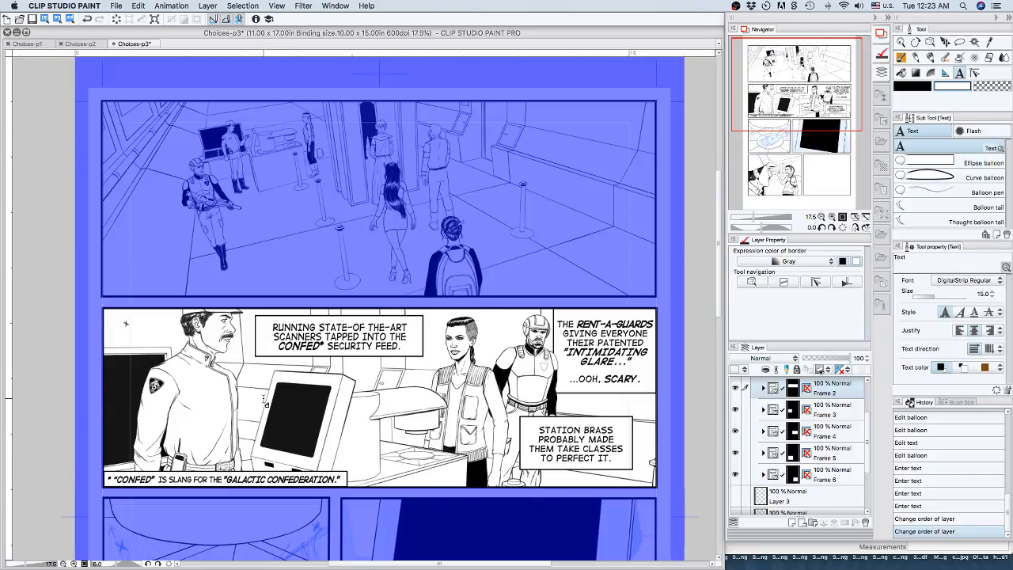
# Add the dialogue text "PLACE YOUR HAND ON THE SCANNER." across the monitor in the second panel and commit it.
pyautogui.click(263, 398)
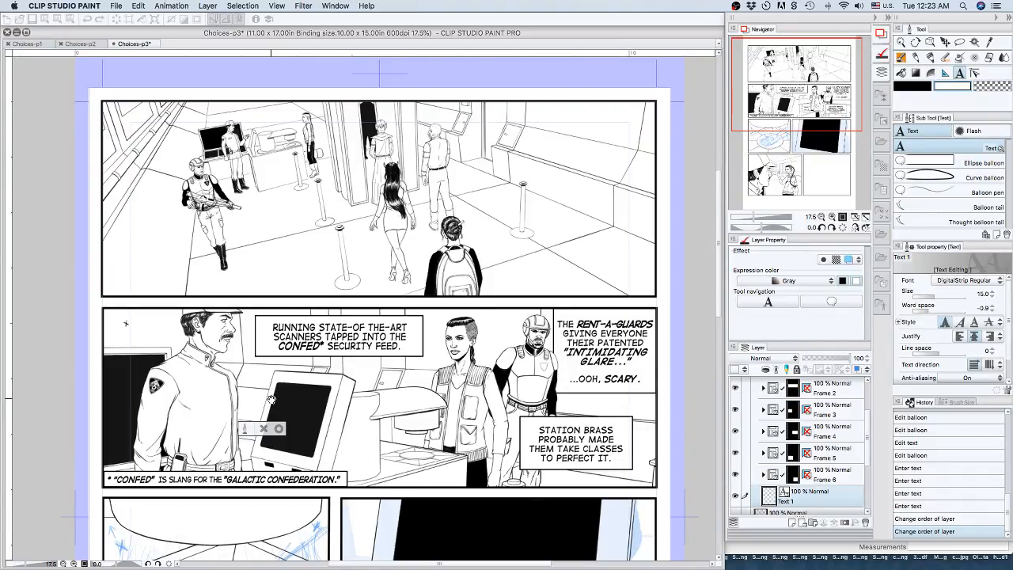
pyautogui.write('PLEAS')
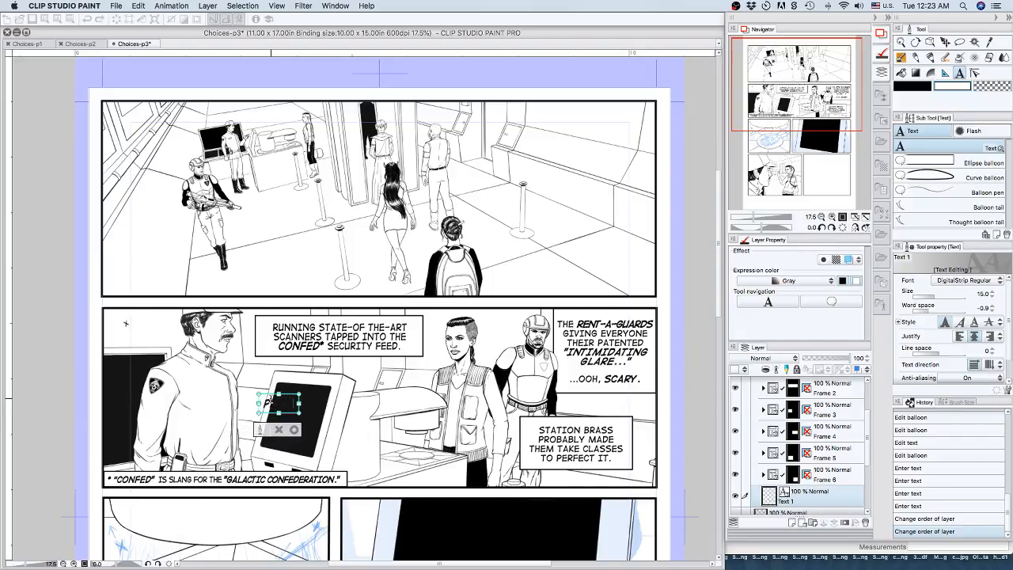
pyautogui.write('E PUT')
pyautogui.write('HAND IN')
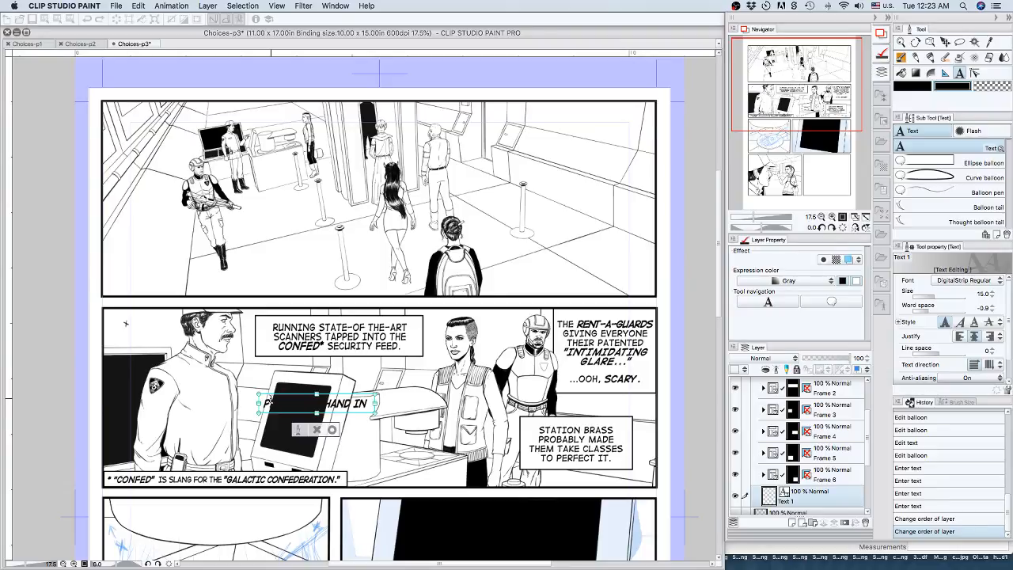
pyautogui.press('BackSpace')
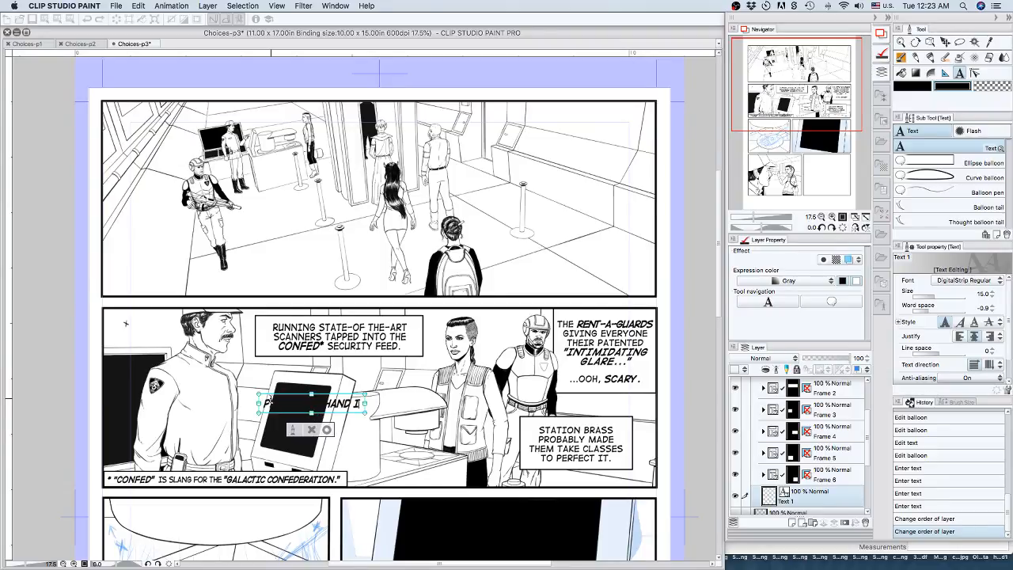
pyautogui.press('BackSpace')
pyautogui.press('BackSpace')
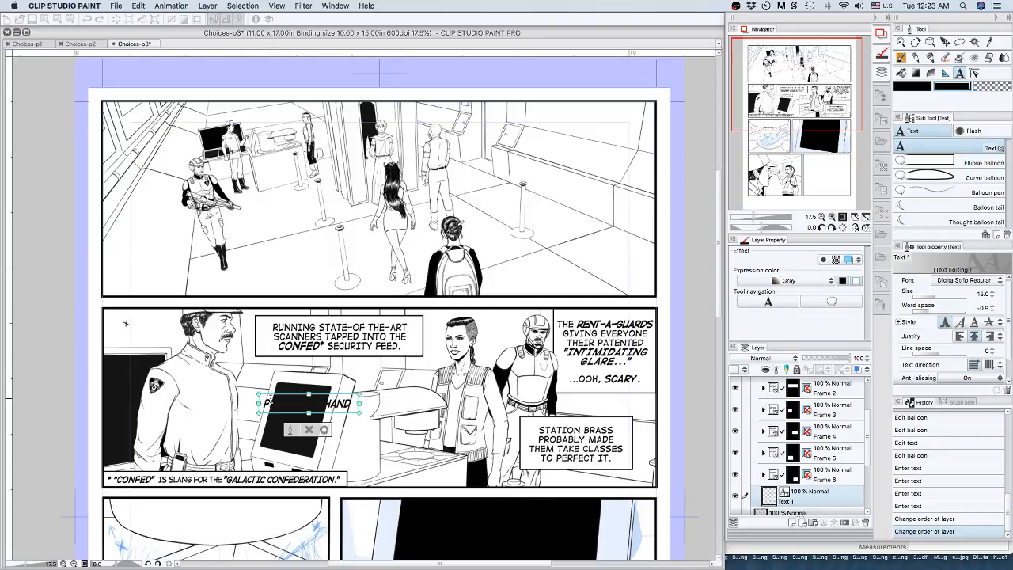
pyautogui.write('ON THE SCANNER')
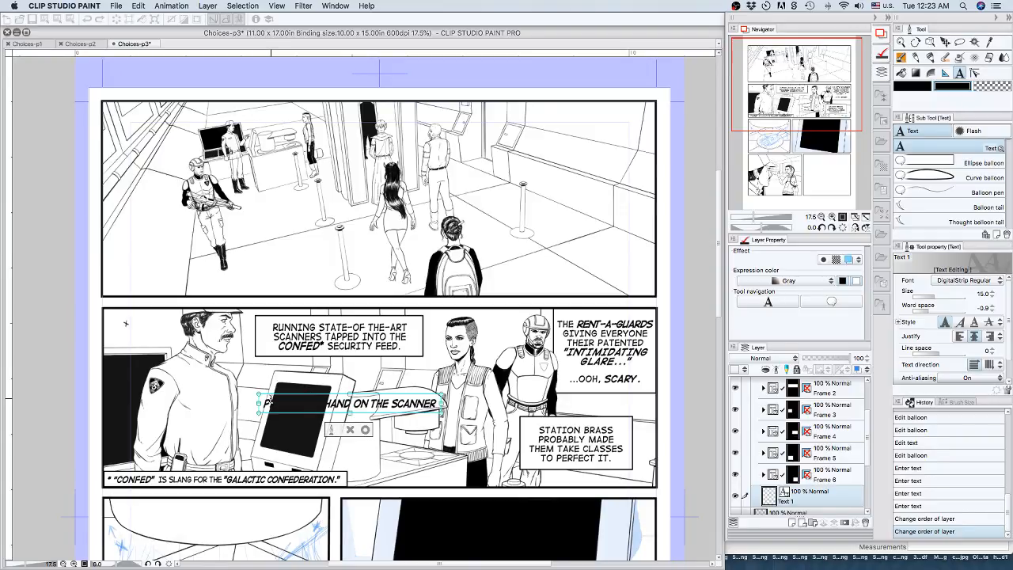
pyautogui.write('.')
pyautogui.click(366, 429)
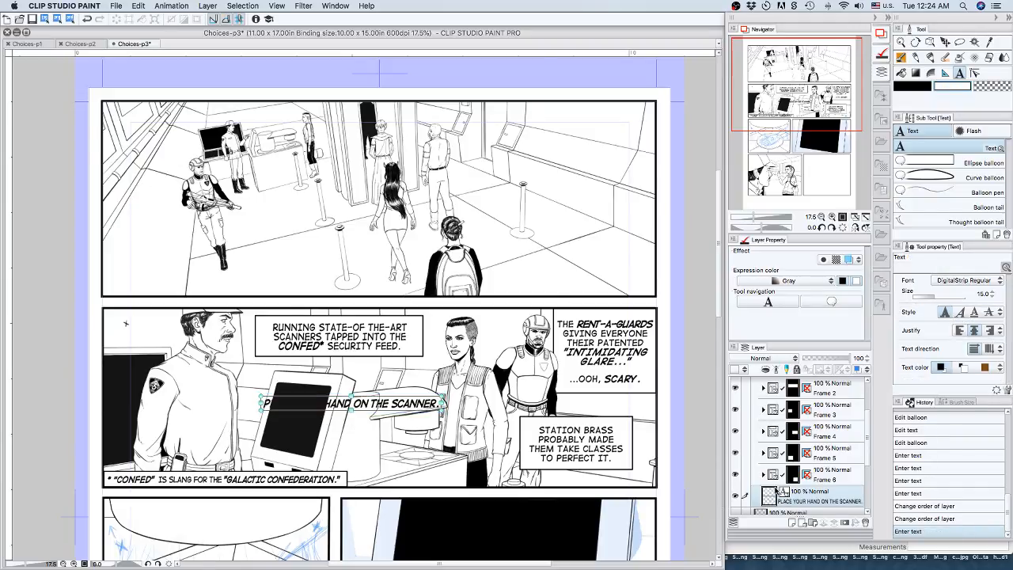
# Review the Tool, Tablet and Layer/Frame preferences, and close them without making changes.
pyautogui.scroll(2, 828, 440)
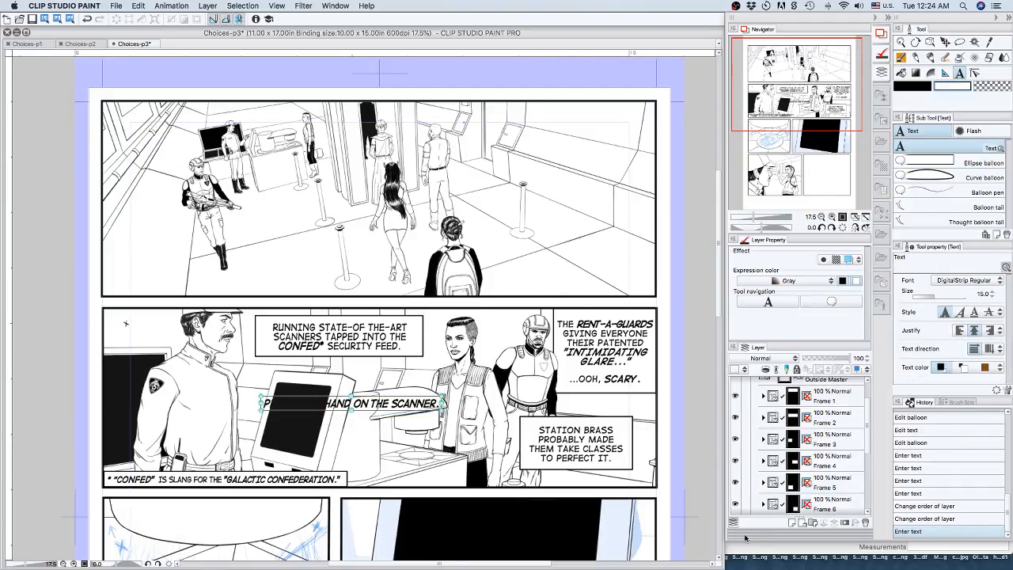
pyautogui.click(68, 6)
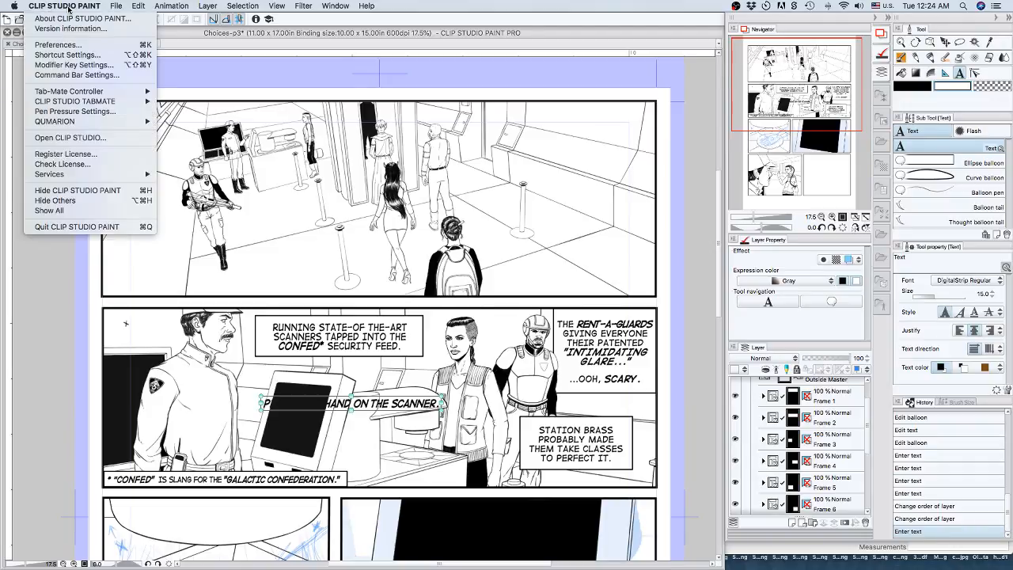
pyautogui.click(77, 44)
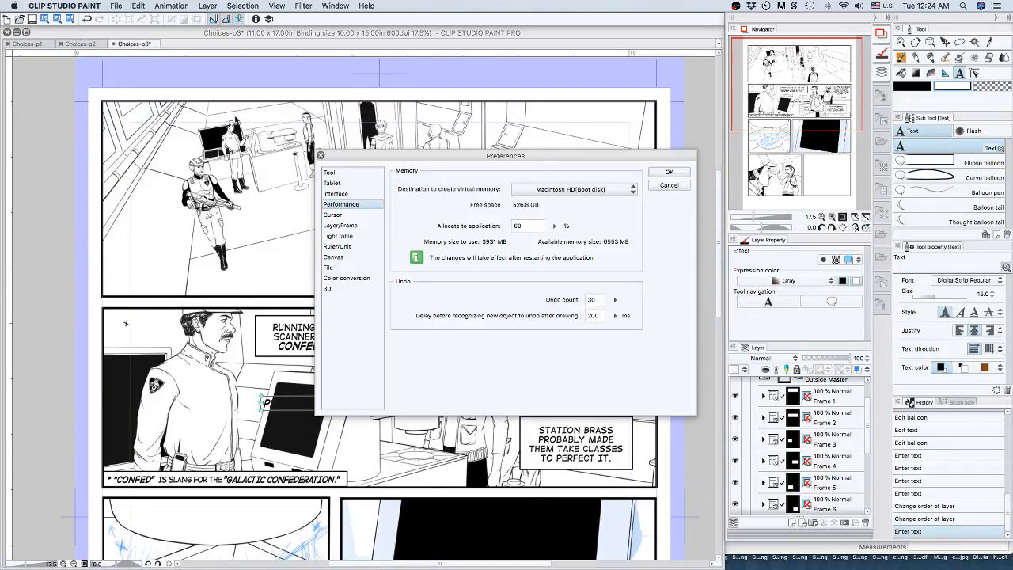
pyautogui.click(337, 174)
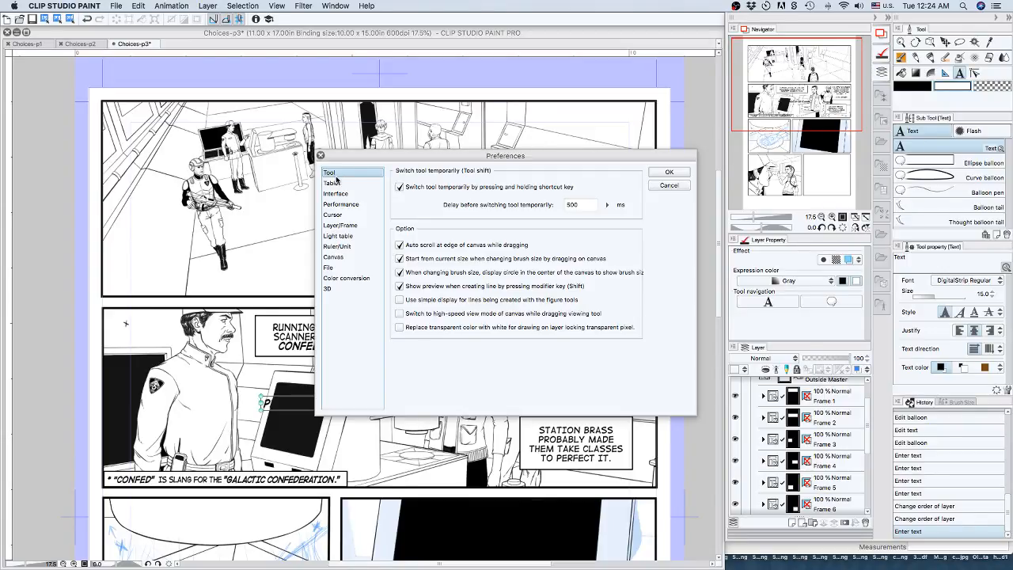
pyautogui.click(333, 183)
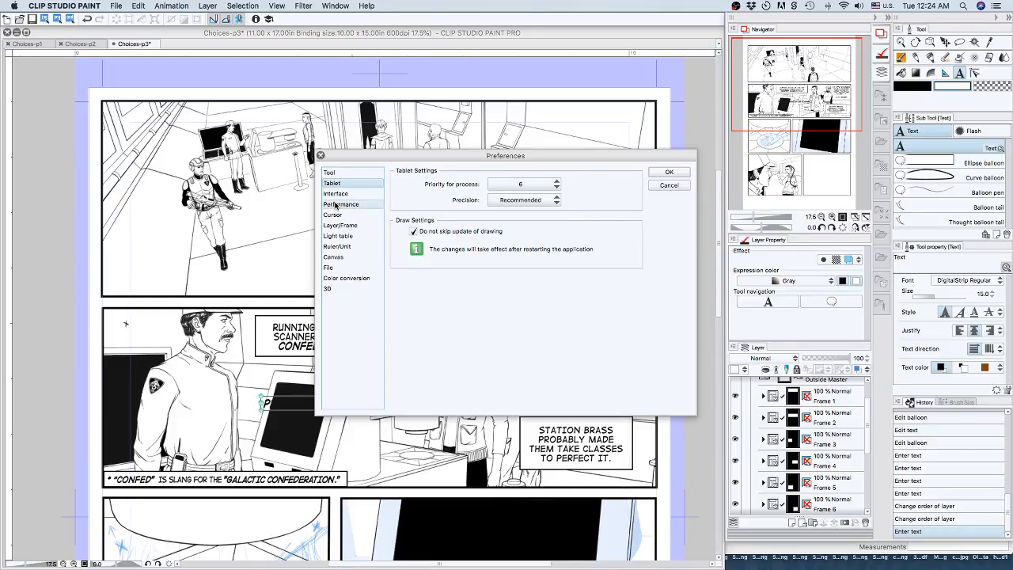
pyautogui.click(337, 227)
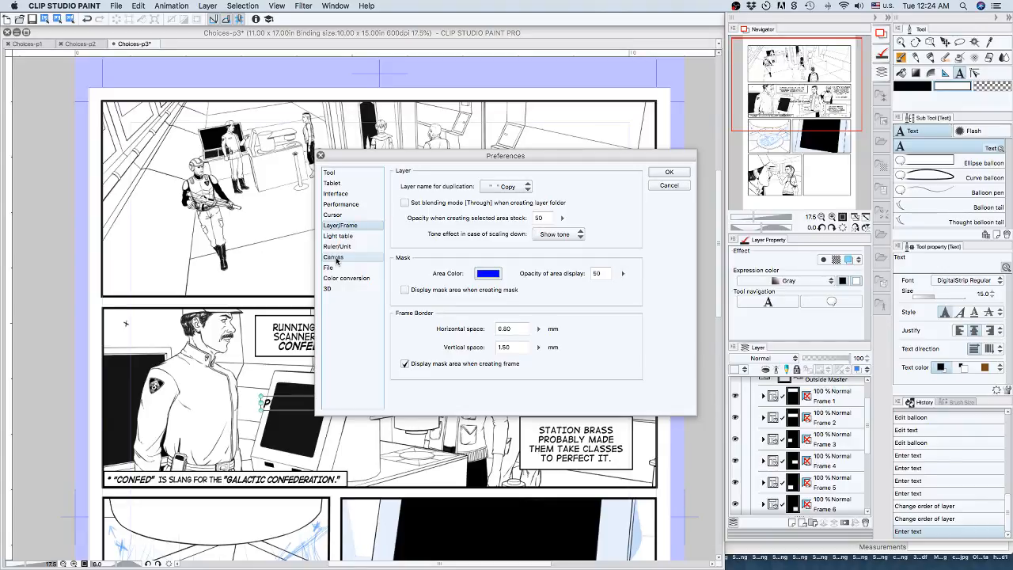
pyautogui.click(321, 155)
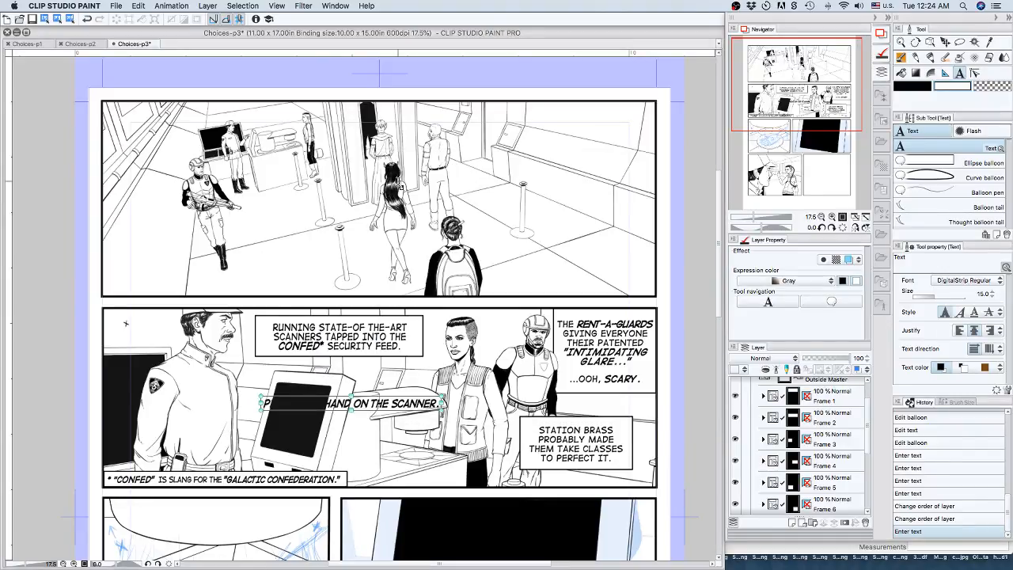
pyautogui.click(83, 5)
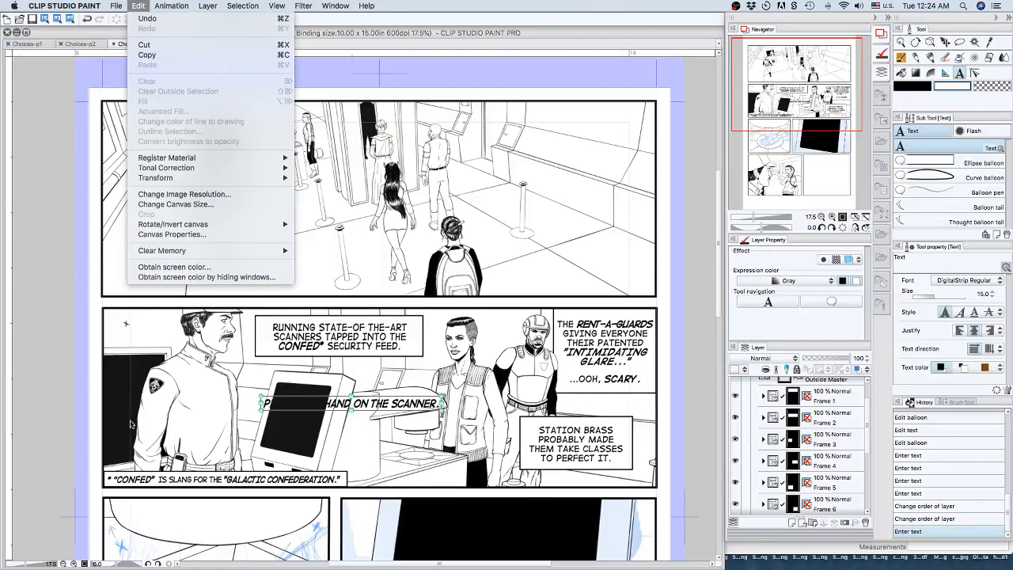
pyautogui.click(56, 389)
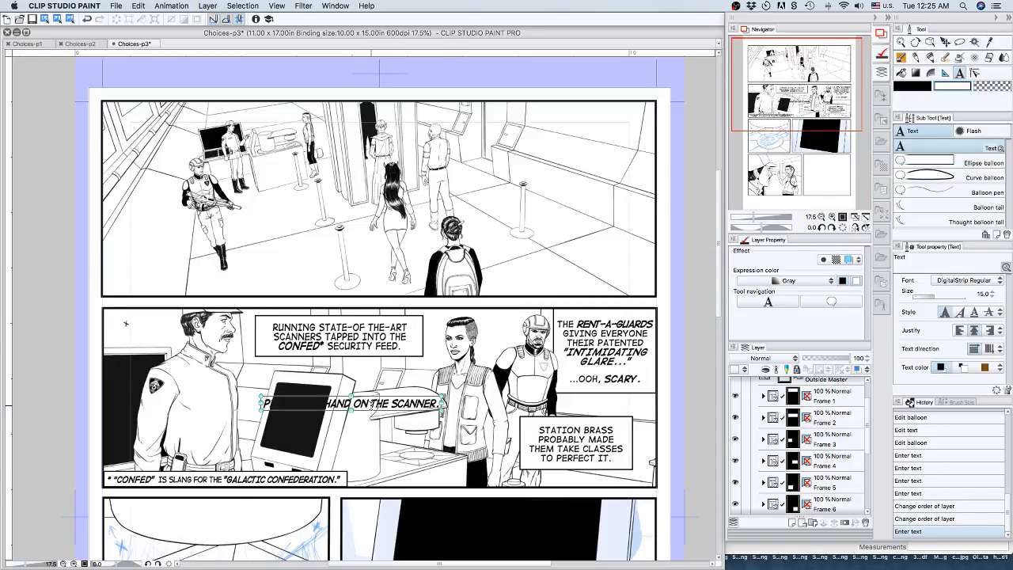
# Review the Curve balloon's How to add options, keep Add to selected layer, and find the scanner text layer below Frame 6.
pyautogui.click(949, 177)
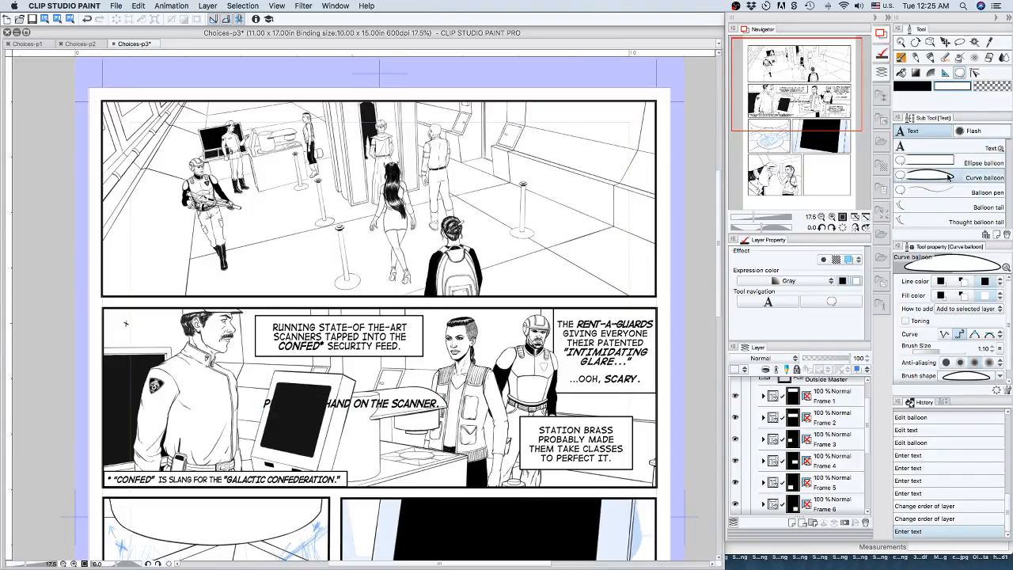
pyautogui.scroll(-1, 981, 301)
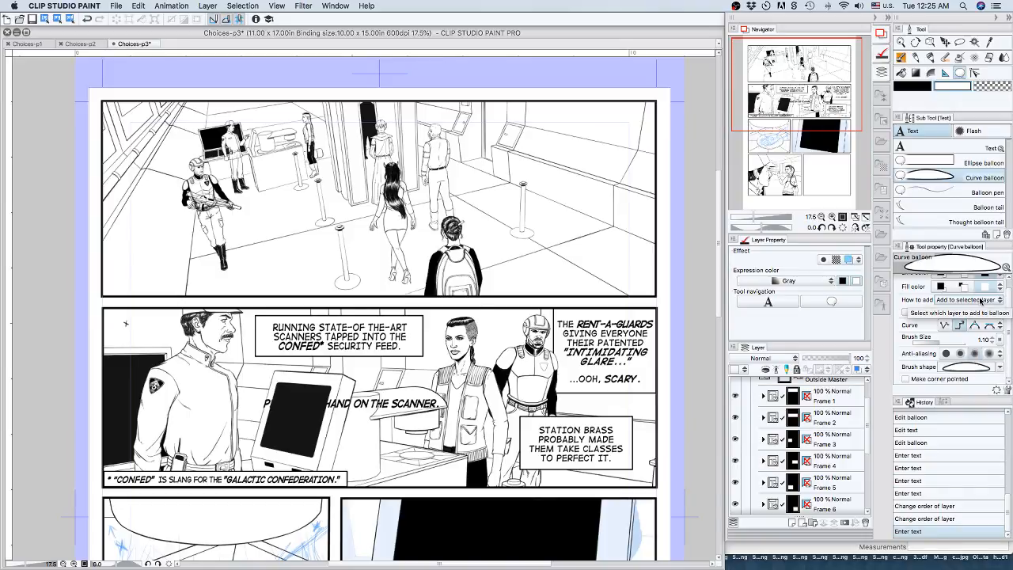
pyautogui.click(981, 300)
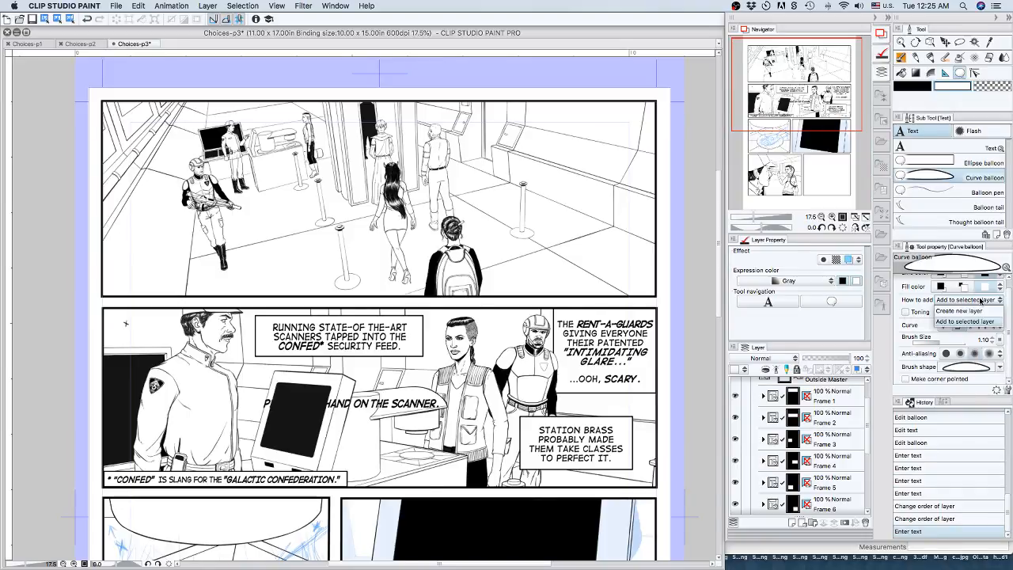
pyautogui.click(980, 301)
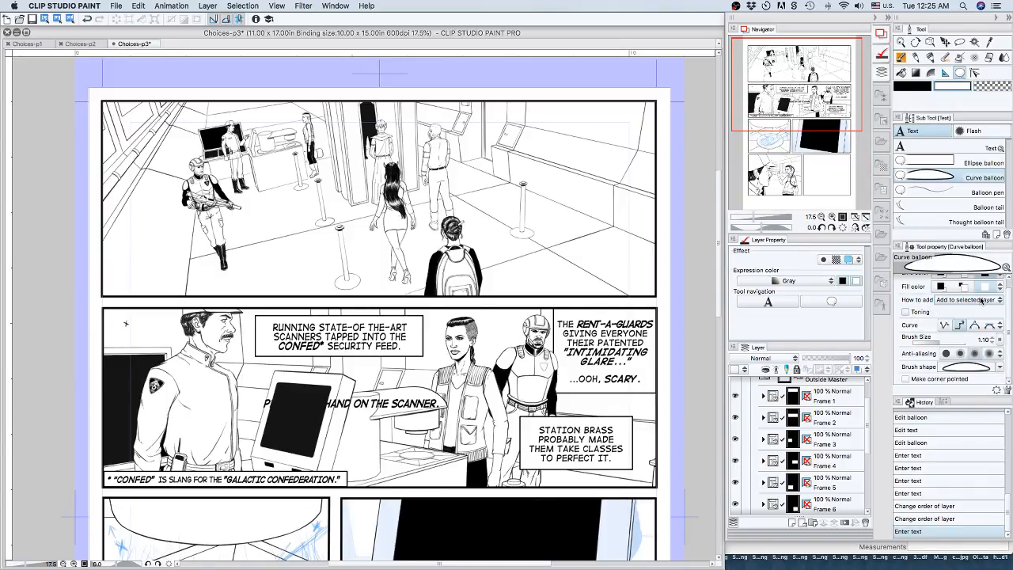
pyautogui.moveTo(868, 407); pyautogui.dragTo(868, 453)
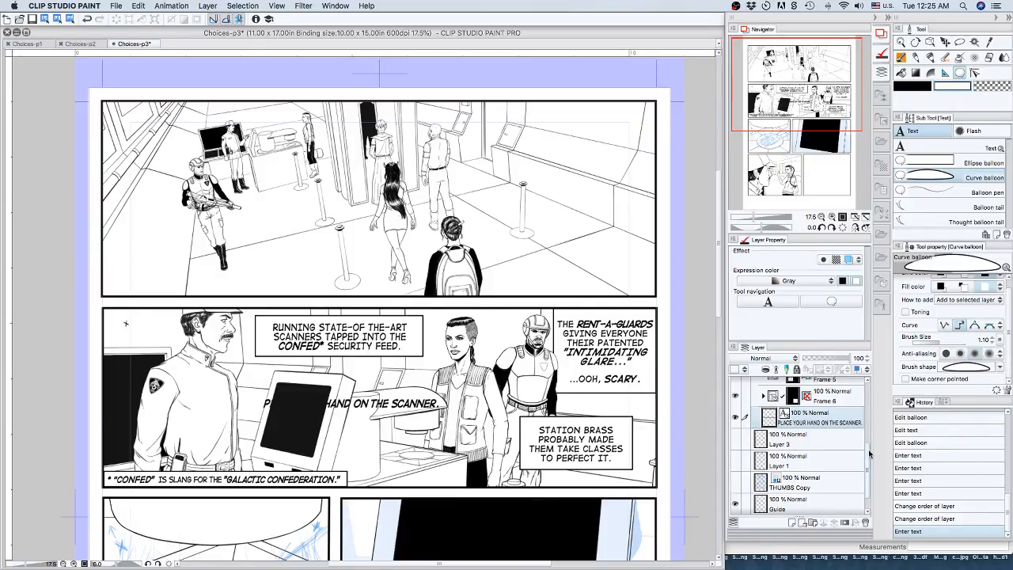
# Switch to the Balloon pen and rotate the canvas to -30 degrees for drawing around the scanner line.
pyautogui.click(834, 303)
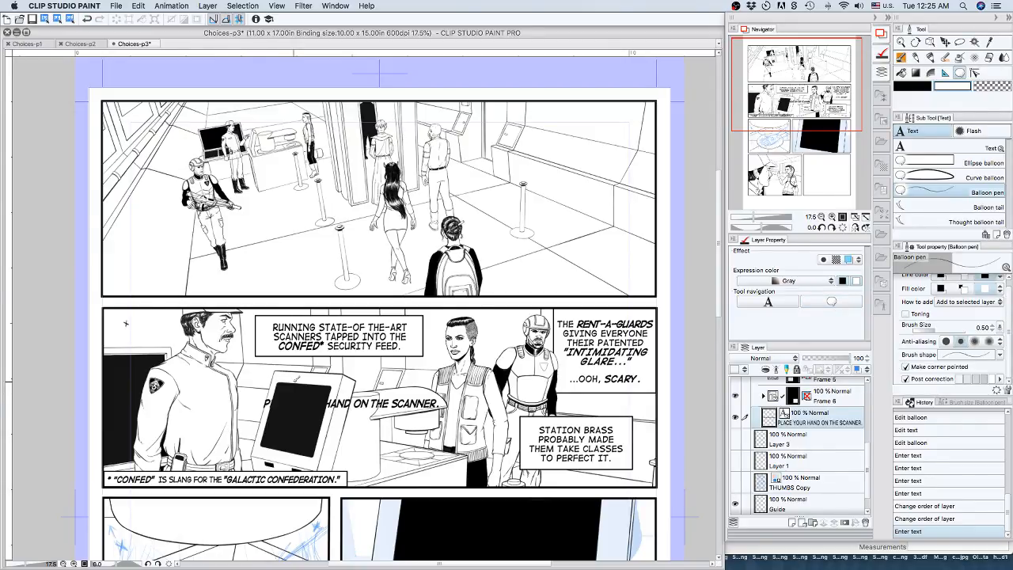
pyautogui.click(823, 228)
pyautogui.click(823, 228)
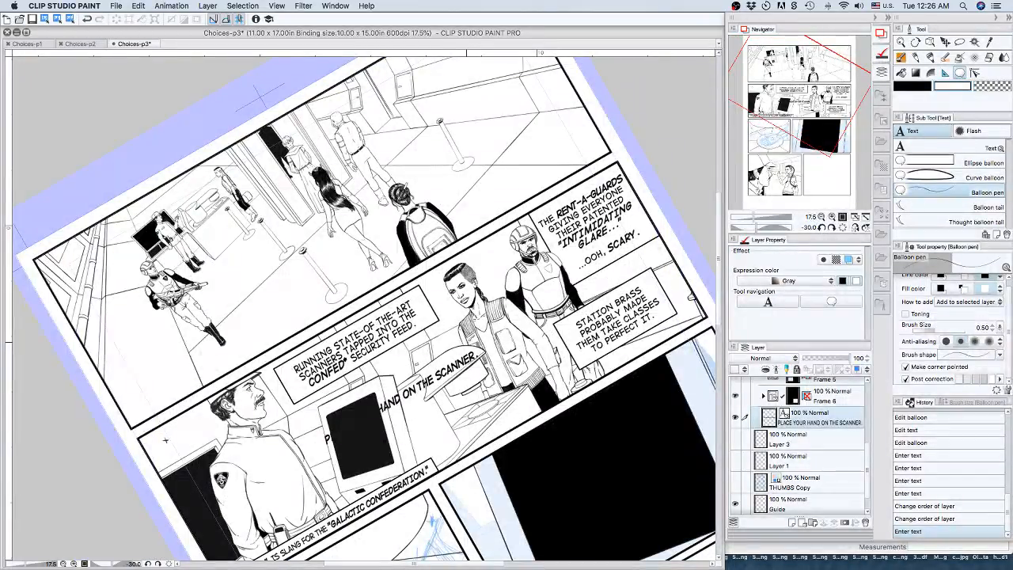
# Draw a freehand elliptical balloon around the scanner line, undo it, and redraw it with the main drawing color as line color.
pyautogui.moveTo(327, 421)
pyautogui.mouseDown()
pyautogui.moveTo(337, 456)
pyautogui.moveTo(429, 408)
pyautogui.moveTo(486, 358)
pyautogui.moveTo(475, 348)
pyautogui.mouseUp()
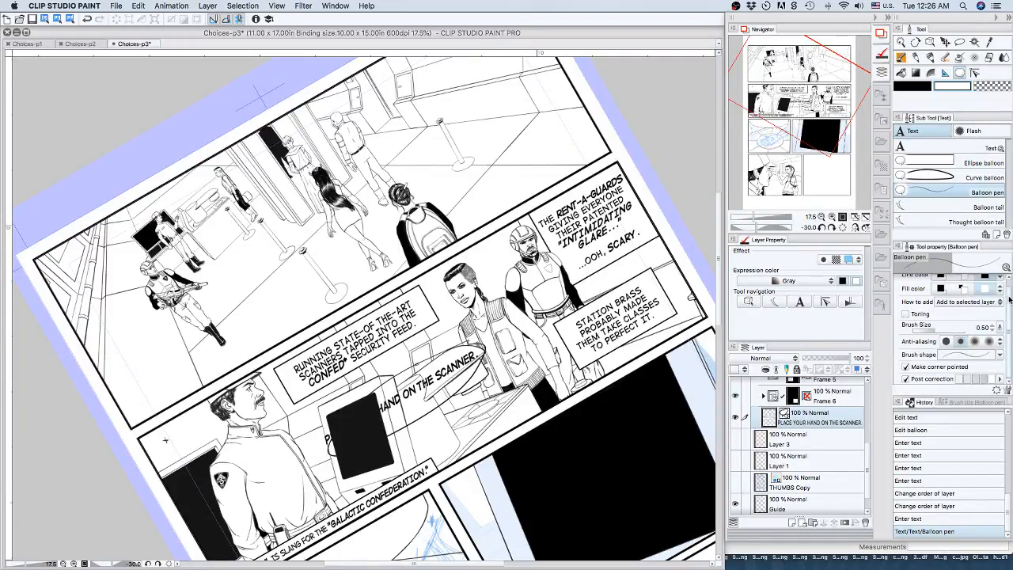
pyautogui.scroll(1, 1008, 293)
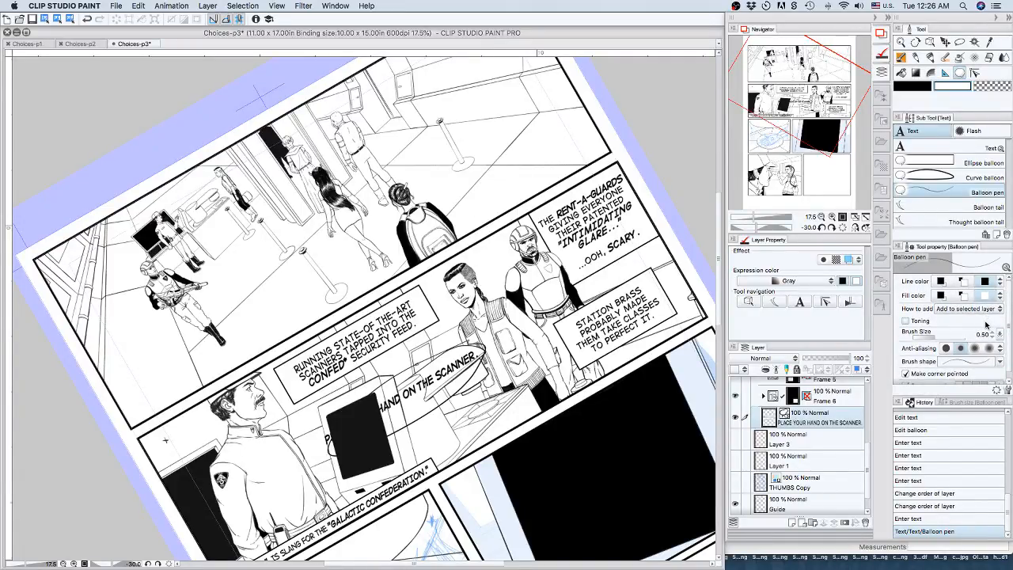
pyautogui.click(918, 519)
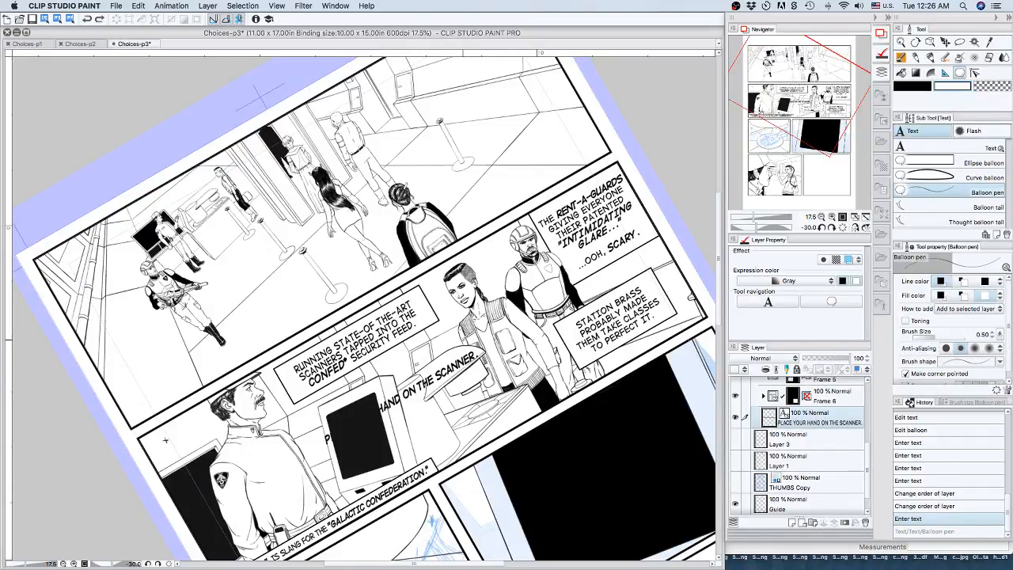
pyautogui.moveTo(387, 432)
pyautogui.mouseDown()
pyautogui.moveTo(486, 360)
pyautogui.moveTo(479, 329)
pyautogui.moveTo(478, 349)
pyautogui.mouseUp()
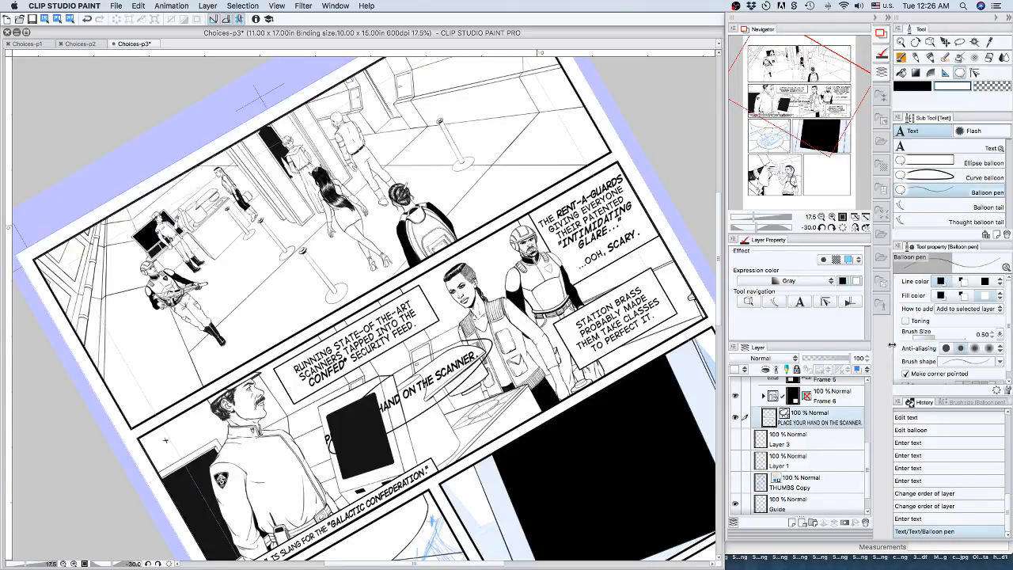
# Hide the Frame 2 folder and the Paper layer to isolate the scanner balloon against transparency.
pyautogui.scroll(1, 867, 447)
pyautogui.moveTo(867, 448); pyautogui.dragTo(864, 417)
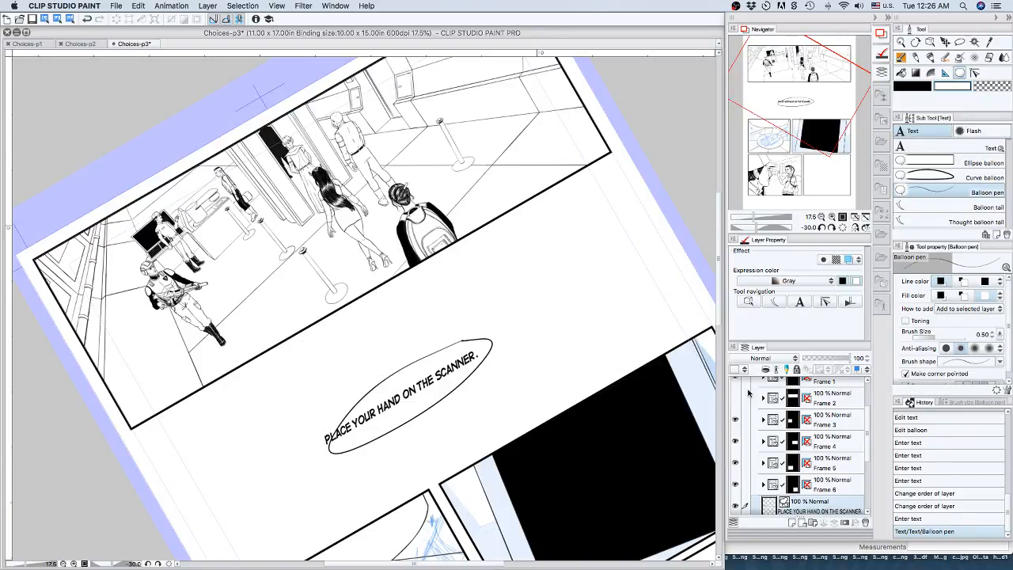
pyautogui.moveTo(866, 419); pyautogui.dragTo(868, 479)
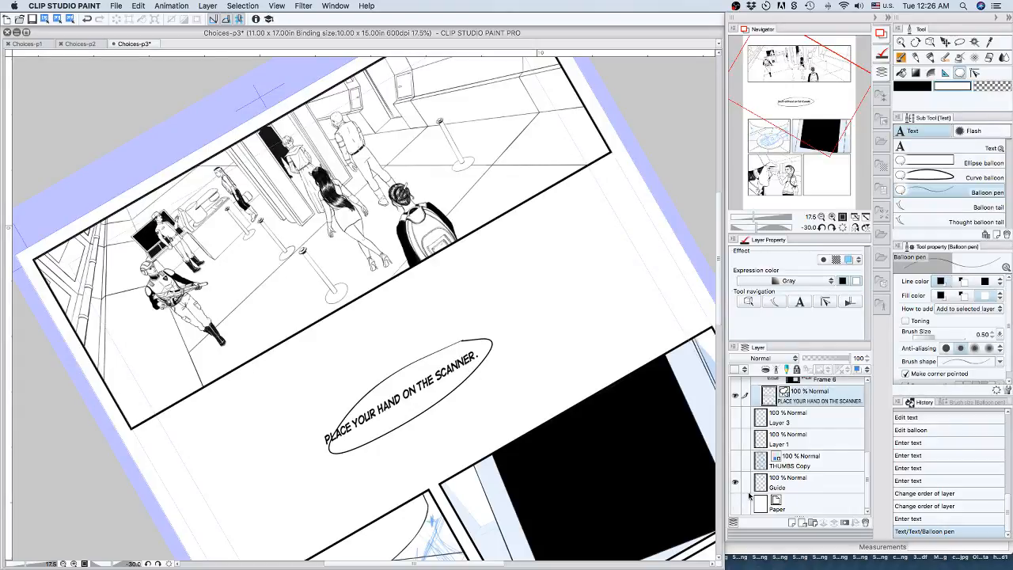
pyautogui.click(736, 504)
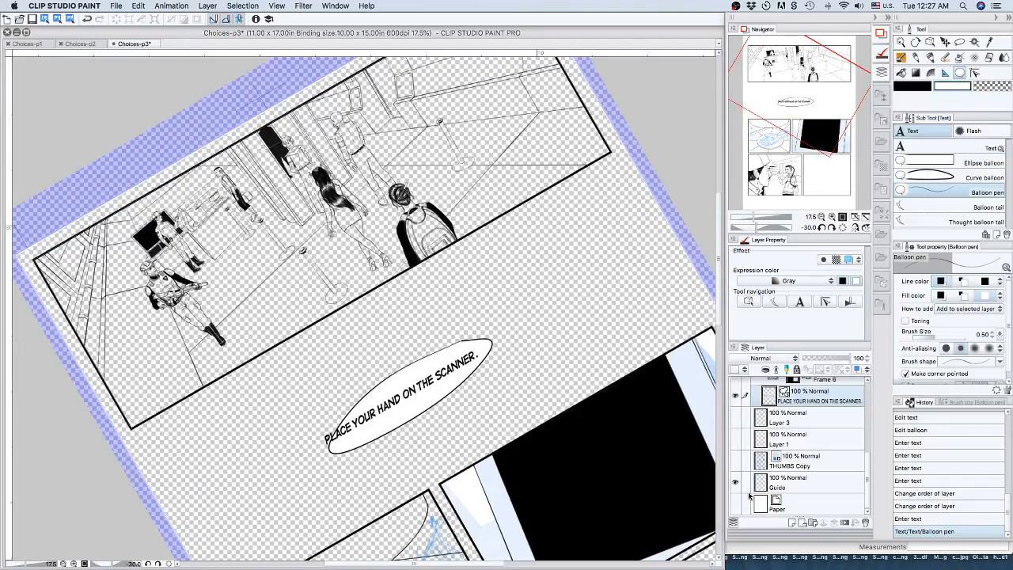
# Turn off Make corner pointed for the Balloon pen, undo the previous balloon and redraw one freehand around the scanner line.
pyautogui.scroll(-1, 1006, 317)
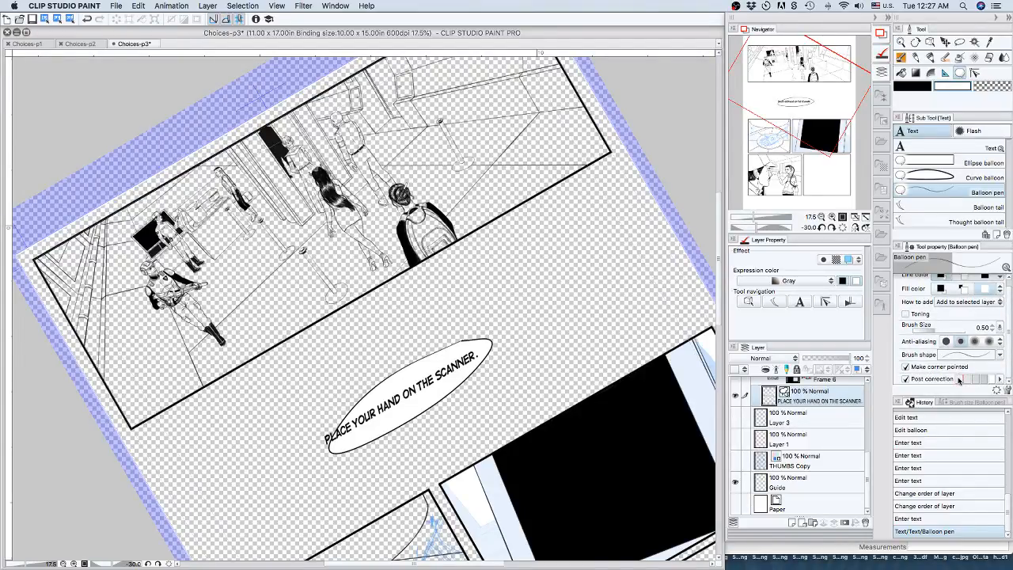
pyautogui.click(906, 367)
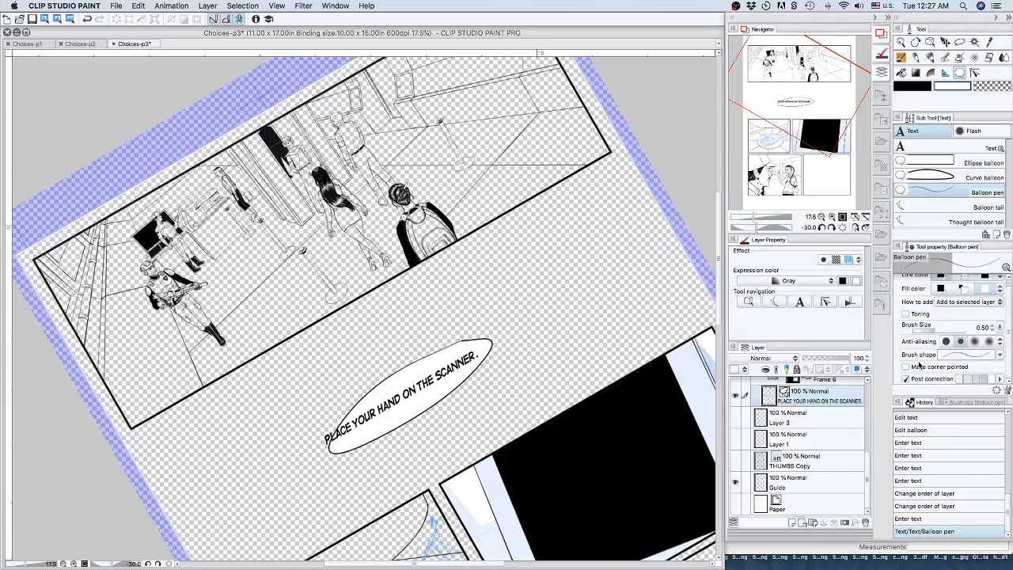
pyautogui.click(907, 518)
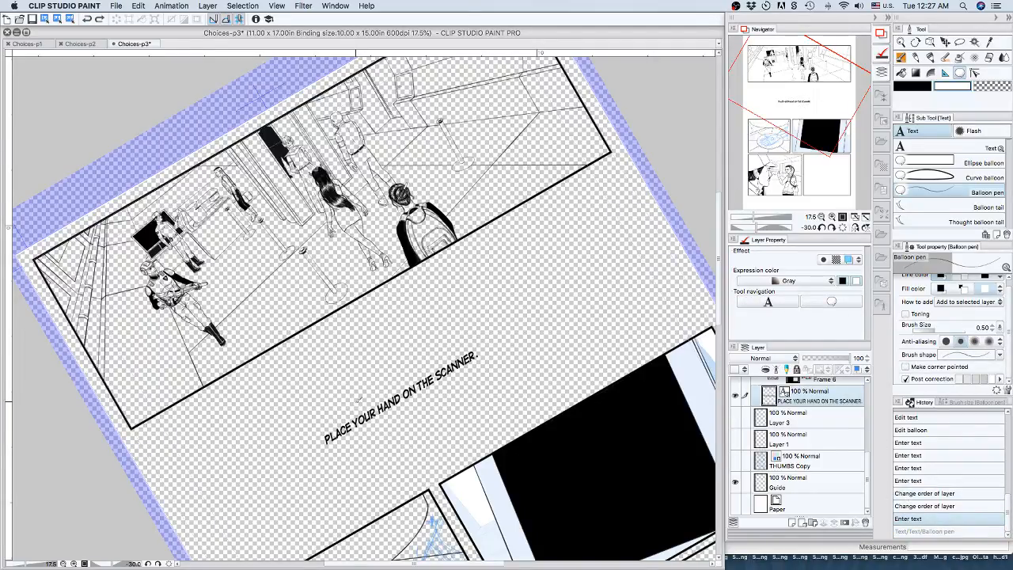
pyautogui.moveTo(356, 399)
pyautogui.mouseDown()
pyautogui.moveTo(327, 410)
pyautogui.moveTo(314, 444)
pyautogui.moveTo(322, 452)
pyautogui.moveTo(461, 381)
pyautogui.moveTo(492, 358)
pyautogui.moveTo(489, 338)
pyautogui.moveTo(482, 350)
pyautogui.moveTo(399, 354)
pyautogui.moveTo(353, 397)
pyautogui.moveTo(377, 378)
pyautogui.mouseUp()
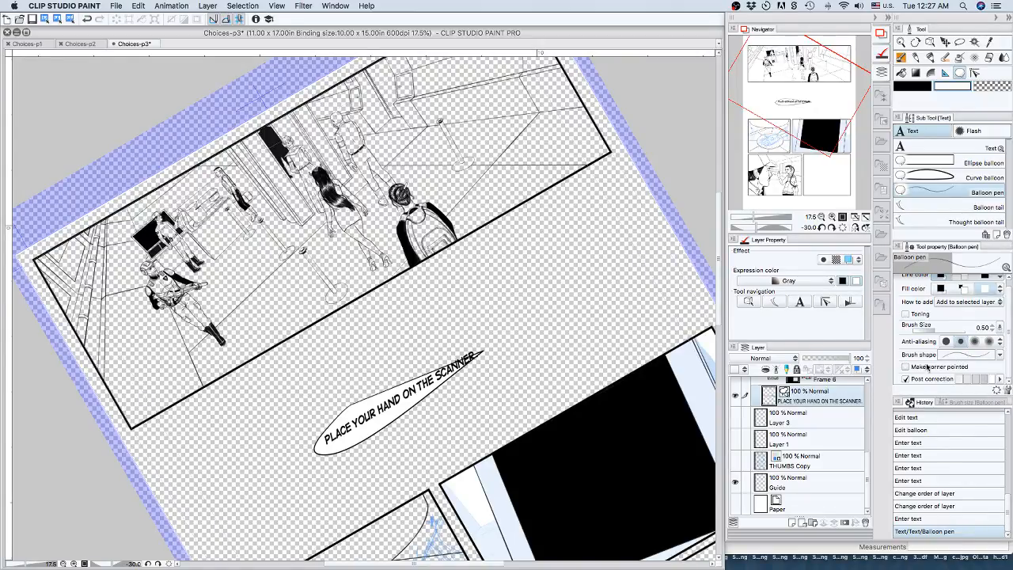
# Turn off Post correction for the Balloon pen, undo the previous balloon and redraw a freehand ellipse around the scanner line.
pyautogui.click(905, 379)
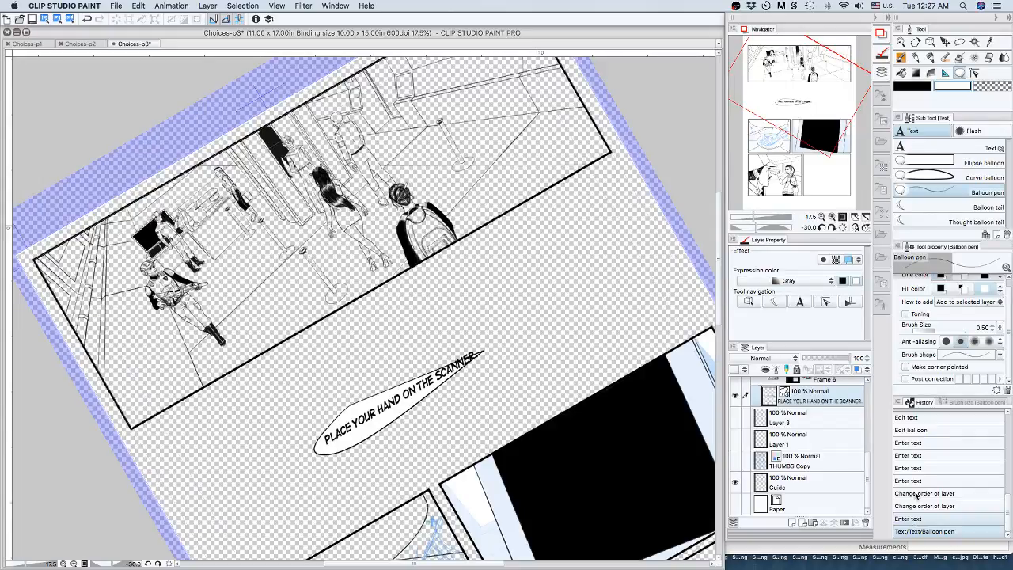
pyautogui.press('super+z')
pyautogui.moveTo(316, 430)
pyautogui.mouseDown()
pyautogui.moveTo(421, 363)
pyautogui.moveTo(468, 339)
pyautogui.moveTo(502, 338)
pyautogui.moveTo(502, 353)
pyautogui.moveTo(439, 399)
pyautogui.moveTo(317, 431)
pyautogui.mouseUp()
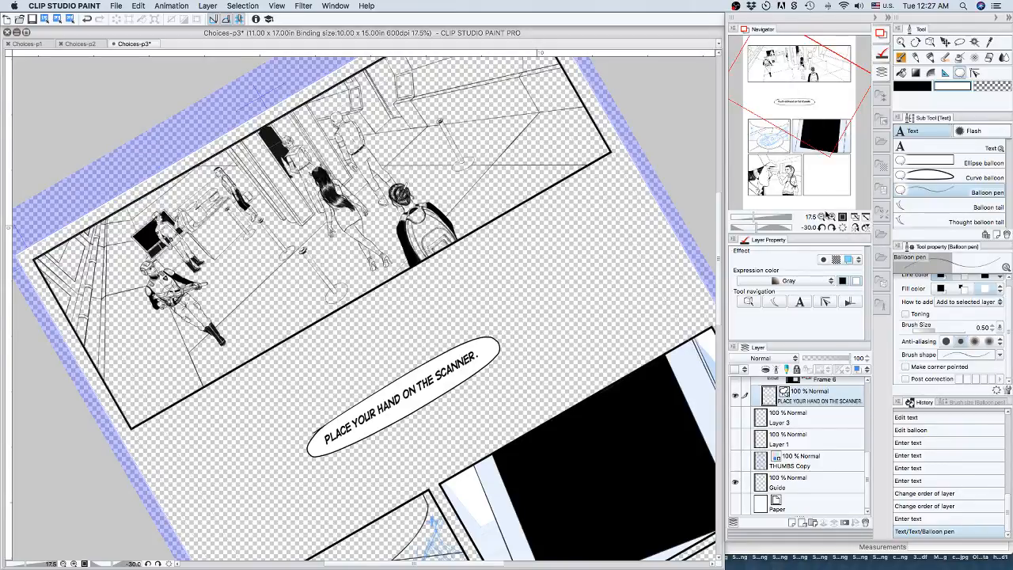
pyautogui.click(832, 216)
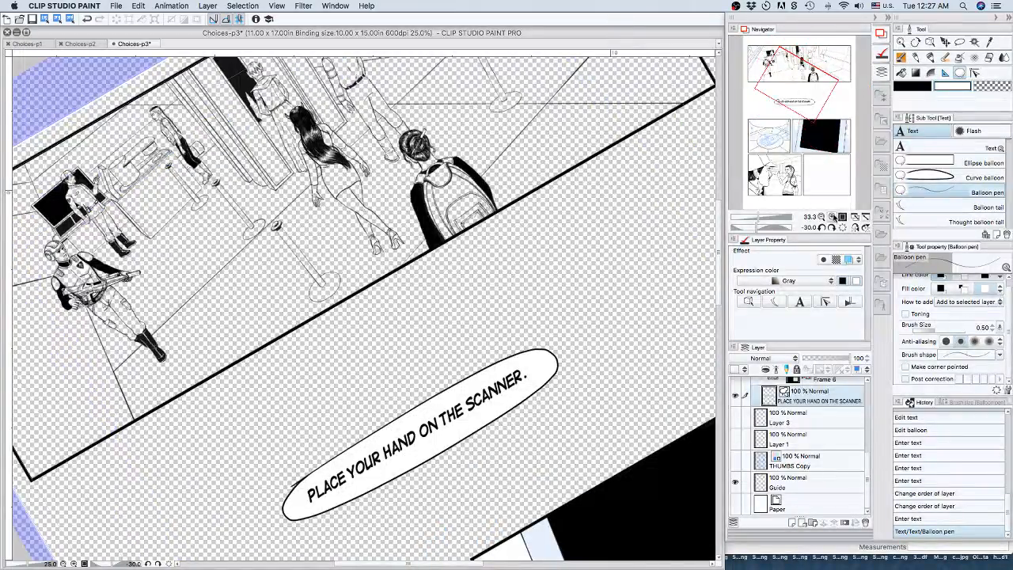
pyautogui.click(831, 216)
pyautogui.click(832, 216)
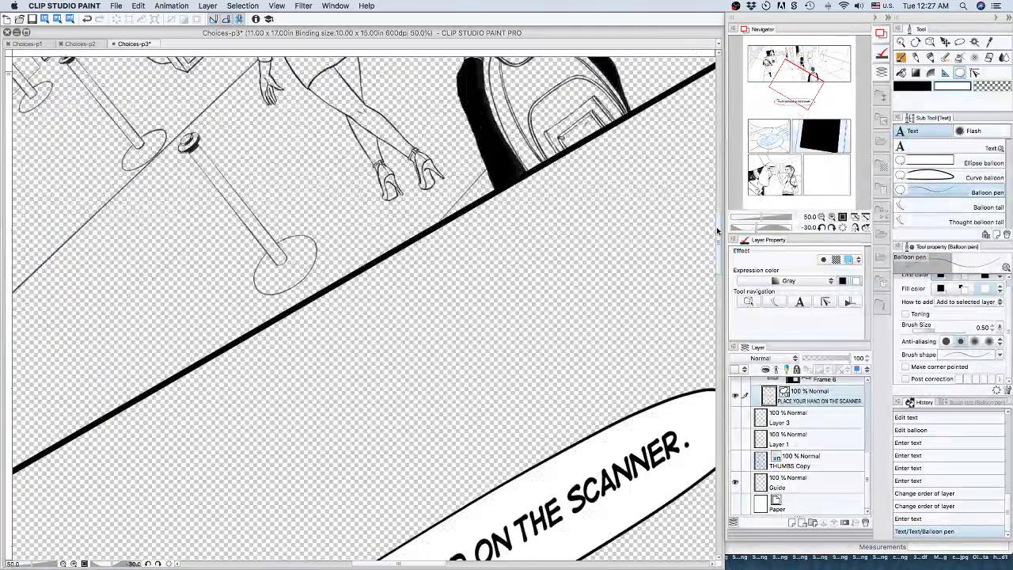
pyautogui.moveTo(717, 226); pyautogui.dragTo(718, 259)
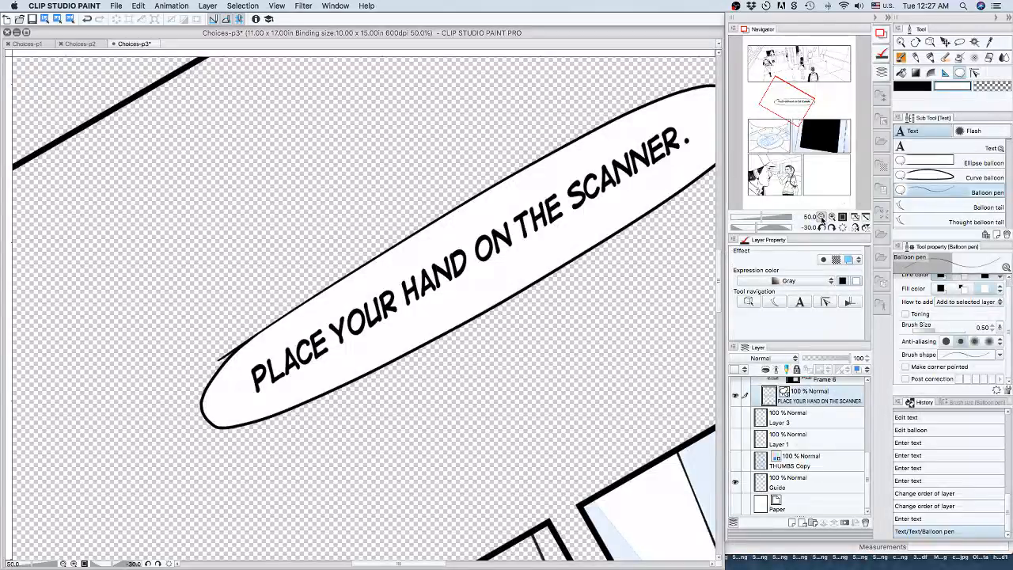
pyautogui.click(821, 216)
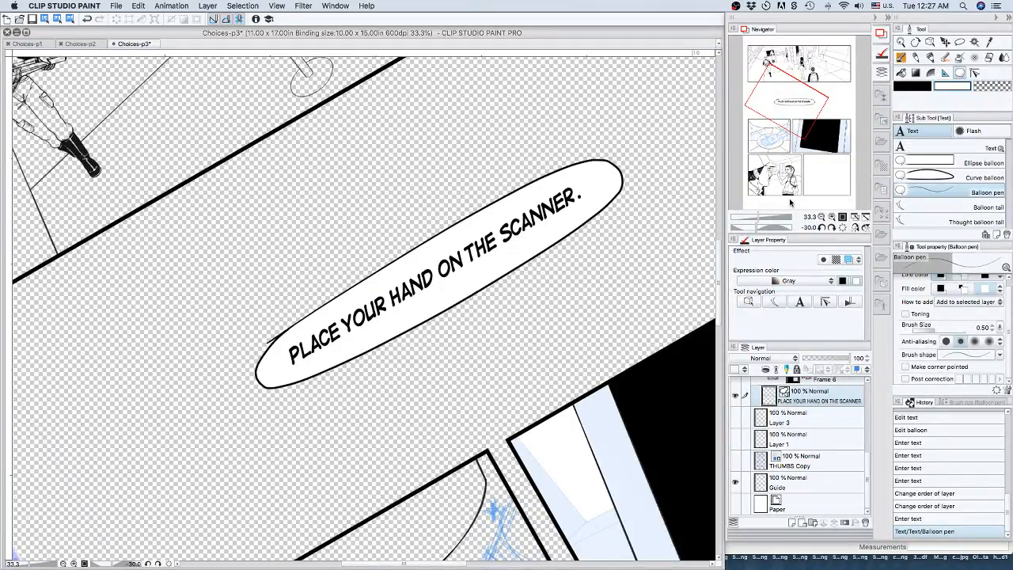
# Undo the freehand ellipse, try a wavy-edged balloon around the scanner line, and undo that as well.
pyautogui.press('super+z')
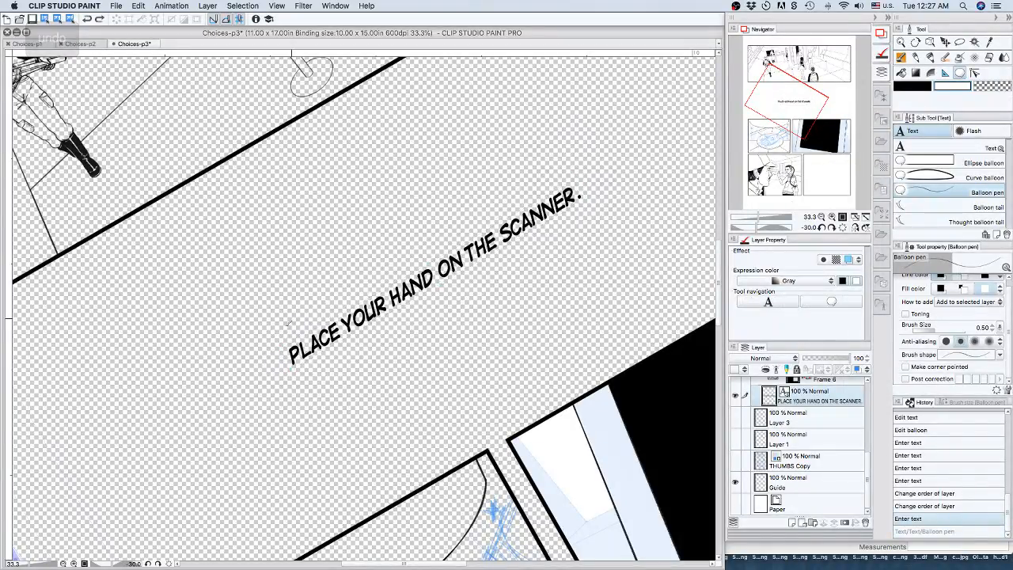
pyautogui.moveTo(315, 314)
pyautogui.mouseDown()
pyautogui.moveTo(456, 215)
pyautogui.moveTo(551, 170)
pyautogui.moveTo(574, 169)
pyautogui.moveTo(589, 193)
pyautogui.moveTo(578, 218)
pyautogui.moveTo(510, 271)
pyautogui.moveTo(490, 269)
pyautogui.moveTo(338, 365)
pyautogui.moveTo(281, 389)
pyautogui.moveTo(261, 369)
pyautogui.moveTo(281, 346)
pyautogui.mouseUp()
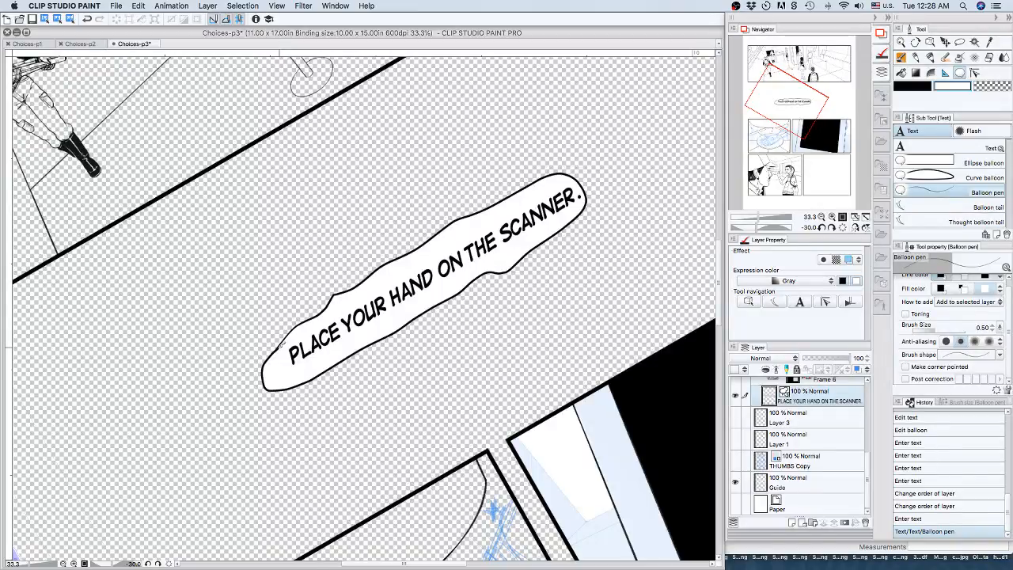
pyautogui.press('super+z')
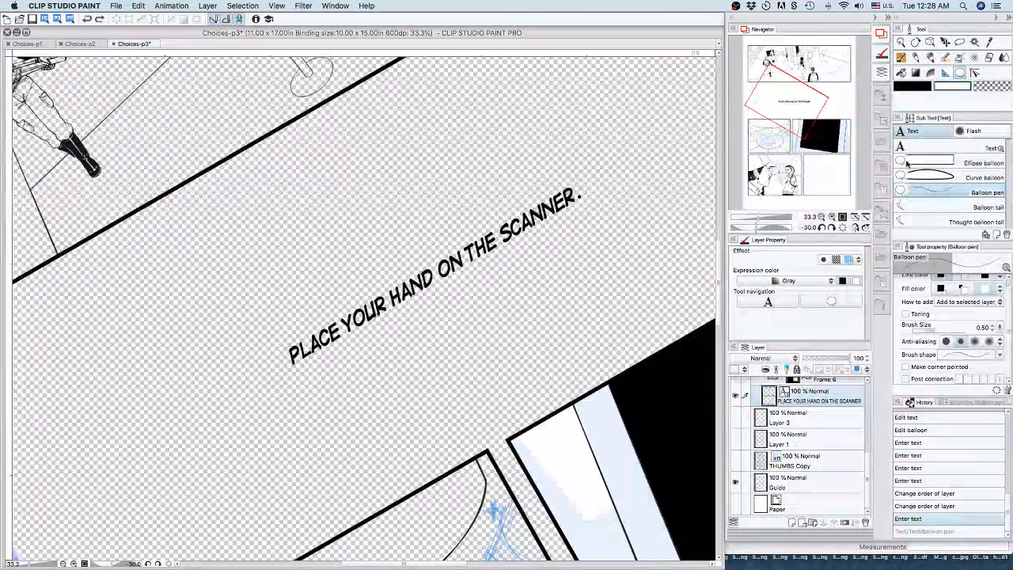
# Switch to the Ellipse balloon, view its brush shapes, and try an ellipse over the tilted scanner line before undoing it.
pyautogui.click(952, 163)
pyautogui.click(978, 335)
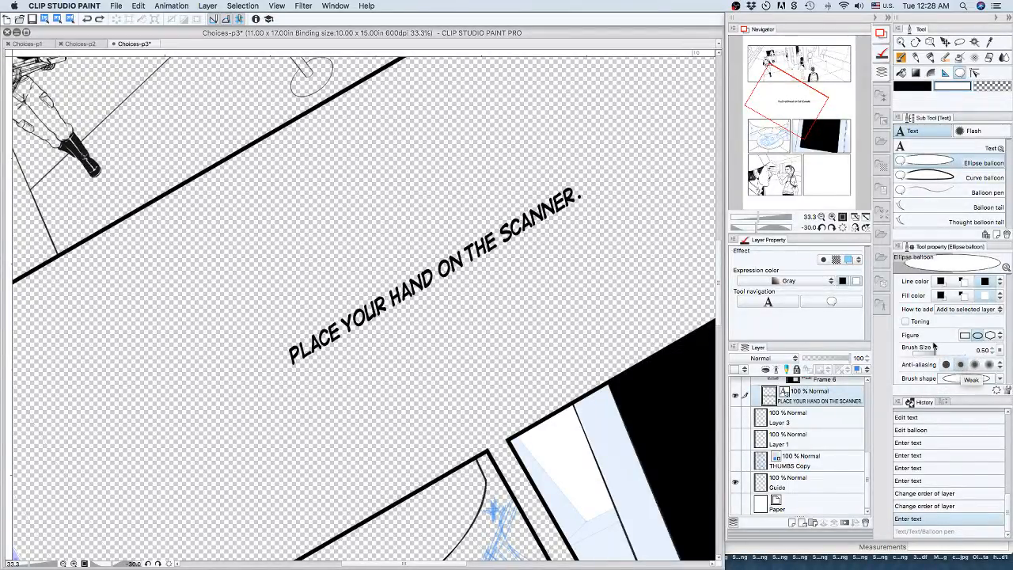
pyautogui.click(998, 379)
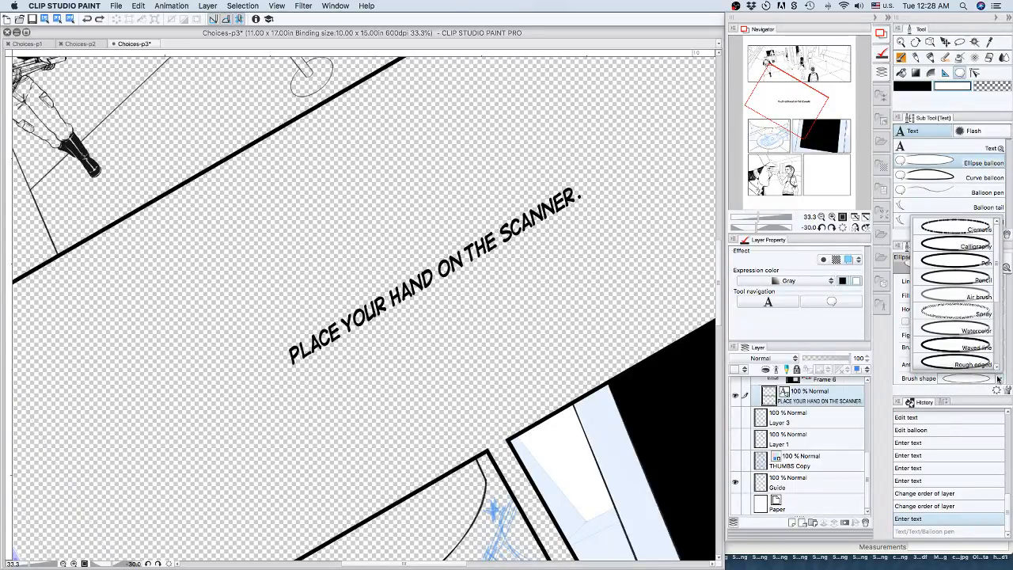
pyautogui.click(999, 379)
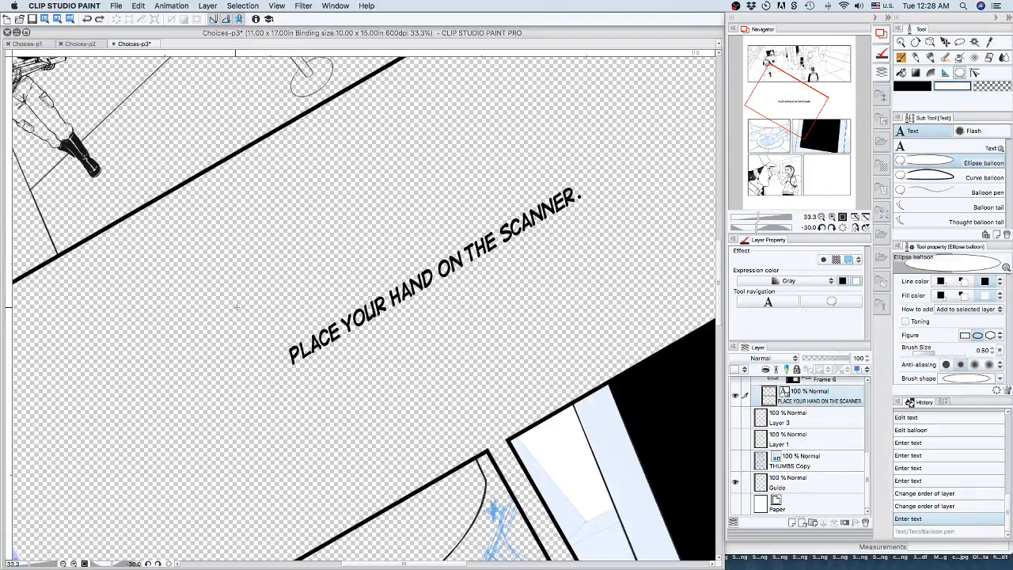
pyautogui.moveTo(235, 309); pyautogui.dragTo(620, 211)
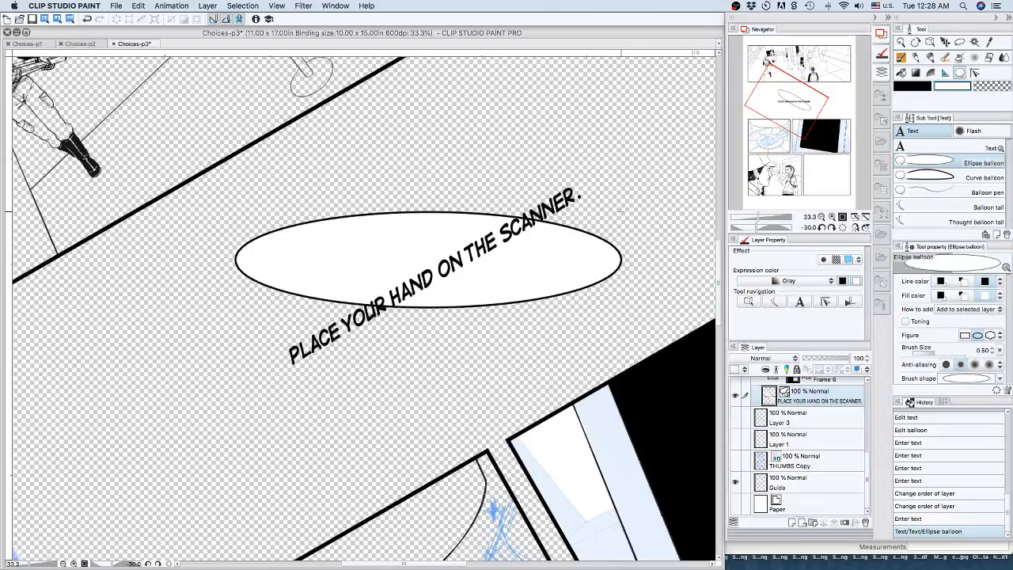
pyautogui.press('super+z')
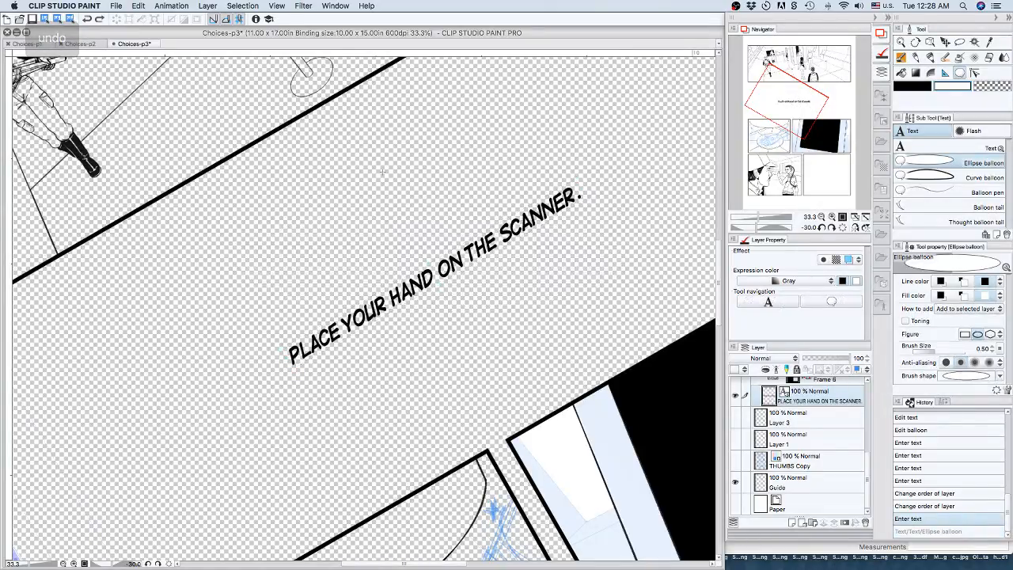
# Reset the canvas rotation, draw an elliptical balloon around the scanner line, and make it taller with the Object tool.
pyautogui.click(842, 228)
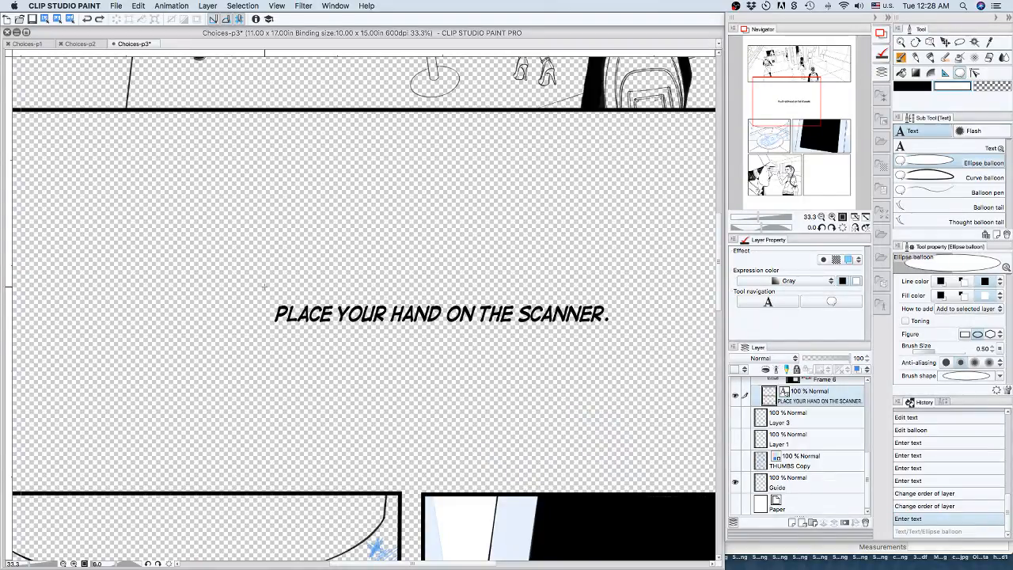
pyautogui.moveTo(253, 291); pyautogui.dragTo(631, 339)
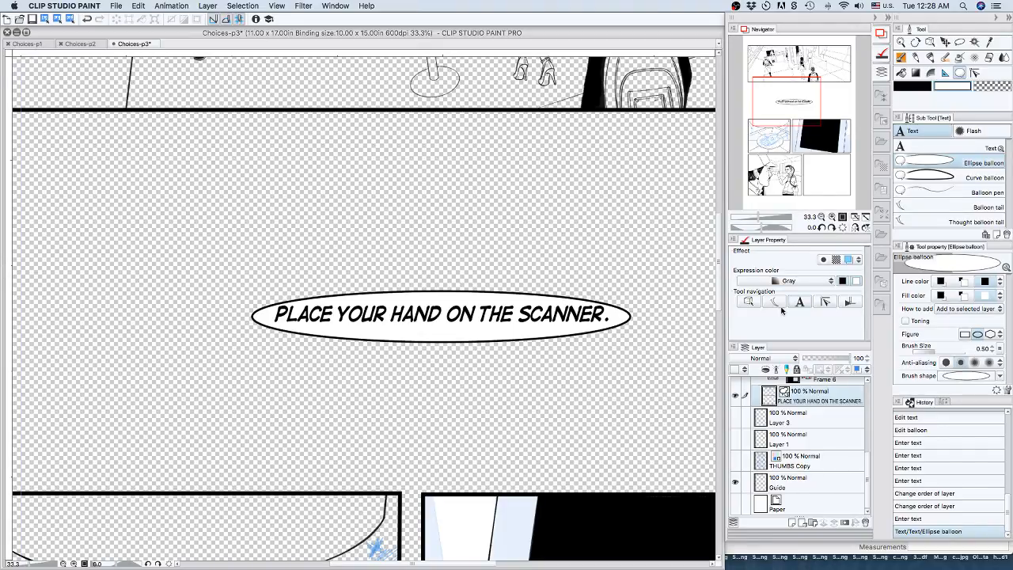
pyautogui.click(738, 302)
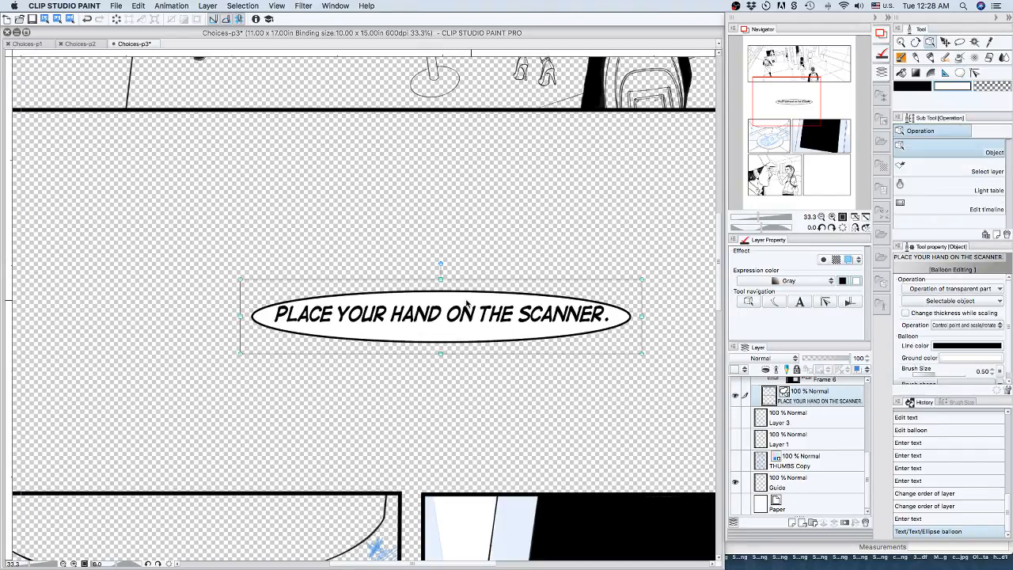
pyautogui.moveTo(441, 279); pyautogui.dragTo(430, 231)
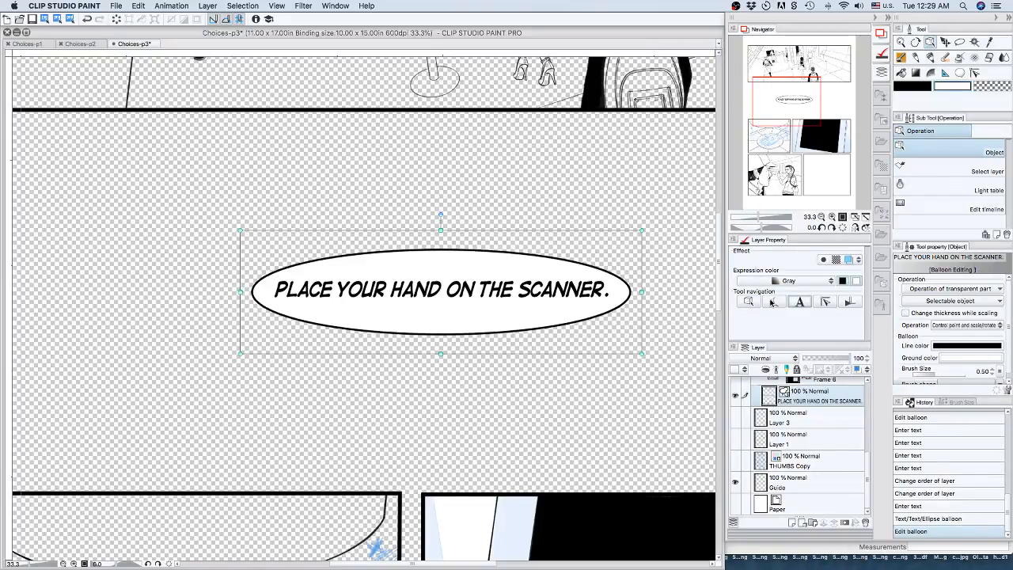
# Break the scanner line into two lines after "HAND".
pyautogui.doubleClick(441, 283)
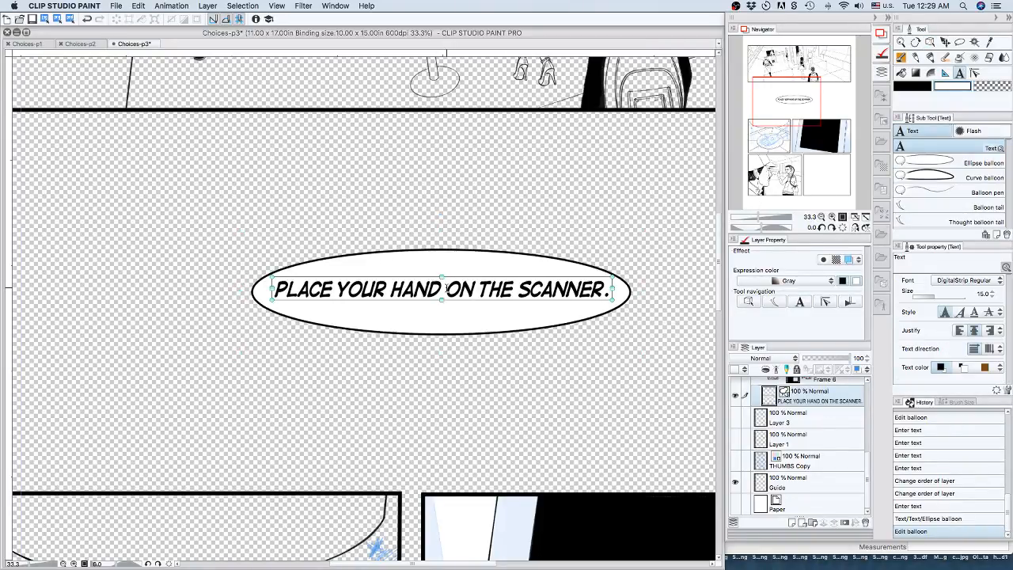
pyautogui.click(445, 289)
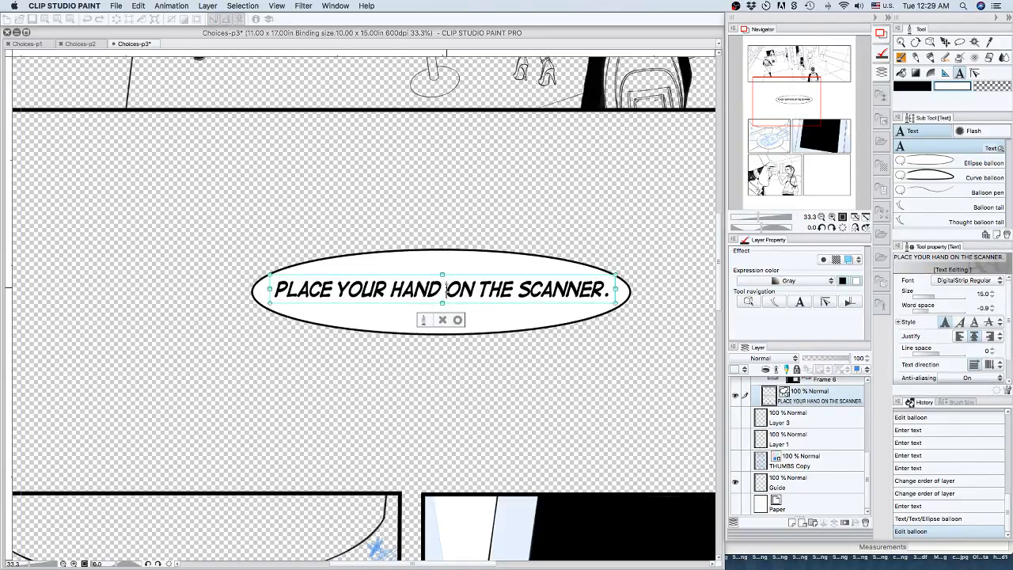
pyautogui.press('BackSpace')
pyautogui.press('Return')
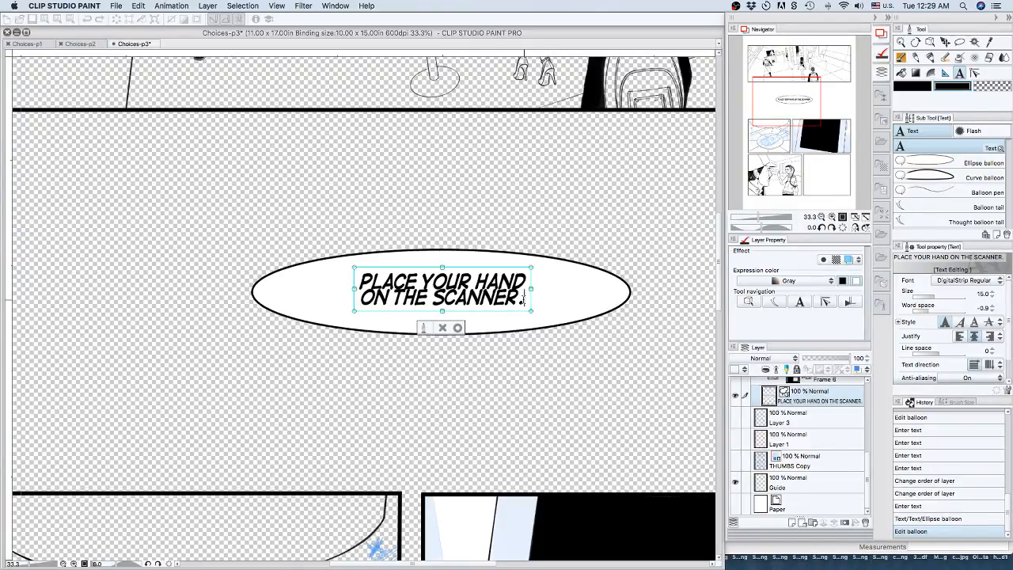
# Set the whole scanner text to word space 0.0 and line space 2.0, with bold turned off.
pyautogui.moveTo(523, 299); pyautogui.dragTo(316, 275)
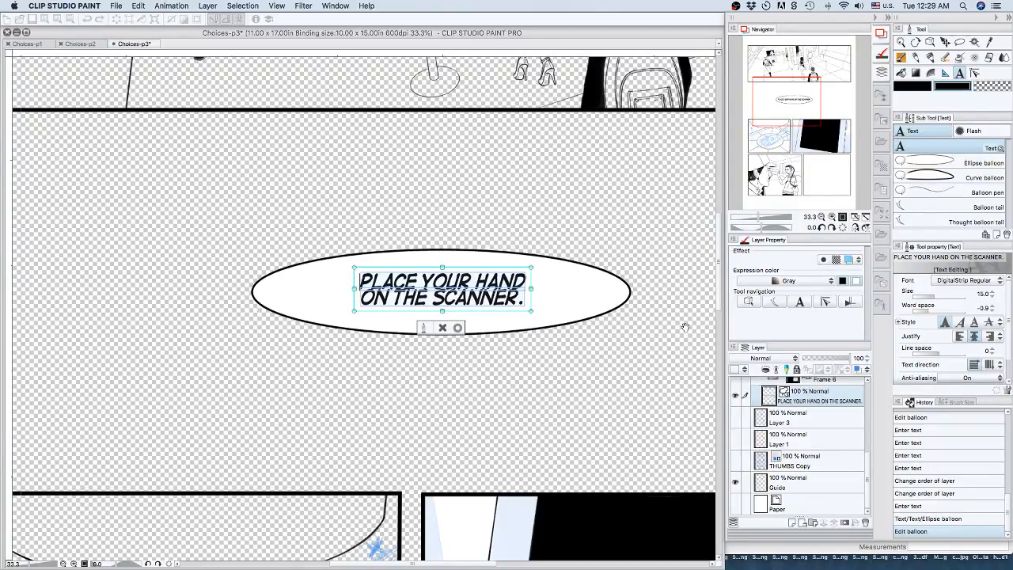
pyautogui.click(992, 307)
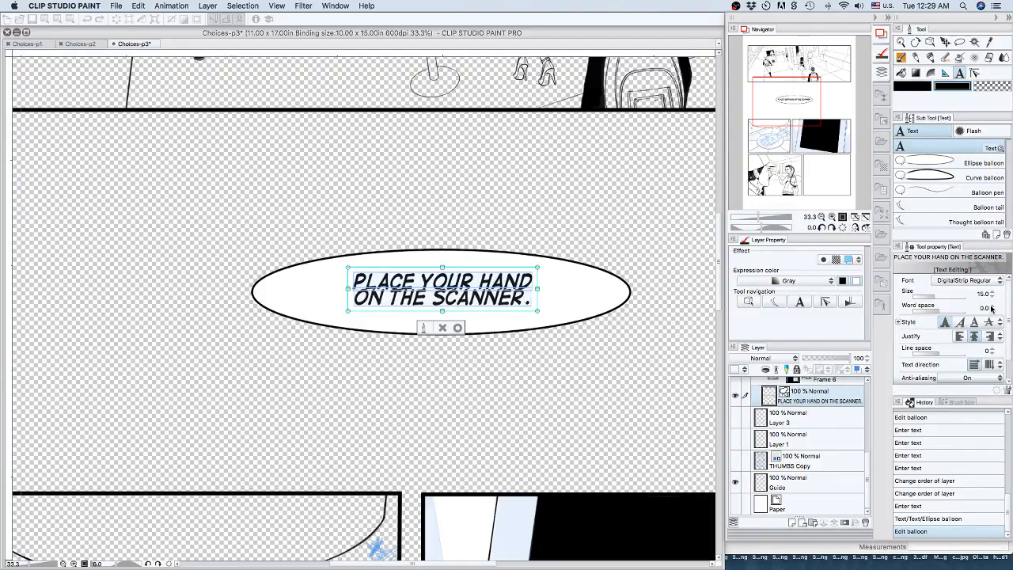
pyautogui.click(945, 323)
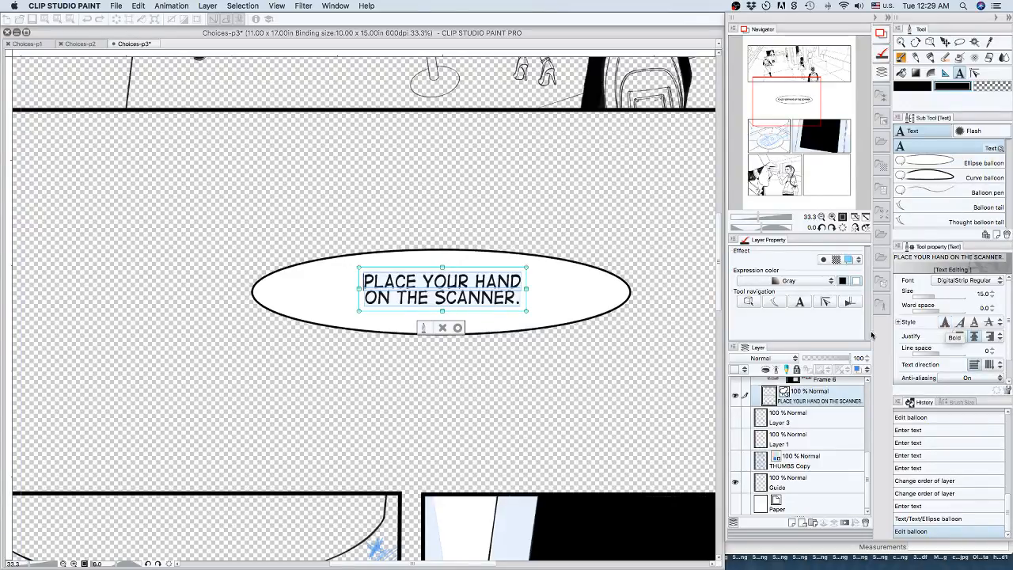
pyautogui.click(992, 351)
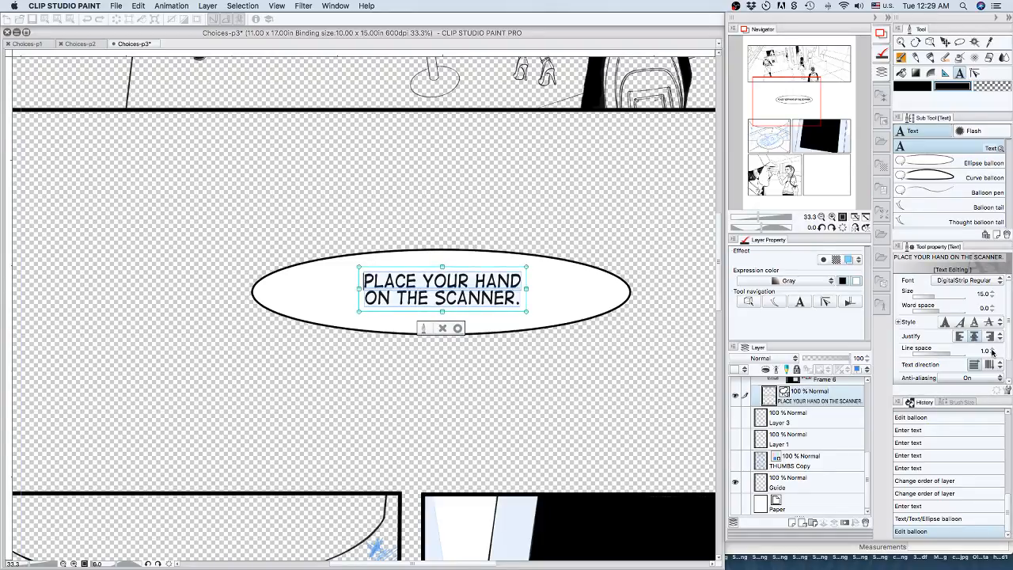
pyautogui.click(992, 350)
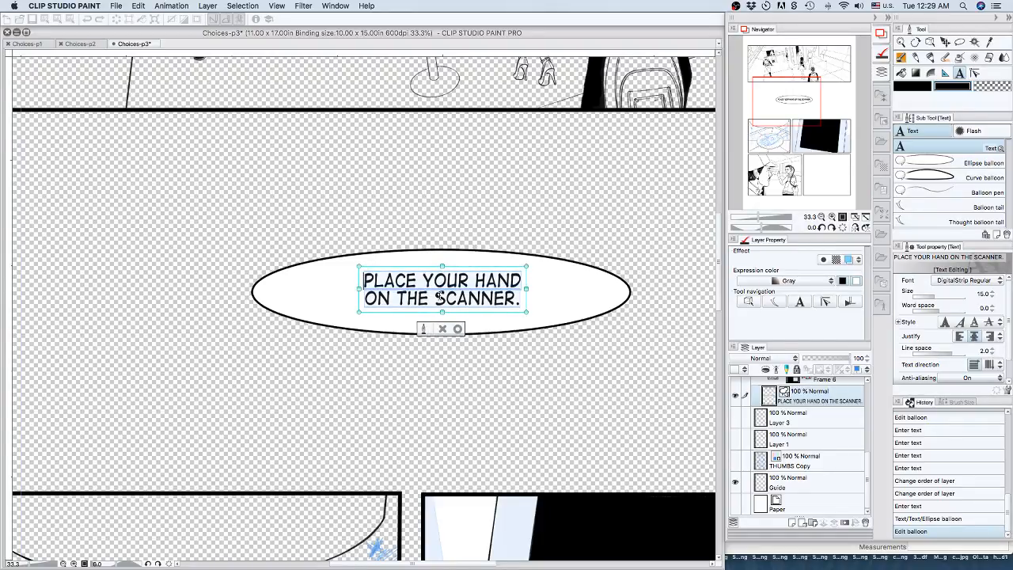
pyautogui.click(434, 297)
pyautogui.moveTo(480, 295); pyautogui.dragTo(516, 297)
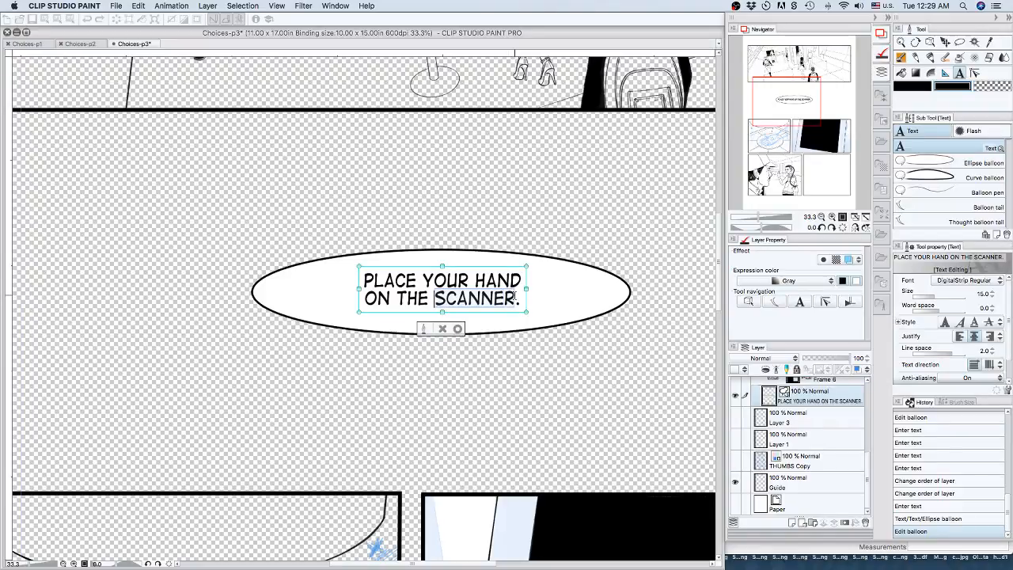
pyautogui.click(516, 297)
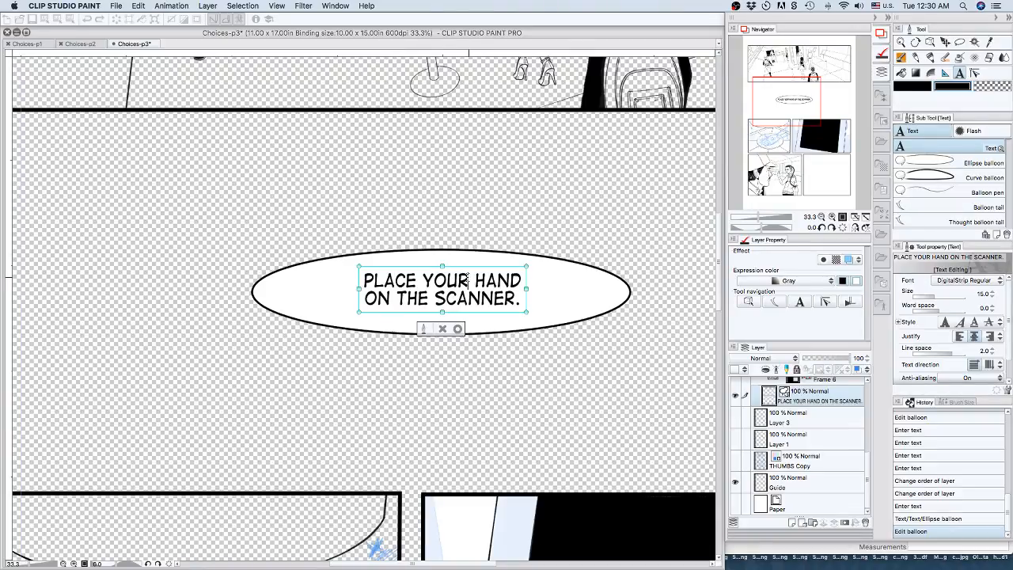
# Replace "PLACE YOUR" in the scanner text with "MOVE IT." and remove the extra space before "HAND".
pyautogui.moveTo(468, 279); pyautogui.dragTo(351, 278)
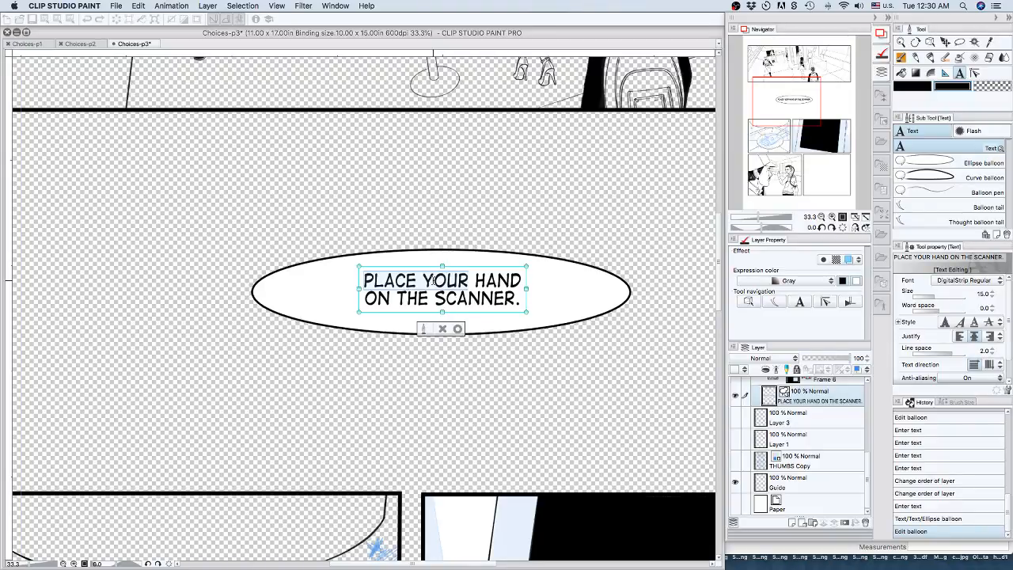
pyautogui.write('MOVIE')
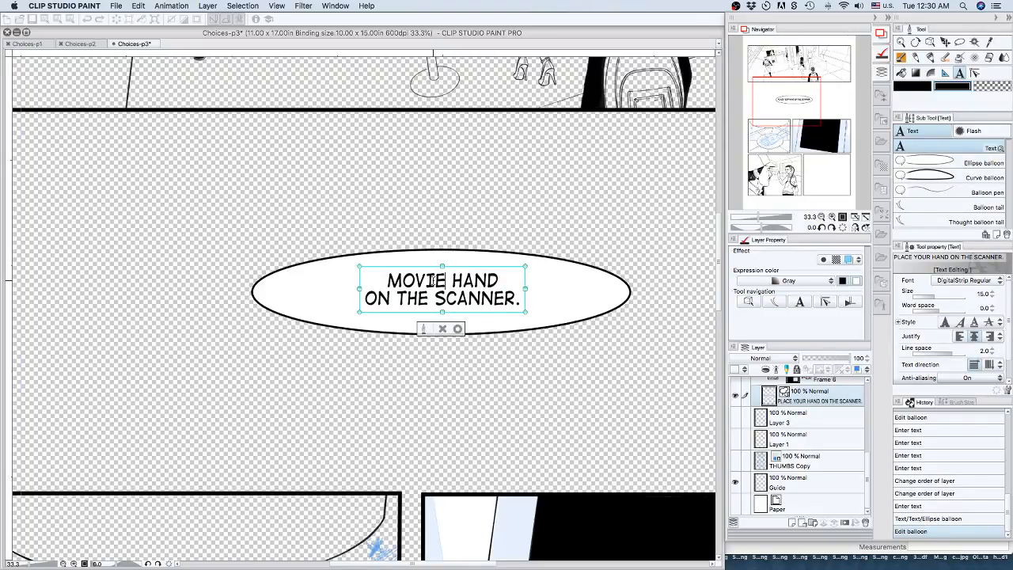
pyautogui.press('BackSpace')
pyautogui.press('BackSpace')
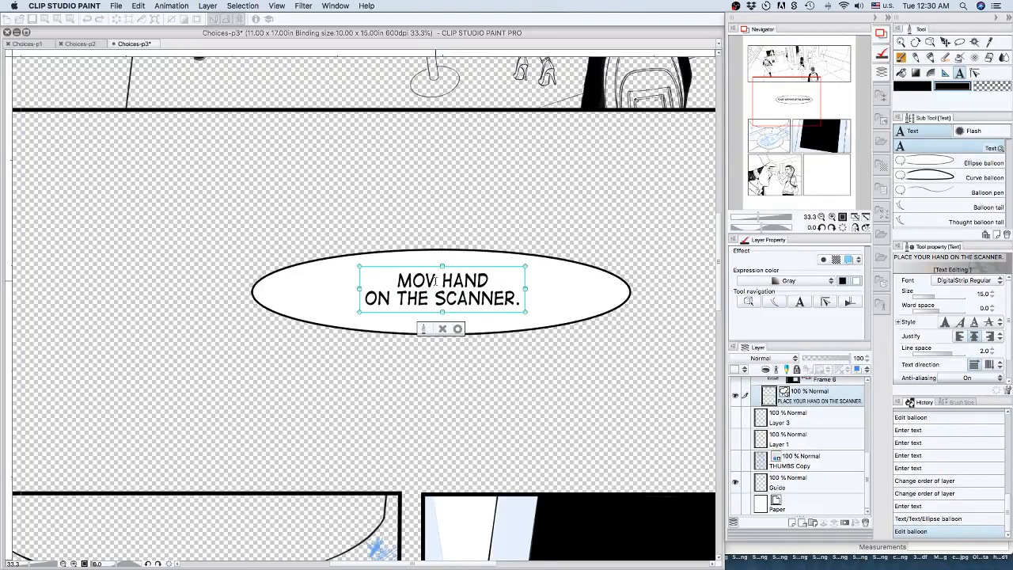
pyautogui.write('E')
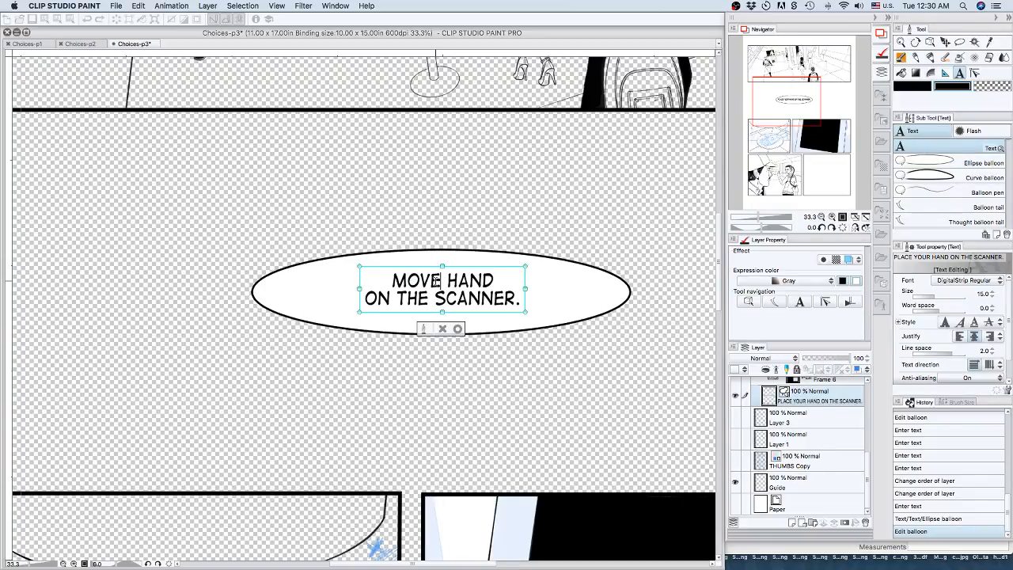
pyautogui.write(' IT.')
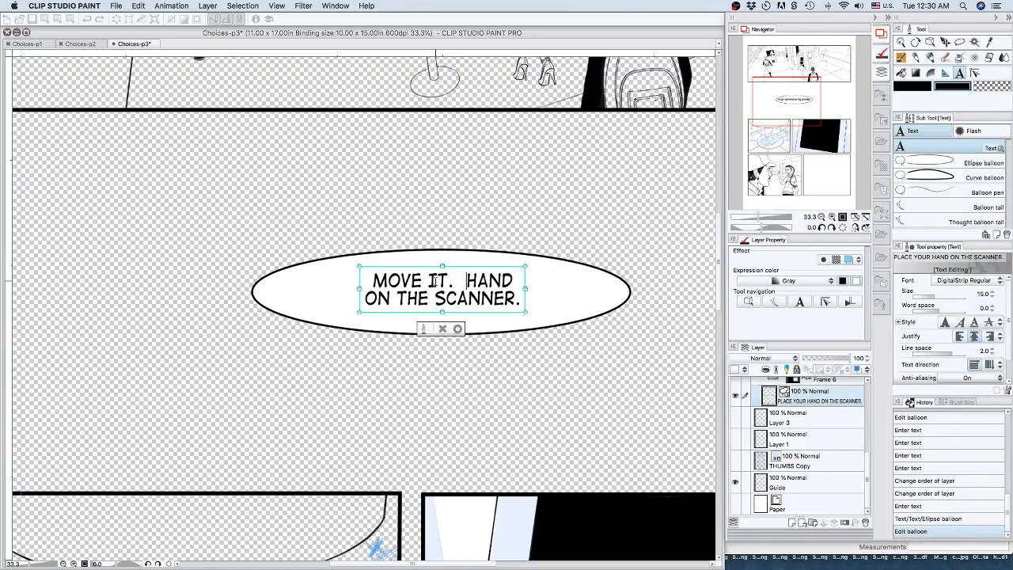
pyautogui.press('Delete')
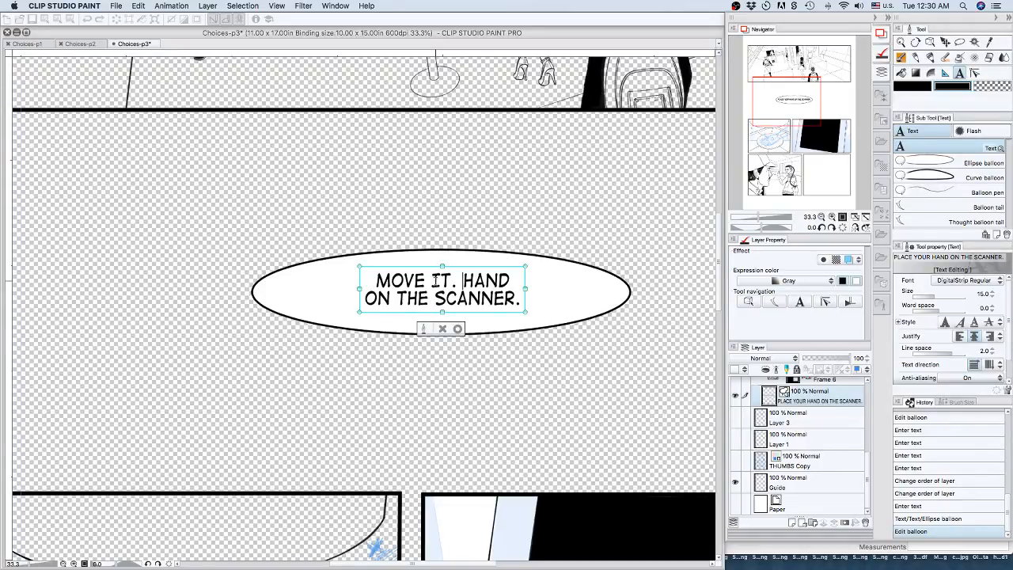
# Delete "MOVE IT." from the start of the scanner text so the first line begins with "HAND".
pyautogui.press('BackSpace')
pyautogui.press('BackSpace')
pyautogui.press('BackSpace')
pyautogui.press('BackSpace')
pyautogui.press('BackSpace')
pyautogui.press('BackSpace')
pyautogui.press('BackSpace')
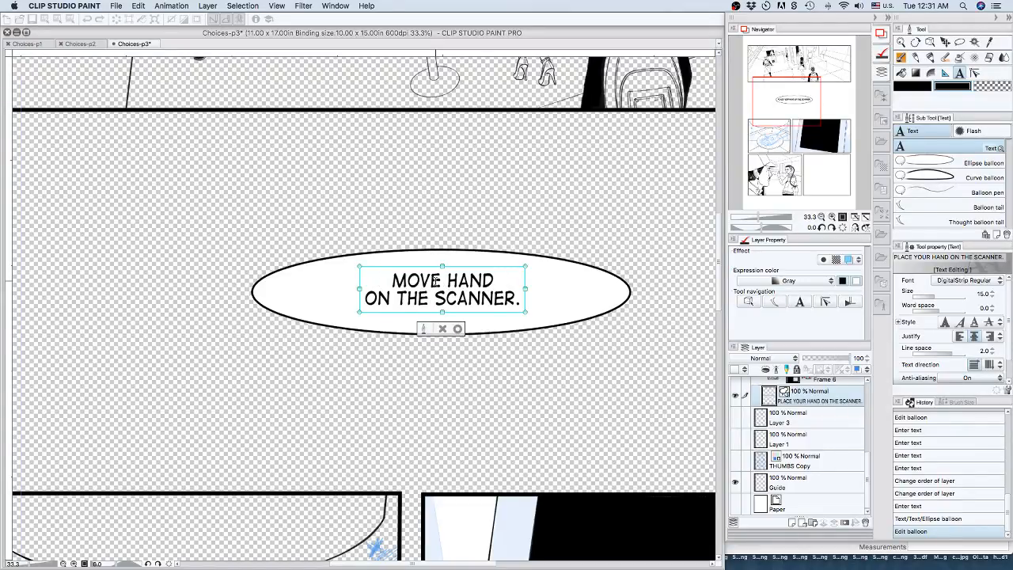
pyautogui.press('BackSpace')
pyautogui.press('BackSpace')
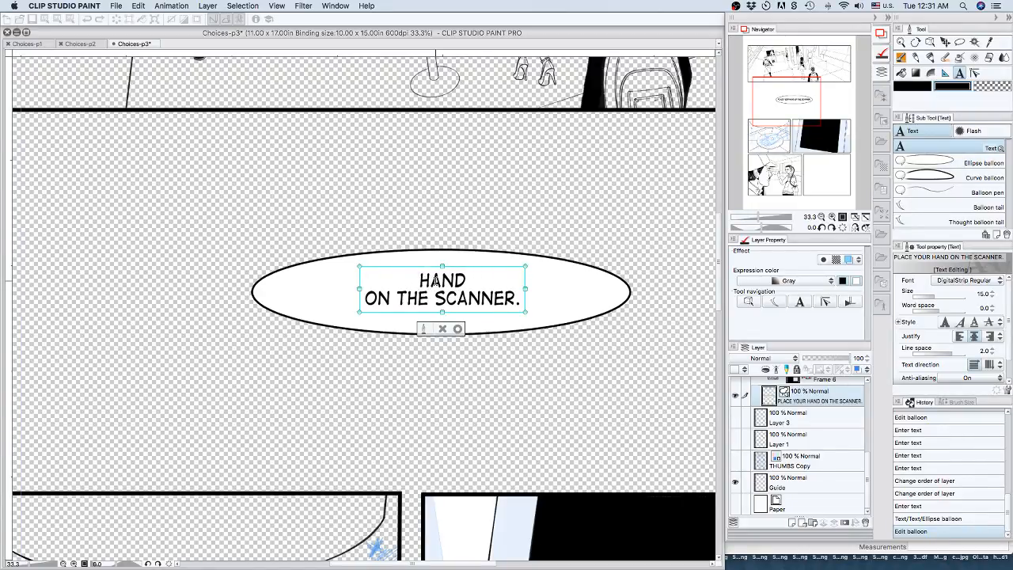
# Reflow the scanner text into two lines, "HAND ON THE" and "SCANNER.", and commit the text.
pyautogui.click(365, 299)
pyautogui.press('BackSpace')
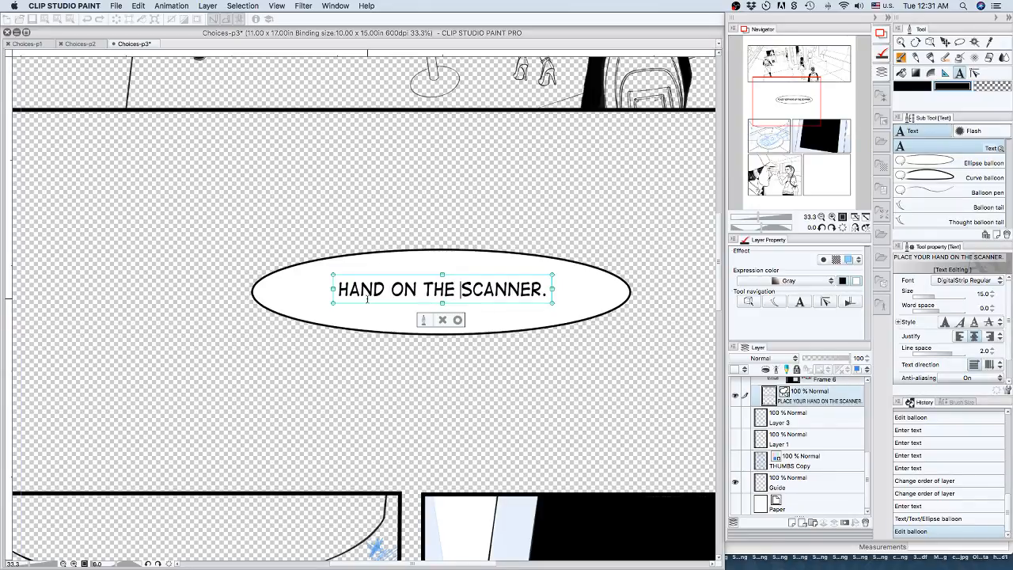
pyautogui.press('Return')
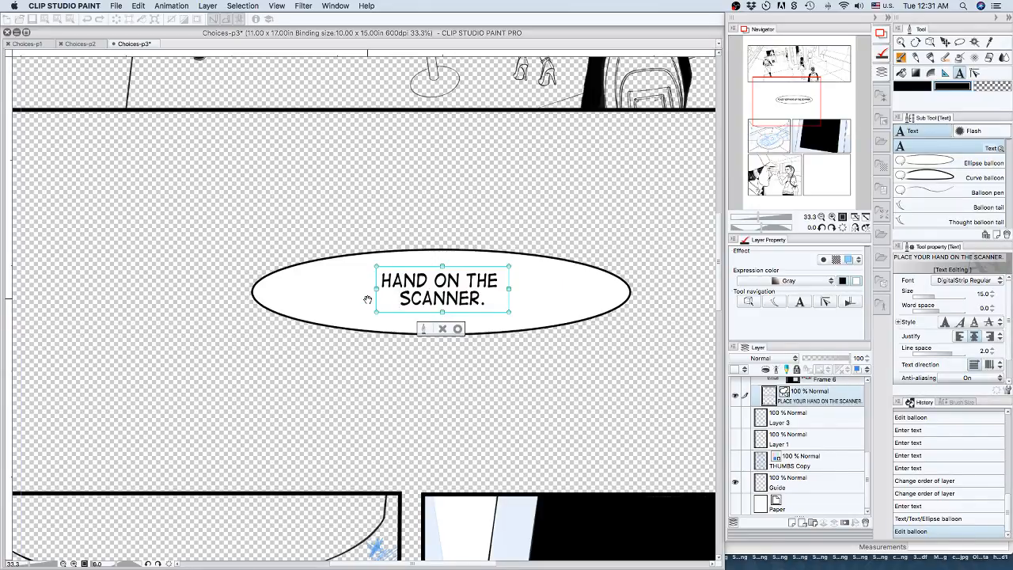
pyautogui.press('Right')
pyautogui.press('Right')
pyautogui.press('Right')
pyautogui.press('Right')
pyautogui.press('Right')
pyautogui.press('Right')
pyautogui.press('Right')
pyautogui.press('Right')
pyautogui.click(458, 329)
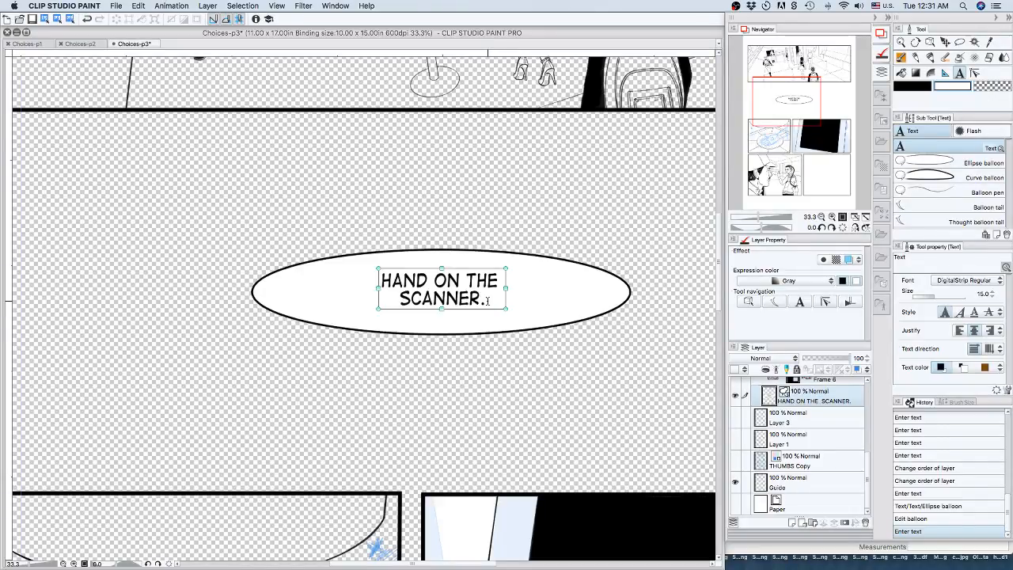
# Add "LET'S GO." before "HAND" and "NOW." after "SCANNER." in the balloon text.
pyautogui.click(381, 280)
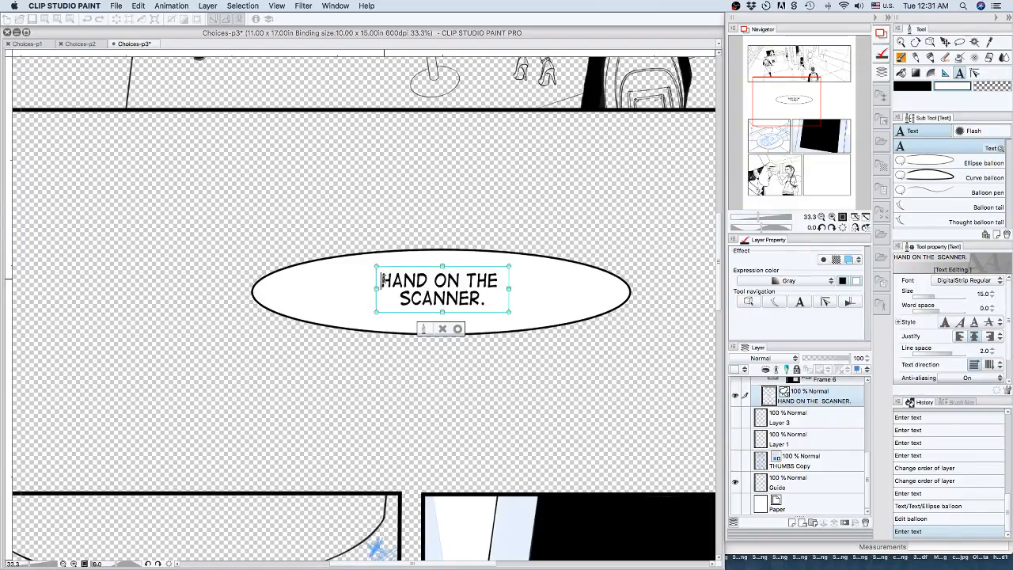
pyautogui.write("LET'S ")
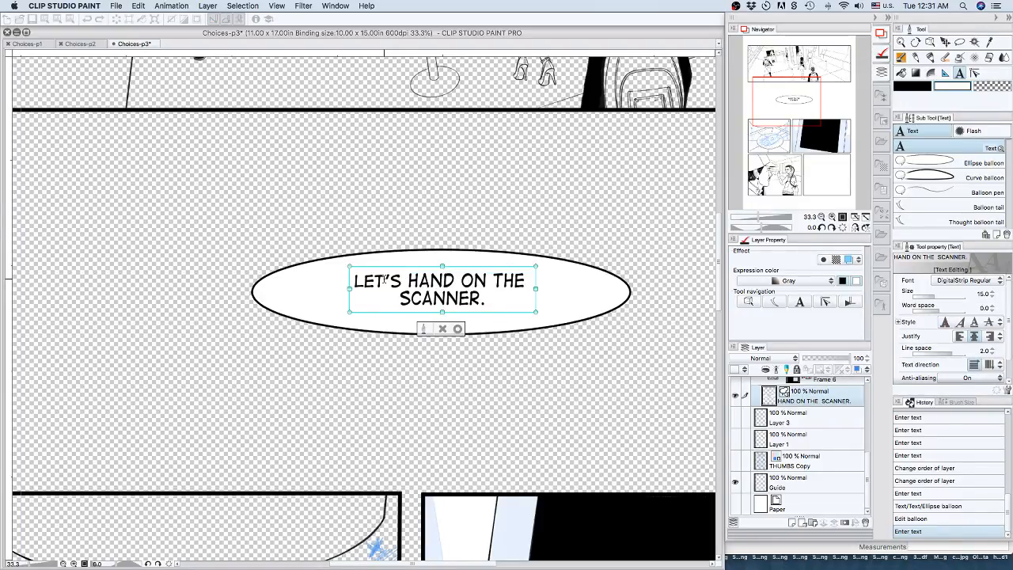
pyautogui.write('GO.')
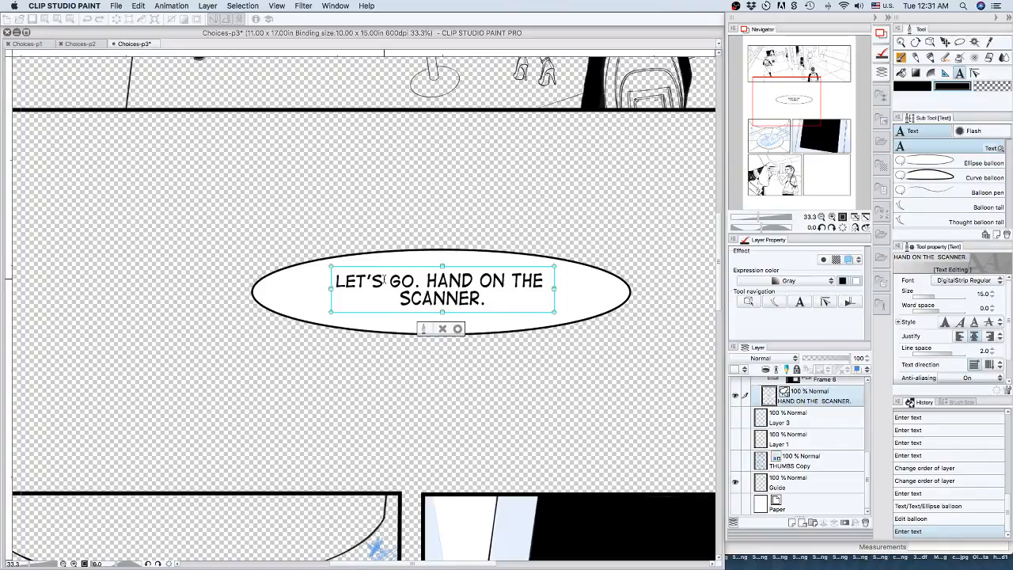
pyautogui.press('Down')
pyautogui.hotkey('shift', 'Right')
pyautogui.click(492, 298)
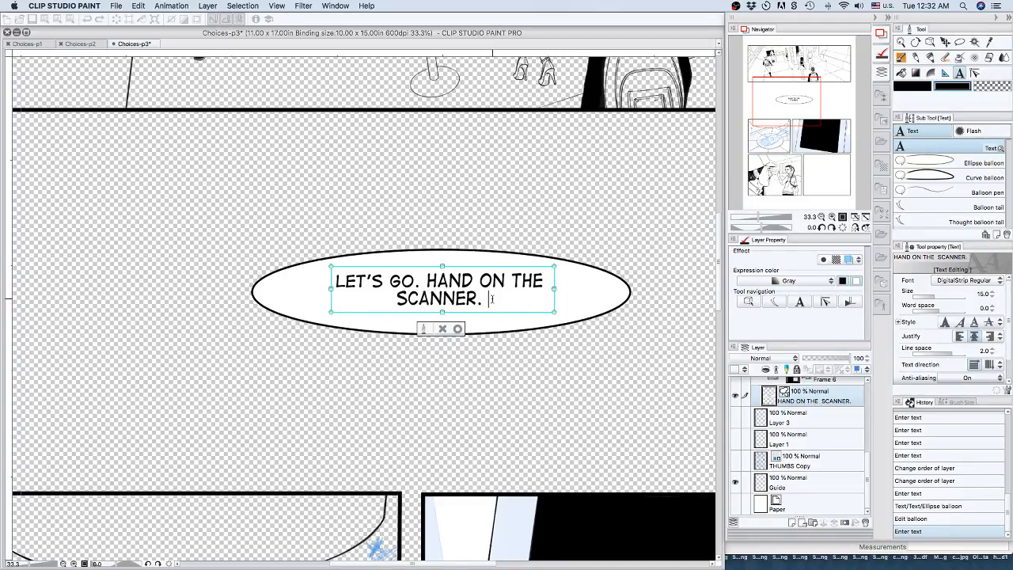
pyautogui.write('NOW.')
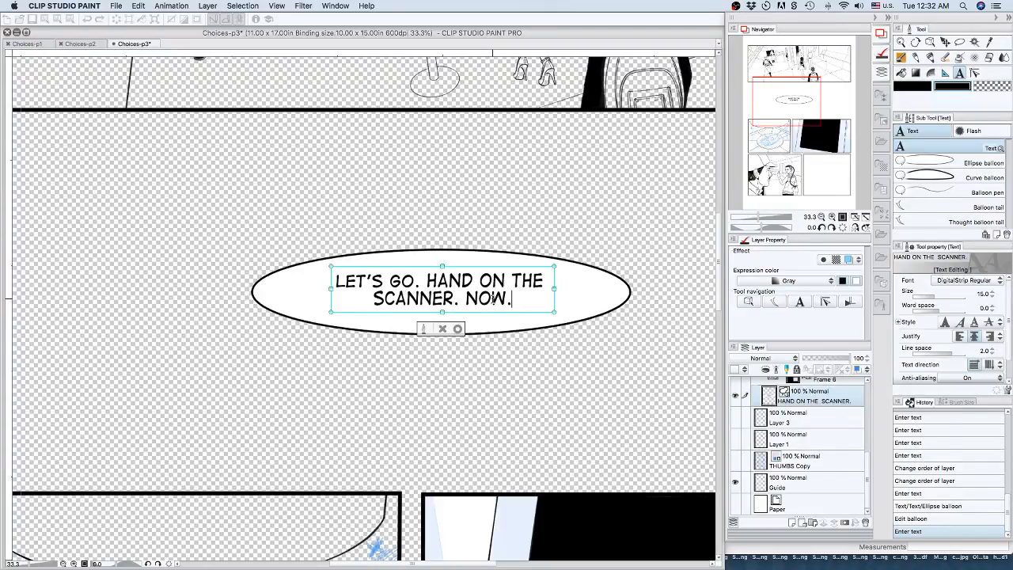
# Put "LET'S GO." on its own line by breaking the balloon text before "HAND".
pyautogui.scroll(1, 426, 278)
pyautogui.click(426, 278)
pyautogui.press('BackSpace')
pyautogui.press('Return')
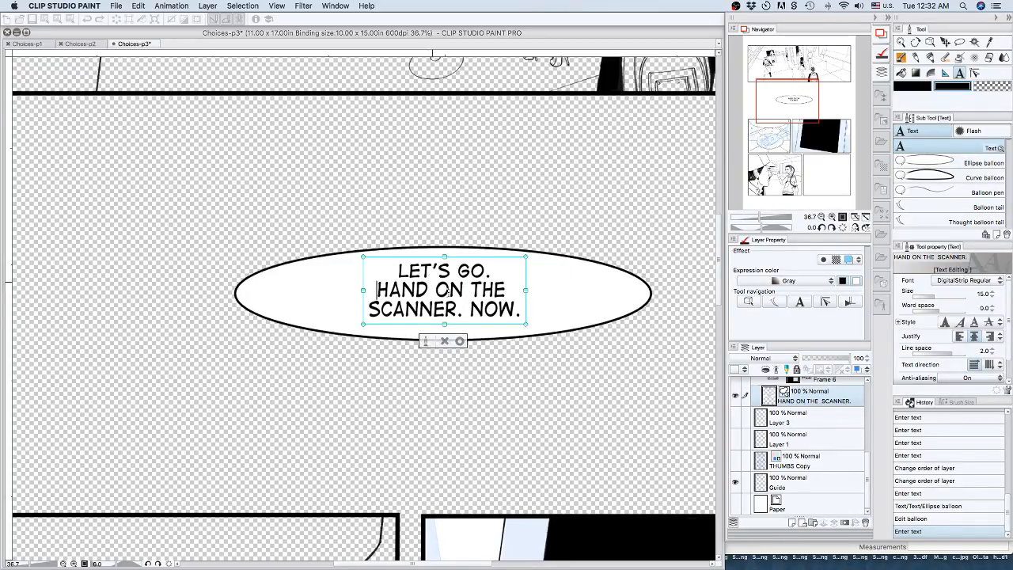
# Make only the word "NOW." bold and commit the balloon text.
pyautogui.click(471, 309)
pyautogui.moveTo(470, 308); pyautogui.dragTo(522, 308)
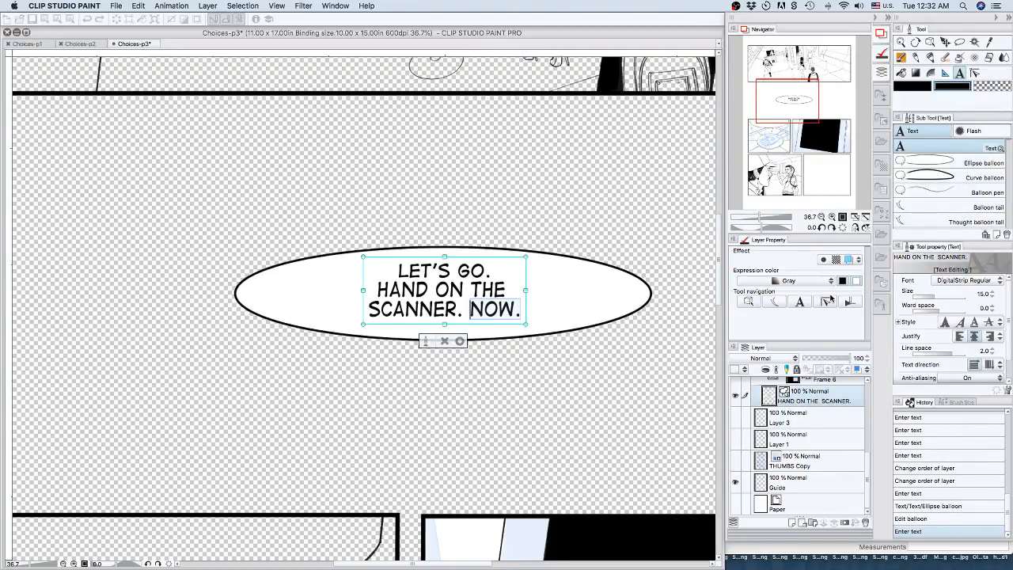
pyautogui.click(944, 322)
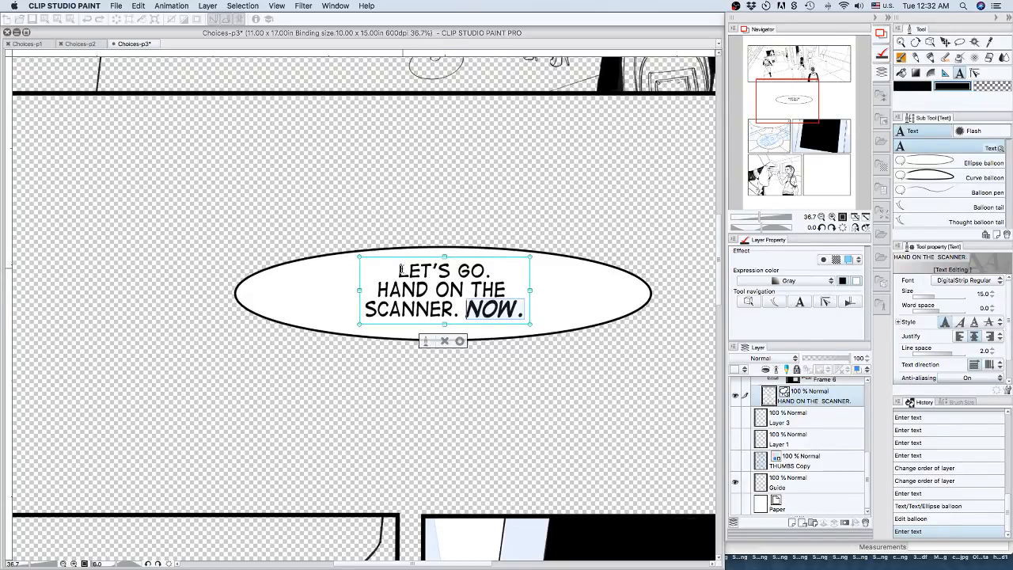
pyautogui.click(459, 341)
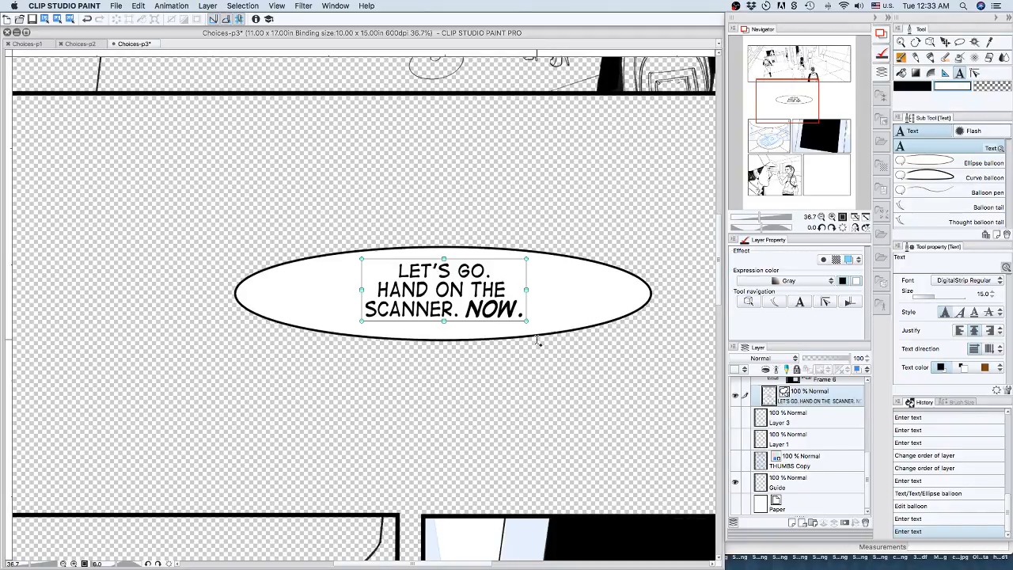
# Resize the ellipse balloon with the Object tool, making it much narrower and slightly taller to fit its three-line text.
pyautogui.click(749, 301)
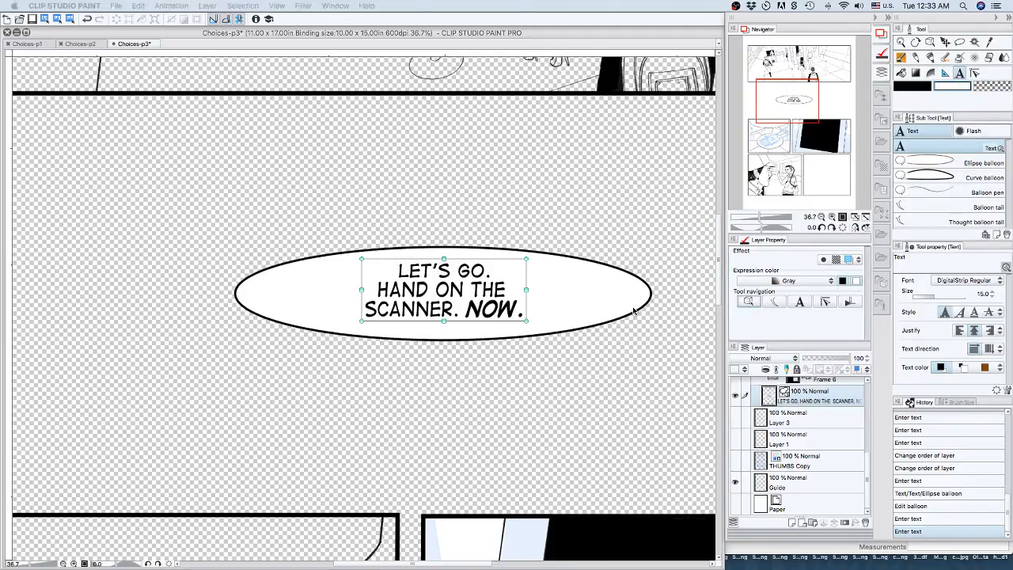
pyautogui.click(633, 311)
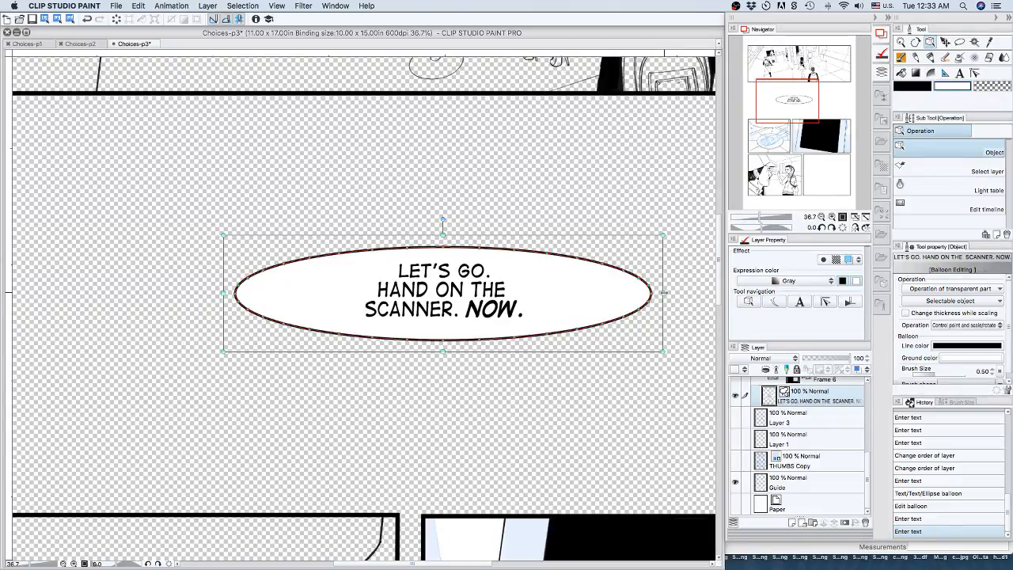
pyautogui.moveTo(663, 292); pyautogui.dragTo(451, 281)
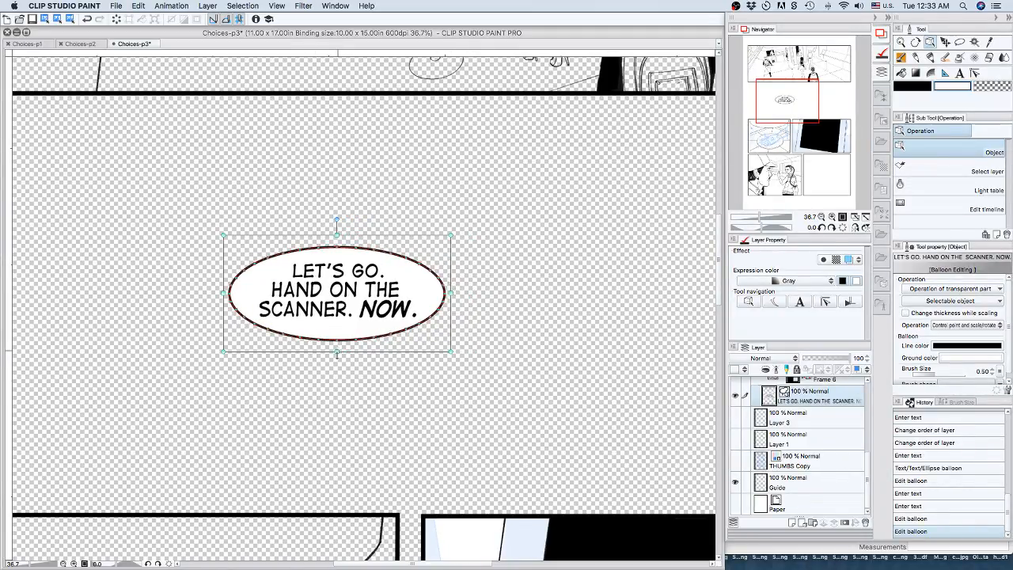
pyautogui.moveTo(337, 354); pyautogui.dragTo(336, 362)
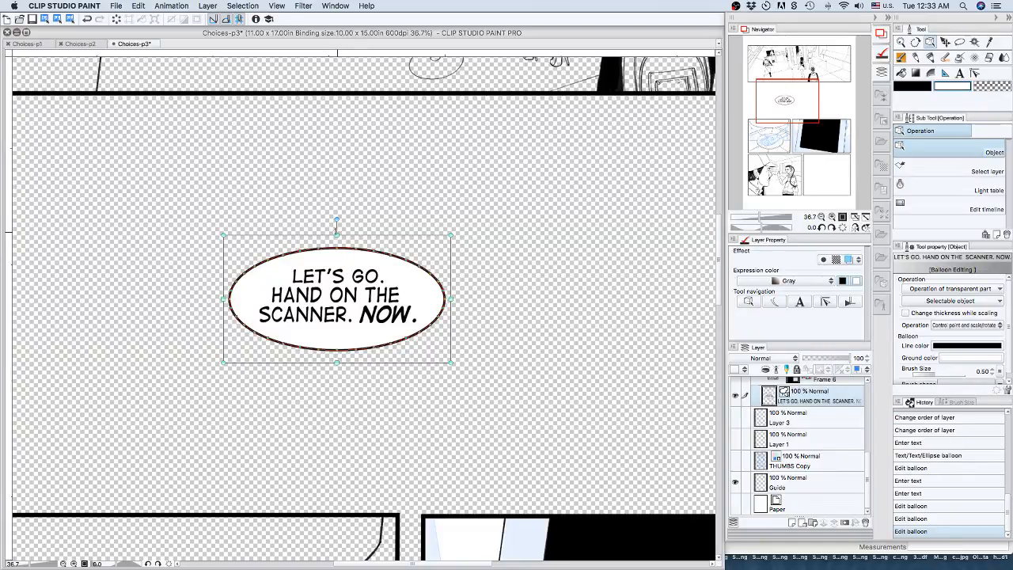
pyautogui.moveTo(336, 231); pyautogui.dragTo(336, 225)
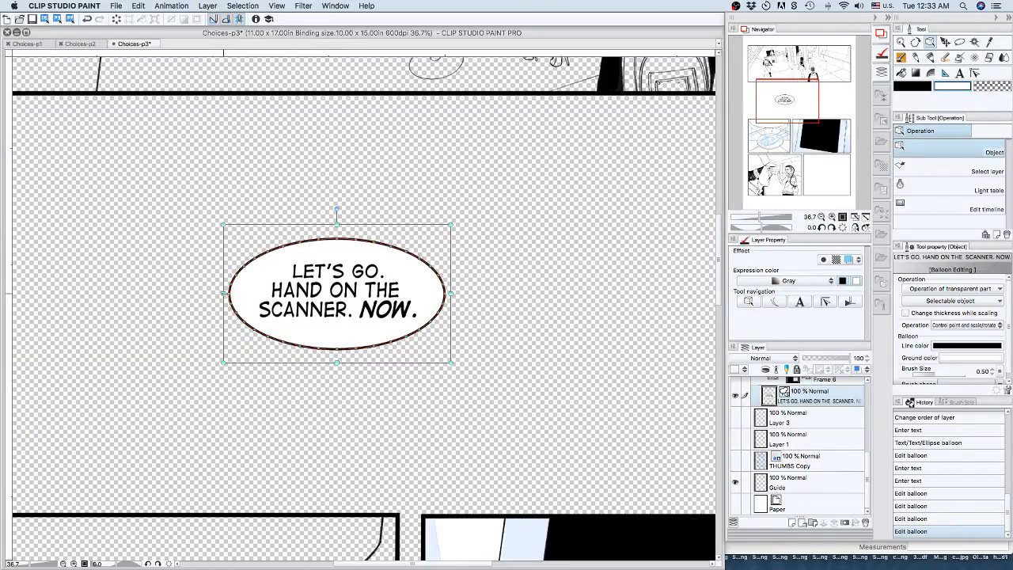
pyautogui.moveTo(224, 293); pyautogui.dragTo(230, 293)
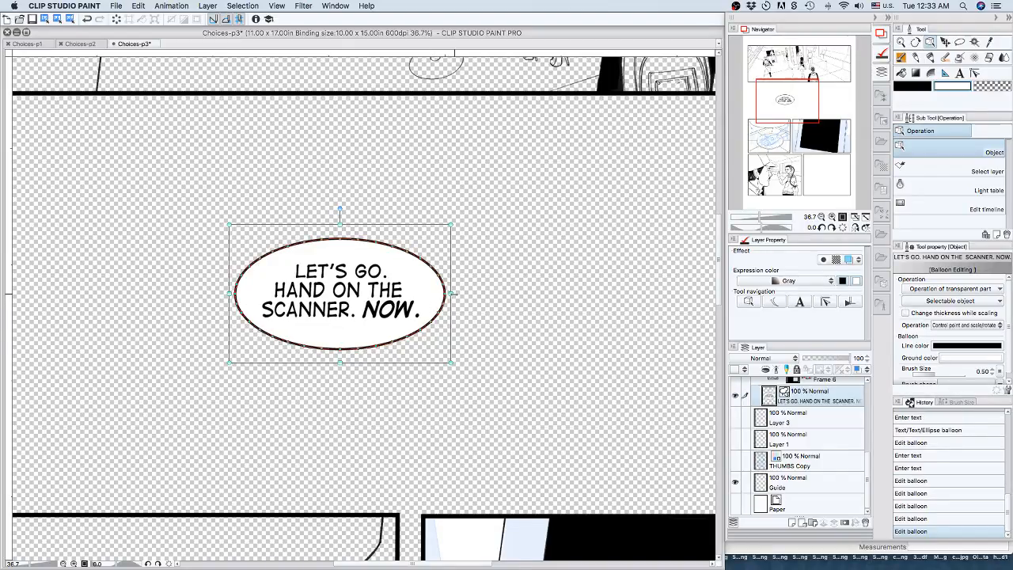
pyautogui.moveTo(452, 293); pyautogui.dragTo(448, 294)
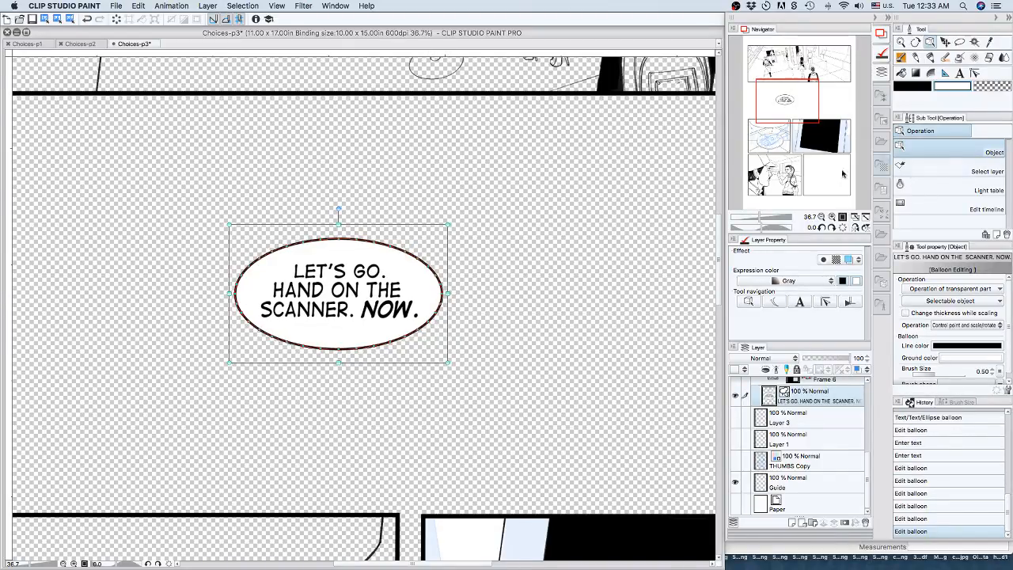
pyautogui.moveTo(337, 362); pyautogui.dragTo(338, 371)
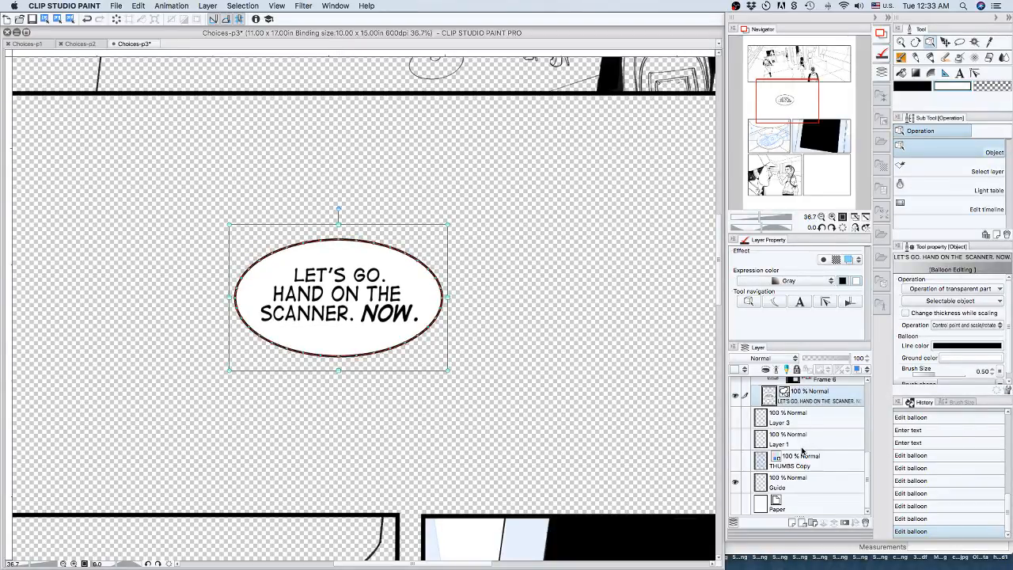
# Move the "LET'S GO." balloon layer into the Frame 2 folder, then expand the folder and make it visible.
pyautogui.scroll(5, 801, 449)
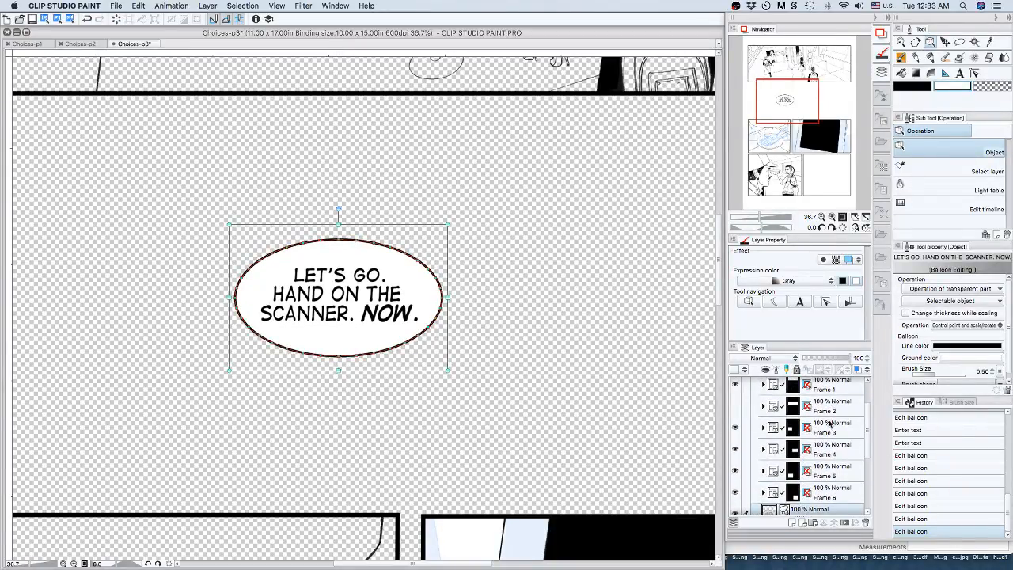
pyautogui.moveTo(819, 508); pyautogui.dragTo(819, 405)
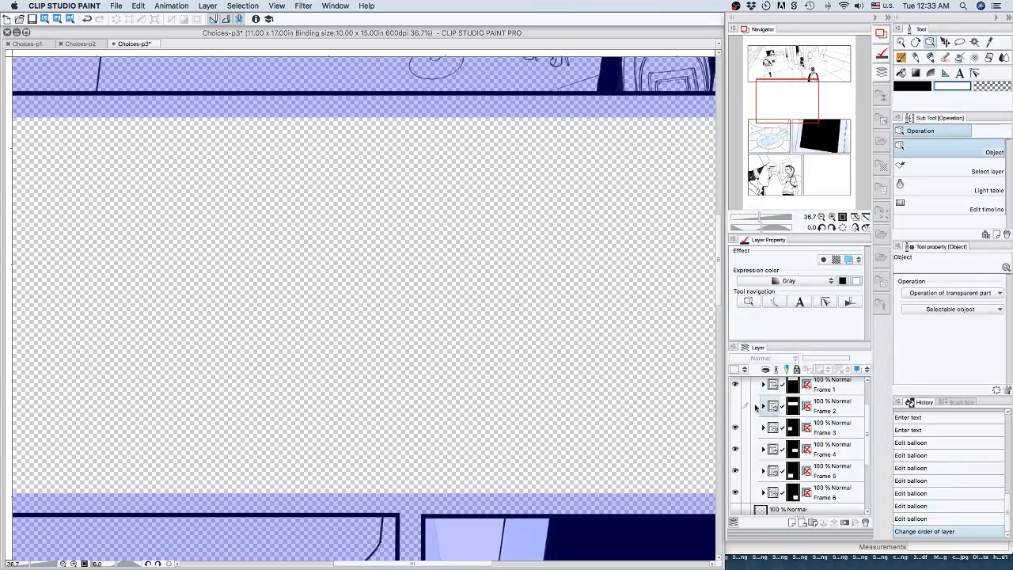
pyautogui.click(763, 406)
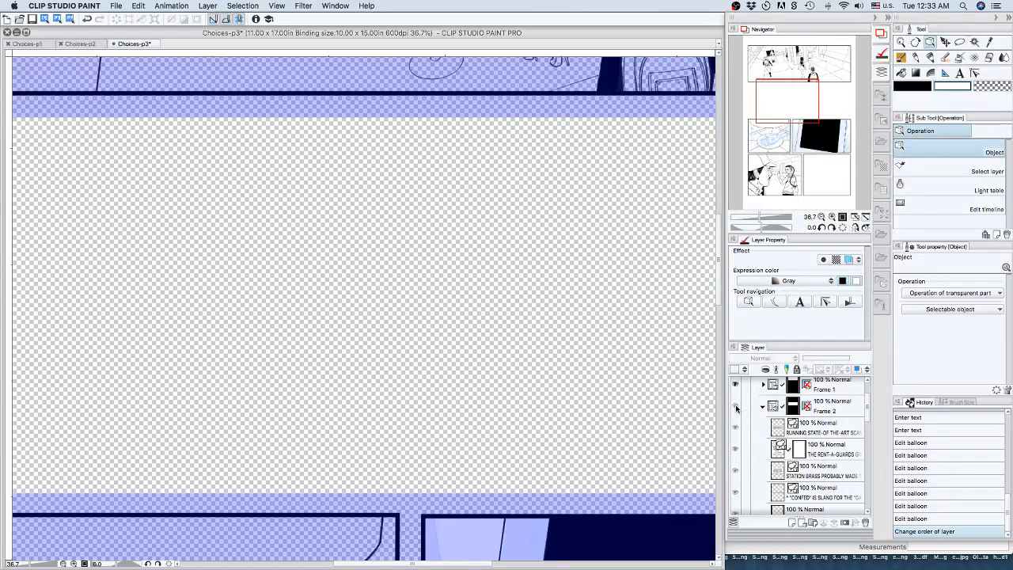
pyautogui.click(735, 407)
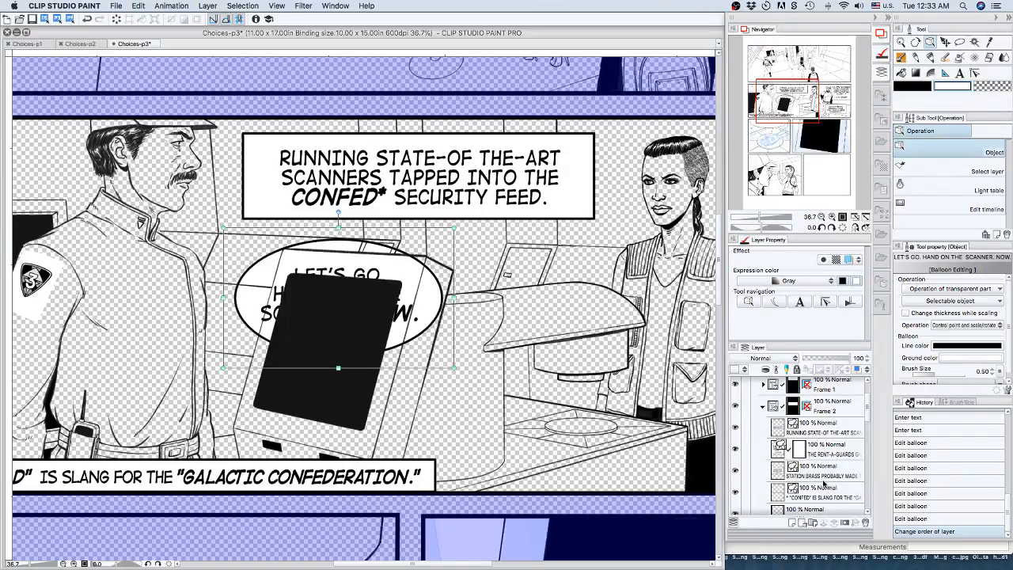
# Move the "LET'S GO." balloon layer above the ink layers, between the "CONFED" footnote layer and the walkie talkie layer.
pyautogui.scroll(-2, 823, 482)
pyautogui.scroll(-5, 823, 483)
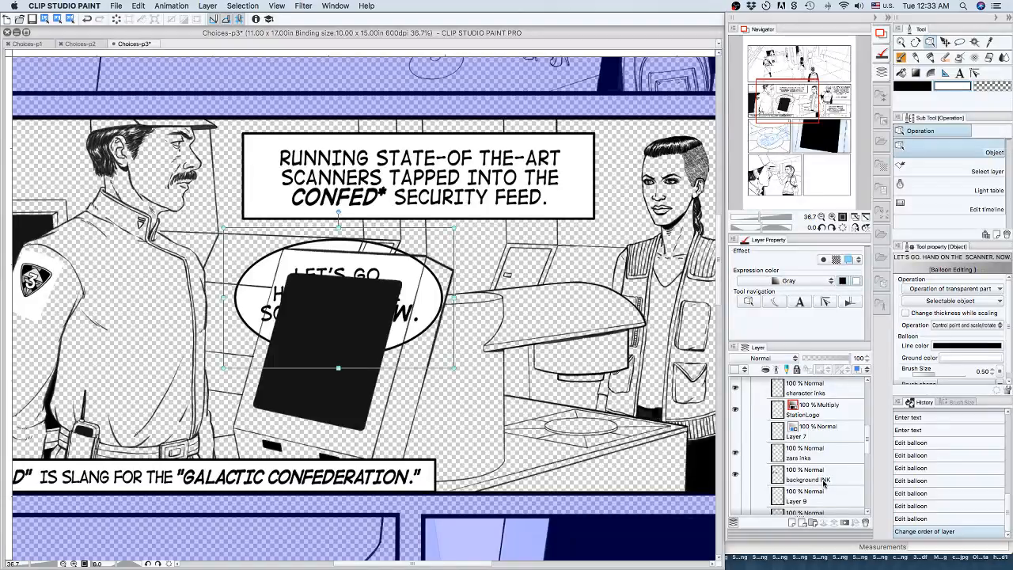
pyautogui.scroll(-3, 825, 483)
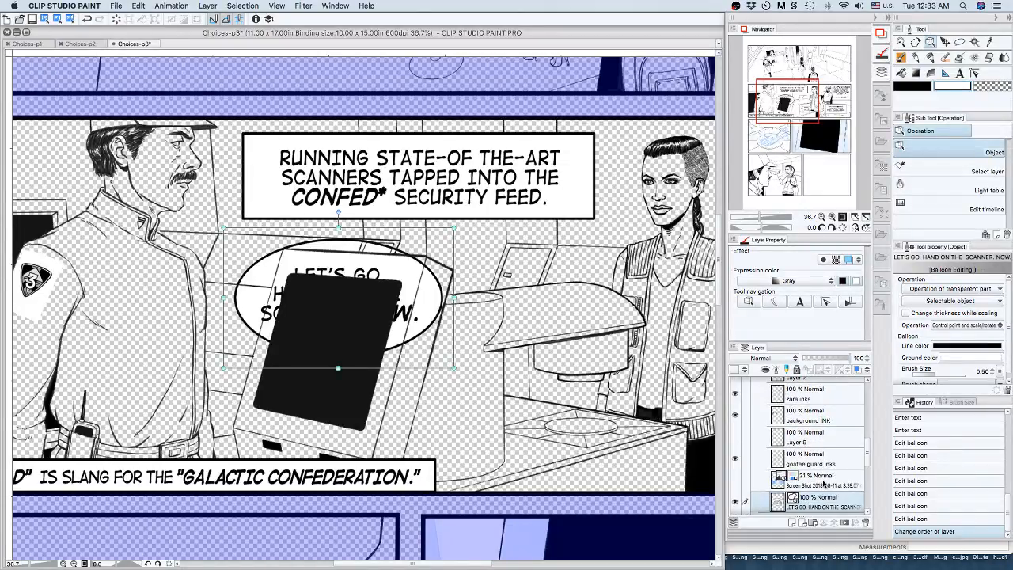
pyautogui.moveTo(818, 499); pyautogui.dragTo(817, 411)
pyautogui.scroll(2, 817, 438)
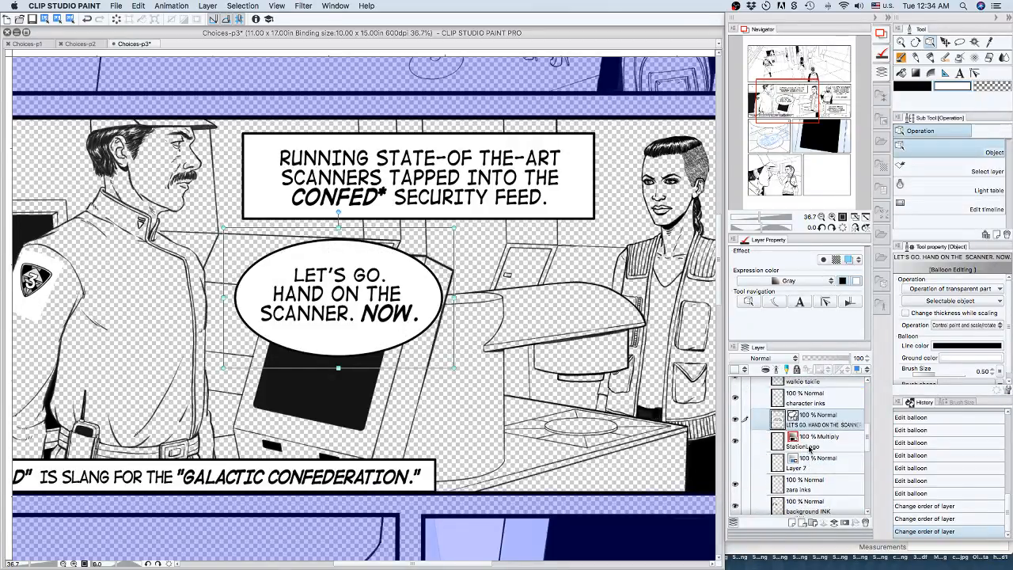
pyautogui.scroll(4, 810, 448)
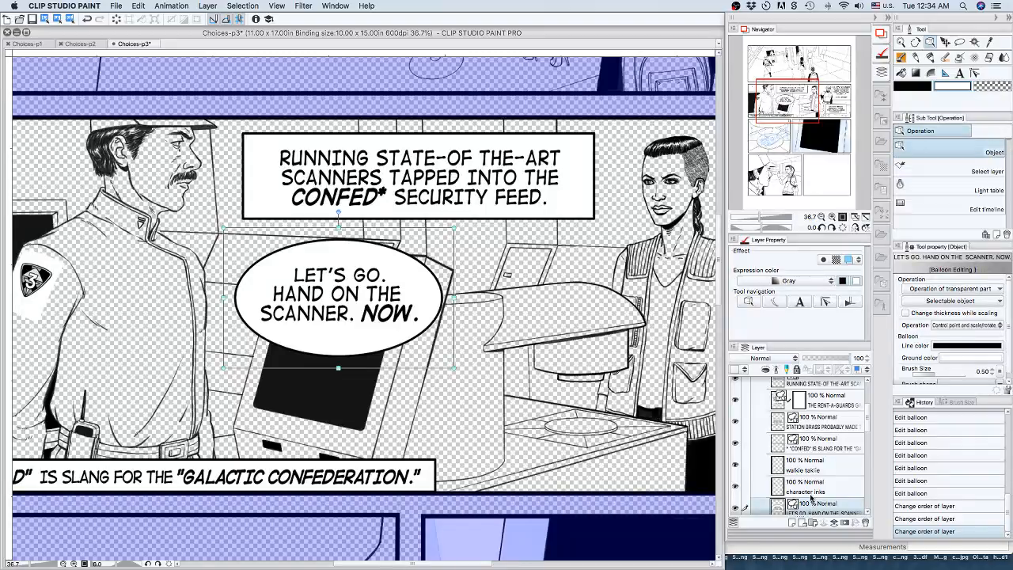
pyautogui.moveTo(811, 499); pyautogui.dragTo(812, 457)
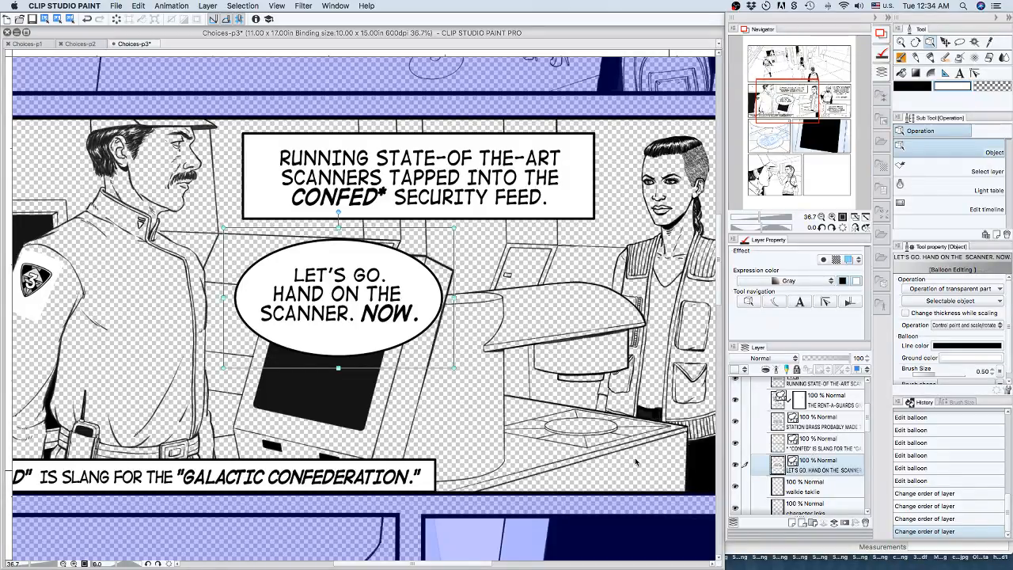
# Move the balloon down beside the guard, over the black scanner screen, and turn on the Paper layer.
pyautogui.moveTo(387, 340); pyautogui.dragTo(344, 402)
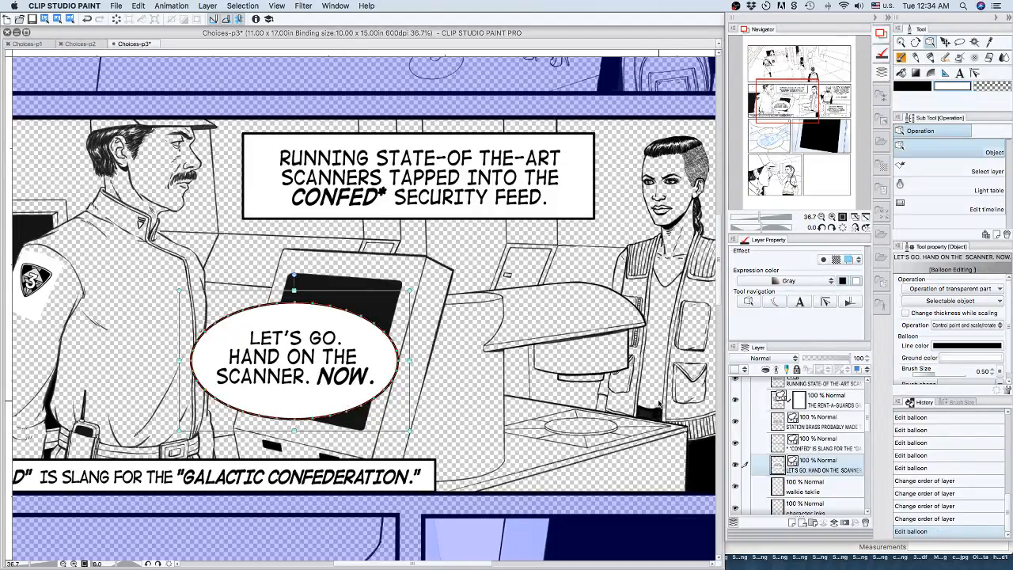
pyautogui.scroll(-5, 781, 432)
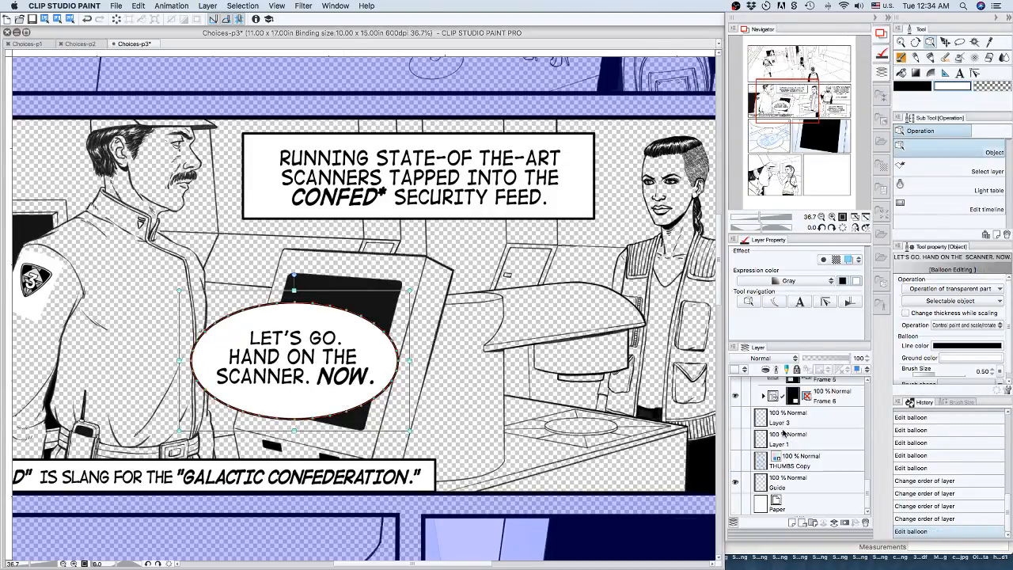
pyautogui.click(734, 505)
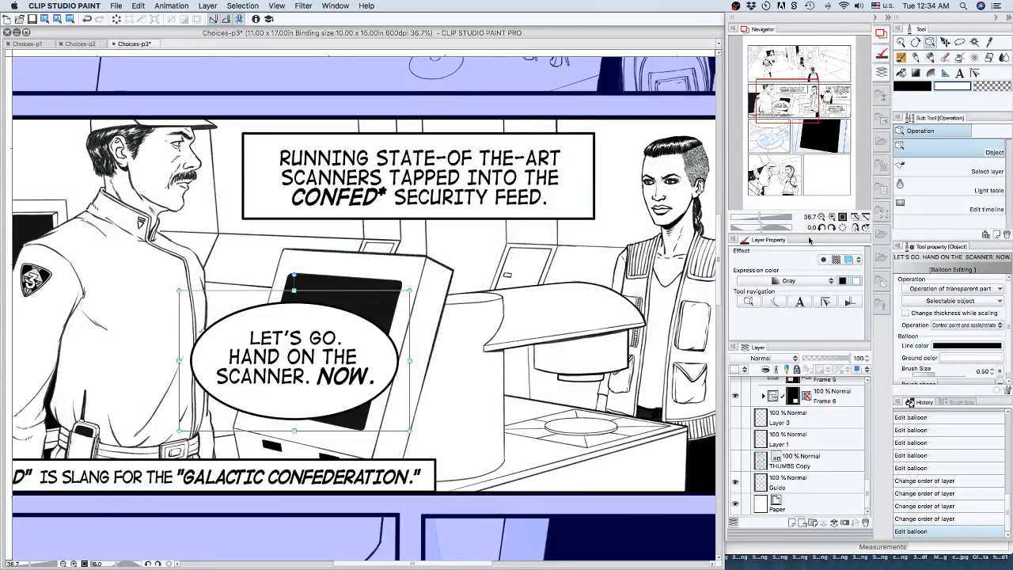
pyautogui.click(821, 216)
pyautogui.click(821, 216)
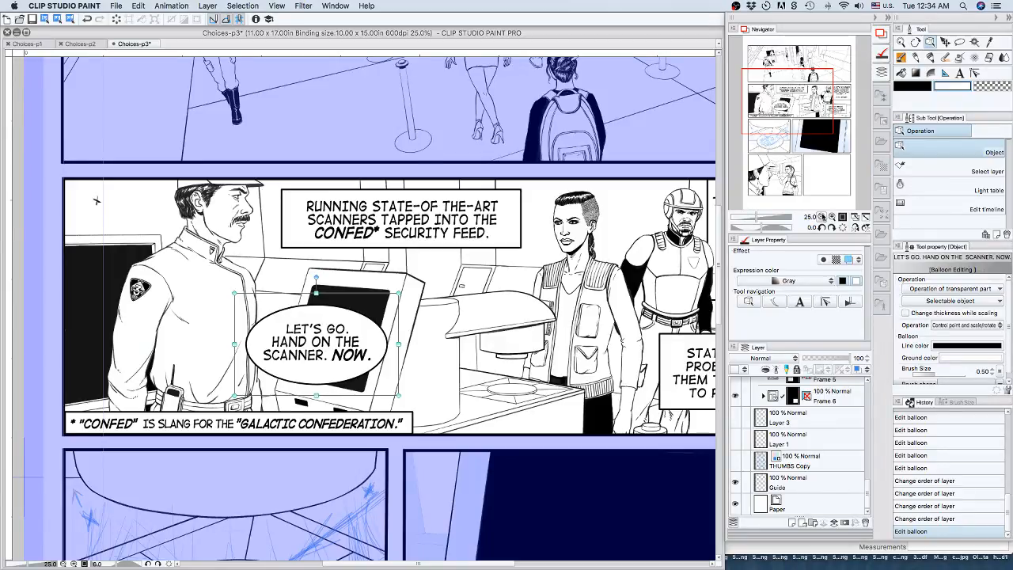
# Try to draw a tail on the "LET'S GO." balloon with the Balloon tail tool, and revert it in the history.
pyautogui.click(786, 302)
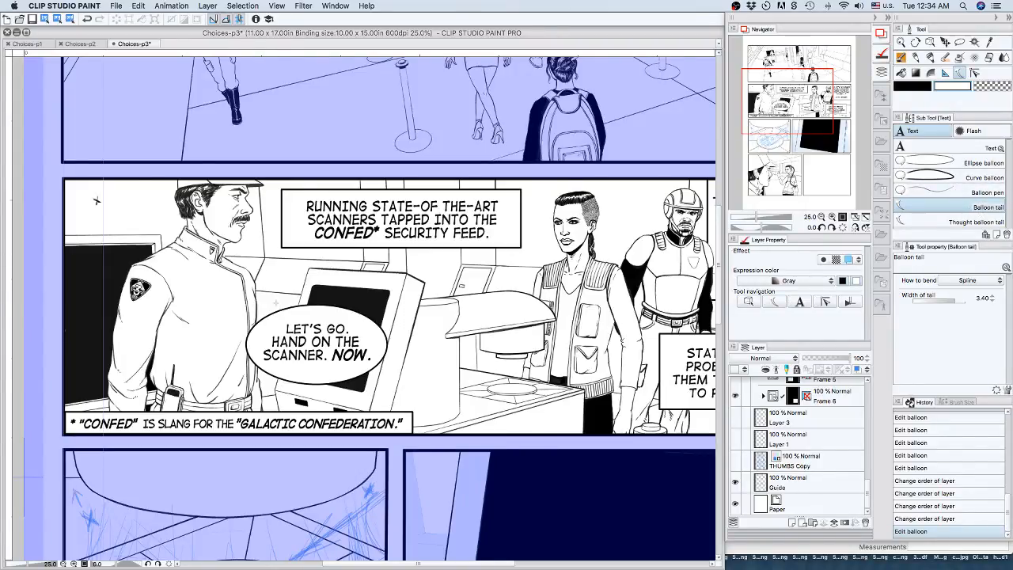
pyautogui.click(277, 314)
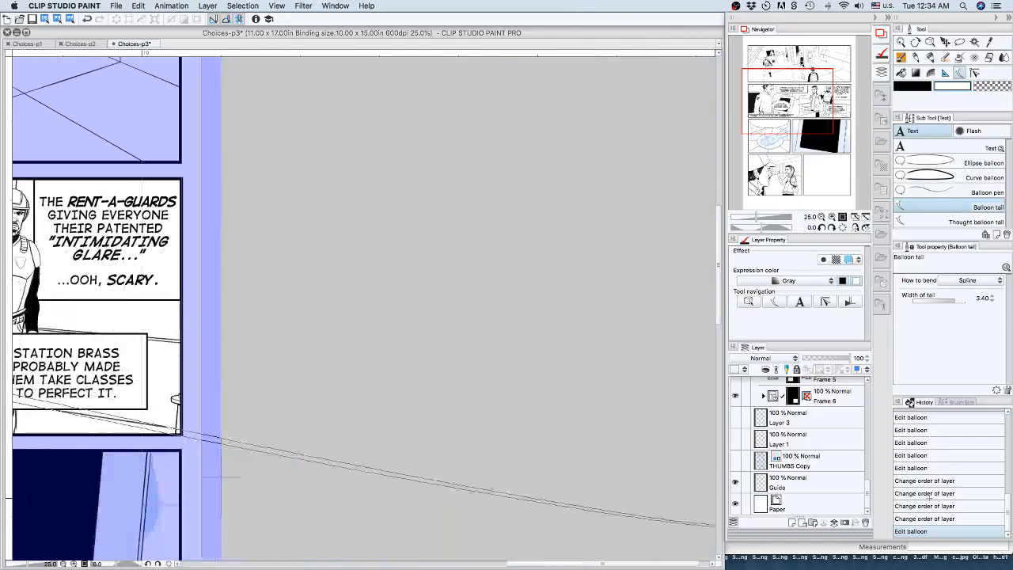
pyautogui.click(668, 518)
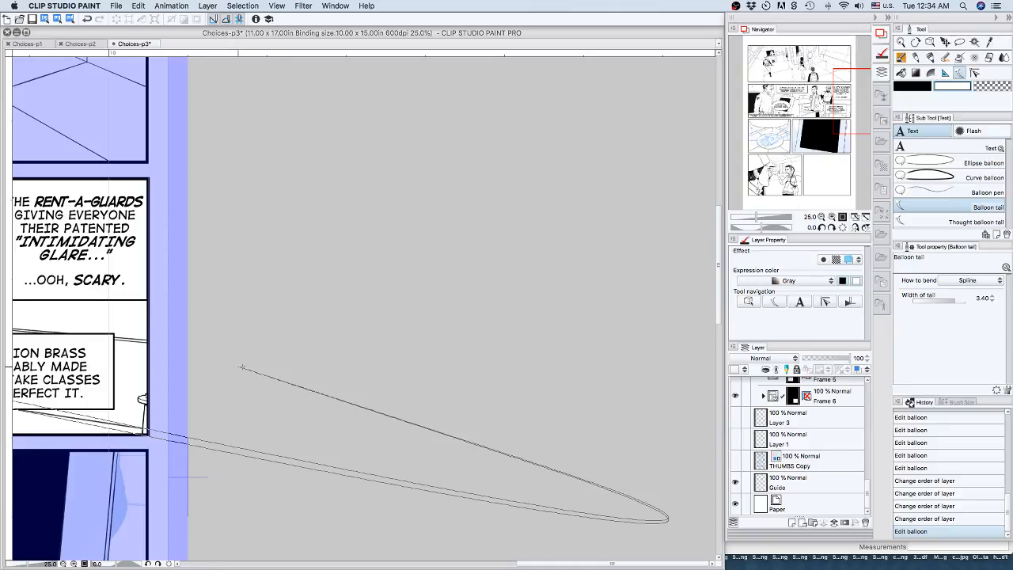
pyautogui.doubleClick(242, 368)
pyautogui.click(923, 519)
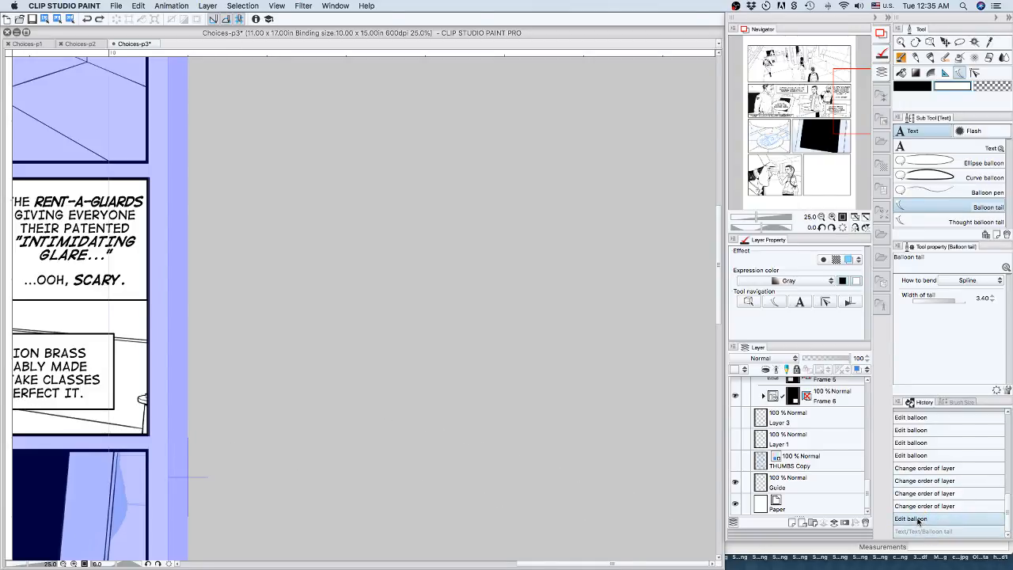
pyautogui.click(918, 529)
pyautogui.click(913, 518)
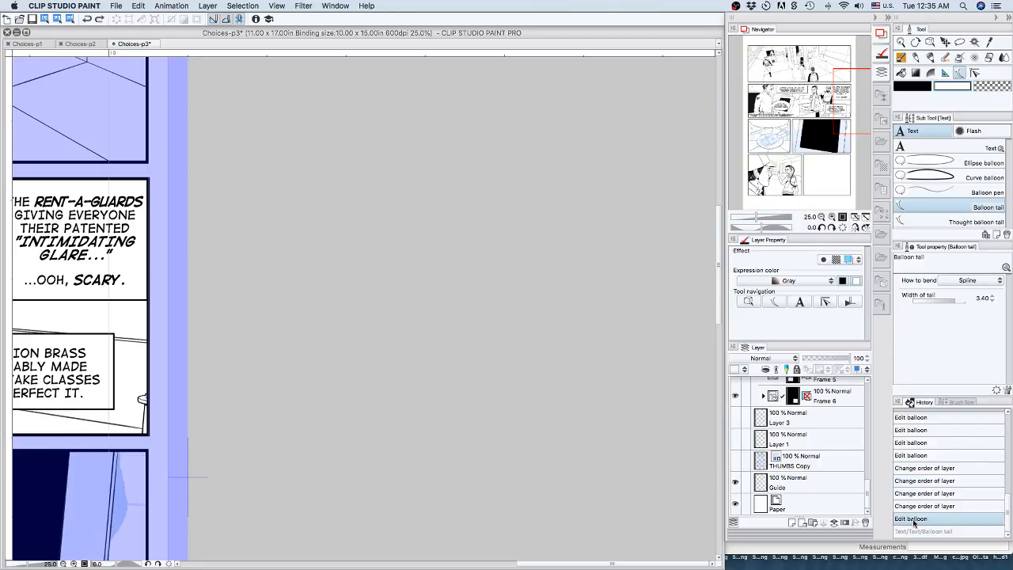
# Try a straight tail from the upper edge of the "LET'S GO." balloon towards the guard's collar, and undo it.
pyautogui.moveTo(840, 75); pyautogui.dragTo(764, 61)
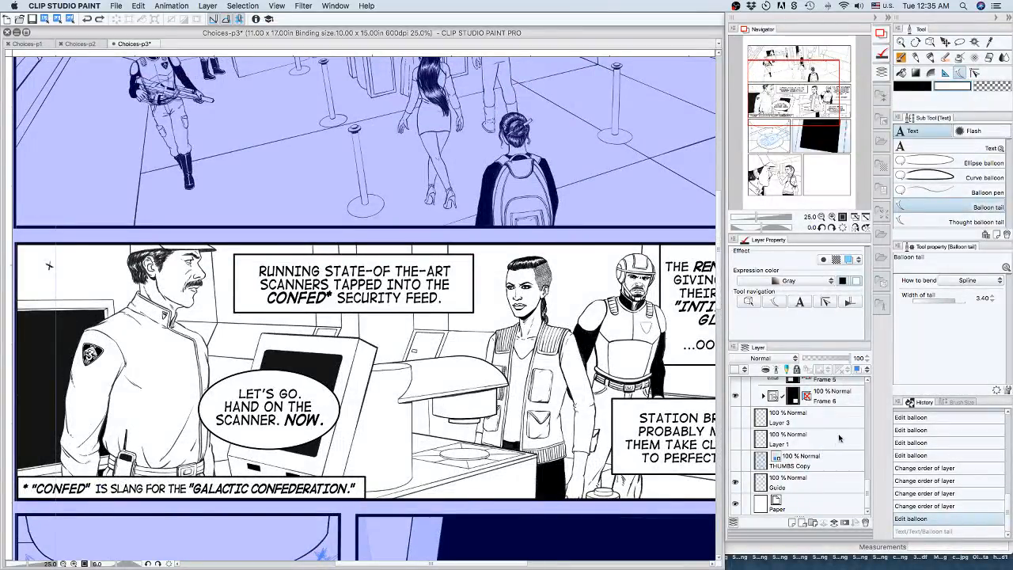
pyautogui.scroll(5, 868, 458)
pyautogui.moveTo(868, 458); pyautogui.dragTo(870, 417)
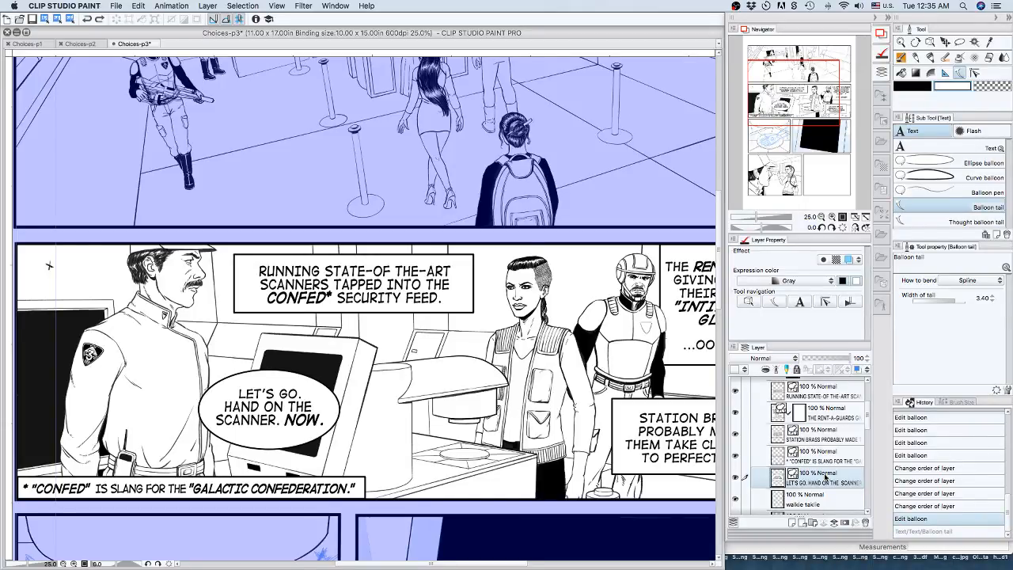
pyautogui.moveTo(226, 380); pyautogui.dragTo(203, 323)
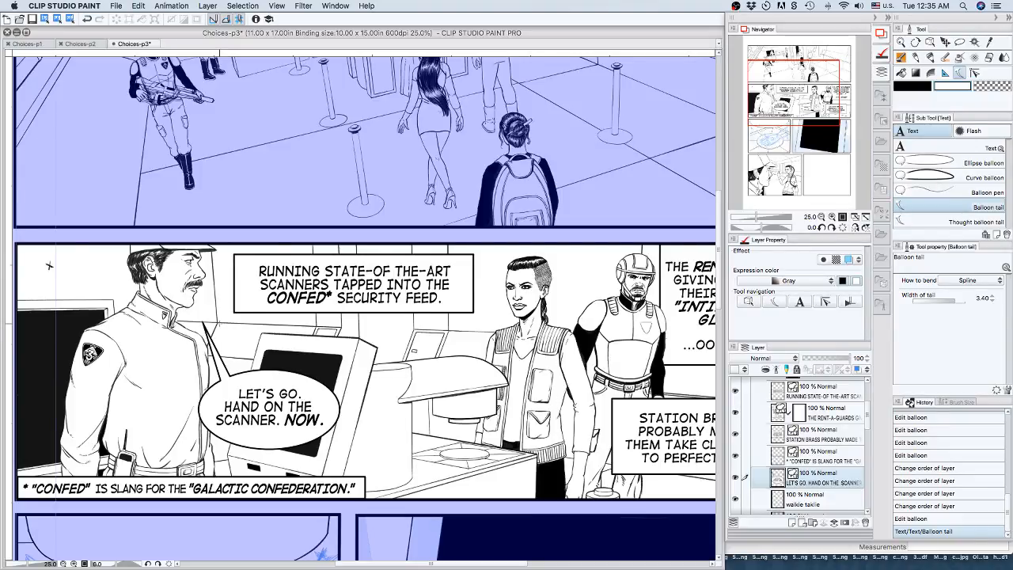
pyautogui.press('super+z')
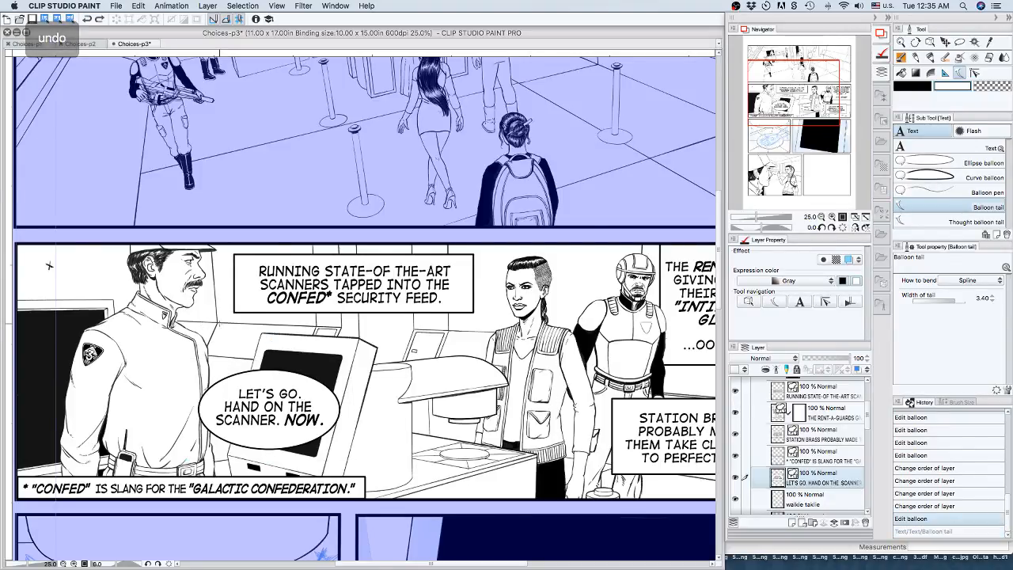
# Try two short spline tails rising from the balloon's upper edge beside the guard's shoulder, undoing each one.
pyautogui.click(246, 376)
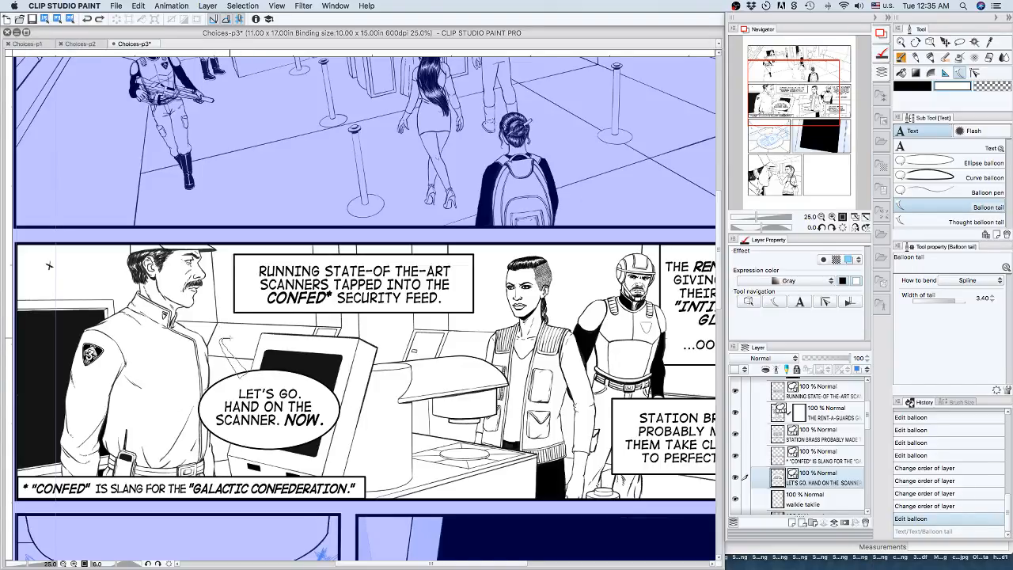
pyautogui.press('Return')
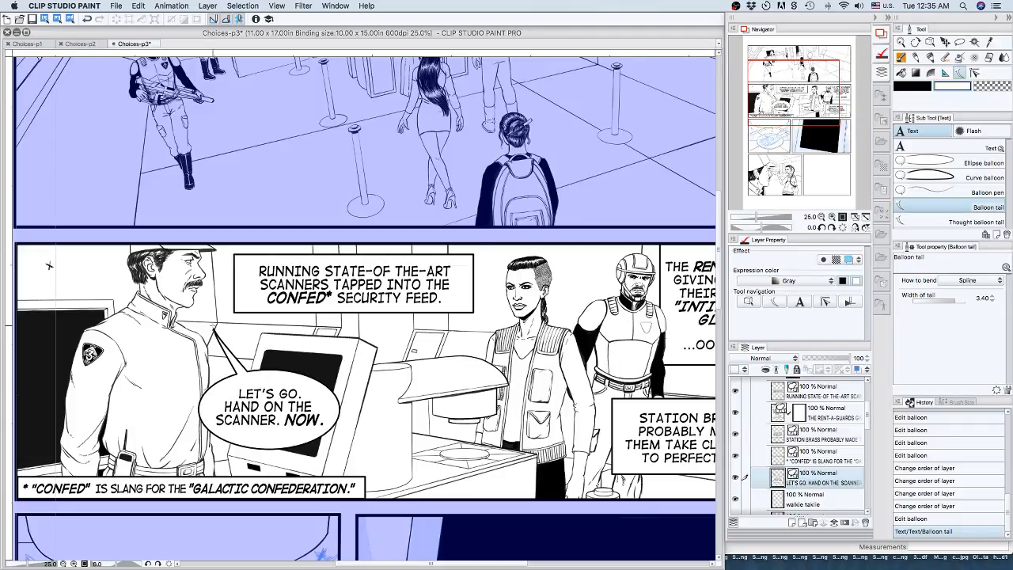
pyautogui.press('super+z')
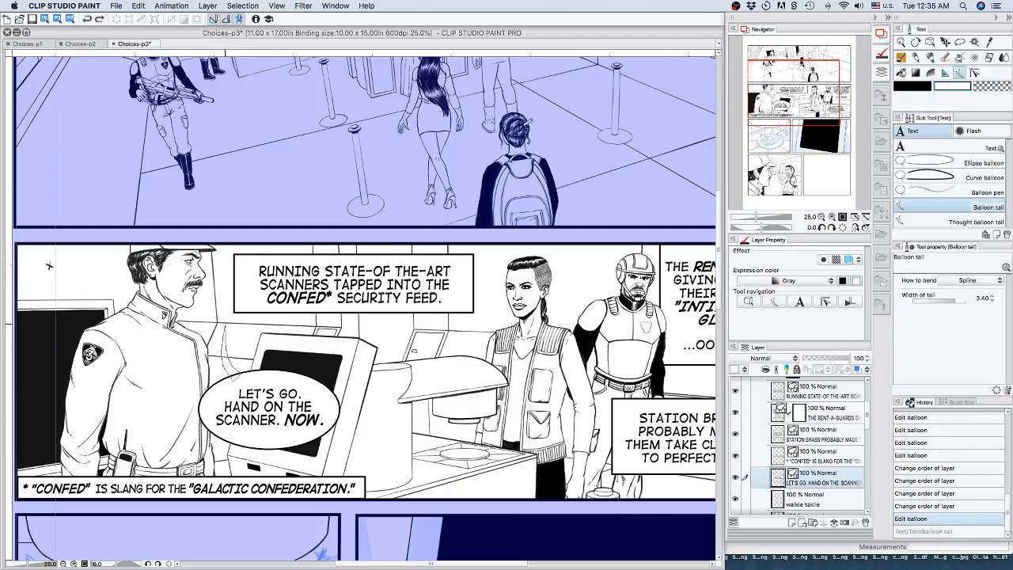
pyautogui.doubleClick(224, 344)
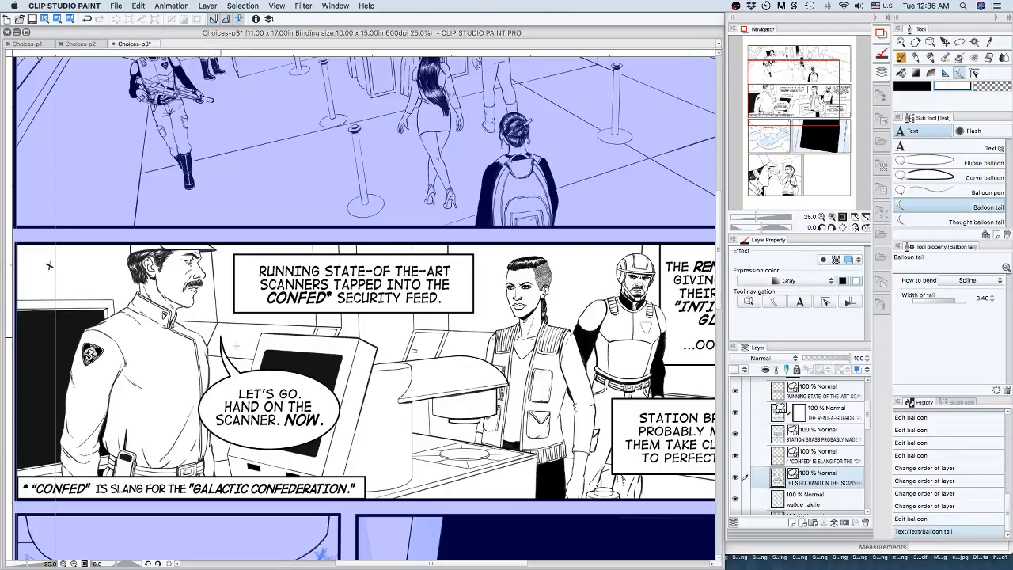
pyautogui.press('super+z')
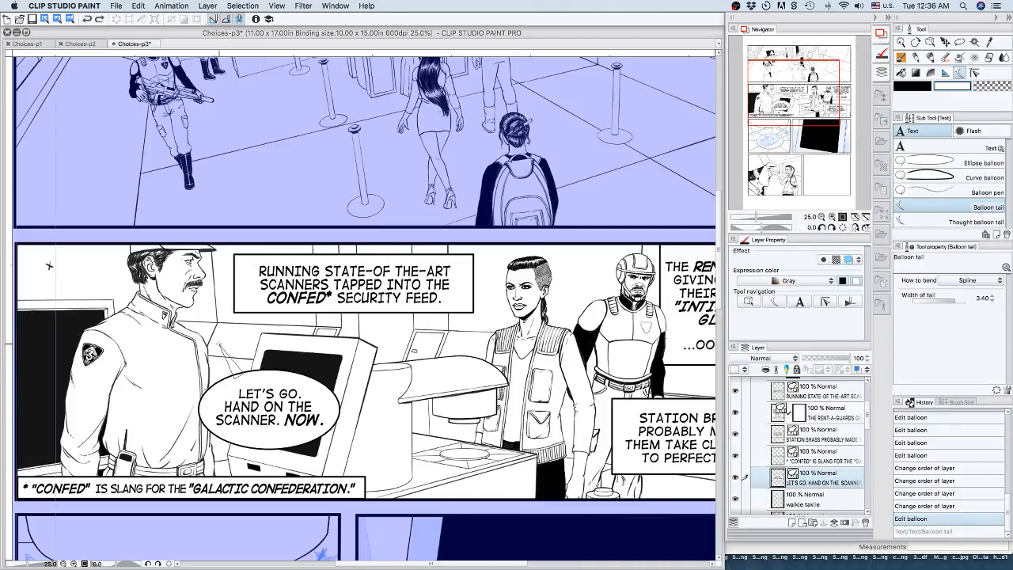
# Try a longer, strongly curved tail from the balloon reaching up towards the guard's chin, and undo it.
pyautogui.click(241, 344)
pyautogui.doubleClick(209, 309)
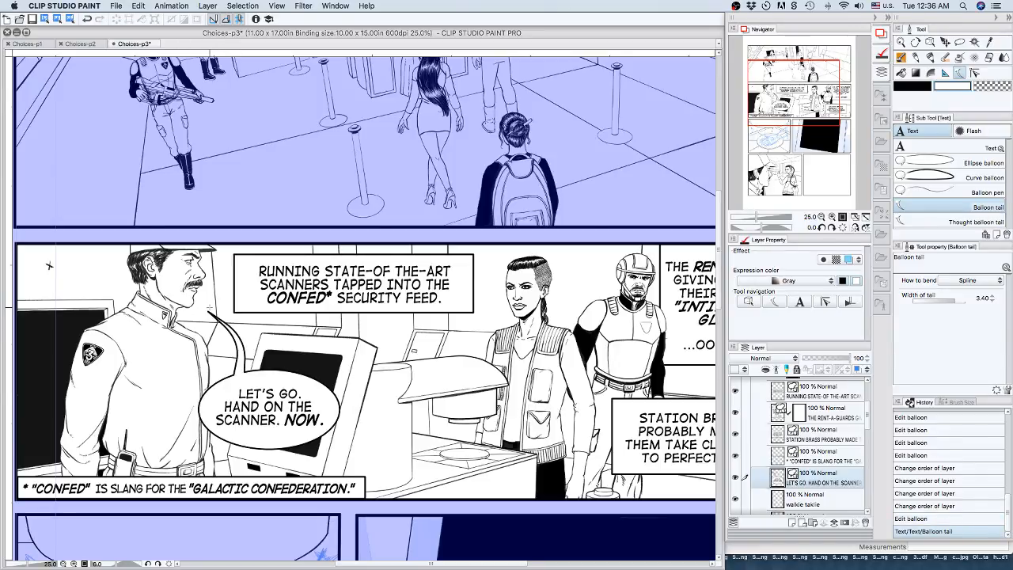
pyautogui.press('super+z')
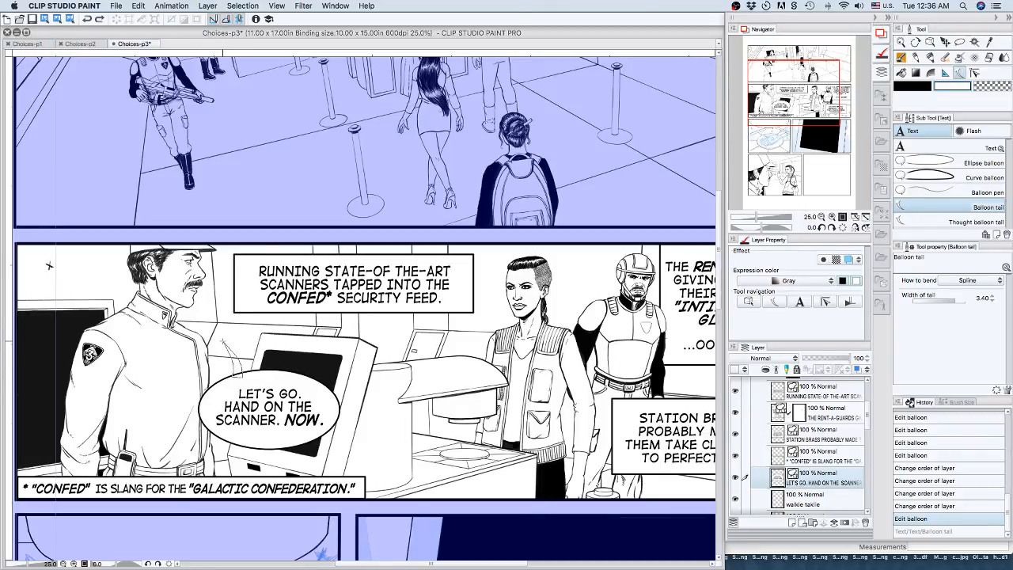
# Draw a short curved spline tail from the top of the "LET'S GO." balloon towards the guard's mouth, redoing it once.
pyautogui.doubleClick(221, 334)
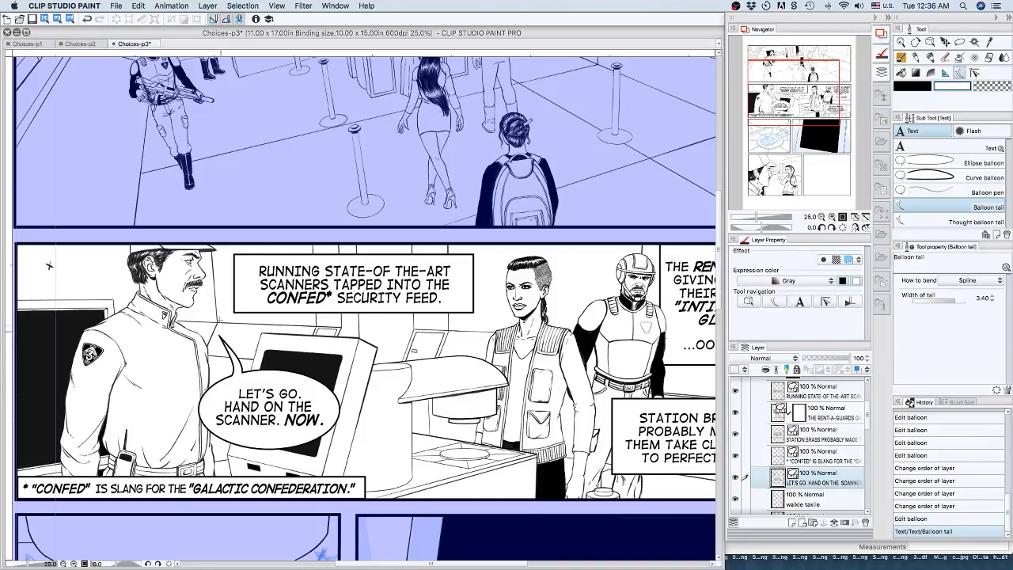
pyautogui.press('super+z')
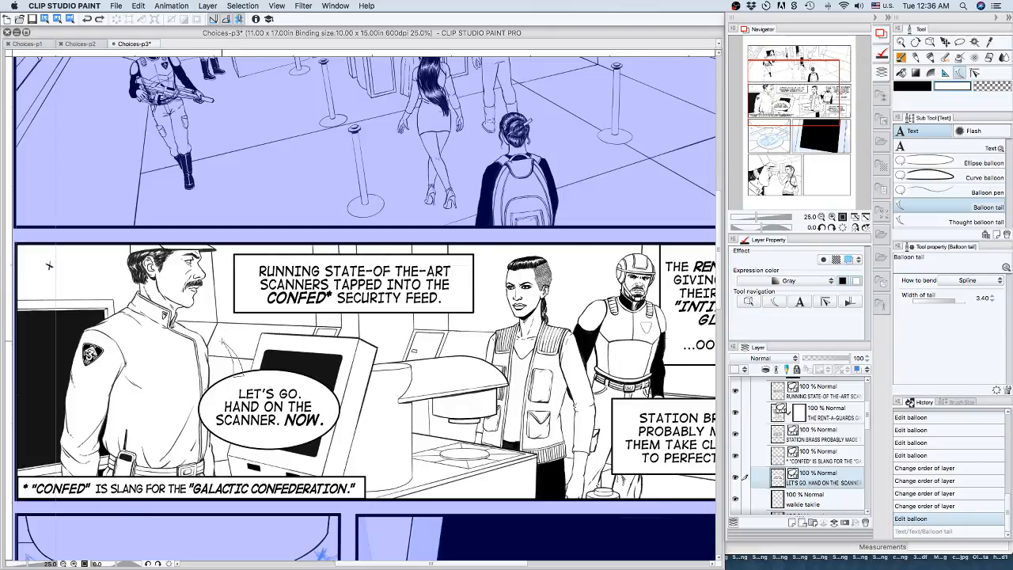
pyautogui.doubleClick(225, 340)
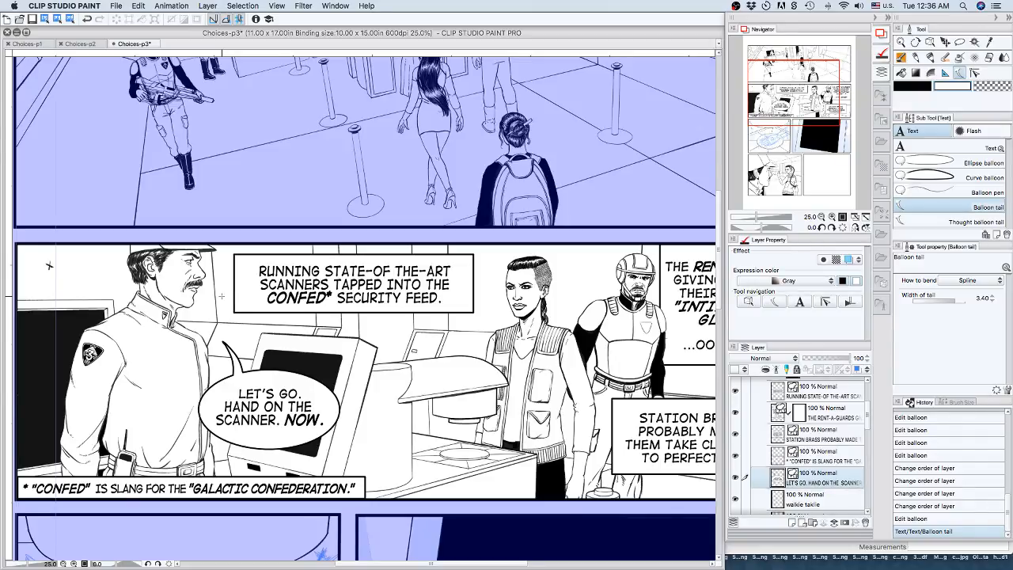
# Make the screenshot reference layer in the Frame 6 folder visible, and collapse the folder again.
pyautogui.moveTo(822, 97); pyautogui.dragTo(835, 100)
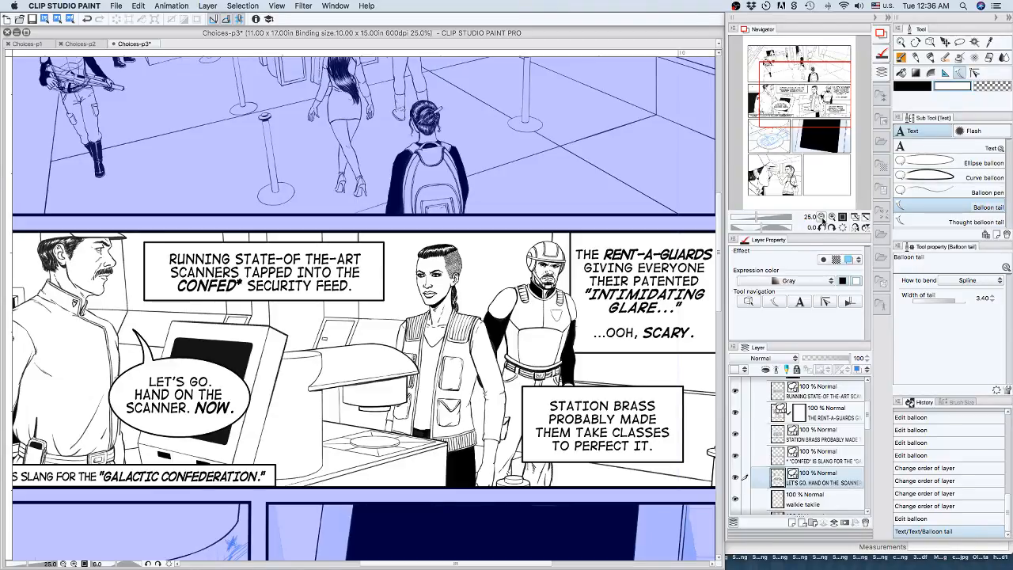
pyautogui.click(821, 217)
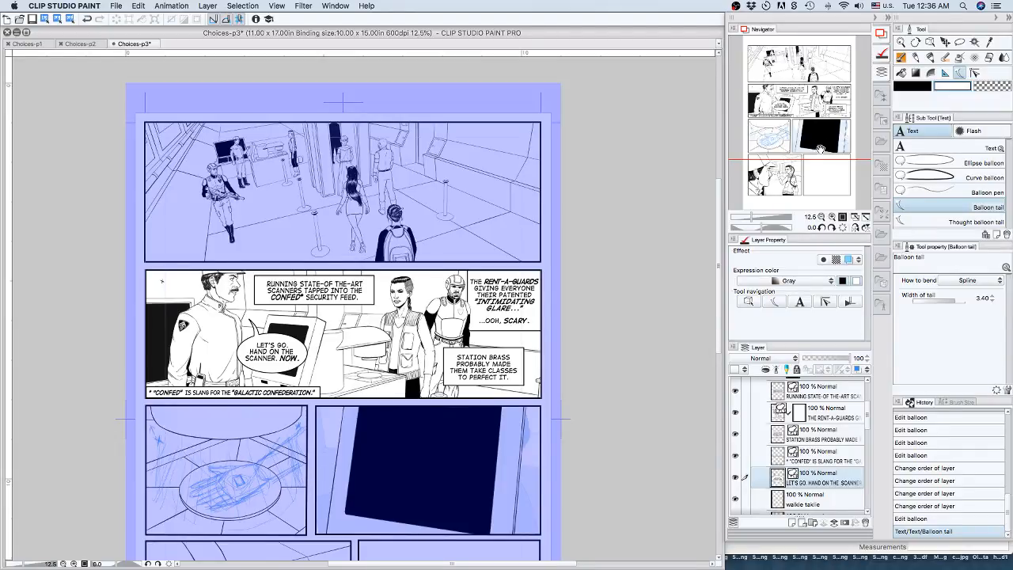
pyautogui.moveTo(822, 150); pyautogui.dragTo(823, 196)
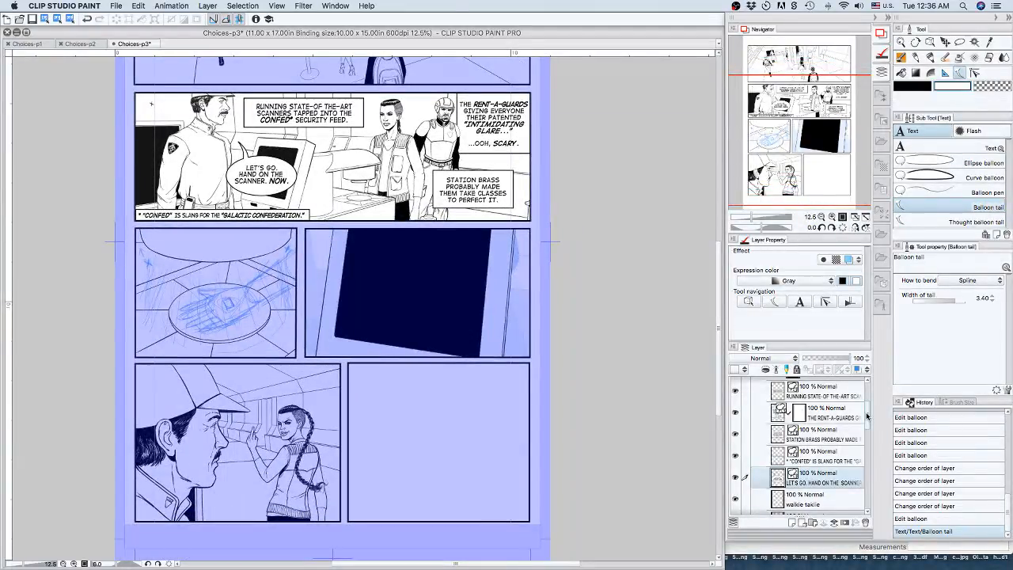
pyautogui.moveTo(868, 413); pyautogui.dragTo(875, 481)
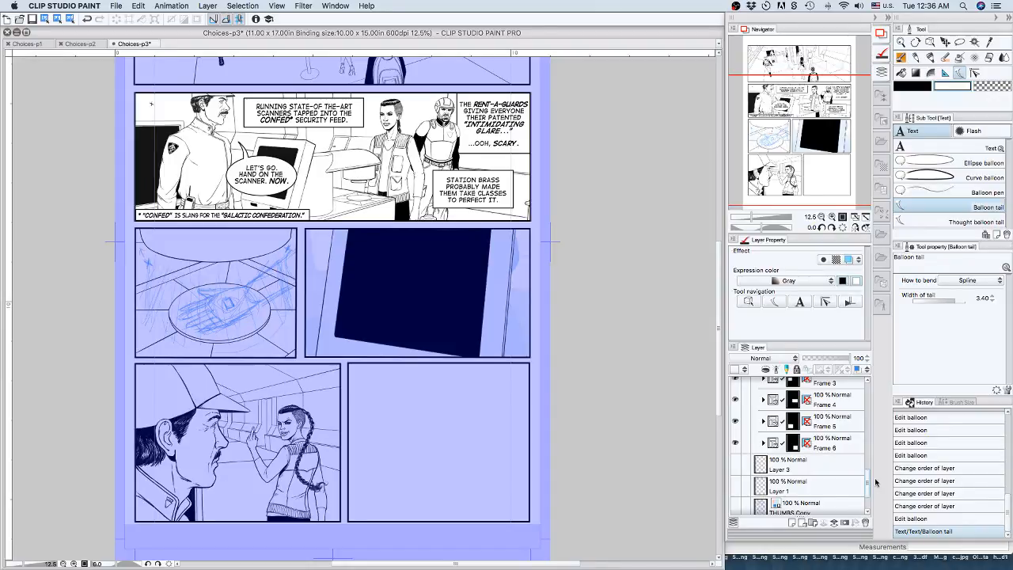
pyautogui.click(763, 444)
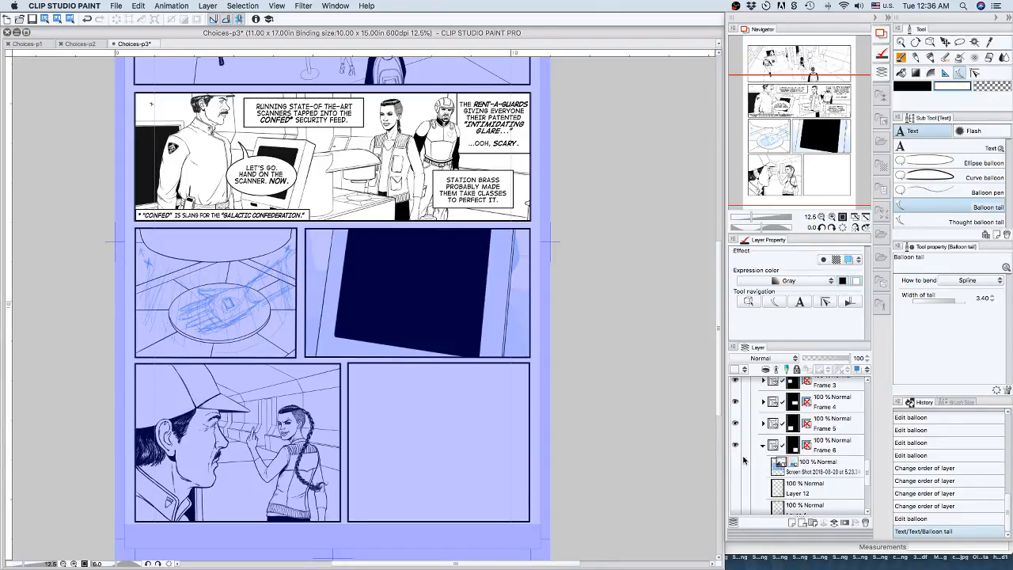
pyautogui.click(736, 462)
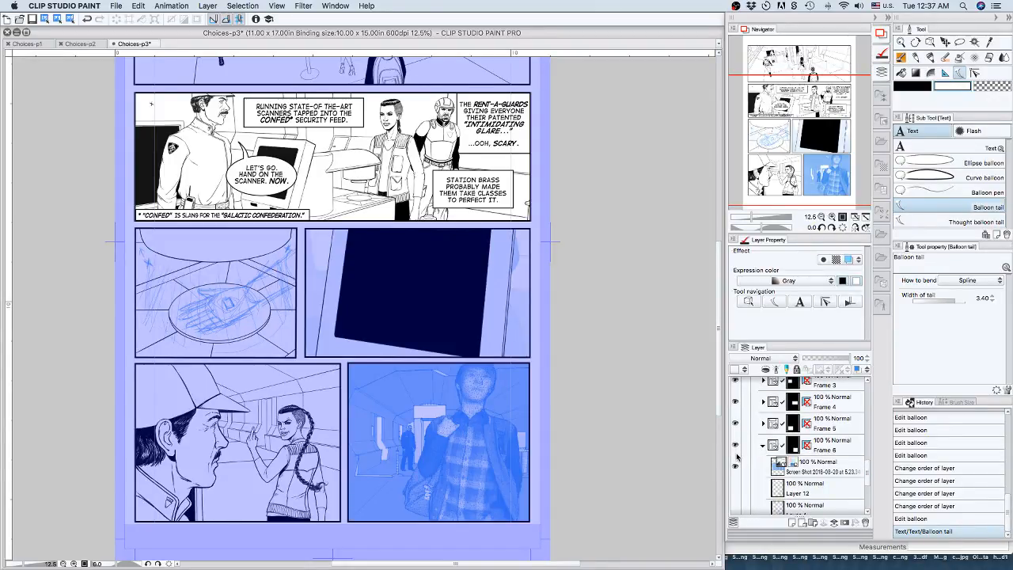
pyautogui.click(763, 445)
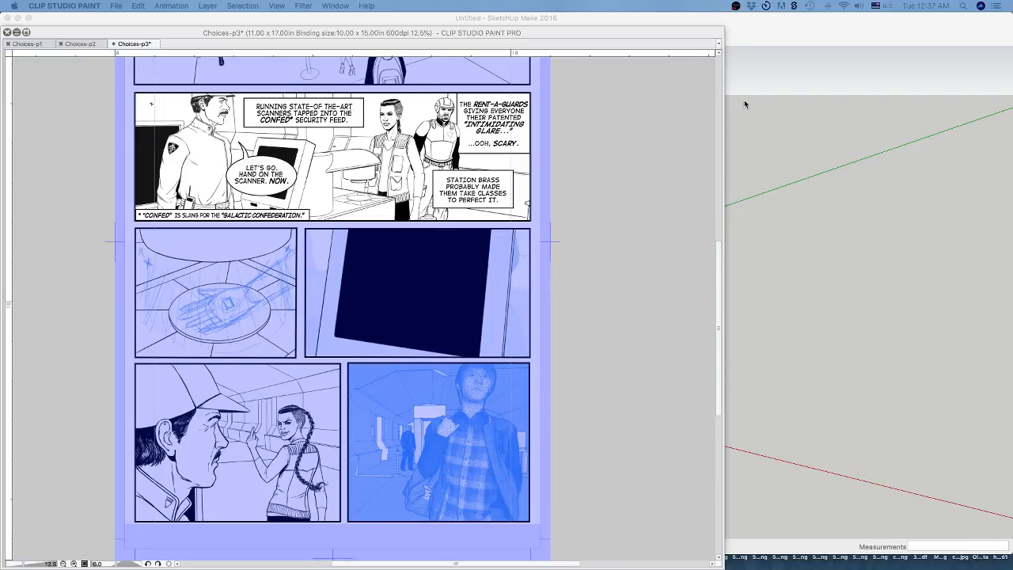
pyautogui.click(638, 34)
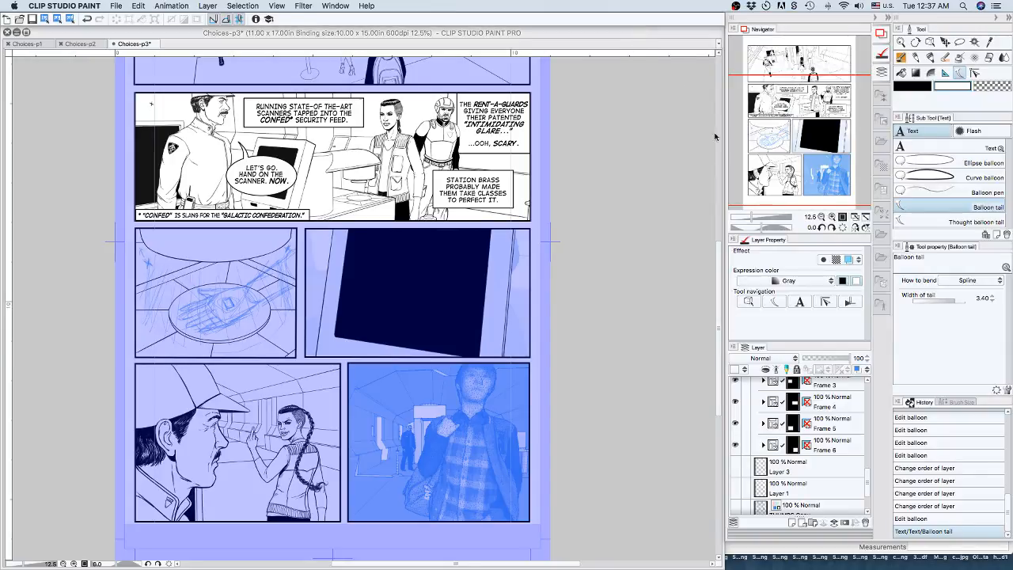
# Examine the page's two bottom panels up close, comparing the inked guard-and-woman drawing with the blue photo reference in the last panel.
pyautogui.click(832, 216)
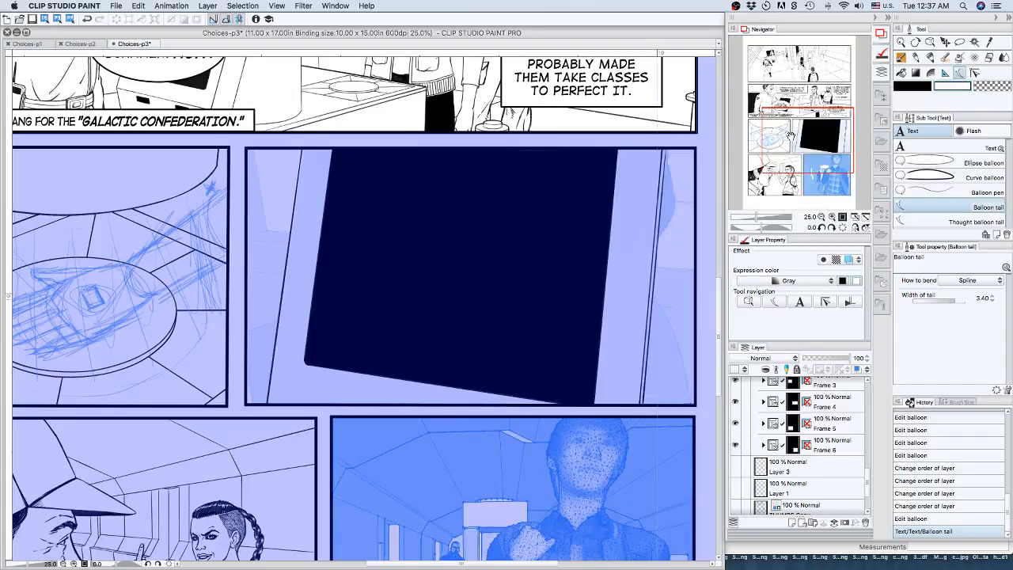
pyautogui.moveTo(791, 133); pyautogui.dragTo(769, 162)
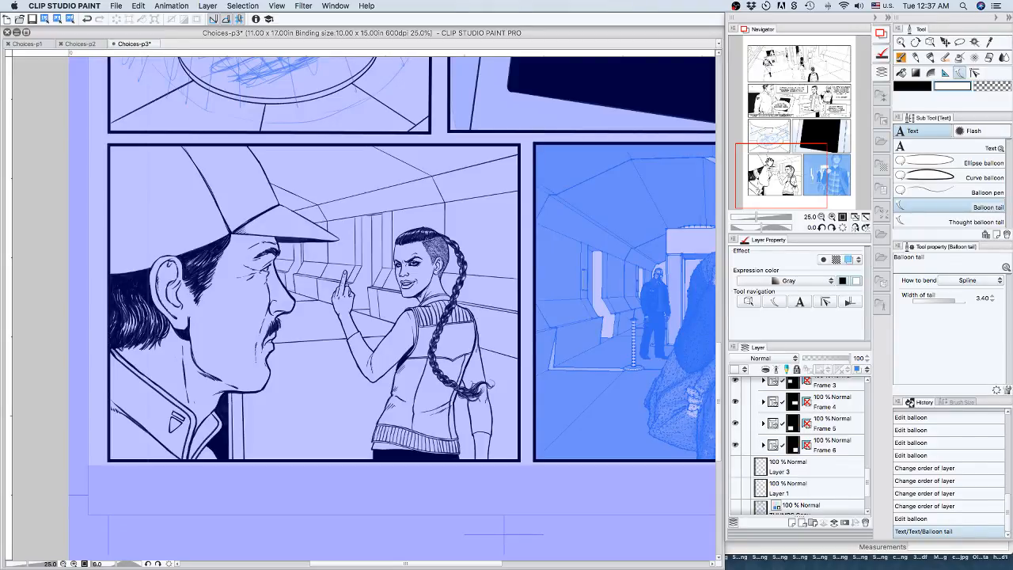
pyautogui.click(831, 216)
pyautogui.click(832, 216)
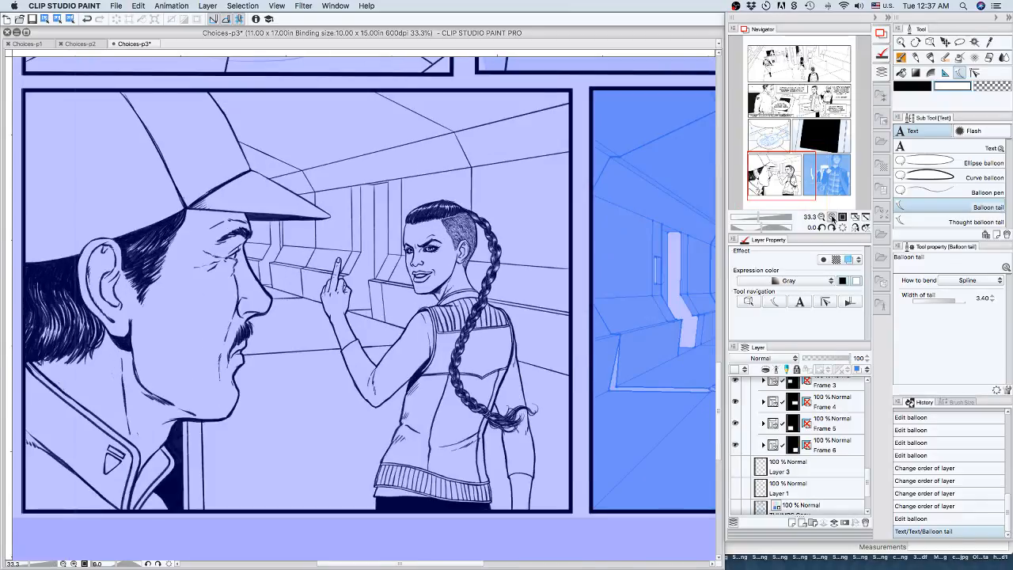
pyautogui.click(831, 216)
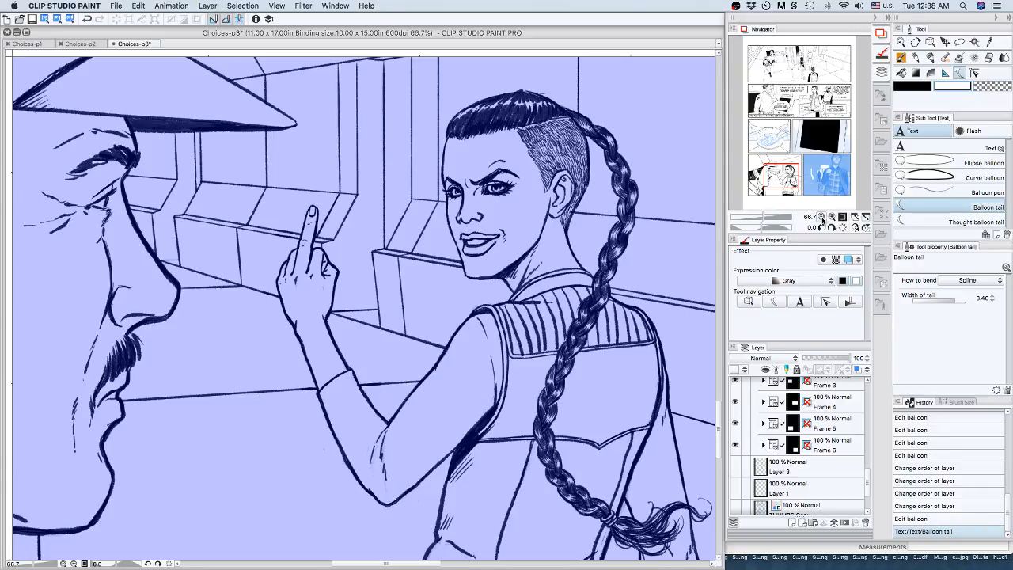
pyautogui.moveTo(790, 178); pyautogui.dragTo(833, 186)
pyautogui.click(820, 216)
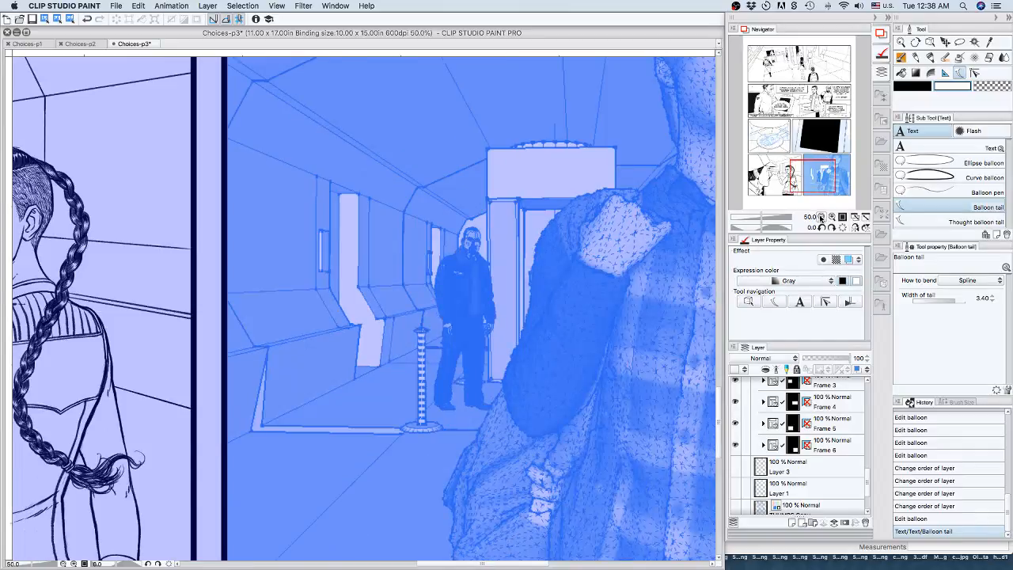
pyautogui.click(821, 216)
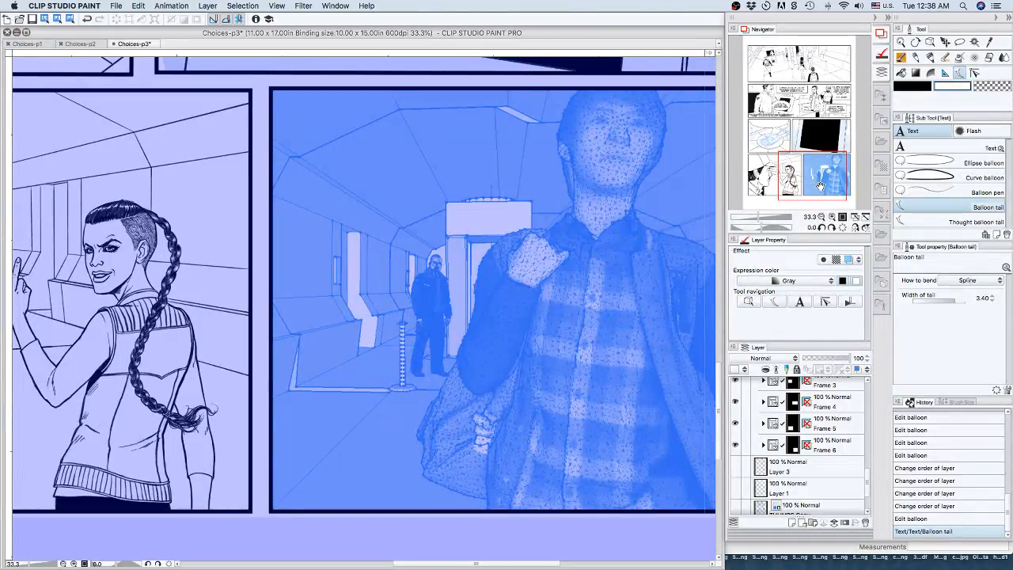
pyautogui.moveTo(821, 186); pyautogui.dragTo(829, 186)
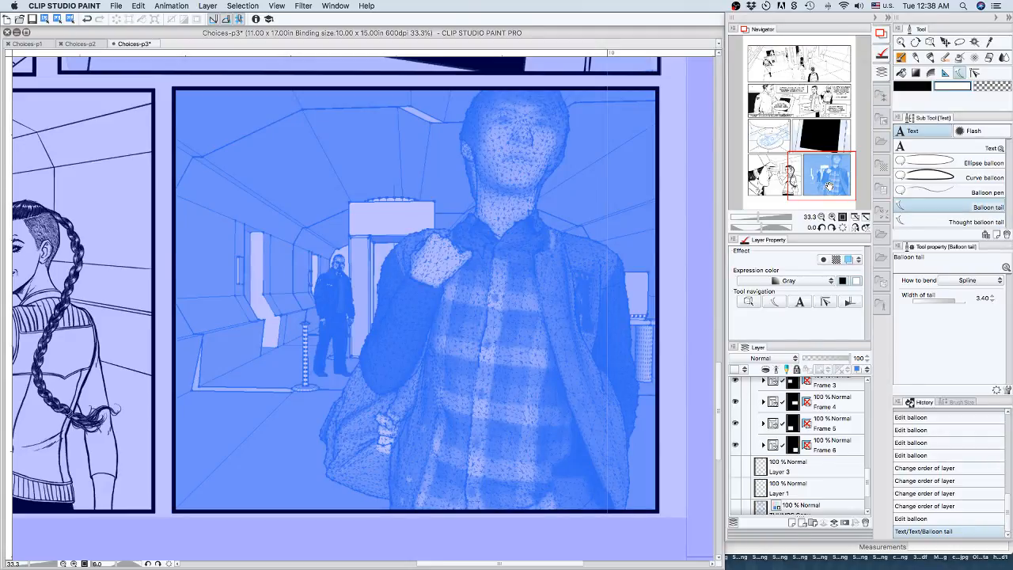
pyautogui.moveTo(823, 154); pyautogui.dragTo(820, 141)
pyautogui.click(820, 216)
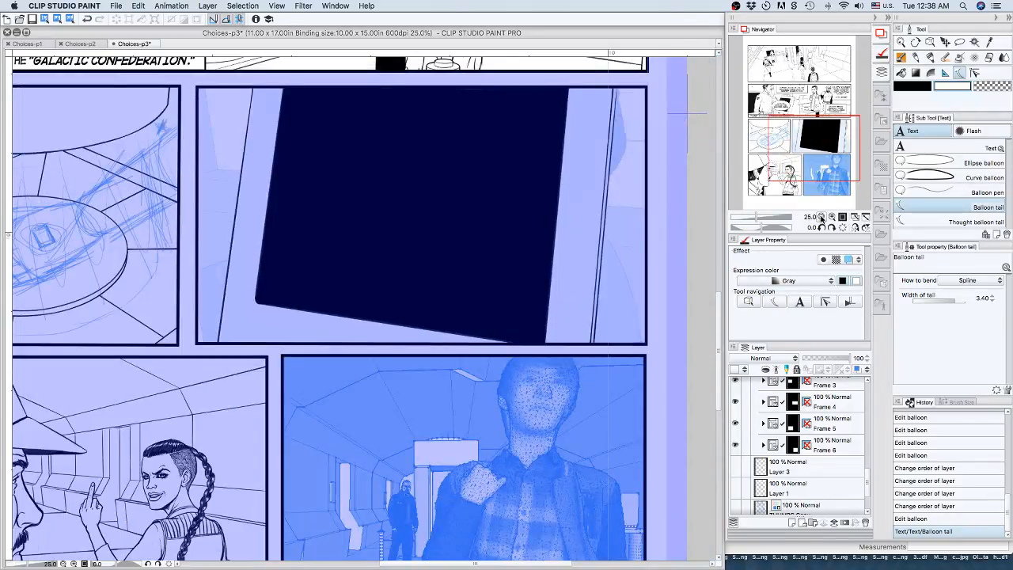
# Set the Choices-p3 view to 17.5% zoom and show the page's top two panels.
pyautogui.click(821, 216)
pyautogui.moveTo(819, 181); pyautogui.dragTo(815, 131)
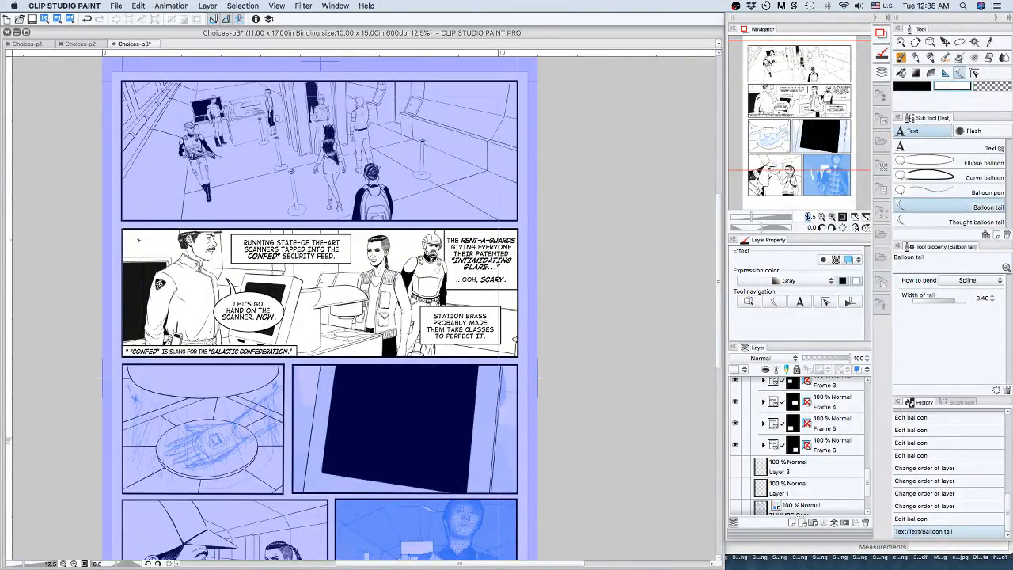
pyautogui.doubleClick(811, 215)
pyautogui.press('BackSpace')
pyautogui.write('17.5')
pyautogui.press('Return')
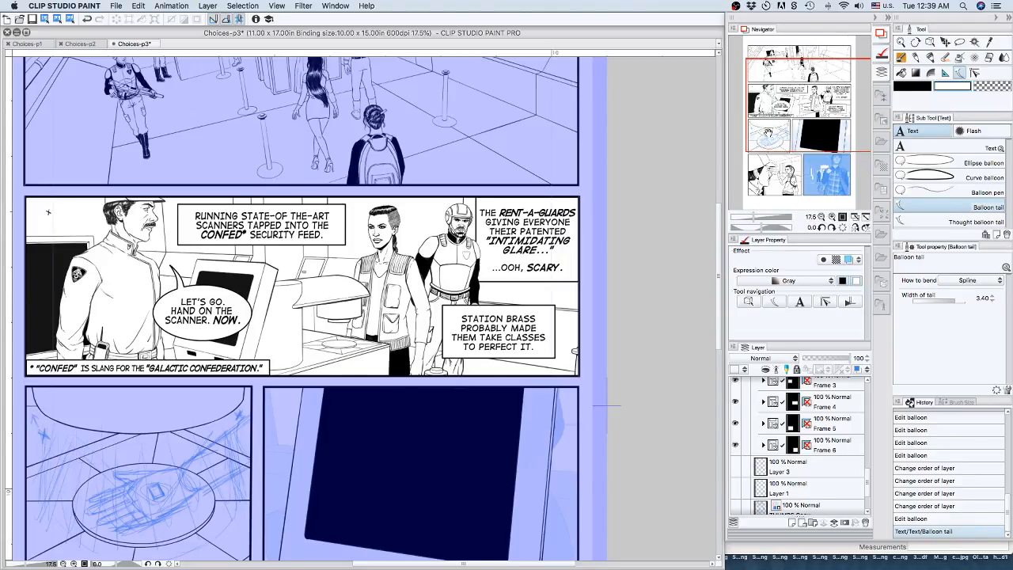
pyautogui.moveTo(801, 120); pyautogui.dragTo(783, 100)
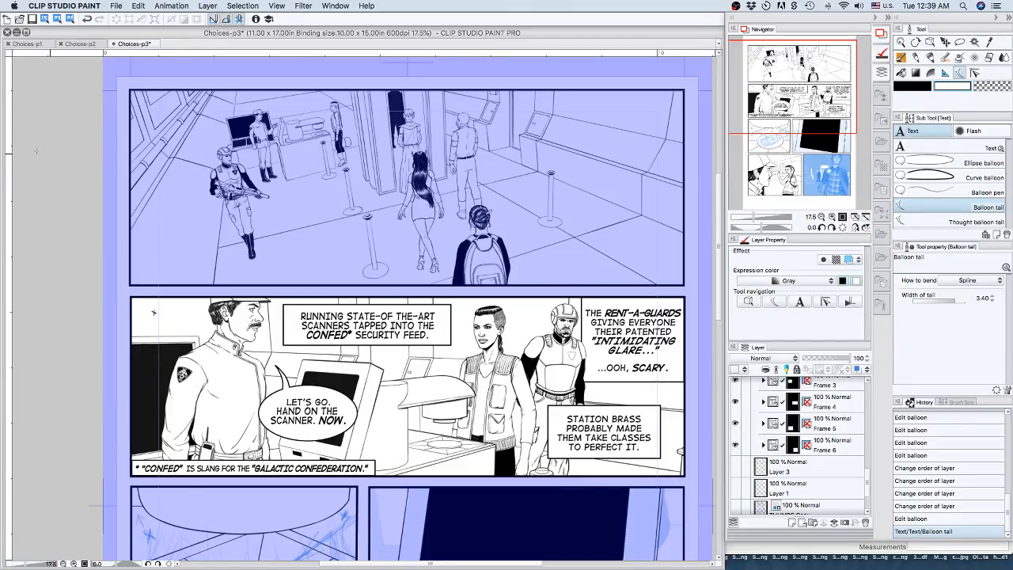
# Review the shaded artwork on the Choices-p2 and Choices-p1 pages, and return to Choices-p3.
pyautogui.click(82, 44)
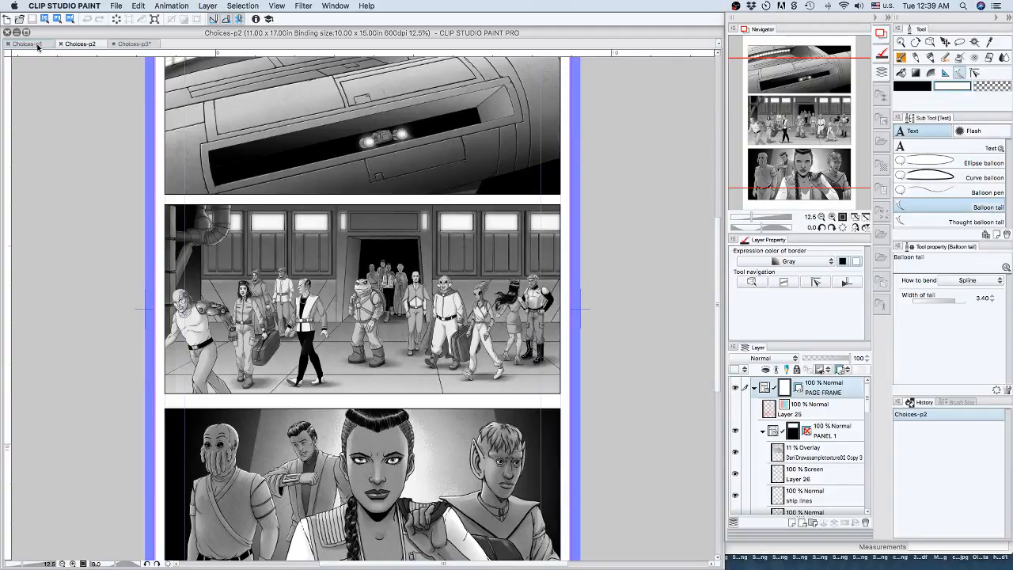
pyautogui.click(37, 45)
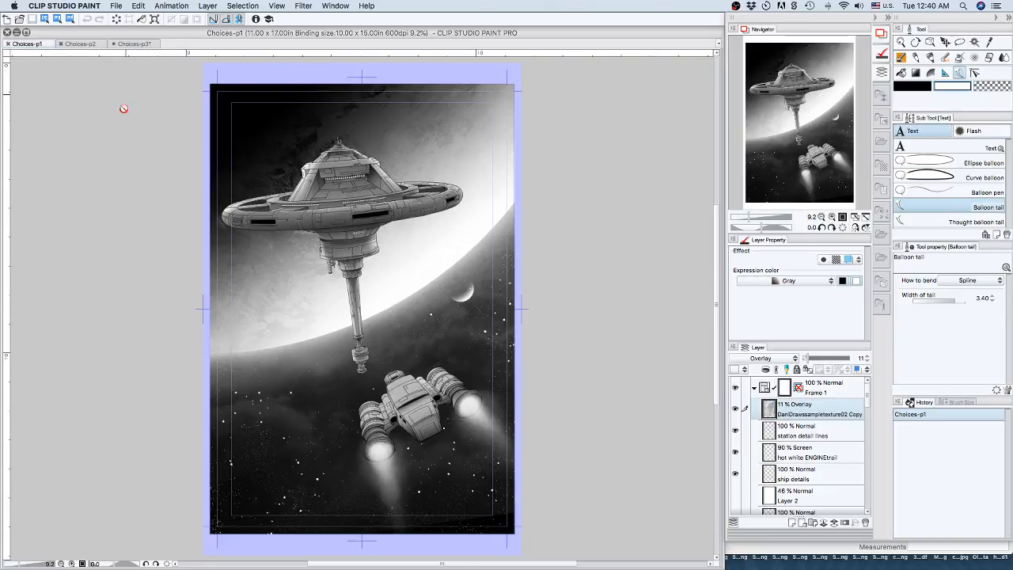
pyautogui.click(81, 44)
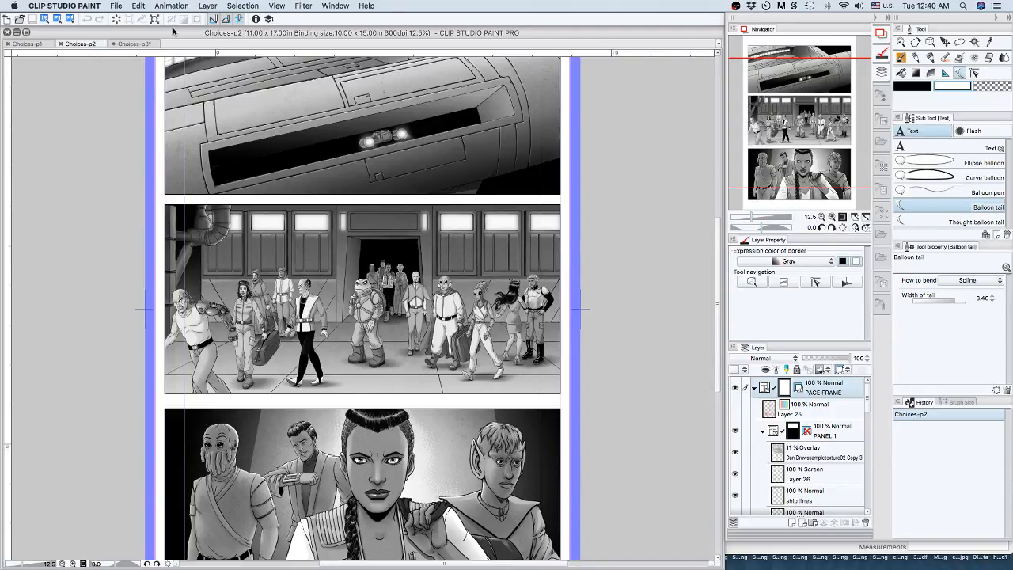
pyautogui.click(131, 43)
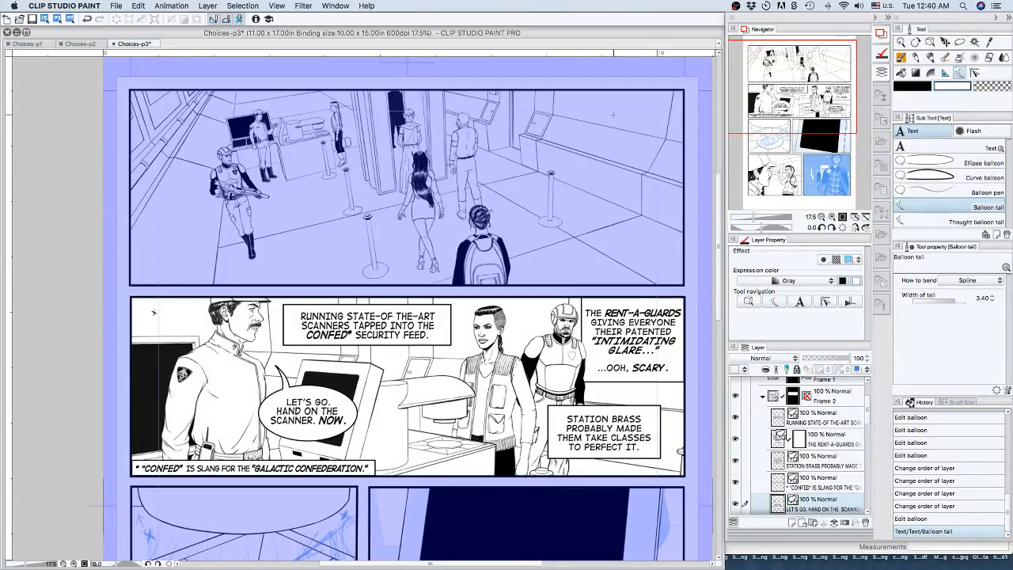
# Collapse the Frame 2 folder that holds the second panel's caption and balloon layers.
pyautogui.scroll(-10, 408, 308)
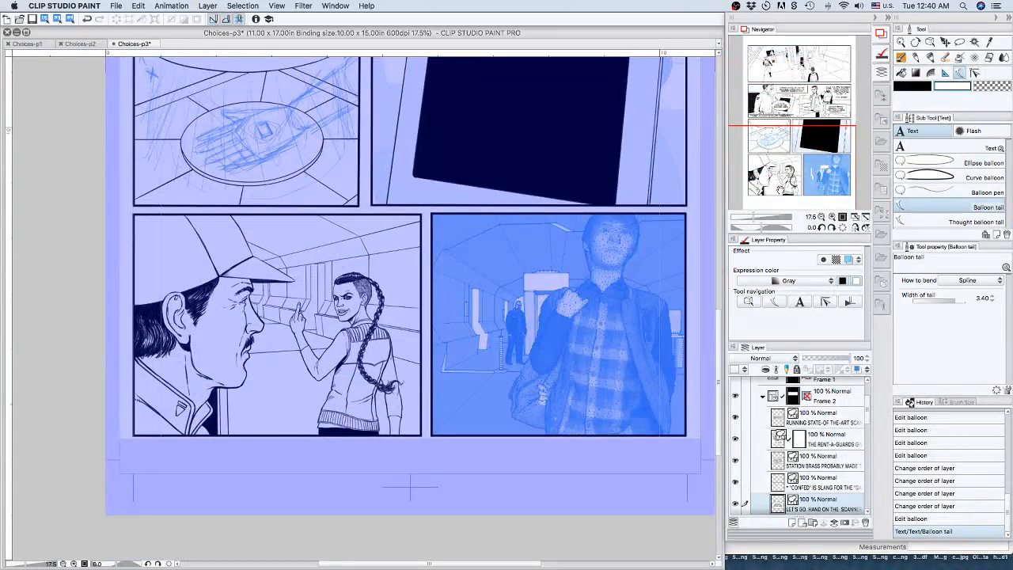
pyautogui.scroll(10, 169, 323)
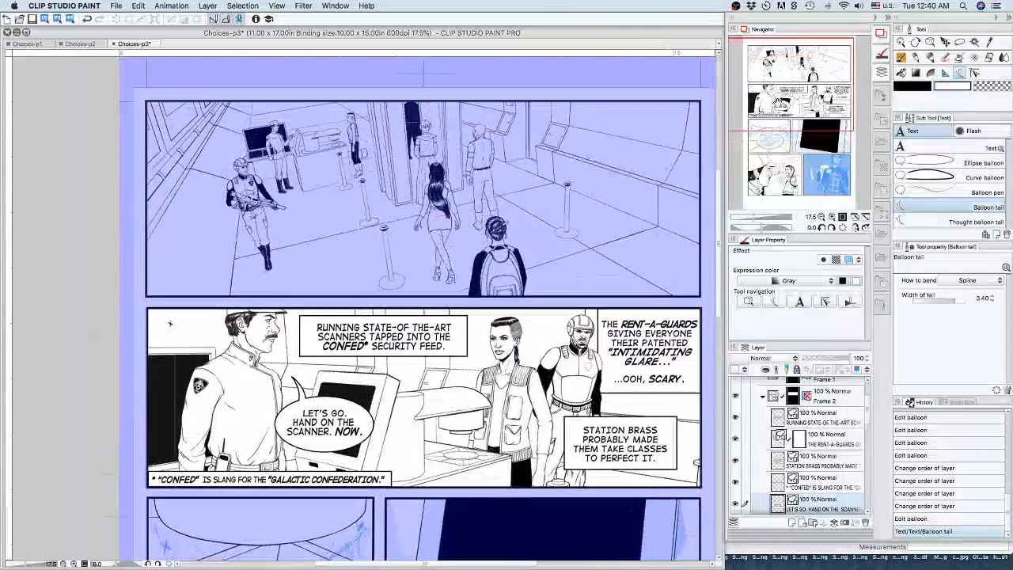
pyautogui.moveTo(170, 323); pyautogui.dragTo(165, 358)
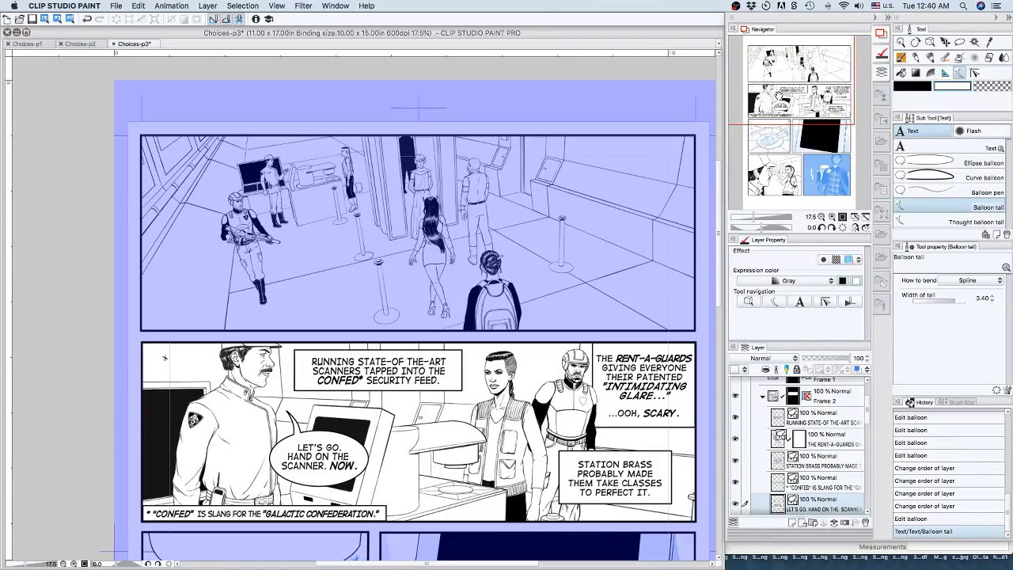
pyautogui.click(762, 396)
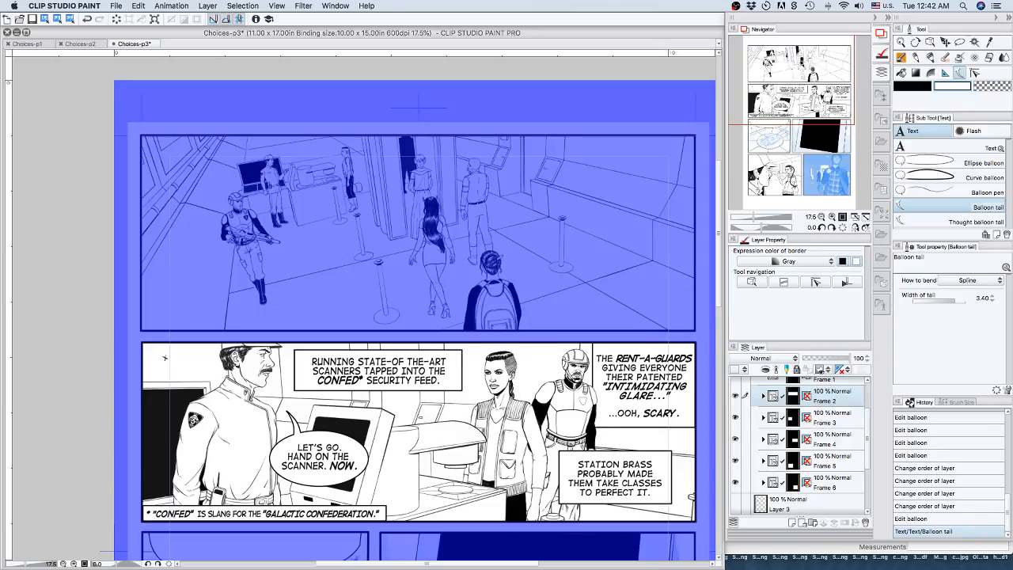
# Switch to Chrome and look over the Clip Studio Paint home page, including its pricing and Manga Studio sections.
pyautogui.press('Tab')
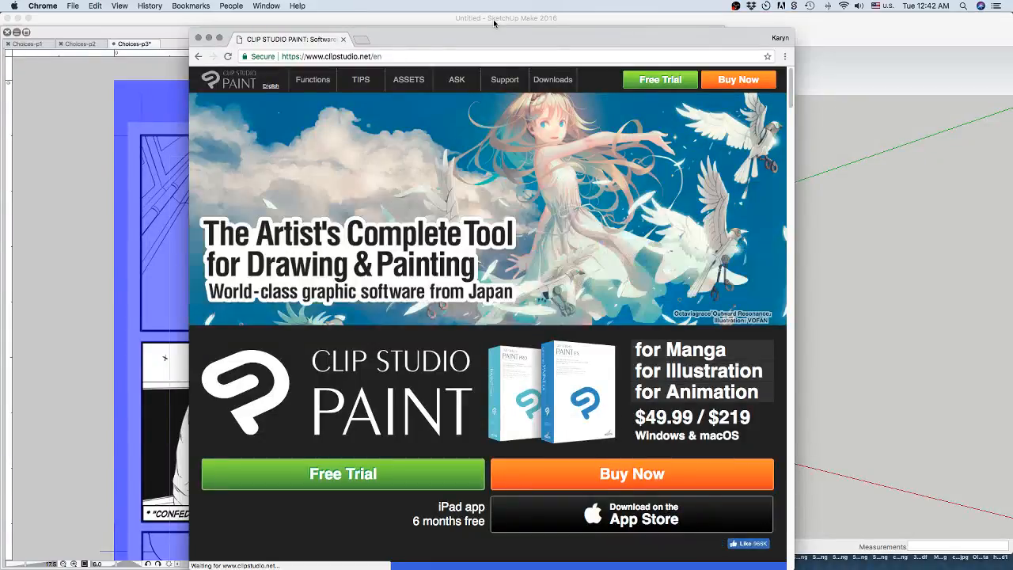
pyautogui.moveTo(526, 39); pyautogui.dragTo(483, 35)
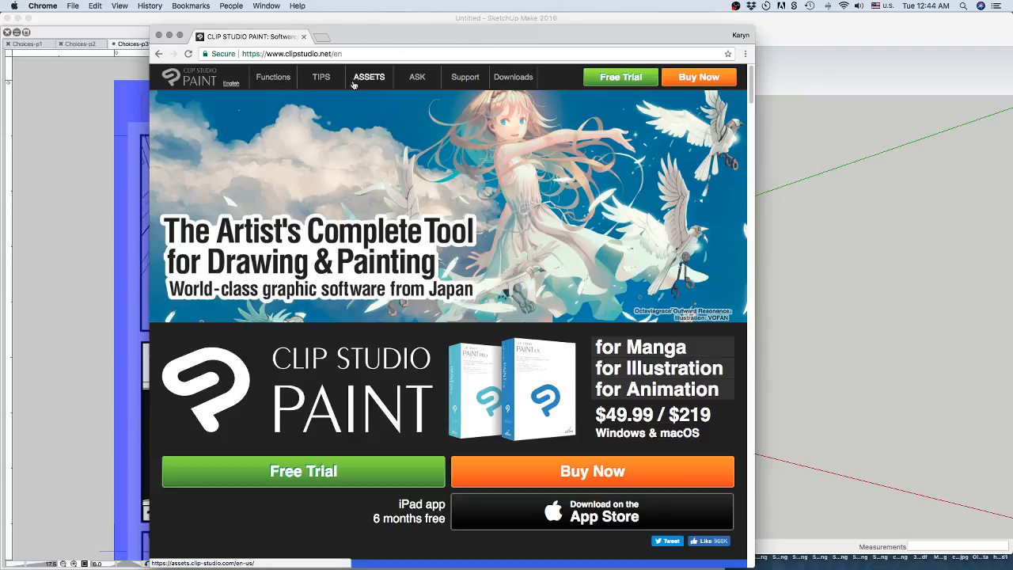
pyautogui.scroll(-10, 564, 328)
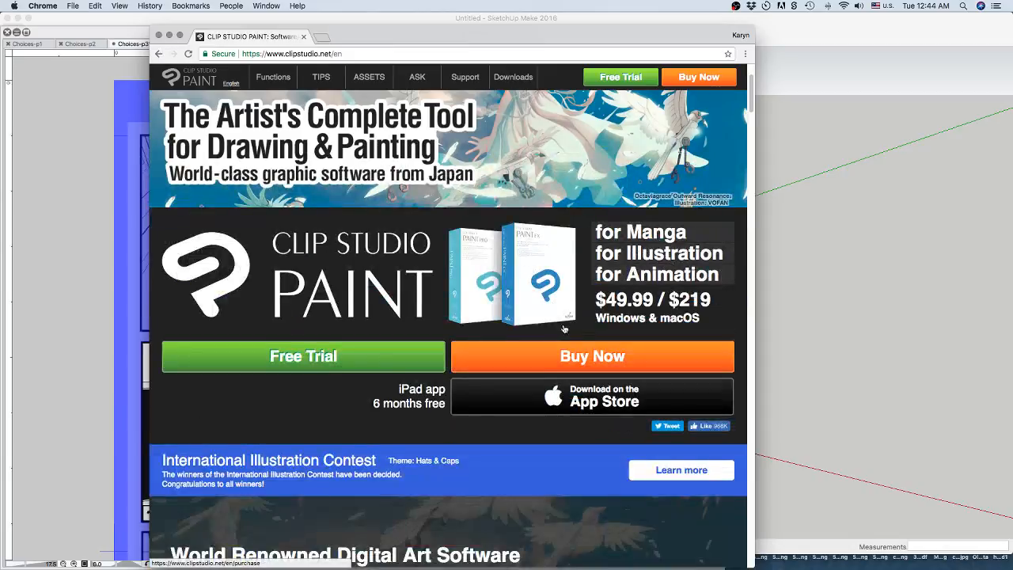
pyautogui.scroll(-5, 563, 324)
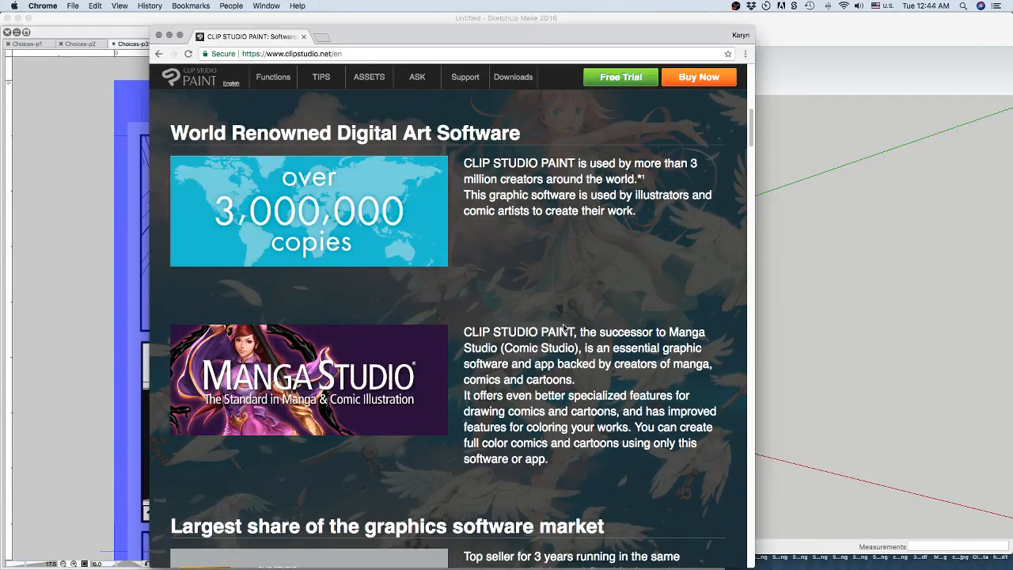
pyautogui.scroll(-3, 564, 327)
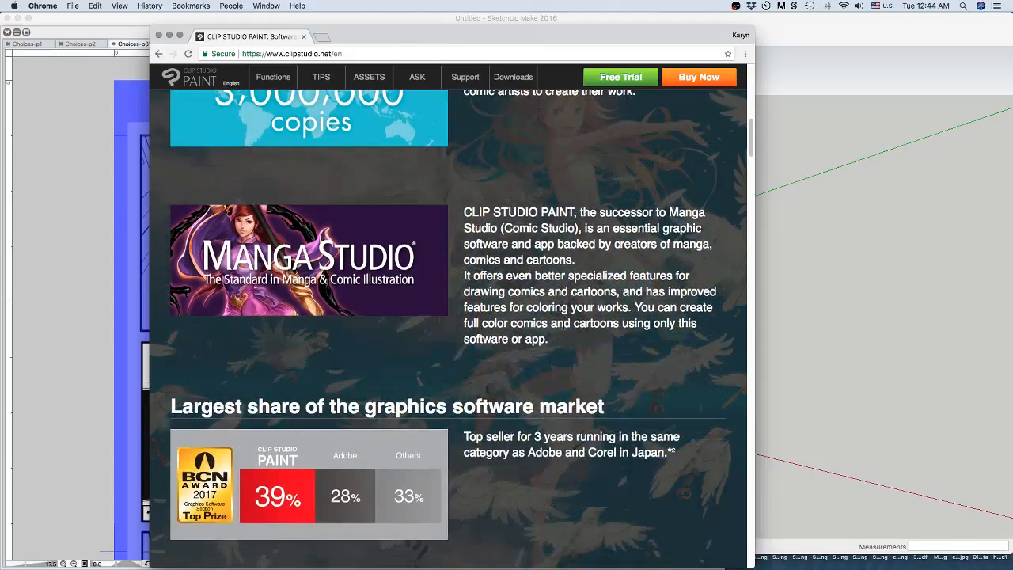
pyautogui.scroll(7, 564, 328)
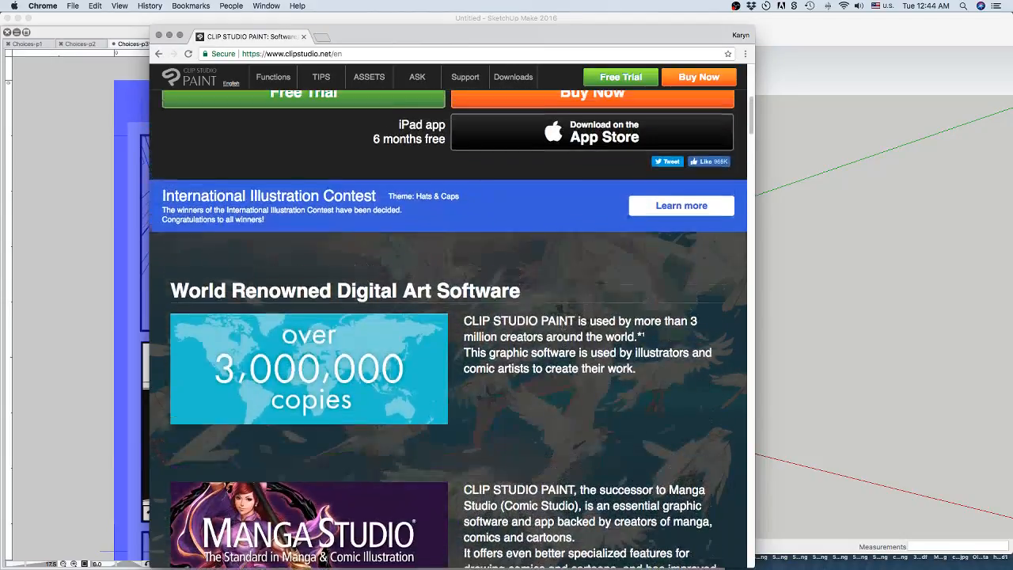
pyautogui.scroll(5, 564, 323)
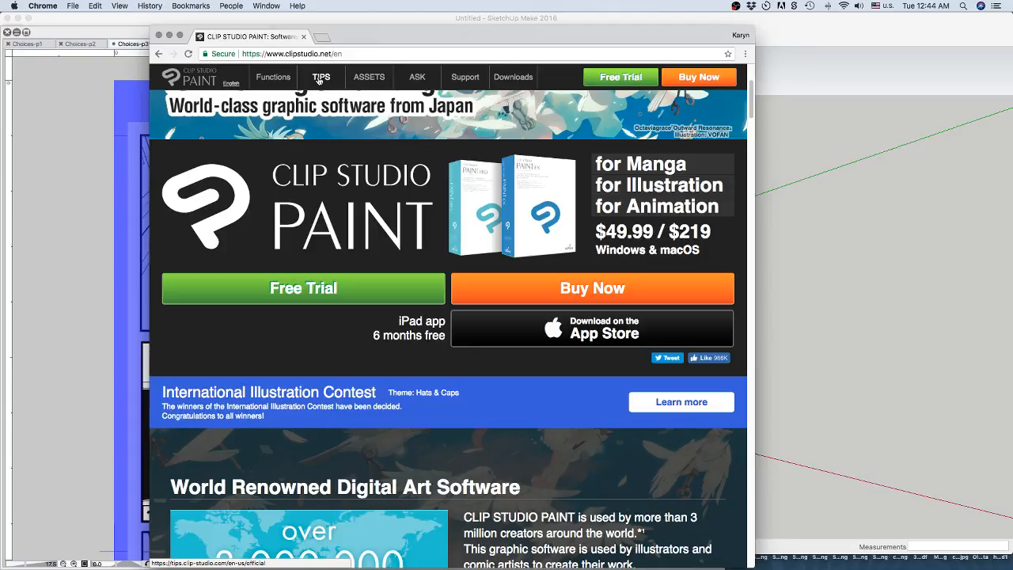
# Open the home page's "for Manga" promotion page and review its list of feature categories.
pyautogui.click(626, 164)
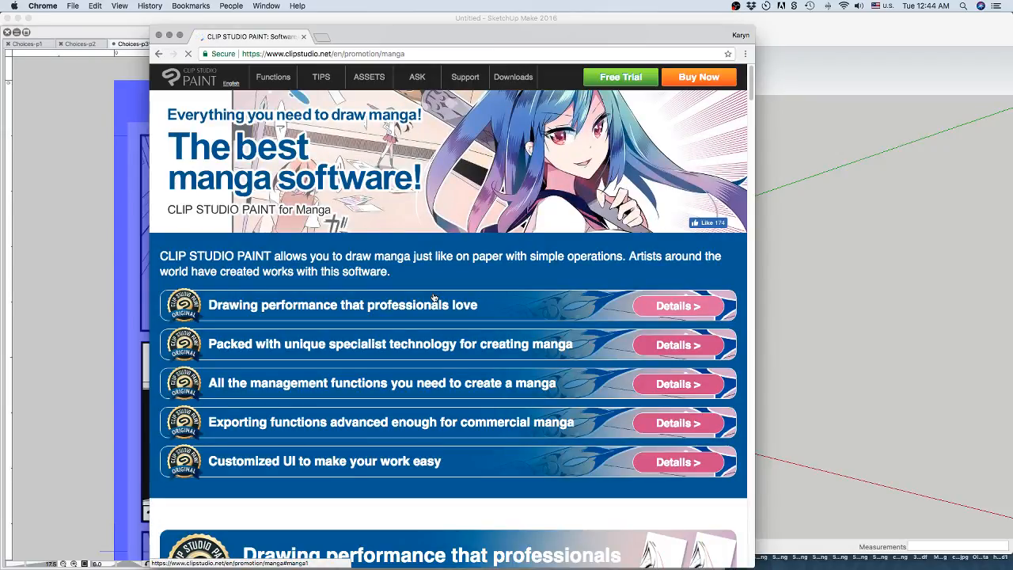
pyautogui.scroll(-1, 448, 316)
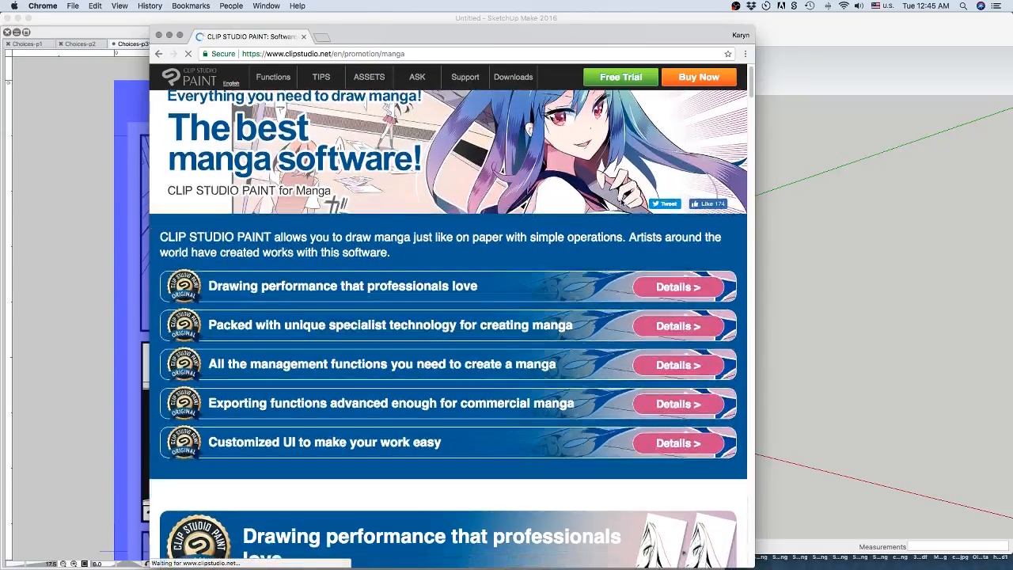
pyautogui.scroll(-2, 322, 346)
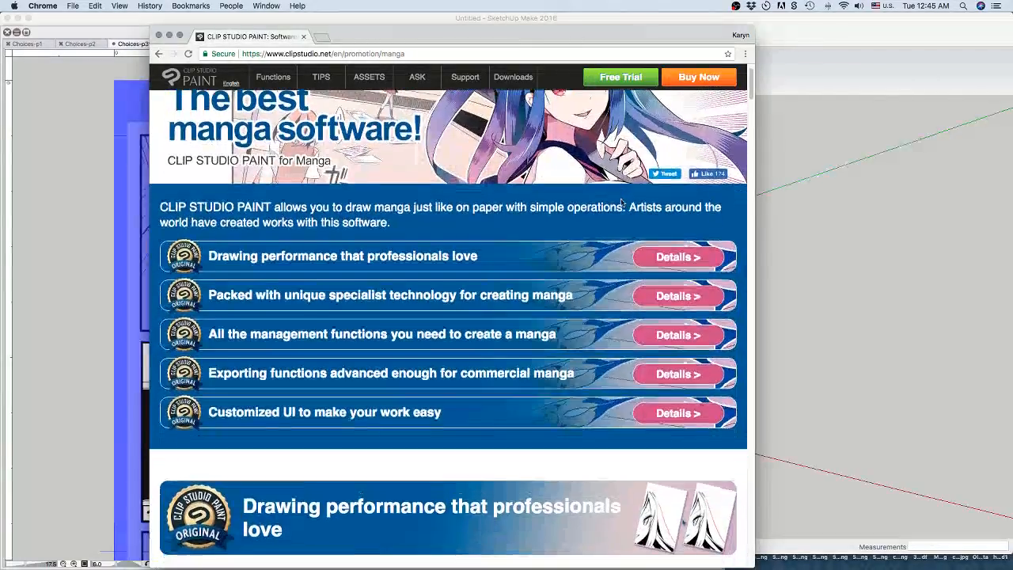
pyautogui.click(345, 299)
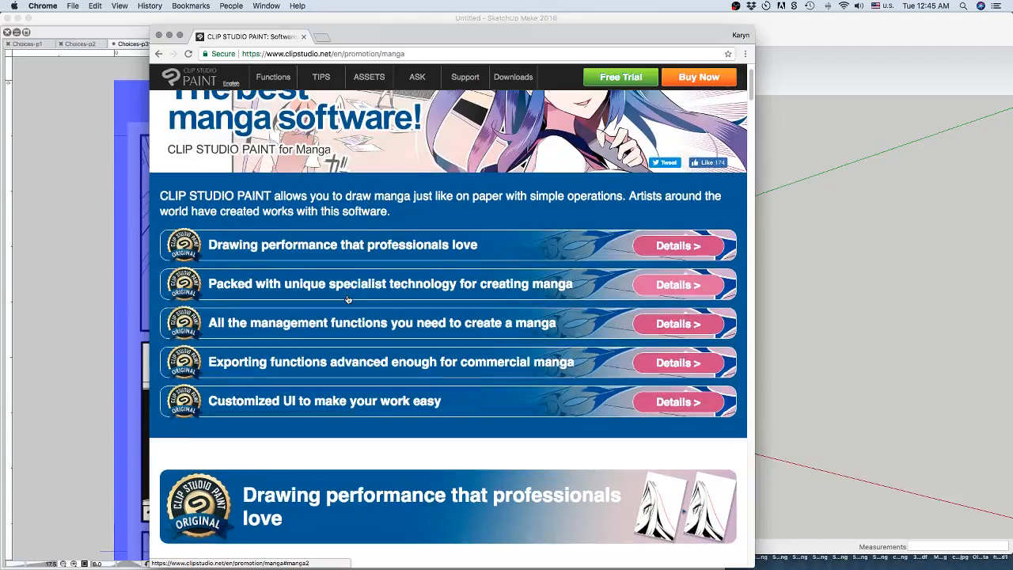
# Read the drawing performance section, covering pen touches, decoration tools, vector lines, quick coloring and Apple Pencil support.
pyautogui.scroll(-2, 347, 295)
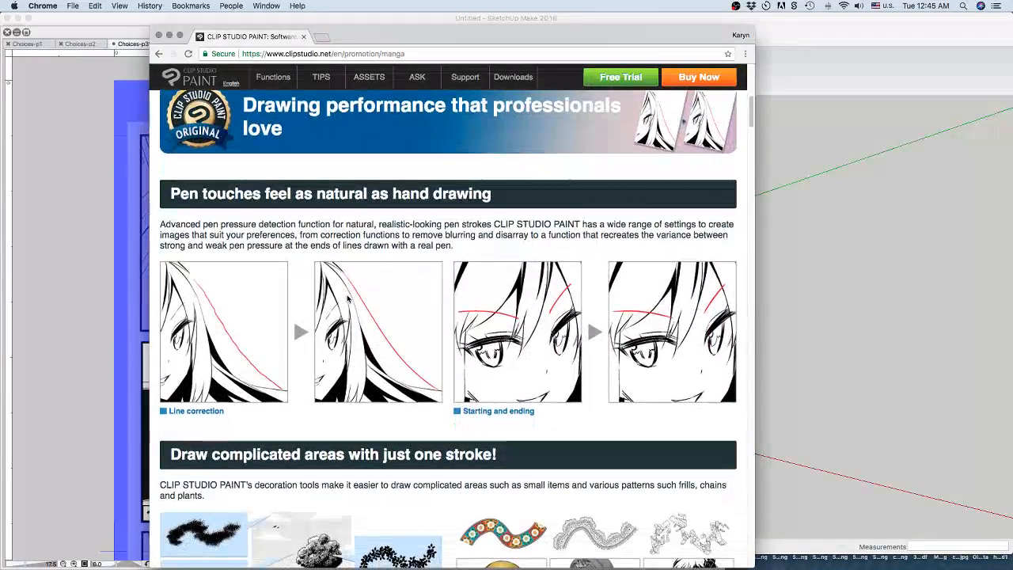
pyautogui.scroll(-2, 347, 298)
pyautogui.scroll(-4, 347, 298)
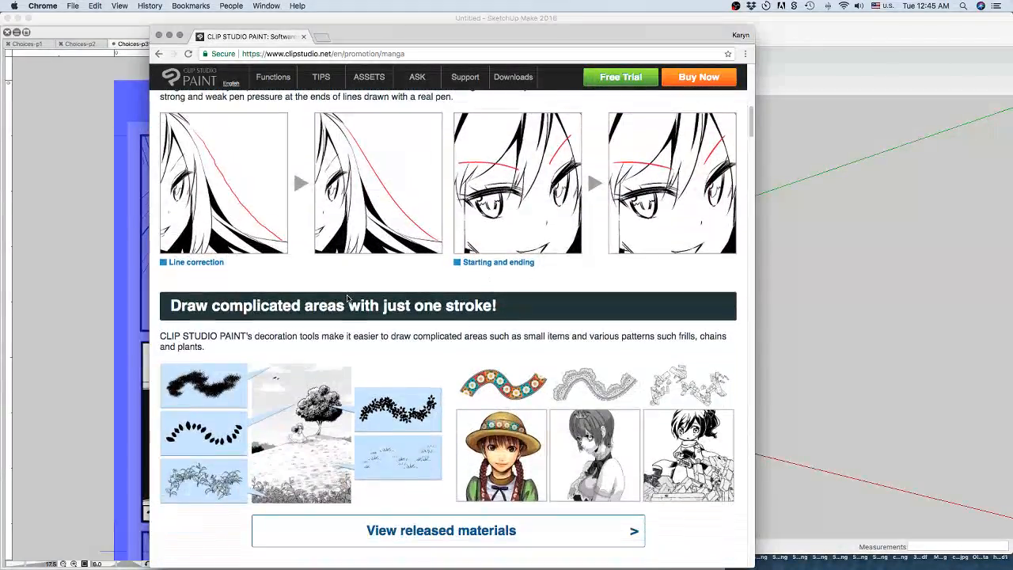
pyautogui.scroll(-1, 347, 298)
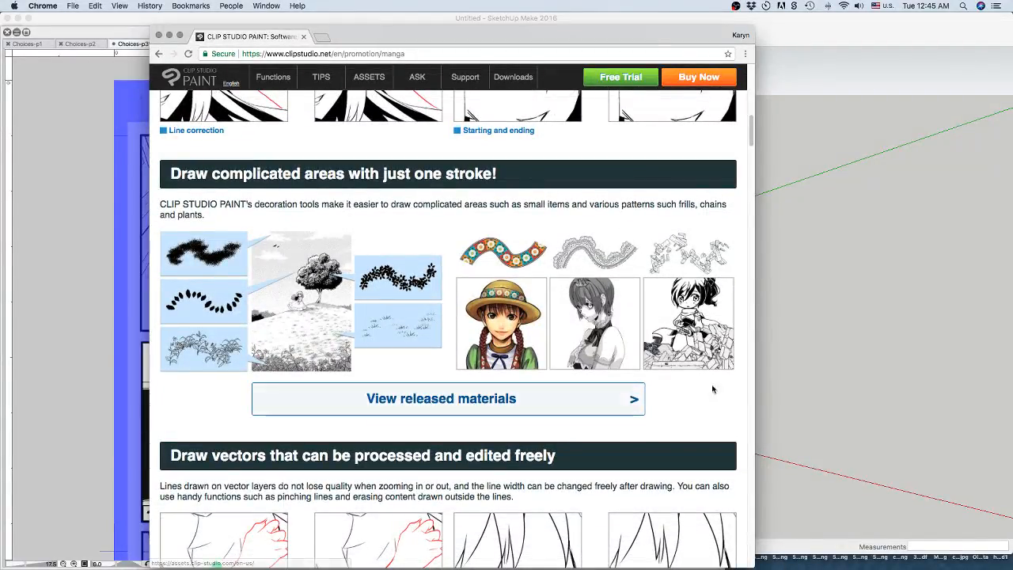
pyautogui.scroll(-4, 348, 313)
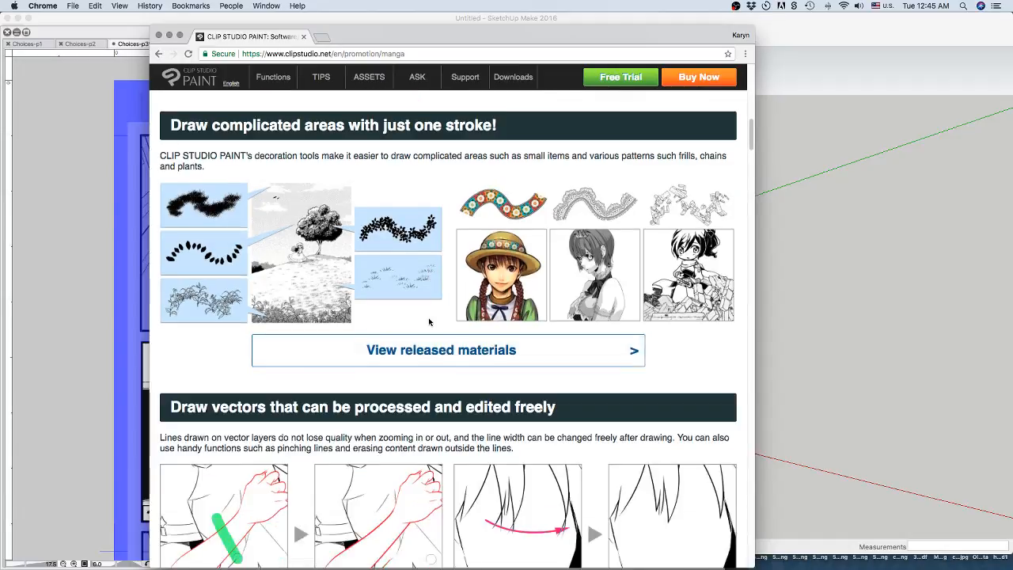
pyautogui.scroll(-5, 430, 321)
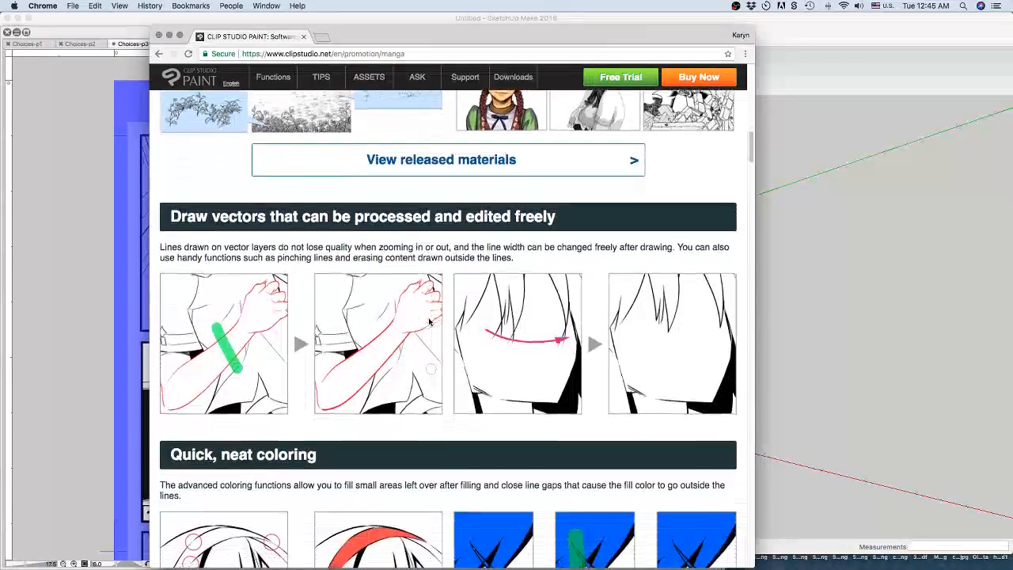
pyautogui.scroll(-5, 430, 320)
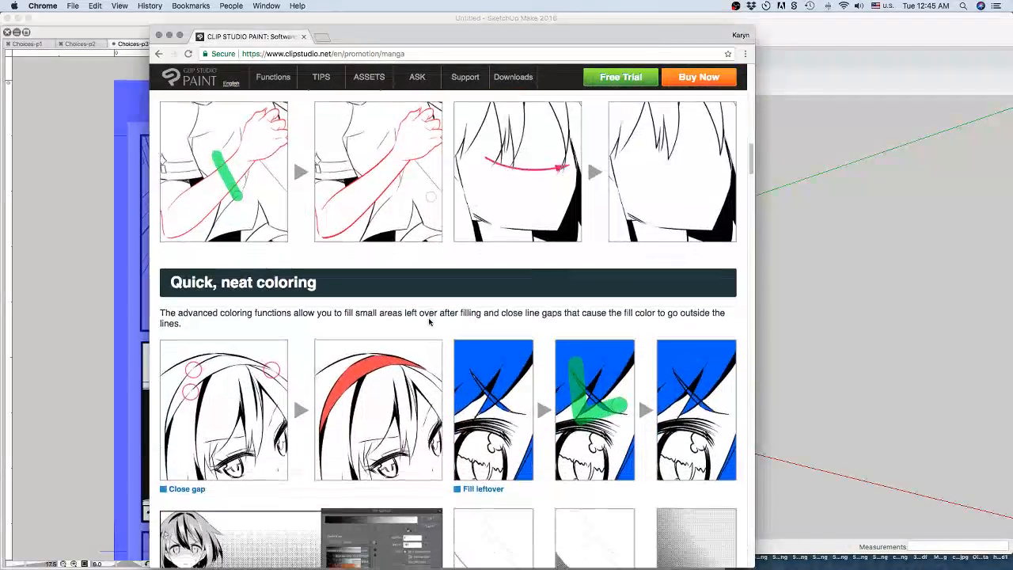
pyautogui.scroll(-7, 429, 320)
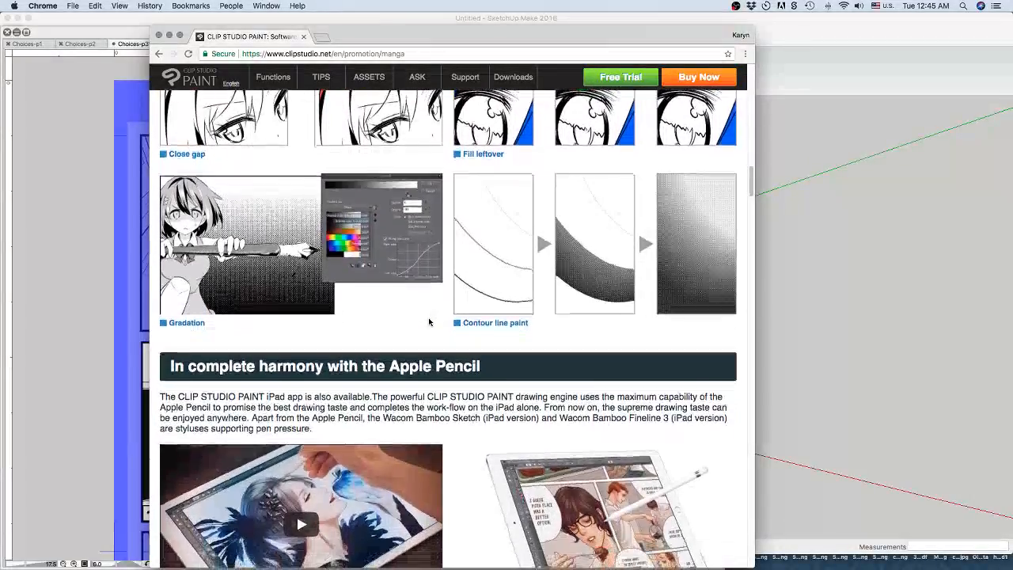
pyautogui.scroll(-4, 430, 320)
pyautogui.scroll(-6, 430, 321)
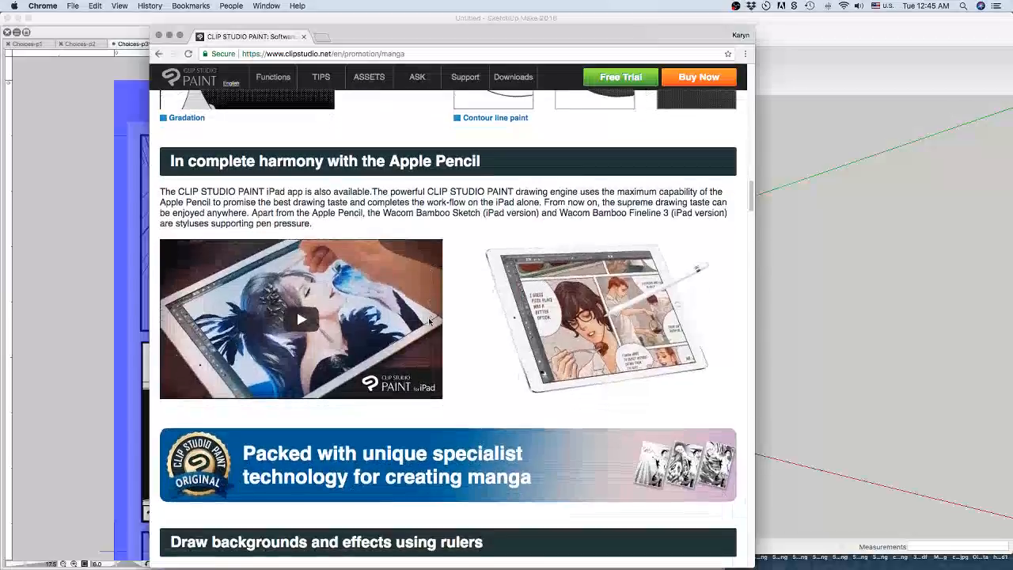
# Read the specialist manga technology section on rulers, automatic effect lines, 3D drawing figures and tones.
pyautogui.scroll(-4, 429, 322)
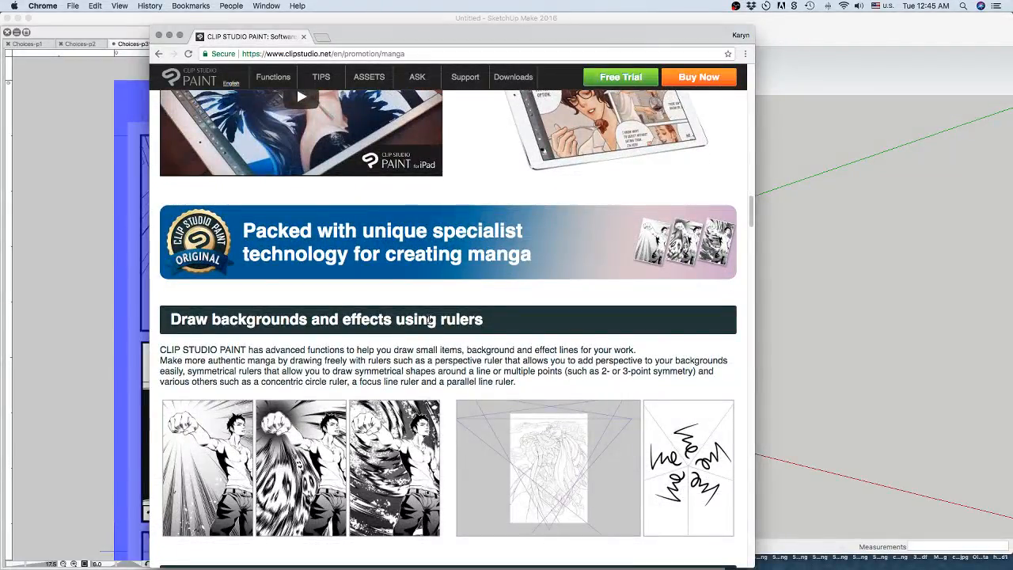
pyautogui.scroll(-6, 429, 319)
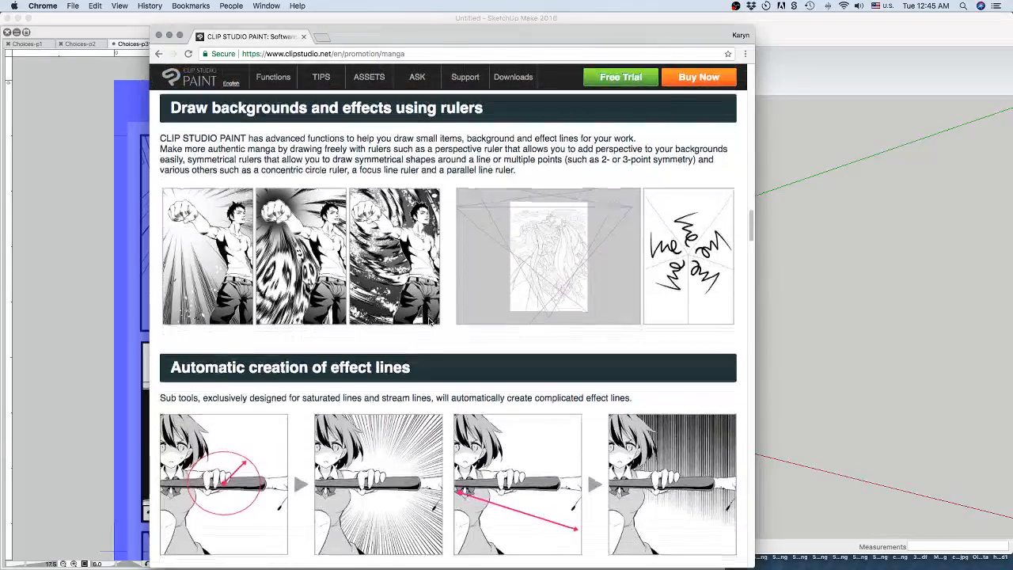
pyautogui.scroll(-1, 429, 321)
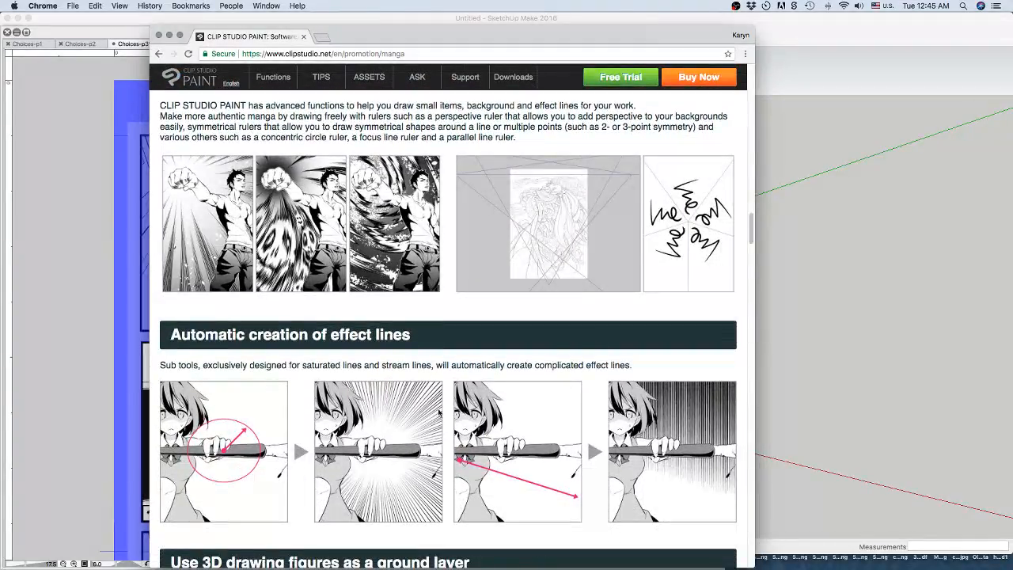
pyautogui.scroll(-5, 468, 442)
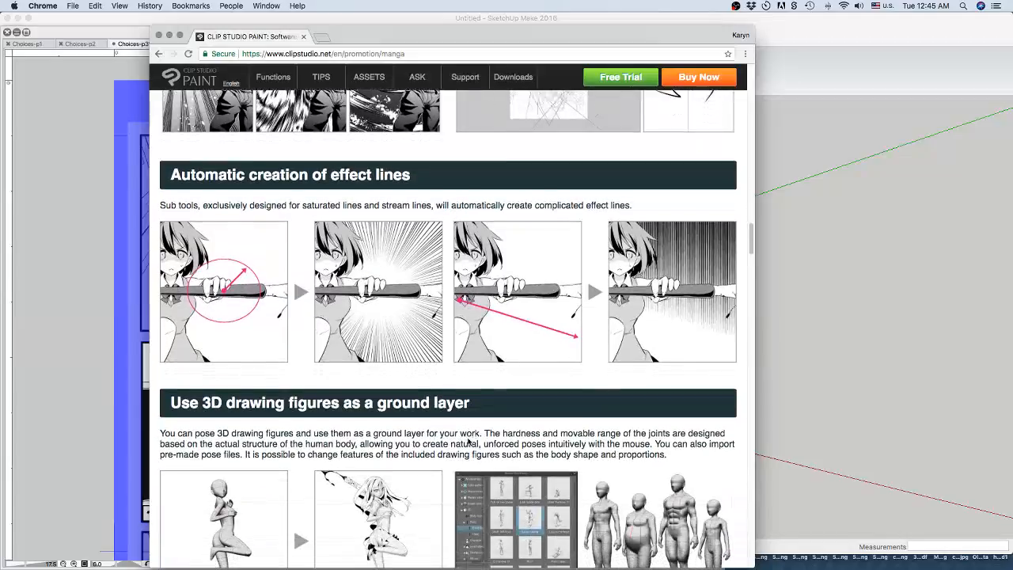
pyautogui.scroll(-3, 468, 442)
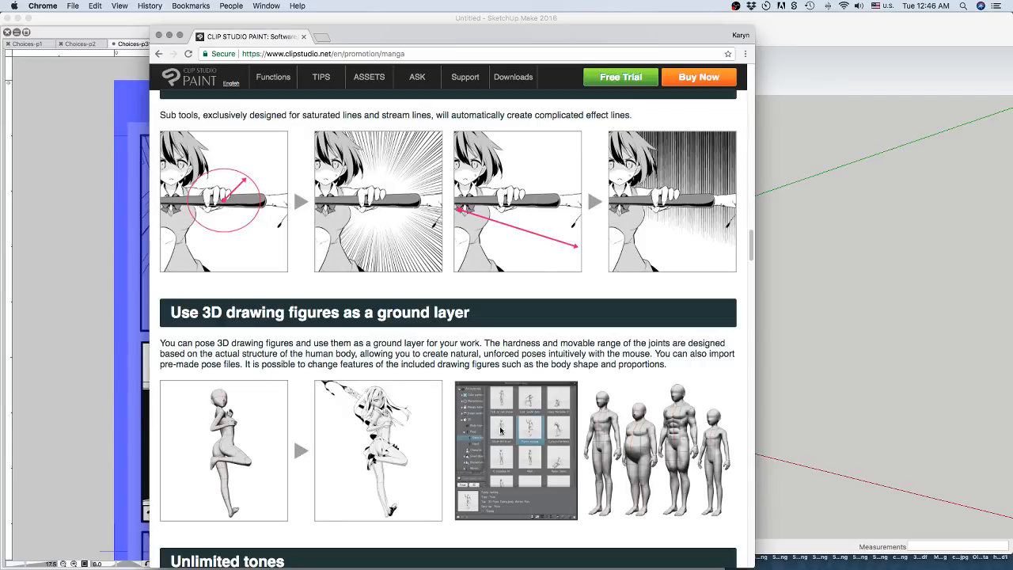
pyautogui.scroll(-3, 483, 427)
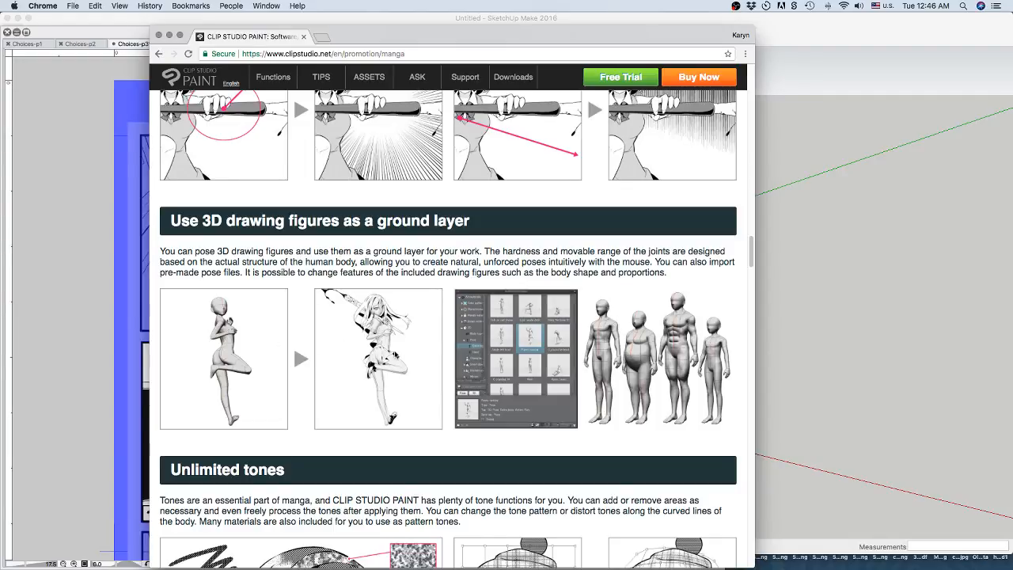
pyautogui.scroll(-3, 418, 337)
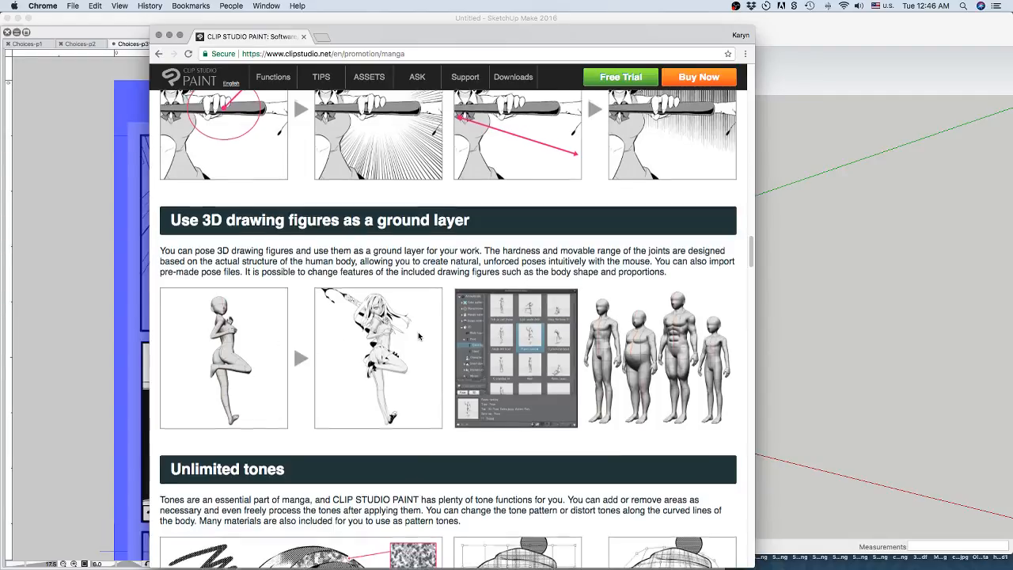
pyautogui.scroll(-6, 419, 336)
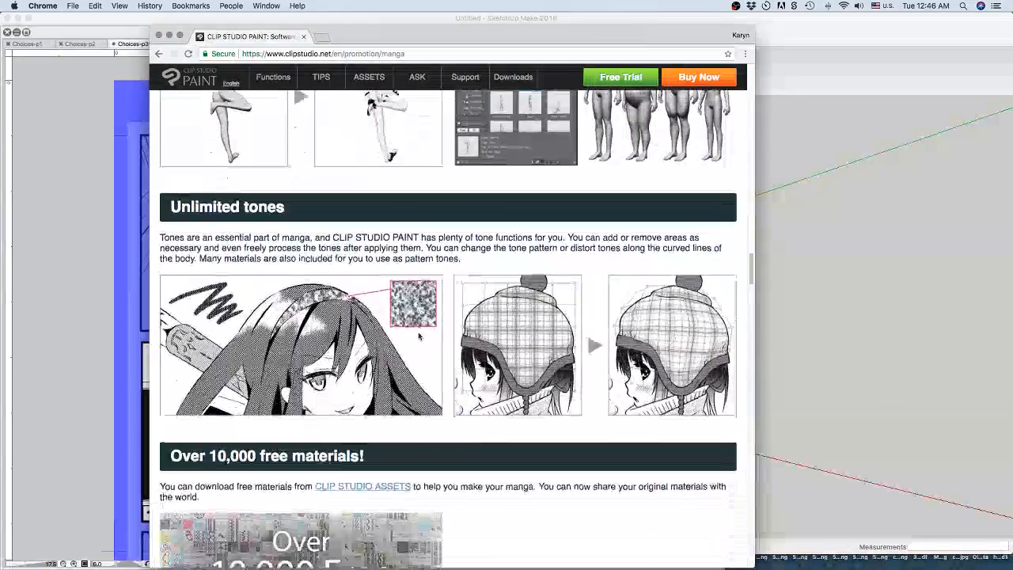
# Review the features on free materials, balloons and drawn text, frame borders, and converting photos and 3D data.
pyautogui.scroll(-3, 419, 336)
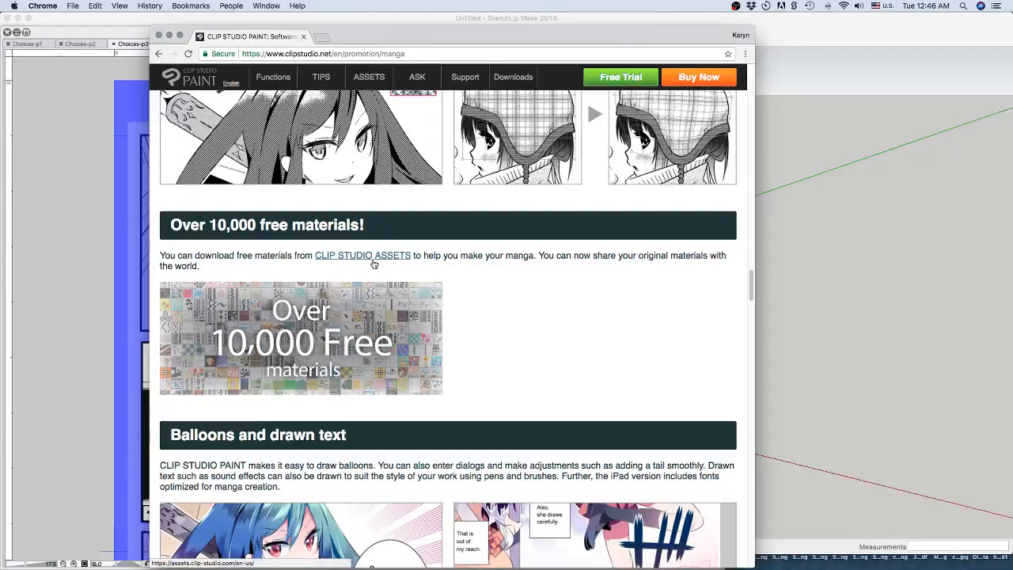
pyautogui.scroll(-4, 459, 316)
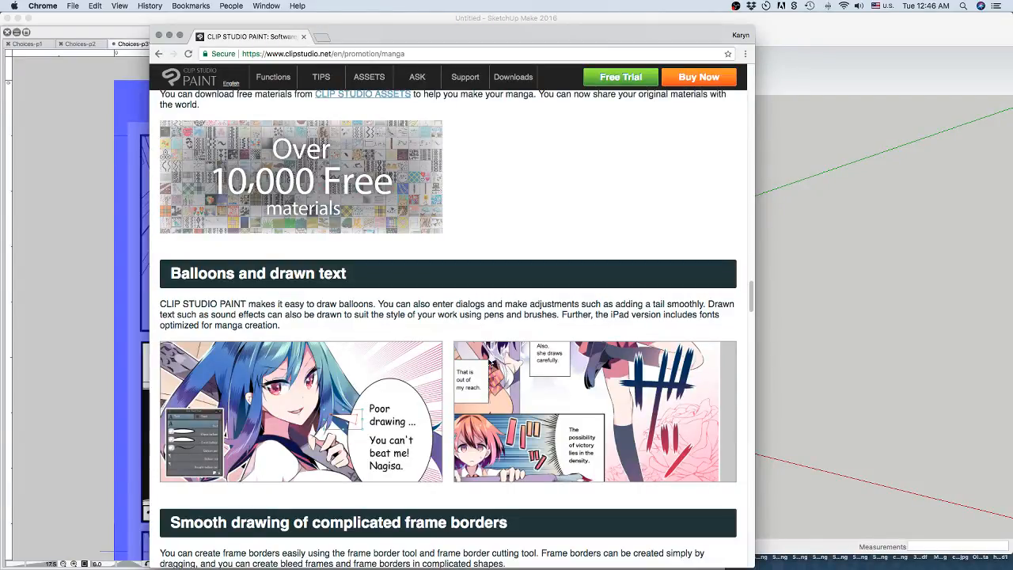
pyautogui.scroll(-3, 486, 380)
pyautogui.scroll(-4, 488, 361)
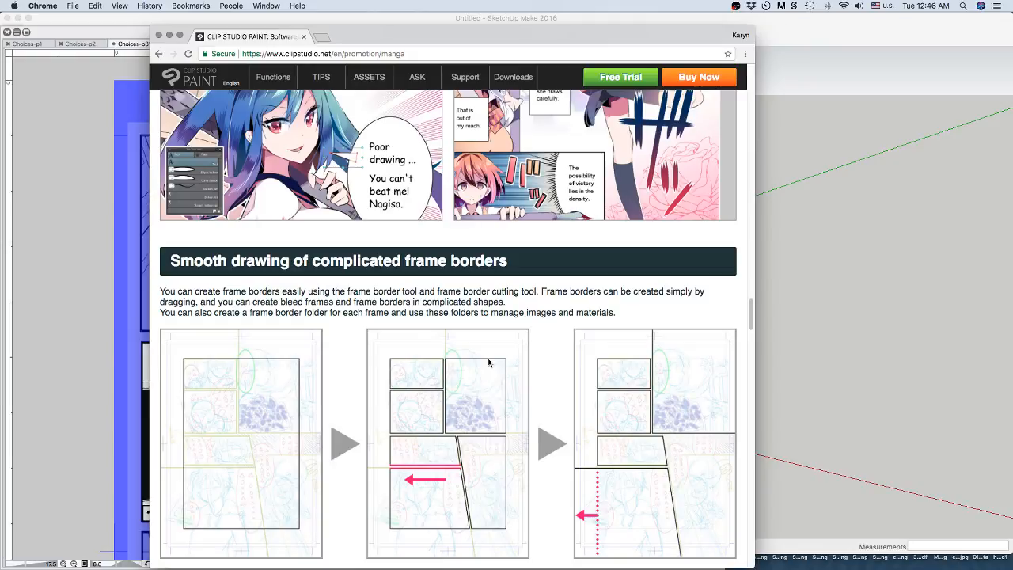
pyautogui.scroll(-5, 459, 373)
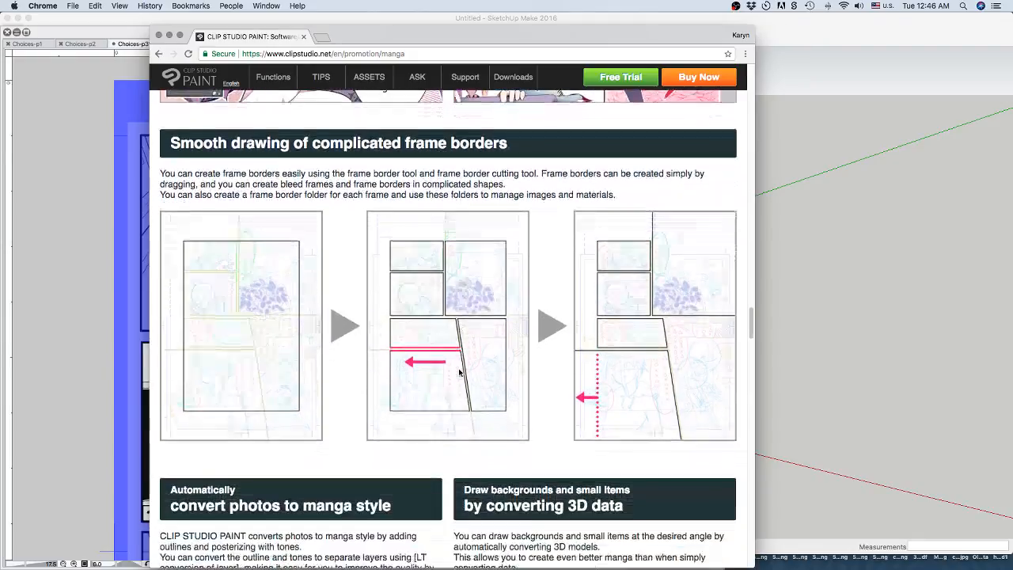
pyautogui.scroll(-3, 460, 373)
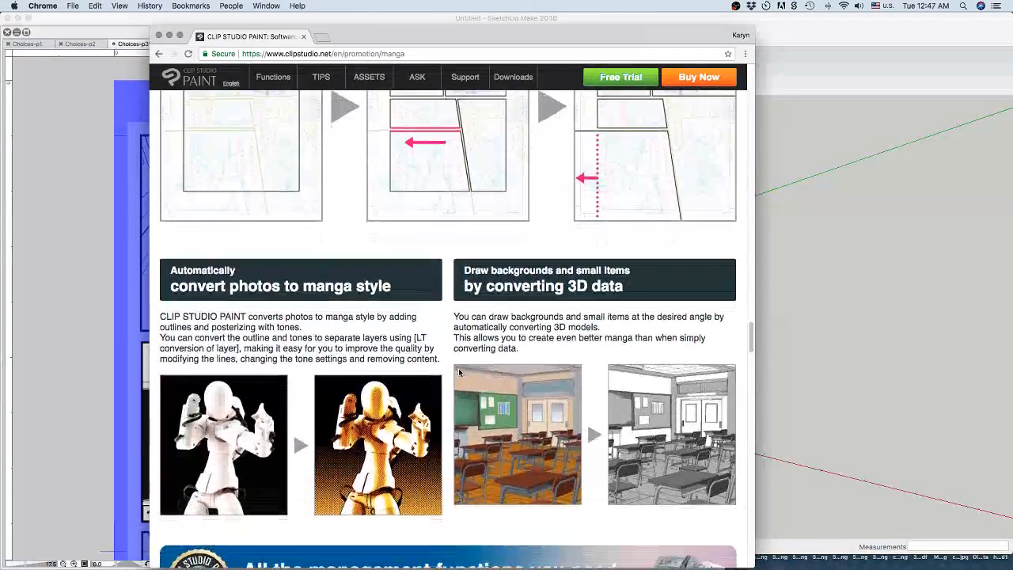
pyautogui.scroll(-2, 459, 373)
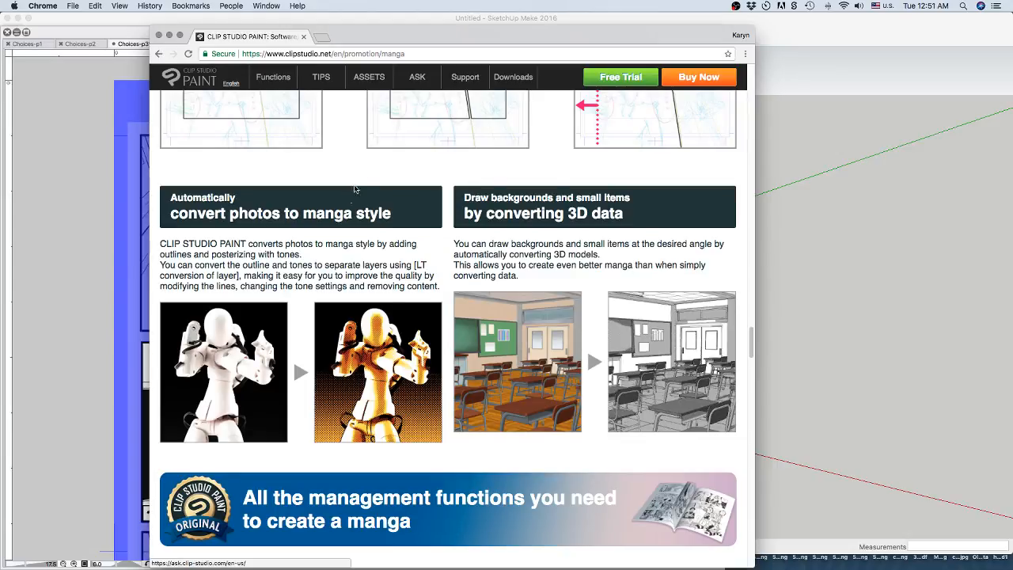
# View the manga management functions section on batch management of multi-page works.
pyautogui.scroll(-2, 362, 174)
pyautogui.scroll(-6, 364, 175)
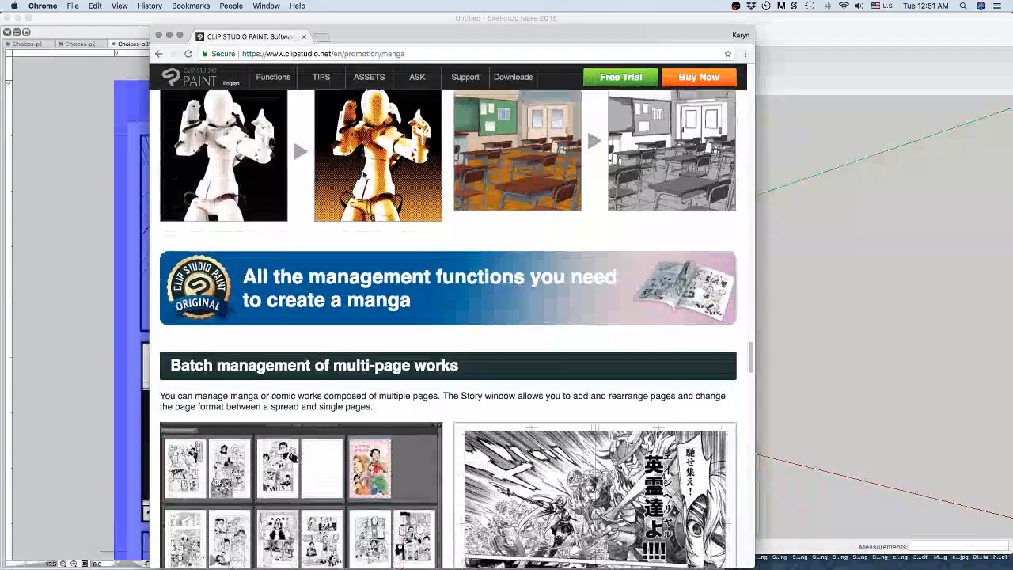
pyautogui.scroll(-1, 363, 175)
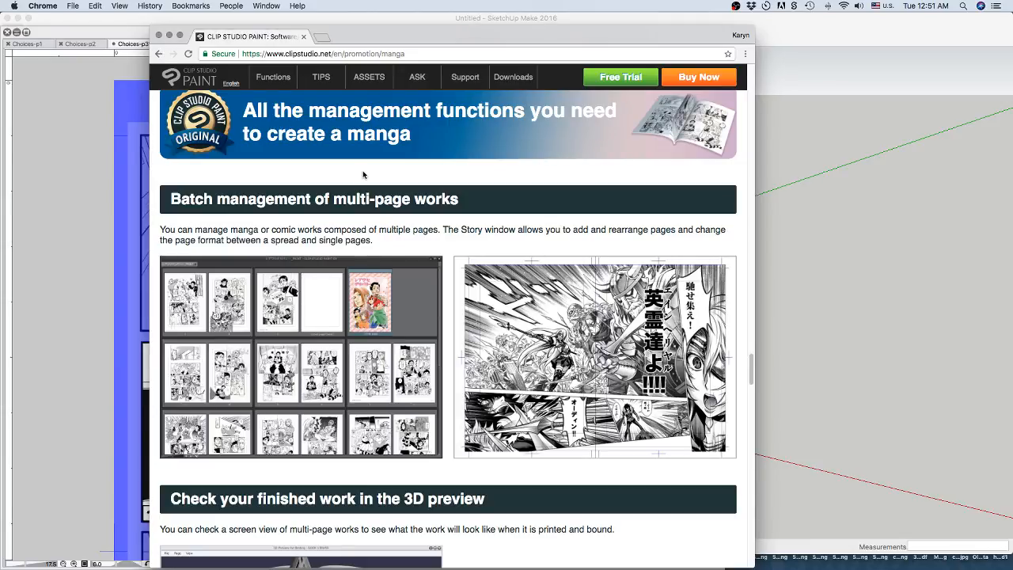
# Read the section on checking finished multi-page work in the 3D preview.
pyautogui.scroll(-5, 419, 161)
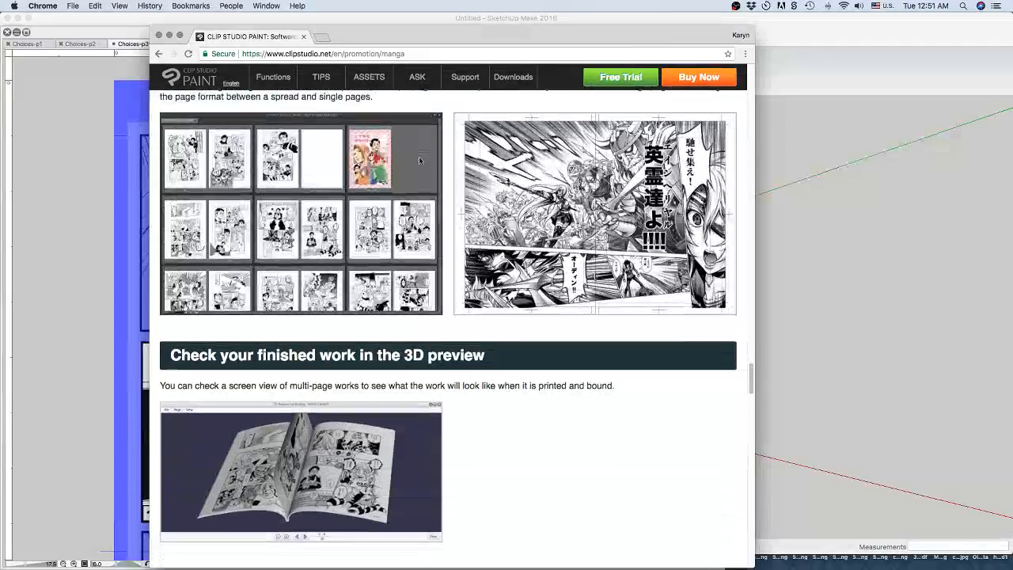
pyautogui.scroll(-4, 420, 161)
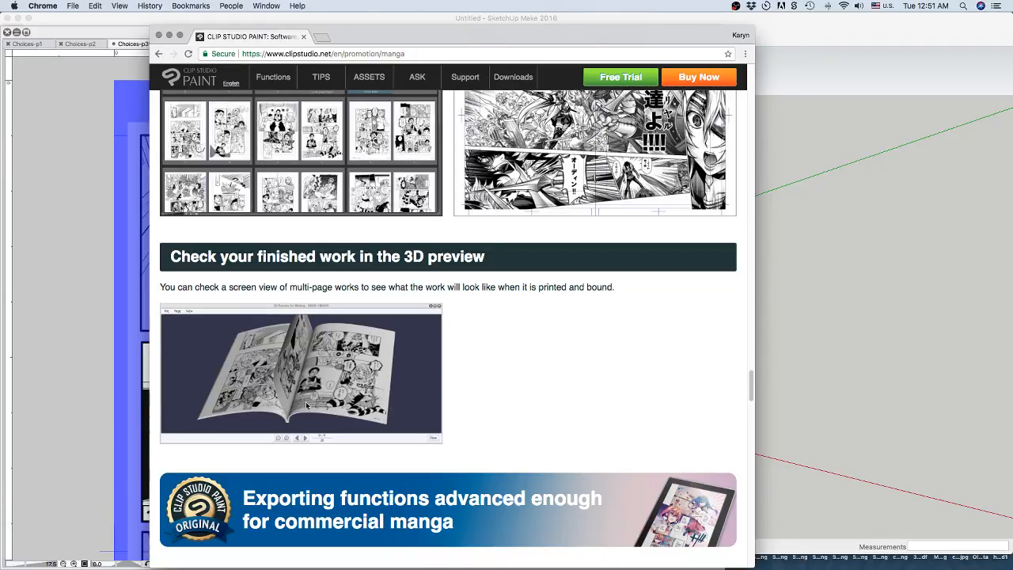
pyautogui.scroll(-1, 434, 389)
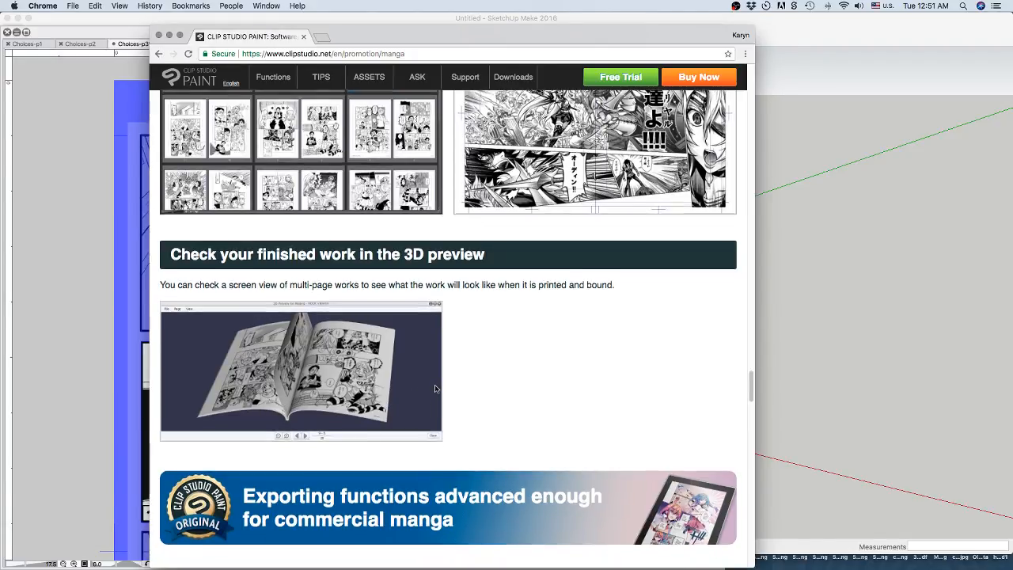
# Review the exporting functions for commercial manga, covering Photoshop, CMYK, ebook and PDF formats.
pyautogui.scroll(-5, 435, 388)
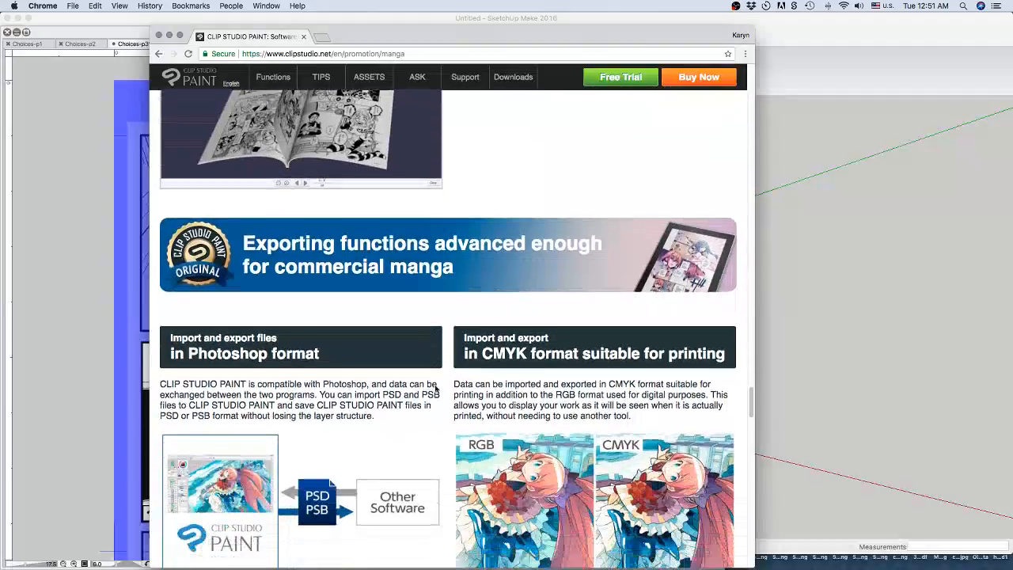
pyautogui.scroll(-2, 434, 389)
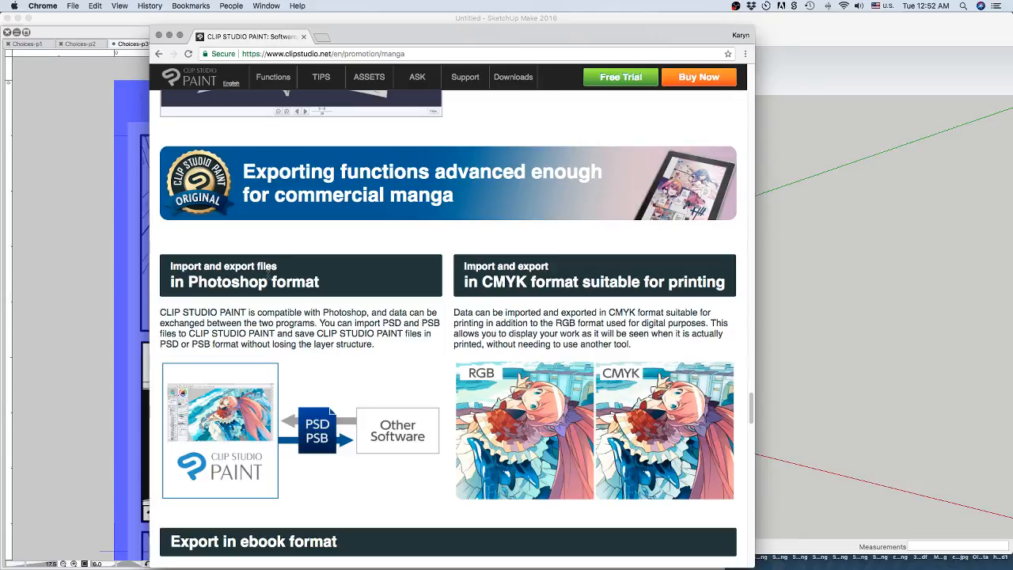
pyautogui.scroll(-5, 268, 269)
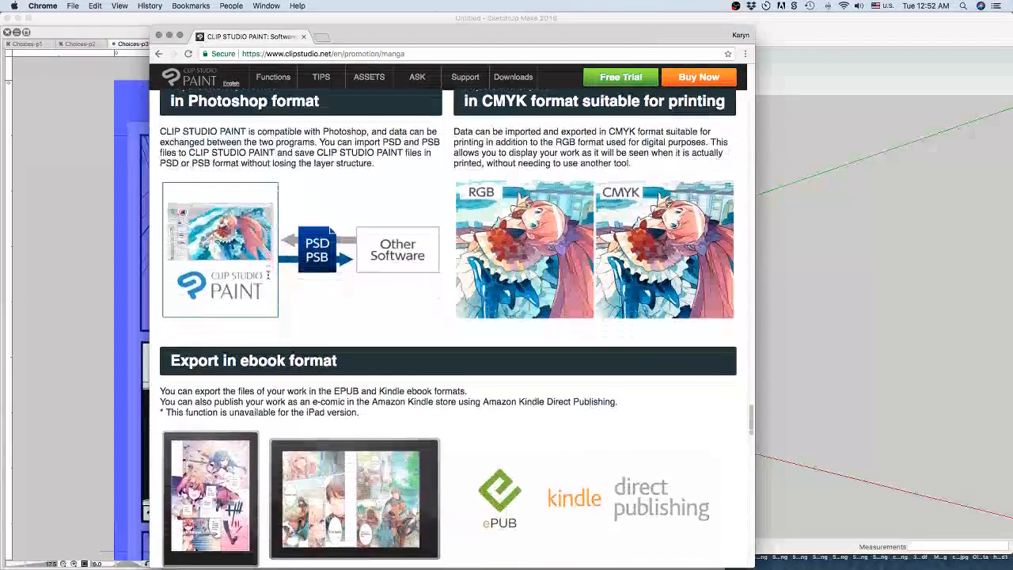
pyautogui.scroll(-2, 268, 275)
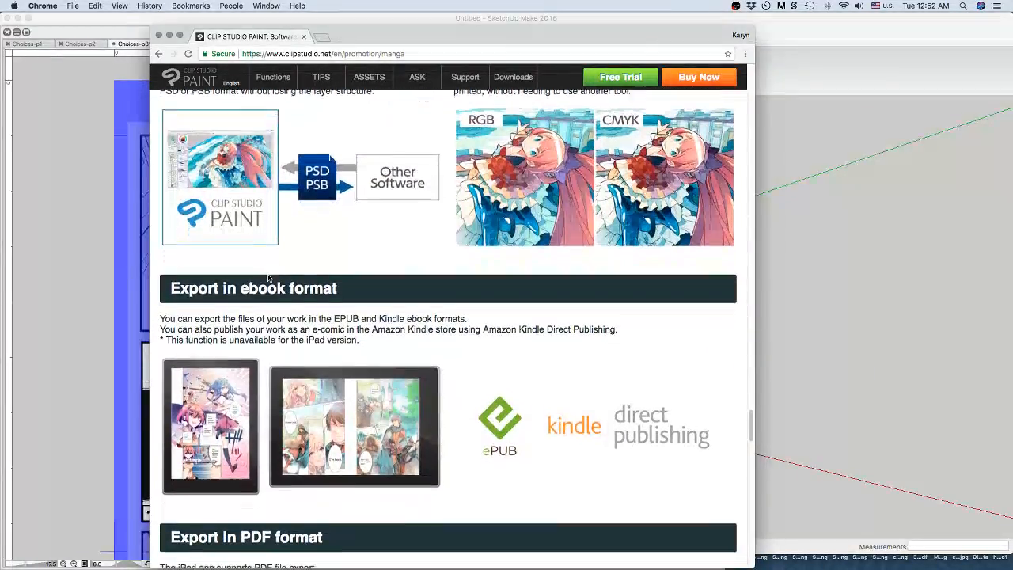
pyautogui.scroll(-1, 268, 276)
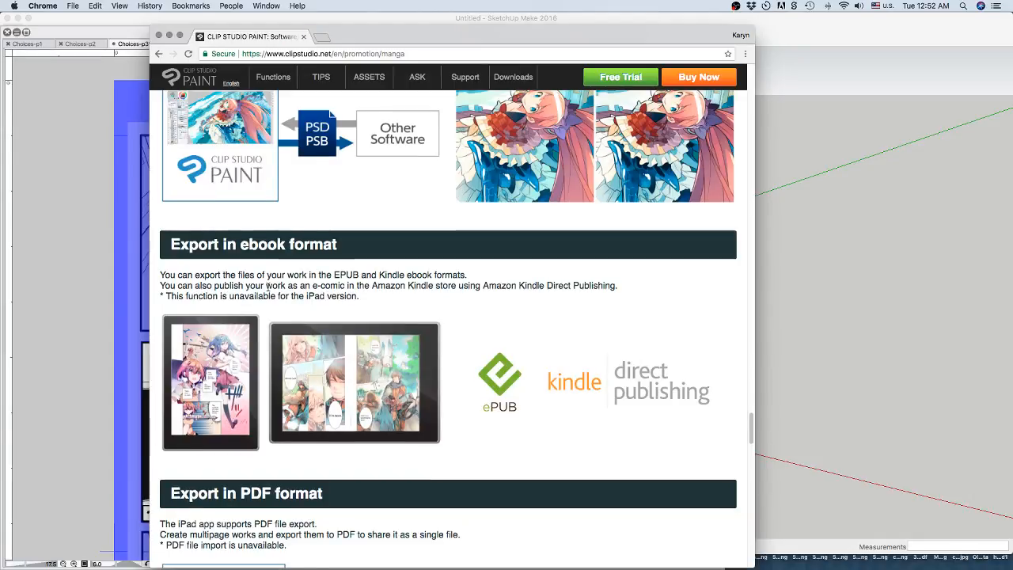
pyautogui.scroll(-5, 267, 287)
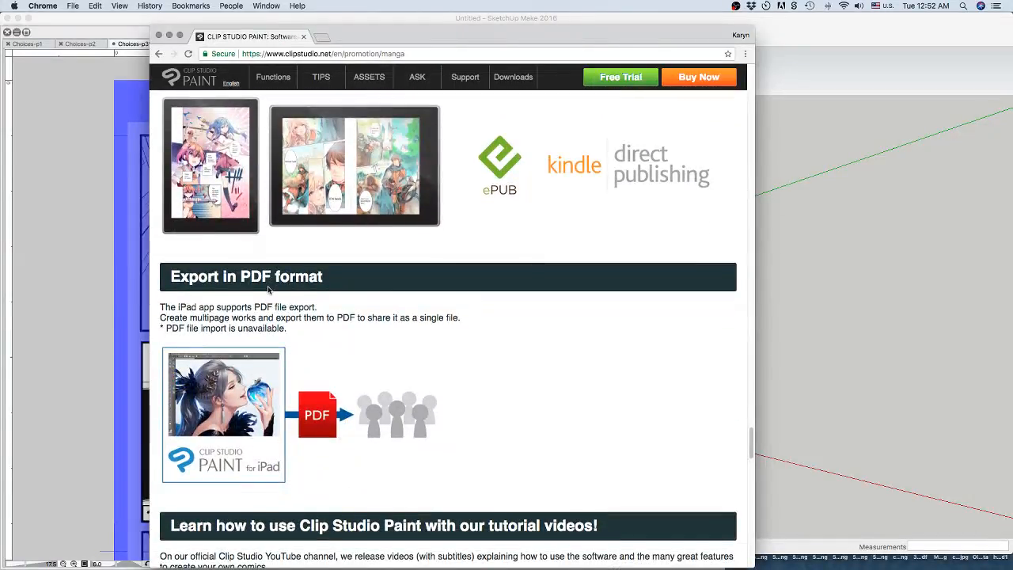
pyautogui.scroll(-3, 268, 287)
pyautogui.scroll(-10, 269, 290)
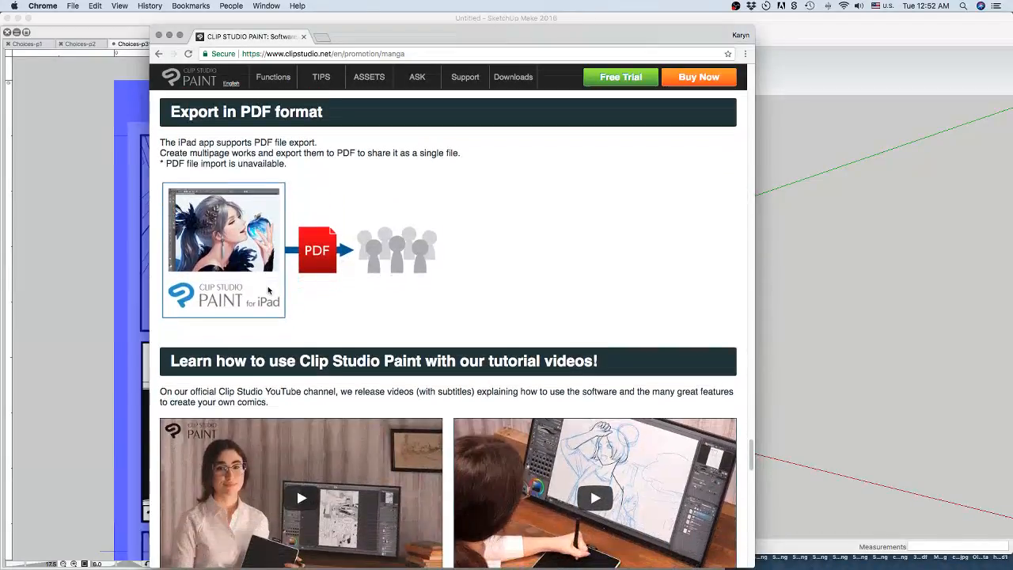
# Revisit the earlier manga page sections, from effect lines and 3D drawing figures through frame borders, photo conversion and multi-page management.
pyautogui.scroll(20, 267, 290)
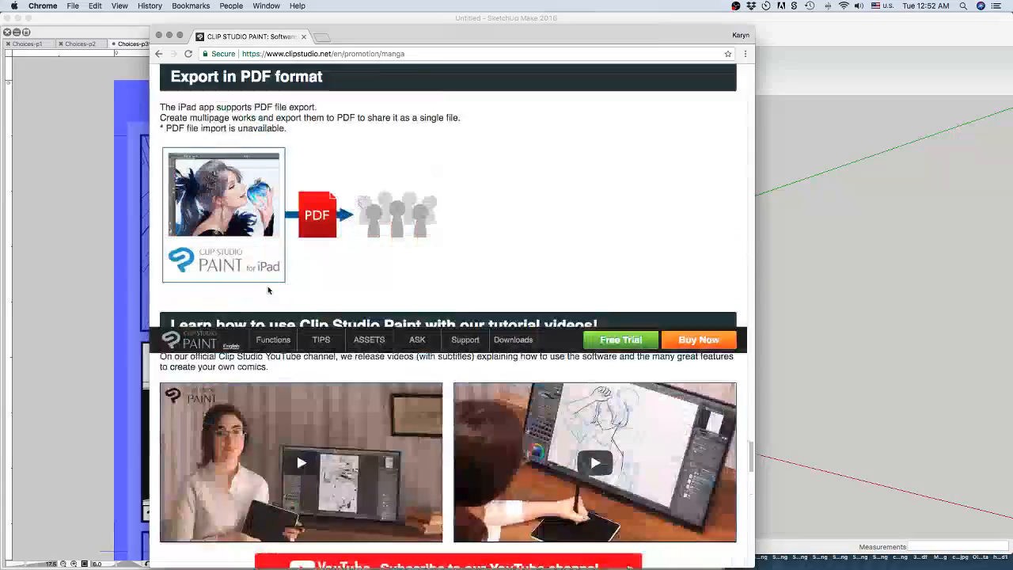
pyautogui.scroll(10, 267, 289)
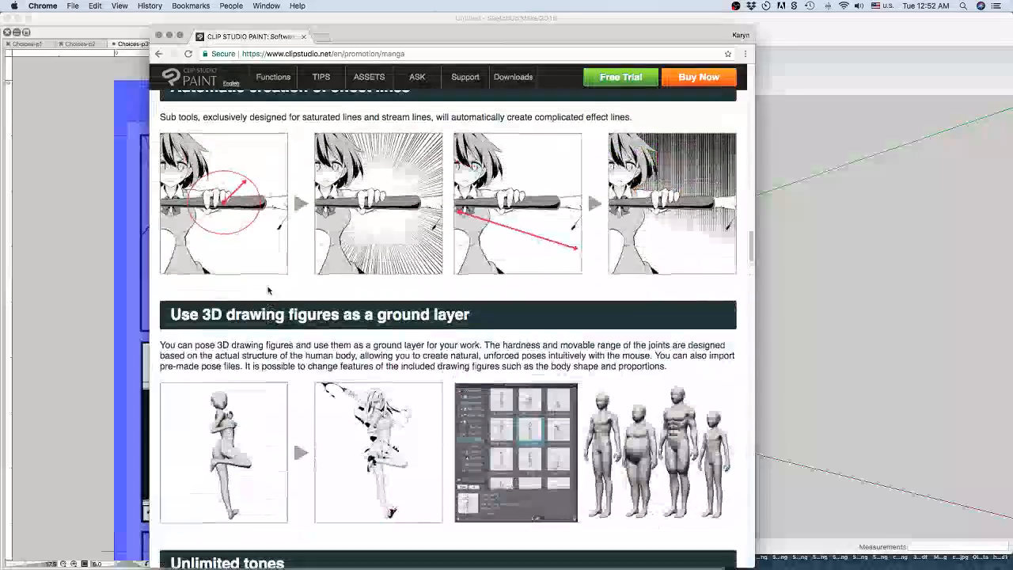
pyautogui.scroll(-20, 268, 290)
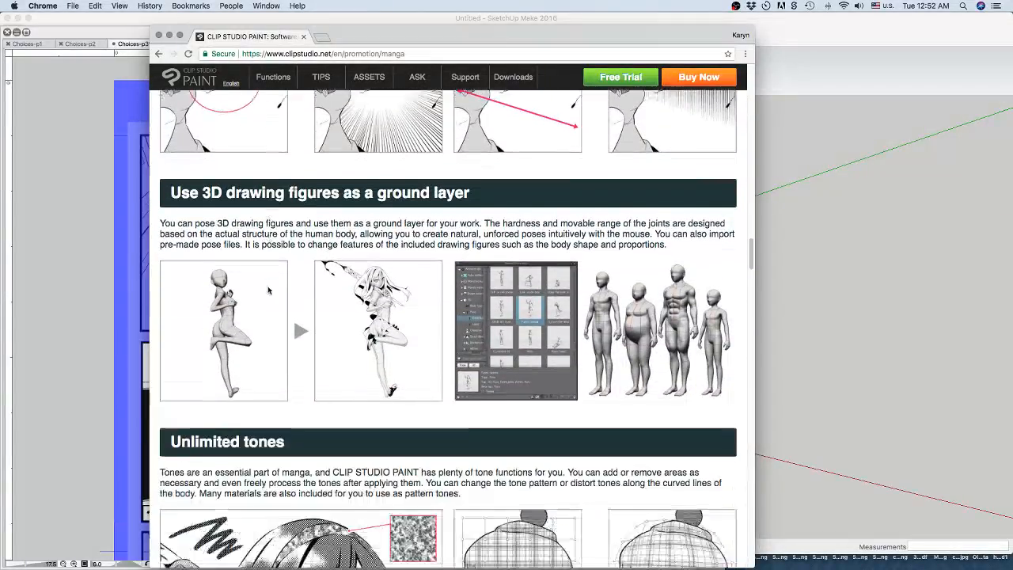
pyautogui.scroll(-13, 268, 291)
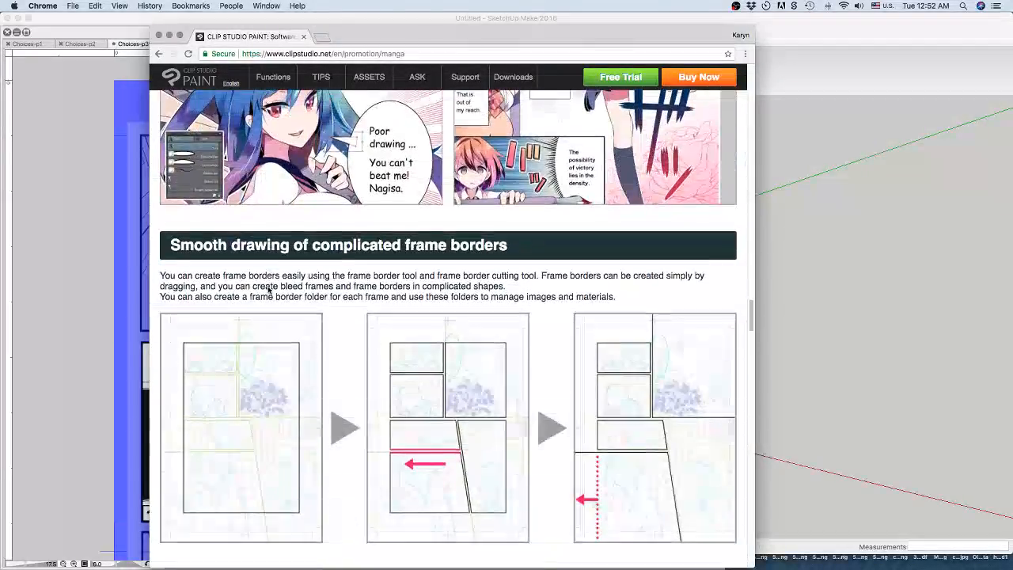
pyautogui.scroll(-8, 268, 291)
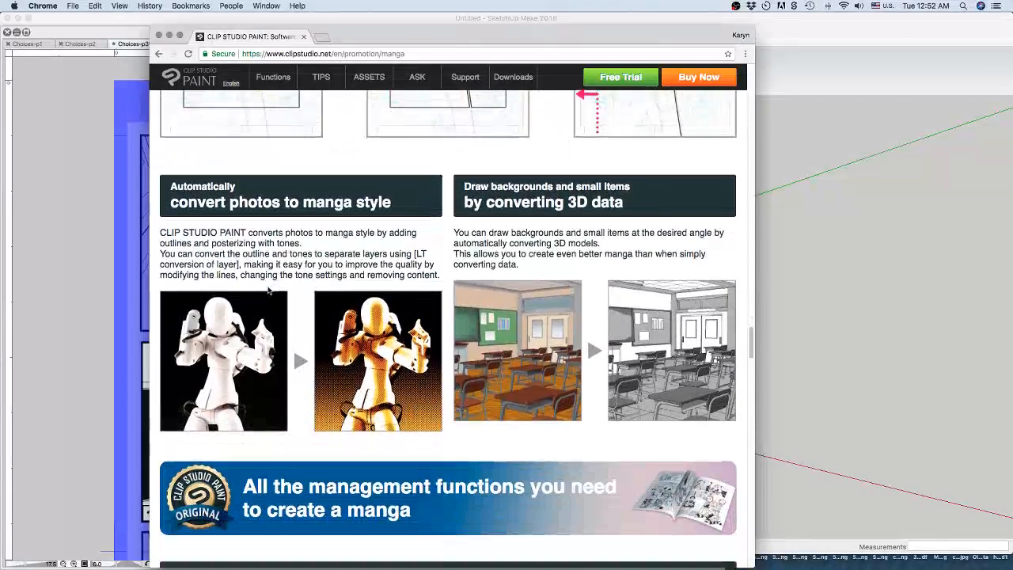
pyautogui.scroll(-4, 267, 290)
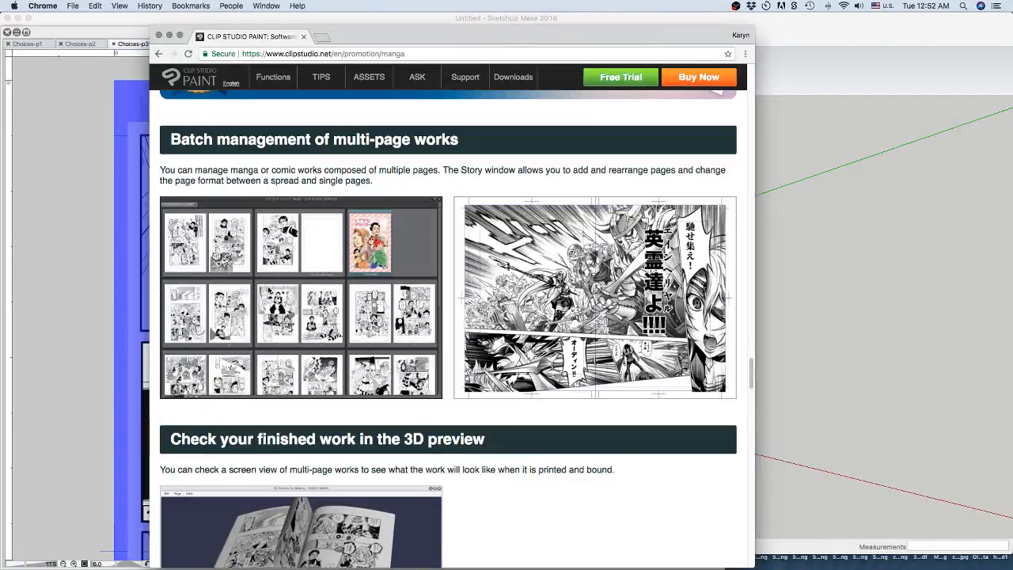
pyautogui.scroll(-5, 268, 291)
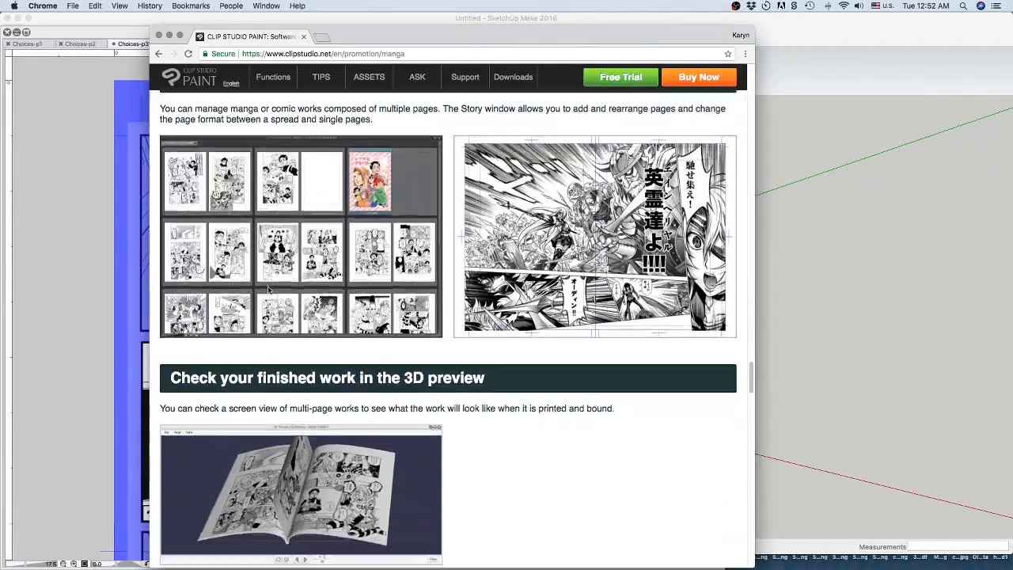
pyautogui.scroll(-1, 267, 290)
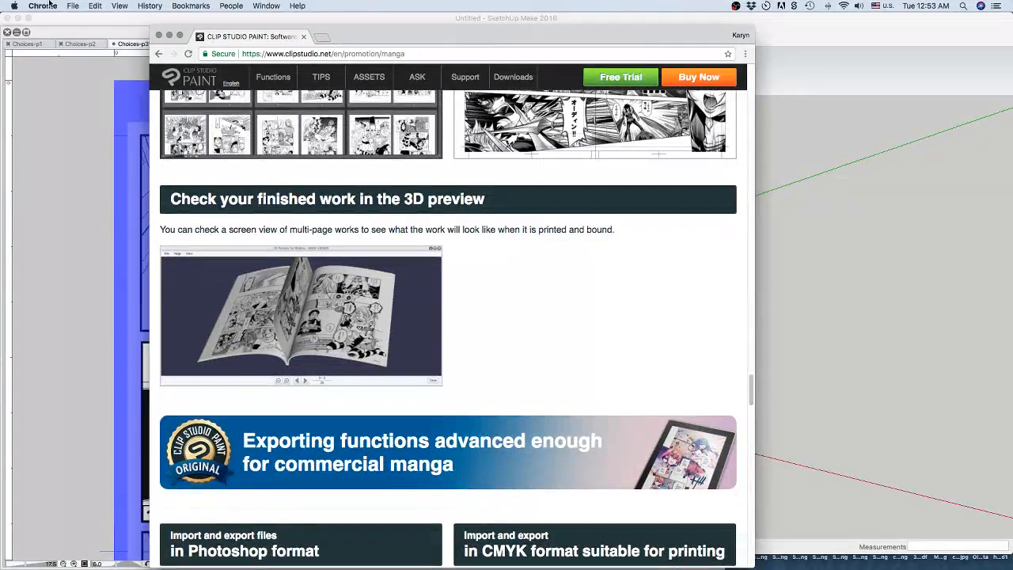
# Close the browser window and switch back to the Choices-p3 page in Clip Studio Paint.
pyautogui.click(158, 36)
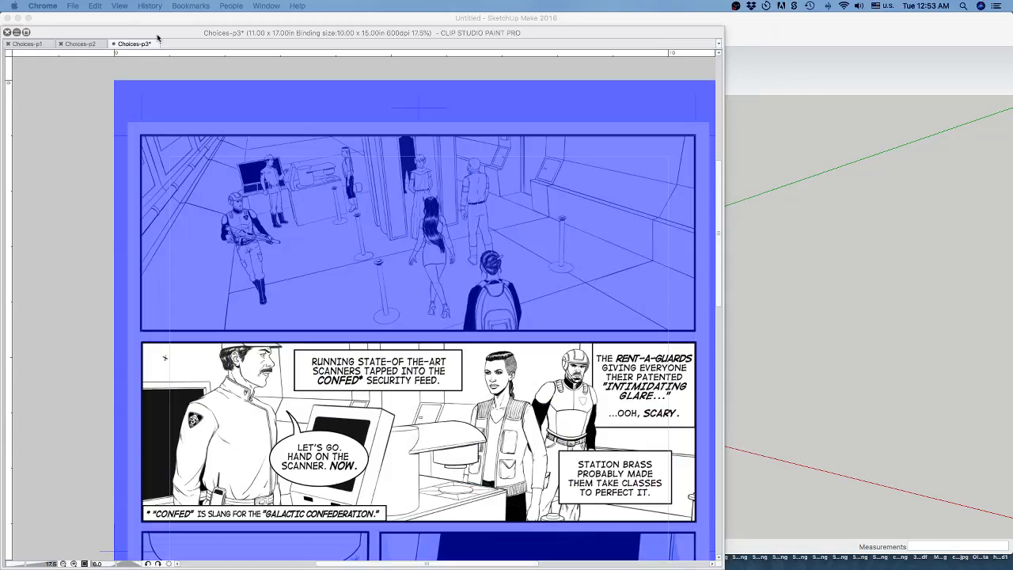
pyautogui.click(213, 57)
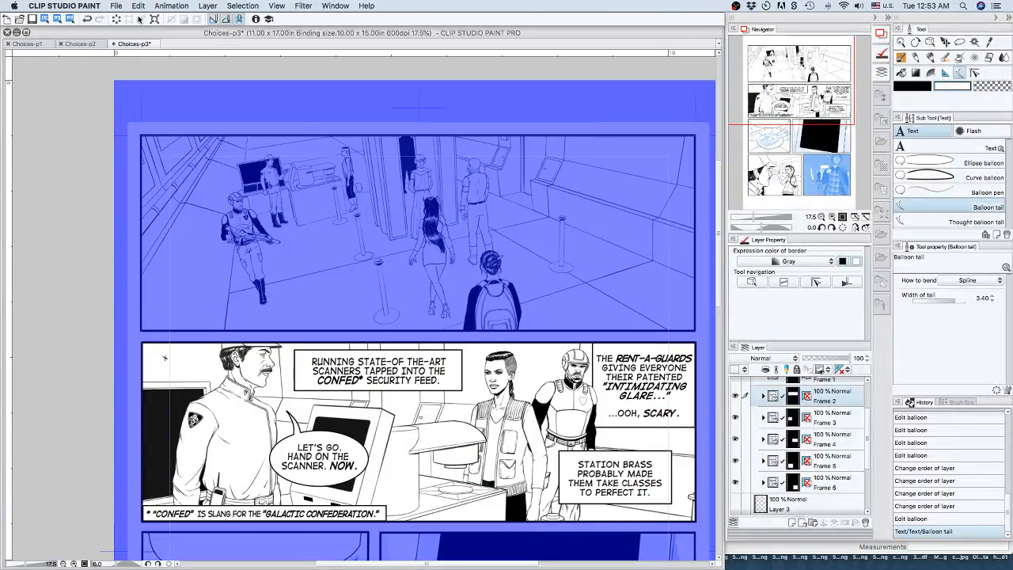
# Examine the animation commands, including cel specification, playback settings, timeline, onion skin and light table options.
pyautogui.click(172, 6)
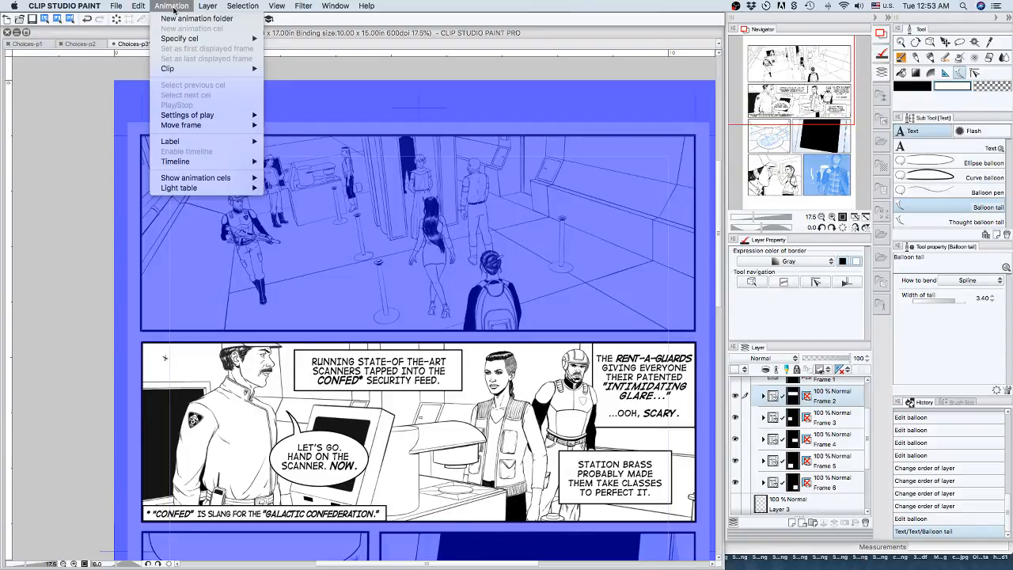
pyautogui.moveTo(176, 40)
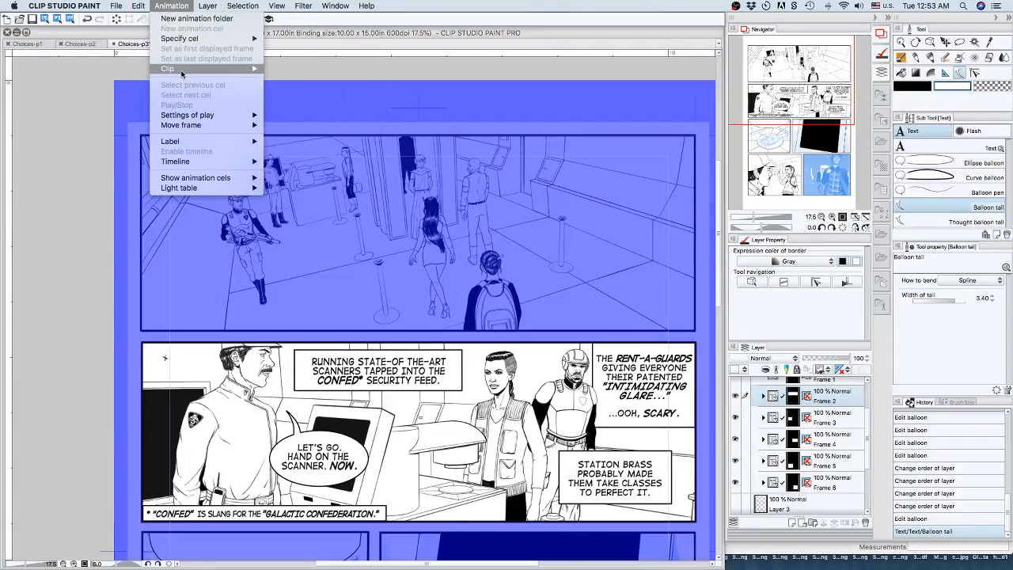
pyautogui.moveTo(181, 70)
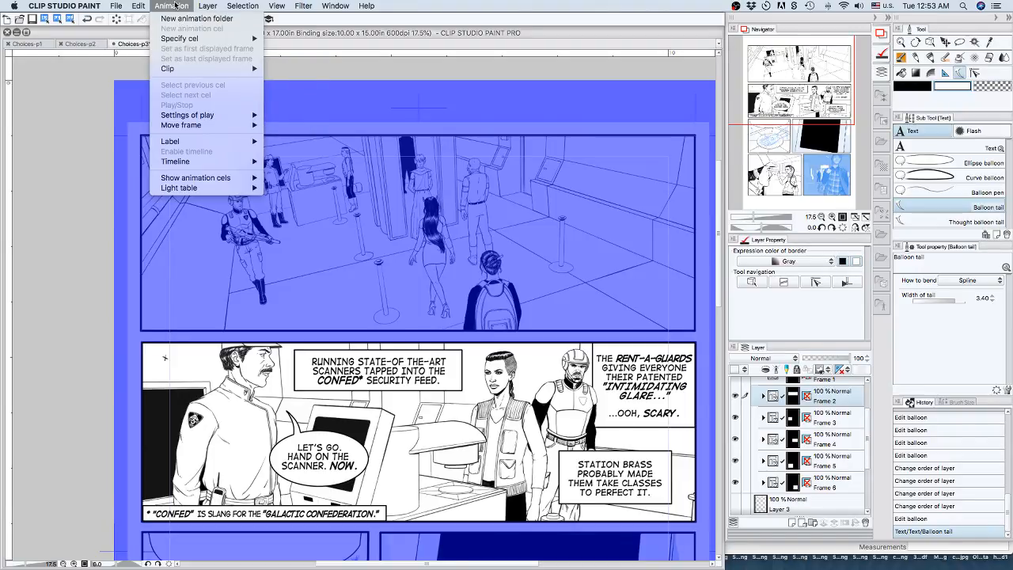
pyautogui.moveTo(180, 39)
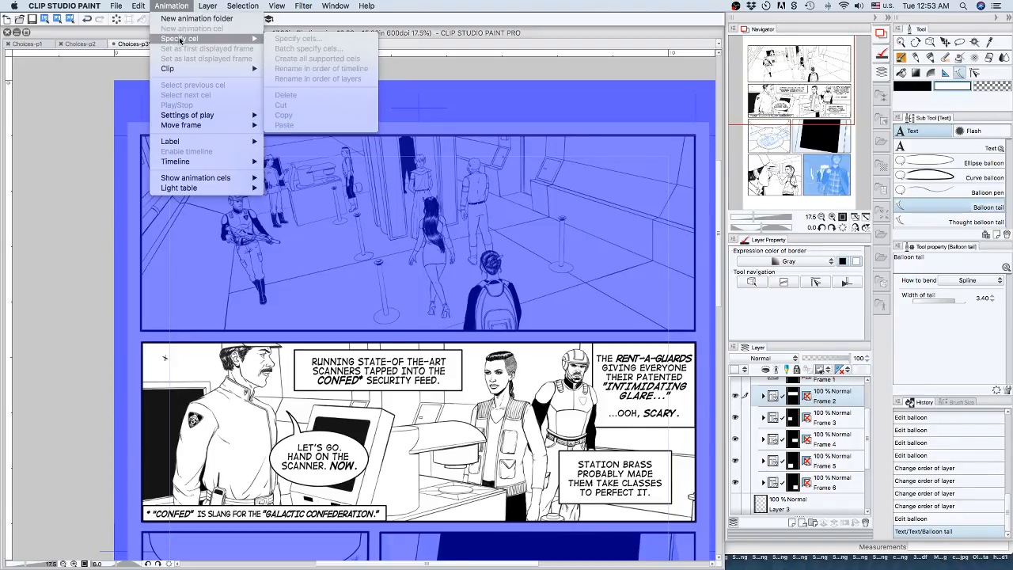
pyautogui.moveTo(181, 70)
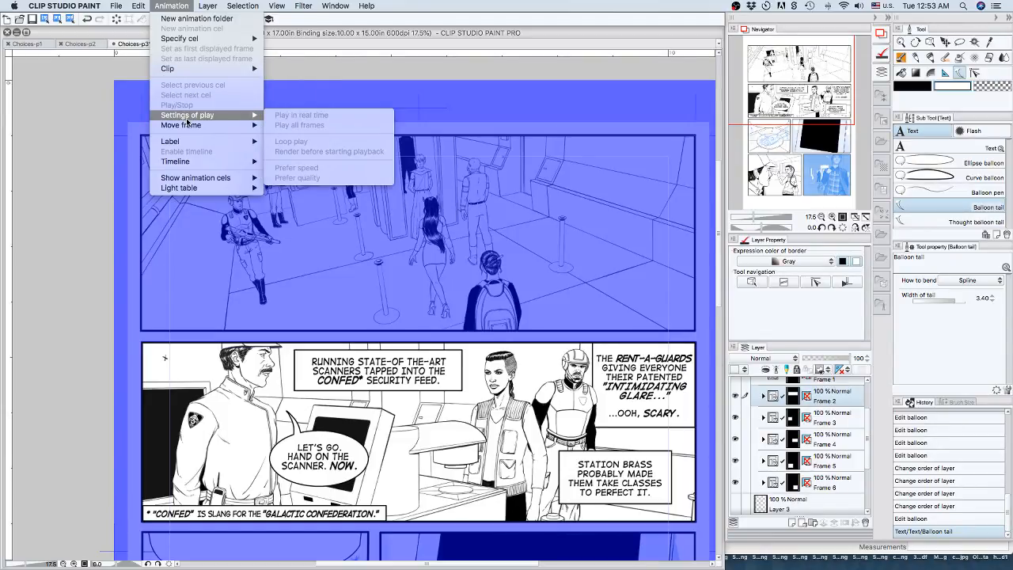
pyautogui.moveTo(186, 127)
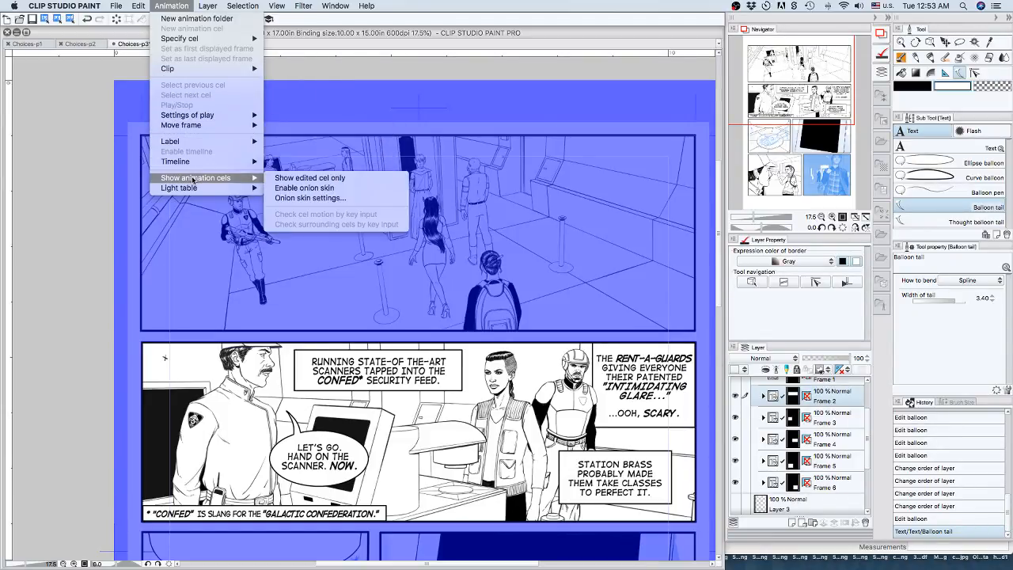
pyautogui.moveTo(190, 165)
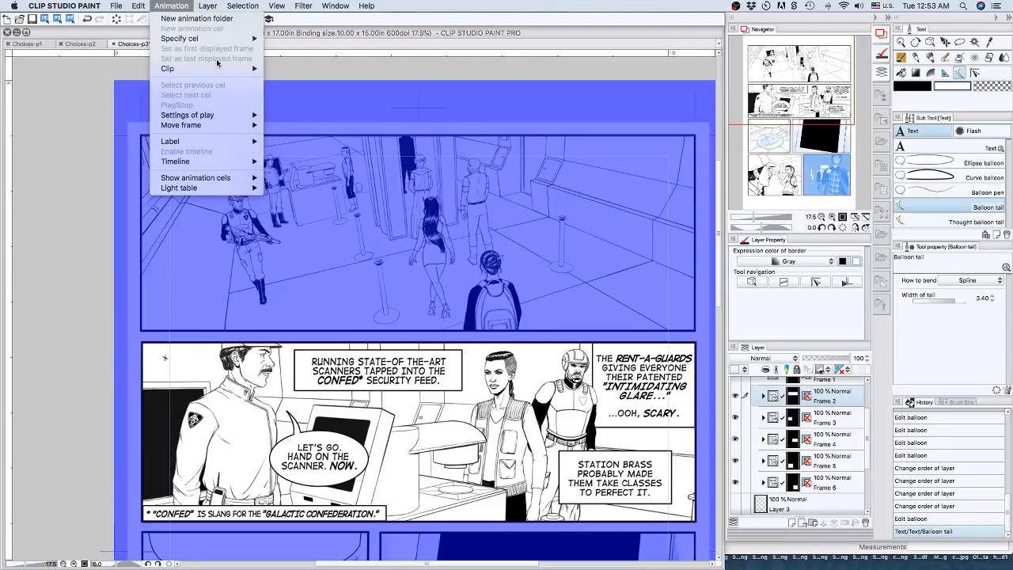
pyautogui.click(617, 26)
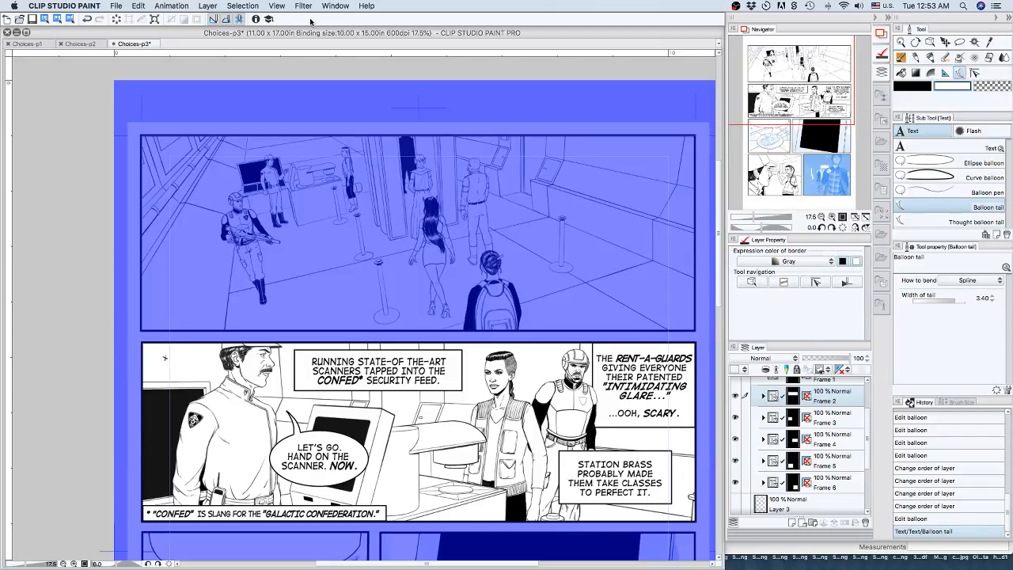
# Examine the file types offered for saving Choices-p3 under another format, and leave without saving.
pyautogui.click(275, 6)
pyautogui.click(119, 5)
pyautogui.click(120, 6)
pyautogui.moveTo(150, 133)
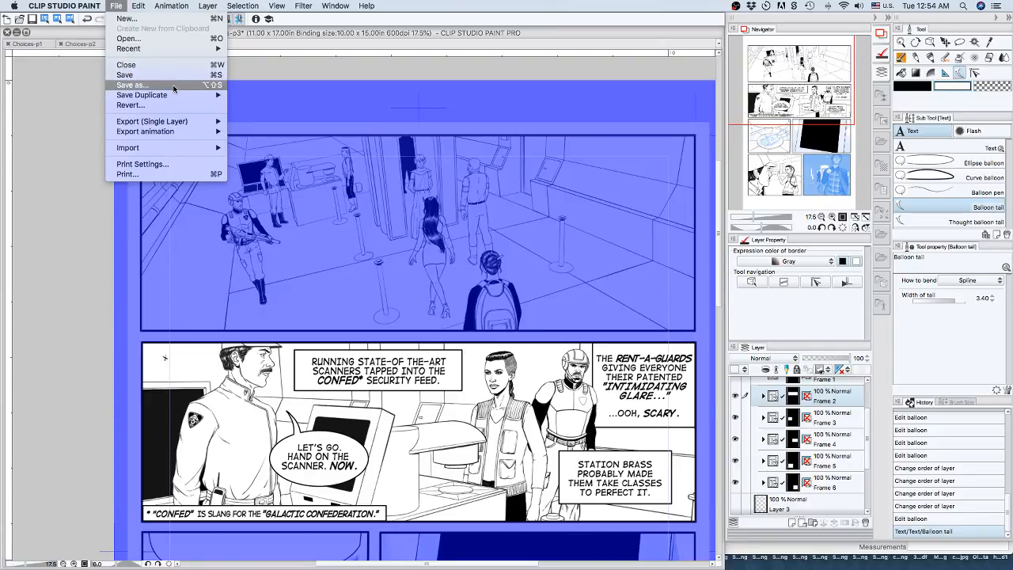
pyautogui.click(174, 84)
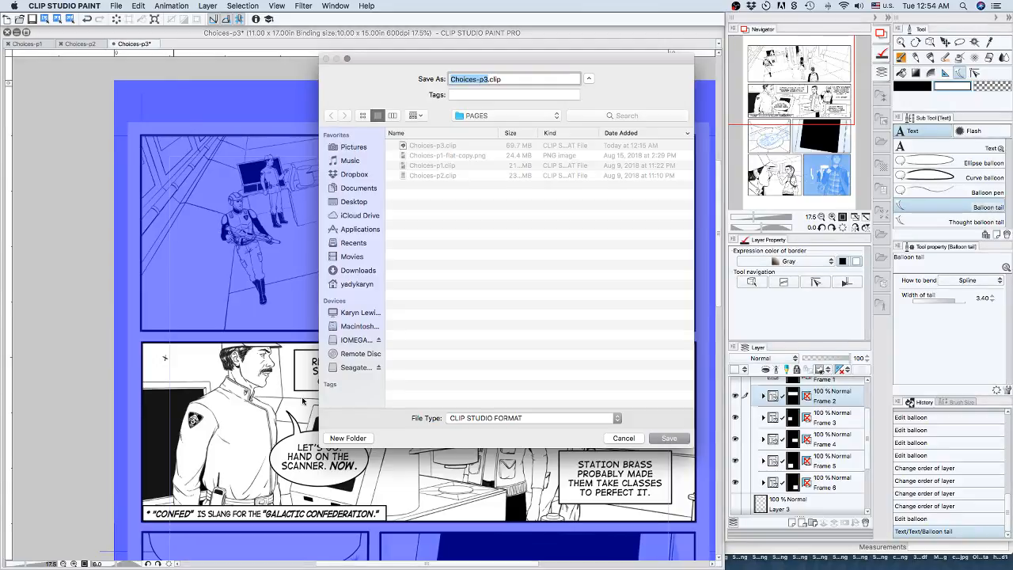
pyautogui.click(502, 418)
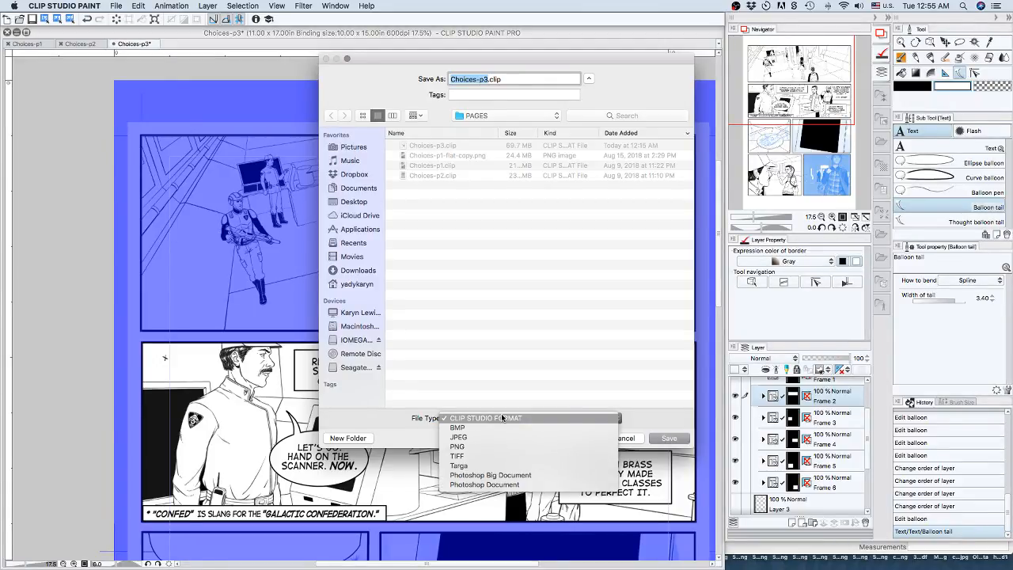
pyautogui.click(632, 444)
pyautogui.click(624, 438)
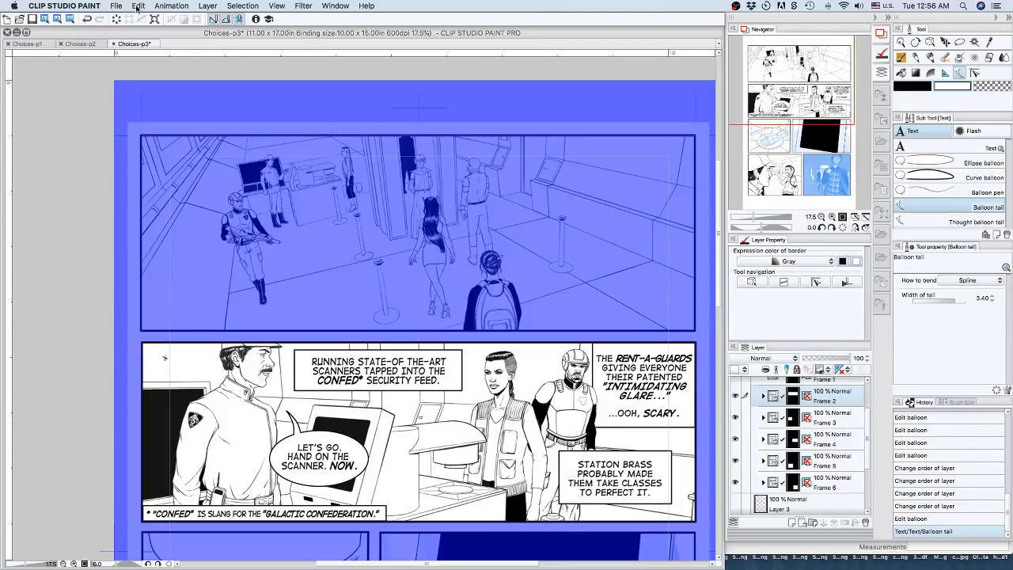
# Show the grid over the Choices-p3 page.
pyautogui.click(204, 6)
pyautogui.moveTo(243, 5)
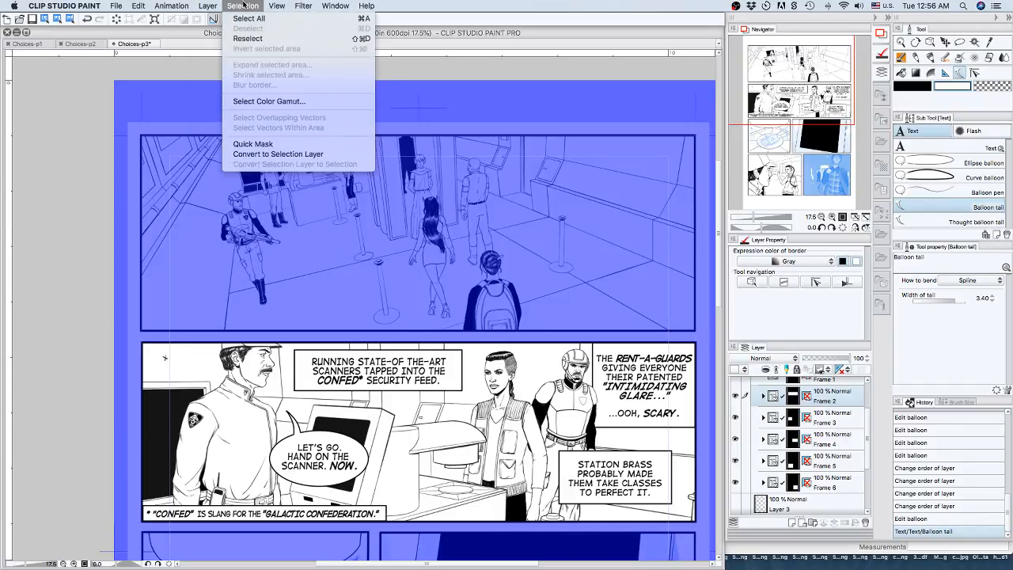
pyautogui.moveTo(276, 5)
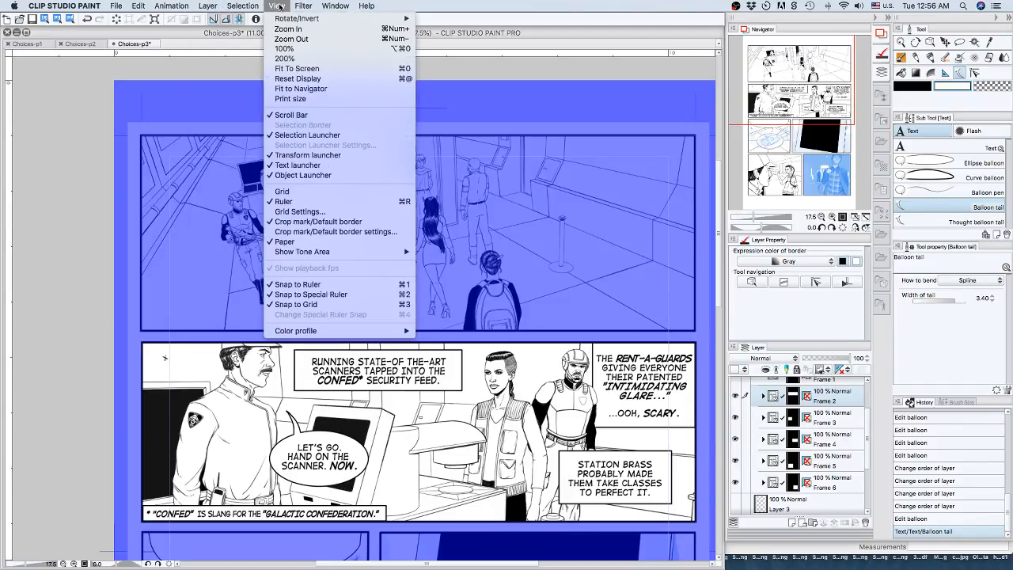
pyautogui.click(294, 194)
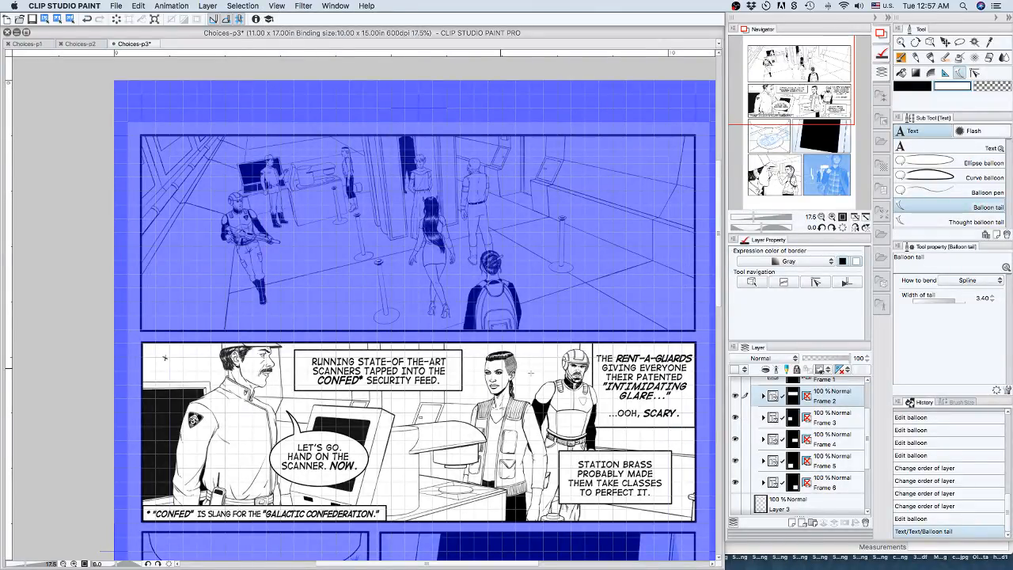
# Hide the grid over the Choices-p3 page and look through the list of available palettes.
pyautogui.click(279, 7)
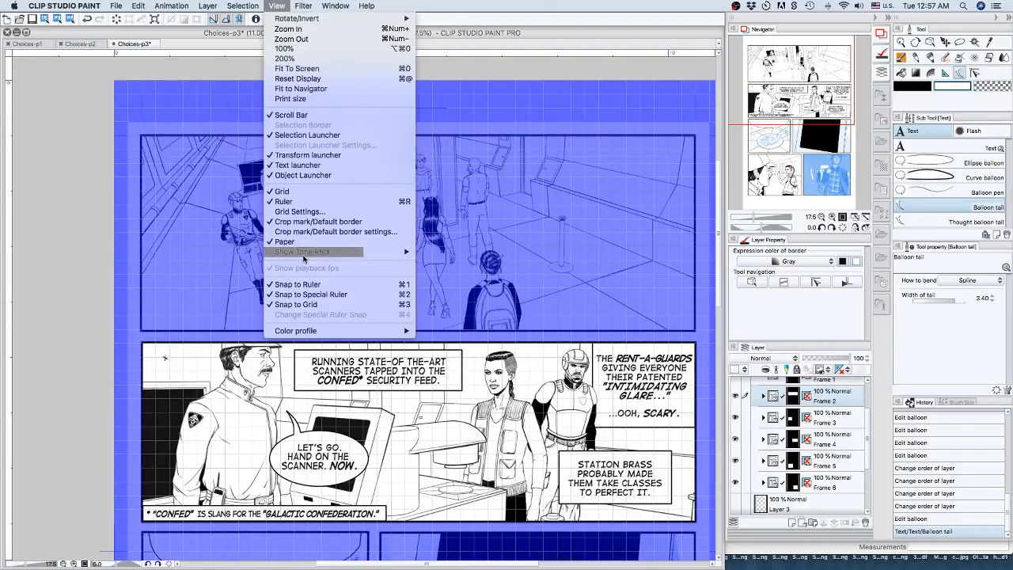
pyautogui.click(290, 194)
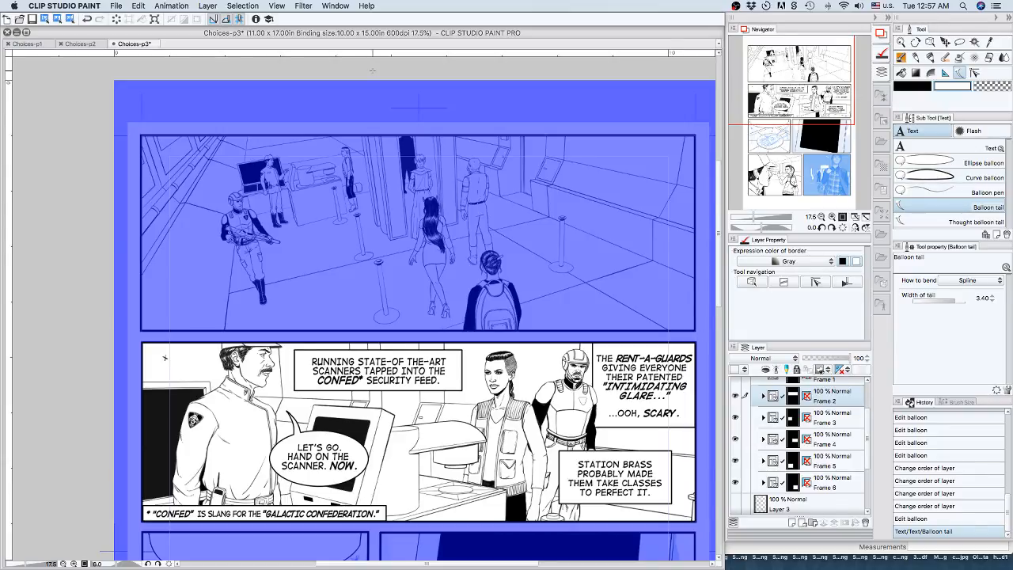
pyautogui.click(332, 6)
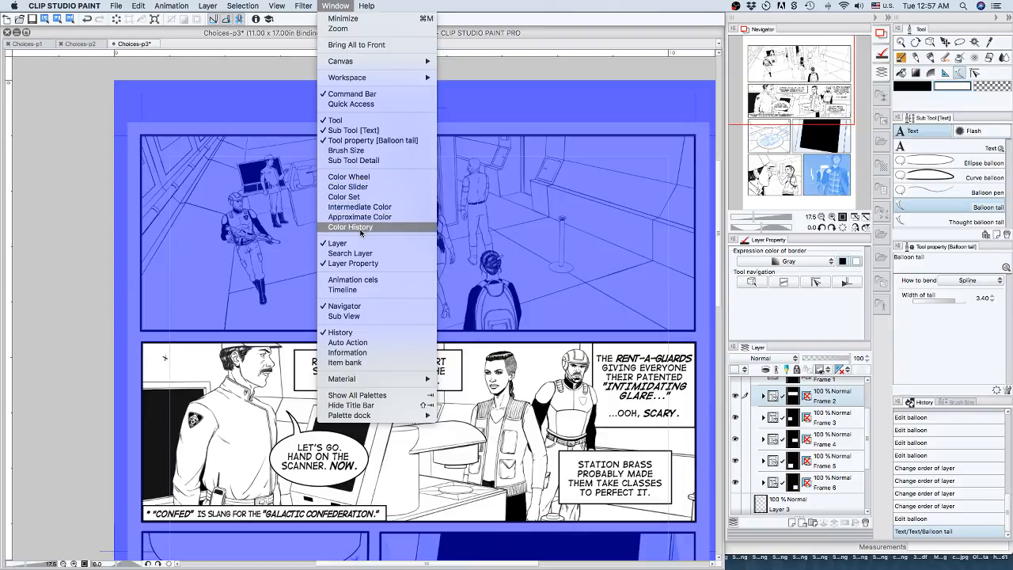
pyautogui.click(343, 196)
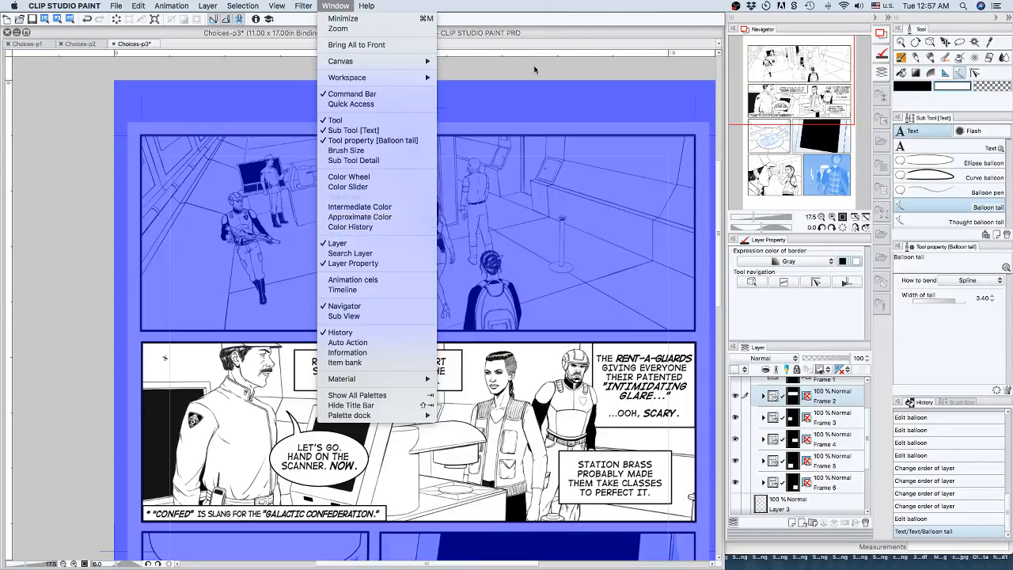
# Change the expression color of Frame 2's border to Monochrome.
pyautogui.click(777, 264)
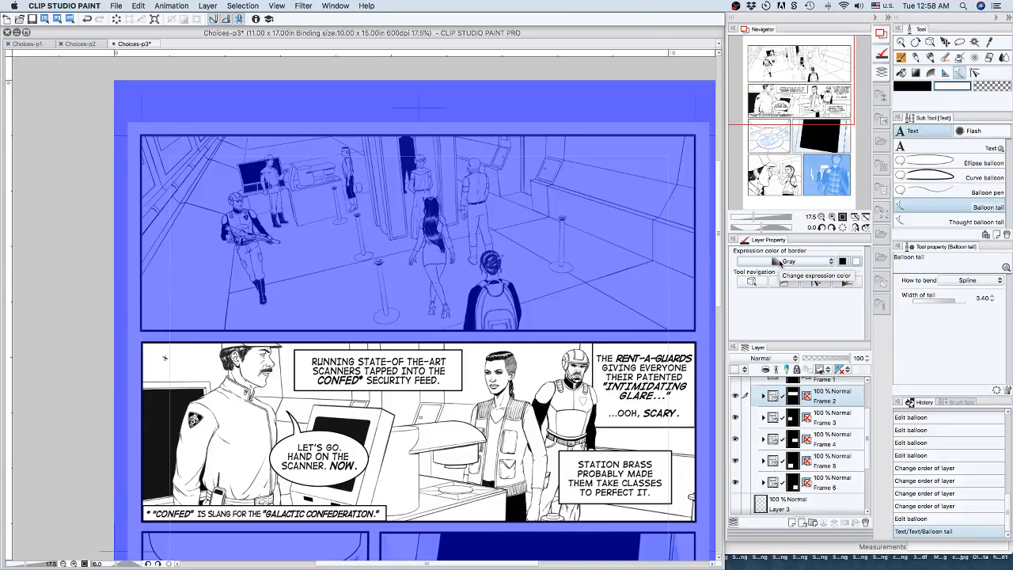
pyautogui.click(779, 262)
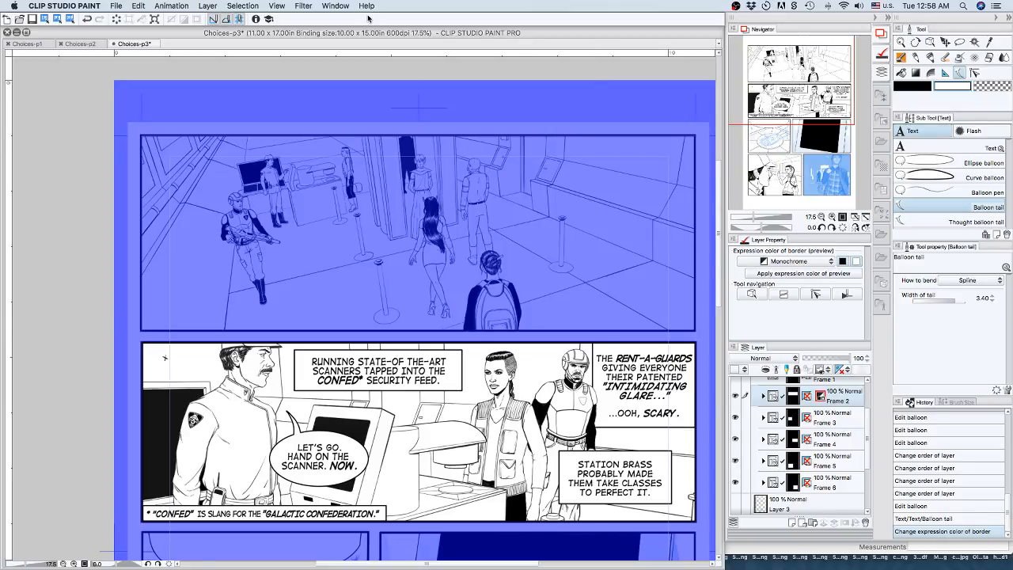
pyautogui.click(276, 7)
pyautogui.click(276, 8)
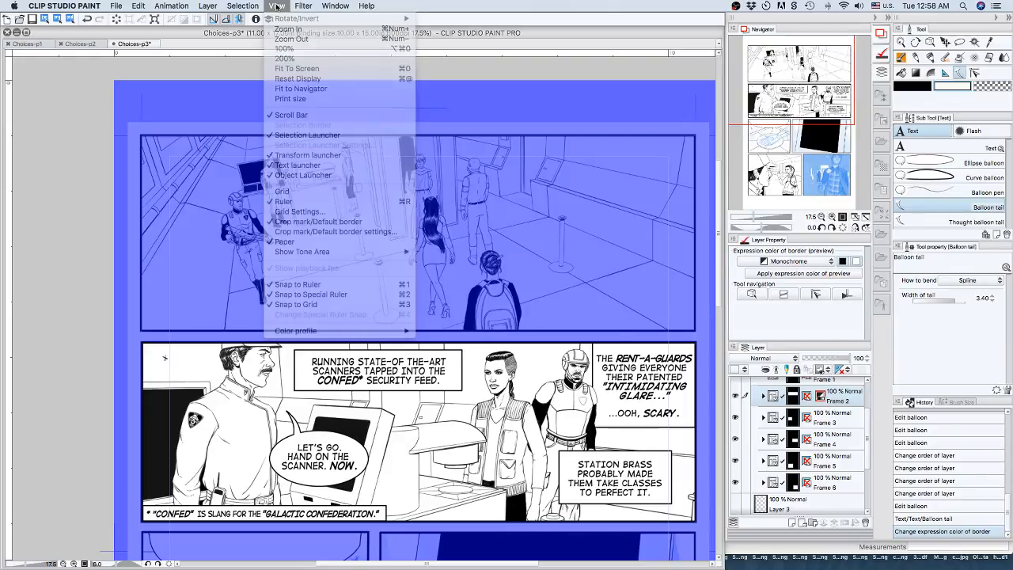
pyautogui.click(887, 18)
pyautogui.click(888, 18)
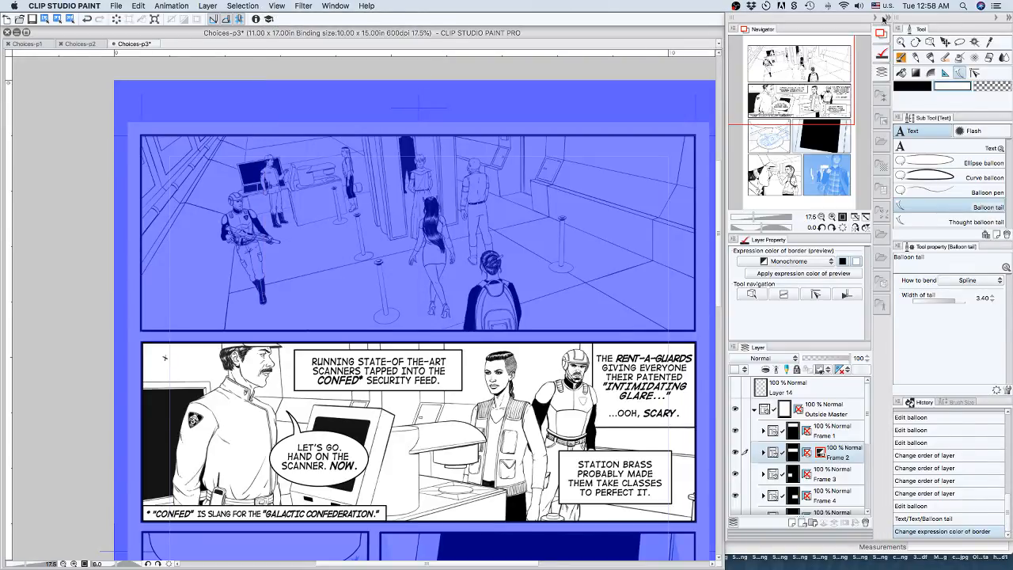
# Open the 3D materials, widen their display, and place the male 3D drawing figure (Ver.2) on the Choices-p3 page.
pyautogui.click(333, 6)
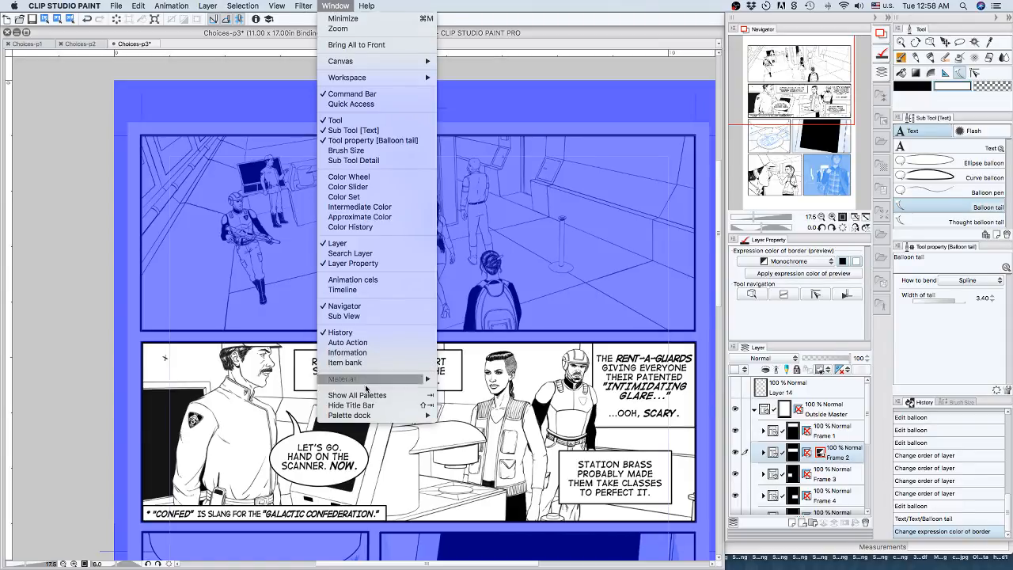
pyautogui.moveTo(405, 380)
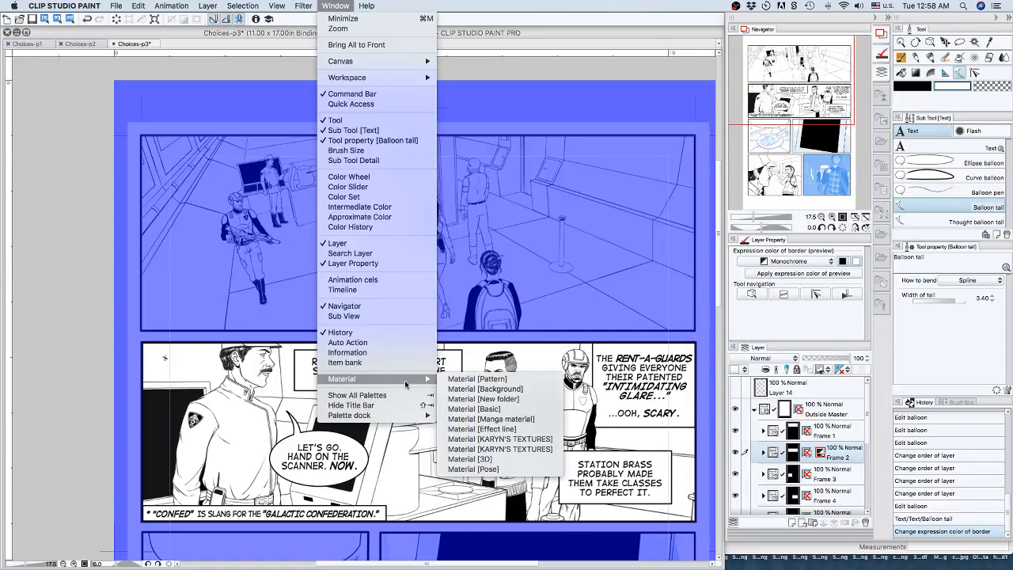
pyautogui.click(471, 461)
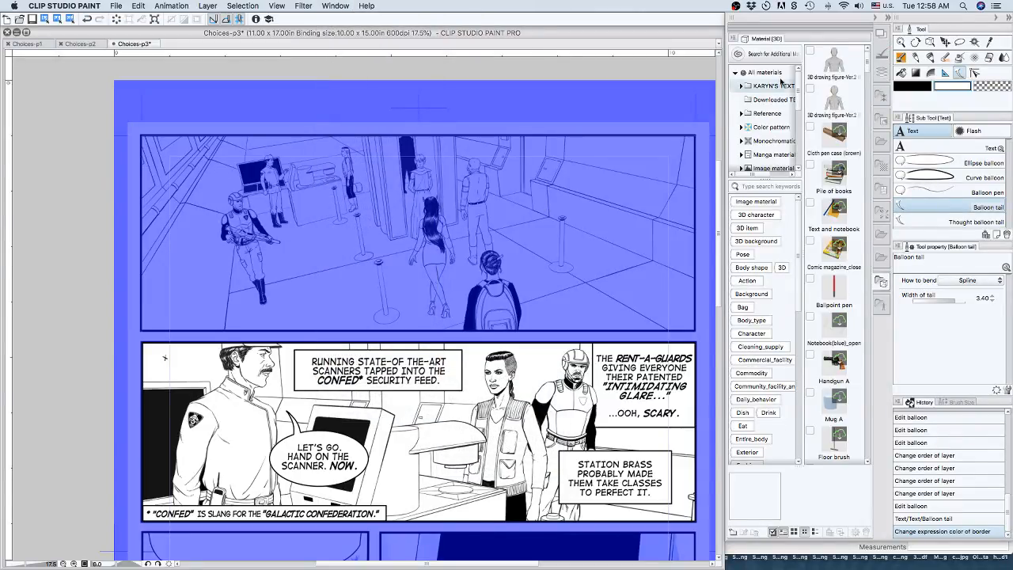
pyautogui.moveTo(727, 234); pyautogui.dragTo(499, 237)
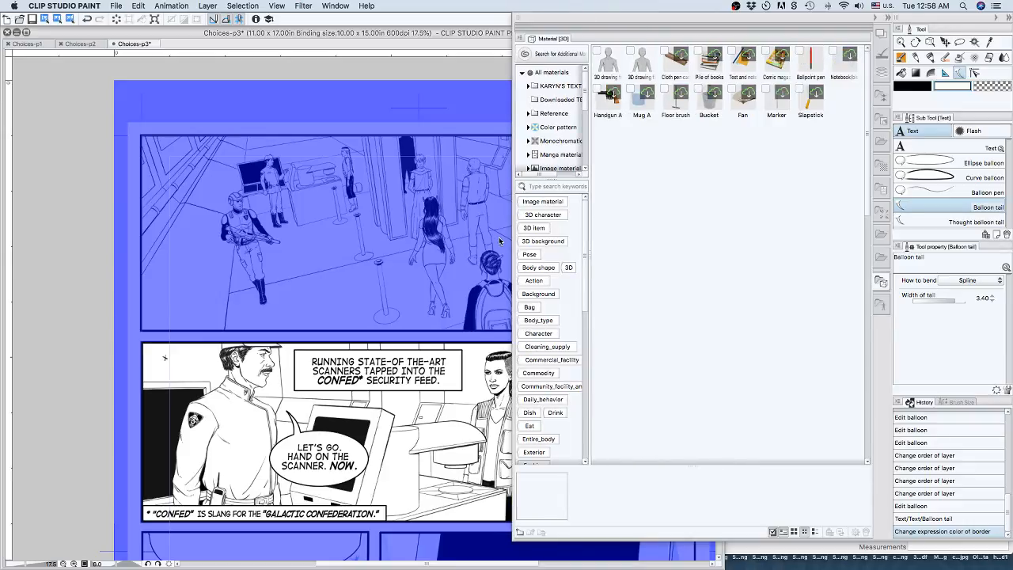
pyautogui.click(613, 63)
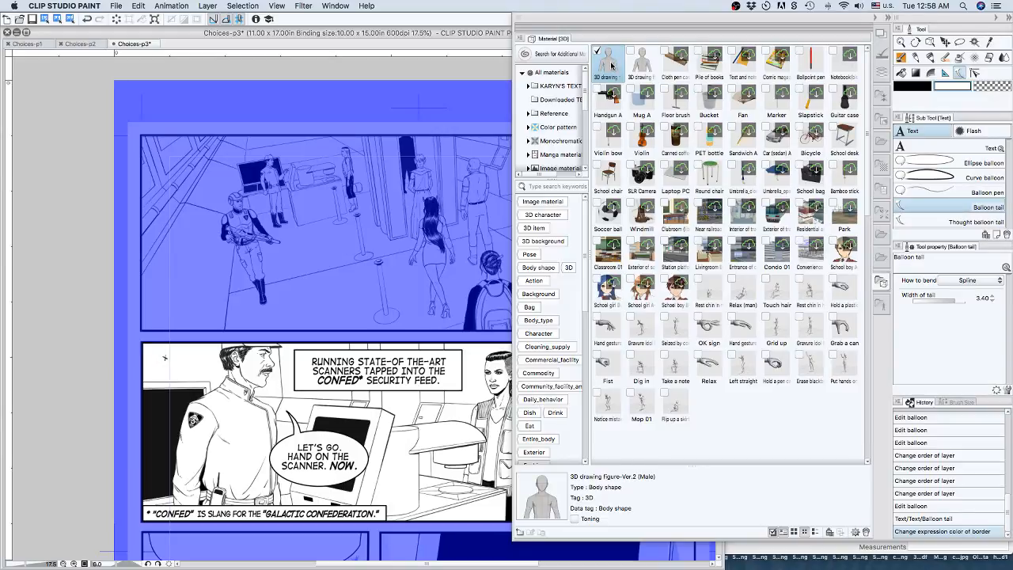
pyautogui.moveTo(304, 260); pyautogui.dragTo(305, 259)
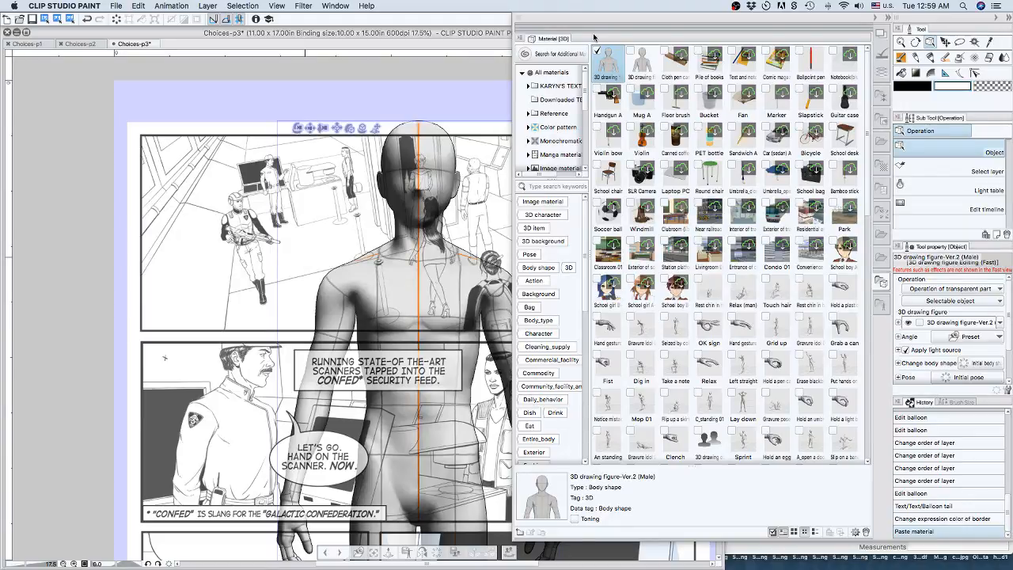
# Collapse the materials palette, tilt the 3D figure's head sideways, and bring it partway back toward upright.
pyautogui.click(875, 17)
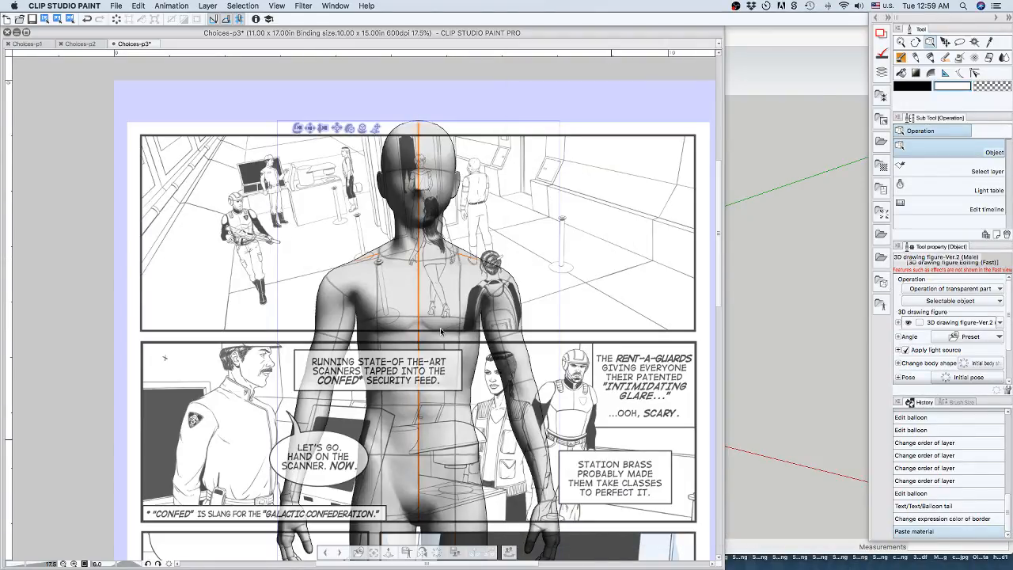
pyautogui.click(440, 197)
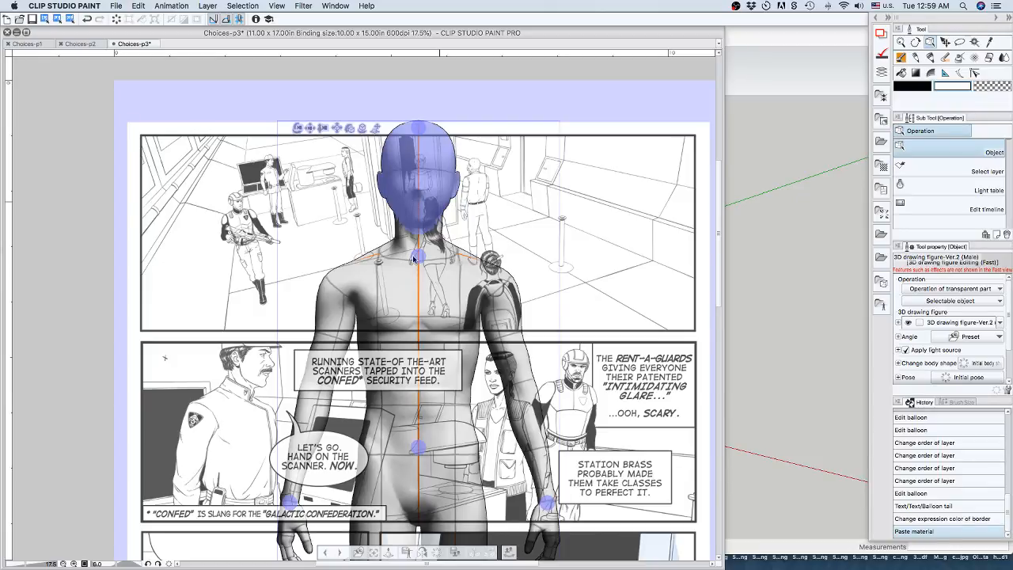
pyautogui.click(426, 185)
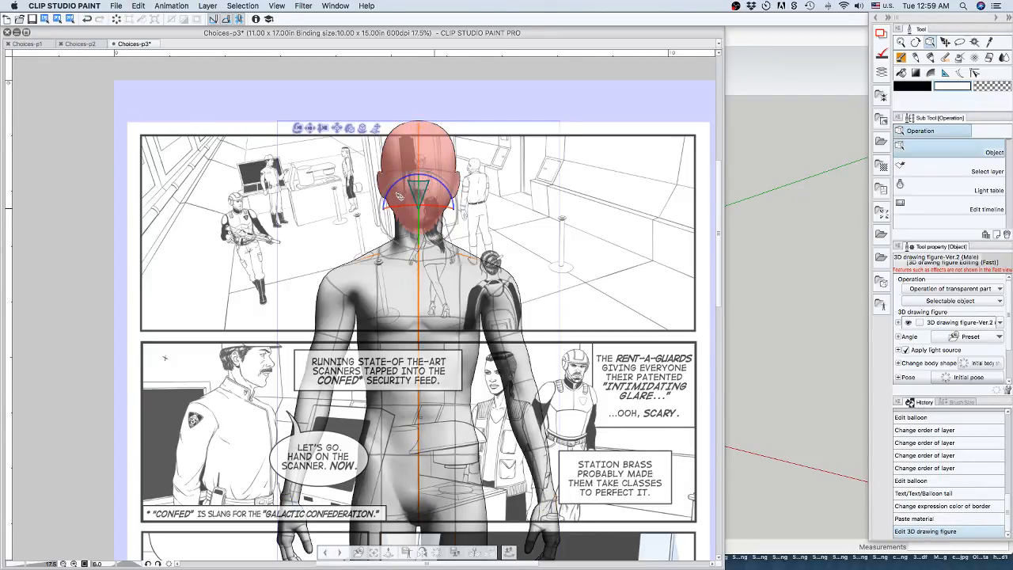
pyautogui.moveTo(400, 196); pyautogui.dragTo(437, 205)
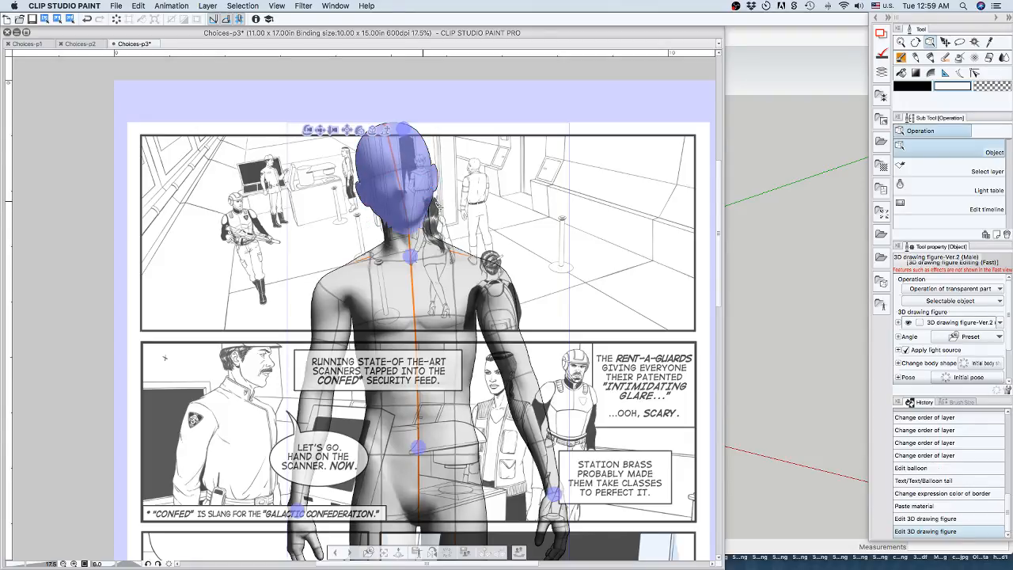
pyautogui.click(451, 226)
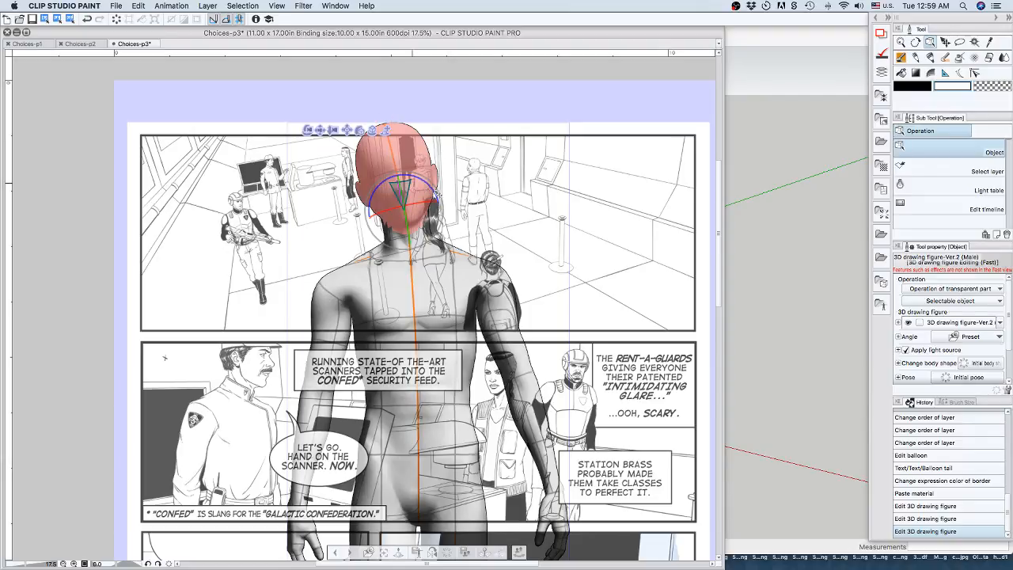
pyautogui.moveTo(435, 194); pyautogui.dragTo(495, 231)
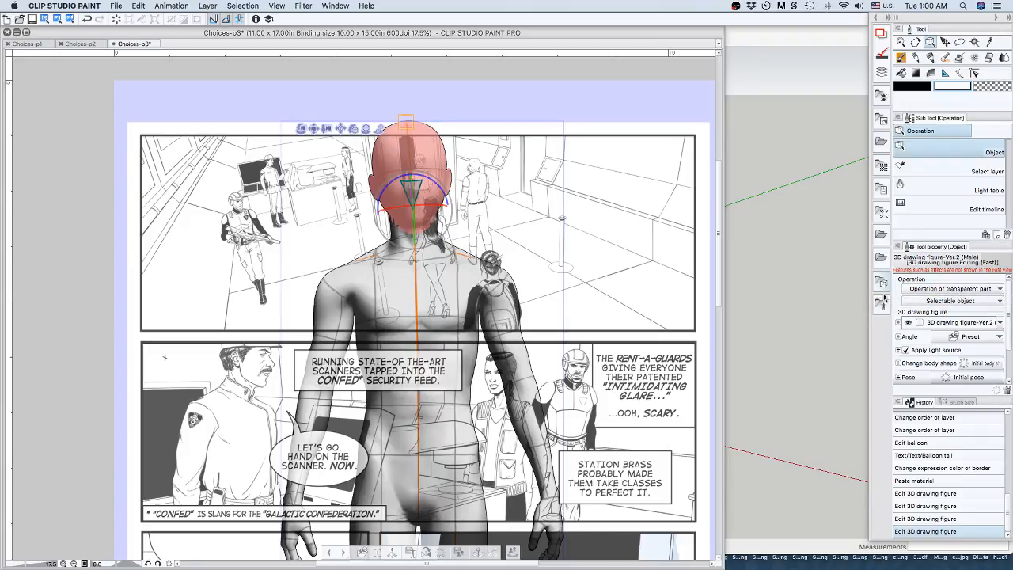
# Examine the pose materials for 3D figures, including the hand gestures and full-body poses, through to the end of the collection.
pyautogui.click(880, 307)
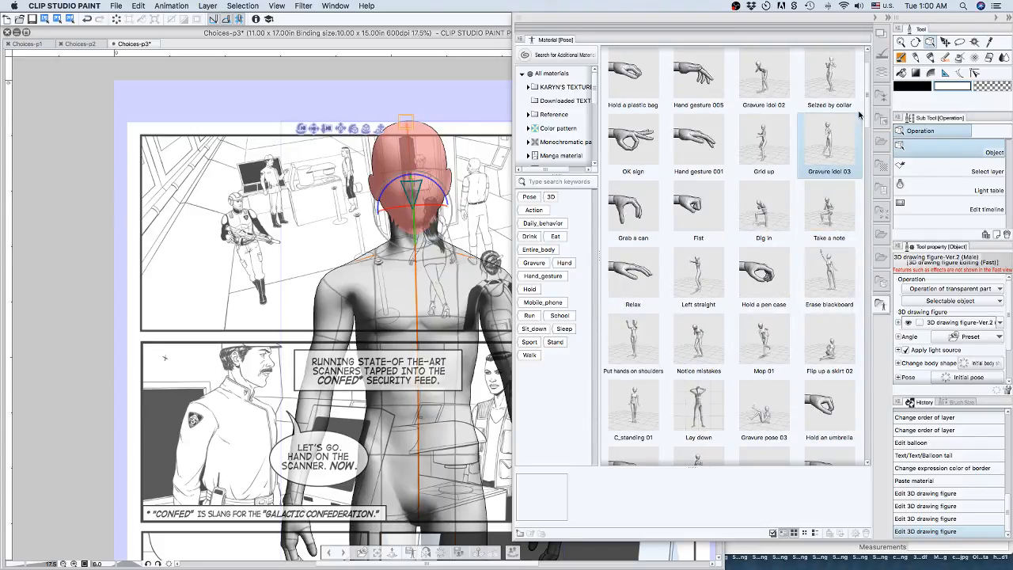
pyautogui.scroll(-3, 868, 117)
pyautogui.moveTo(868, 117); pyautogui.dragTo(876, 427)
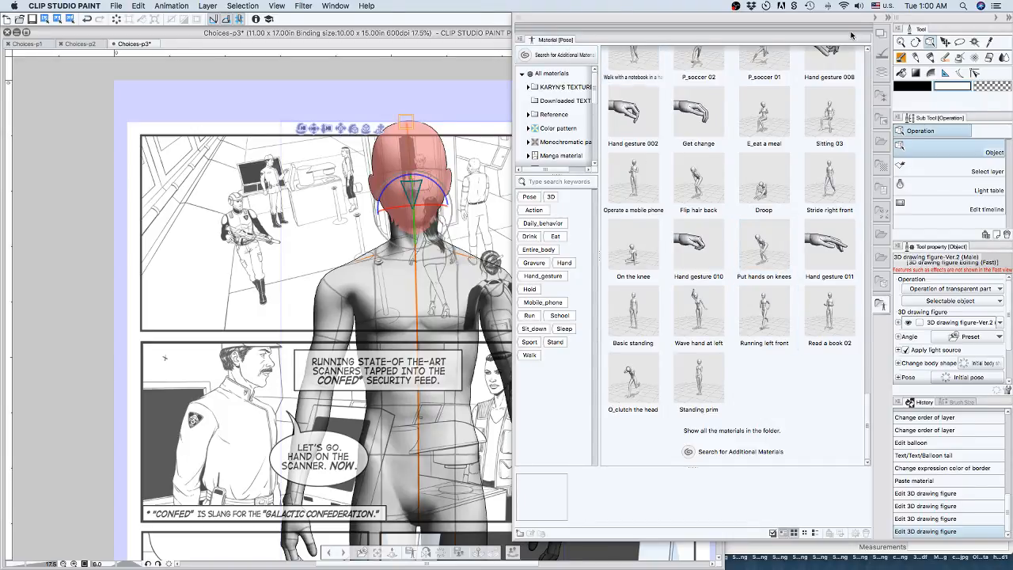
pyautogui.click(889, 17)
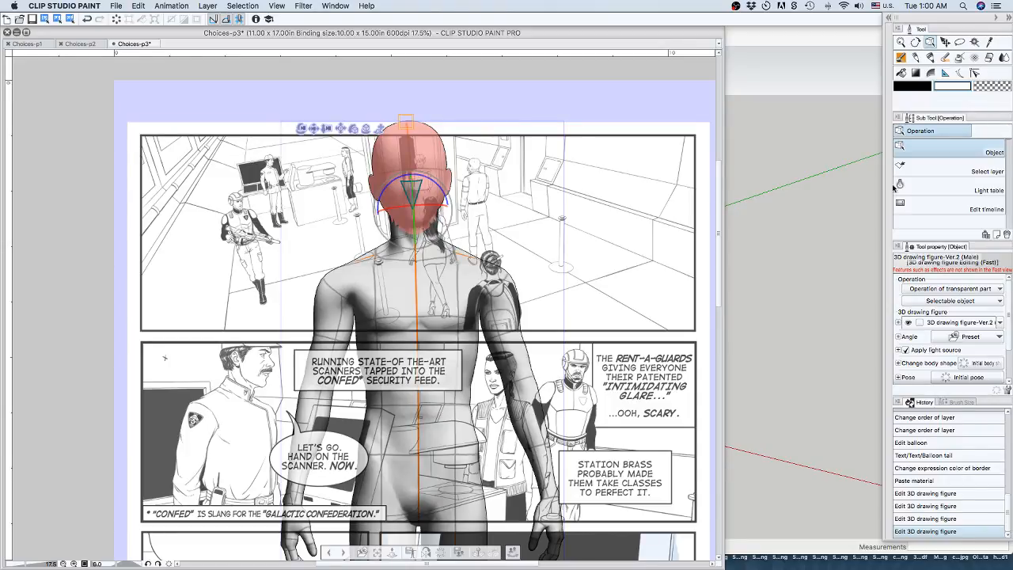
pyautogui.click(889, 16)
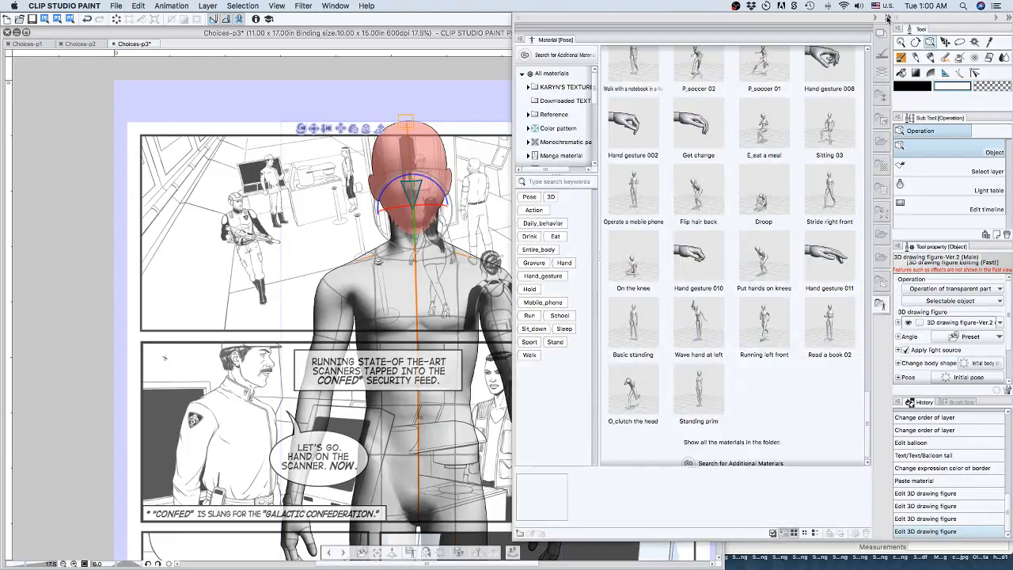
# Return to the layer list, narrow its display, and delete the male 3D drawing figure's layer.
pyautogui.click(883, 75)
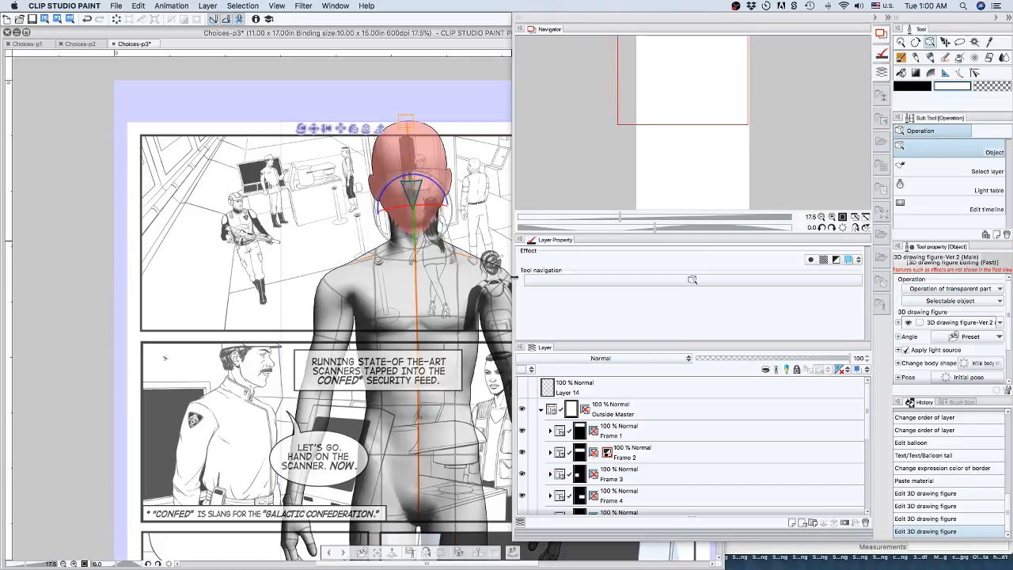
pyautogui.moveTo(515, 279); pyautogui.dragTo(711, 280)
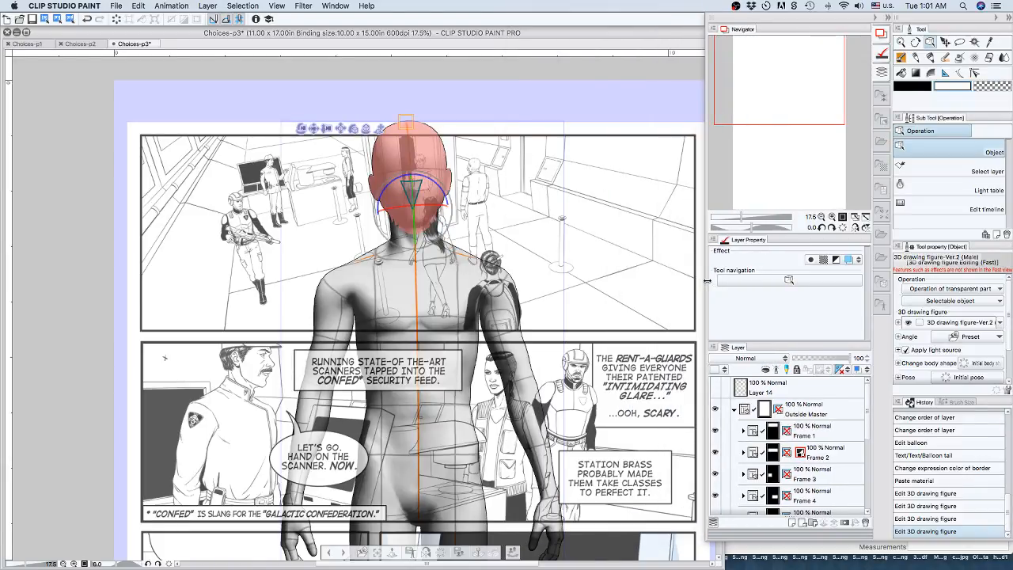
pyautogui.scroll(-5, 780, 423)
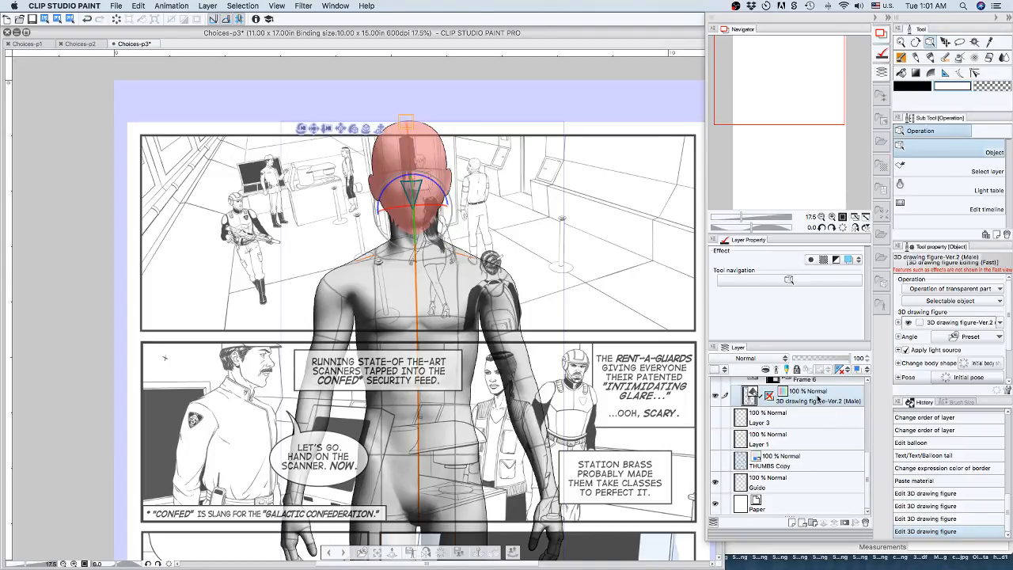
pyautogui.click(866, 523)
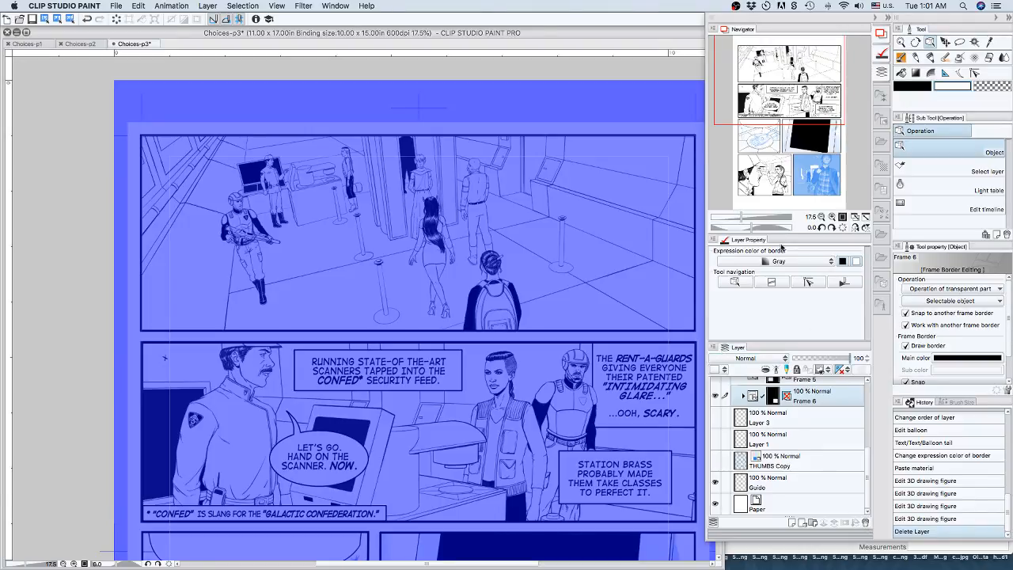
# Select the Frame 2 folder and bring the second comic panel more fully into view.
pyautogui.scroll(5, 803, 447)
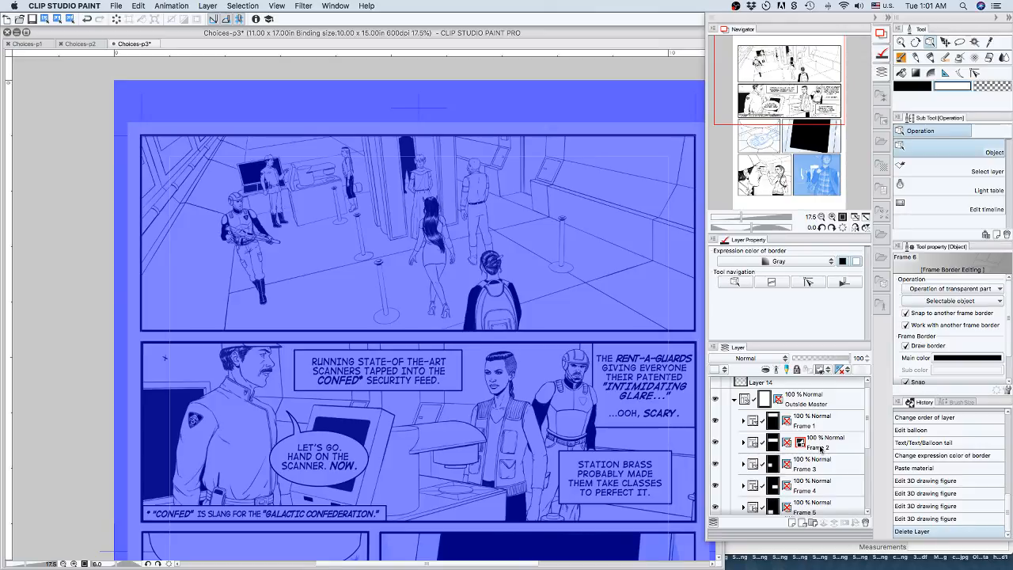
pyautogui.click(820, 448)
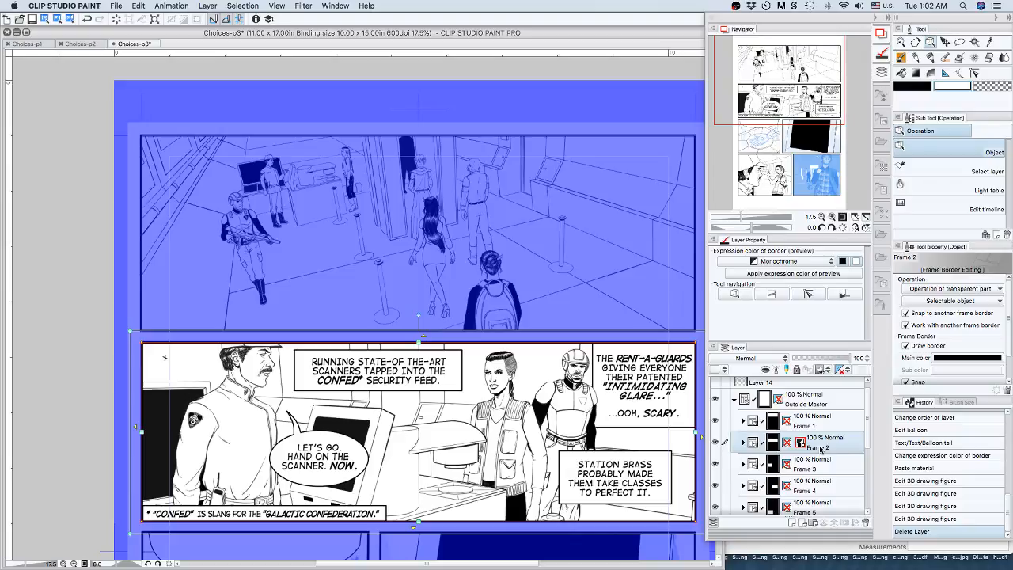
pyautogui.moveTo(815, 93)
pyautogui.mouseDown()
pyautogui.moveTo(828, 107)
pyautogui.moveTo(823, 127)
pyautogui.moveTo(821, 95)
pyautogui.mouseUp()
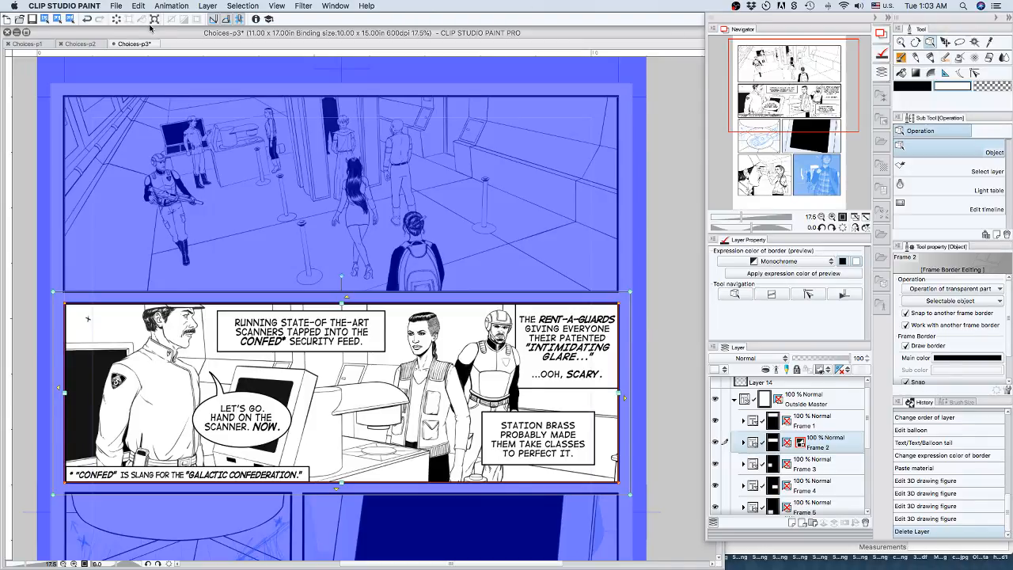
# Switch to the Choices-p1 page and add the text "TRANSPORT VESSEL ICARUS REQUESTING PERMISSION TO DOCK" just above the small ship.
pyautogui.click(28, 44)
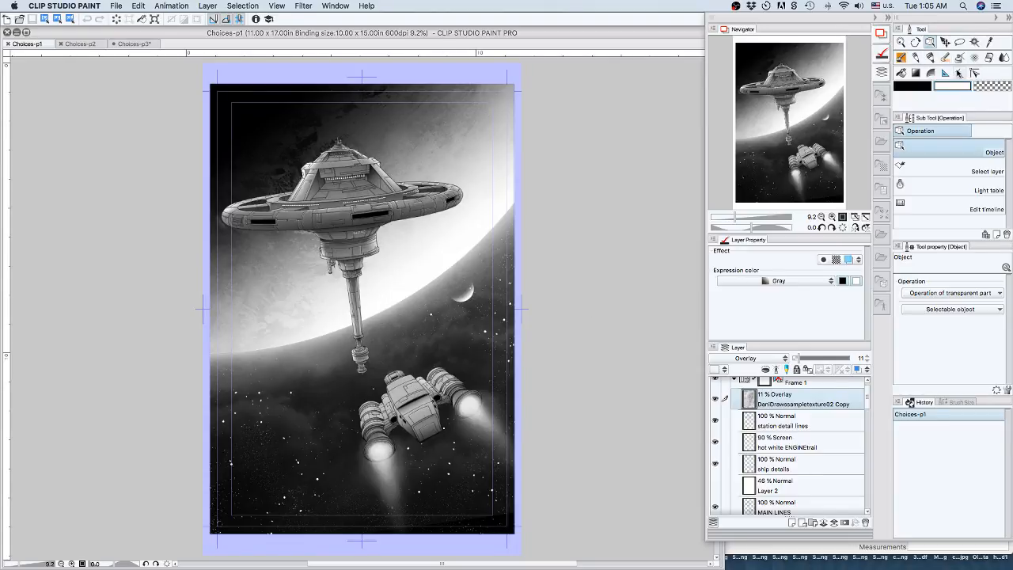
pyautogui.click(959, 73)
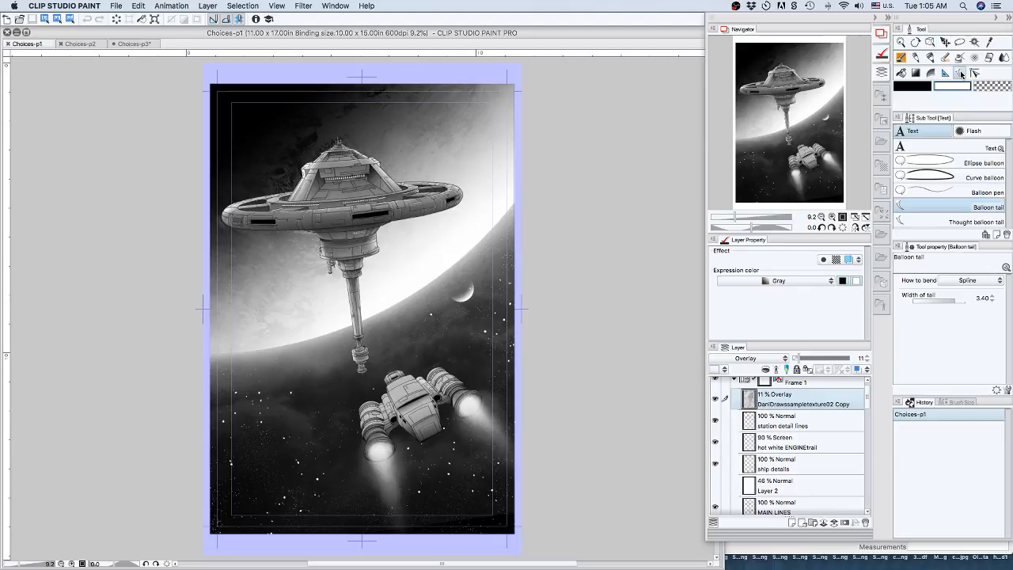
pyautogui.click(906, 149)
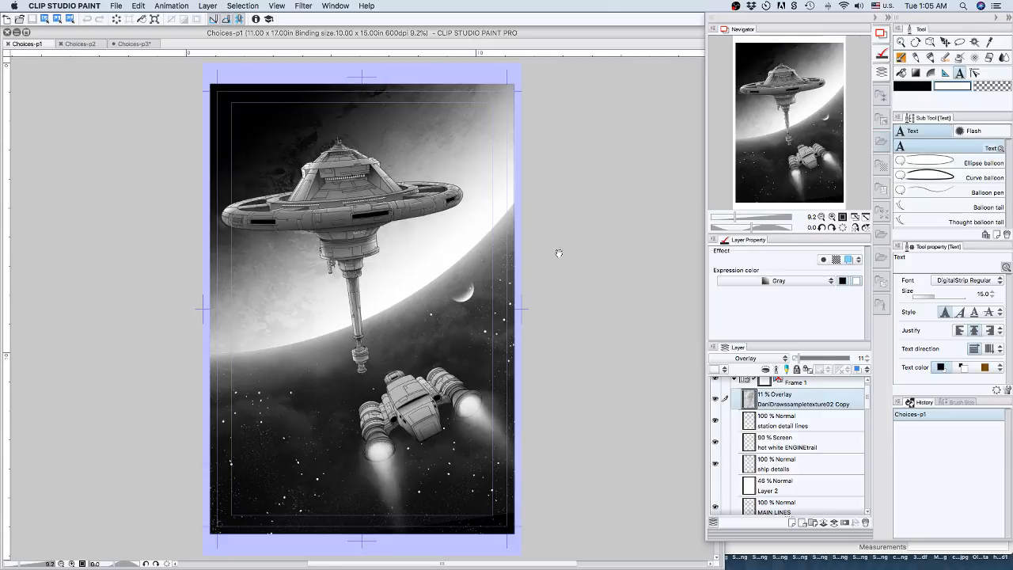
pyautogui.click(398, 339)
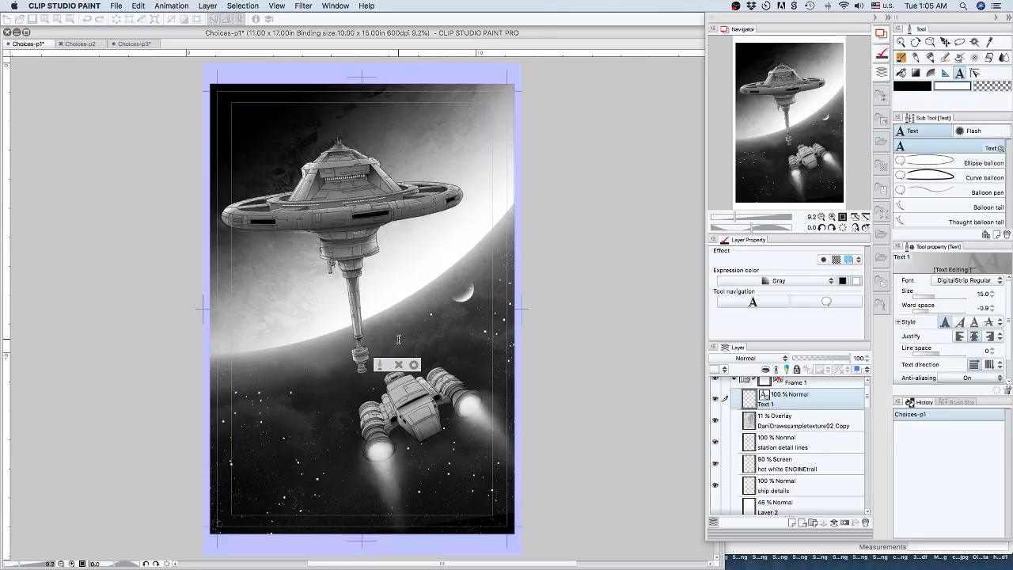
pyautogui.write('thereport ve')
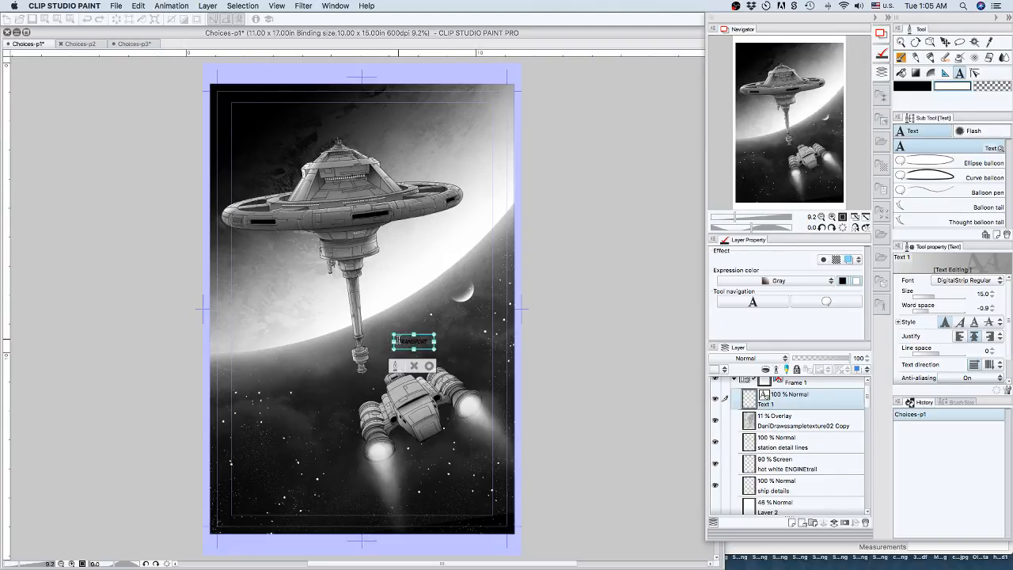
pyautogui.write('ssel')
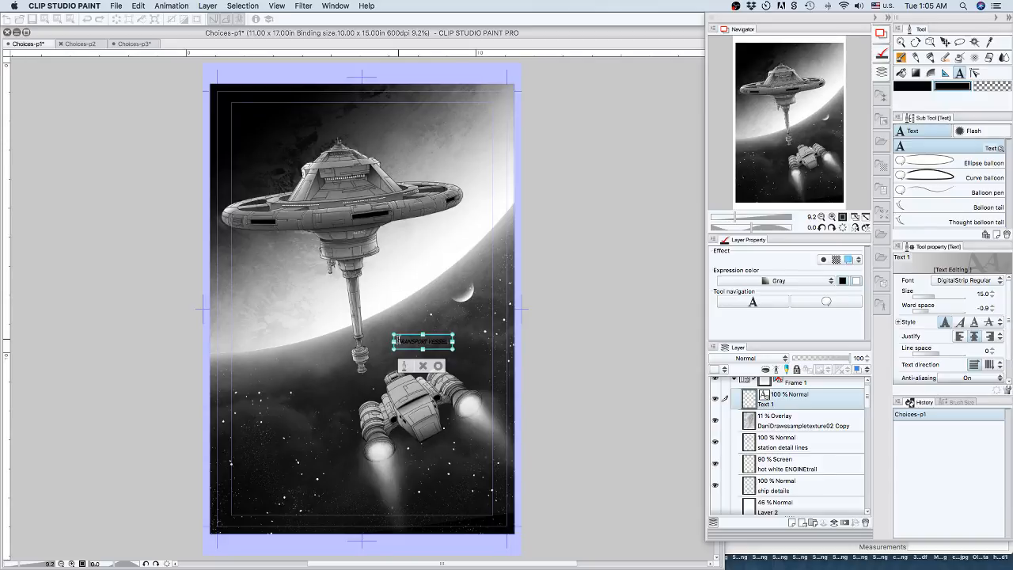
pyautogui.press('Return')
pyautogui.write('elan')
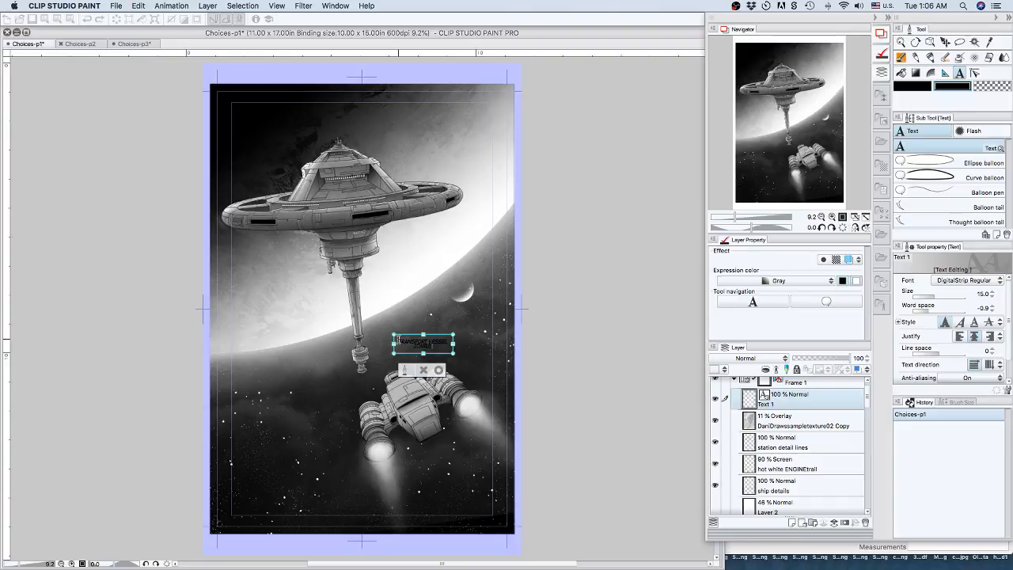
pyautogui.write('REQ')
pyautogui.click(440, 371)
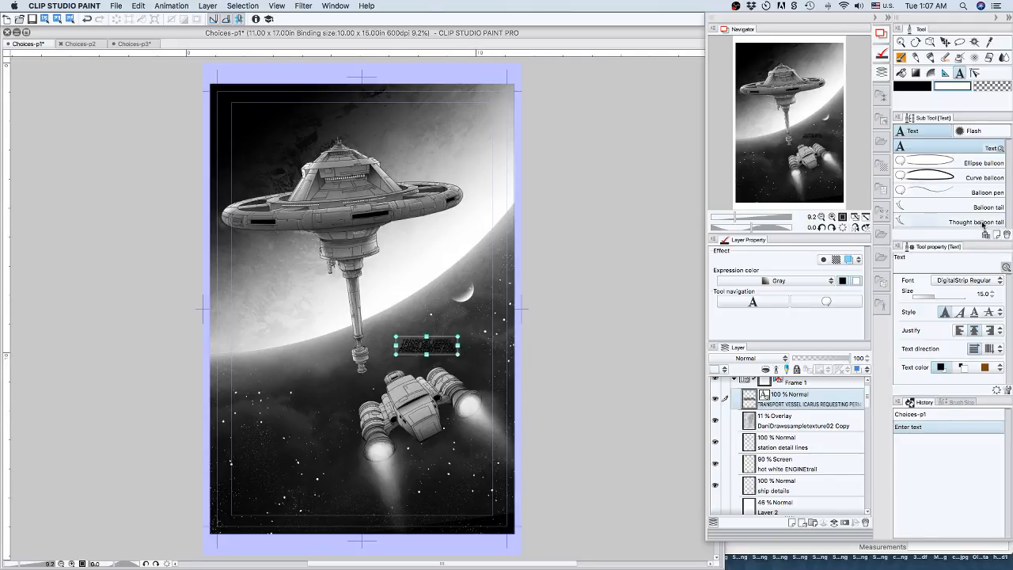
# Group all artwork layers, from the overlay texture down to the one directly above Paper, into a new folder.
pyautogui.scroll(1, 782, 436)
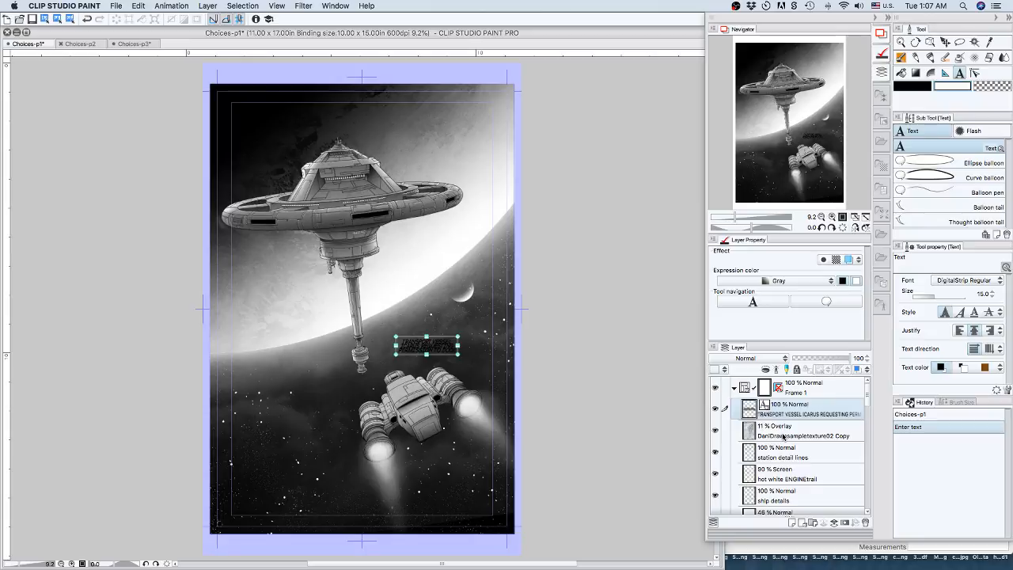
pyautogui.click(784, 432)
pyautogui.scroll(-10, 784, 432)
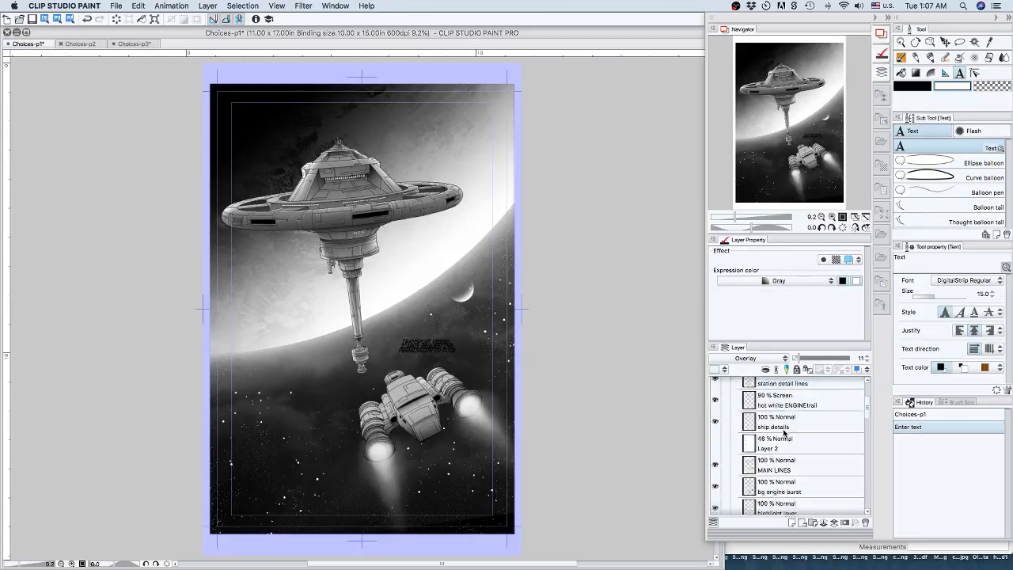
pyautogui.scroll(-5, 783, 432)
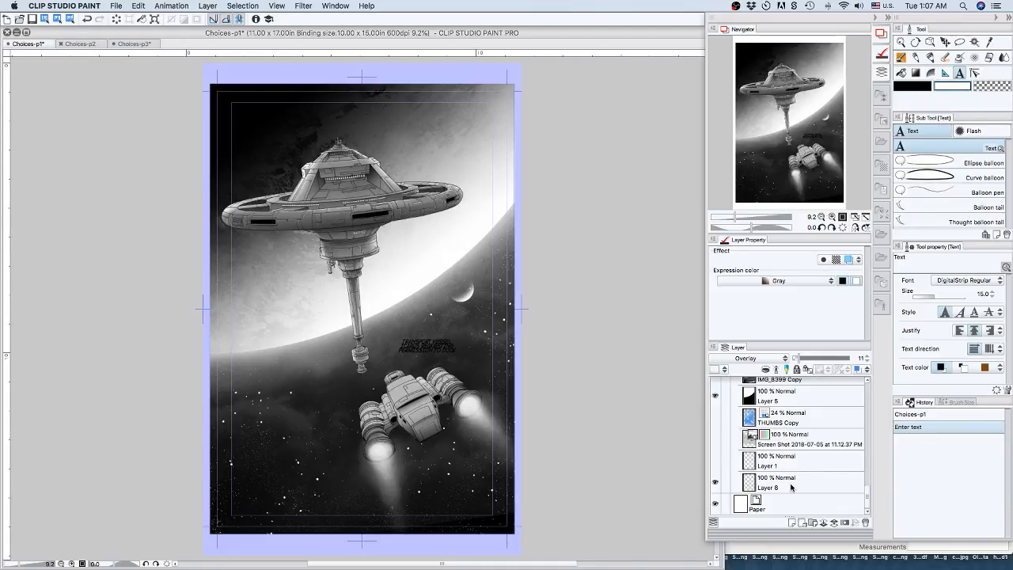
pyautogui.keyDown('shift'); pyautogui.click(791, 487); pyautogui.keyUp('shift')
pyautogui.rightClick(790, 487)
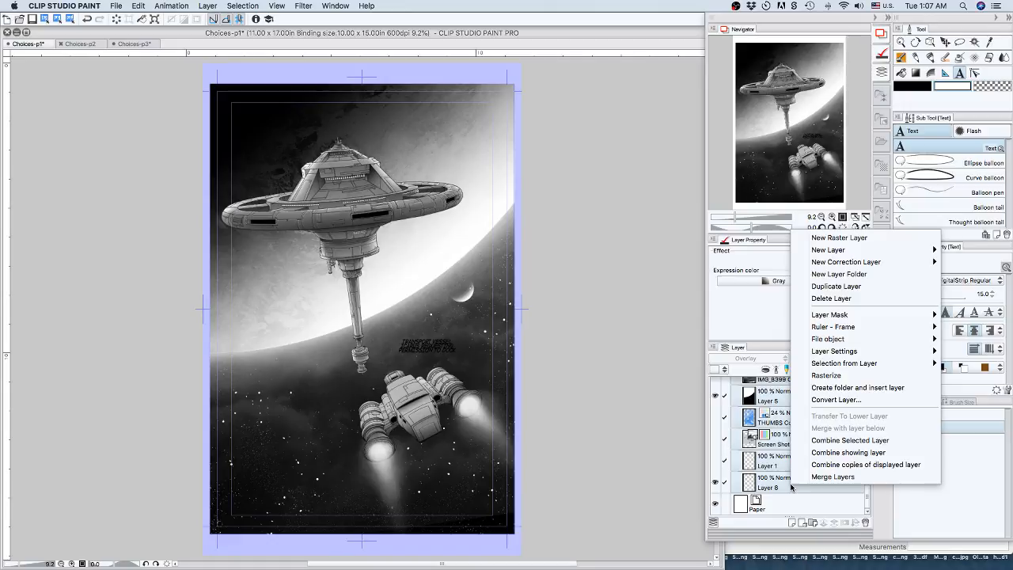
pyautogui.click(832, 387)
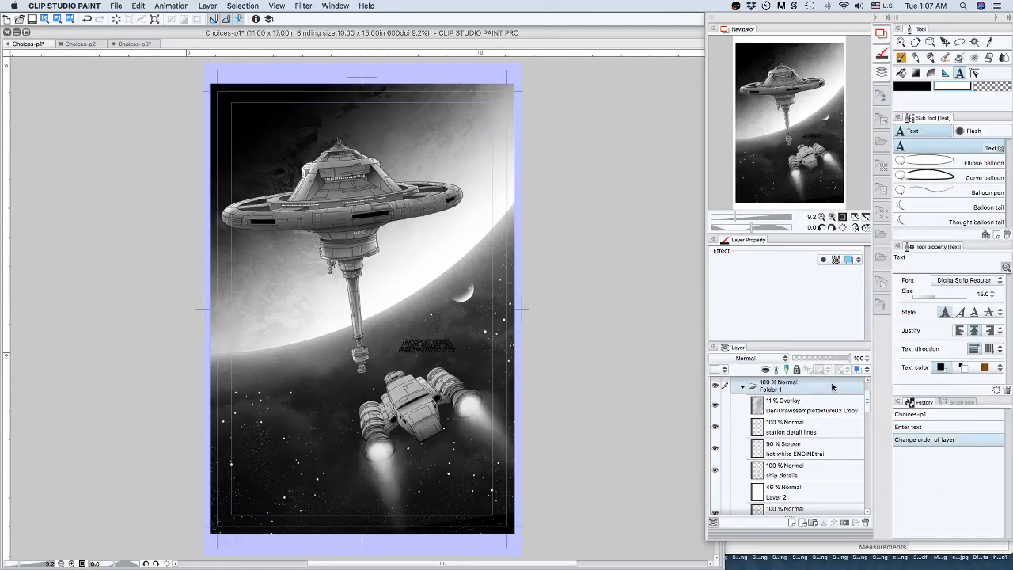
# Rename the new artwork folder as ILLLUSTRATION and collapse it.
pyautogui.doubleClick(769, 388)
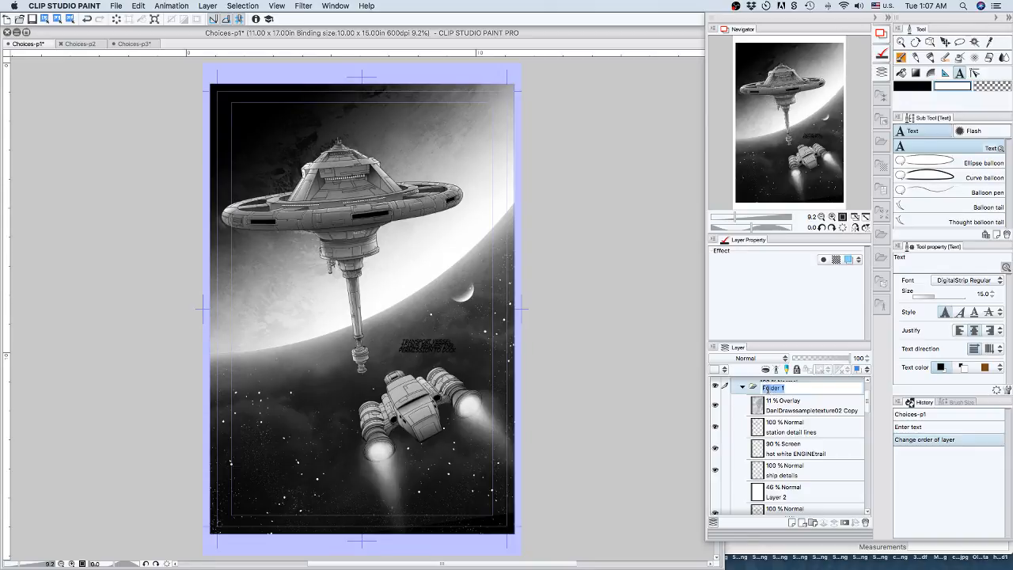
pyautogui.write('HLLUSTRATION')
pyautogui.press('Return')
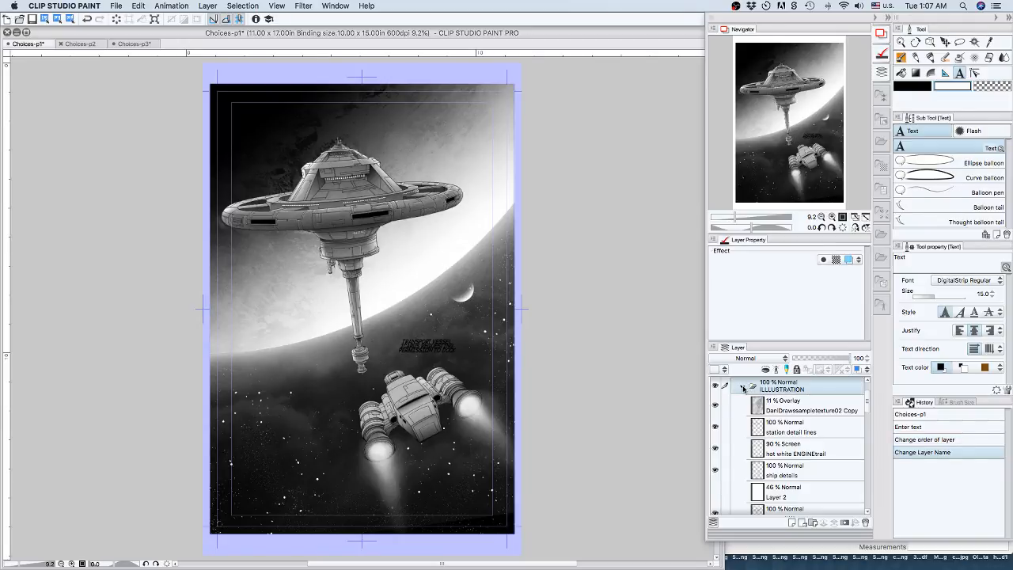
pyautogui.click(743, 386)
# Select the transport vessel text layer and display the Balloon collection within the manga materials.
pyautogui.click(791, 408)
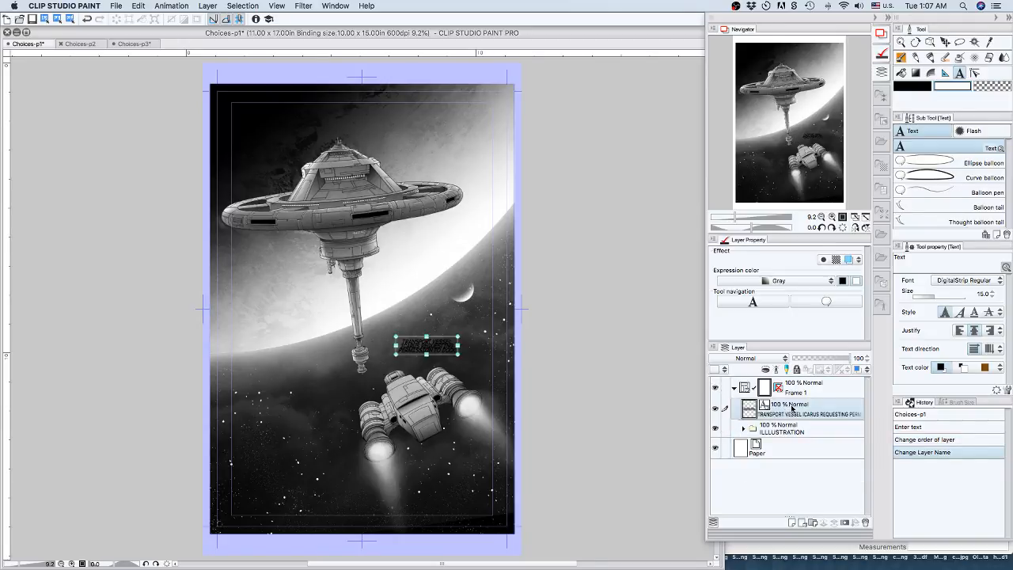
pyautogui.click(931, 164)
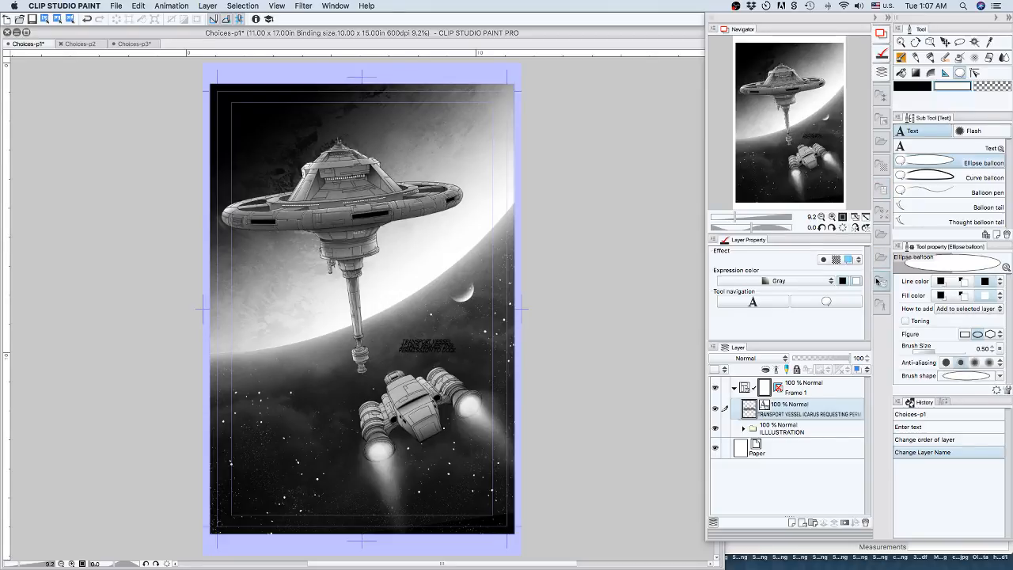
pyautogui.click(882, 237)
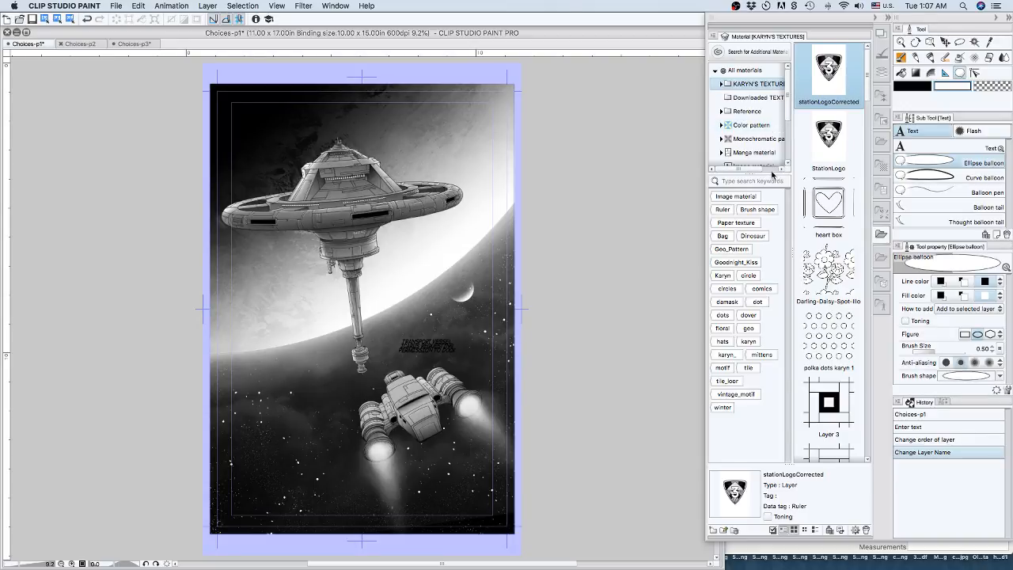
pyautogui.moveTo(772, 174); pyautogui.dragTo(773, 283)
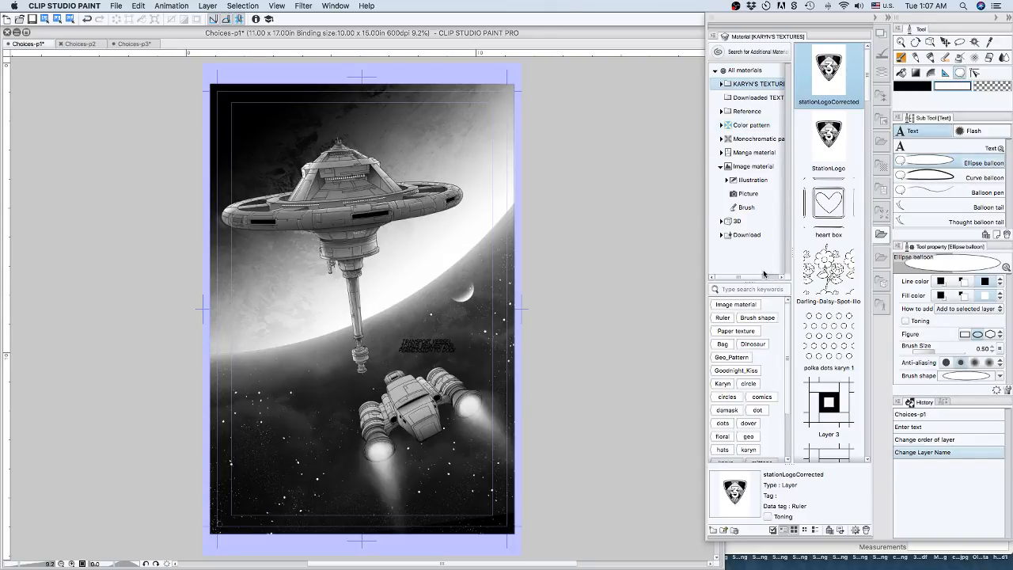
pyautogui.click(721, 152)
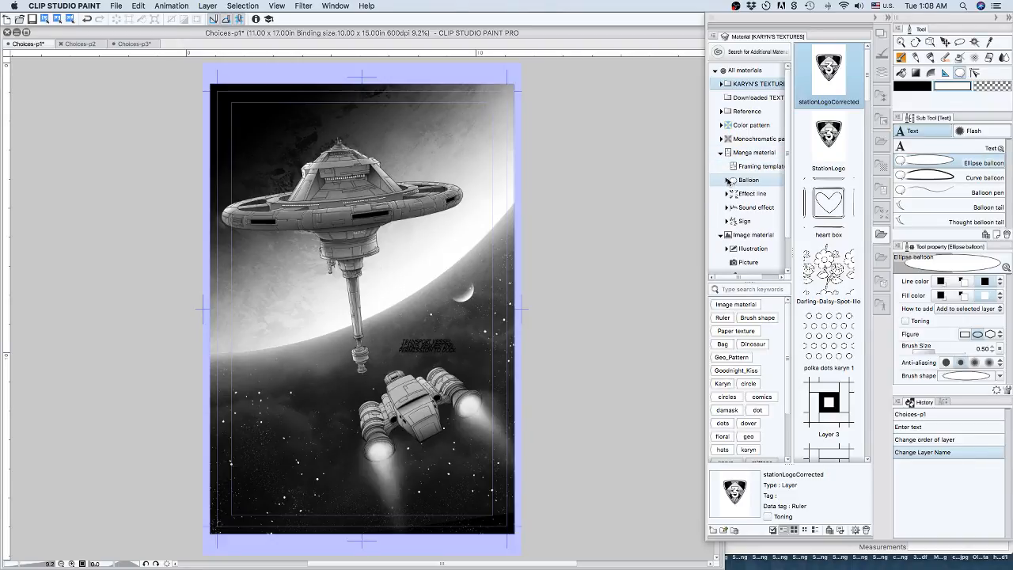
pyautogui.click(748, 181)
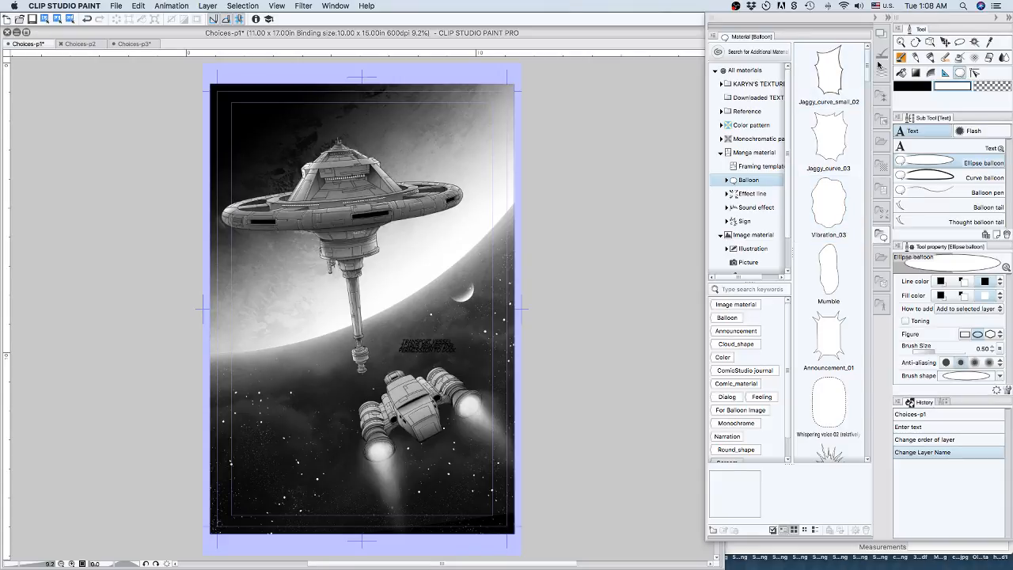
# Try the Simple Jaggy_01 balloon material over the lettering near the ship, and undo its placement.
pyautogui.moveTo(867, 57); pyautogui.dragTo(868, 106)
pyautogui.click(845, 140)
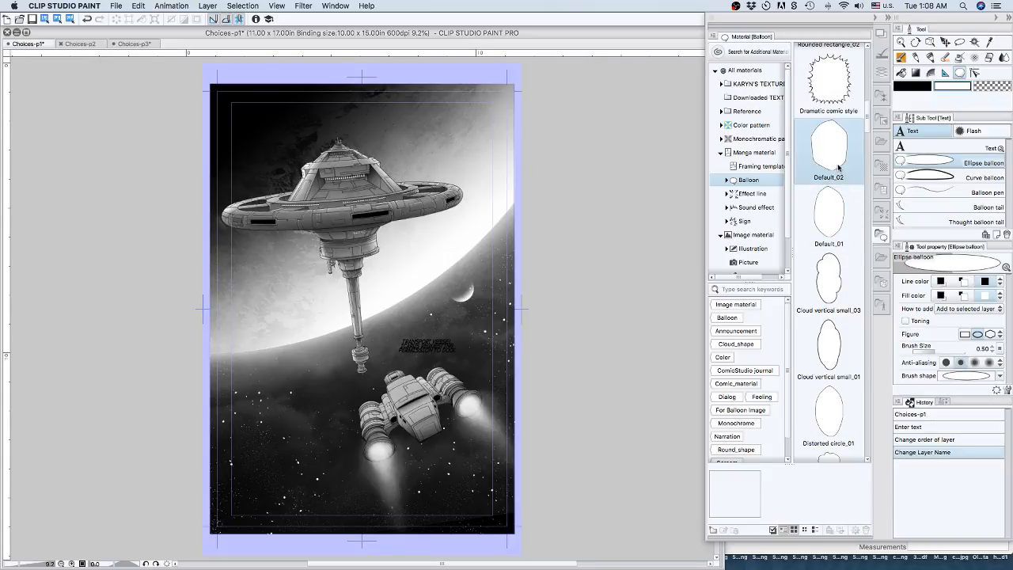
pyautogui.moveTo(869, 117); pyautogui.dragTo(868, 167)
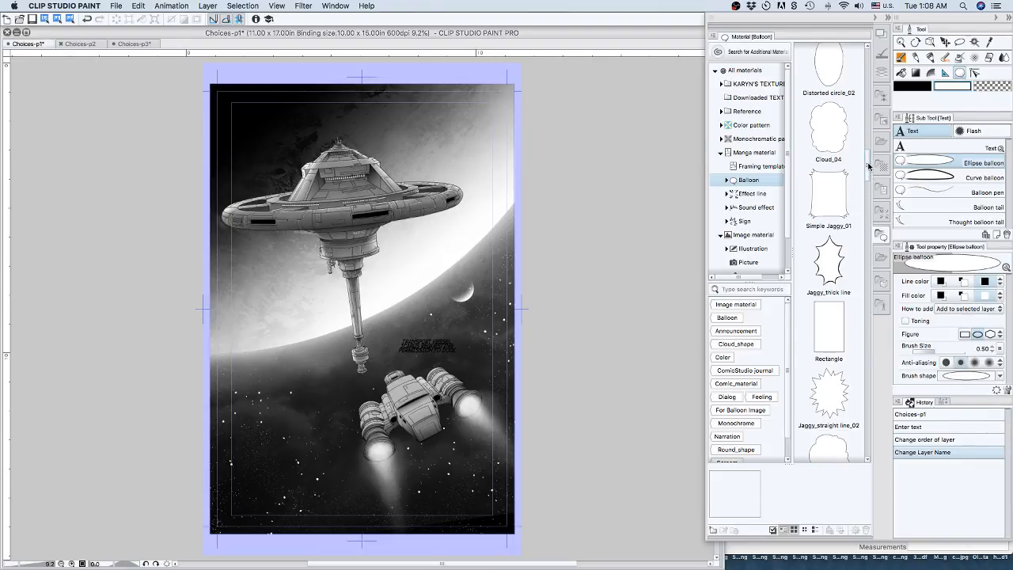
pyautogui.click(827, 207)
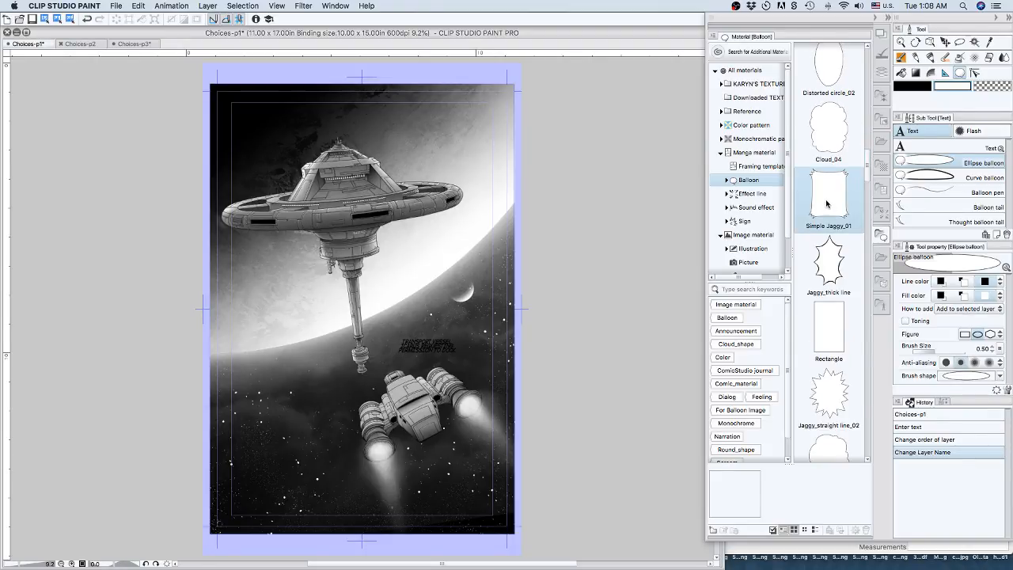
pyautogui.moveTo(828, 204); pyautogui.dragTo(418, 360)
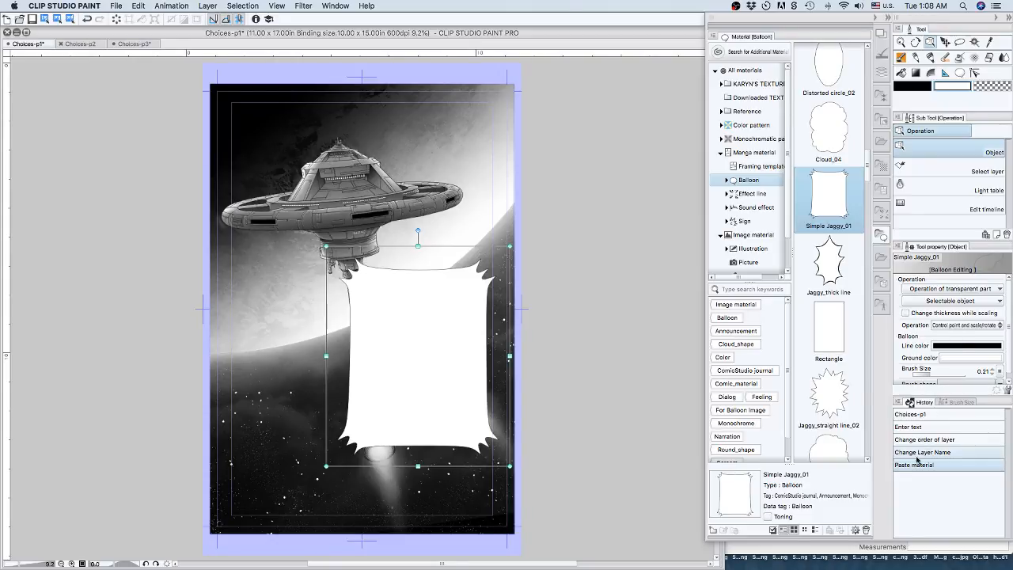
pyautogui.click(916, 458)
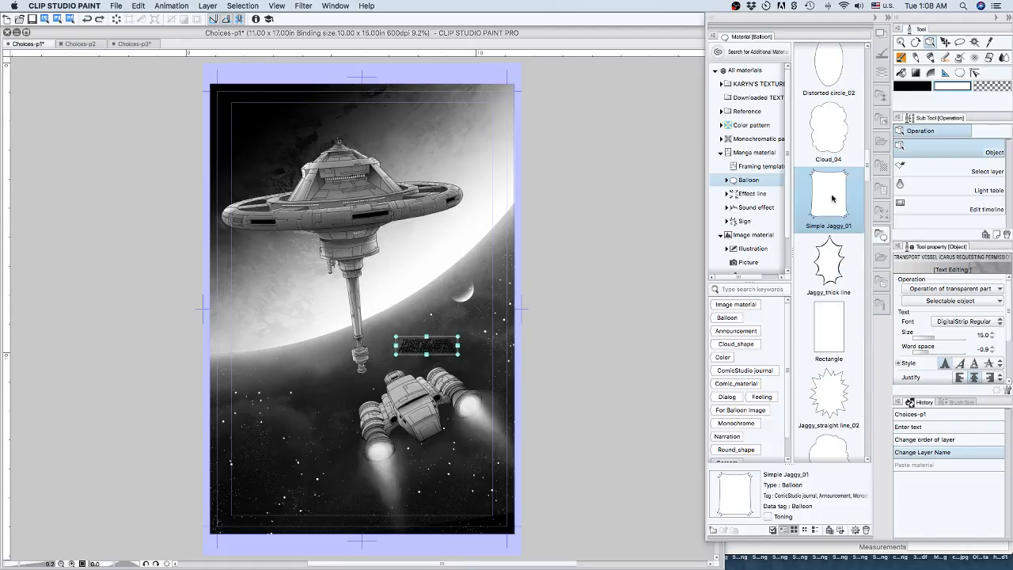
# Place the Simple Jaggy_02 balloon over the lettering and move its layer beneath the transport vessel text layer.
pyautogui.scroll(-3, 835, 267)
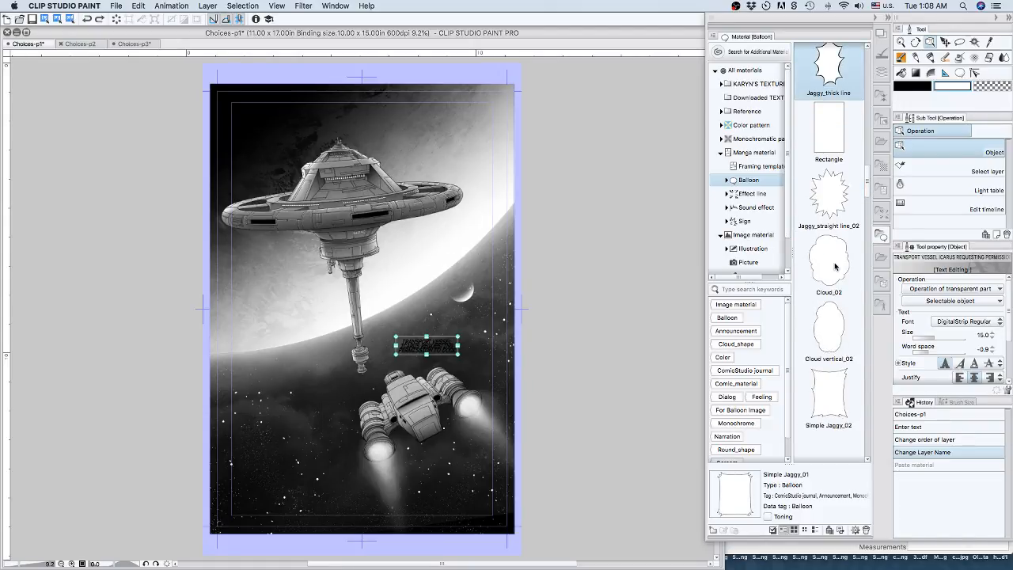
pyautogui.scroll(-1, 835, 267)
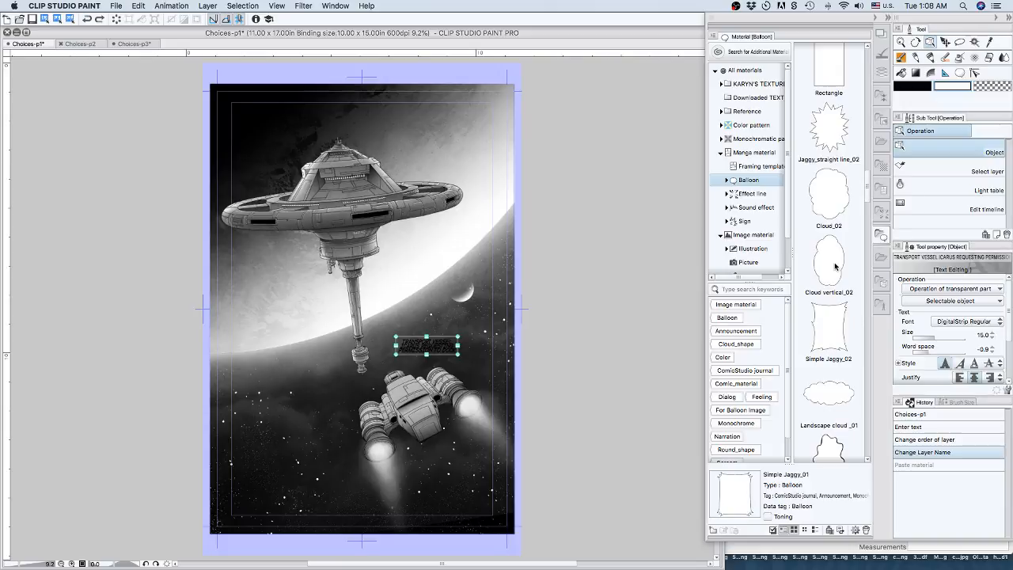
pyautogui.scroll(-1, 835, 267)
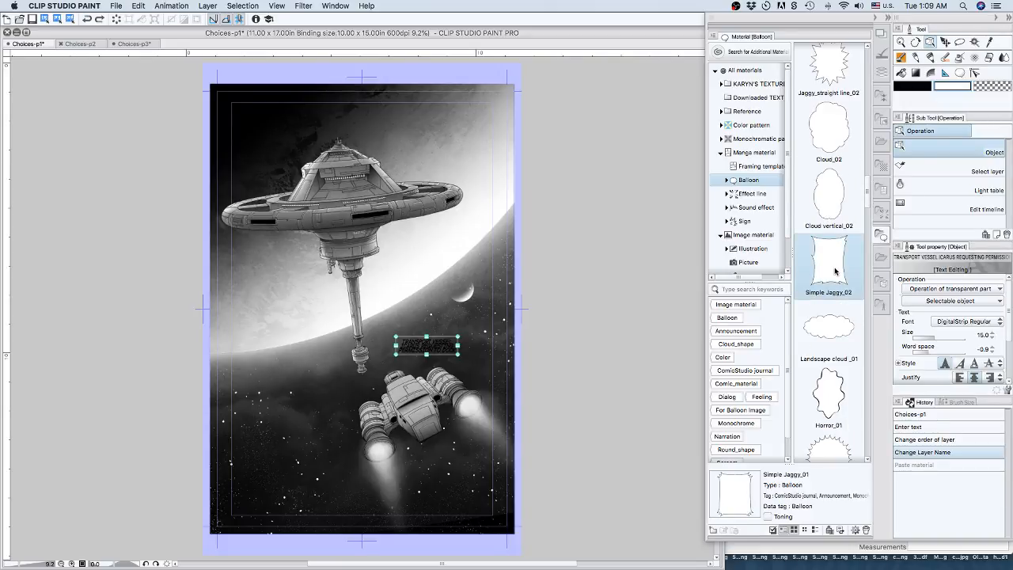
pyautogui.moveTo(835, 272); pyautogui.dragTo(428, 364)
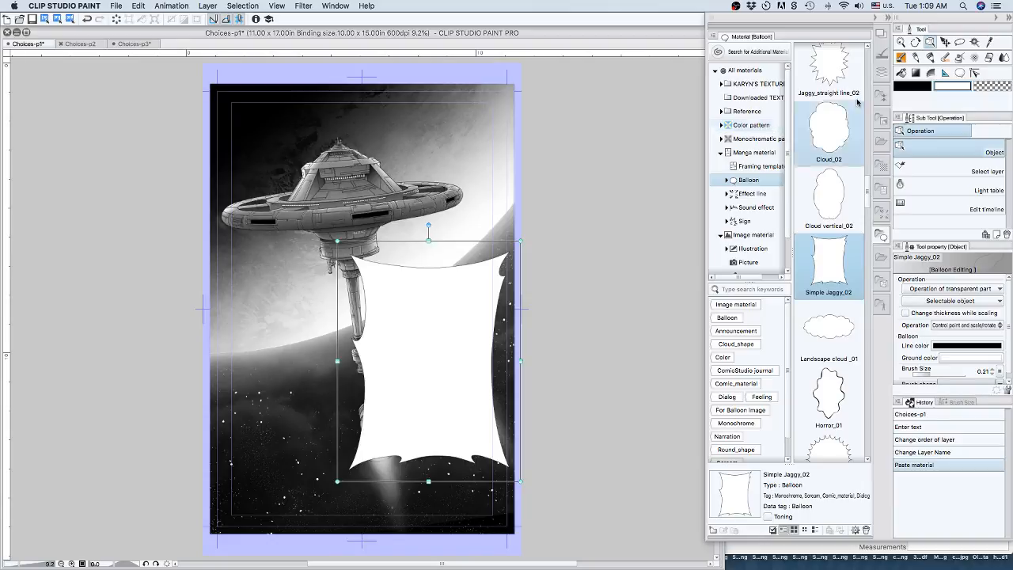
pyautogui.click(883, 74)
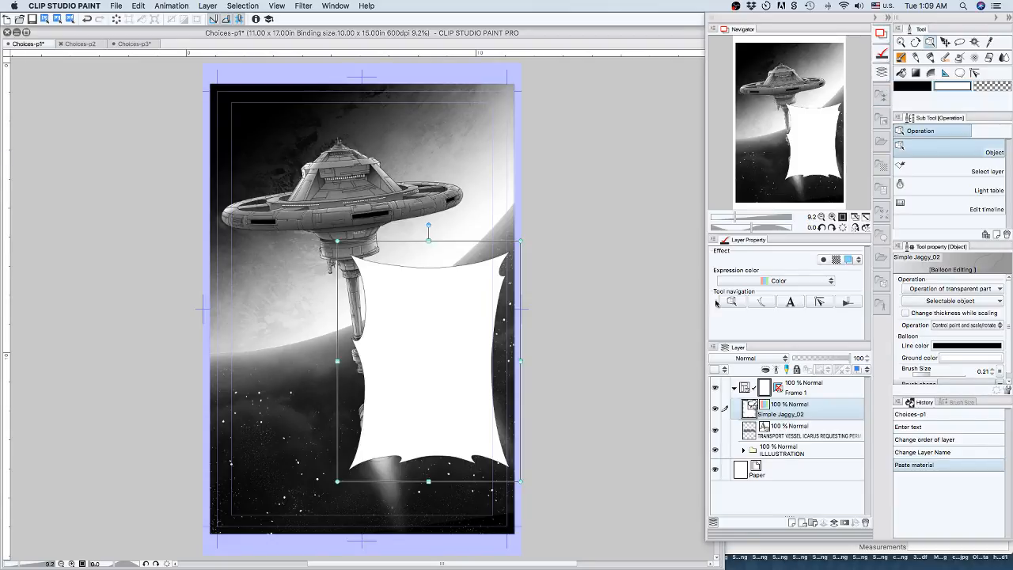
pyautogui.moveTo(785, 422); pyautogui.dragTo(787, 439)
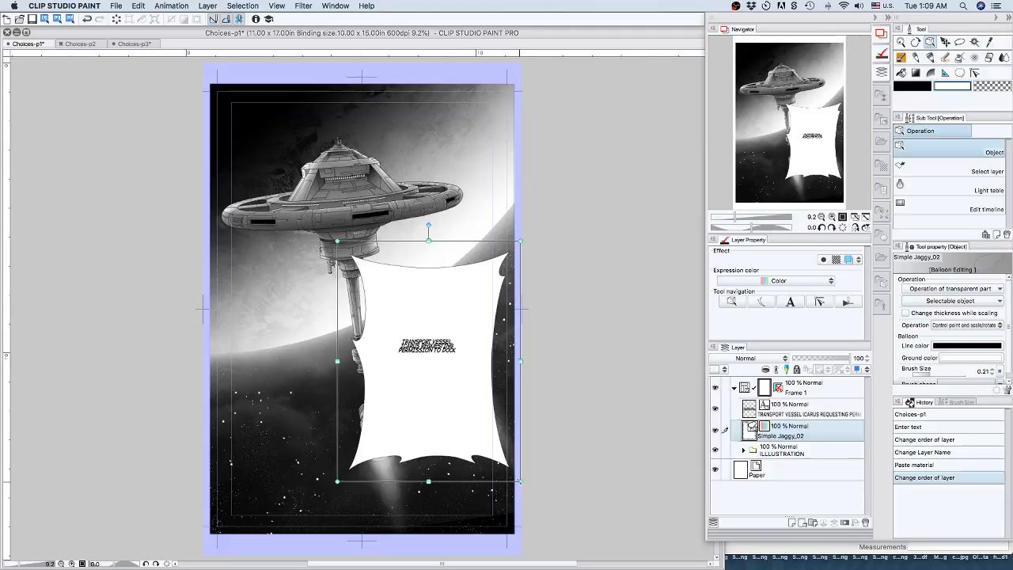
# Scale the Simple Jaggy_02 balloon down to a small, wide shape around the lettering above the ship.
pyautogui.moveTo(520, 480); pyautogui.dragTo(486, 393)
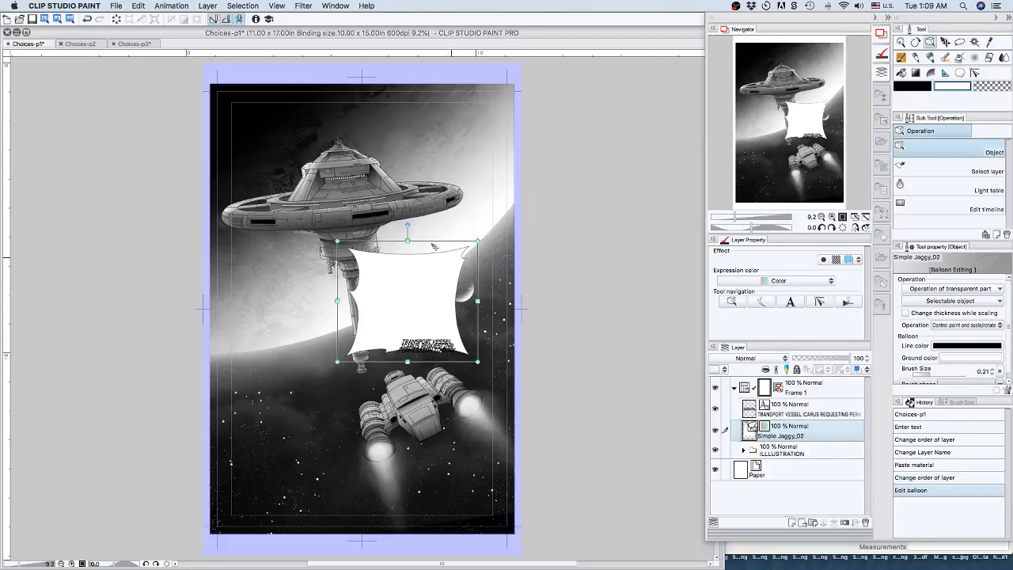
pyautogui.moveTo(406, 241); pyautogui.dragTo(423, 330)
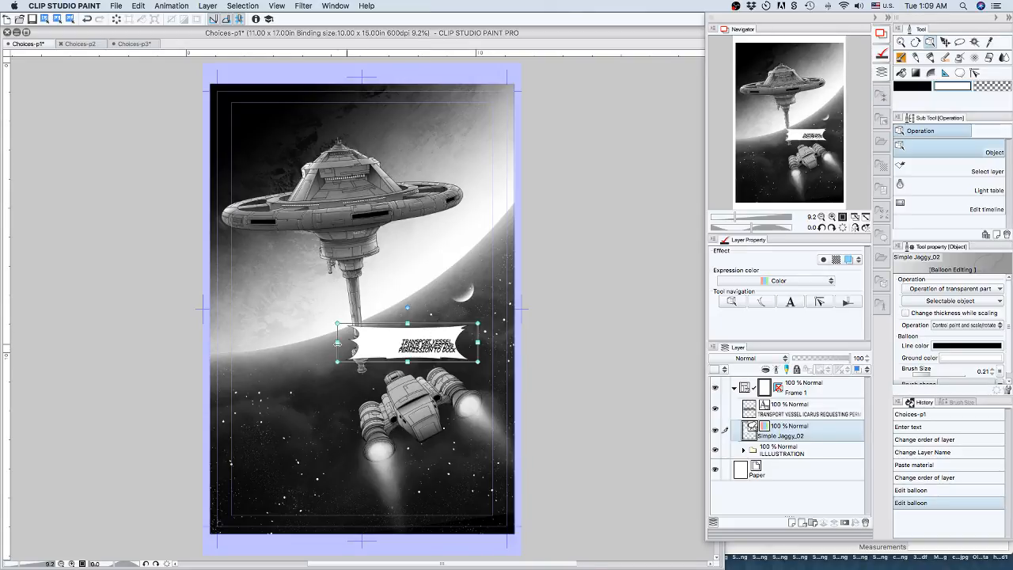
pyautogui.moveTo(338, 342); pyautogui.dragTo(432, 383)
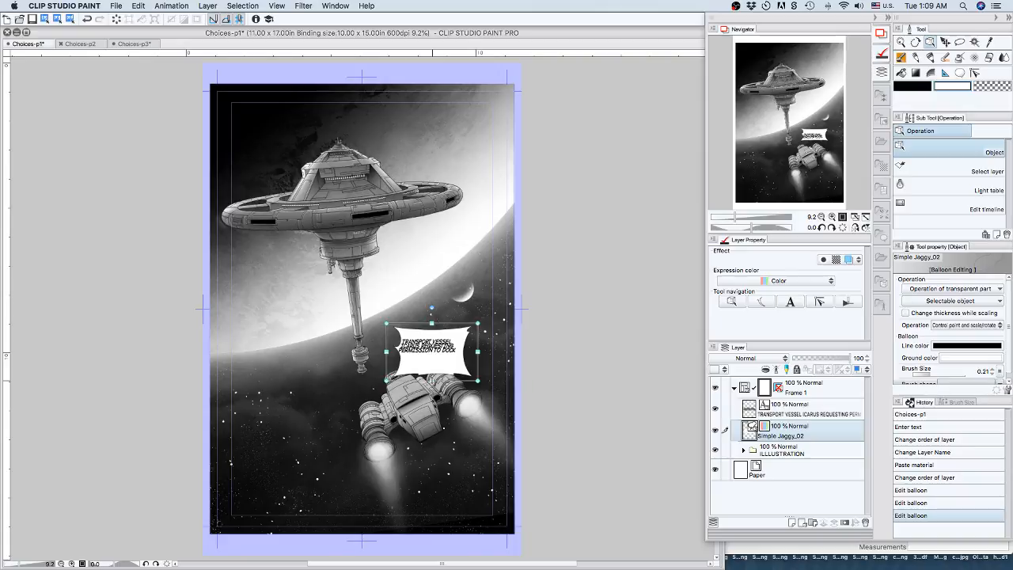
# Narrow the Simple Jaggy_02 balloon, and move the transport vessel text and balloon layers out of Frame 1 to sit above it.
pyautogui.moveTo(478, 350); pyautogui.dragTo(464, 351)
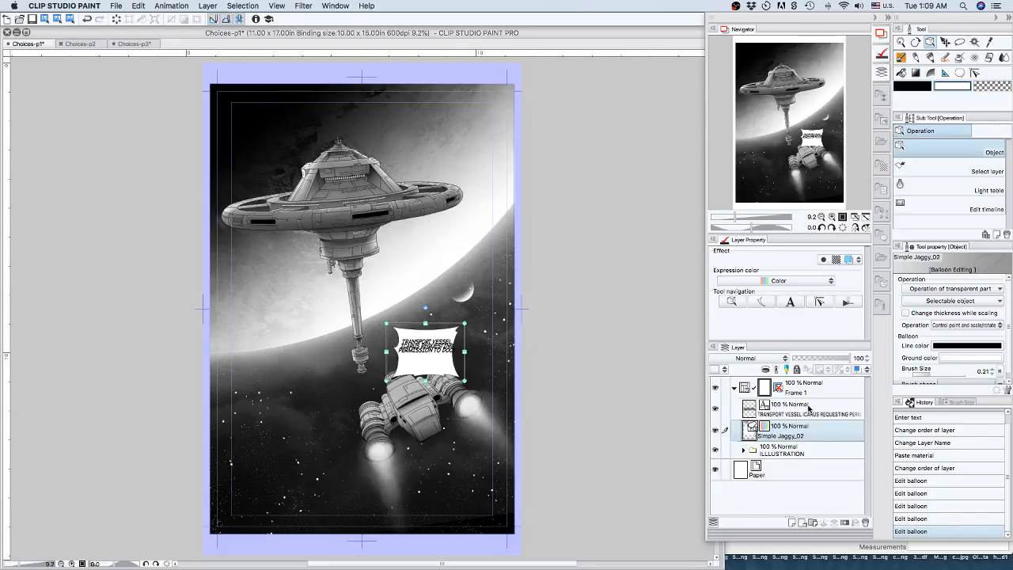
pyautogui.moveTo(808, 408); pyautogui.dragTo(807, 382)
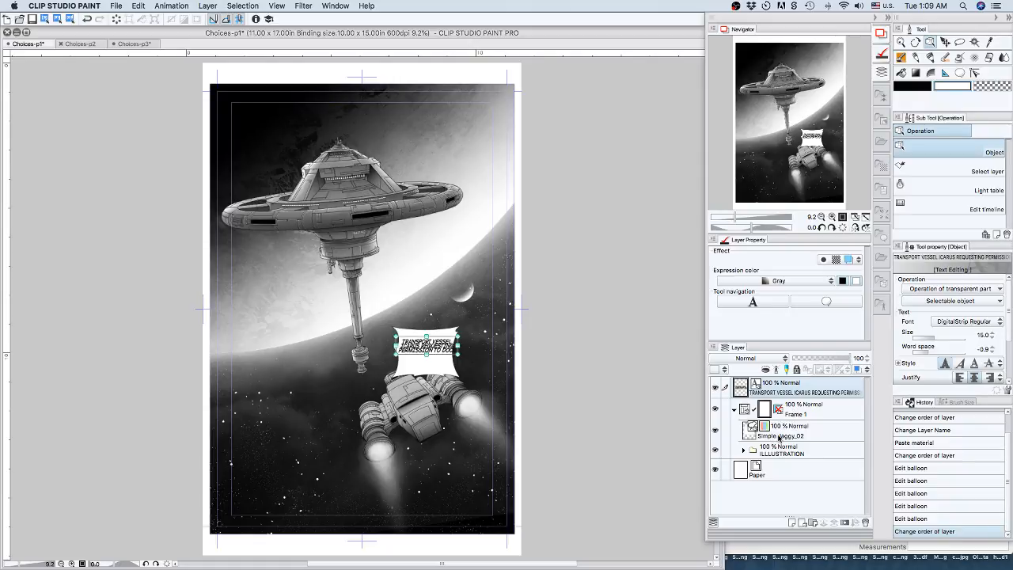
pyautogui.moveTo(779, 437); pyautogui.dragTo(779, 398)
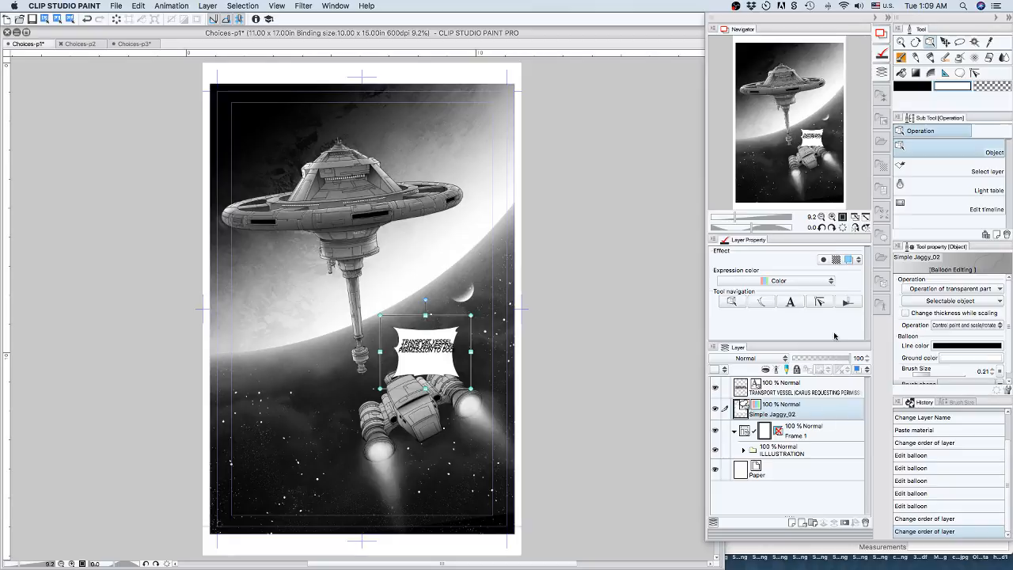
# Stretch the Simple Jaggy_02 balloon wider on both sides and reduce its height so it surrounds the lettering and clears the ship.
pyautogui.click(832, 217)
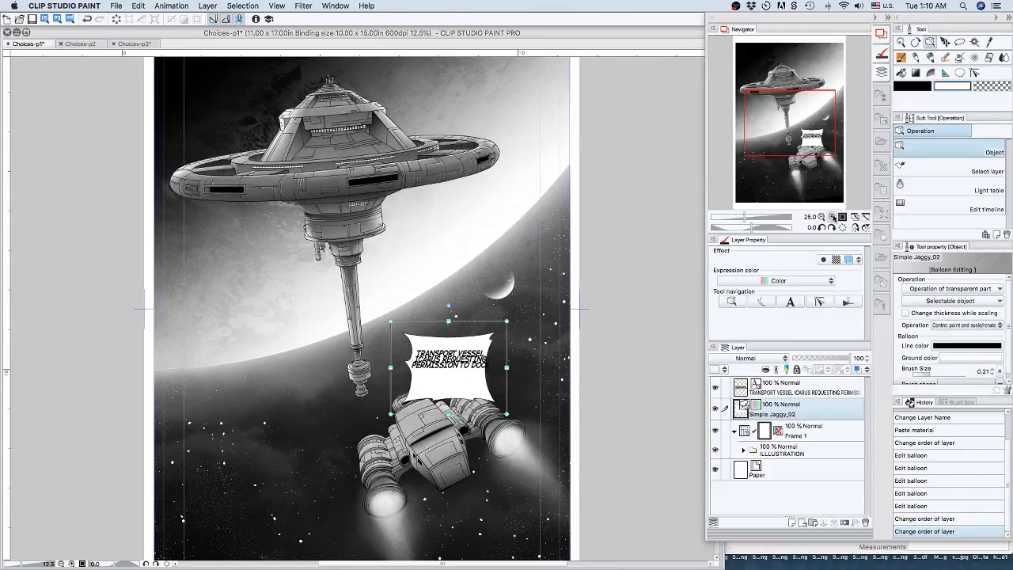
pyautogui.click(832, 216)
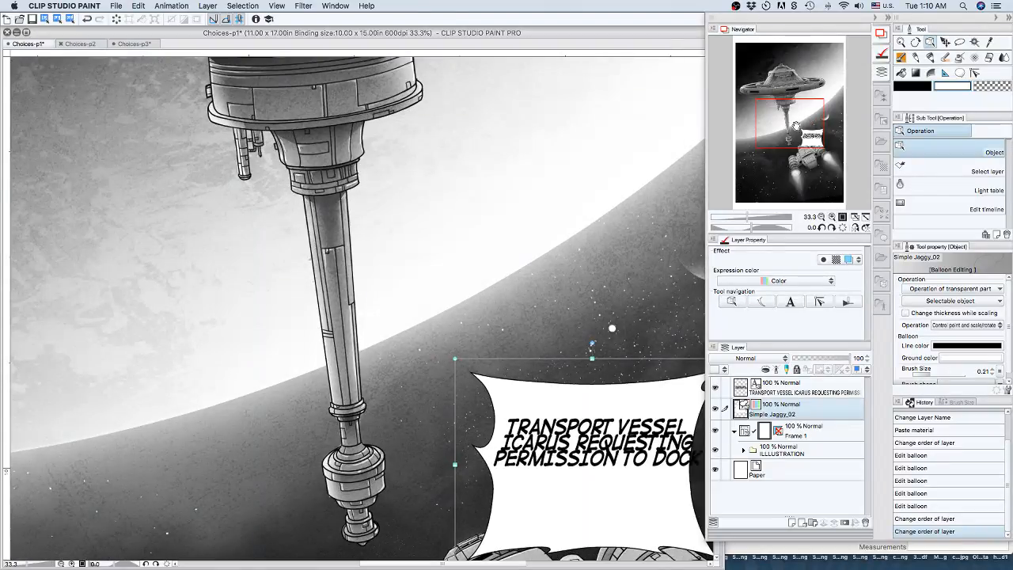
pyautogui.moveTo(795, 125); pyautogui.dragTo(839, 137)
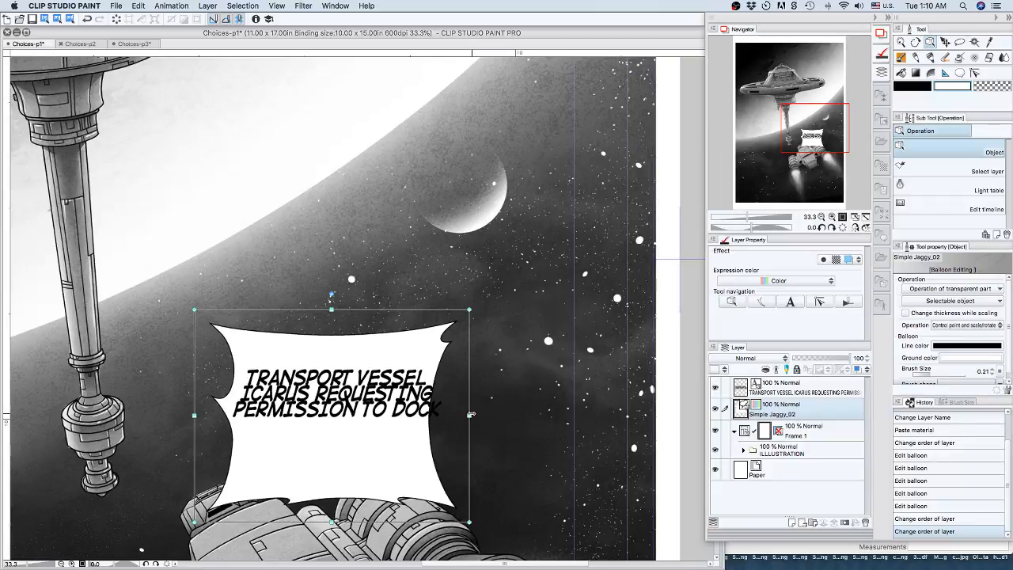
pyautogui.moveTo(475, 414); pyautogui.dragTo(530, 414)
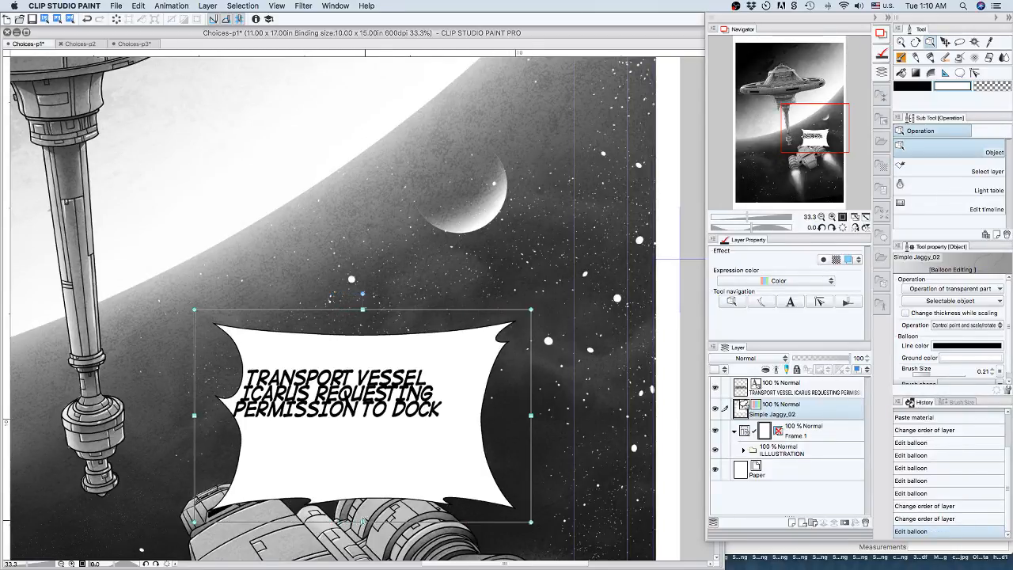
pyautogui.moveTo(363, 521); pyautogui.dragTo(362, 467)
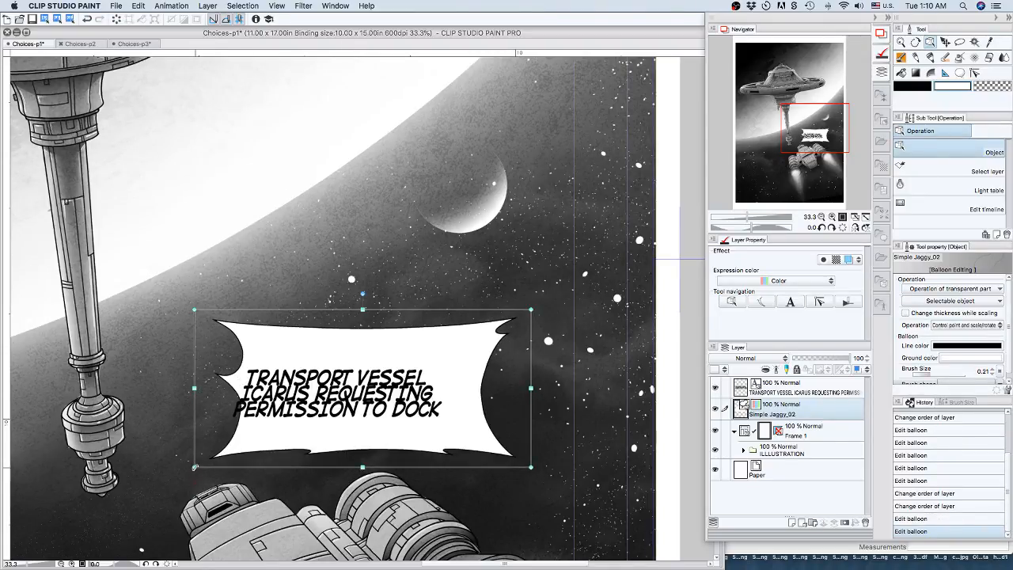
pyautogui.moveTo(194, 467); pyautogui.dragTo(162, 477)
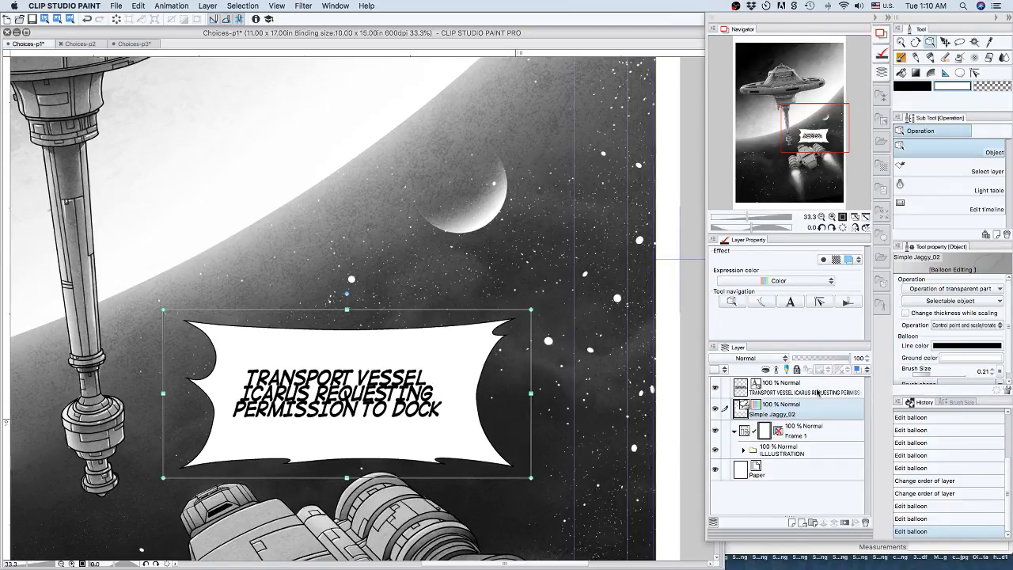
# Set the transport vessel text's line space to 2.0 and its word space to 0.0.
pyautogui.click(810, 394)
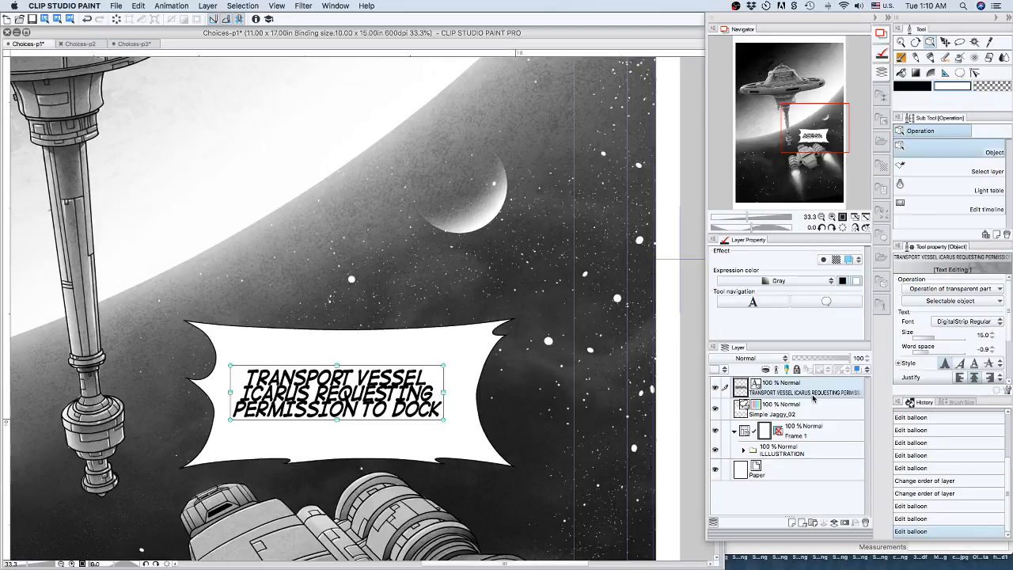
pyautogui.click(992, 348)
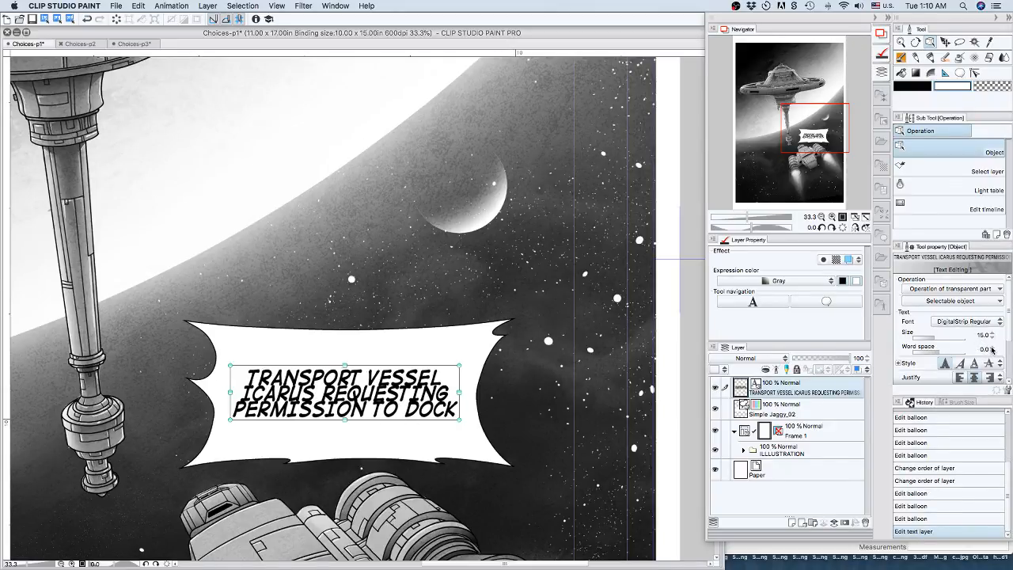
pyautogui.click(992, 348)
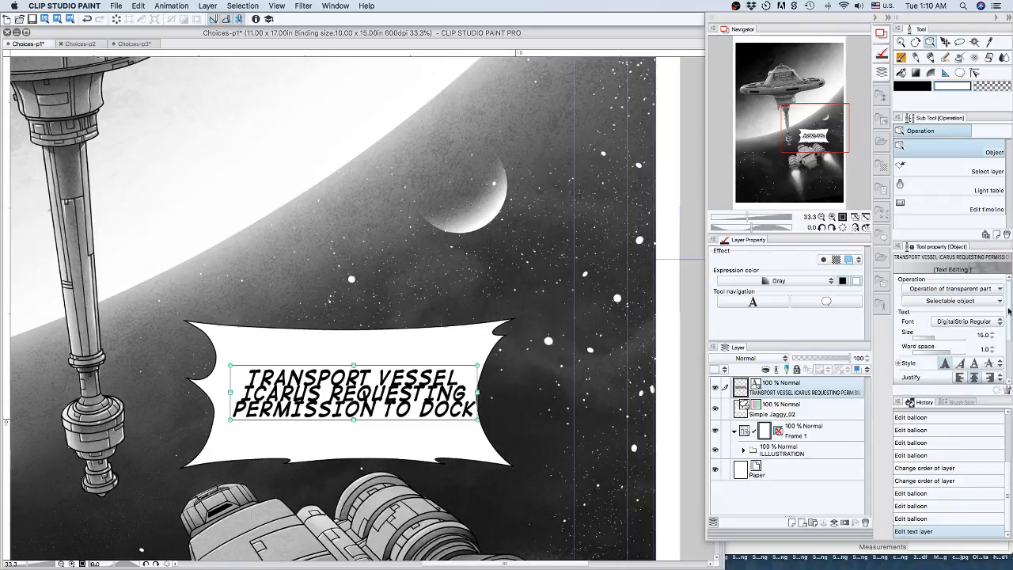
pyautogui.moveTo(1008, 310); pyautogui.dragTo(1008, 343)
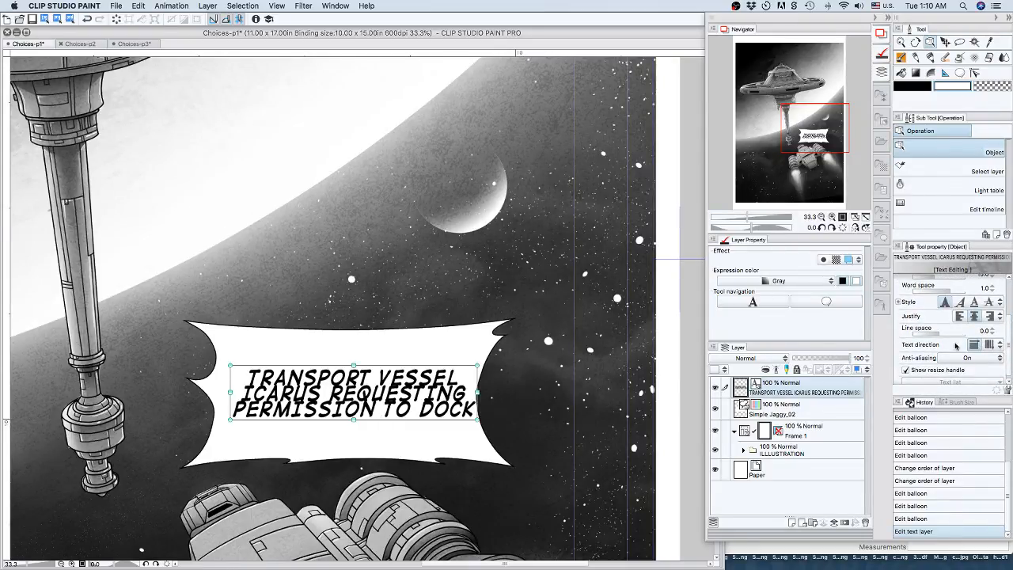
pyautogui.click(992, 331)
pyautogui.click(992, 331)
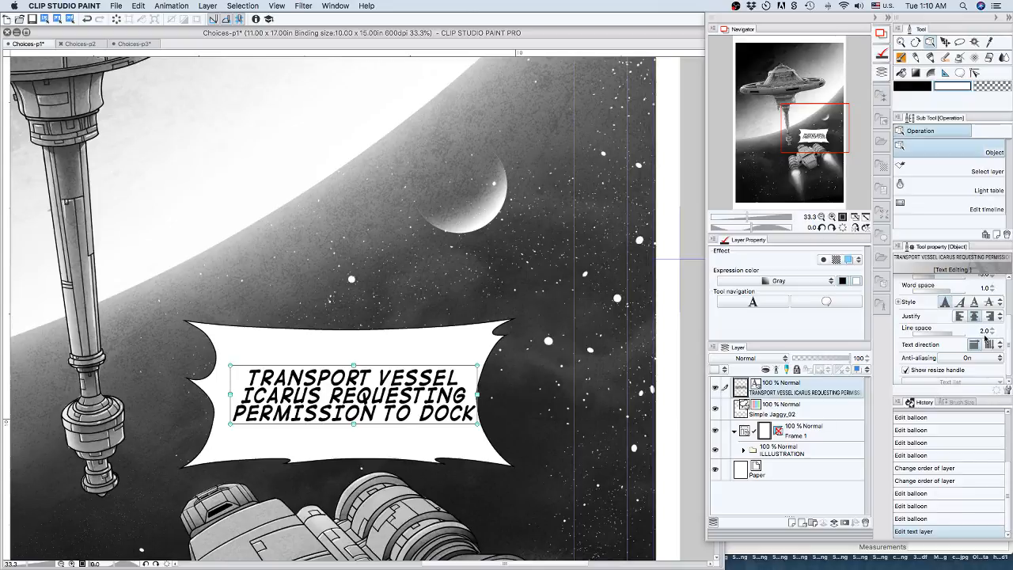
pyautogui.moveTo(1009, 335); pyautogui.dragTo(1008, 297)
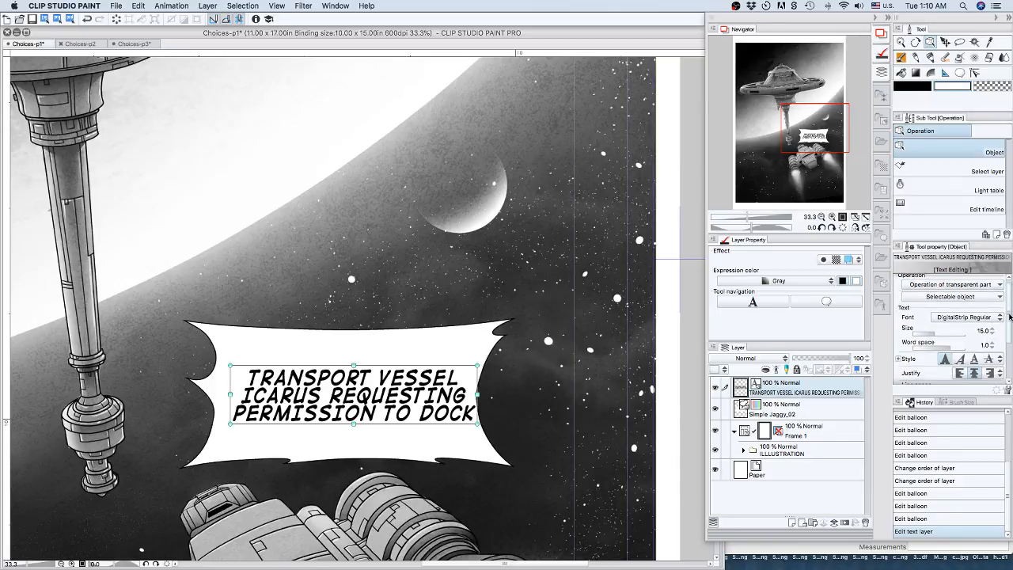
pyautogui.scroll(-2, 1006, 314)
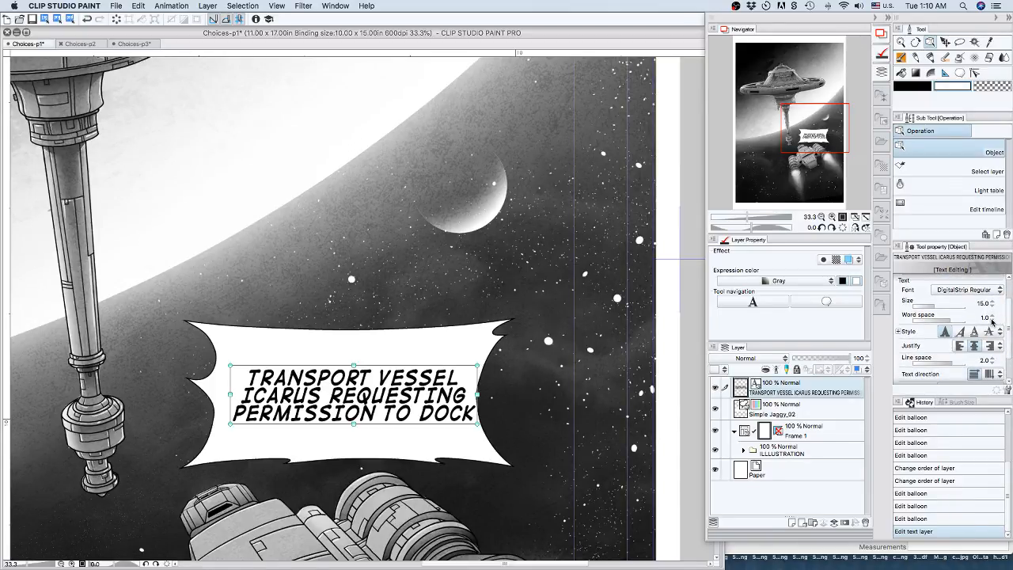
pyautogui.click(992, 319)
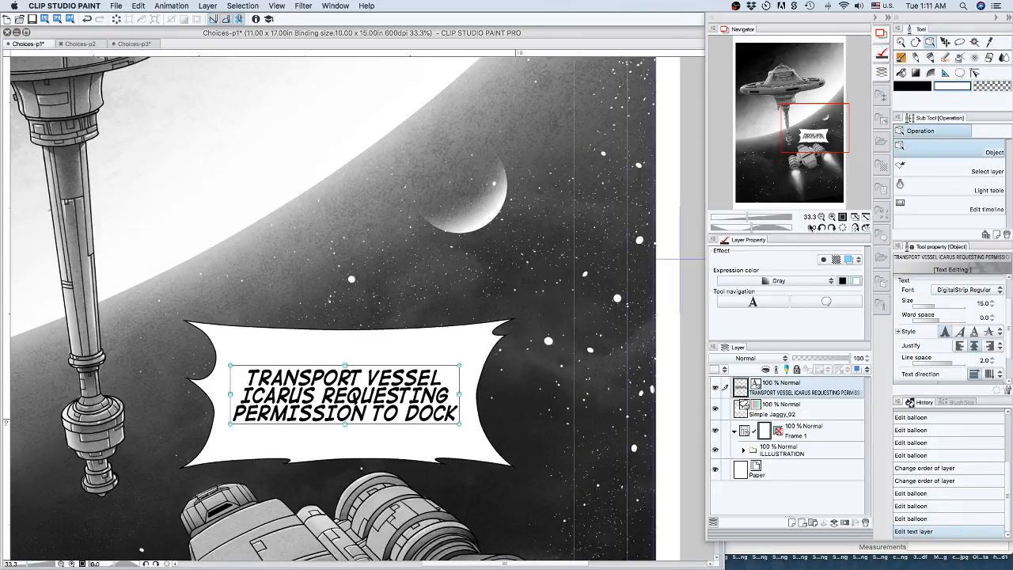
# Try a thought balloon tail of four small bubbles from the balloon's lower edge towards the ship, and revert it.
pyautogui.click(823, 307)
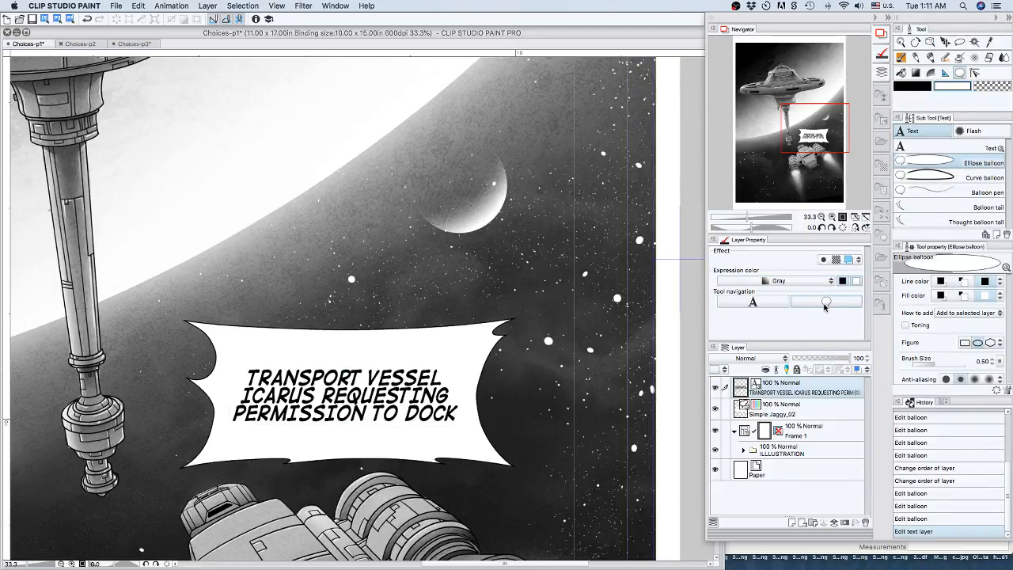
pyautogui.click(914, 222)
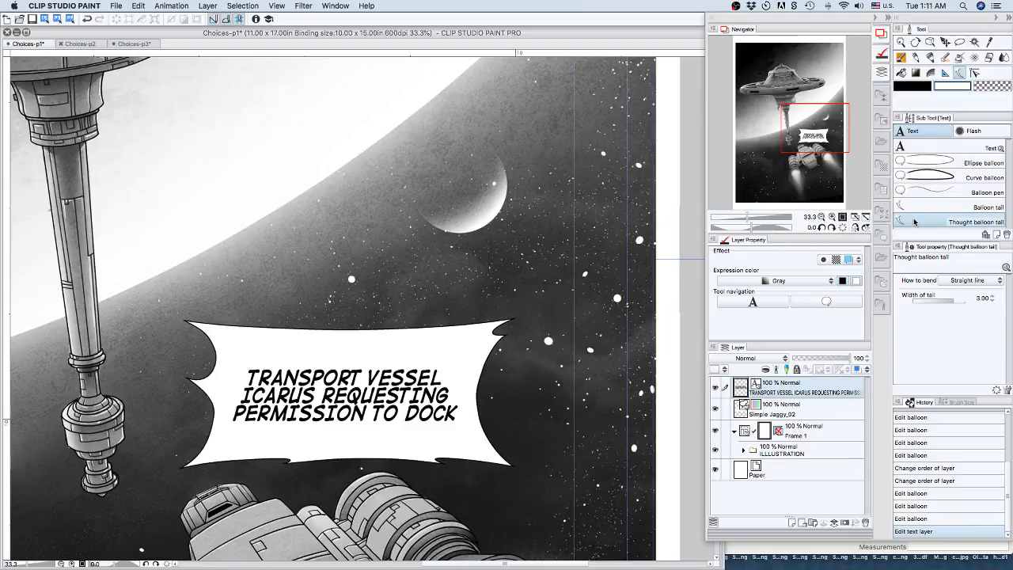
pyautogui.click(464, 455)
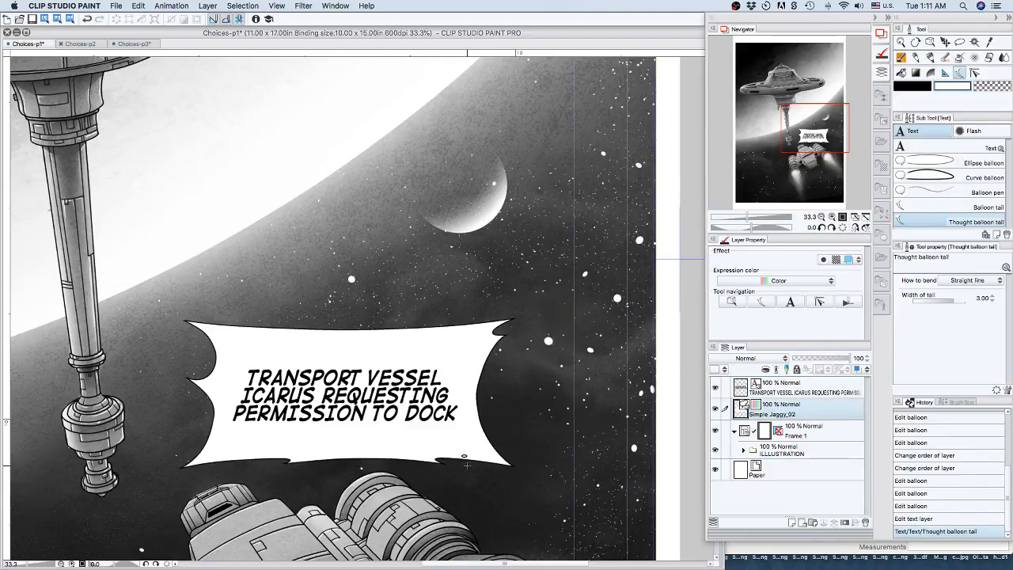
pyautogui.click(469, 471)
pyautogui.click(478, 489)
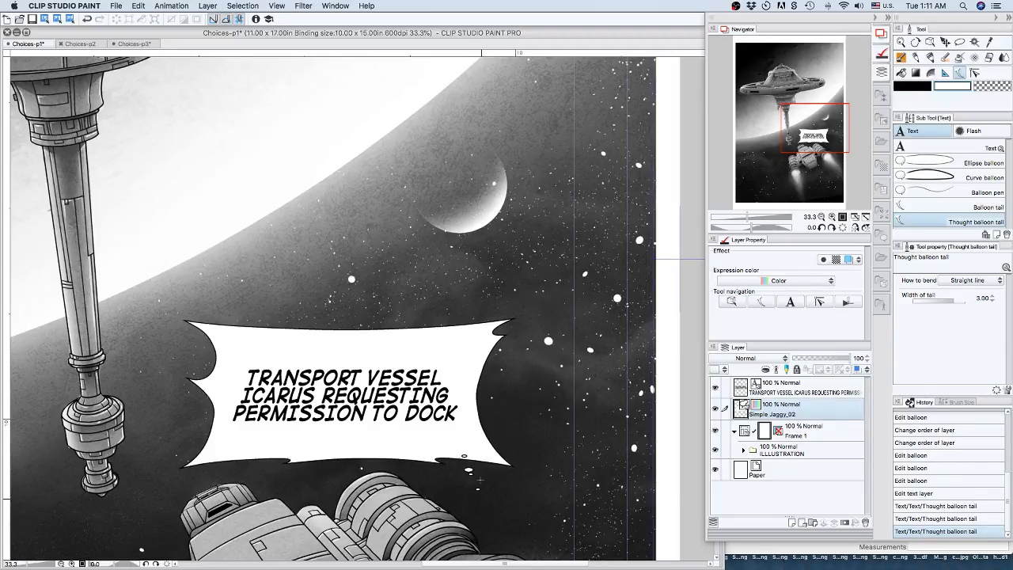
pyautogui.click(484, 508)
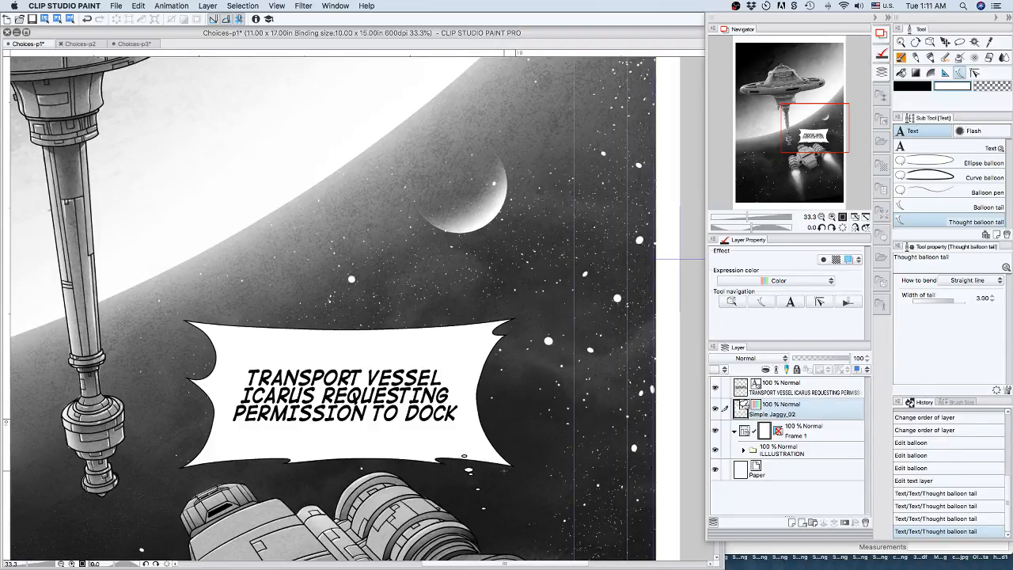
pyautogui.click(914, 479)
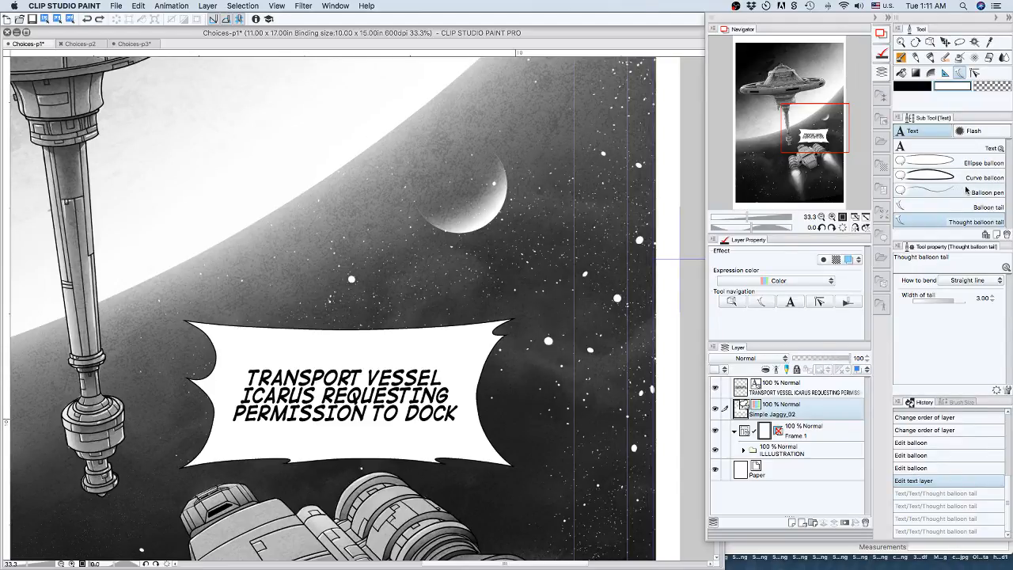
# Try a zigzag balloon tail with Polyline bending from the balloon's lower edge to the ship, and revert it.
pyautogui.click(963, 206)
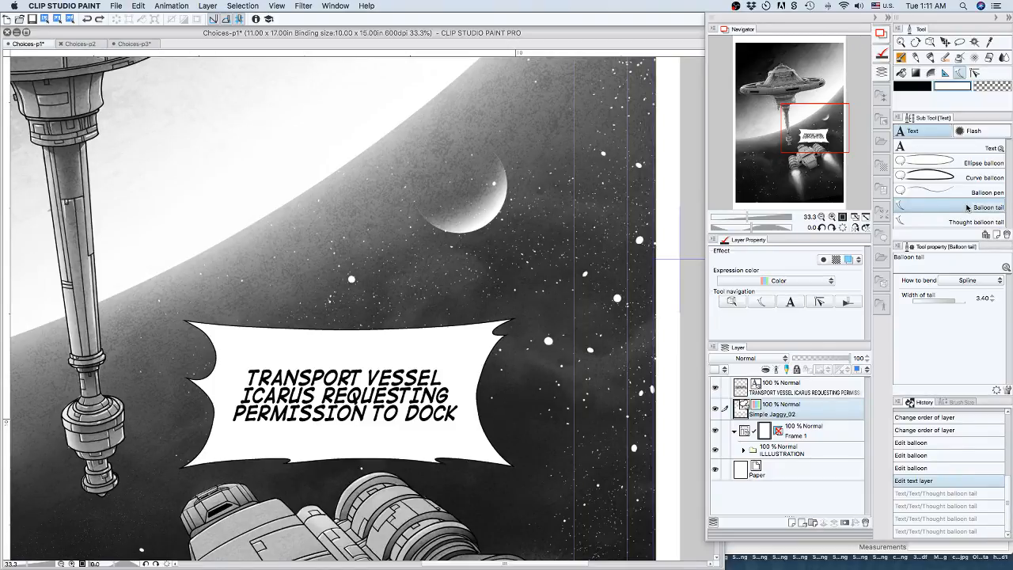
pyautogui.click(967, 280)
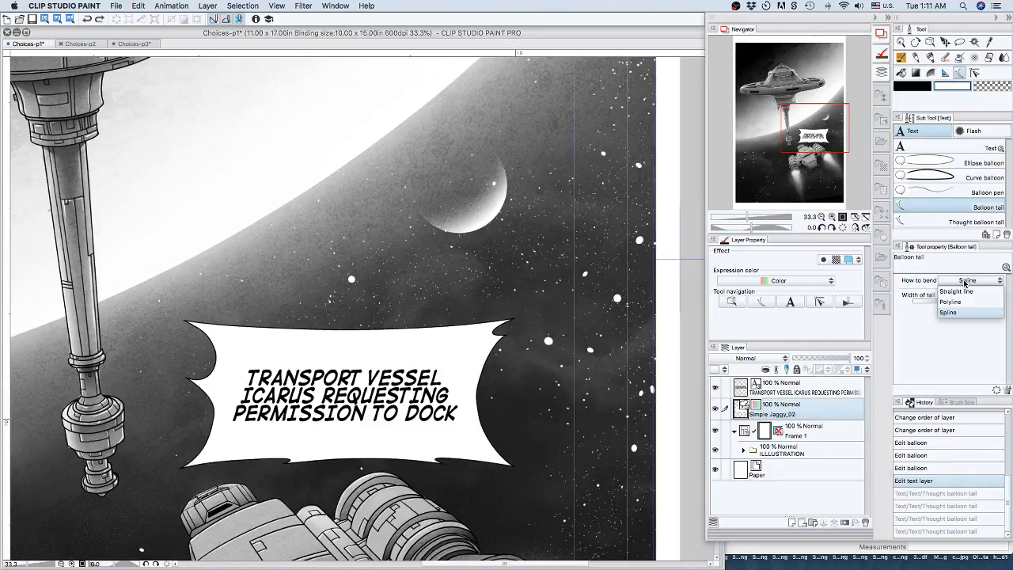
pyautogui.click(955, 304)
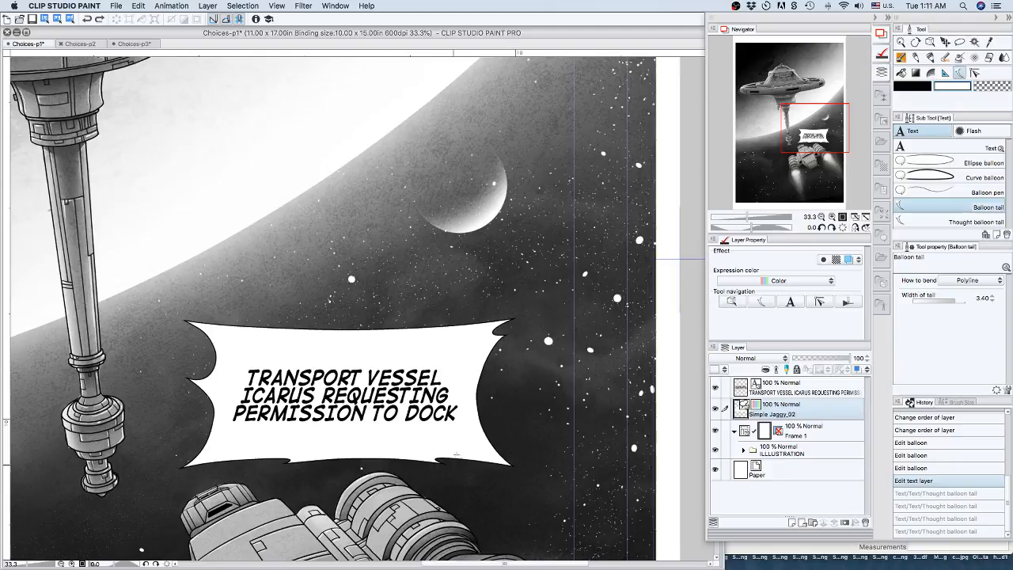
pyautogui.click(470, 456)
pyautogui.click(491, 476)
pyautogui.click(472, 496)
pyautogui.doubleClick(493, 513)
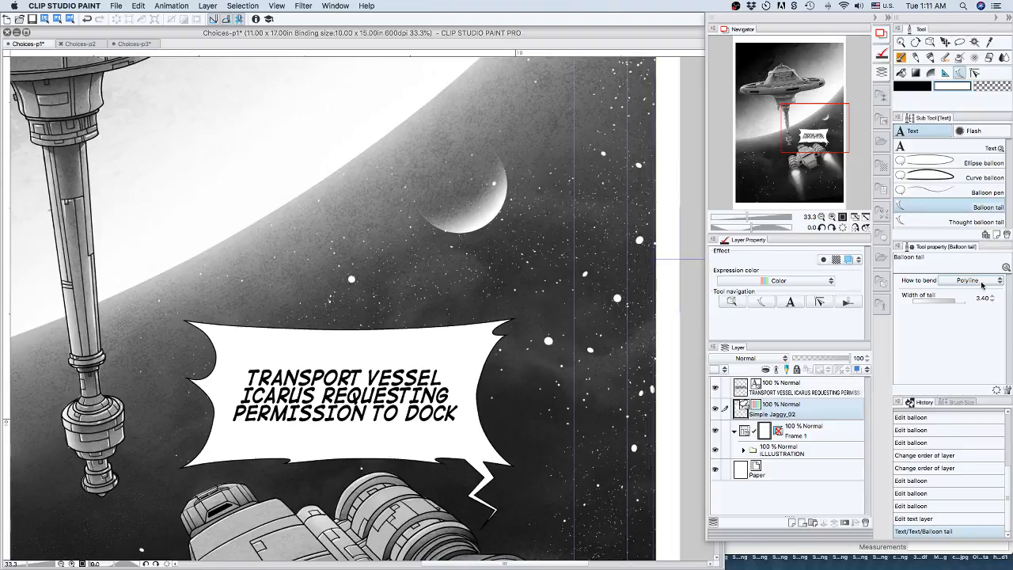
pyautogui.click(914, 519)
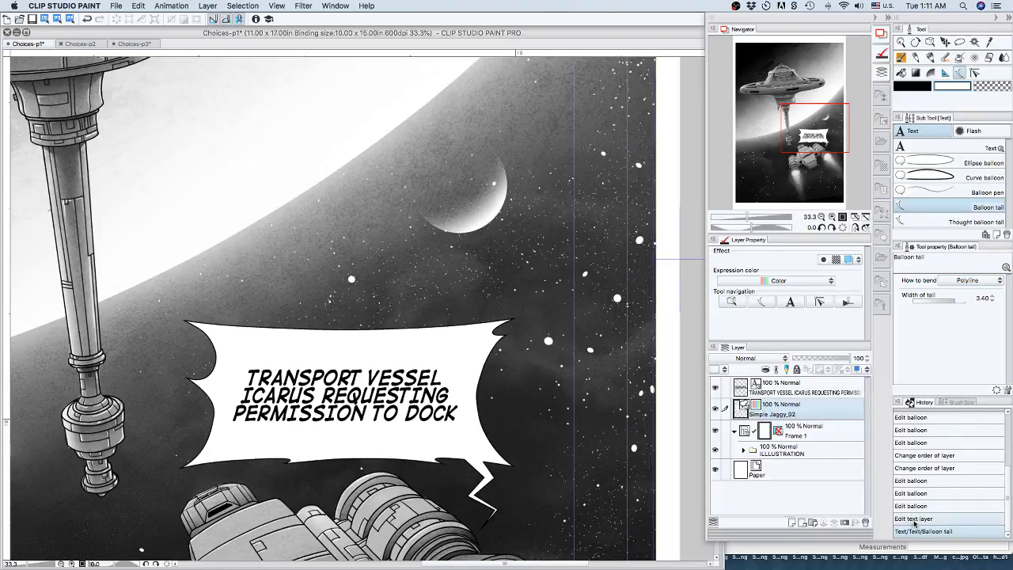
# Try a pointed balloon tail with Straight line bending from the balloon's lower edge to the ship, and revert it.
pyautogui.click(969, 280)
pyautogui.click(949, 292)
pyautogui.moveTo(464, 456); pyautogui.dragTo(486, 519)
pyautogui.click(489, 522)
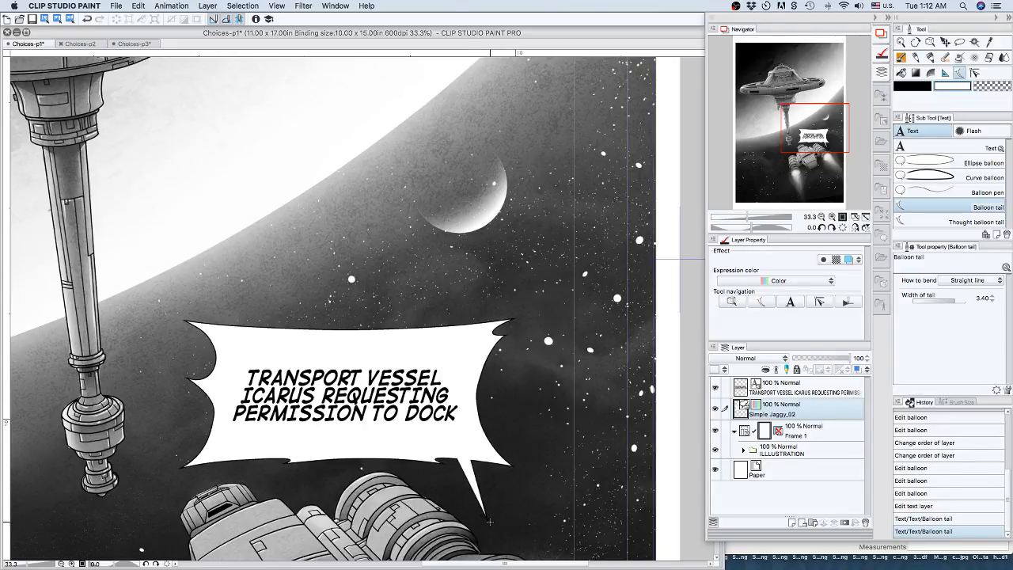
pyautogui.click(913, 506)
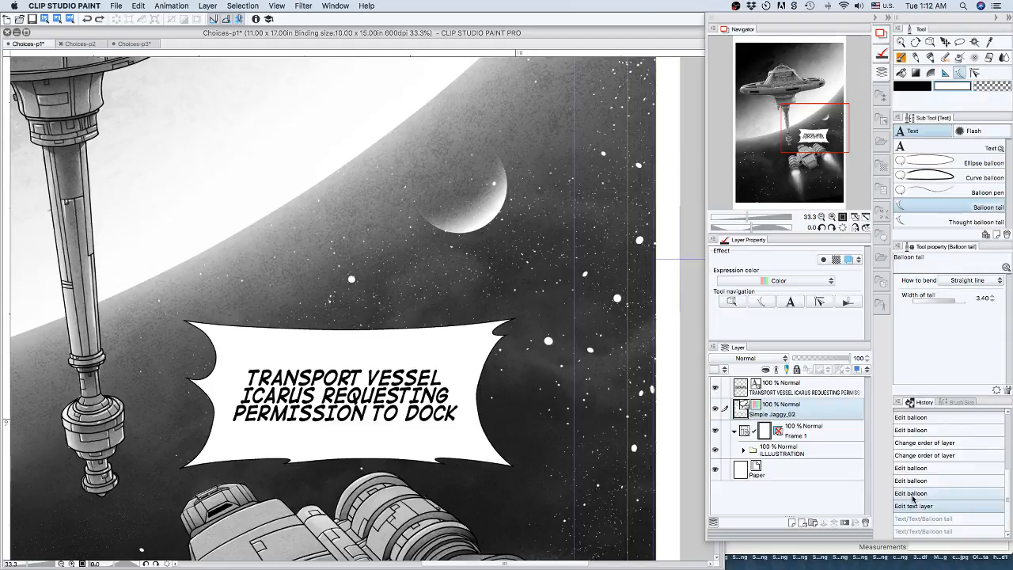
# Try a curved balloon tail with Spline bending from the balloon's lower edge to the ship, and revert it.
pyautogui.click(967, 280)
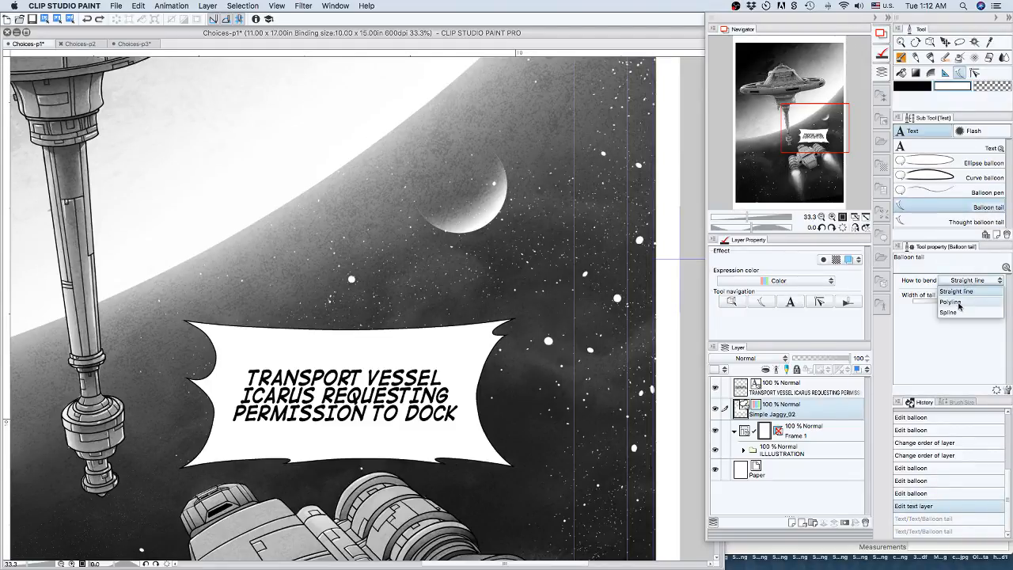
pyautogui.click(956, 313)
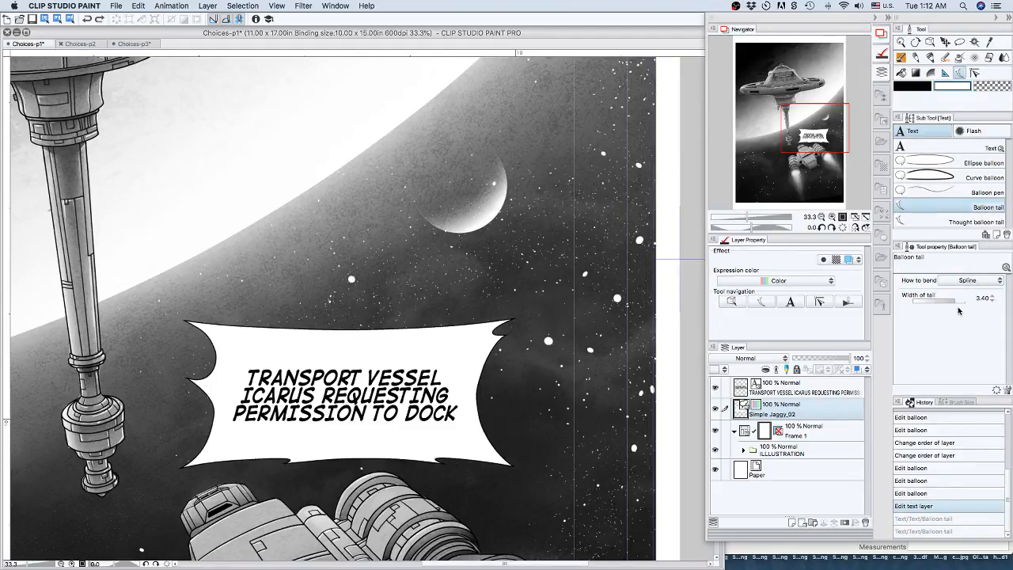
pyautogui.click(468, 455)
pyautogui.click(491, 500)
pyautogui.doubleClick(490, 523)
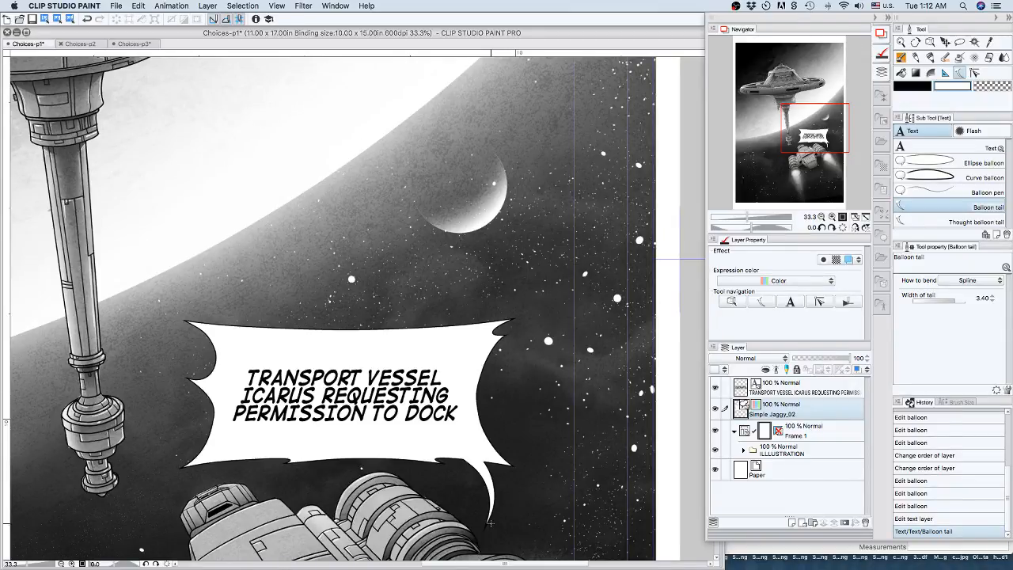
pyautogui.click(915, 519)
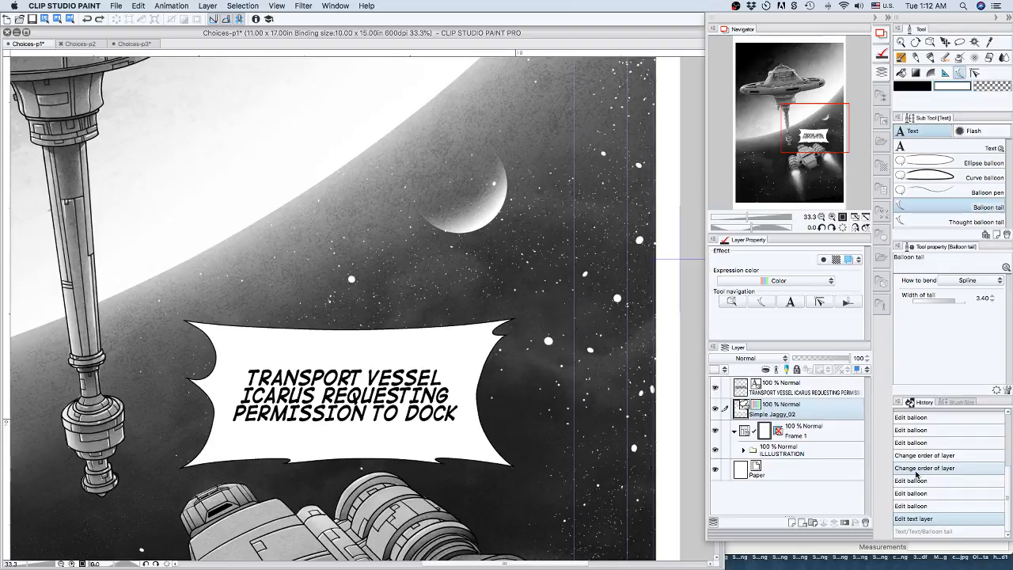
# Thicken the Simple Jaggy_02 balloon's outline to a brush size of 0.50.
pyautogui.click(742, 300)
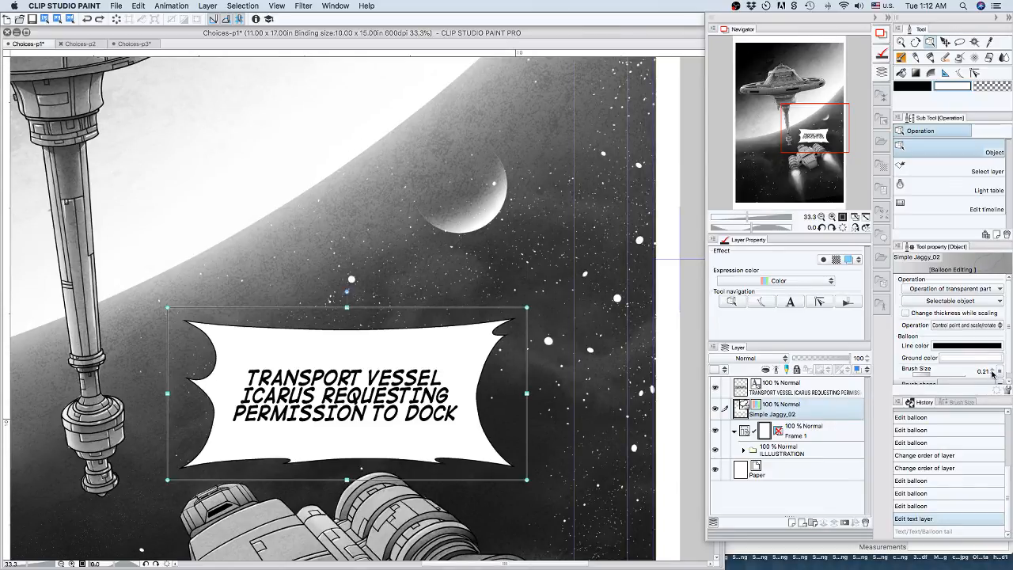
pyautogui.moveTo(993, 371); pyautogui.dragTo(994, 372)
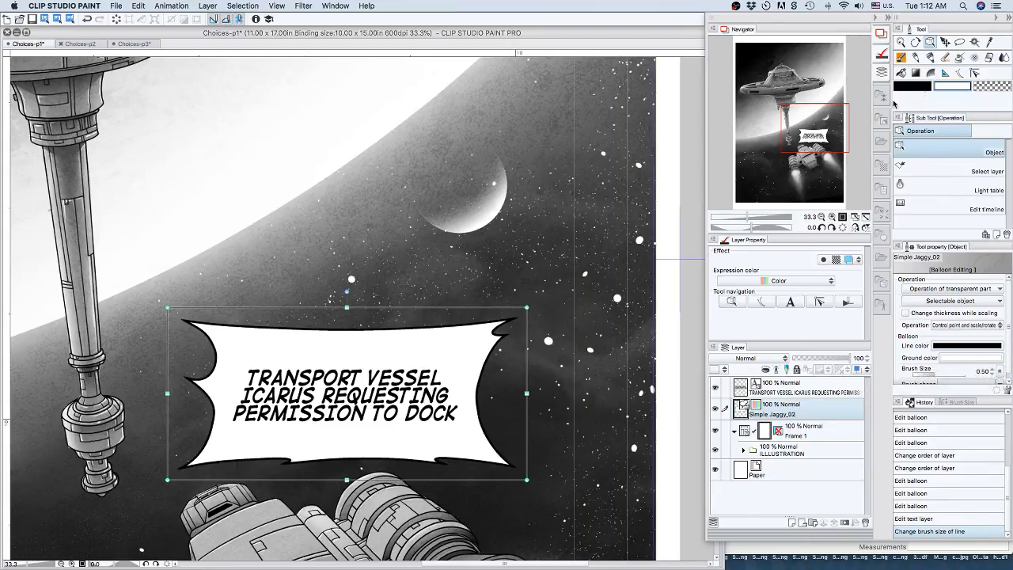
# Select the Simple Jaggy_02 balloon and move it up, away from the ship, to just below the small moon.
pyautogui.moveTo(819, 123); pyautogui.dragTo(813, 140)
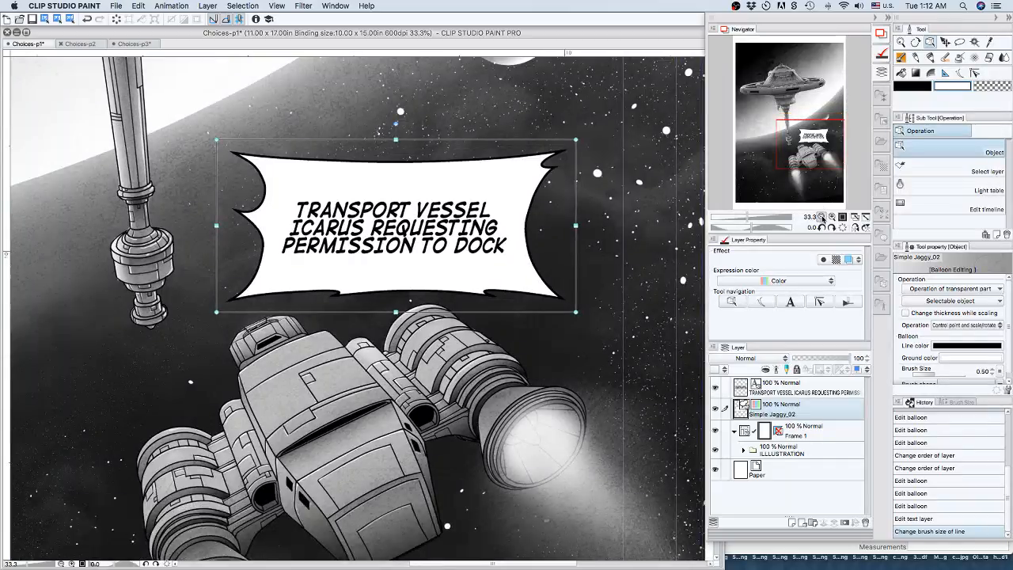
pyautogui.click(820, 217)
pyautogui.click(820, 216)
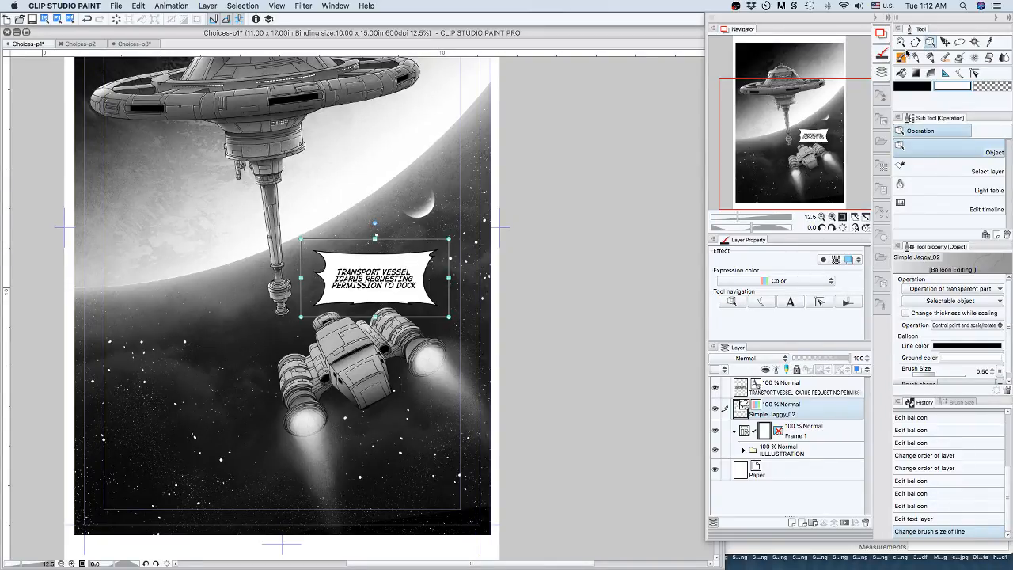
pyautogui.click(405, 230)
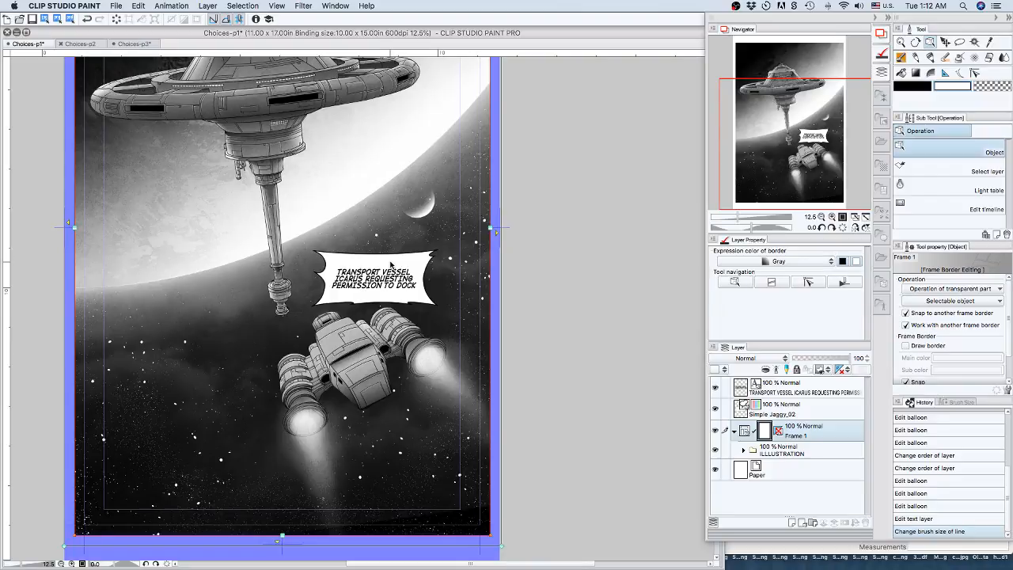
pyautogui.click(396, 262)
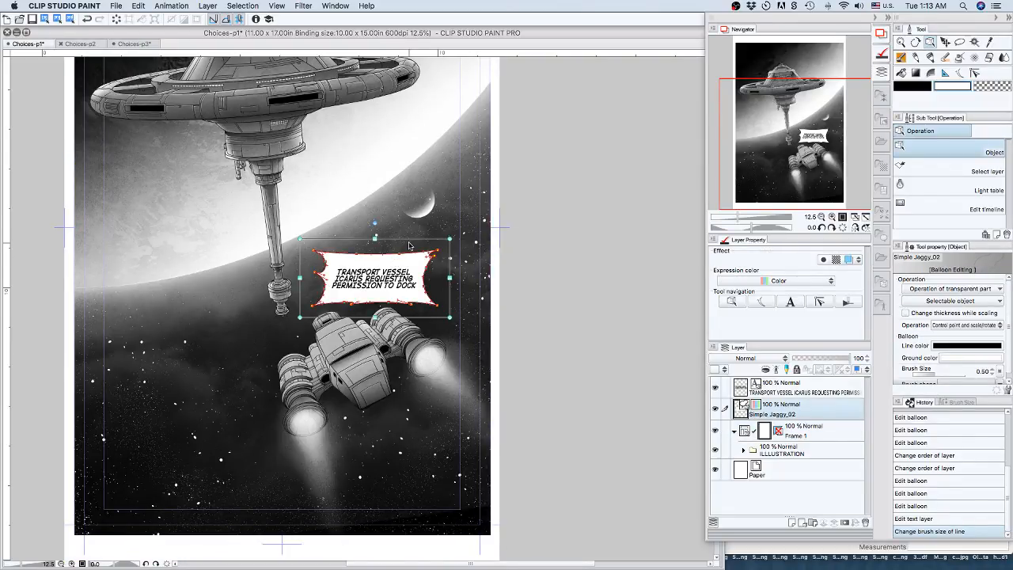
pyautogui.press('Up')
pyautogui.press('Up')
pyautogui.press('Up')
pyautogui.press('Up')
pyautogui.press('Up')
pyautogui.press('Up')
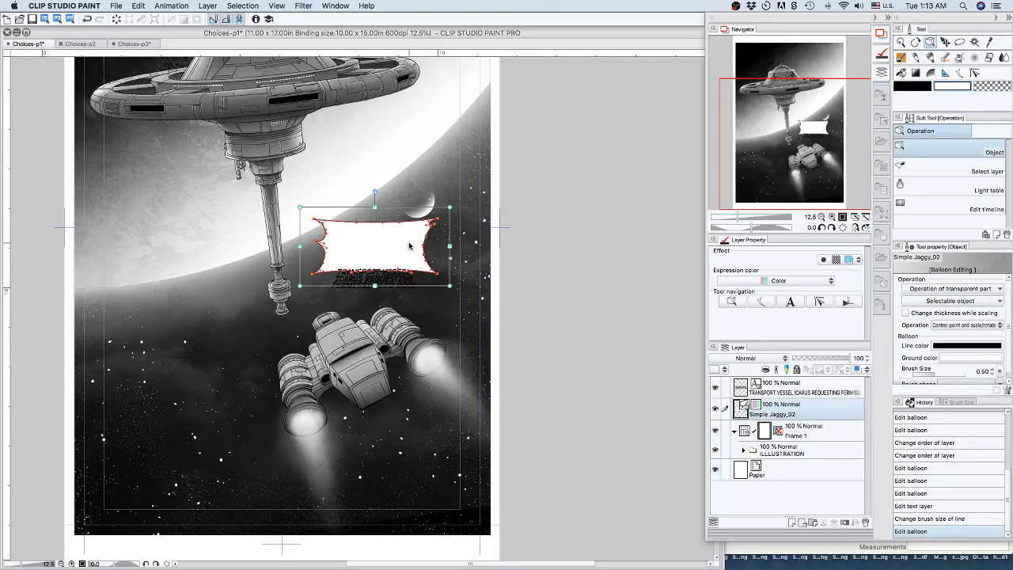
pyautogui.press('Right')
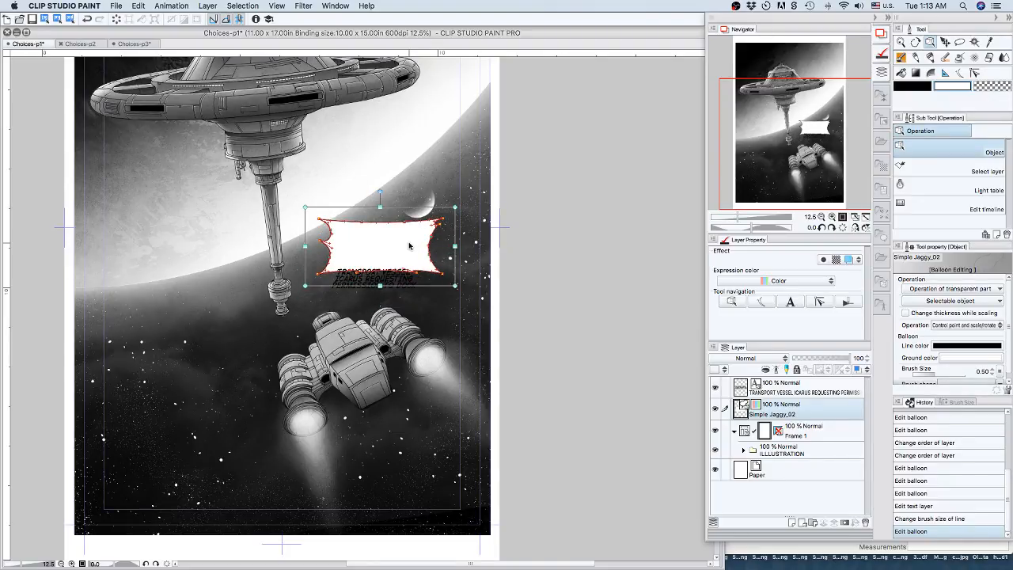
# Move the Simple Jaggy_02 balloon left across the station's shaft to the open area on the page's left side.
pyautogui.moveTo(799, 116); pyautogui.dragTo(805, 69)
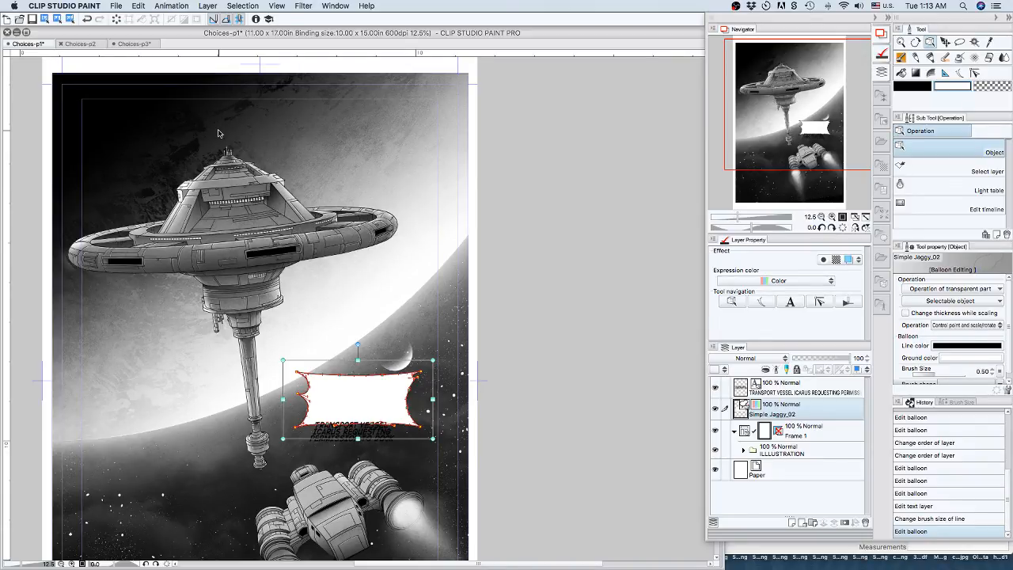
pyautogui.press('Left')
pyautogui.press('Left')
pyautogui.press('Left')
pyautogui.press('Left')
pyautogui.press('Left')
pyautogui.press('Left')
pyautogui.press('Left')
pyautogui.press('Left')
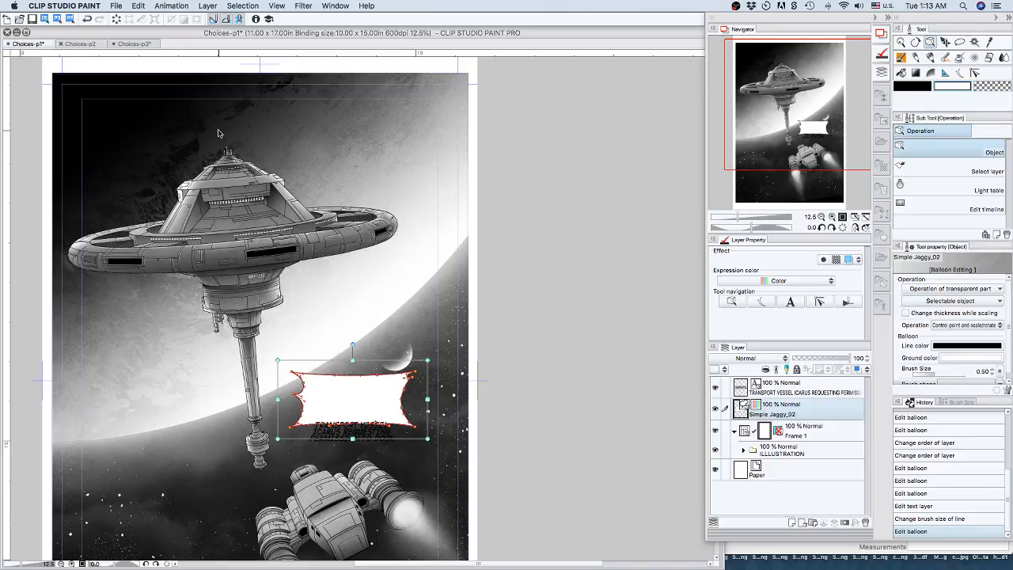
pyautogui.press('Left')
pyautogui.press('Left')
pyautogui.press('Left')
pyautogui.press('Left')
pyautogui.press('Left')
pyautogui.press('Left')
pyautogui.press('Left')
pyautogui.press('Left')
pyautogui.press('Left')
pyautogui.press('Left')
pyautogui.press('Left')
pyautogui.press('Left')
pyautogui.press('Left')
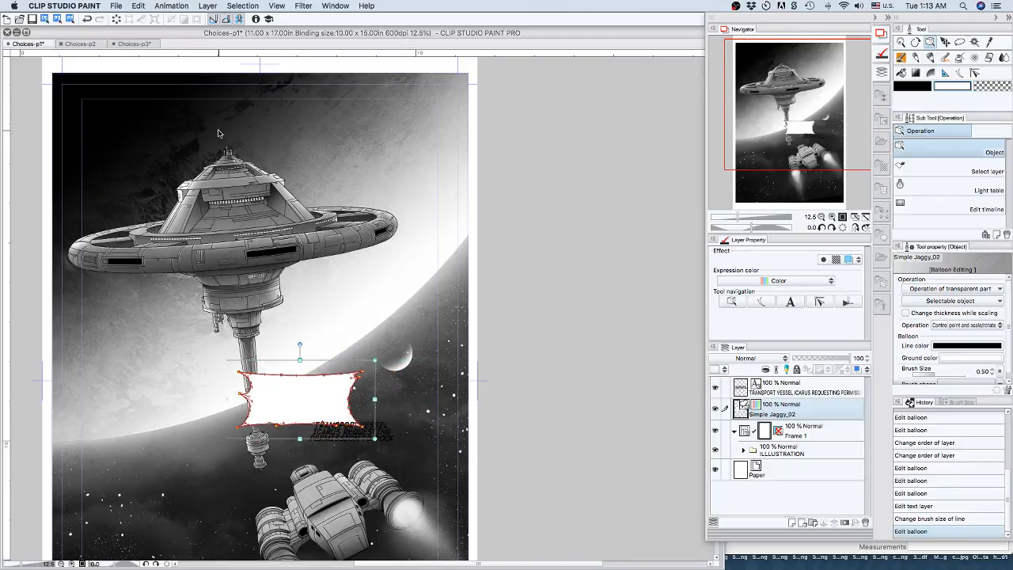
pyautogui.press('Left')
pyautogui.press('Left')
pyautogui.press('Left')
pyautogui.press('Left')
pyautogui.press('Left')
pyautogui.press('Left')
pyautogui.press('Left')
pyautogui.press('Left')
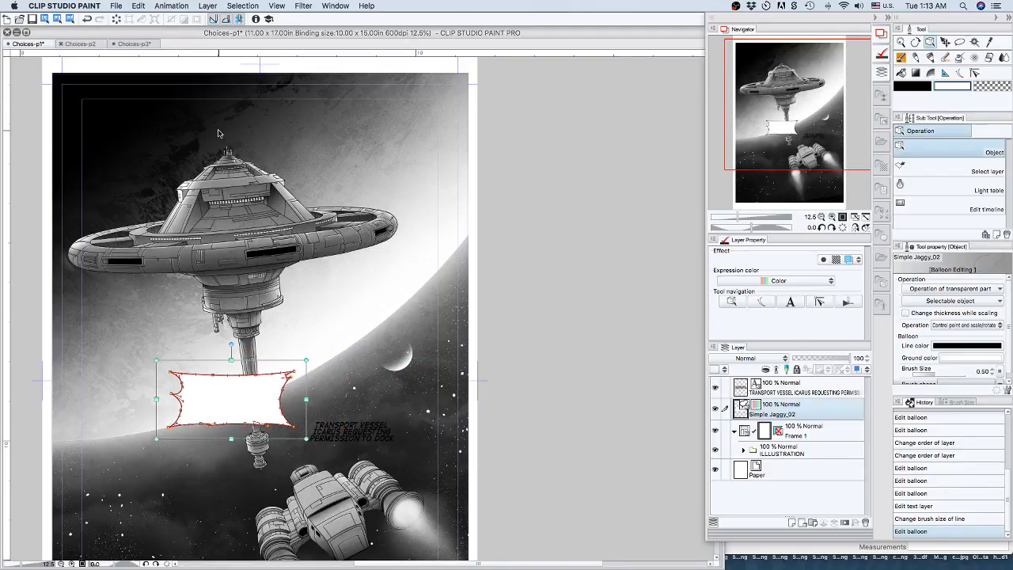
pyautogui.press('Left')
pyautogui.press('Left')
pyautogui.press('Left')
pyautogui.press('Left')
pyautogui.press('Left')
pyautogui.press('Left')
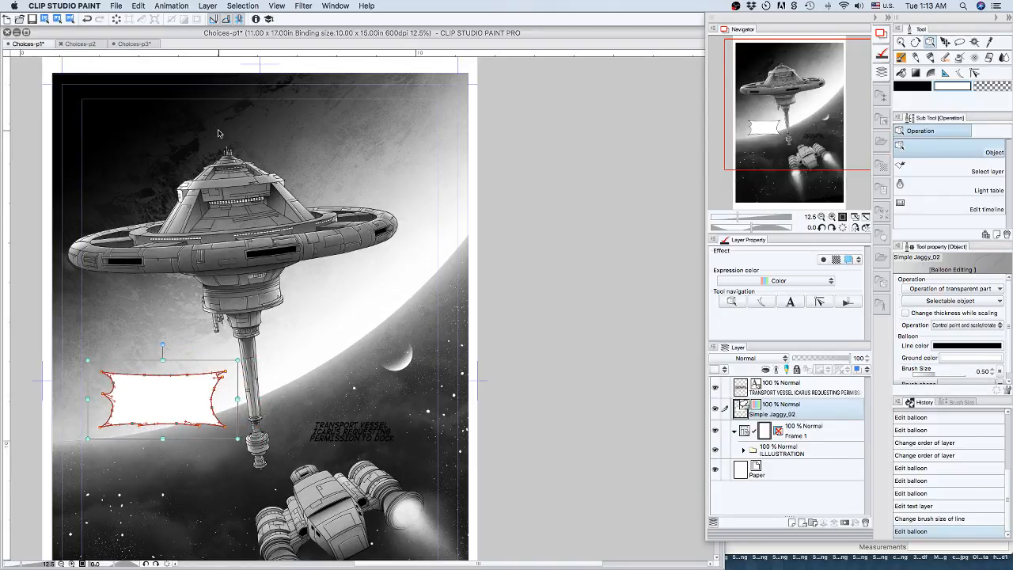
# Move the TRANSPORT VESSEL ICARUS text left across the station's shaft to the lower edge of the Simple Jaggy_02 balloon.
pyautogui.click(370, 427)
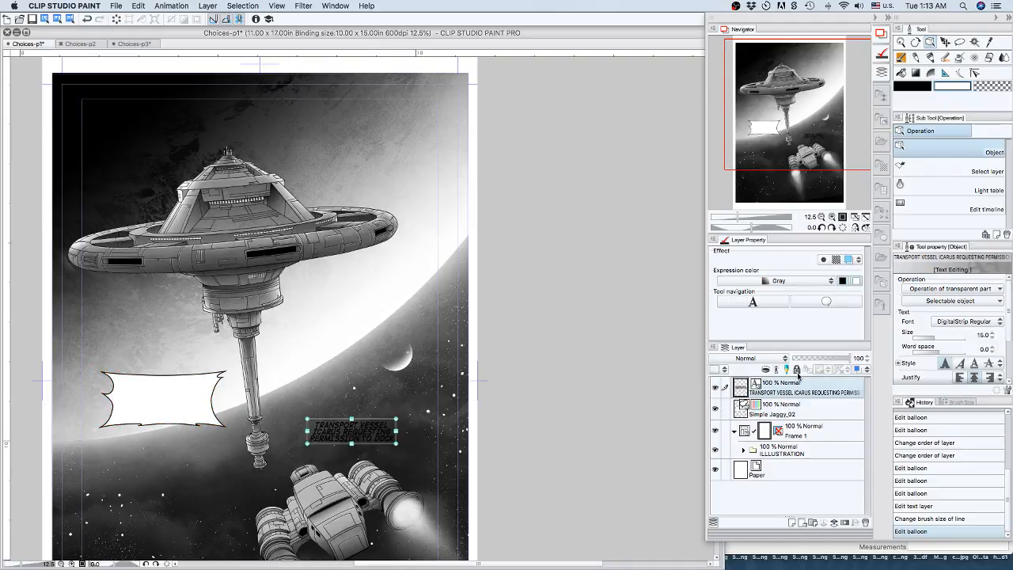
pyautogui.press('Left')
pyautogui.press('Left')
pyautogui.press('Left')
pyautogui.press('Left')
pyautogui.press('Left')
pyautogui.press('Left')
pyautogui.press('Left')
pyautogui.press('Left')
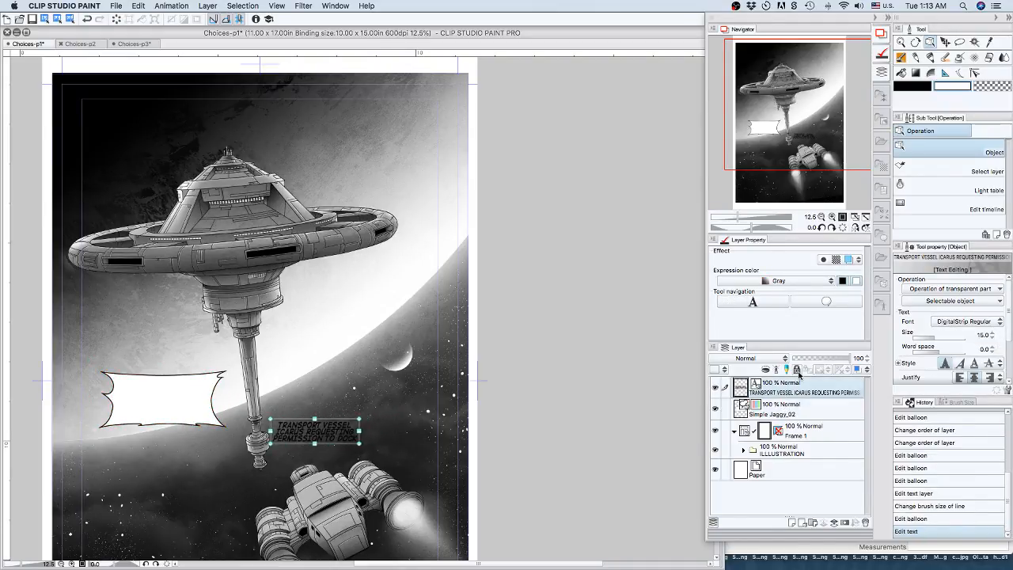
pyautogui.press('Left')
pyautogui.press('Left')
pyautogui.press('Left')
pyautogui.press('Left')
pyautogui.press('Left')
pyautogui.press('Left')
pyautogui.press('Left')
pyautogui.press('Left')
pyautogui.press('Left')
pyautogui.press('Left')
pyautogui.press('Left')
pyautogui.press('Left')
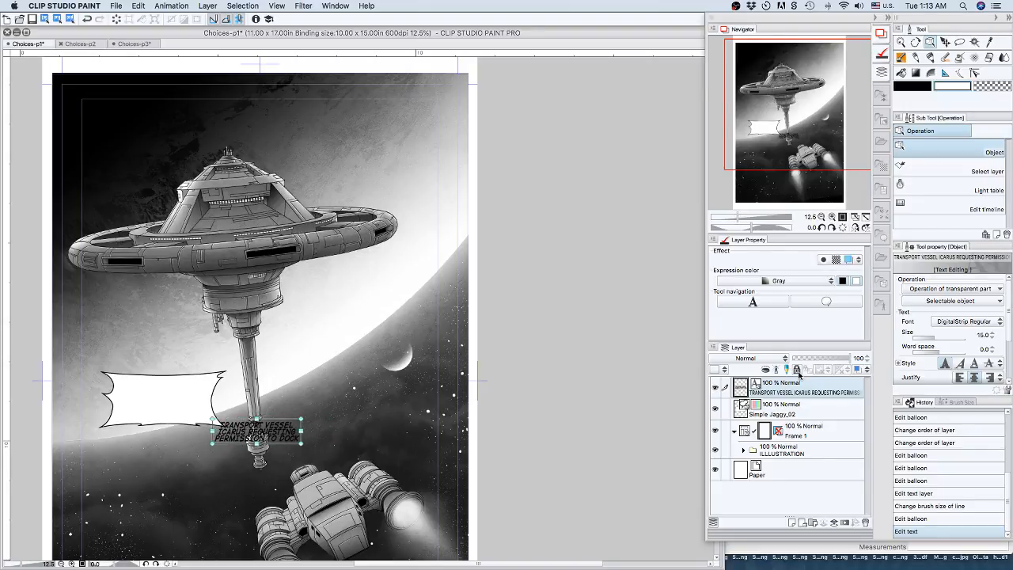
pyautogui.press('Left')
pyautogui.press('Left')
pyautogui.press('Left')
pyautogui.press('Left')
pyautogui.press('Left')
pyautogui.press('Left')
pyautogui.press('Left')
pyautogui.press('Left')
pyautogui.press('Left')
pyautogui.press('Left')
pyautogui.press('Left')
pyautogui.press('Left')
pyautogui.press('Left')
pyautogui.press('Left')
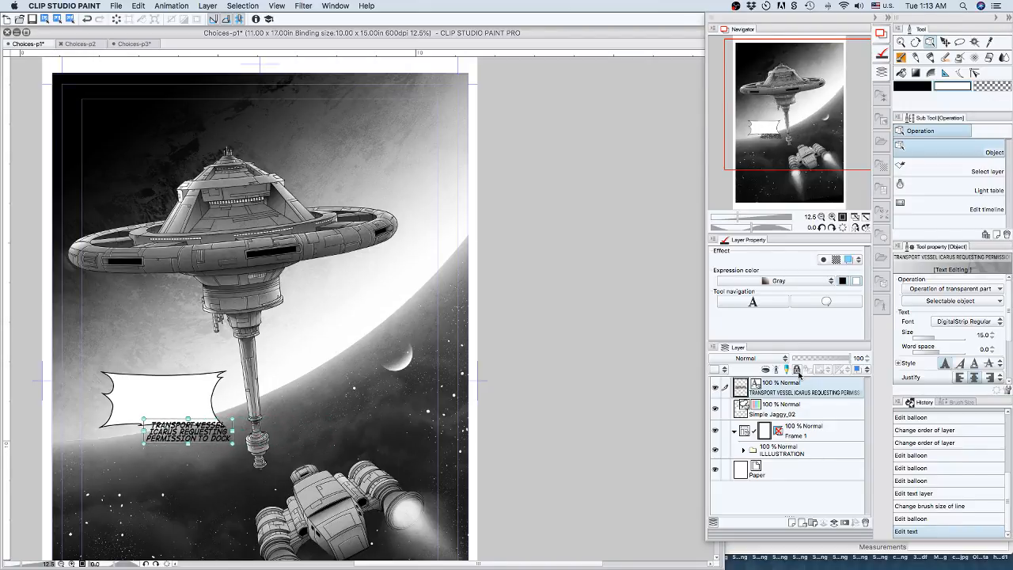
pyautogui.press('Left')
pyautogui.press('Left')
pyautogui.press('Left')
pyautogui.press('Left')
pyautogui.press('Left')
pyautogui.press('Left')
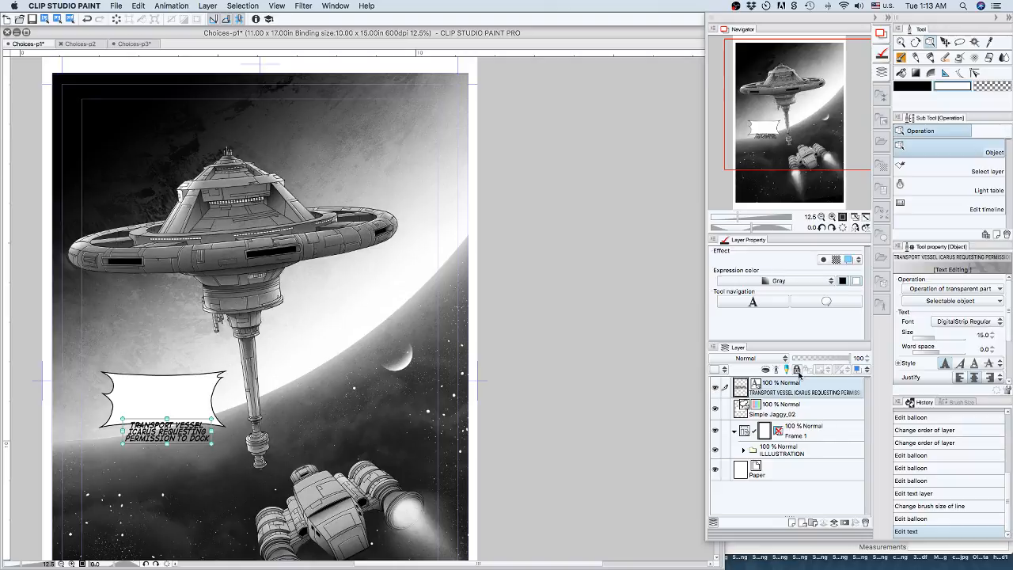
# Raise the TRANSPORT VESSEL ICARUS text into the Simple Jaggy_02 balloon and centre it inside the outline.
pyautogui.press('Up')
pyautogui.press('Up')
pyautogui.press('Up')
pyautogui.press('Up')
pyautogui.press('Up')
pyautogui.press('Up')
pyautogui.press('Up')
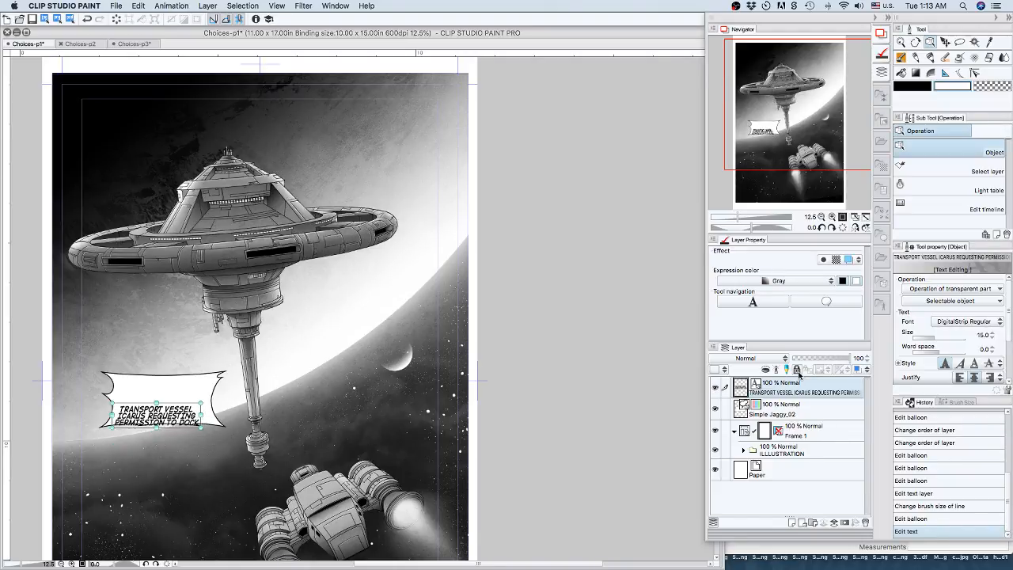
pyautogui.press('Right')
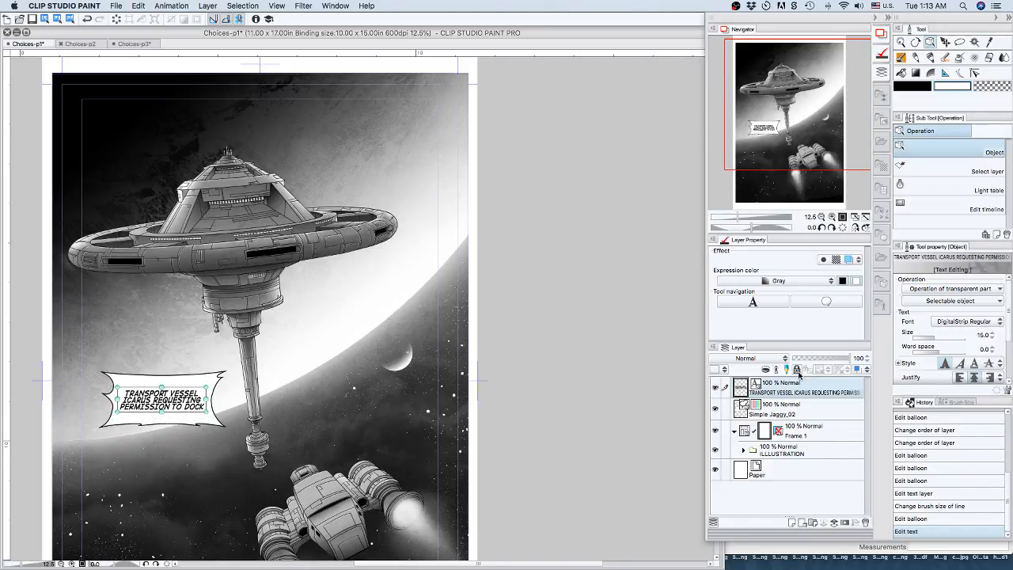
pyautogui.press('Right')
pyautogui.press('Left')
# Show the Balloon category of the manga materials.
pyautogui.click(883, 186)
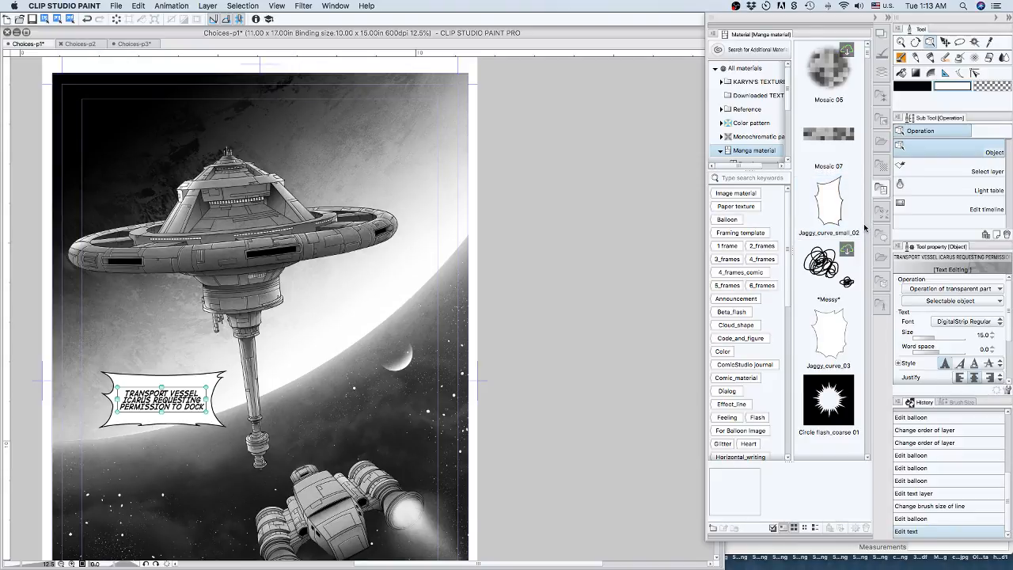
pyautogui.click(769, 165)
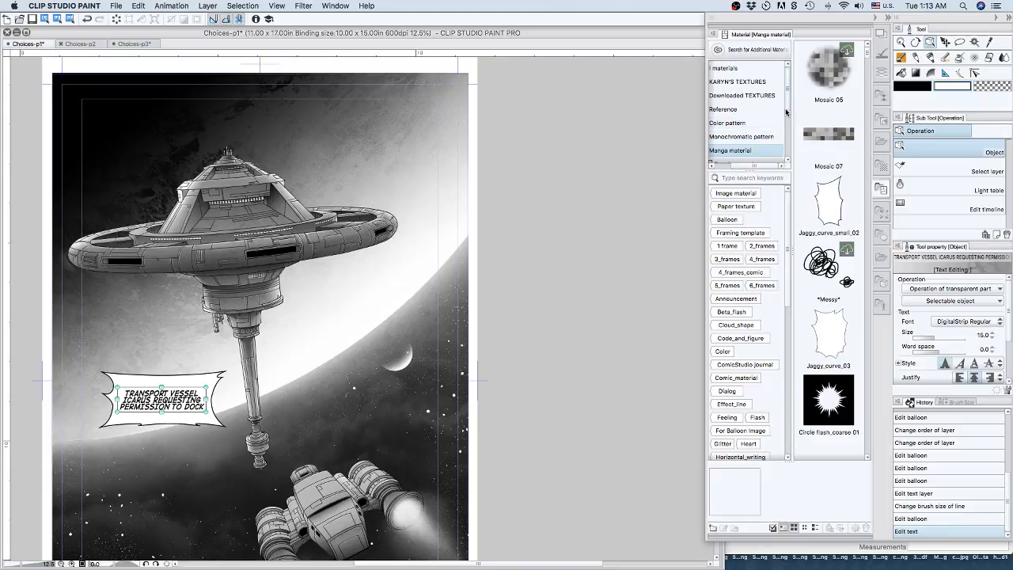
pyautogui.moveTo(787, 101); pyautogui.dragTo(788, 107)
pyautogui.scroll(-4, 744, 118)
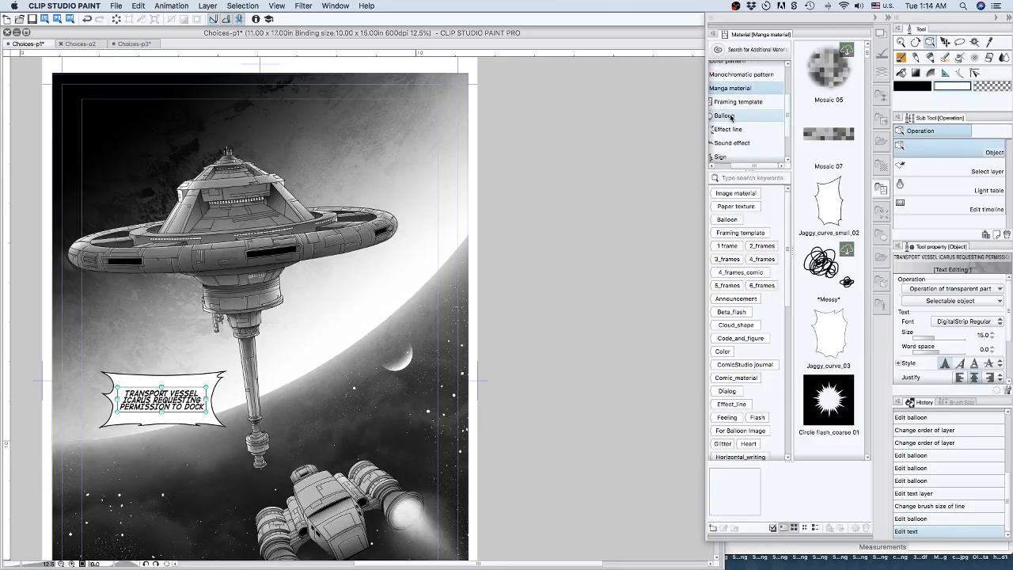
pyautogui.click(739, 116)
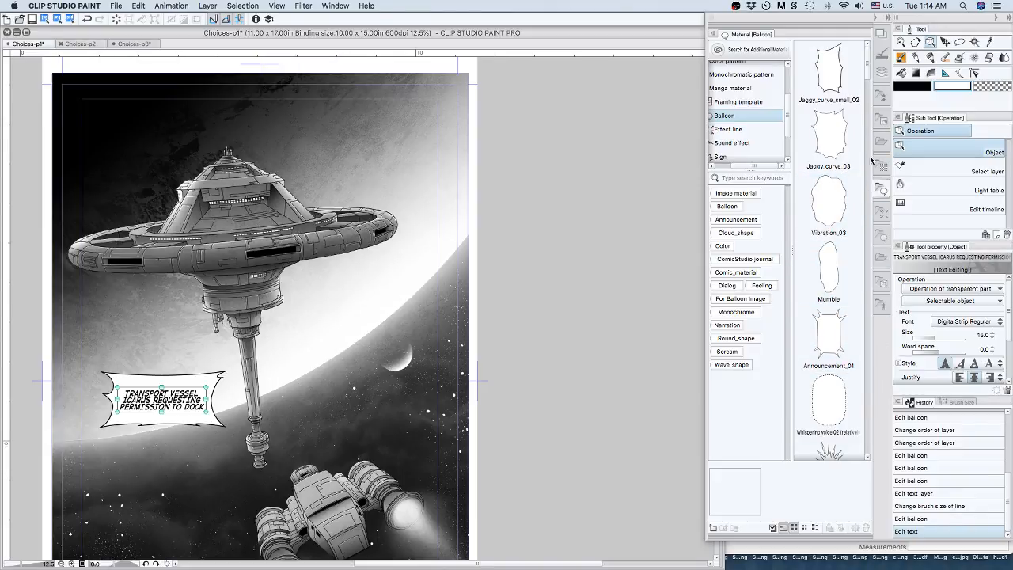
# Find the Jaggy_curve_02 balloon among the balloon materials and place it on the page.
pyautogui.scroll(-1, 869, 79)
pyautogui.scroll(-3, 869, 79)
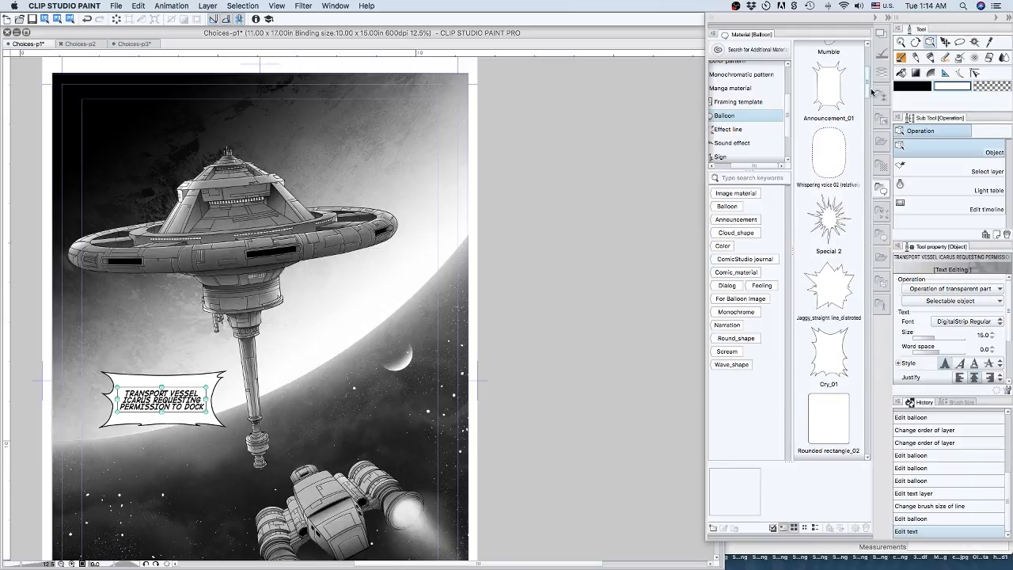
pyautogui.scroll(-1, 871, 95)
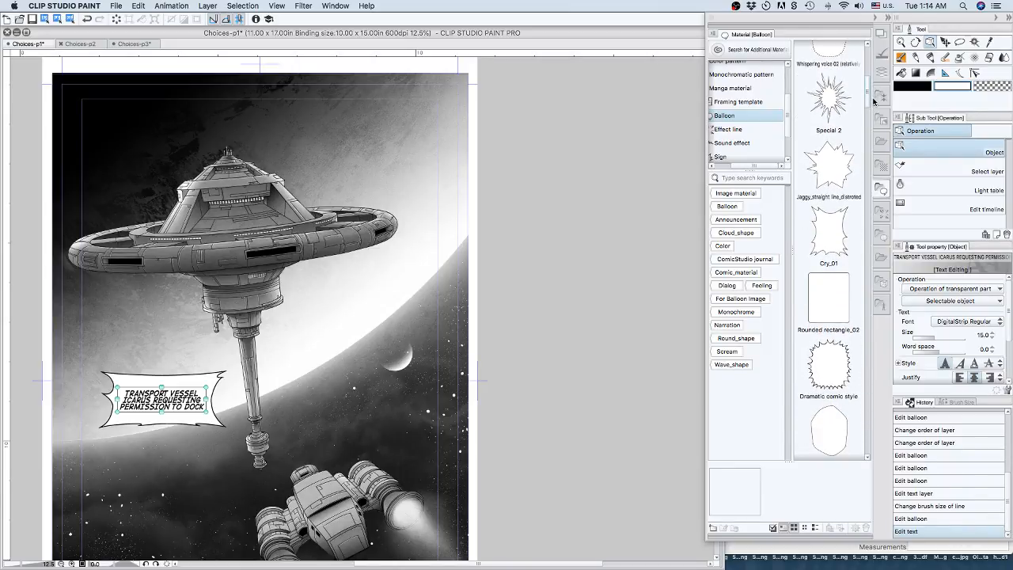
pyautogui.scroll(-1, 874, 101)
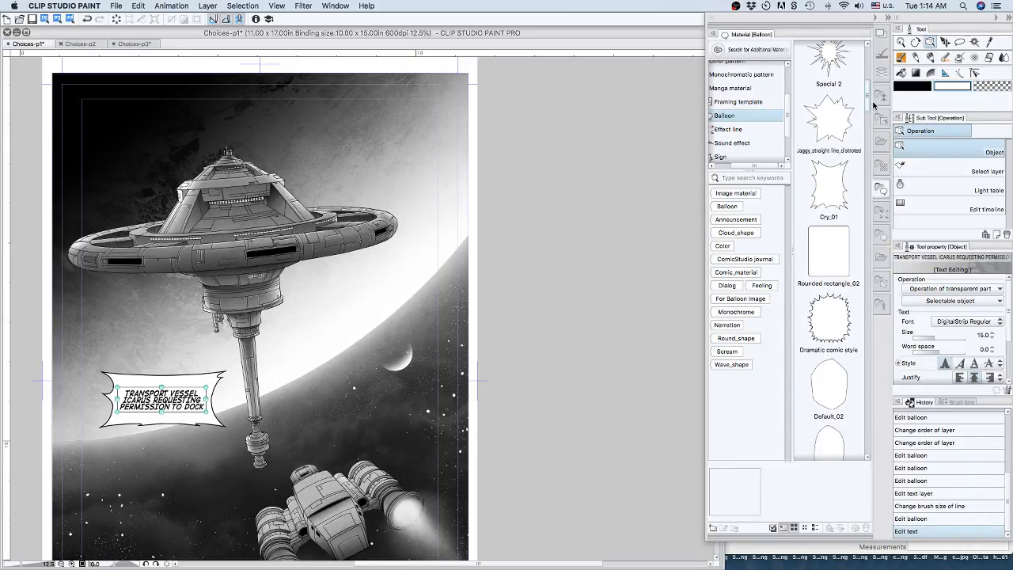
pyautogui.scroll(-5, 873, 107)
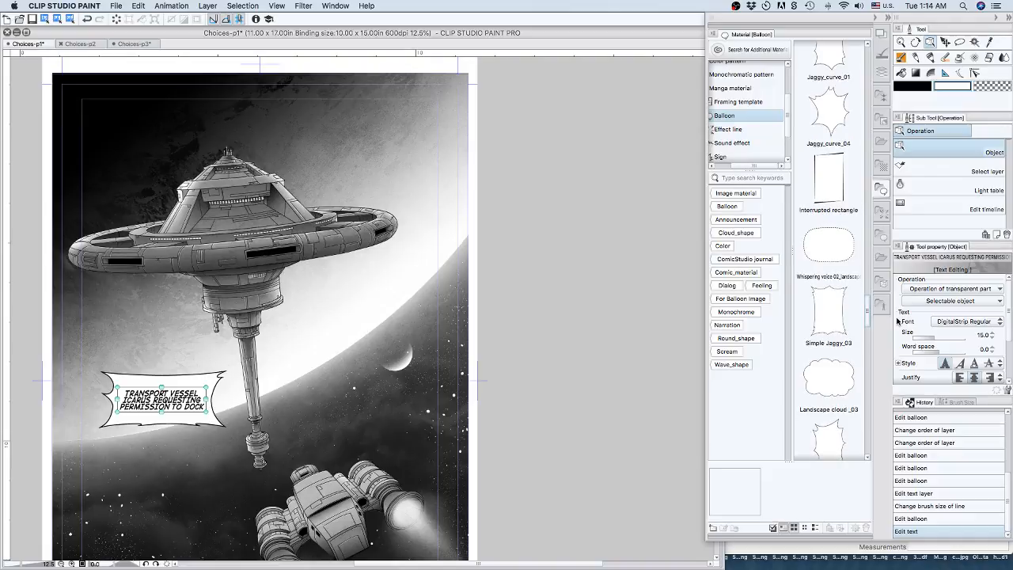
pyautogui.moveTo(898, 326); pyautogui.dragTo(901, 341)
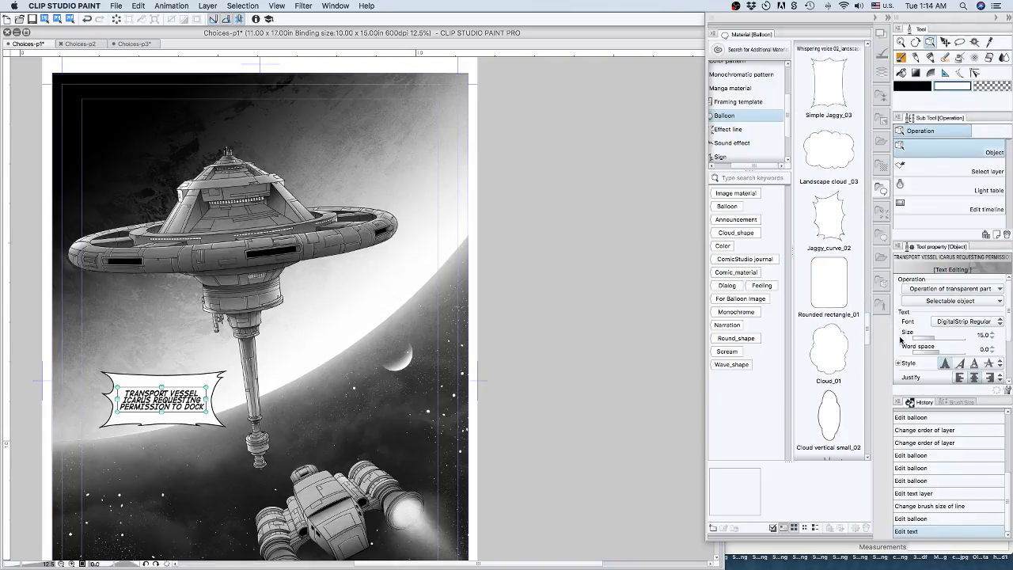
pyautogui.moveTo(826, 207); pyautogui.dragTo(371, 330)
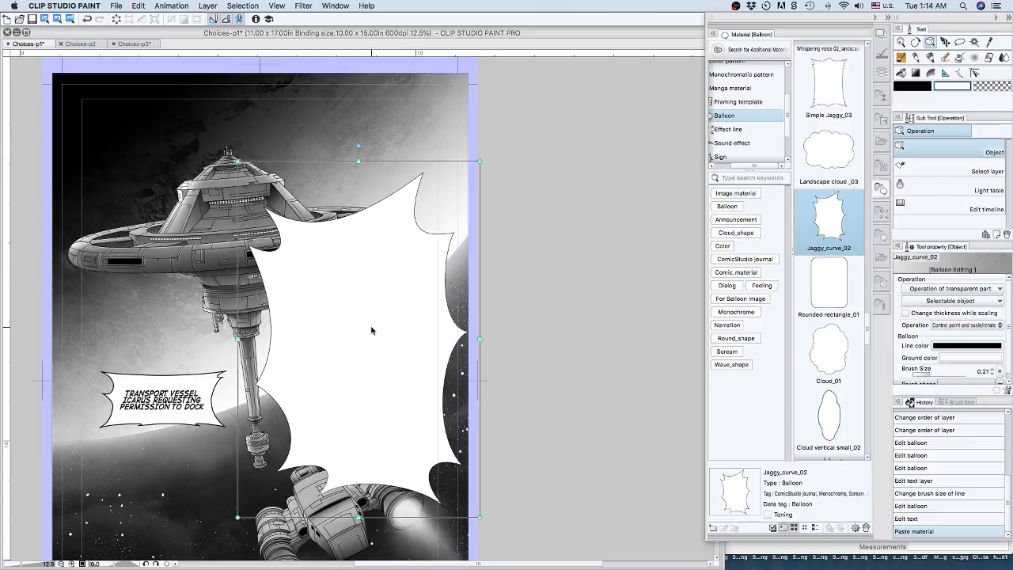
# Shrink and rotate the Jaggy_curve_02 balloon into a wide shape just above the ship, and set its brush size to 0.50.
pyautogui.moveTo(469, 177); pyautogui.dragTo(366, 452)
pyautogui.moveTo(332, 486); pyautogui.dragTo(334, 482)
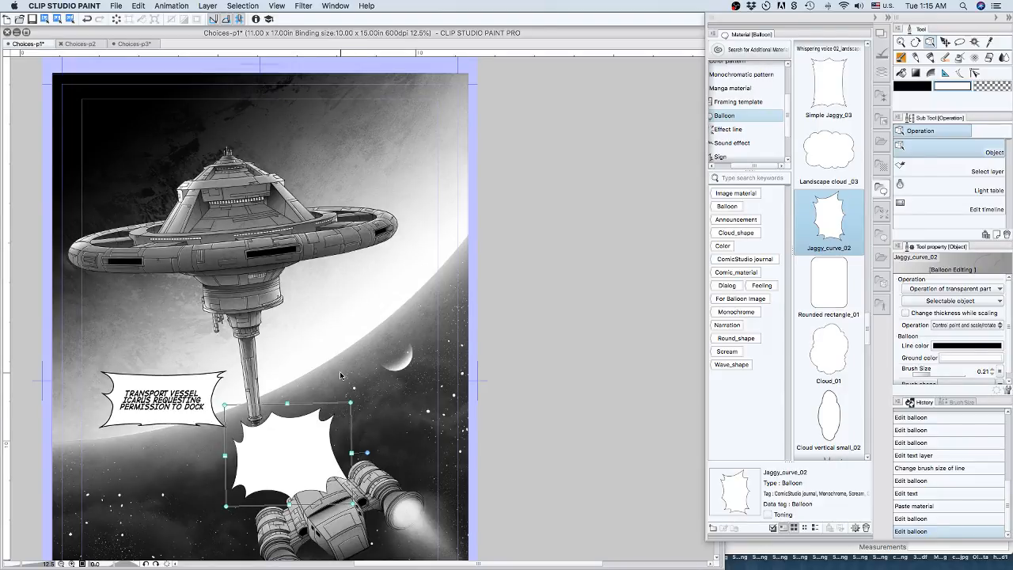
pyautogui.click(993, 370)
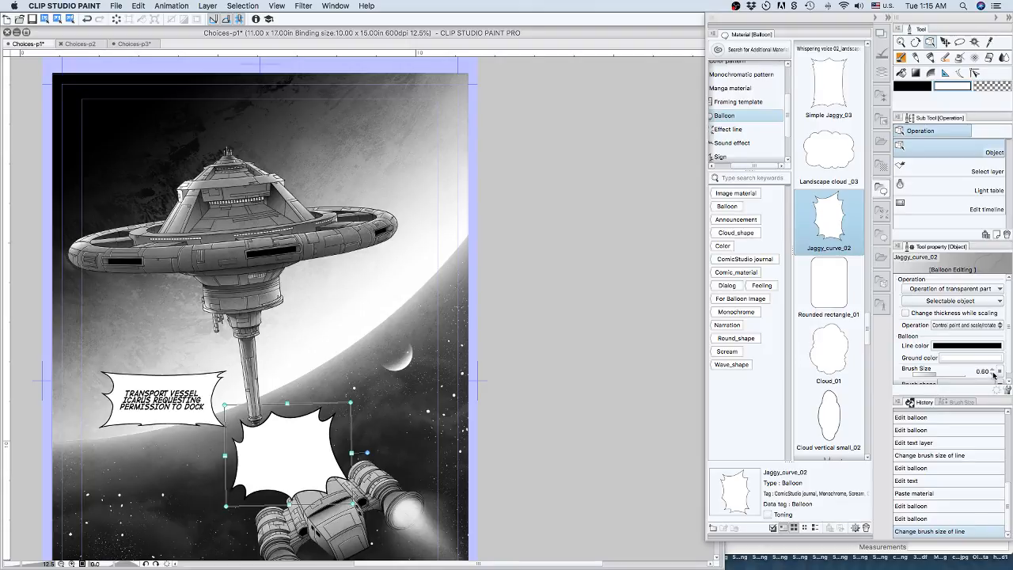
pyautogui.scroll(-1, 1008, 324)
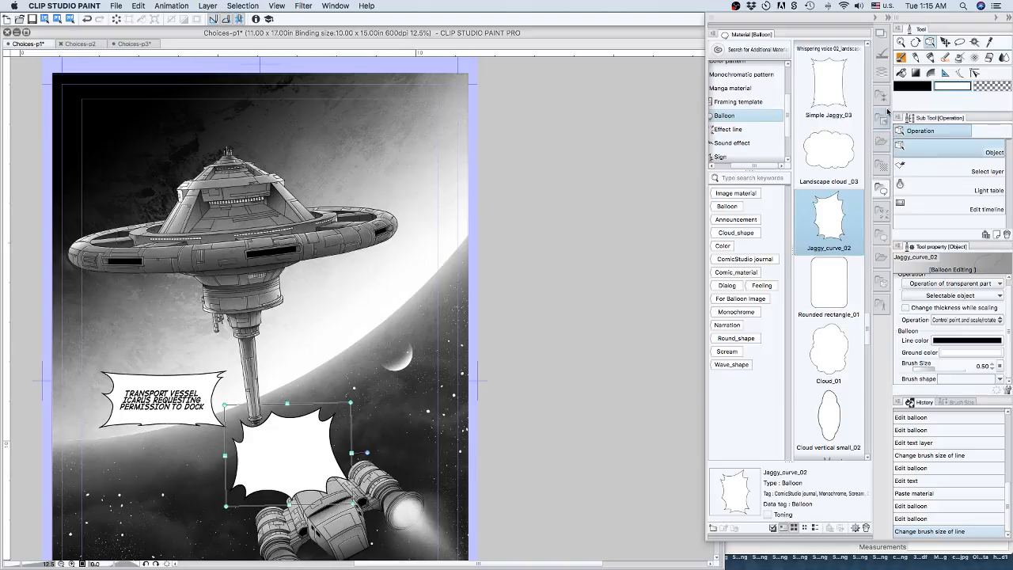
# Move the Jaggy_curve_02 layer out of the Frame 1 folder to just below Simple Jaggy_02, and hide the Simple Jaggy_02 layer.
pyautogui.click(882, 72)
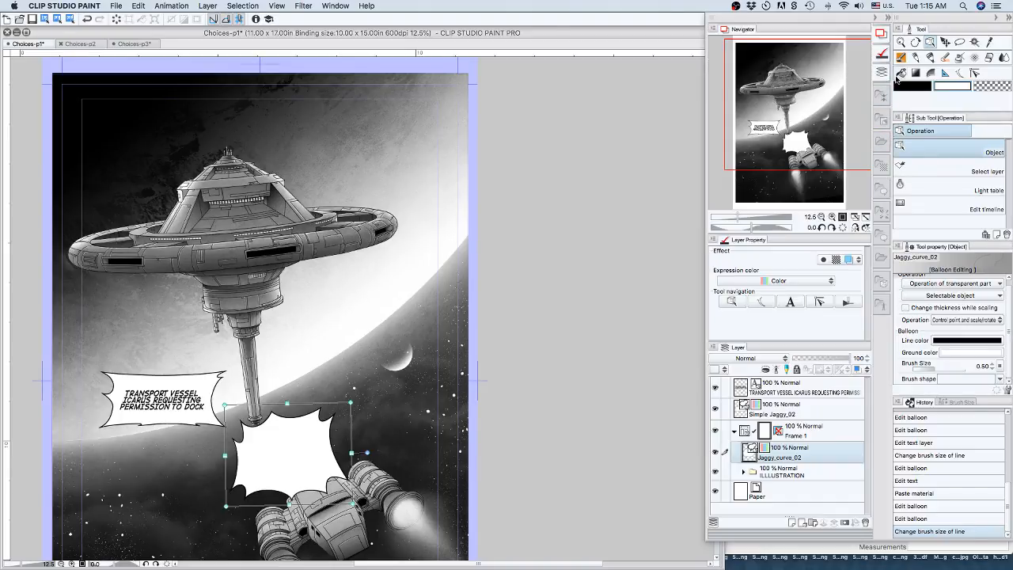
pyautogui.moveTo(799, 454); pyautogui.dragTo(780, 416)
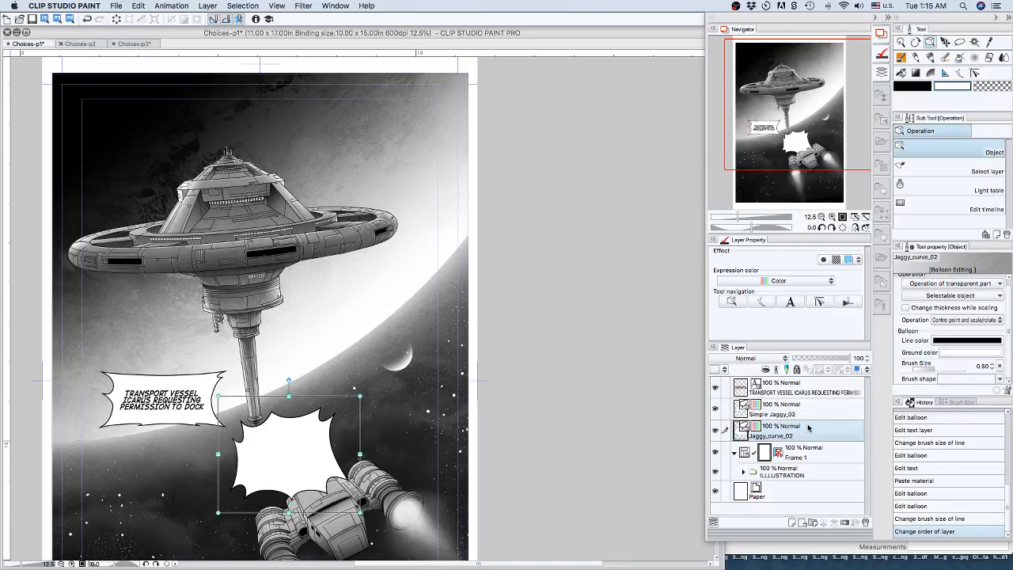
pyautogui.click(715, 409)
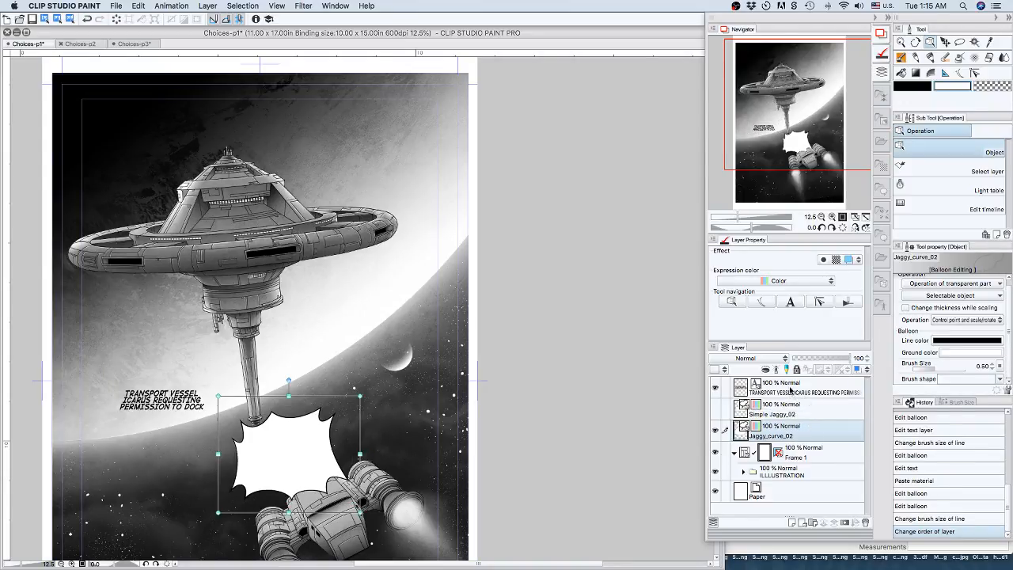
# Stretch the Jaggy_curve_02 balloon slightly wider towards the right.
pyautogui.click(796, 383)
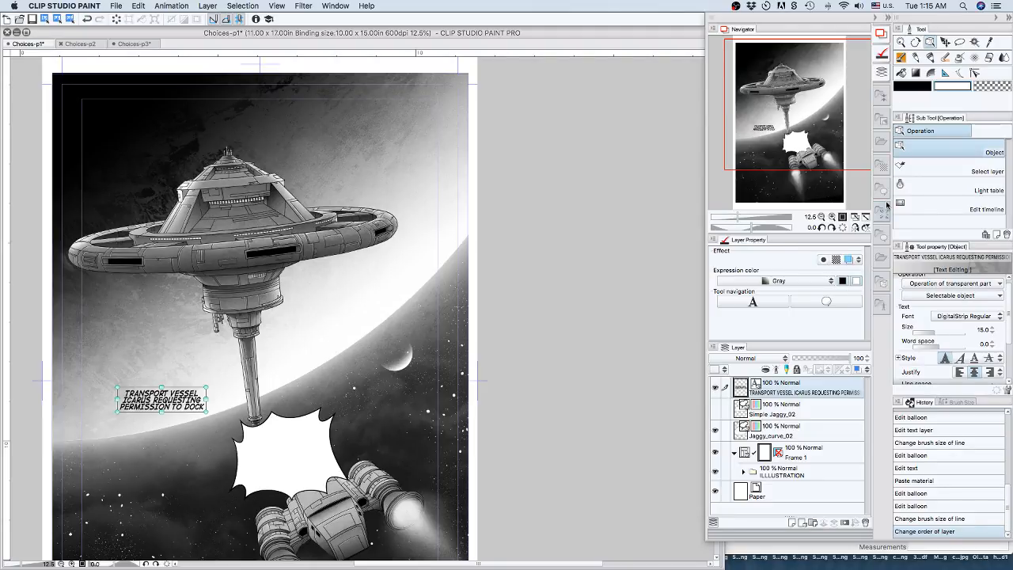
pyautogui.click(316, 444)
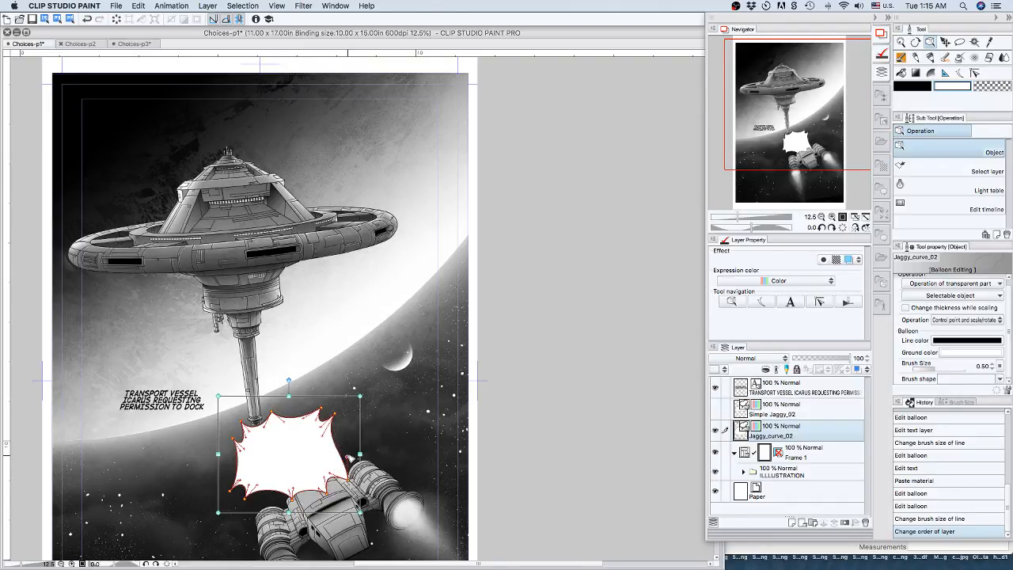
pyautogui.moveTo(348, 456); pyautogui.dragTo(377, 453)
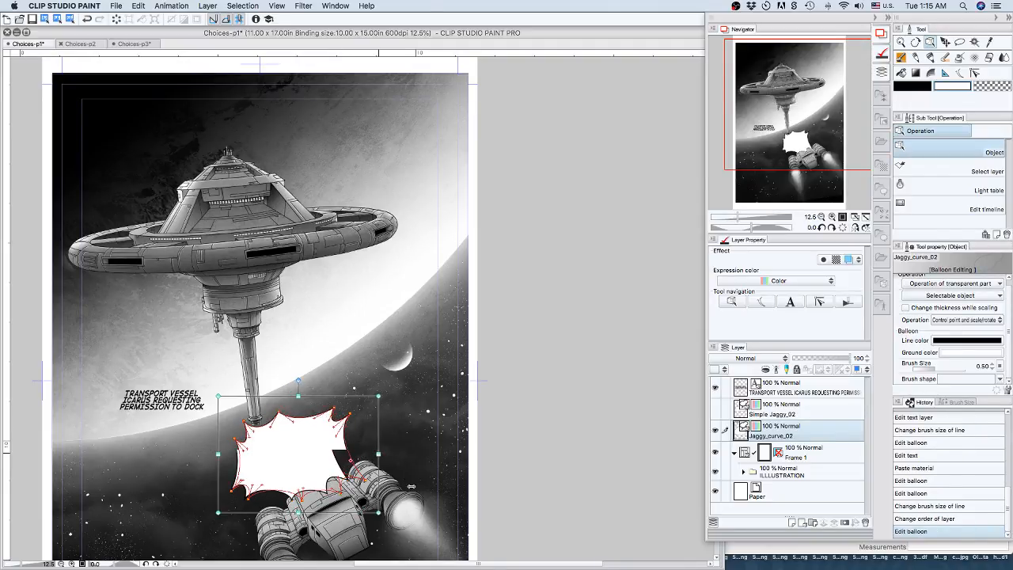
pyautogui.click(362, 426)
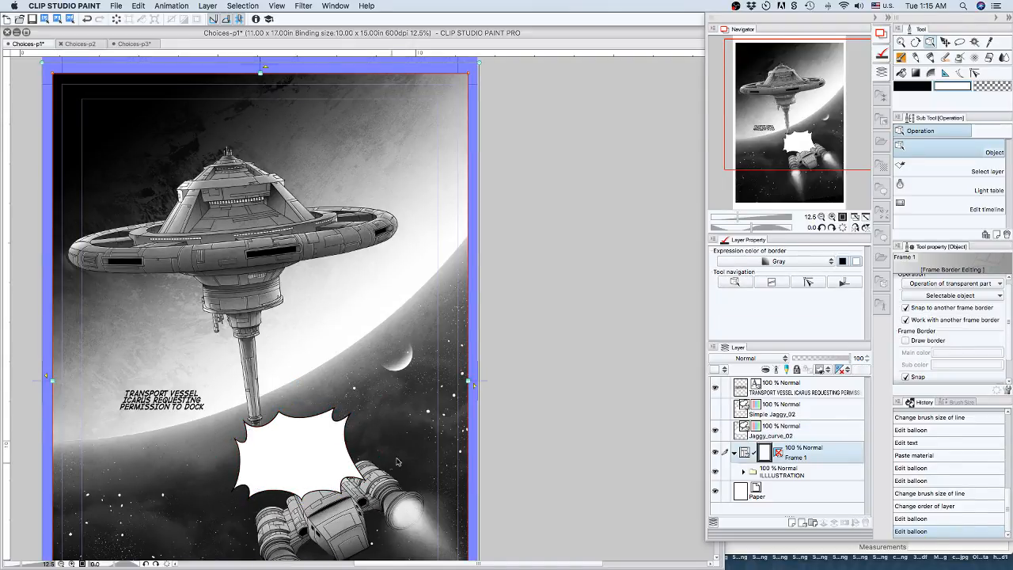
# Move the Jaggy_curve_02 balloon left past the station's shaft until it sits below the TRANSPORT VESSEL ICARUS text.
pyautogui.click(308, 449)
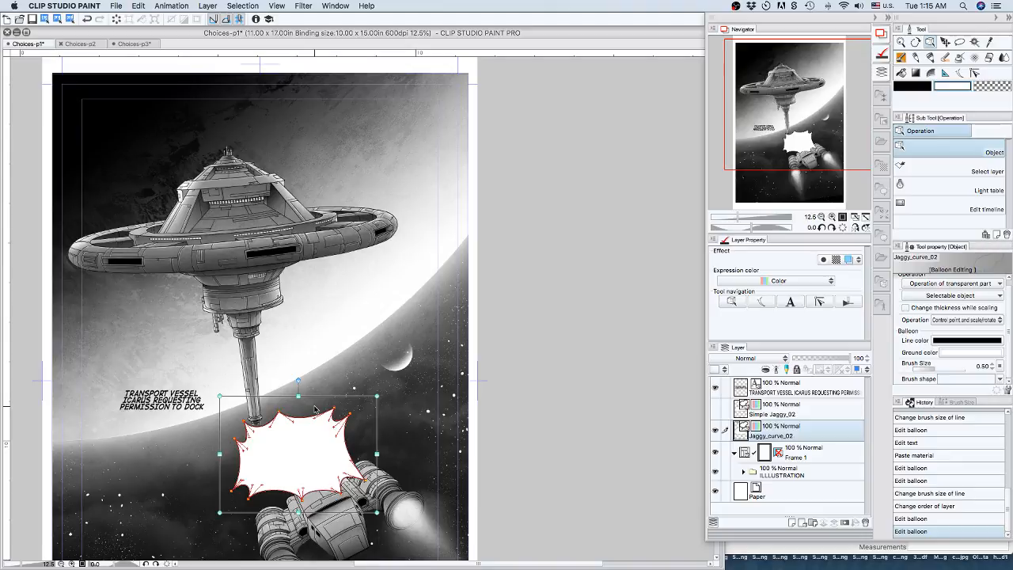
pyautogui.hotkey('shift', 'Left')
pyautogui.hotkey('shift', 'Left')
pyautogui.hotkey('shift', 'Left')
pyautogui.hotkey('shift', 'Left')
pyautogui.hotkey('shift', 'Left')
pyautogui.hotkey('shift', 'Left')
pyautogui.hotkey('shift', 'Left')
pyautogui.hotkey('shift', 'Left')
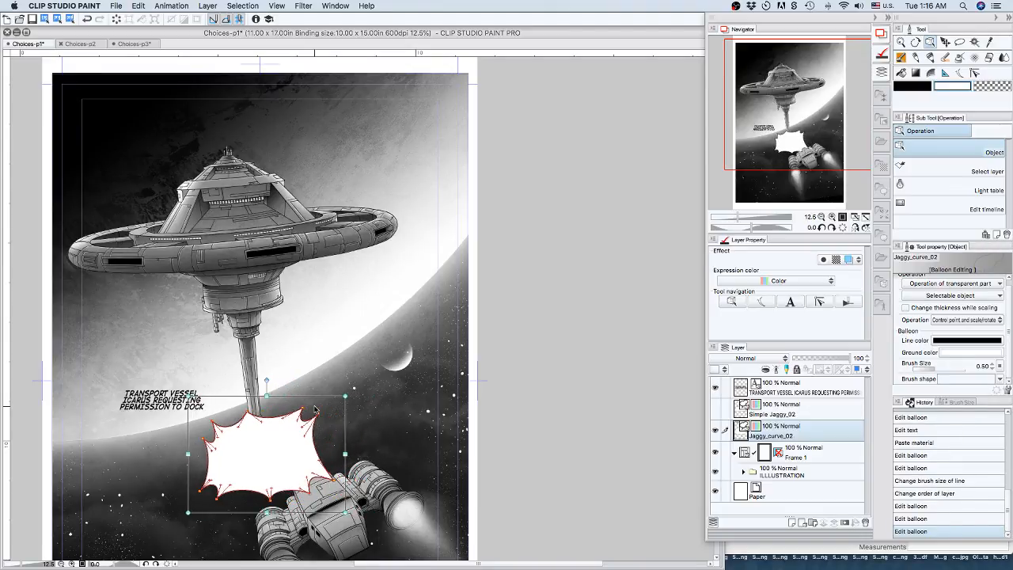
pyautogui.hotkey('shift', 'Left')
pyautogui.hotkey('shift', 'Left')
pyautogui.hotkey('shift', 'Left')
pyautogui.hotkey('shift', 'Left')
pyautogui.hotkey('shift', 'Left')
pyautogui.hotkey('shift', 'Left')
pyautogui.hotkey('shift', 'Left')
pyautogui.hotkey('shift', 'Left')
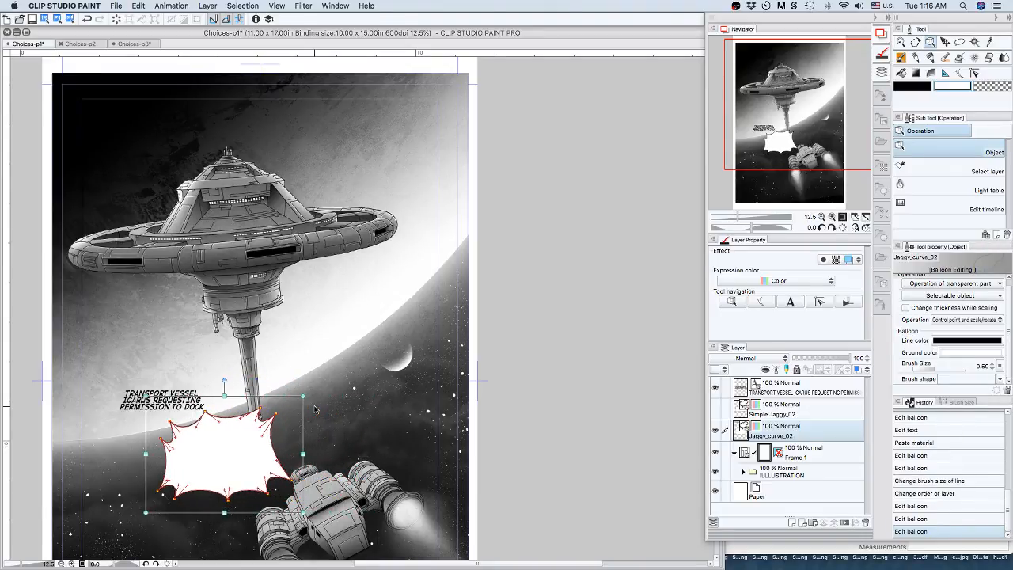
pyautogui.hotkey('shift', 'Left')
pyautogui.hotkey('shift', 'Left')
pyautogui.hotkey('shift', 'Left')
pyautogui.hotkey('shift', 'Left')
pyautogui.hotkey('shift', 'Left')
pyautogui.hotkey('shift', 'Left')
pyautogui.hotkey('shift', 'Left')
pyautogui.hotkey('shift', 'Left')
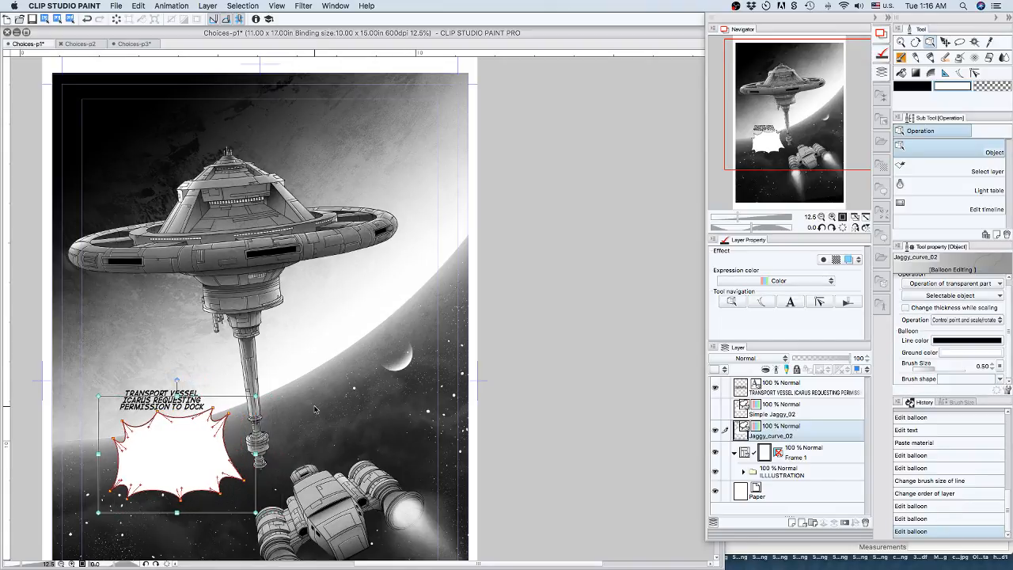
pyautogui.hotkey('shift', 'Left')
# Move the Jaggy_curve_02 balloon up until it surrounds the TRANSPORT VESSEL ICARUS text.
pyautogui.hotkey('shift', 'Up')
pyautogui.hotkey('shift', 'Up')
pyautogui.hotkey('shift', 'Up')
pyautogui.hotkey('shift', 'Up')
pyautogui.hotkey('shift', 'Up')
pyautogui.hotkey('shift', 'Up')
pyautogui.hotkey('shift', 'Up')
pyautogui.hotkey('shift', 'Up')
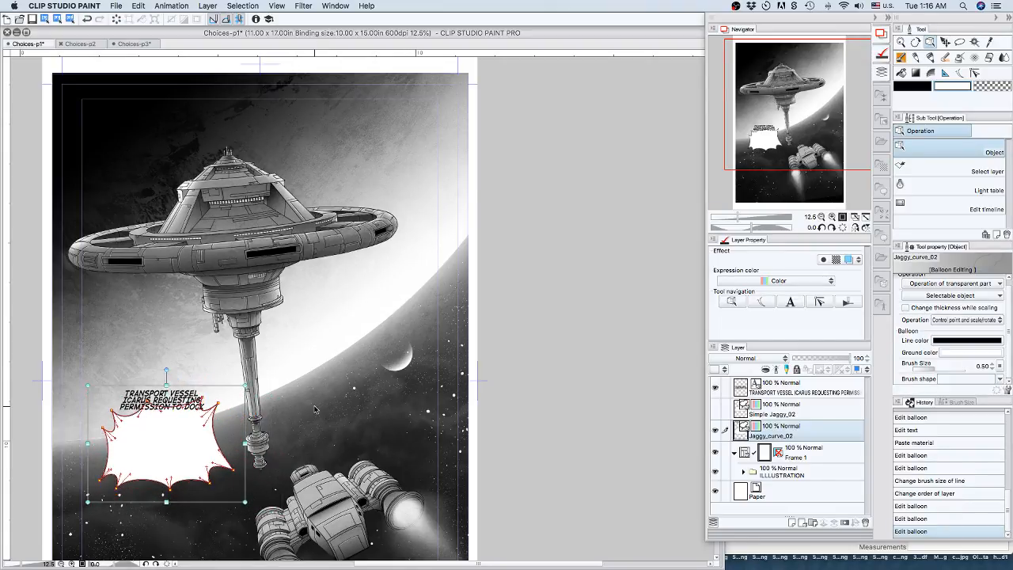
pyautogui.hotkey('shift', 'Up')
pyautogui.hotkey('shift', 'Up')
pyautogui.hotkey('shift', 'Up')
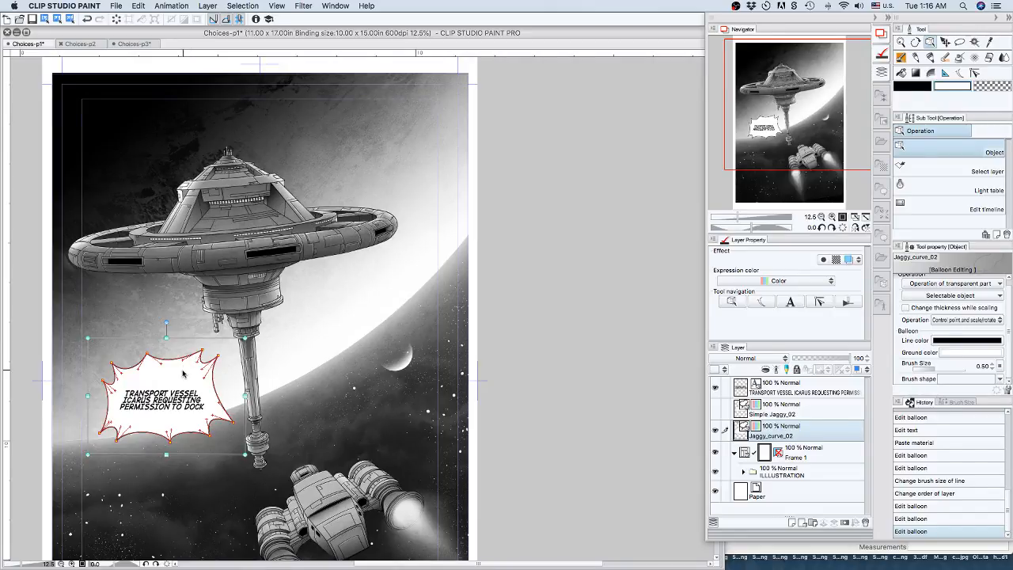
# Reduce the Jaggy_curve_02 balloon's height from its upper and lower edges to fit the text, and select the text layer.
pyautogui.moveTo(177, 347); pyautogui.dragTo(181, 369)
pyautogui.moveTo(166, 454); pyautogui.dragTo(167, 434)
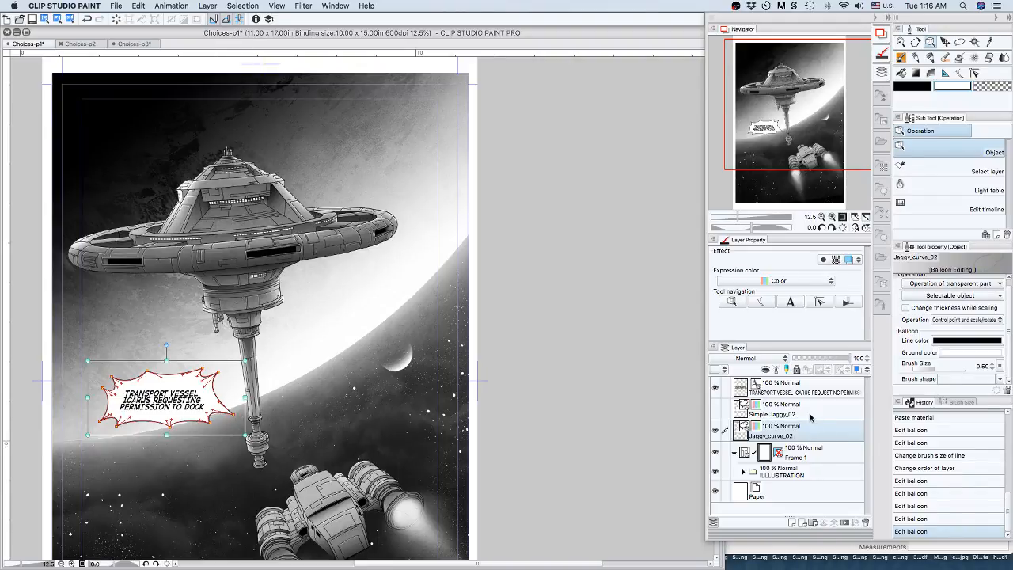
pyautogui.click(819, 388)
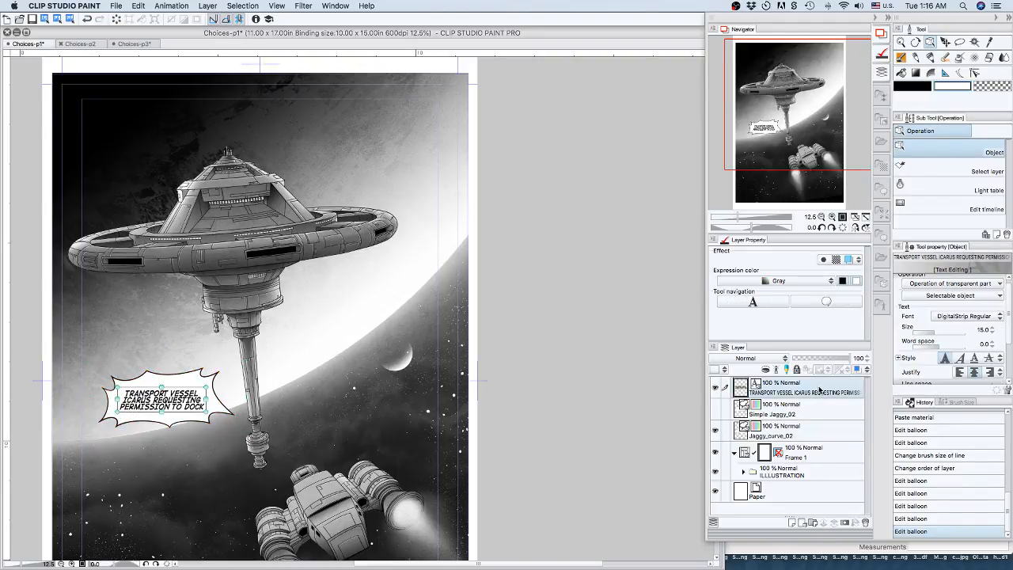
# Set the Balloon tail tool's bending method to Polyline.
pyautogui.click(831, 455)
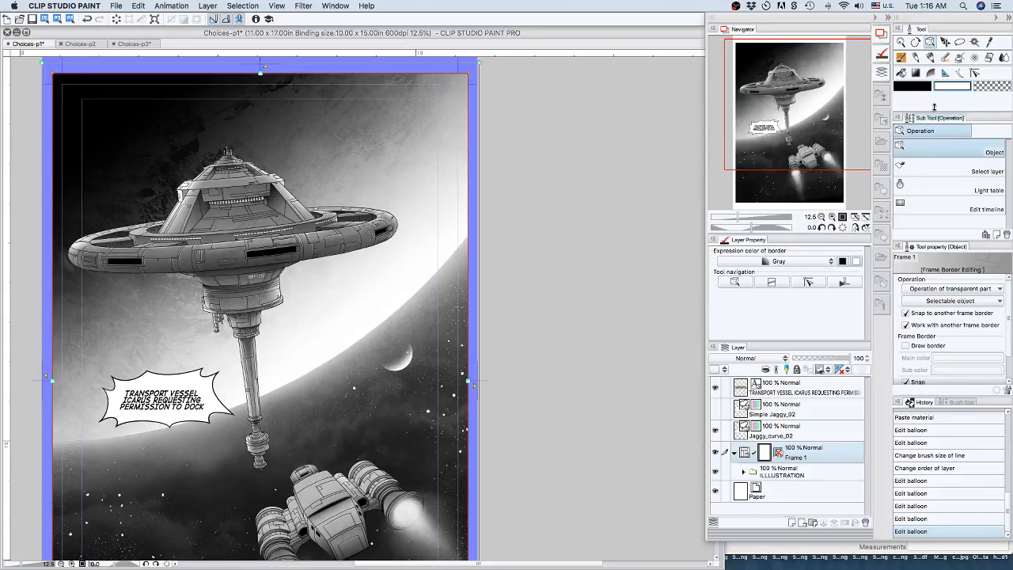
pyautogui.click(959, 72)
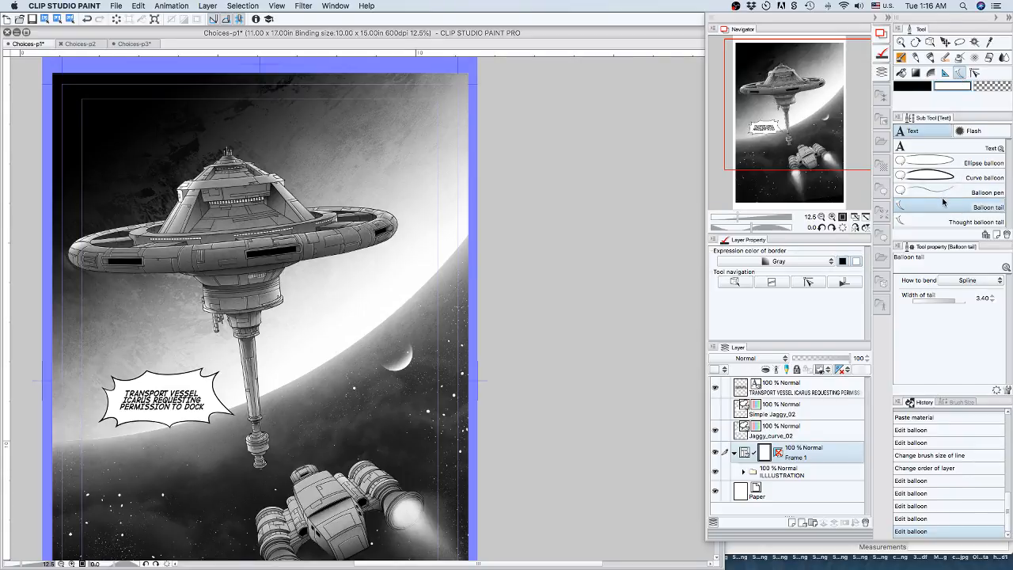
pyautogui.click(971, 280)
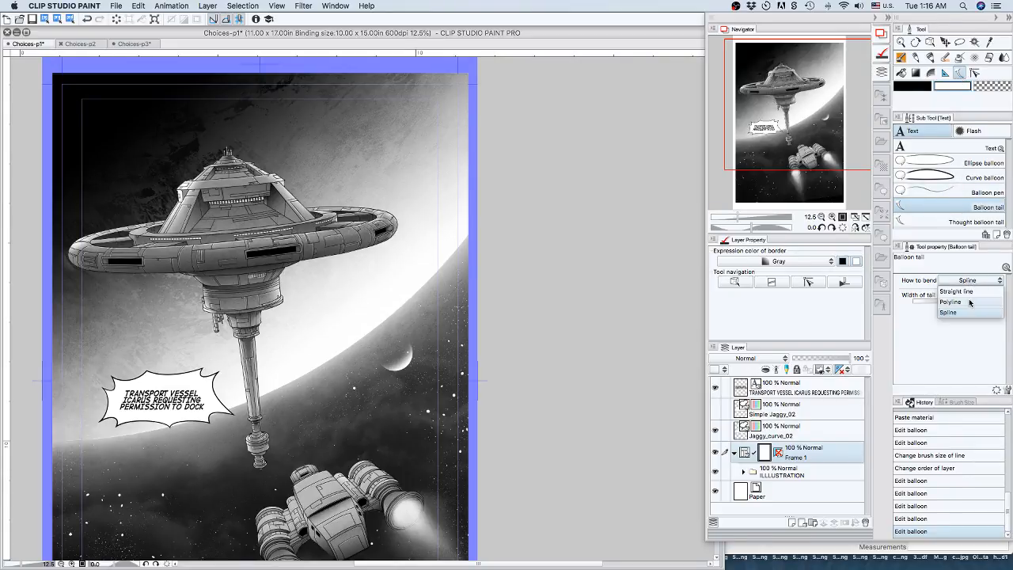
pyautogui.click(971, 300)
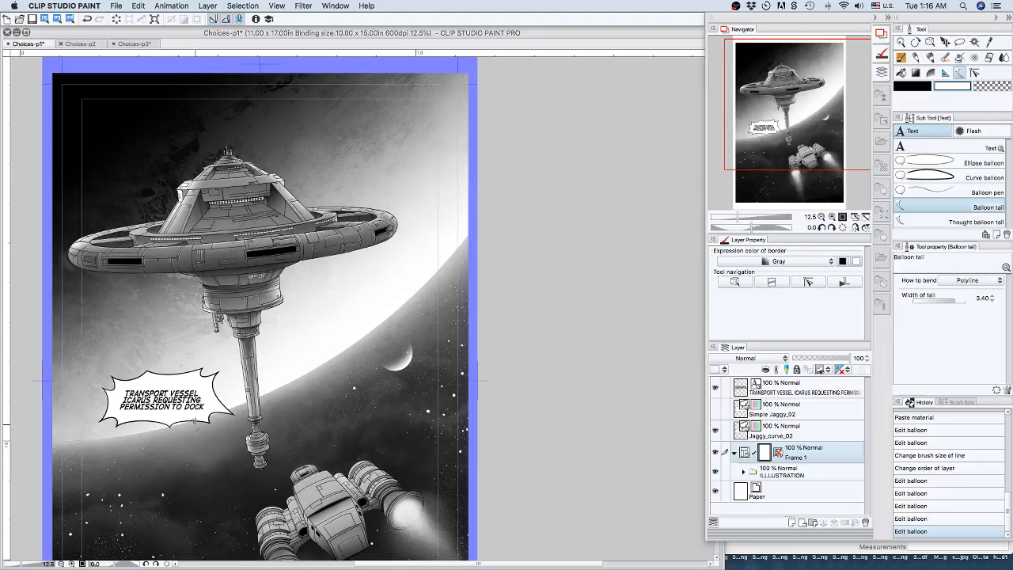
# Try a zigzag polyline tail from the Jaggy_curve_02 balloon's lower edge down to the ship, and undo it.
pyautogui.moveTo(194, 420); pyautogui.dragTo(205, 436)
pyautogui.click(220, 442)
pyautogui.click(220, 462)
pyautogui.doubleClick(272, 487)
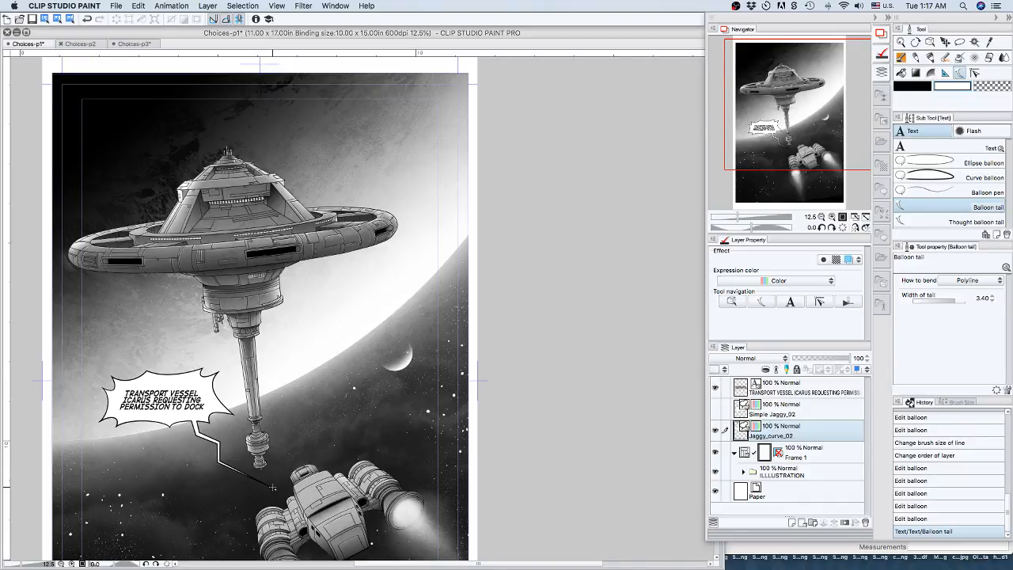
pyautogui.press('super+z')
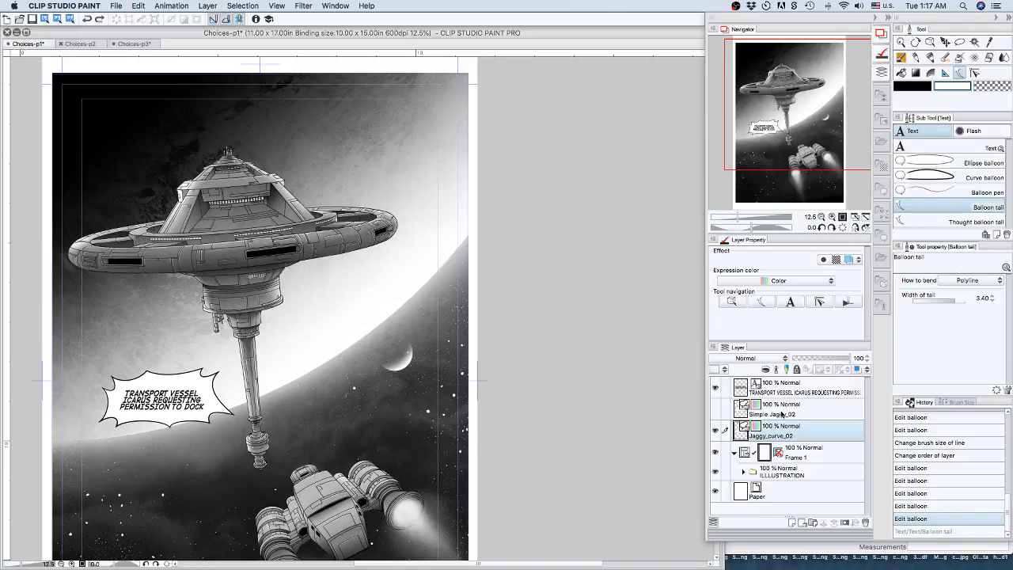
# Hide the Jaggy_curve_02 balloon layer and select the TRANSPORT VESSEL ICARUS text layer.
pyautogui.click(798, 386)
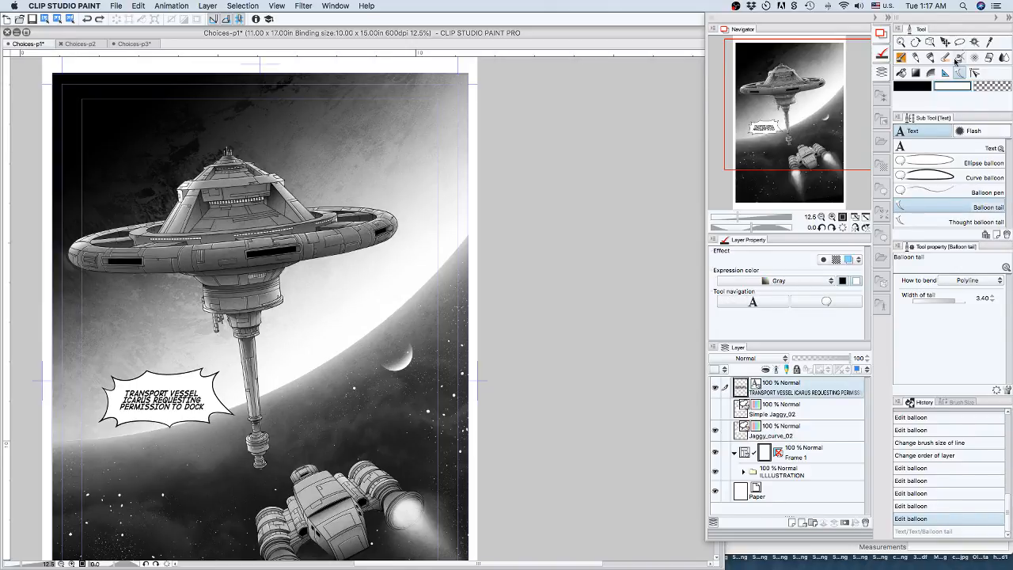
pyautogui.click(974, 73)
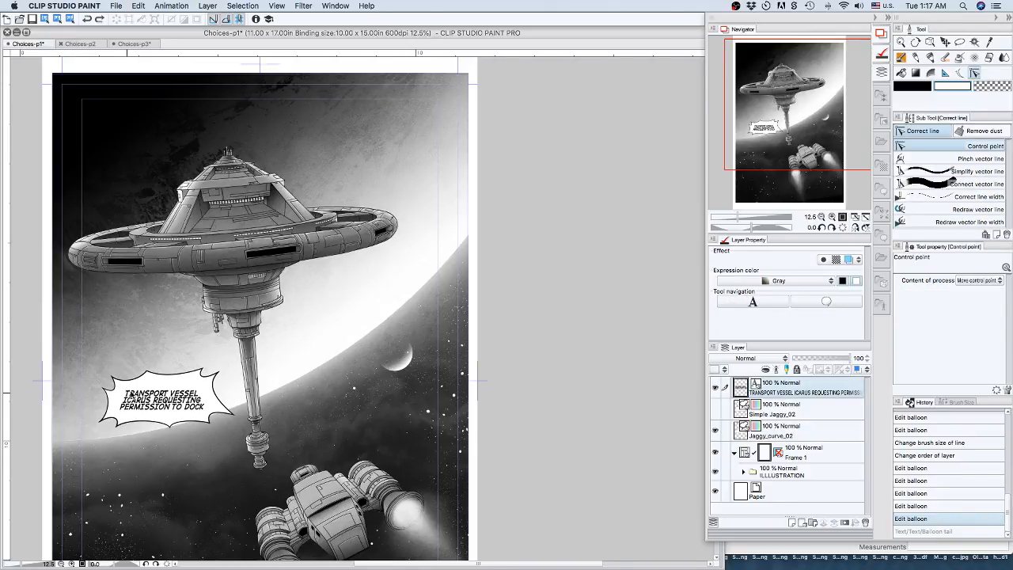
pyautogui.click(129, 393)
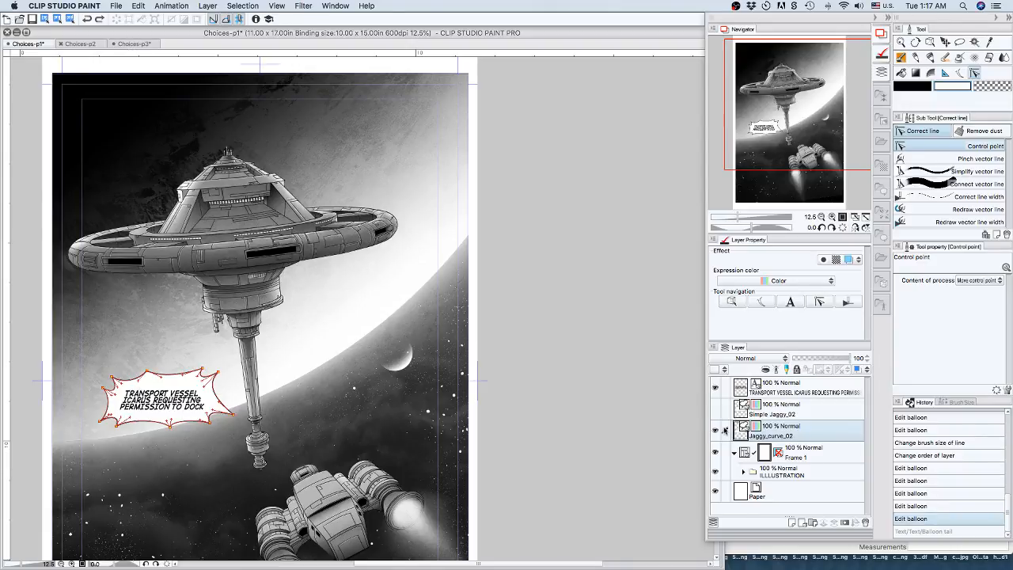
pyautogui.click(715, 430)
pyautogui.click(776, 390)
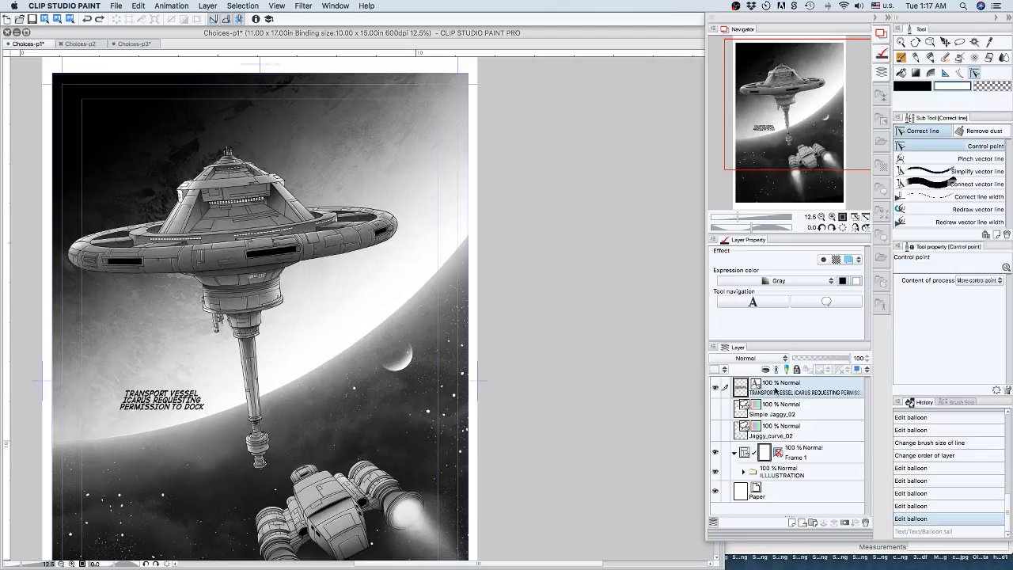
pyautogui.click(127, 394)
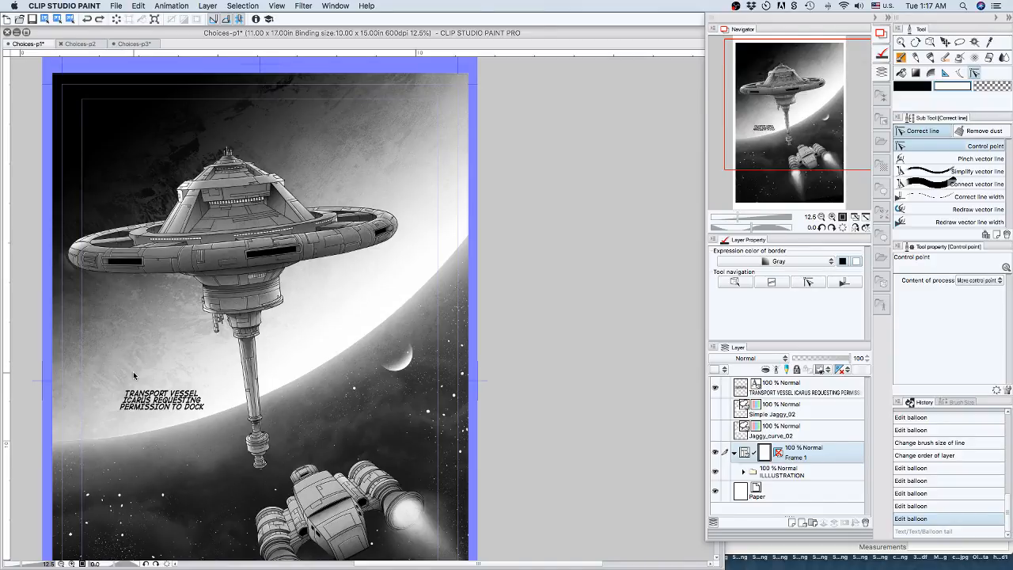
pyautogui.click(960, 74)
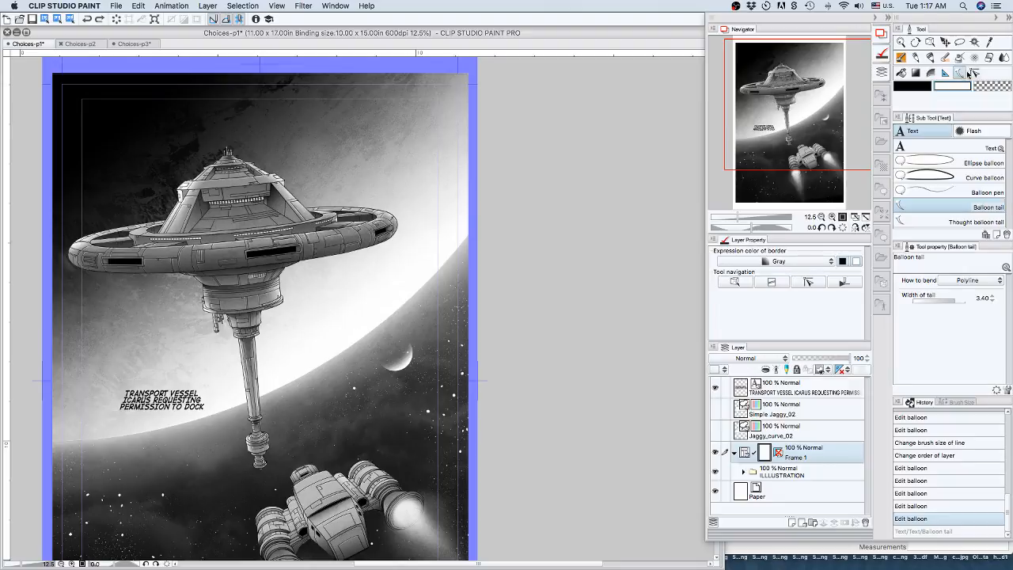
pyautogui.click(974, 73)
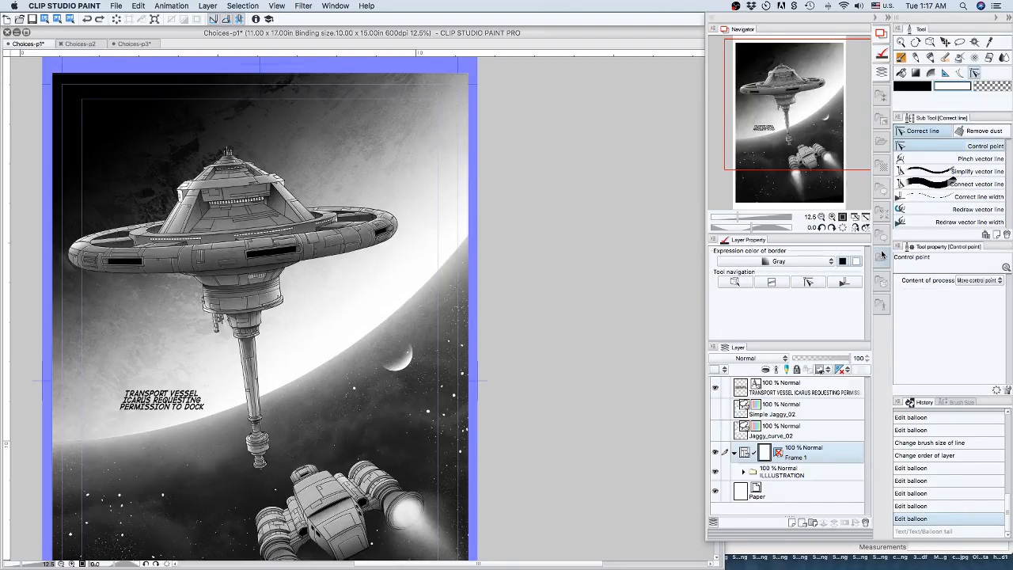
# Insert the line "THIS IS CAPTAIN CRANE" above the transmission text and start the second line with "OF THE" before "TRANSPORT VESSEL".
pyautogui.click(797, 393)
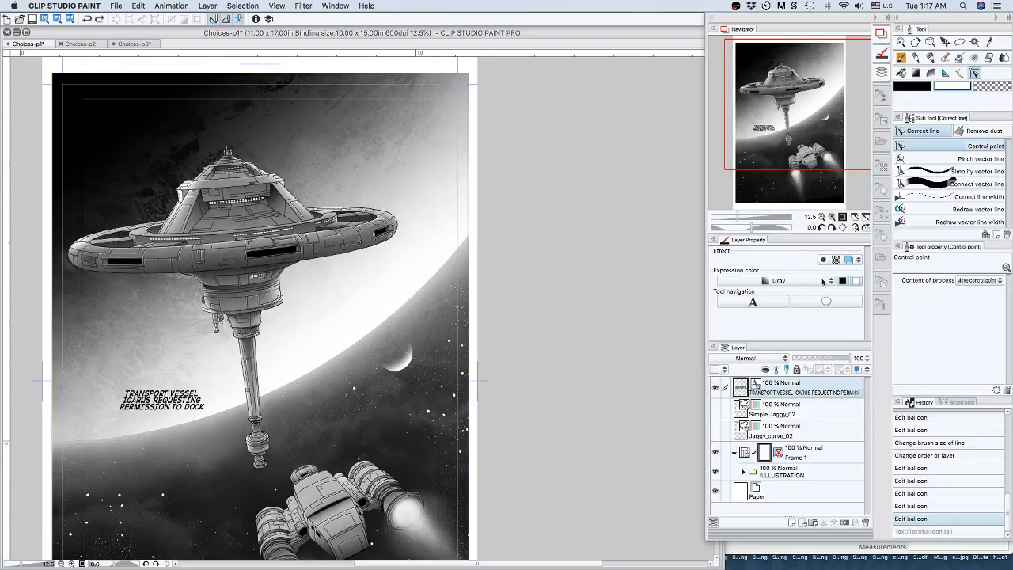
pyautogui.click(773, 303)
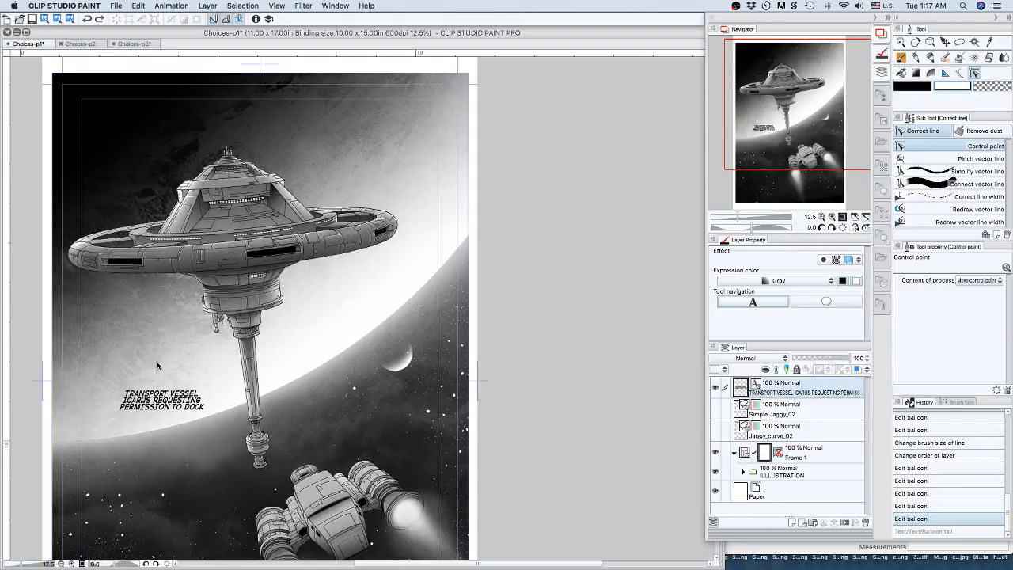
pyautogui.click(128, 390)
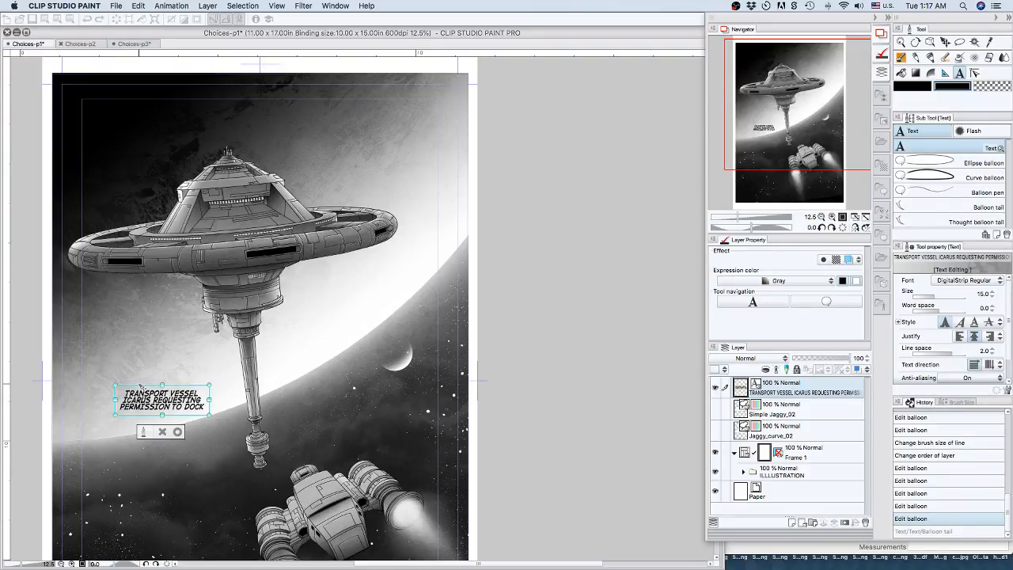
pyautogui.write('THIS IS')
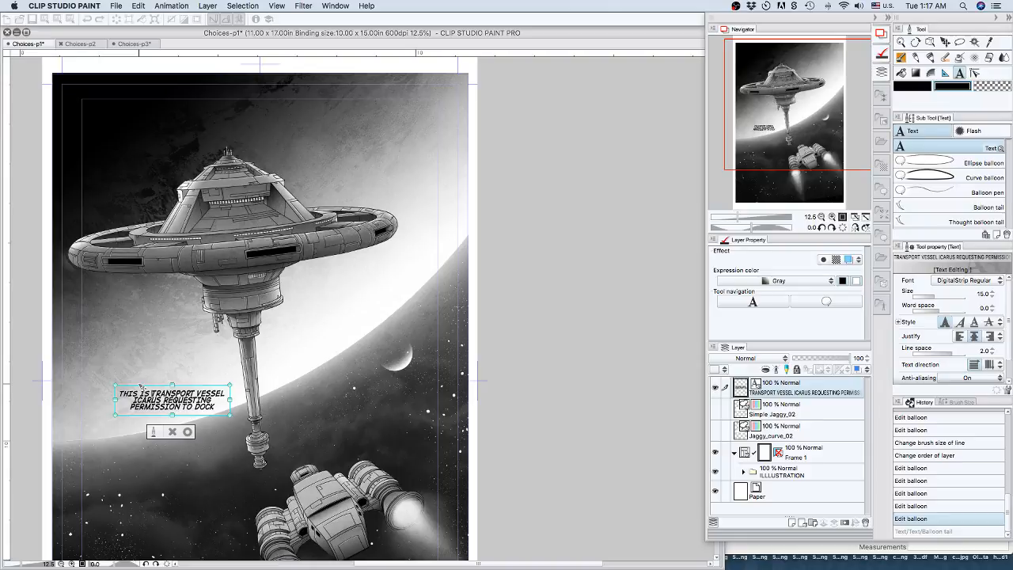
pyautogui.write('CAPTAIN ')
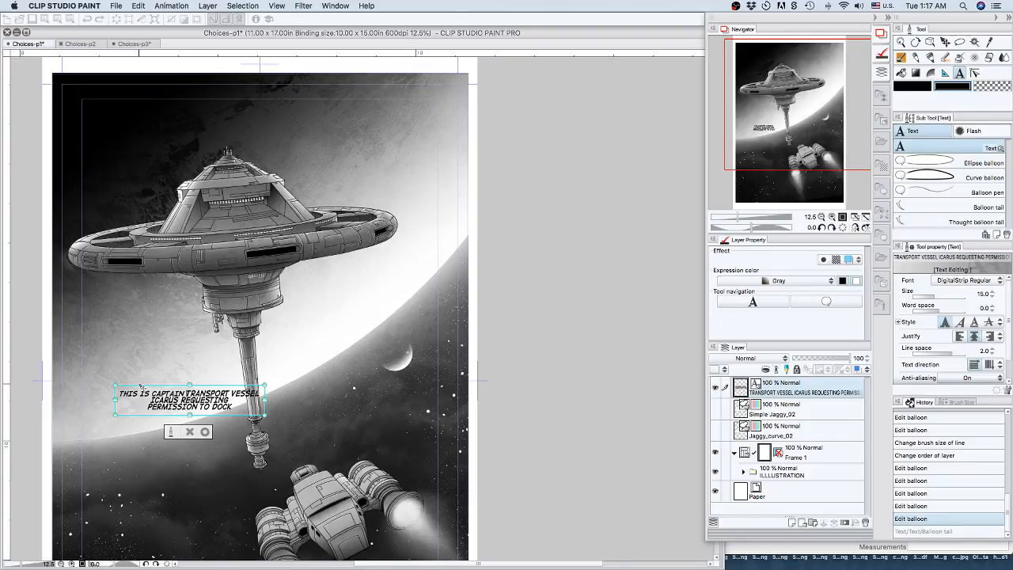
pyautogui.write('CRANE')
pyautogui.press('Return')
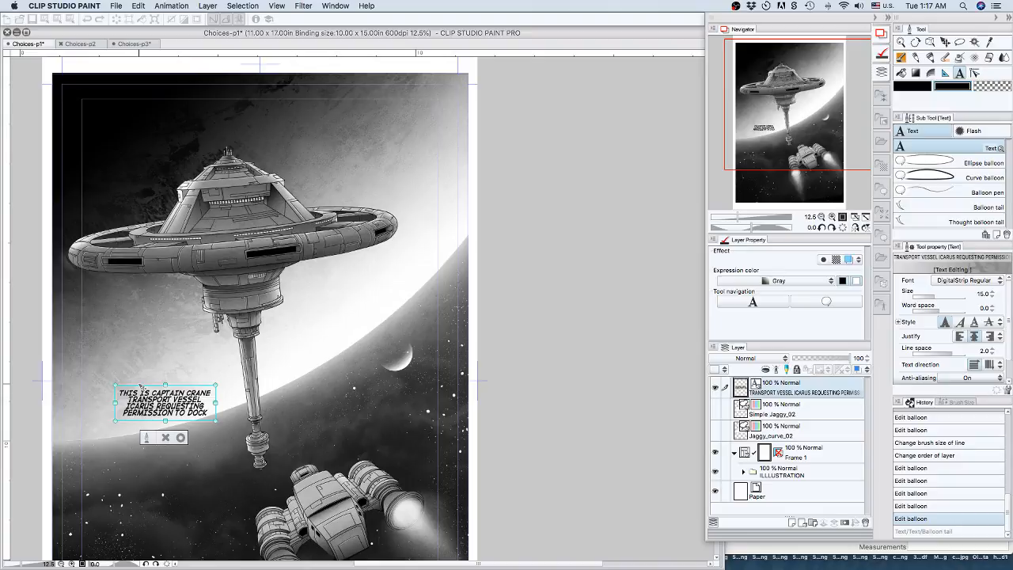
pyautogui.write('OF THE')
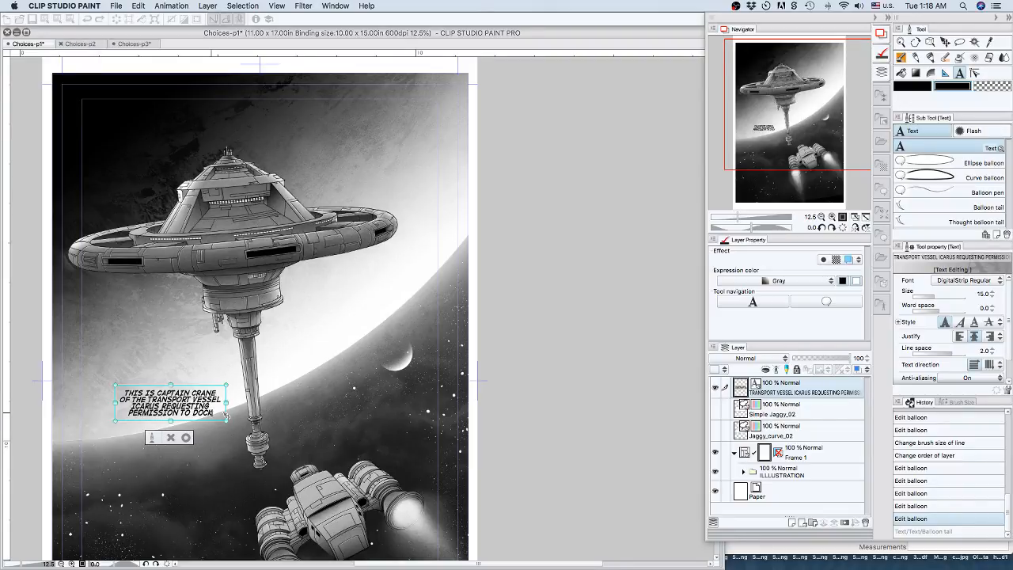
# End the transmission text with a period and remove the bold and italic styling from all four lines.
pyautogui.write('.')
pyautogui.moveTo(214, 412); pyautogui.dragTo(120, 391)
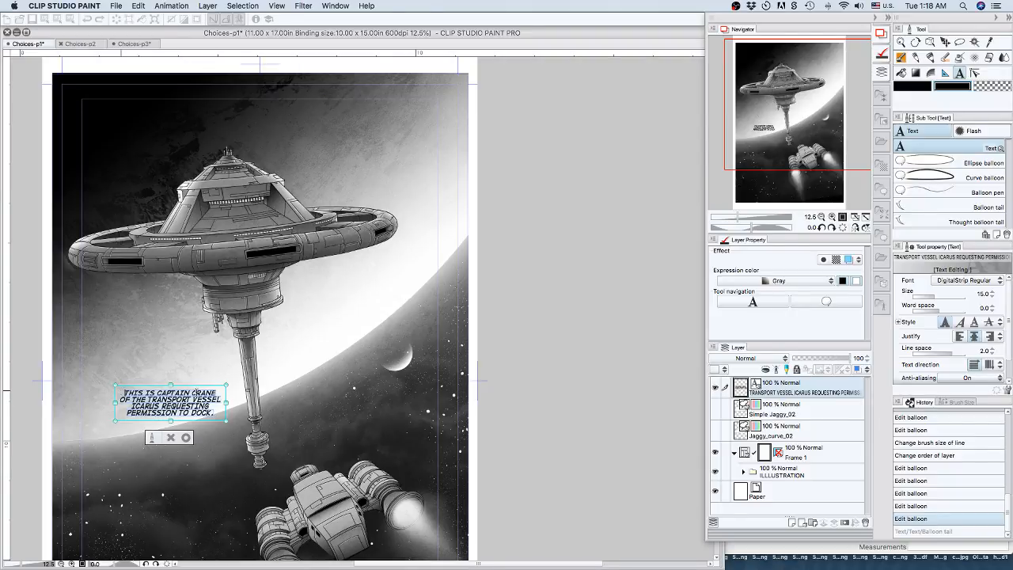
pyautogui.click(958, 322)
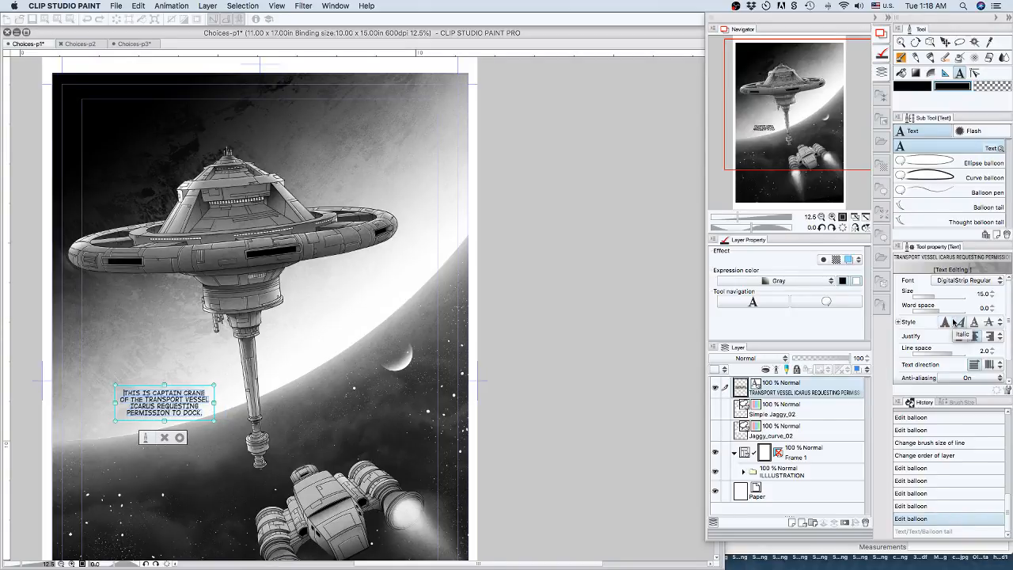
# Replace the vessel name "ICARUS" in the transmission text with "VIRGINIA".
pyautogui.click(135, 407)
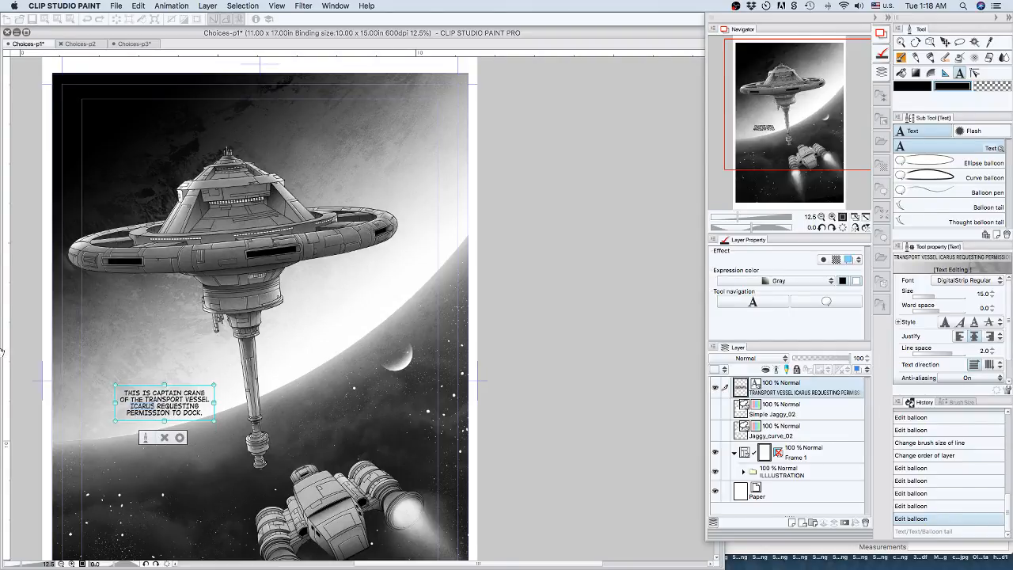
pyautogui.press('super+plus')
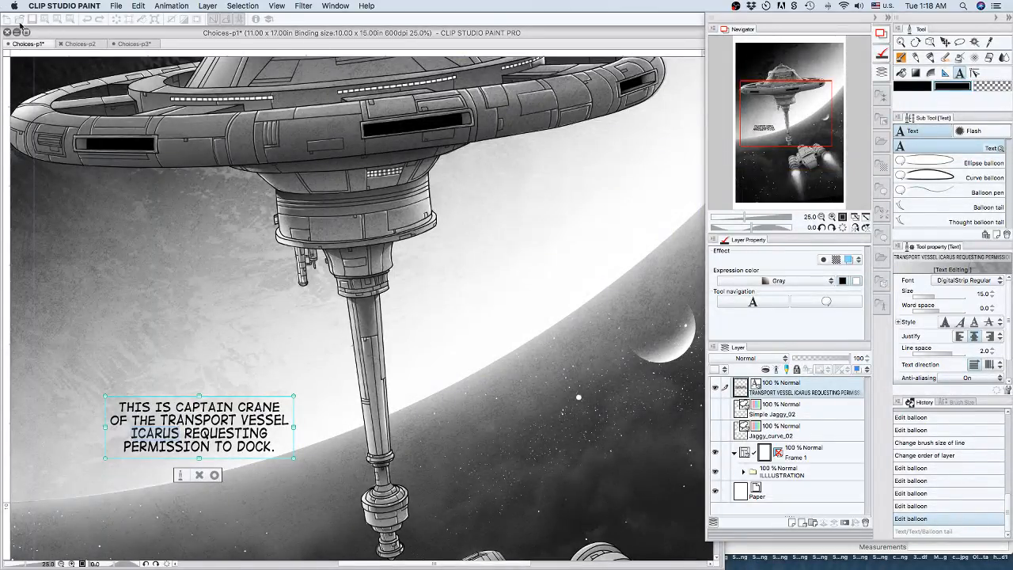
pyautogui.press('Tab')
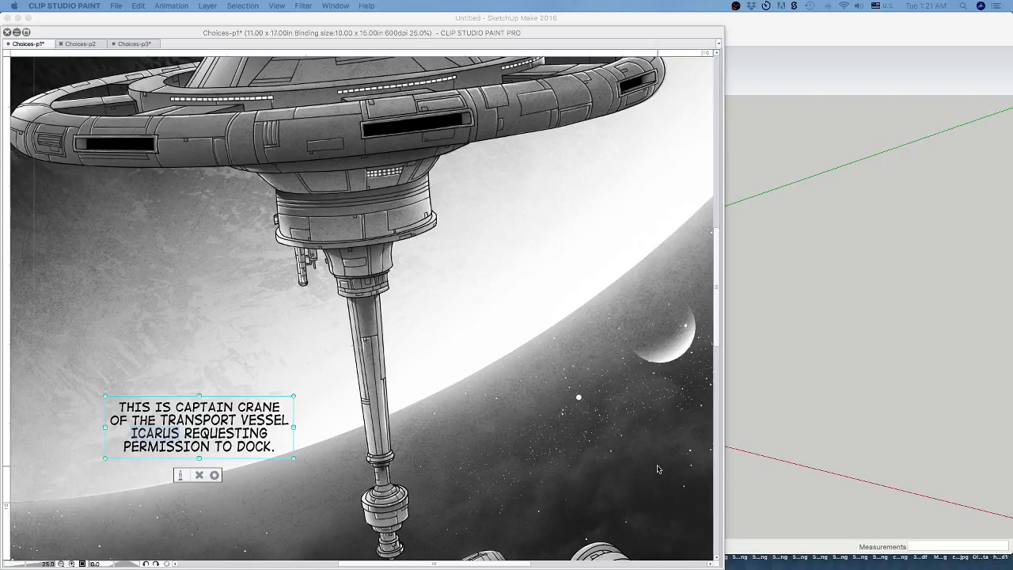
pyautogui.press('Tab')
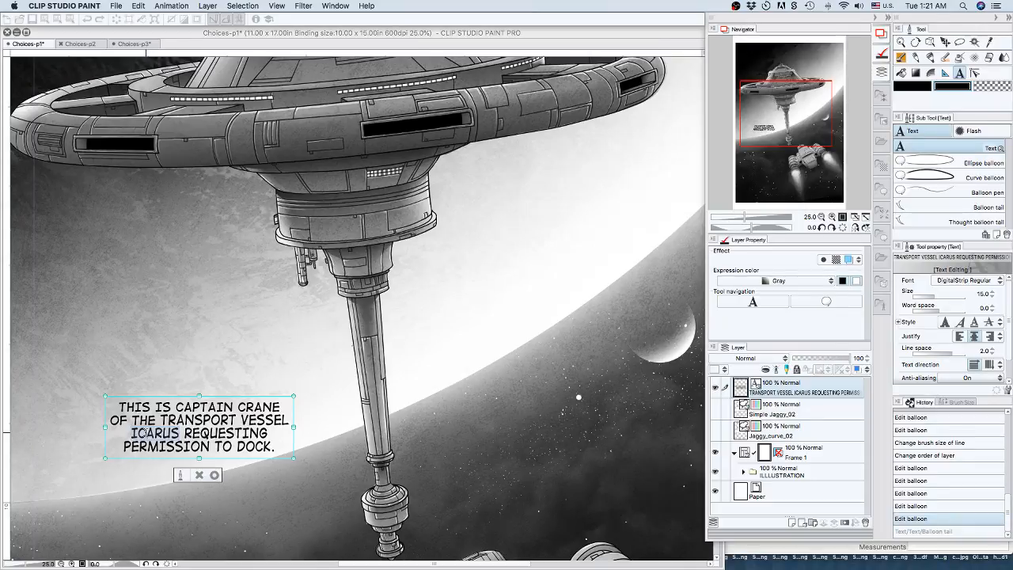
pyautogui.click(135, 433)
pyautogui.moveTo(132, 432); pyautogui.dragTo(177, 433)
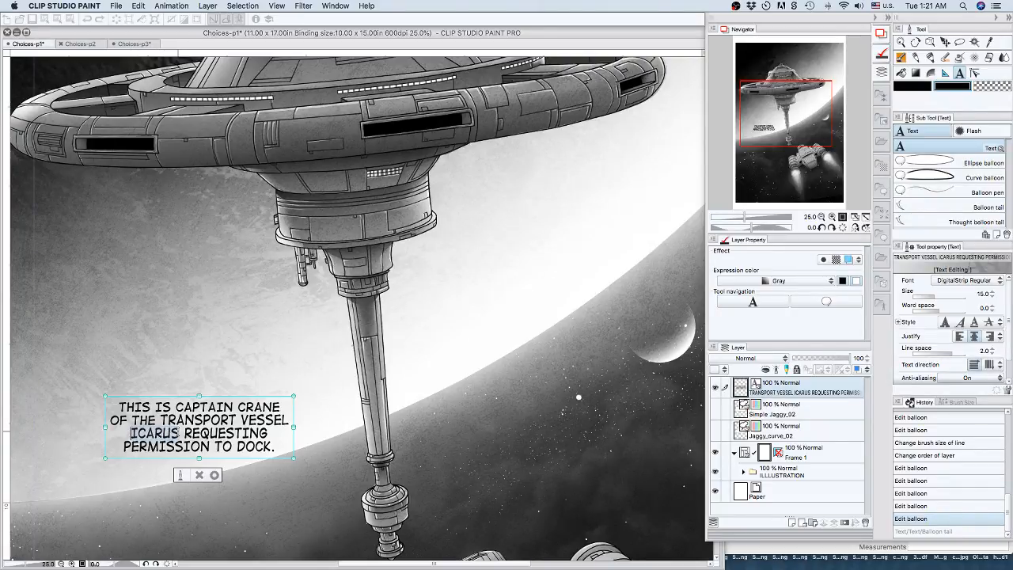
pyautogui.write('VI')
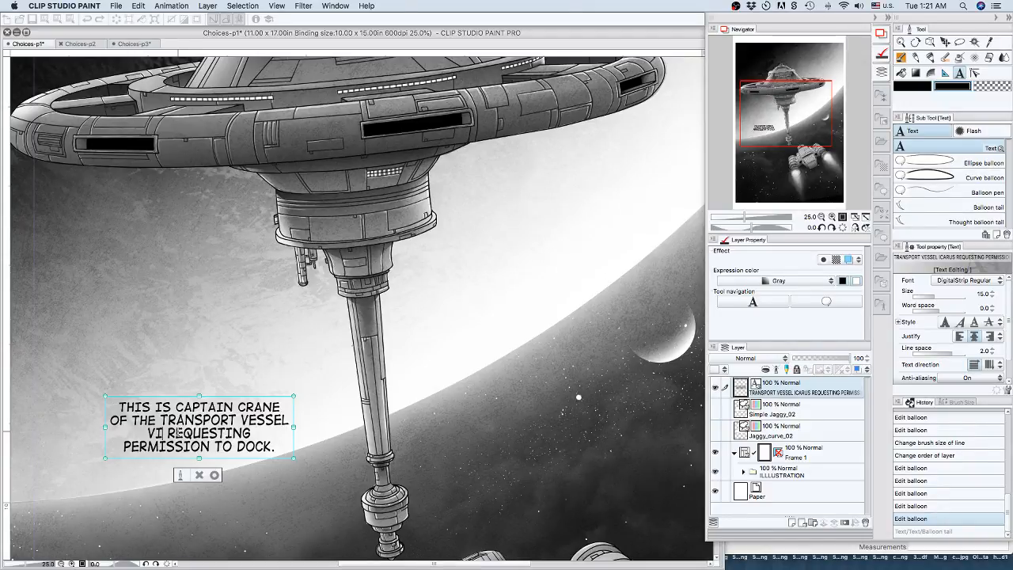
pyautogui.write('RGINIA')
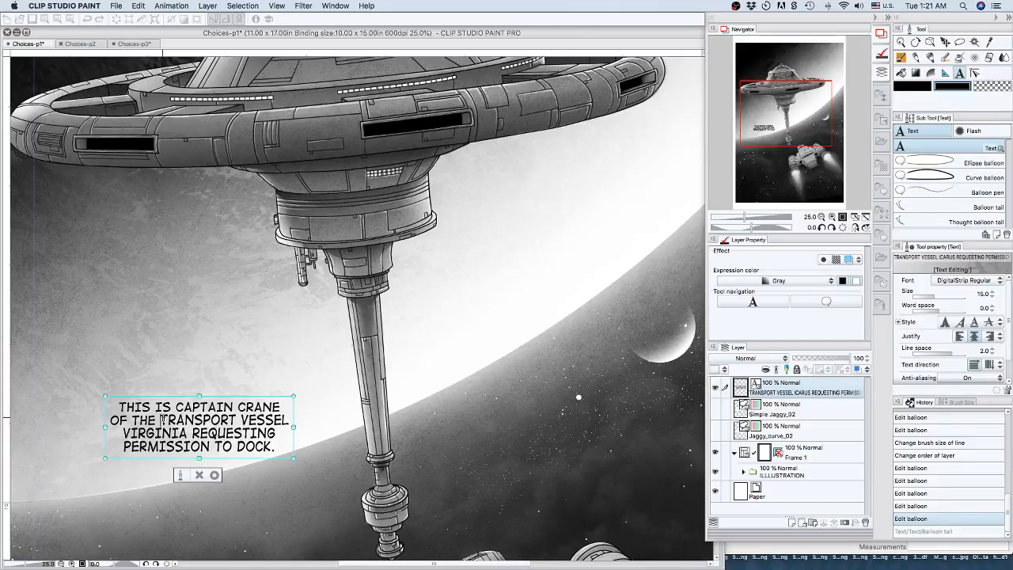
# Make "TRANSPORT VESSEL VIRGINIA" bold italic, add a comma after "VIRGINIA", and commit the text edit.
pyautogui.moveTo(159, 419); pyautogui.dragTo(187, 433)
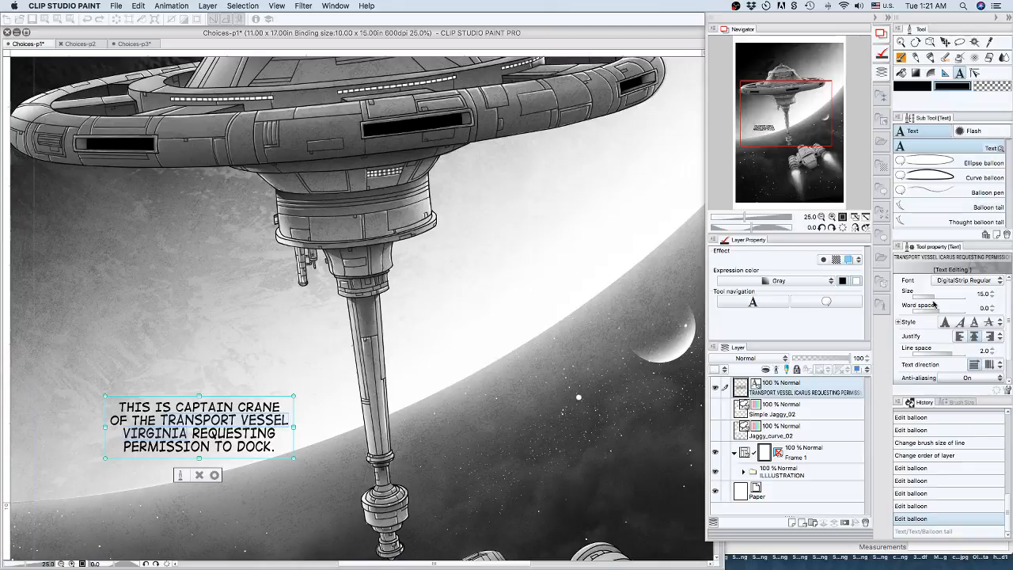
pyautogui.click(944, 328)
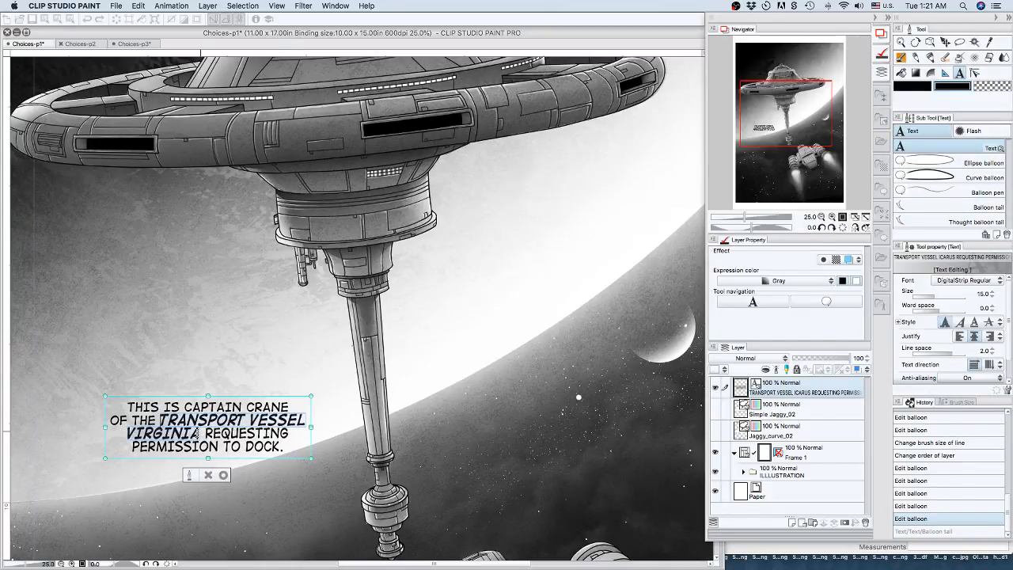
pyautogui.press('Right')
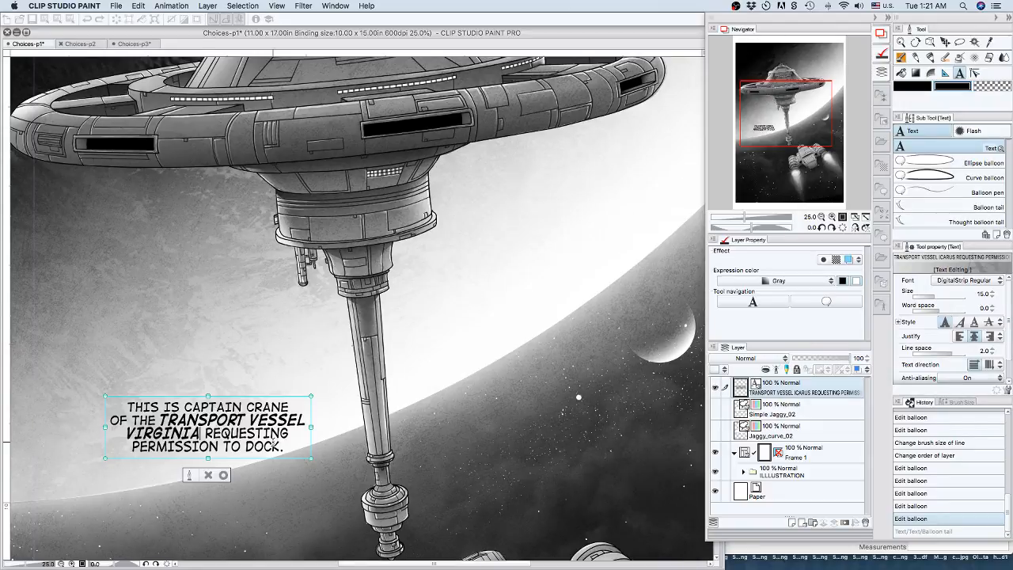
pyautogui.write(',')
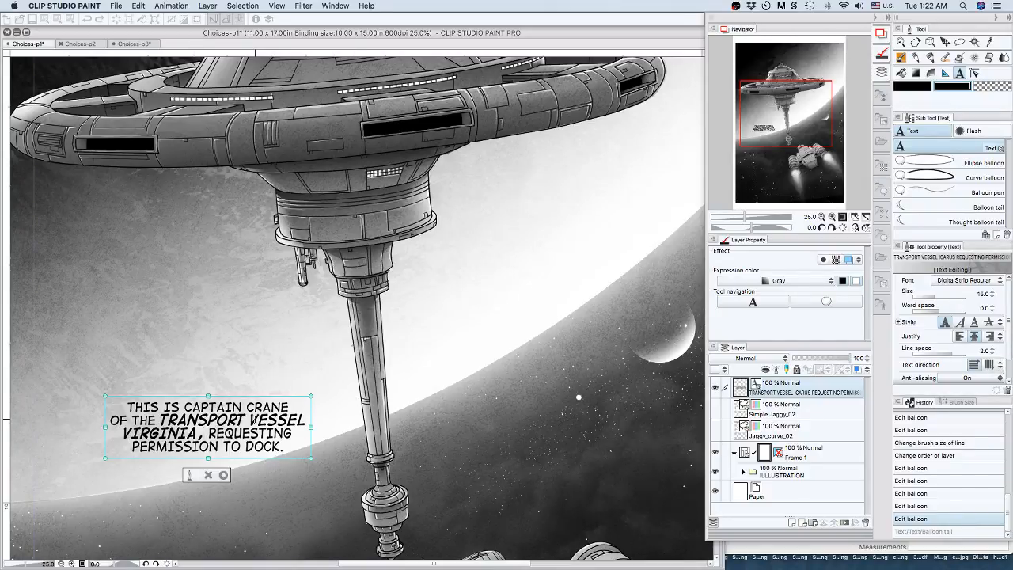
pyautogui.click(223, 475)
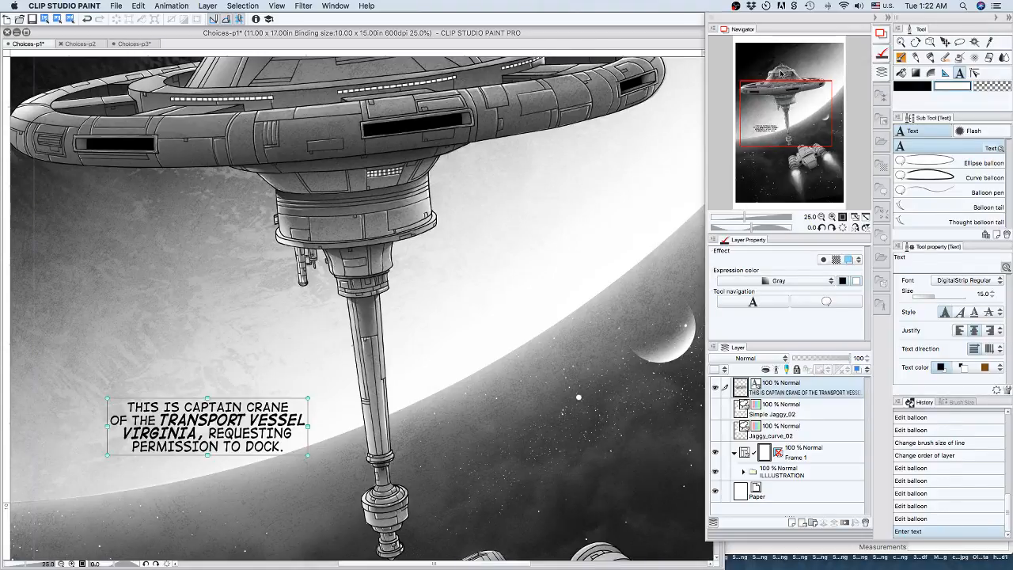
pyautogui.moveTo(762, 104)
pyautogui.mouseDown()
pyautogui.moveTo(782, 71)
pyautogui.moveTo(759, 121)
pyautogui.mouseUp()
pyautogui.click(821, 217)
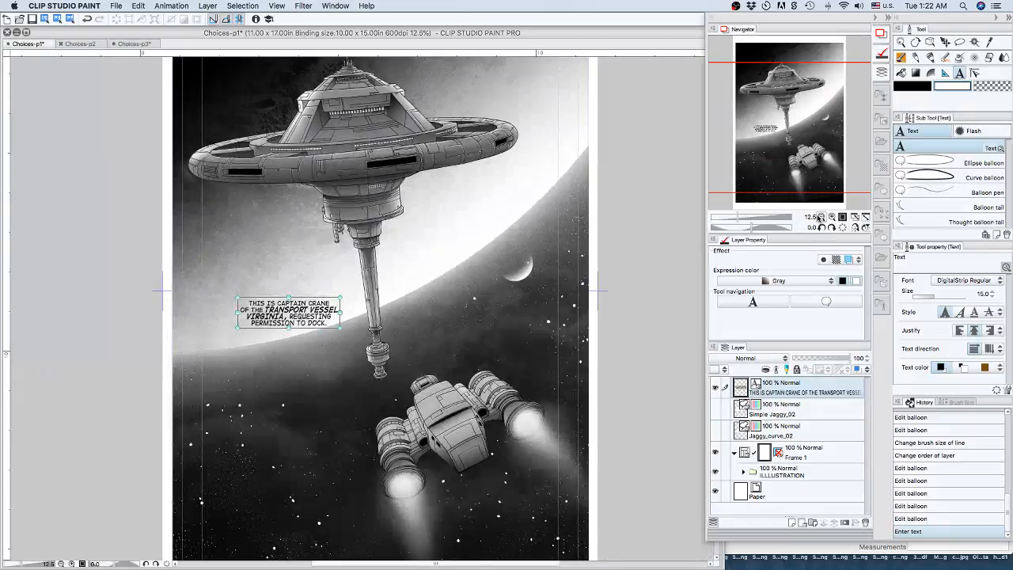
pyautogui.click(821, 217)
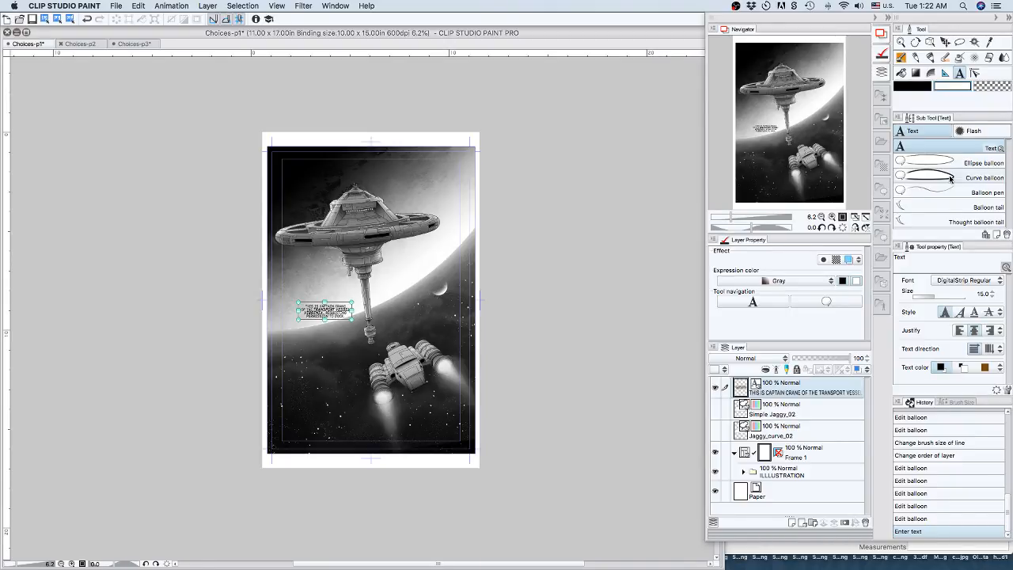
pyautogui.click(974, 131)
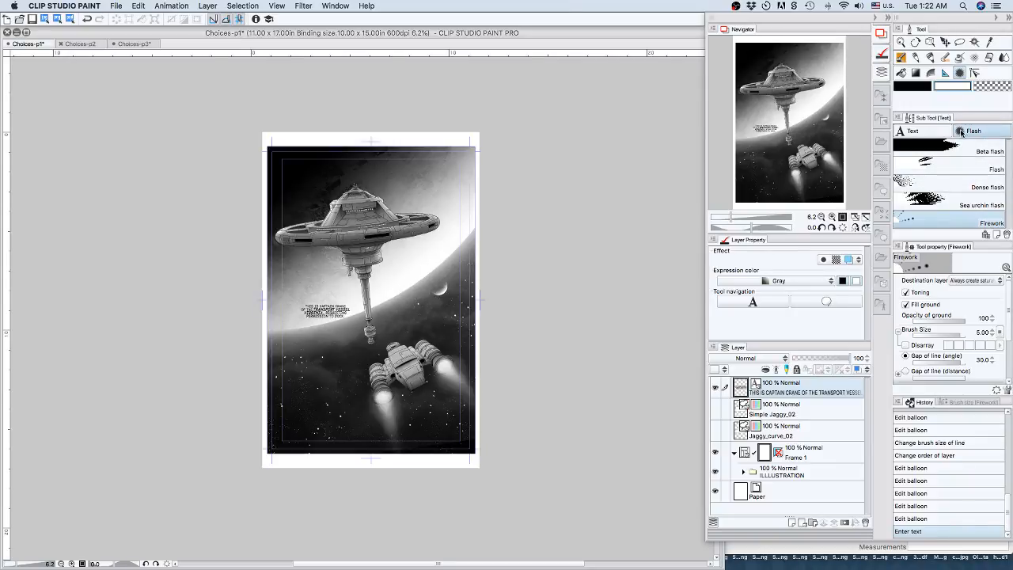
pyautogui.click(936, 134)
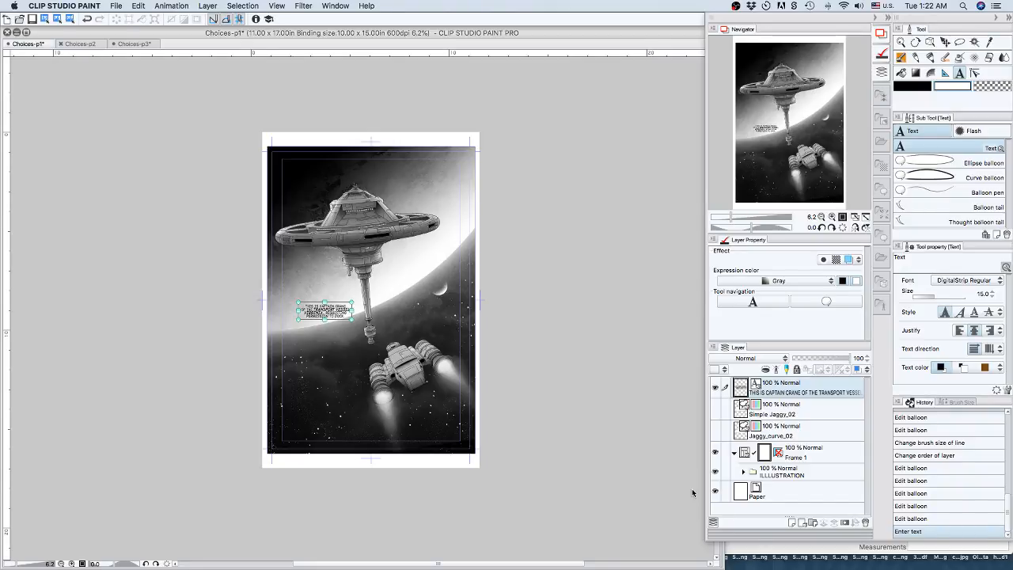
# Show the Jaggy_curve_02 balloon layer and nudge the transmission text left and up until it is centered inside the balloon.
pyautogui.click(717, 434)
pyautogui.click(716, 431)
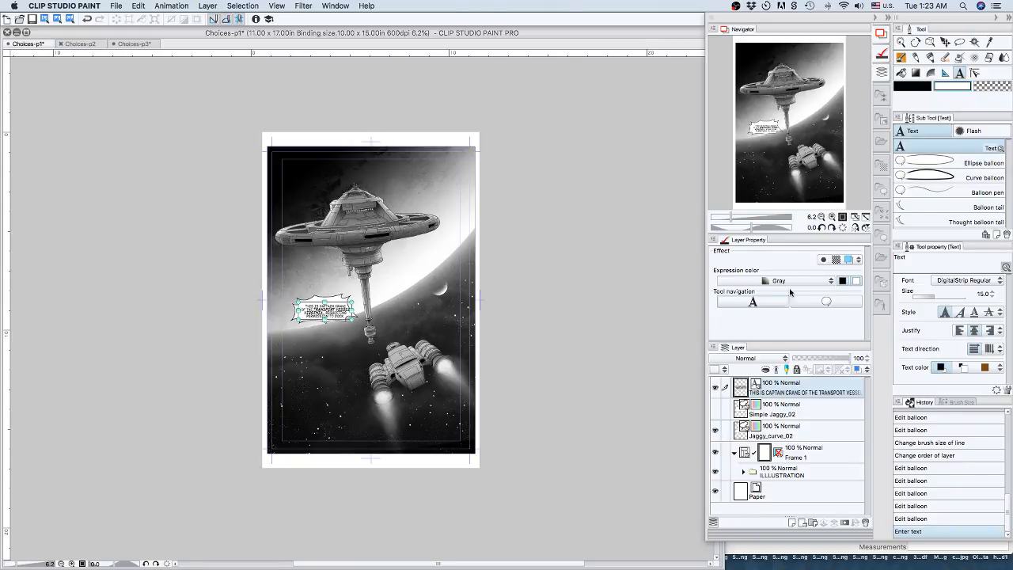
pyautogui.click(831, 216)
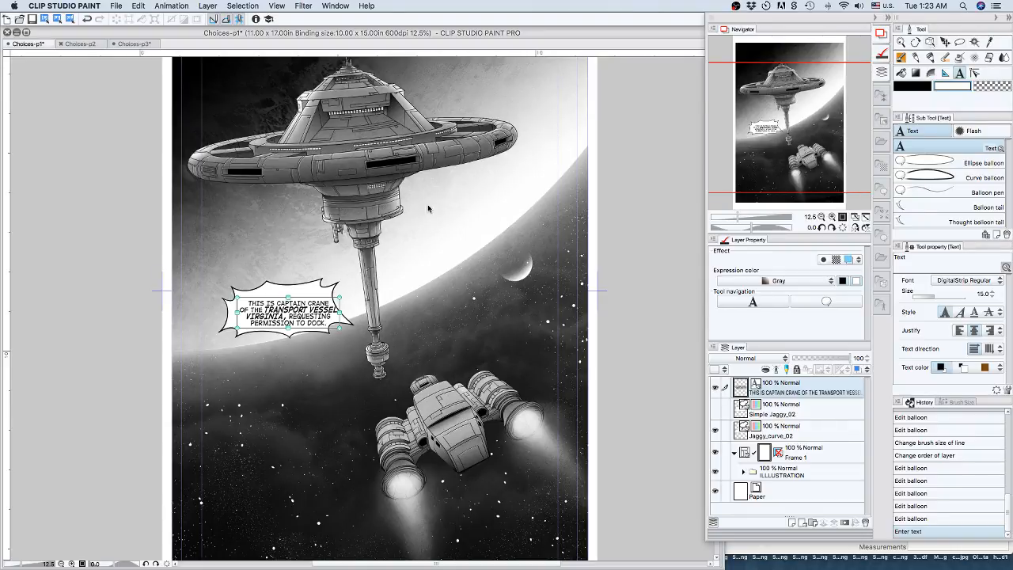
pyautogui.press('super')
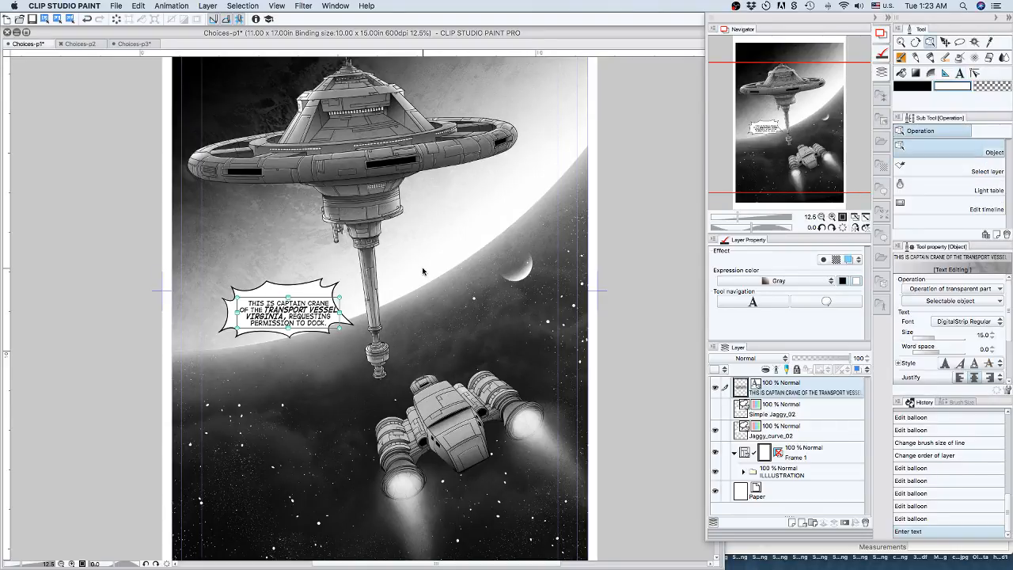
pyautogui.hotkey('shift', 'Left')
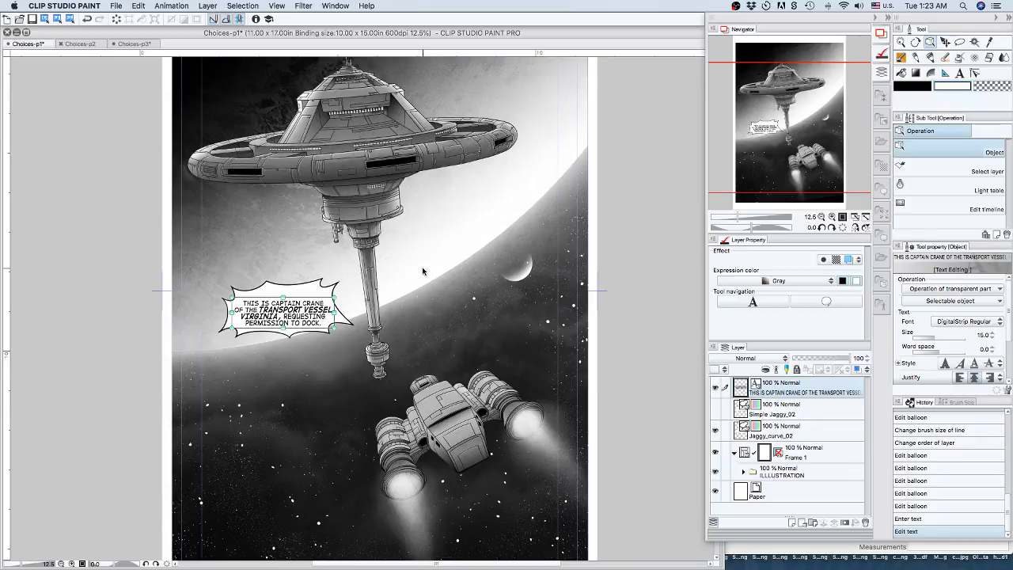
pyautogui.press('Up')
pyautogui.press('Up')
pyautogui.press('Up')
pyautogui.press('Up')
pyautogui.press('Up')
pyautogui.press('Up')
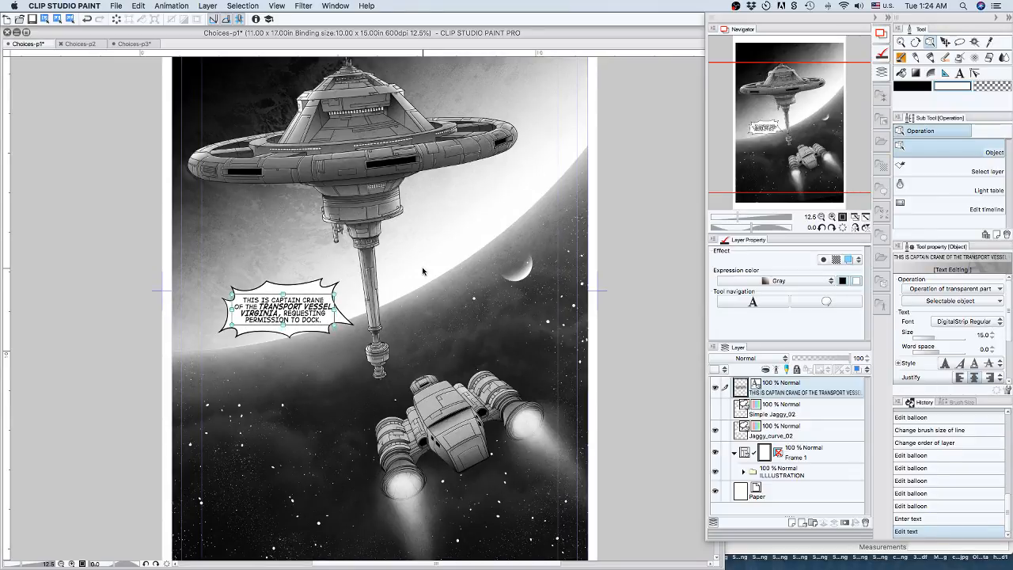
pyautogui.press('Up')
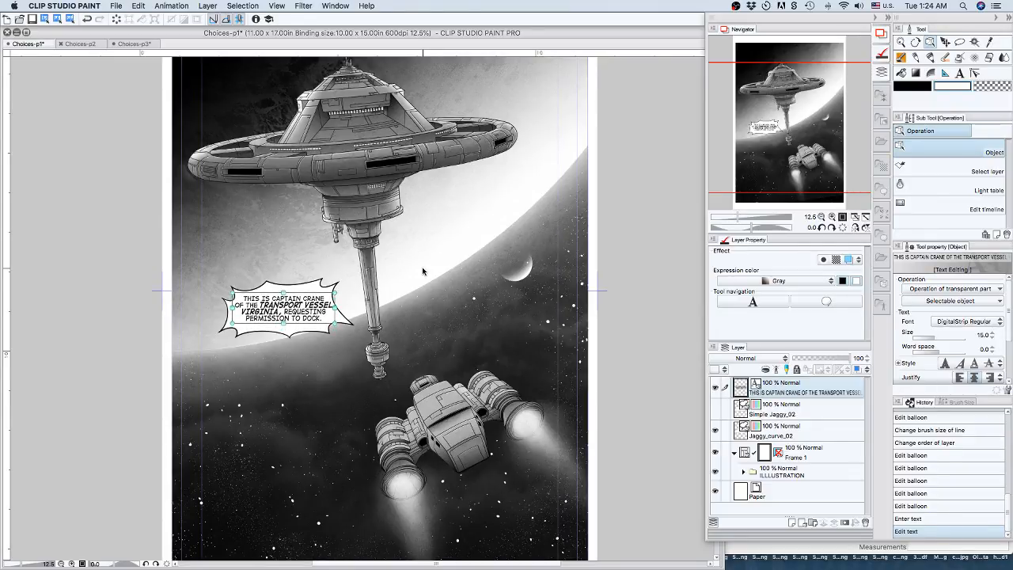
pyautogui.press('Down')
pyautogui.press('Down')
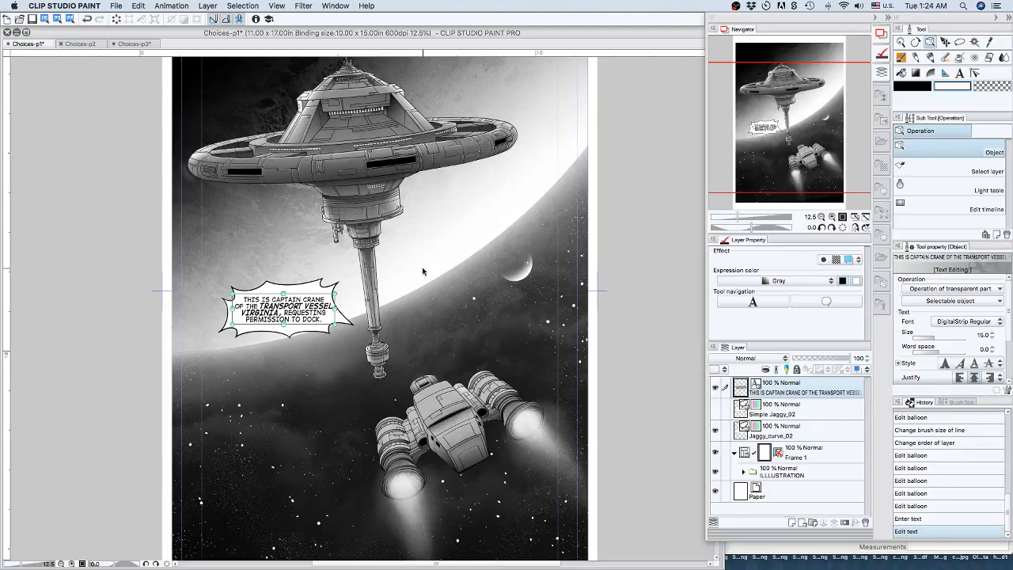
pyautogui.press('Down')
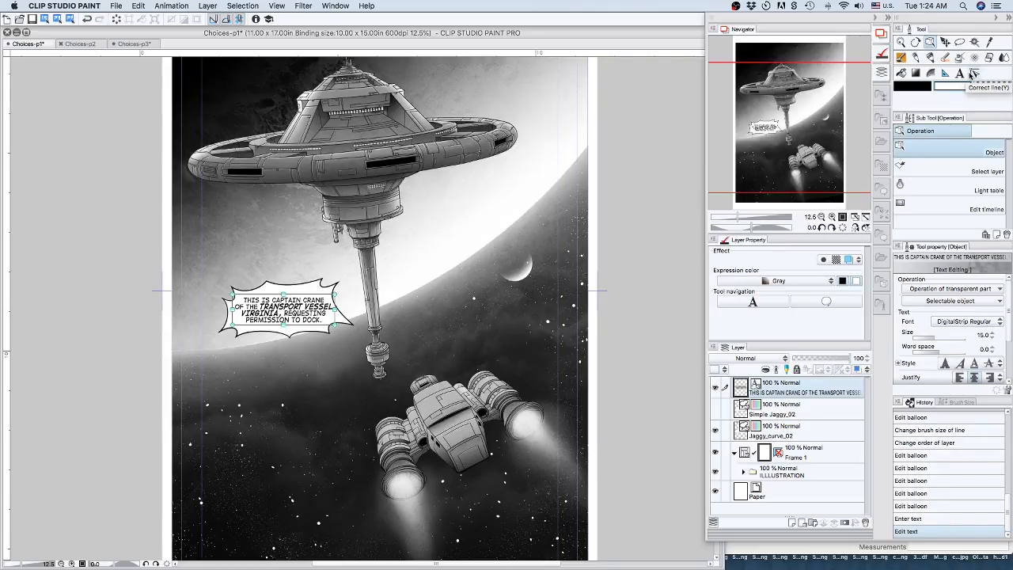
# Delete the hidden Simple Jaggy_02 balloon layer.
pyautogui.click(822, 413)
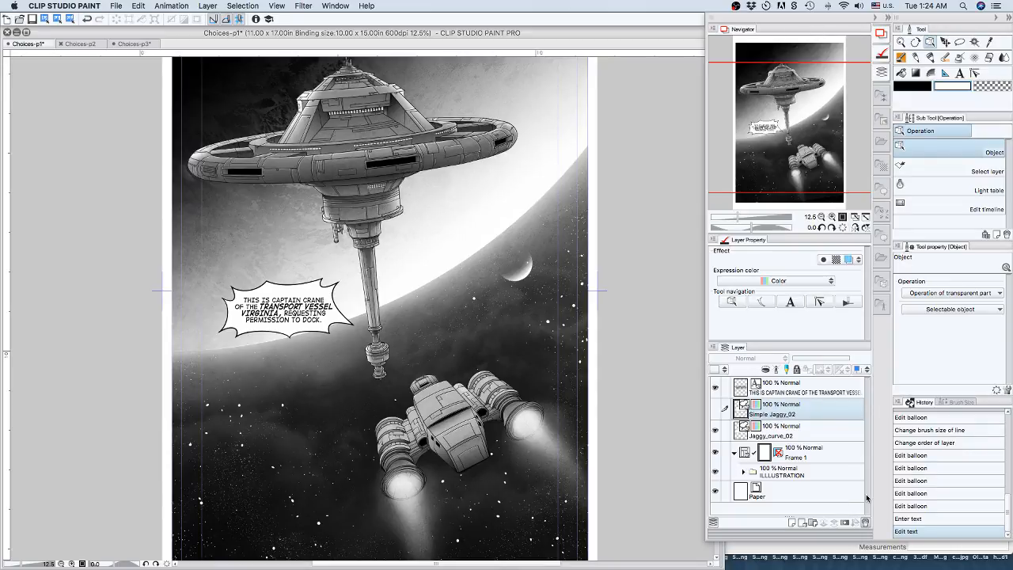
pyautogui.click(864, 522)
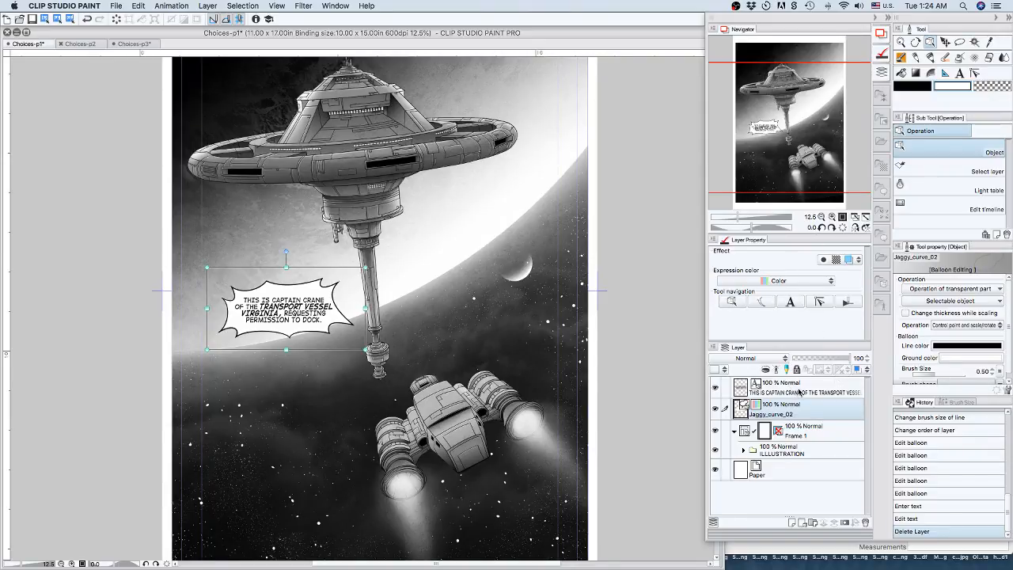
pyautogui.keyDown('shift'); pyautogui.click(803, 391); pyautogui.keyUp('shift')
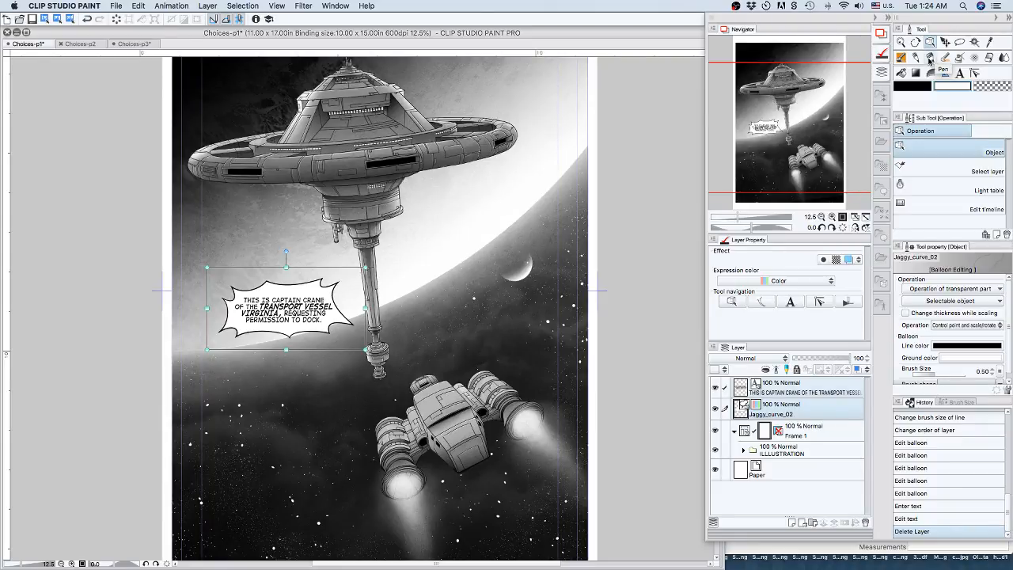
pyautogui.rightClick(801, 395)
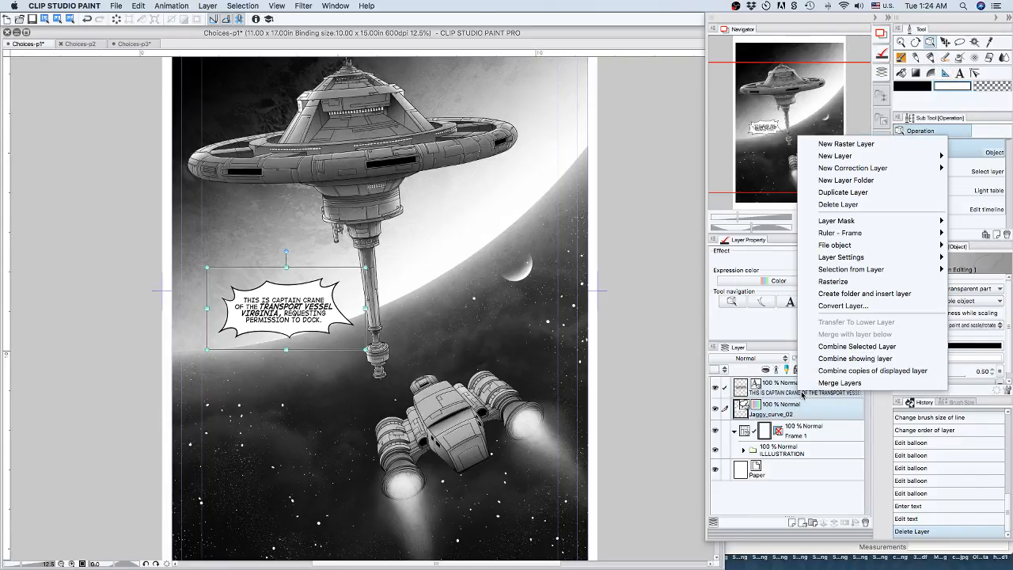
pyautogui.press('Escape')
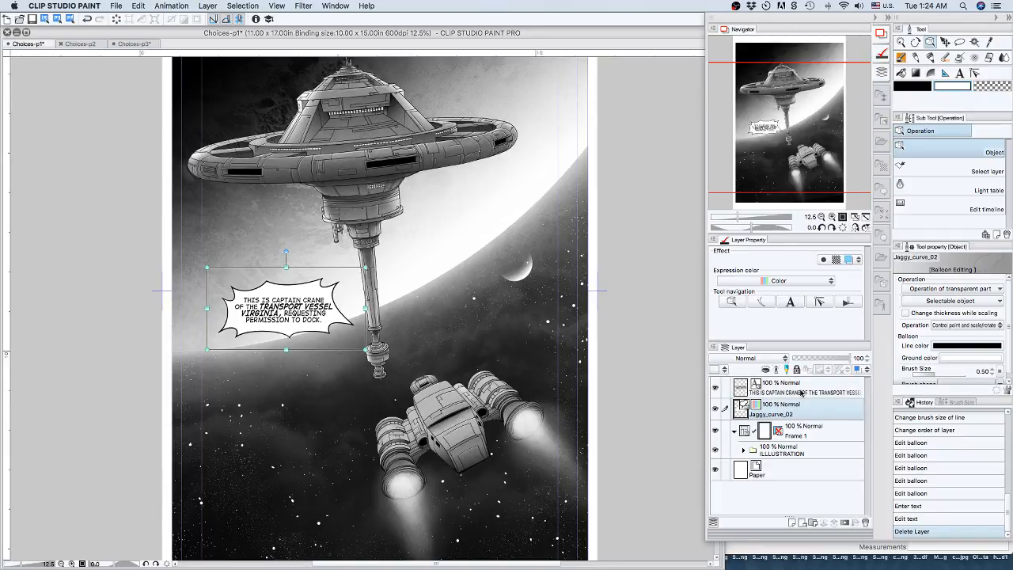
# Merge the transmission text layer with the Jaggy_curve_02 balloon layer below it.
pyautogui.click(801, 393)
pyautogui.rightClick(801, 393)
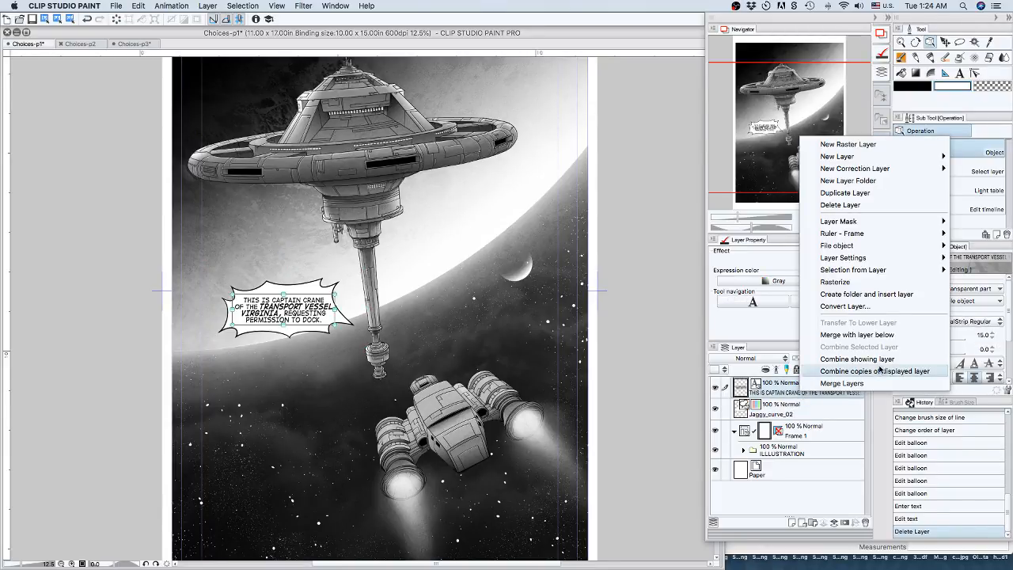
pyautogui.click(887, 332)
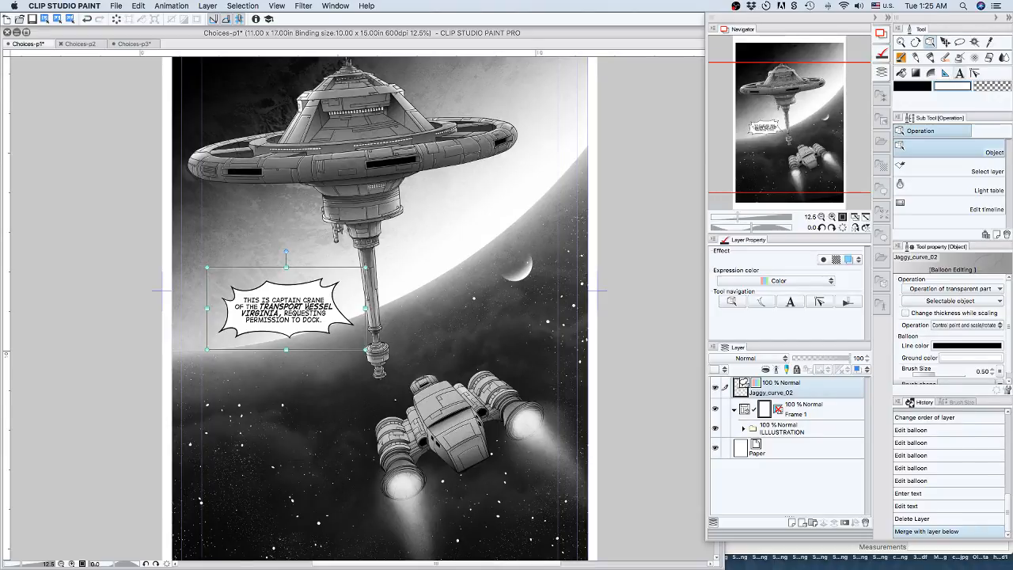
# Set the merged balloon and text layer's expression color to Gray and activate the Object tool.
pyautogui.doubleClick(310, 306)
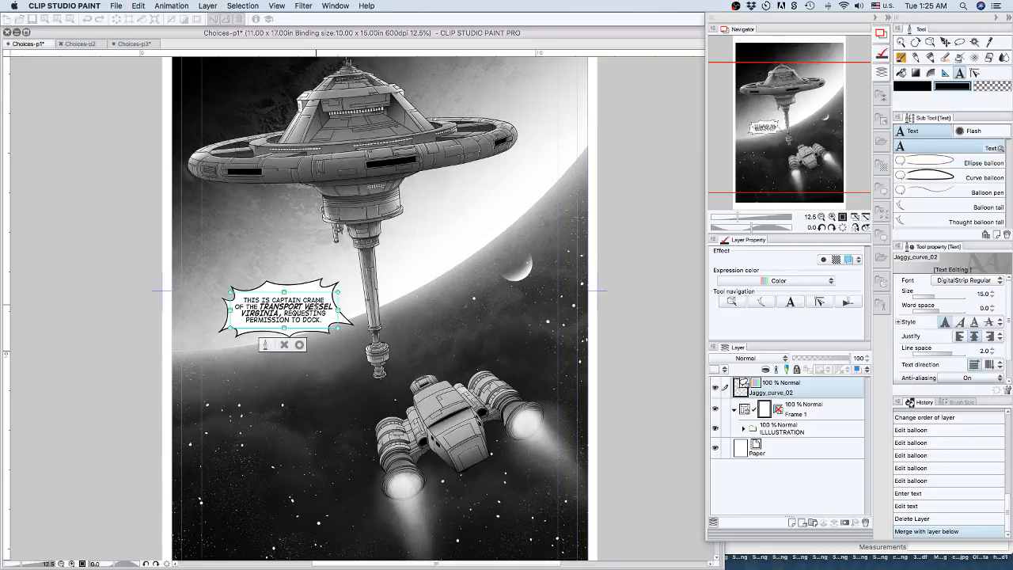
pyautogui.click(783, 284)
pyautogui.click(783, 283)
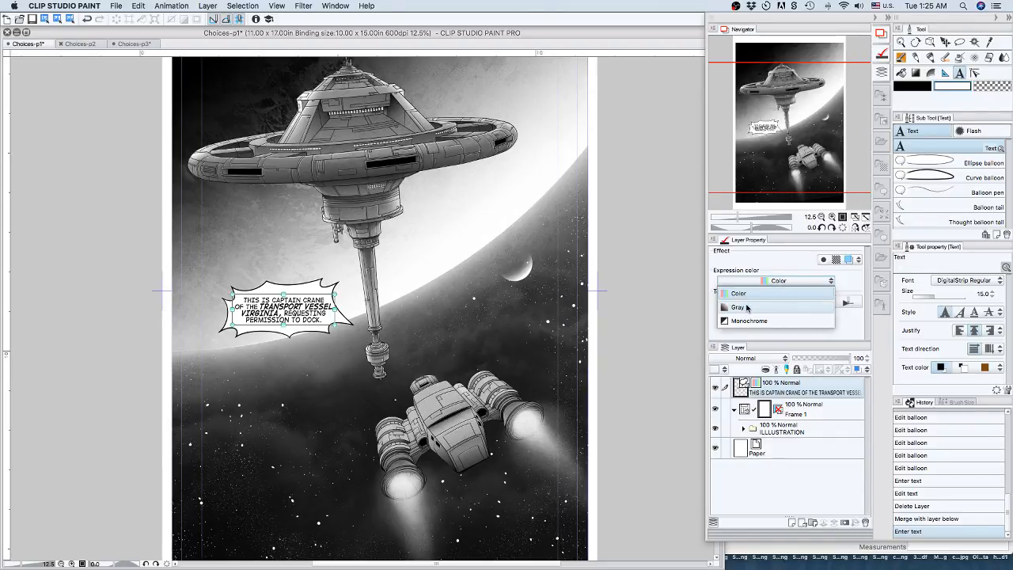
pyautogui.press('Escape')
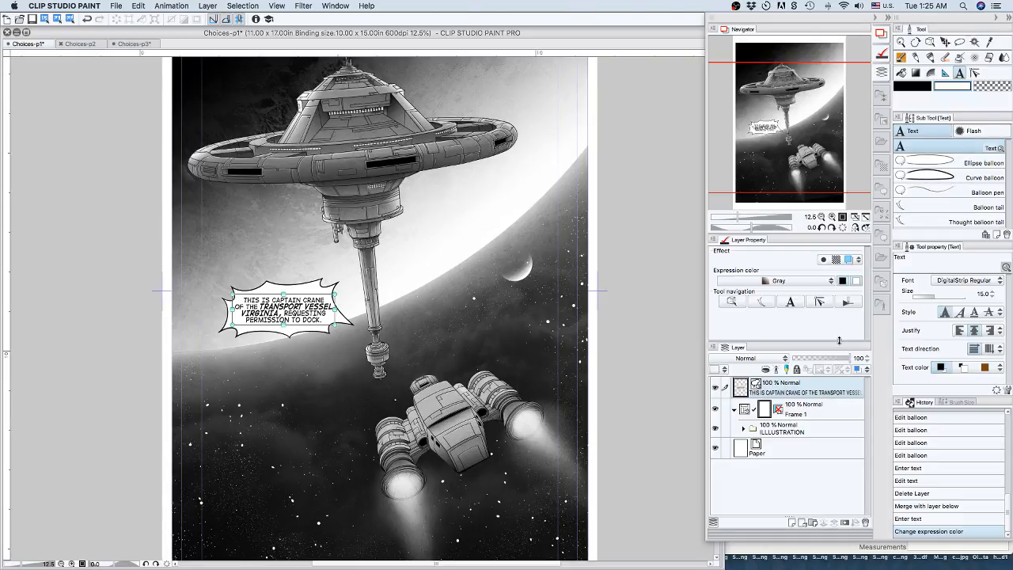
pyautogui.click(930, 41)
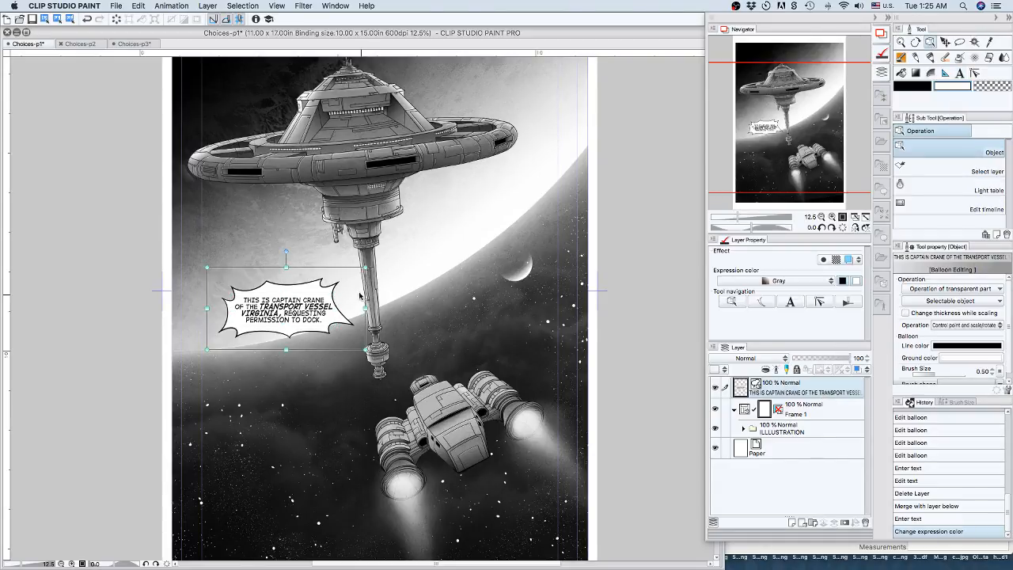
pyautogui.click(415, 309)
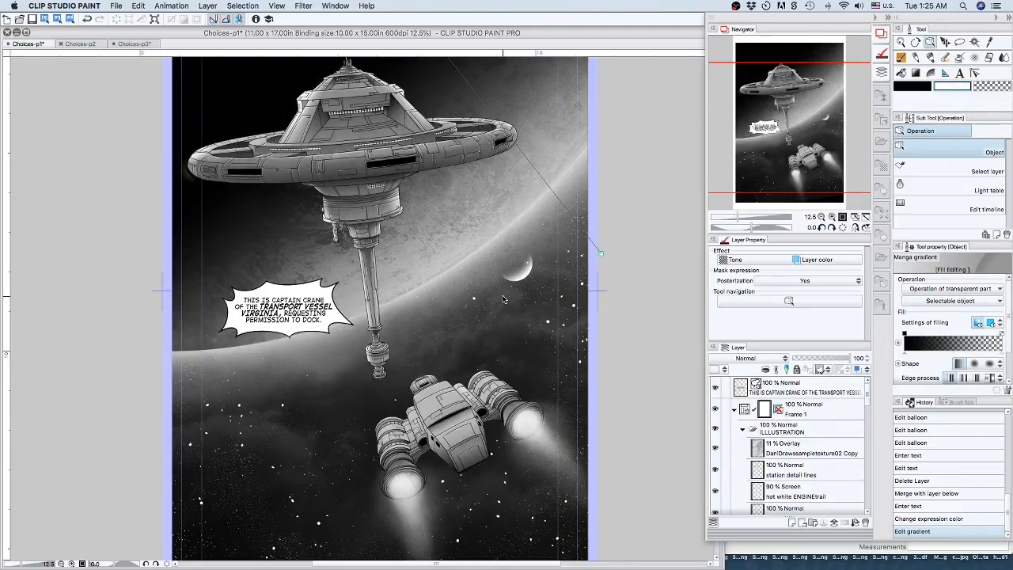
pyautogui.click(920, 517)
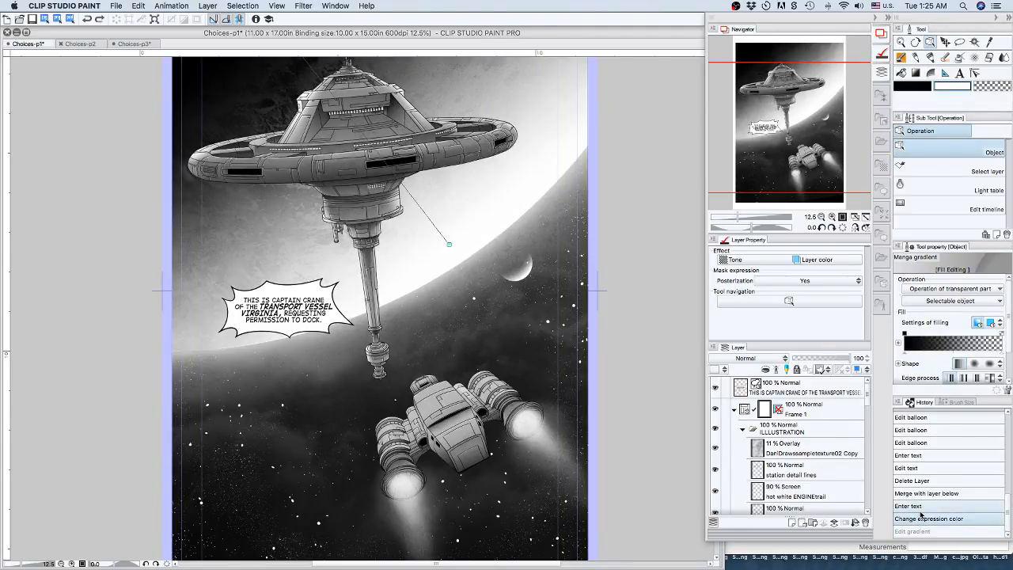
pyautogui.click(824, 385)
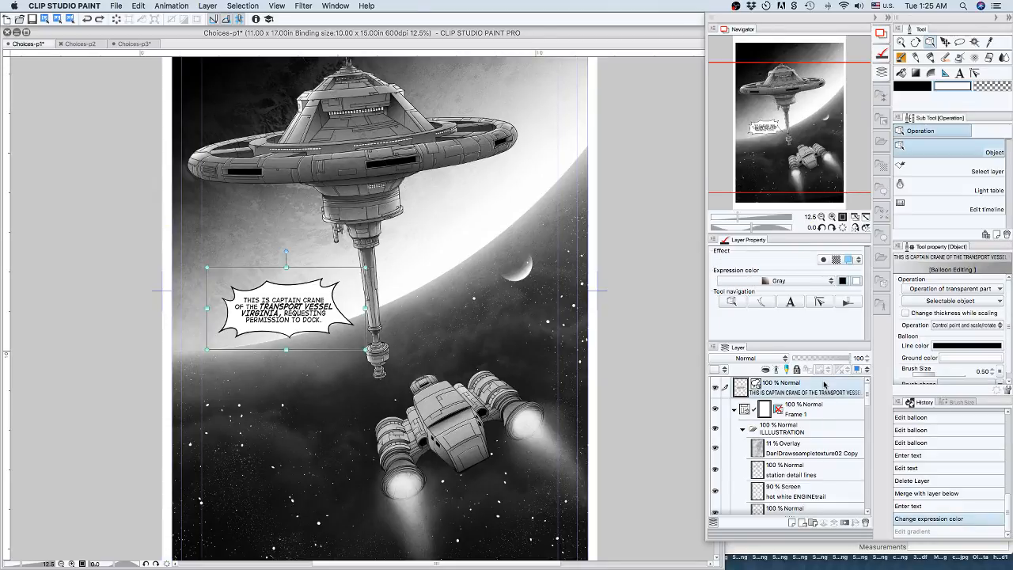
# Nudge the transmission balloon with its text to the right, past the station's lower mast, until it clears the mast completely.
pyautogui.hotkey('shift', 'Right')
pyautogui.hotkey('shift', 'Right')
pyautogui.hotkey('shift', 'Right')
pyautogui.hotkey('shift', 'Right')
pyautogui.hotkey('shift', 'Right')
pyautogui.hotkey('shift', 'Right')
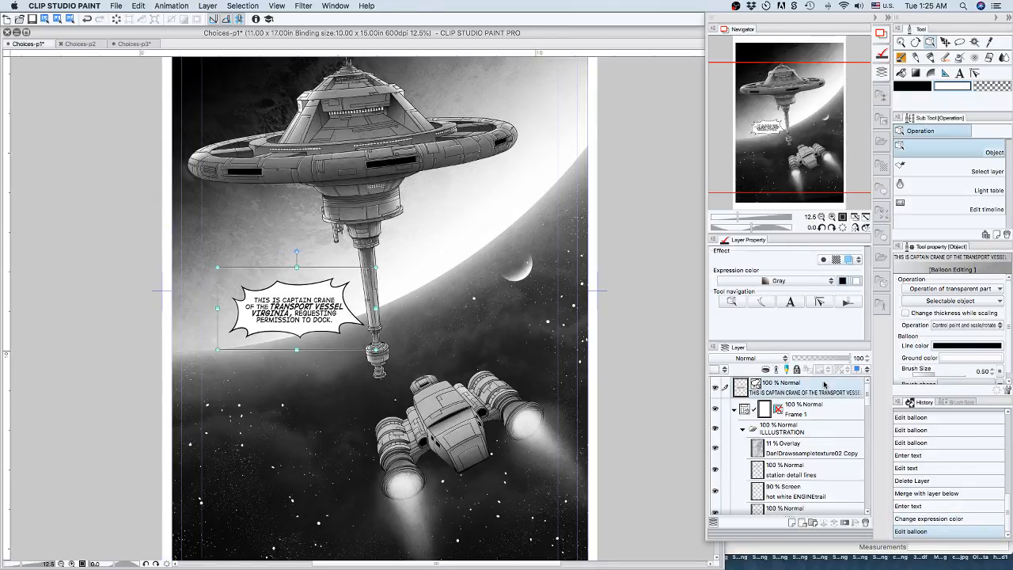
pyautogui.hotkey('shift', 'Right')
pyautogui.hotkey('shift', 'Right')
pyautogui.hotkey('shift', 'Right')
pyautogui.hotkey('shift', 'Right')
pyautogui.hotkey('shift', 'Right')
pyautogui.hotkey('shift', 'Right')
pyautogui.hotkey('shift', 'Right')
pyautogui.hotkey('shift', 'Right')
pyautogui.hotkey('shift', 'Right')
pyautogui.hotkey('shift', 'Right')
pyautogui.hotkey('shift', 'Right')
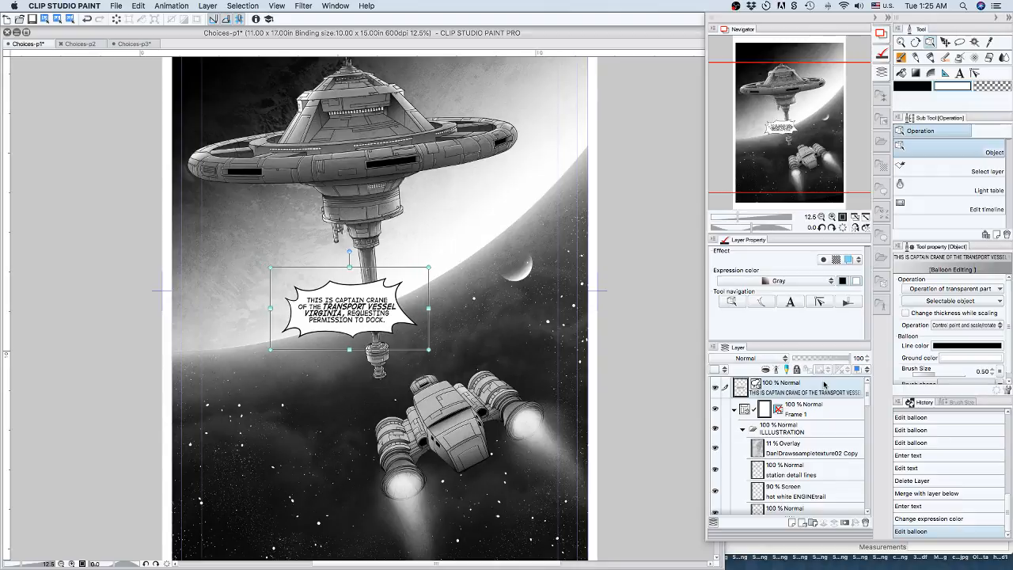
pyautogui.hotkey('shift', 'Right')
pyautogui.hotkey('shift', 'Right')
pyautogui.hotkey('shift', 'Right')
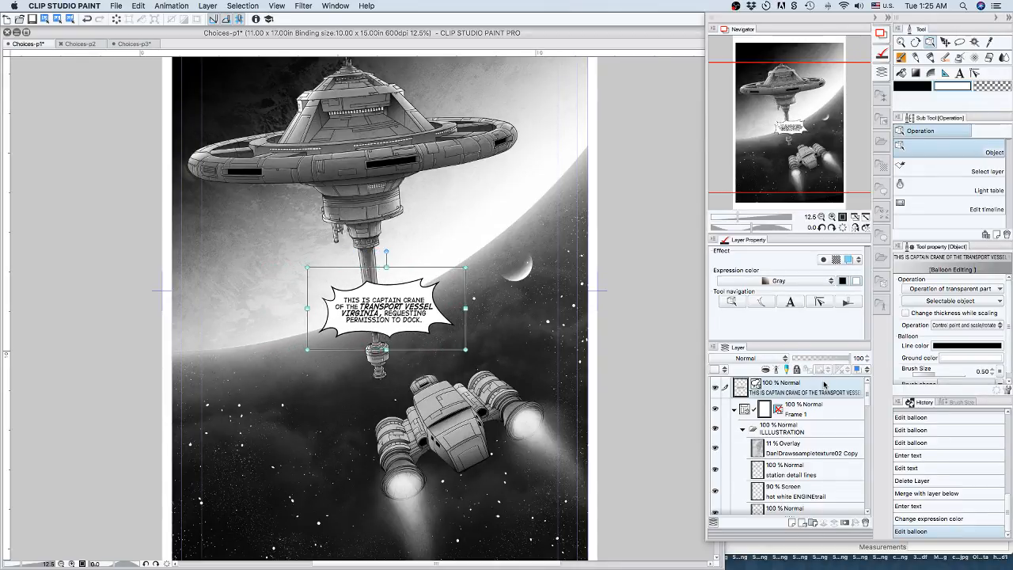
pyautogui.hotkey('shift', 'Right')
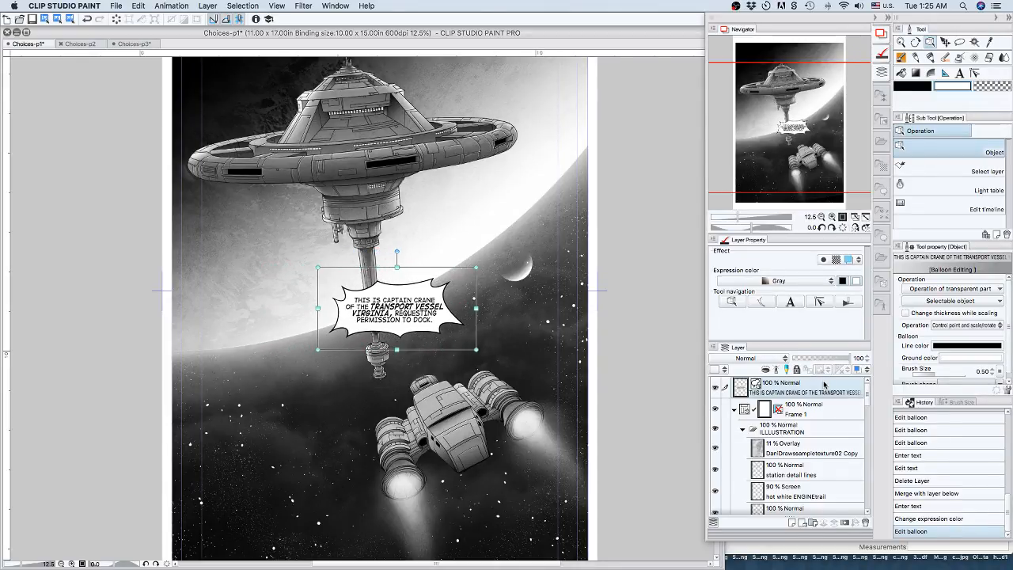
pyautogui.hotkey('shift', 'Right')
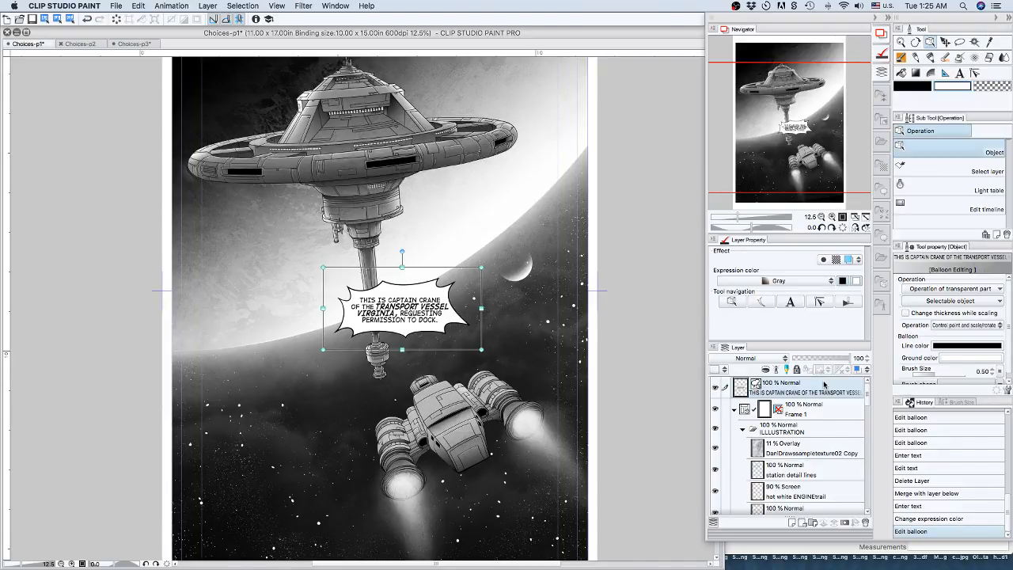
pyautogui.hotkey('shift', 'Right')
pyautogui.hotkey('shift', 'Right')
pyautogui.hotkey('shift', 'Right')
pyautogui.hotkey('shift', 'Right')
pyautogui.hotkey('shift', 'Right')
pyautogui.hotkey('shift', 'Right')
pyautogui.hotkey('shift', 'Right')
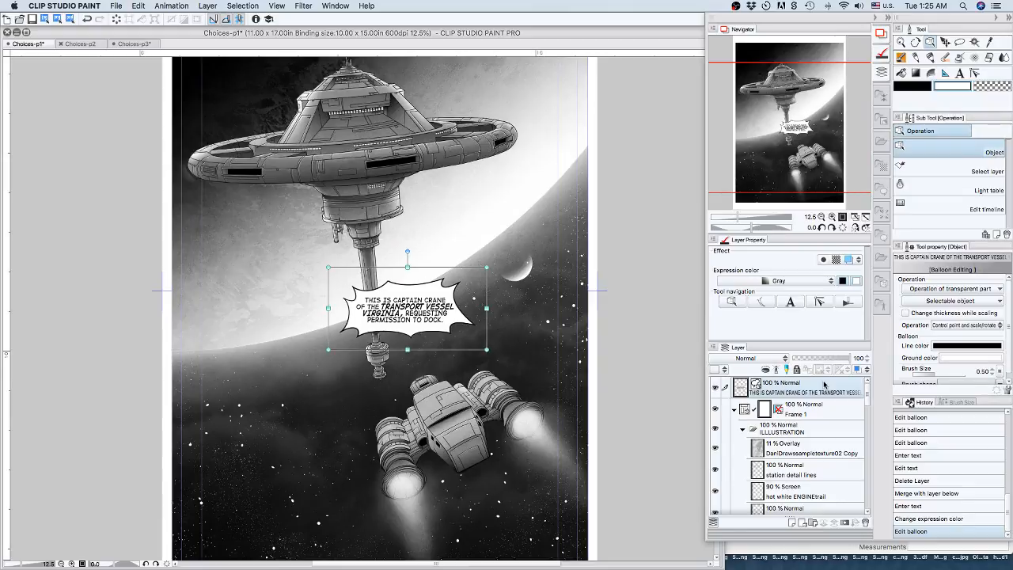
pyautogui.hotkey('shift', 'Right')
pyautogui.hotkey('shift', 'Right')
pyautogui.hotkey('shift', 'Right')
pyautogui.hotkey('shift', 'Right')
pyautogui.hotkey('shift', 'Right')
pyautogui.hotkey('shift', 'Right')
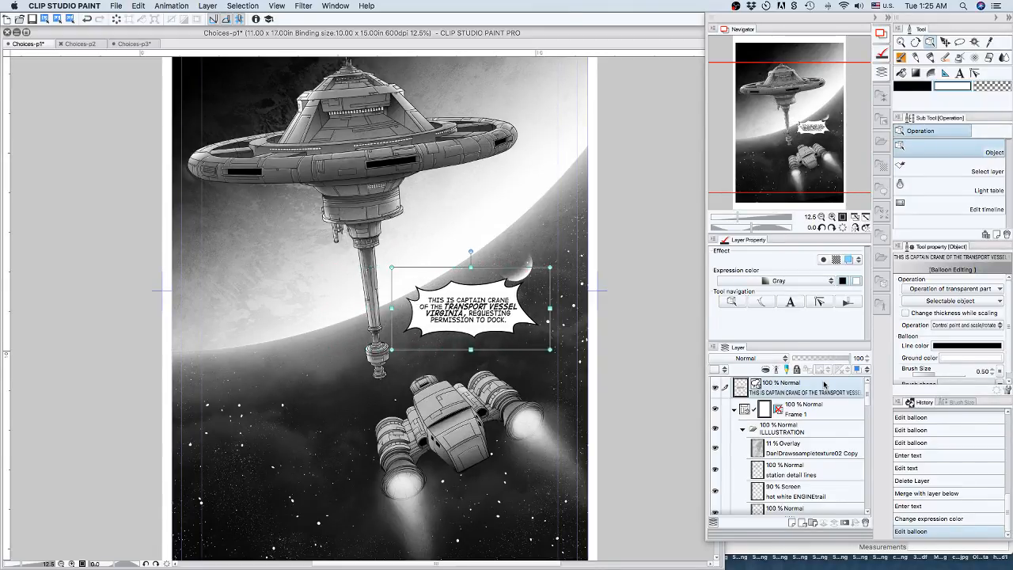
# Lower the transmission balloon so it sits just above the transport ship and below the small moon.
pyautogui.hotkey('shift', 'Down')
pyautogui.hotkey('shift', 'Down')
pyautogui.hotkey('shift', 'Down')
pyautogui.hotkey('shift', 'Down')
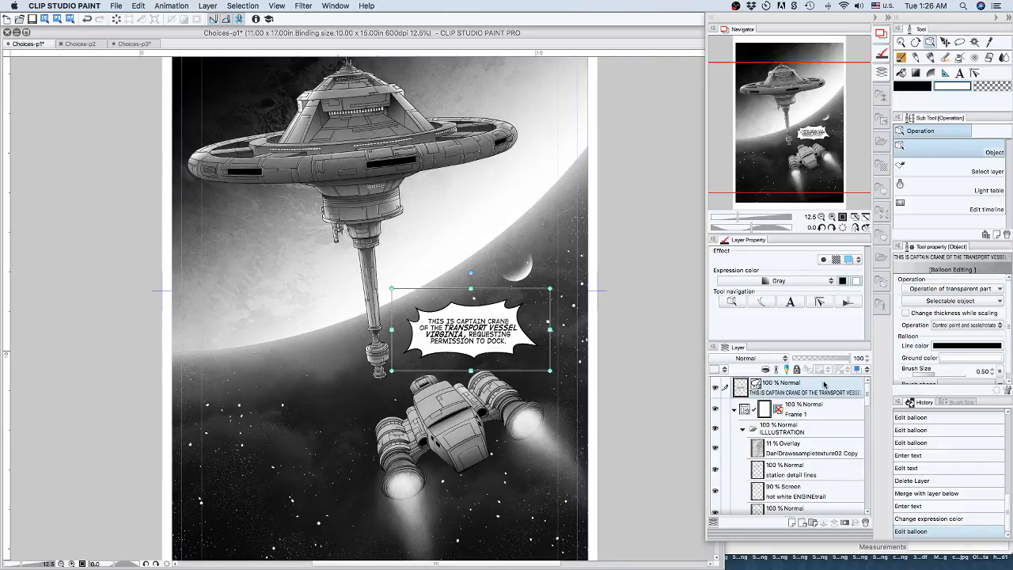
pyautogui.press('Up')
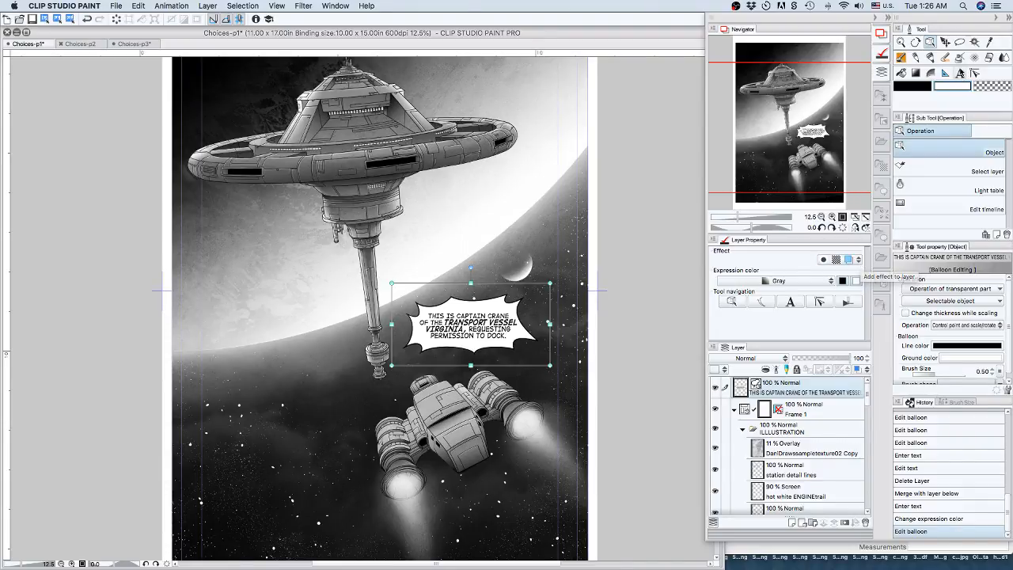
# Replace the ship name VIRGINIA with ZABETHY in the transmission balloon's text.
pyautogui.click(960, 73)
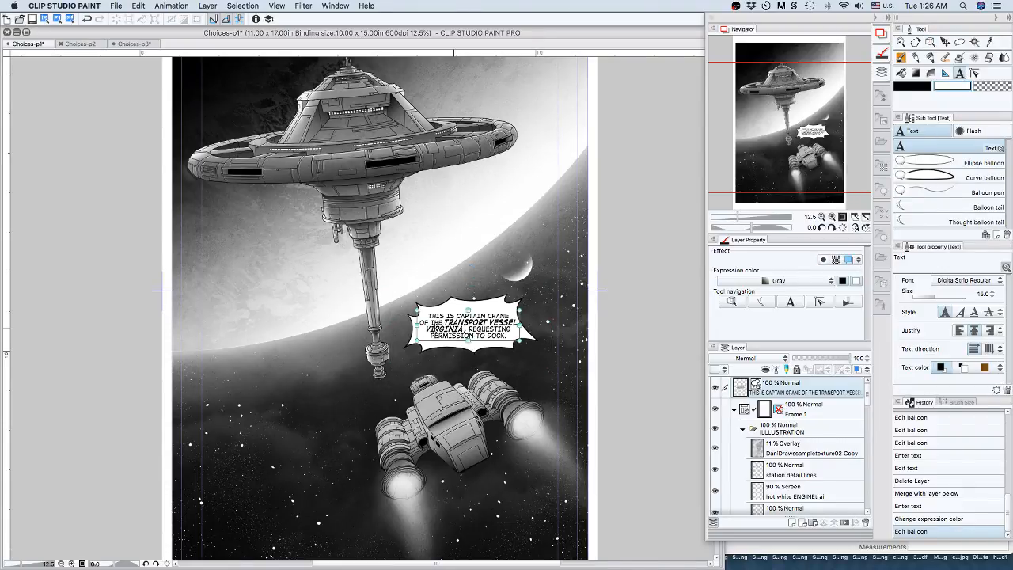
pyautogui.click(462, 315)
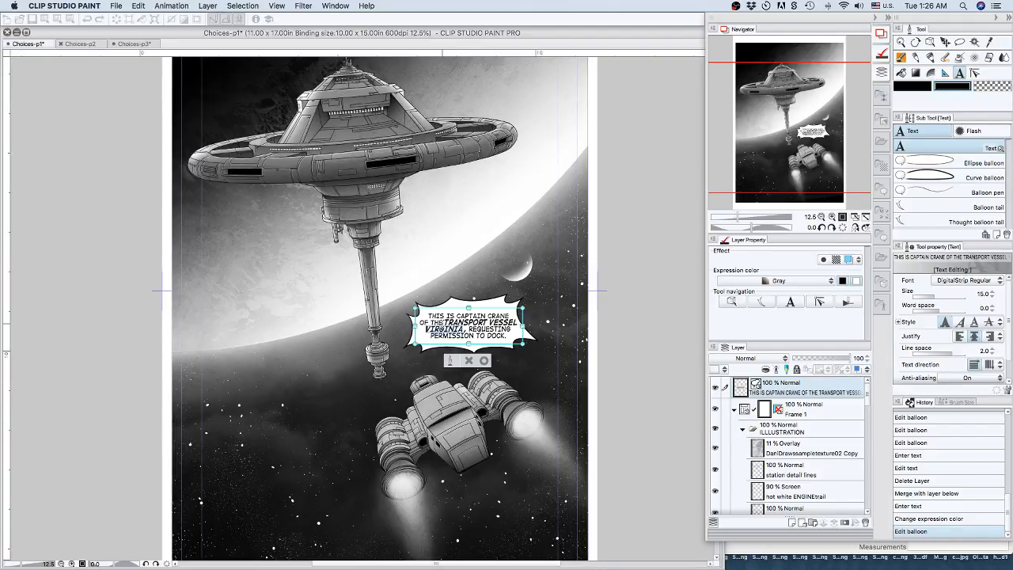
pyautogui.write('ZABETHM')
pyautogui.click(485, 359)
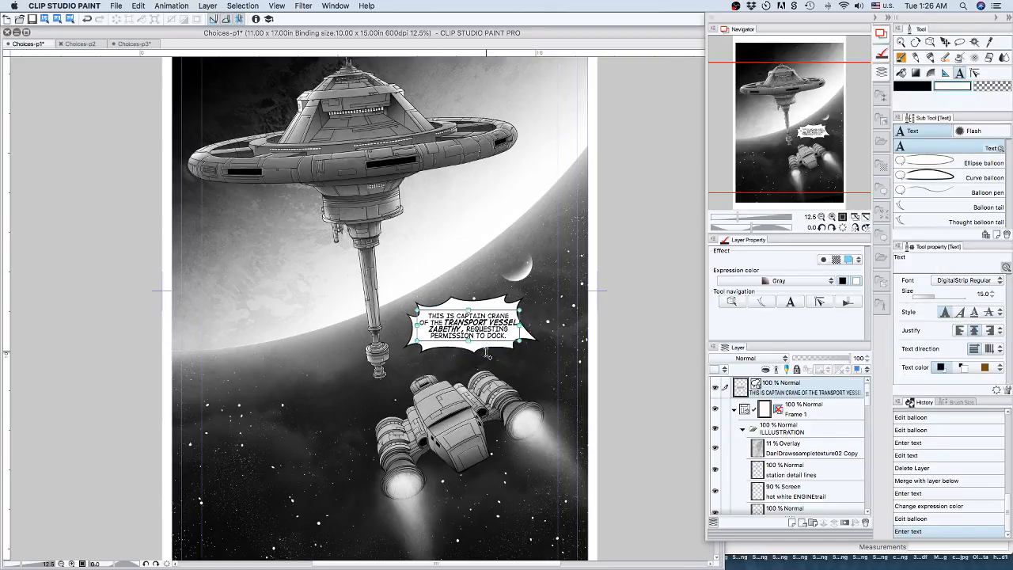
# Try a short polyline balloon tail from the jagged balloon's lower edge towards the transport ship.
pyautogui.click(912, 205)
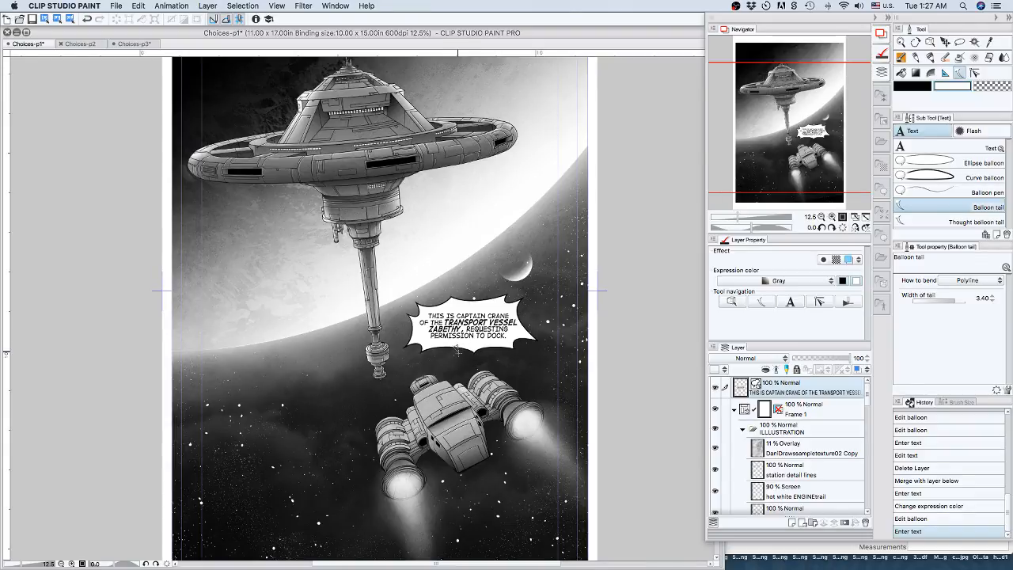
pyautogui.click(458, 353)
pyautogui.doubleClick(455, 368)
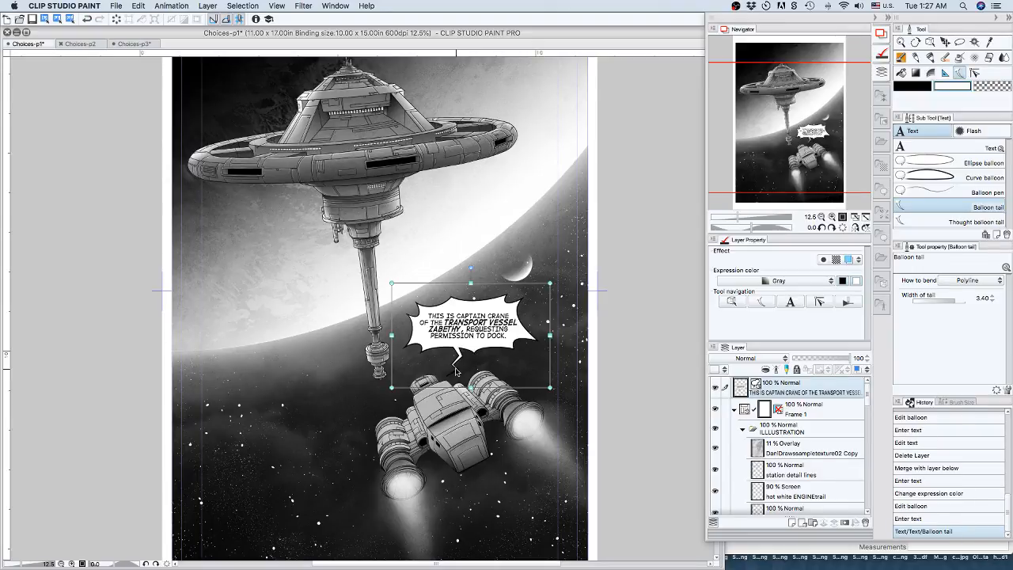
pyautogui.press('super+z')
# View the balloon at 17.5% and draw a zigzag polyline tail from its lower edge towards the transport ship.
pyautogui.click(832, 216)
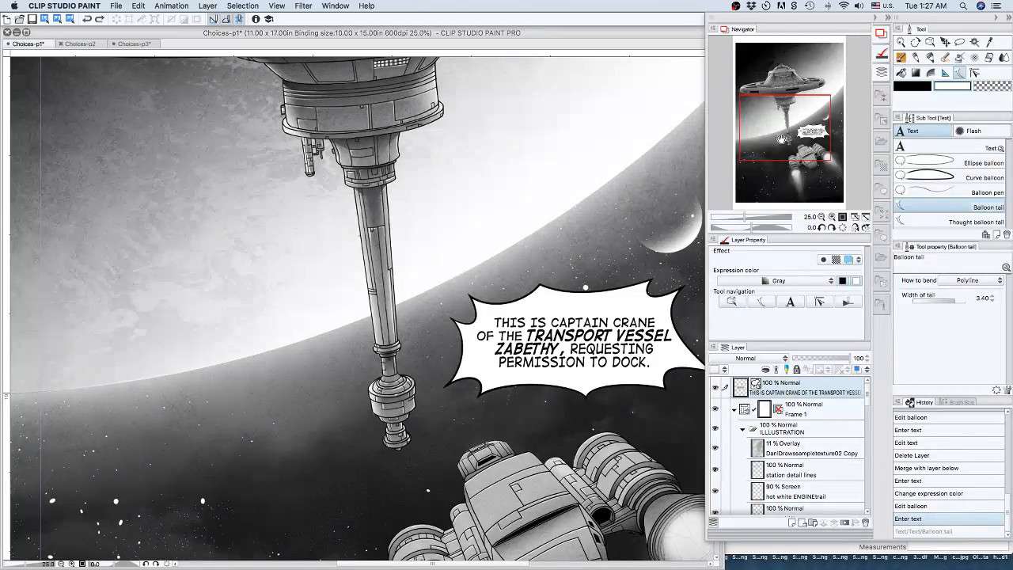
pyautogui.moveTo(783, 136); pyautogui.dragTo(797, 138)
pyautogui.doubleClick(808, 217)
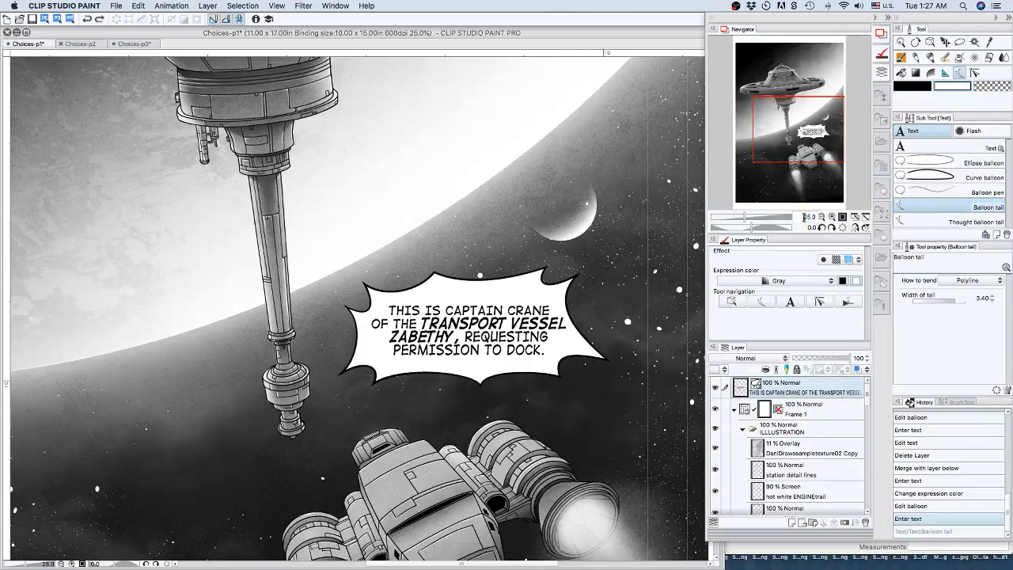
pyautogui.write('17.5')
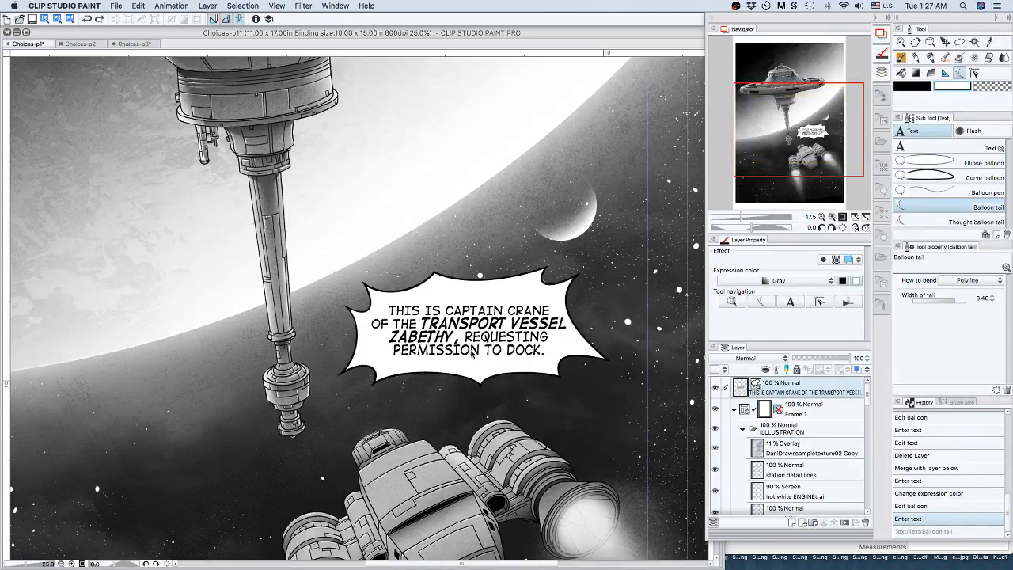
pyautogui.press('Return')
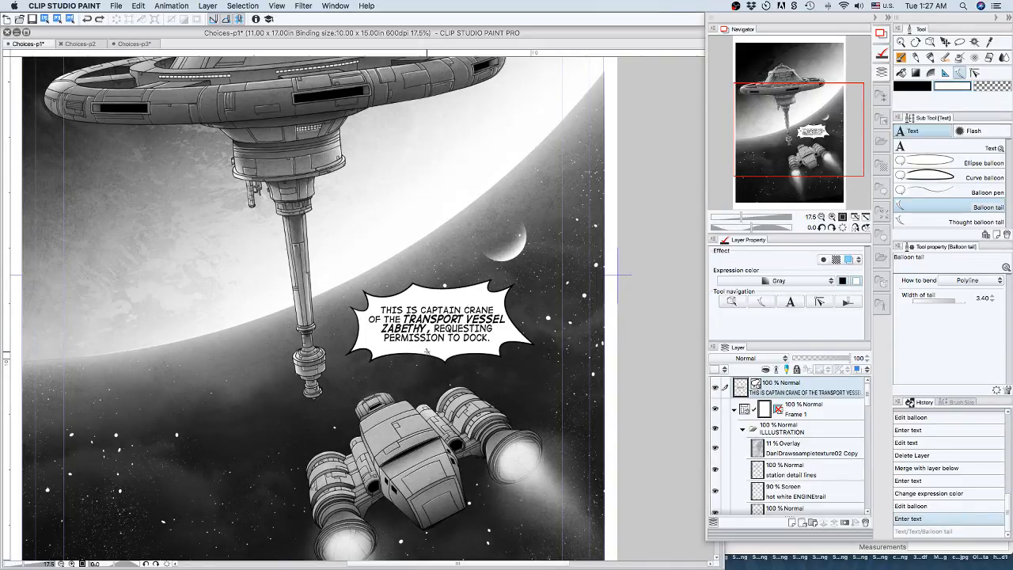
pyautogui.click(427, 352)
pyautogui.click(429, 363)
pyautogui.doubleClick(415, 389)
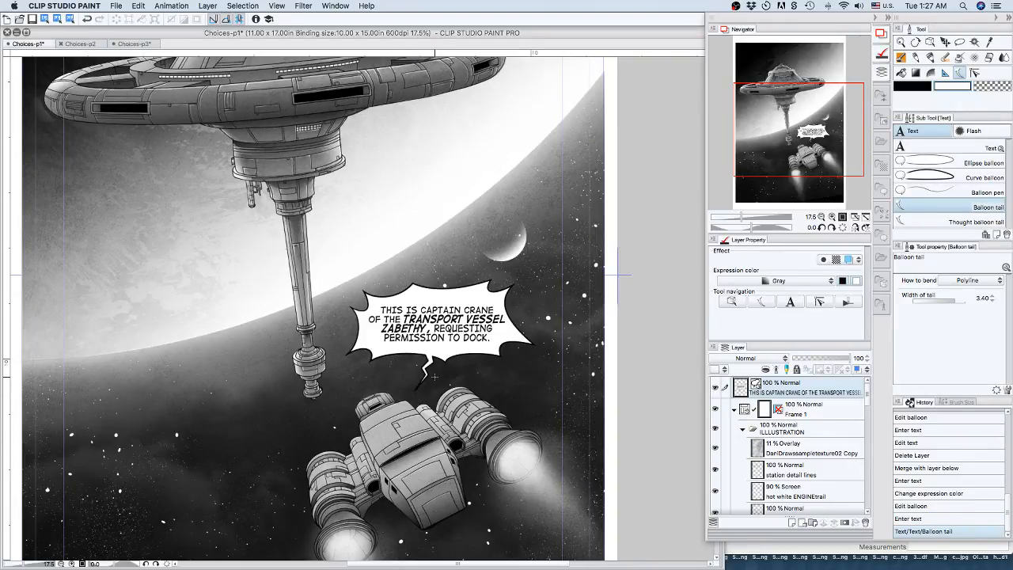
# Increase the balloon tail width setting to 4.60.
pyautogui.click(993, 295)
pyautogui.click(994, 296)
pyautogui.click(995, 296)
pyautogui.click(995, 296)
pyautogui.click(995, 296)
# Reshape the zigzag tail by moving its lower bend up and pulling its tip closer to the balloon.
pyautogui.click(930, 42)
pyautogui.click(430, 370)
pyautogui.click(445, 379)
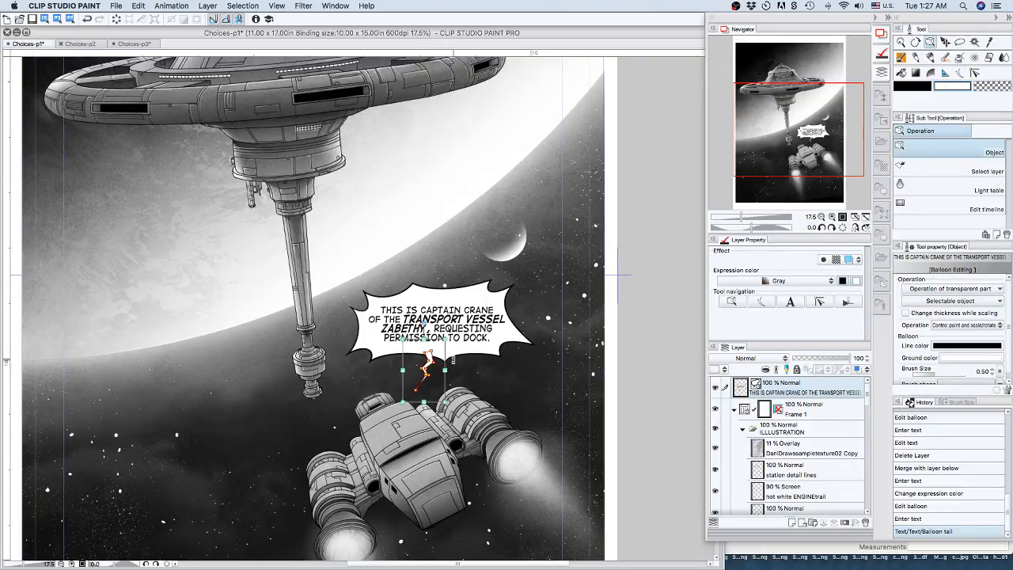
pyautogui.moveTo(428, 375); pyautogui.dragTo(428, 368)
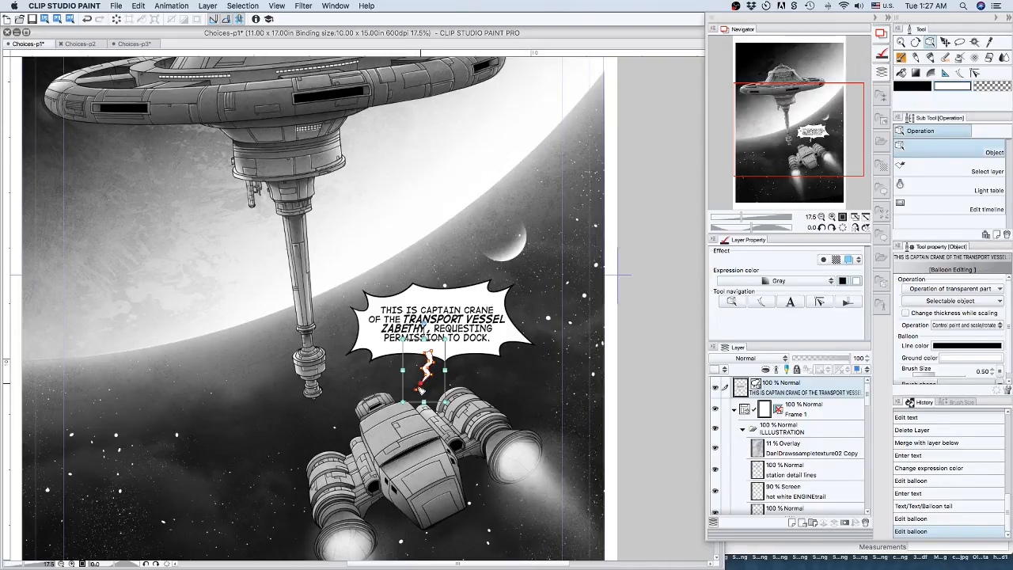
pyautogui.moveTo(419, 390); pyautogui.dragTo(422, 384)
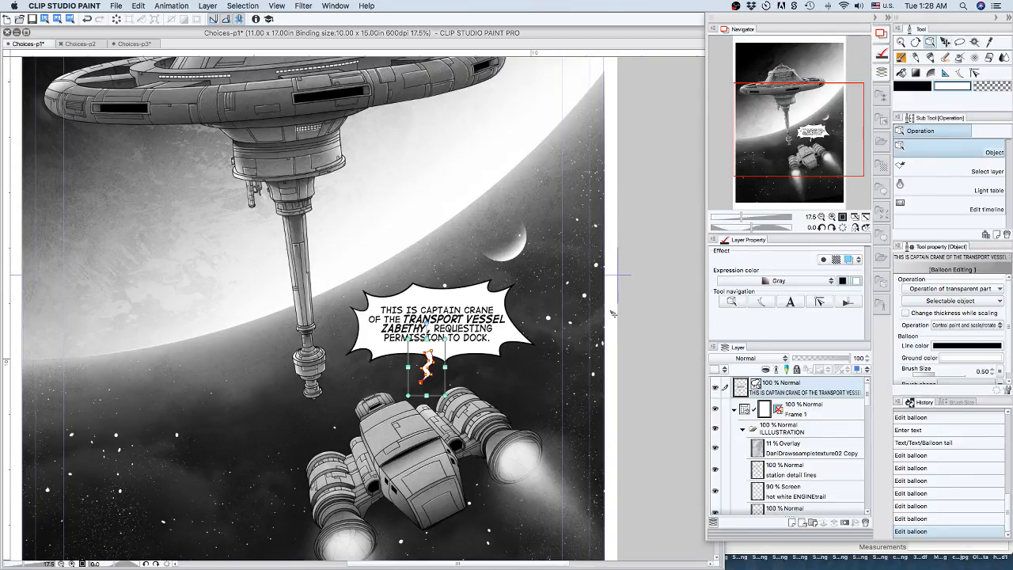
# Revert the page's history to the text entry, removing the balloon tail, its edits and the accidental grid ruler move.
pyautogui.press('k')
pyautogui.moveTo(623, 313); pyautogui.dragTo(630, 311)
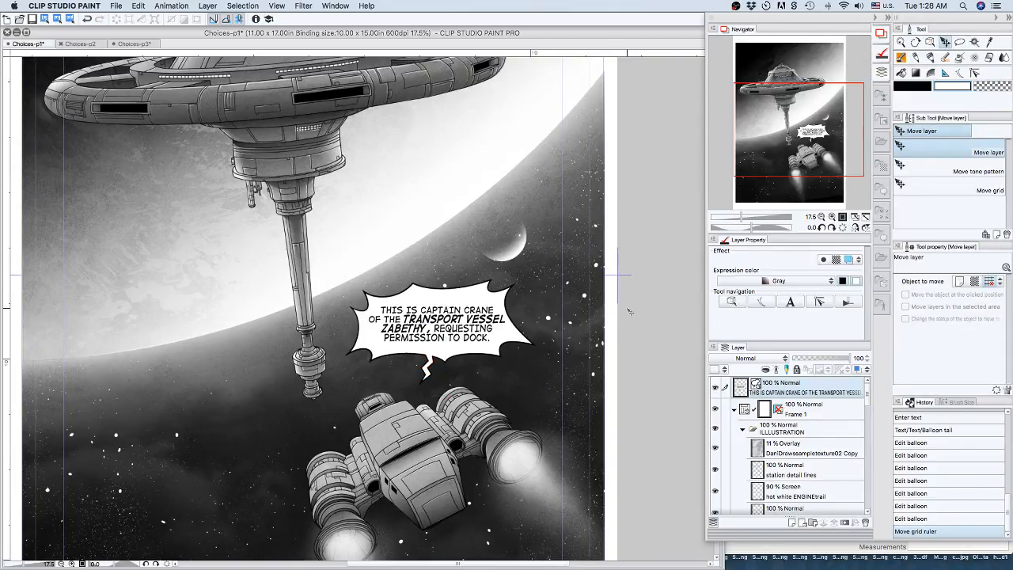
pyautogui.click(923, 432)
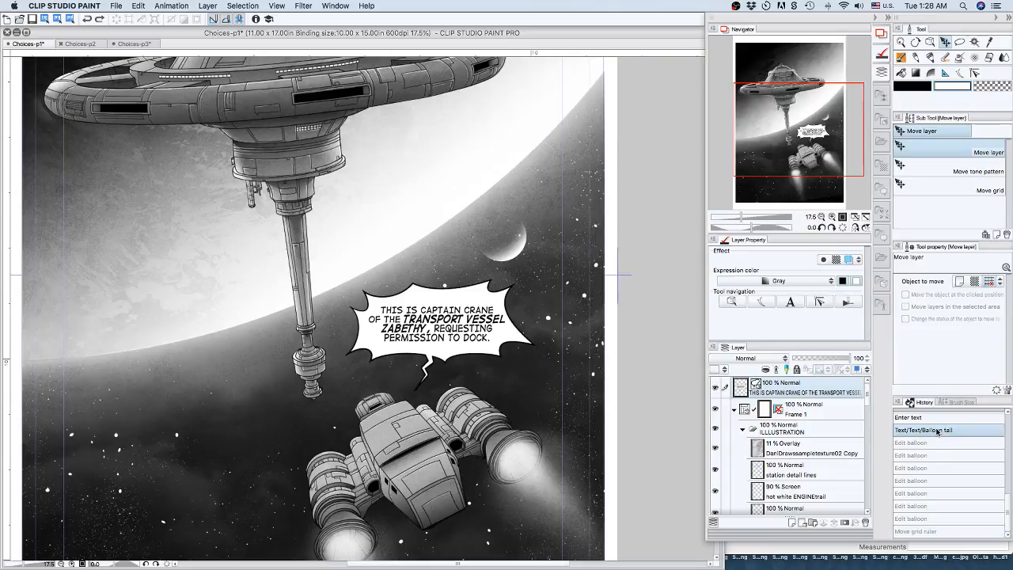
pyautogui.click(932, 419)
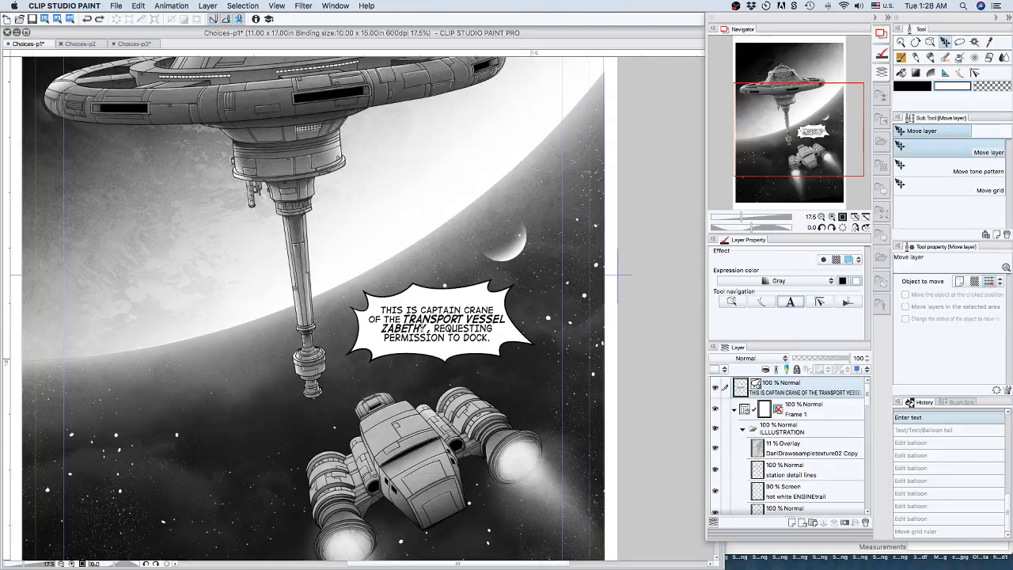
# Change the ship name in the balloon's text from ZABETHY to ZABETH CLASS "Y".
pyautogui.doubleClick(429, 327)
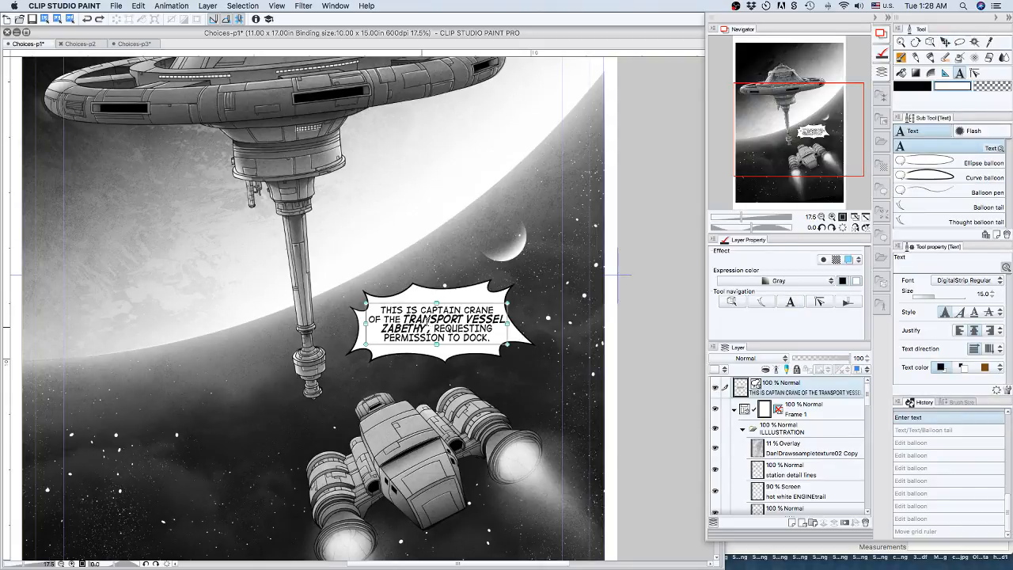
pyautogui.click(428, 320)
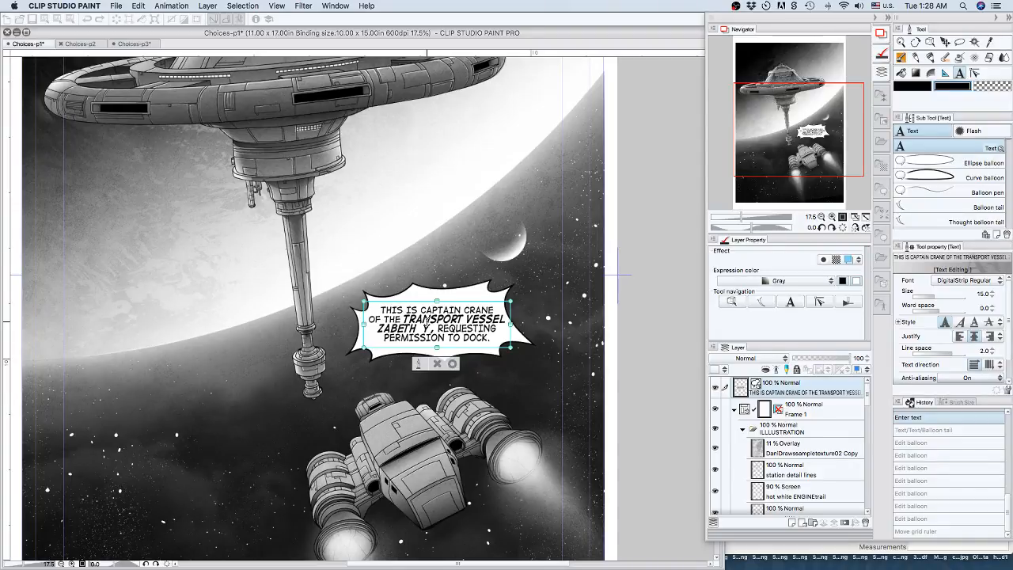
pyautogui.write('CLASS')
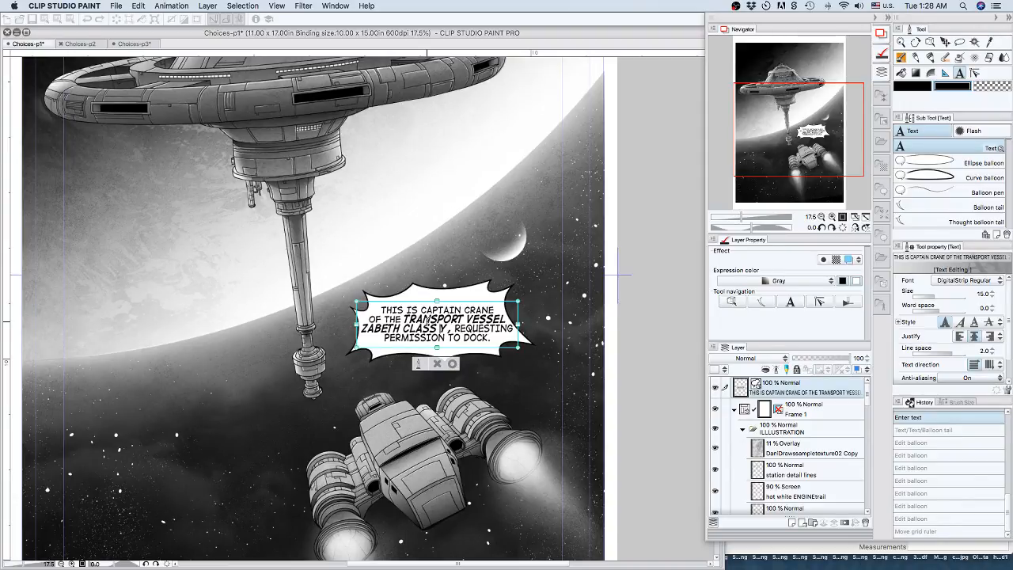
pyautogui.write(' "')
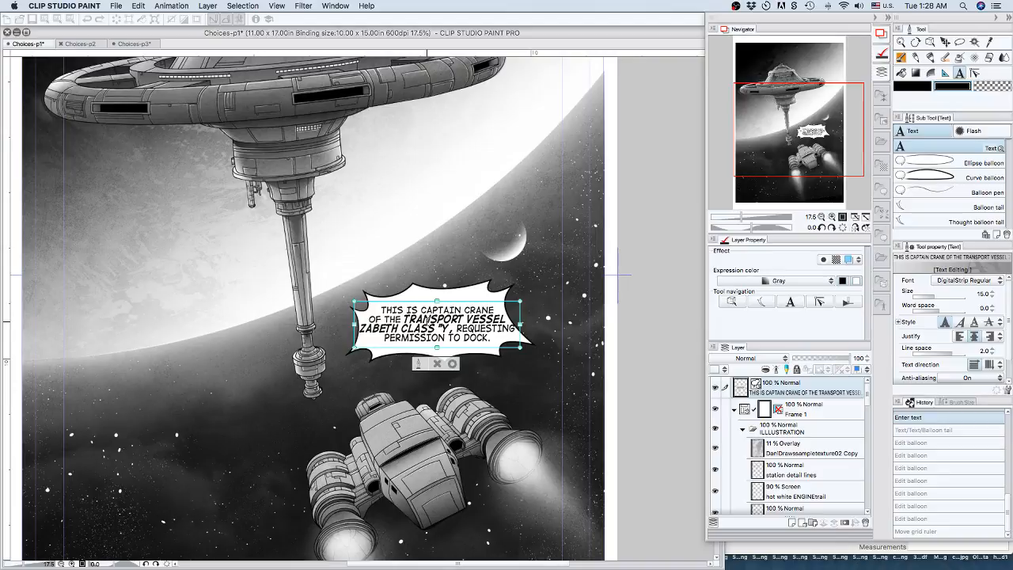
pyautogui.write('"')
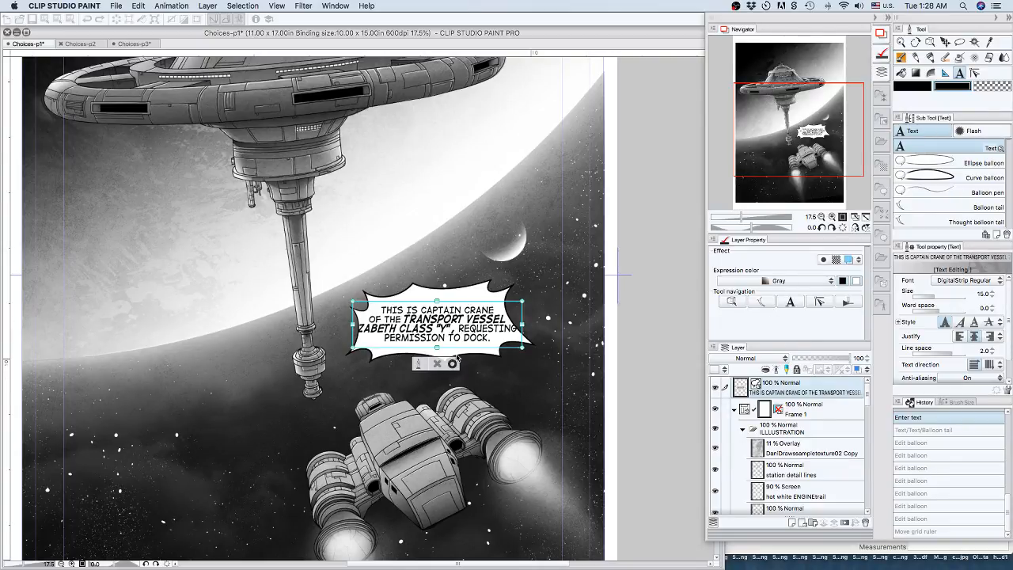
pyautogui.click(859, 387)
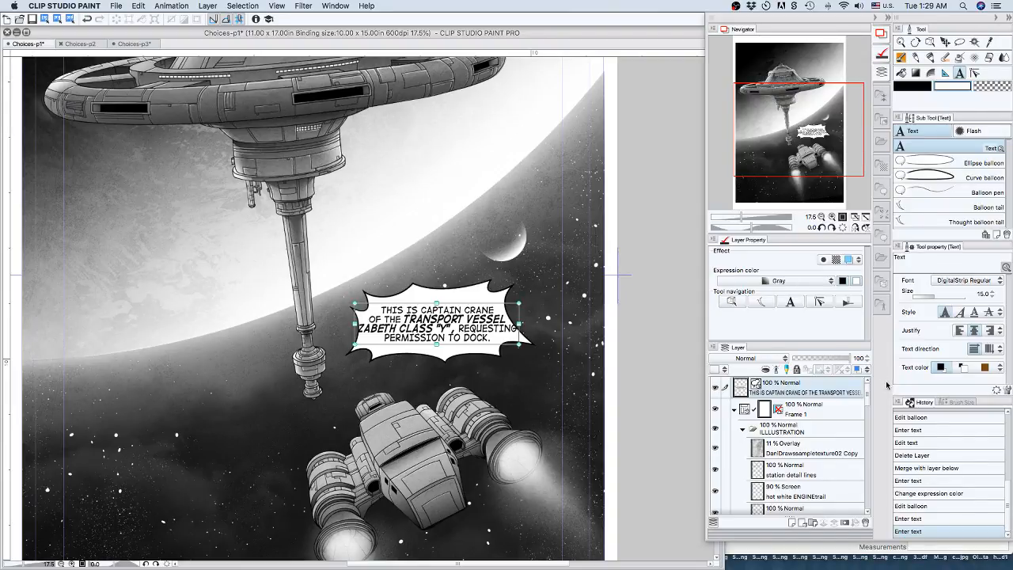
# Enlarge the jagged balloon, mainly in width and slightly in height, so it surrounds the longer transmission text.
pyautogui.click(832, 405)
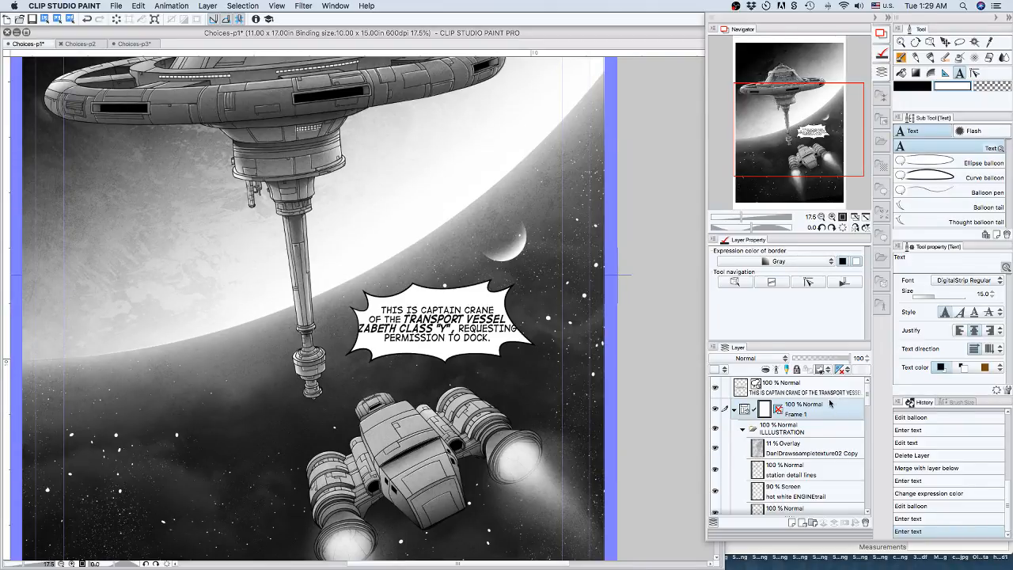
pyautogui.click(817, 395)
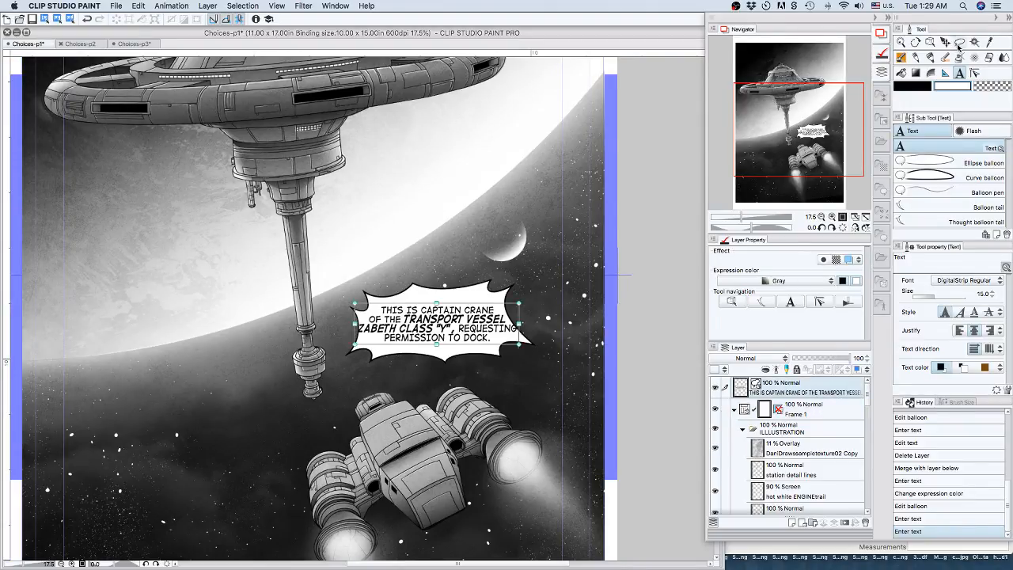
pyautogui.click(930, 41)
pyautogui.click(490, 289)
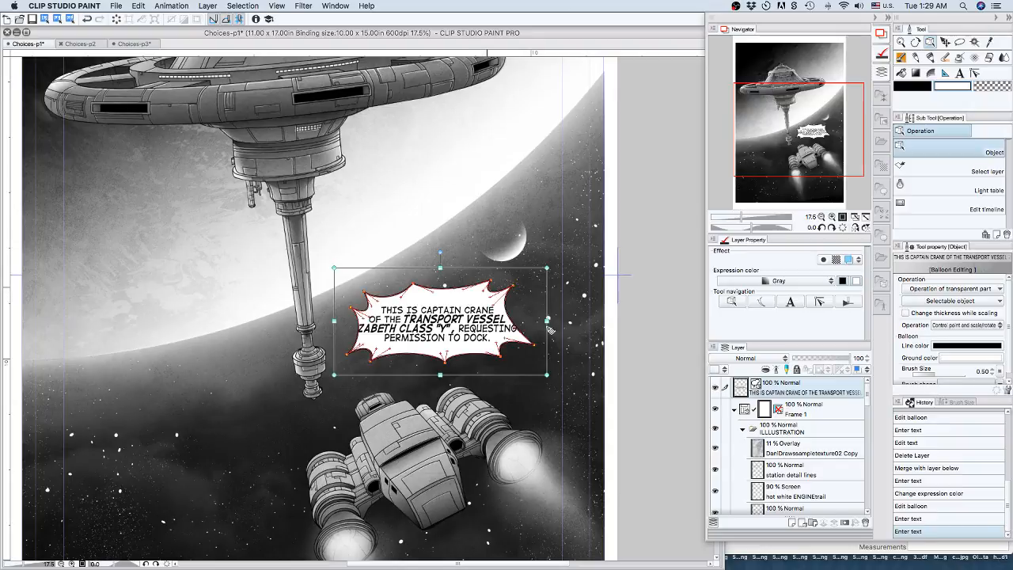
pyautogui.moveTo(548, 320); pyautogui.dragTo(573, 321)
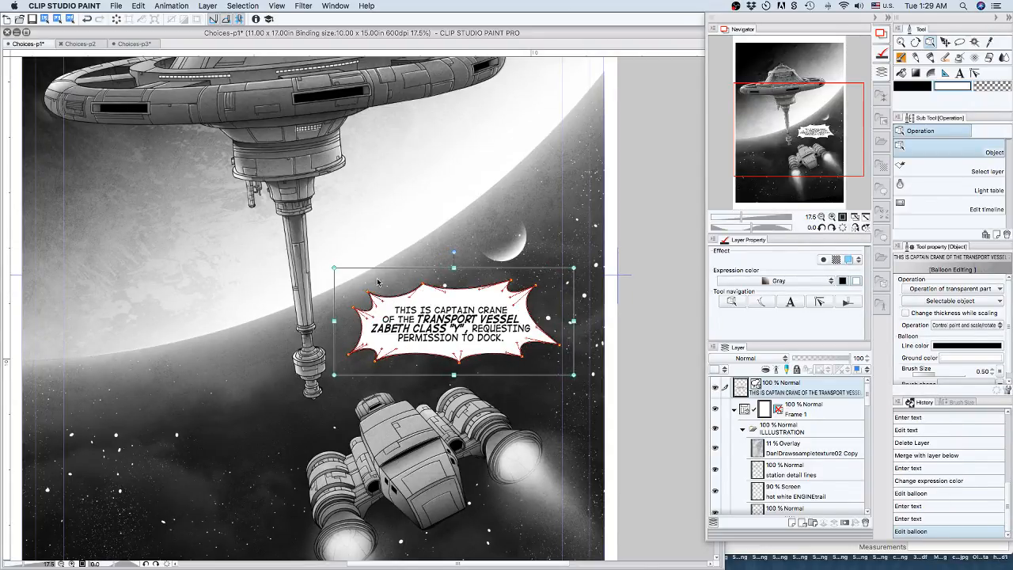
pyautogui.moveTo(333, 266); pyautogui.dragTo(330, 258)
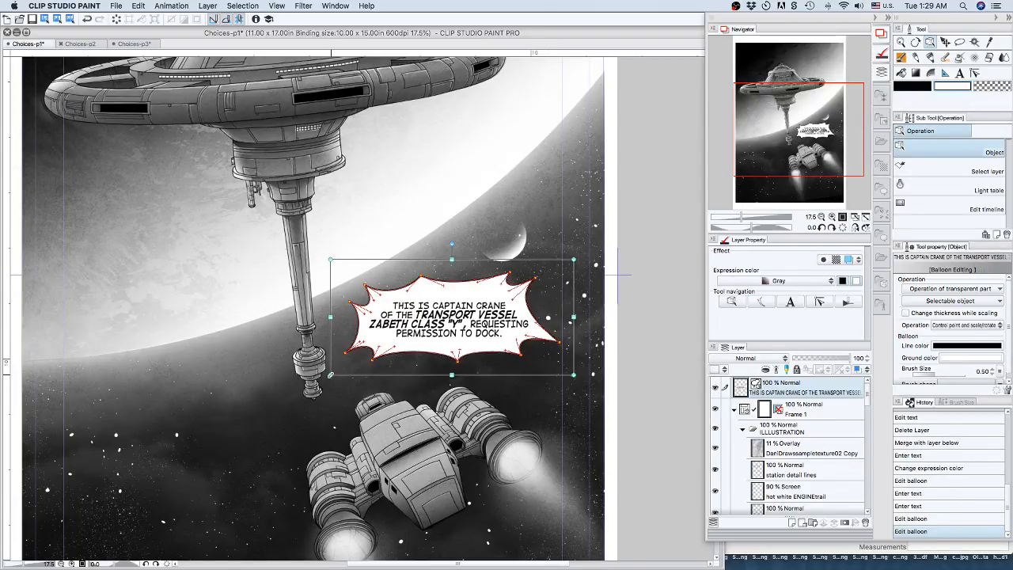
pyautogui.moveTo(330, 374); pyautogui.dragTo(337, 373)
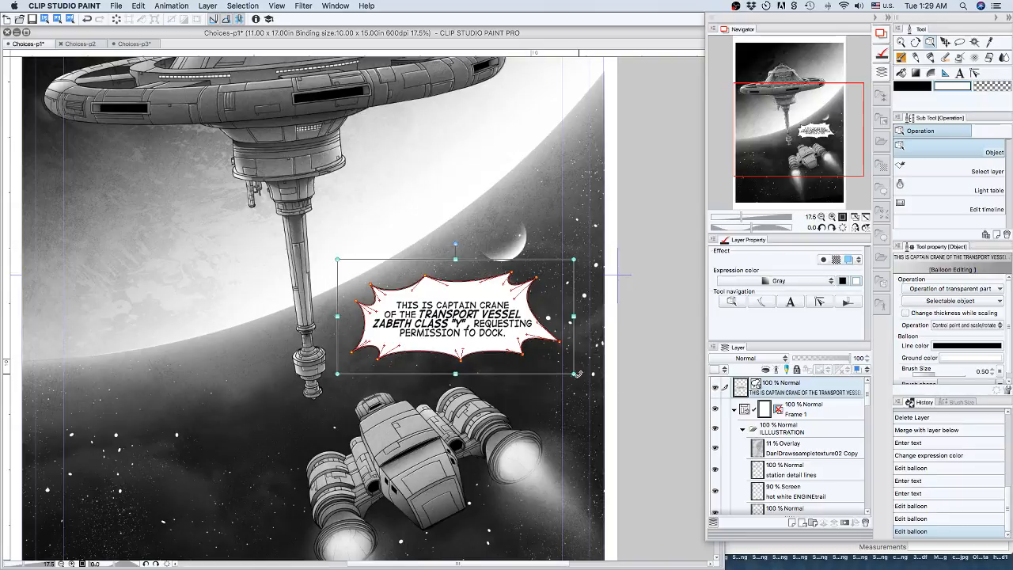
# Pull the balloon's lower-right spike inward and fine-tune the other outline points around the text.
pyautogui.moveTo(562, 345); pyautogui.dragTo(527, 295)
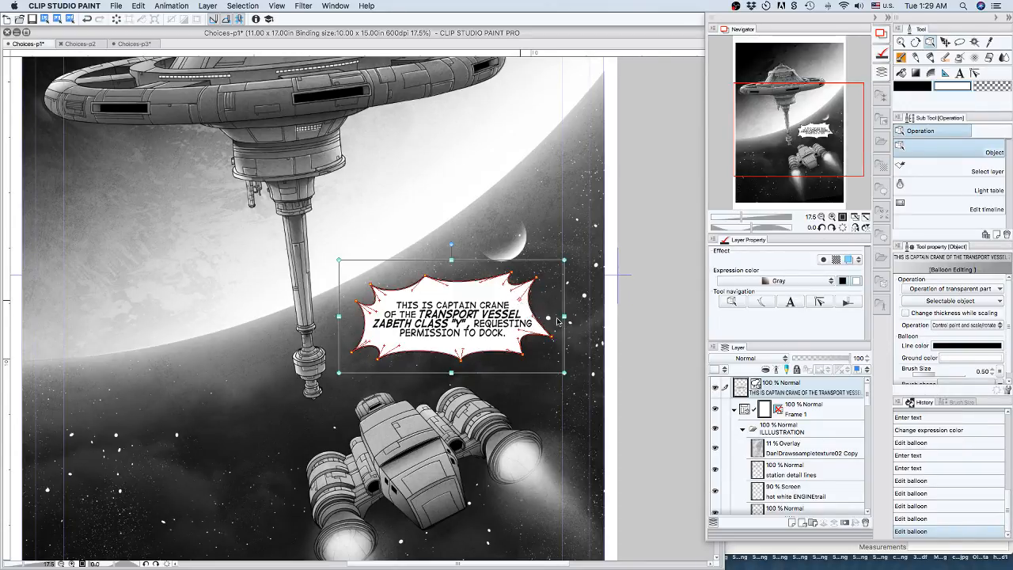
pyautogui.moveTo(522, 331); pyautogui.dragTo(527, 332)
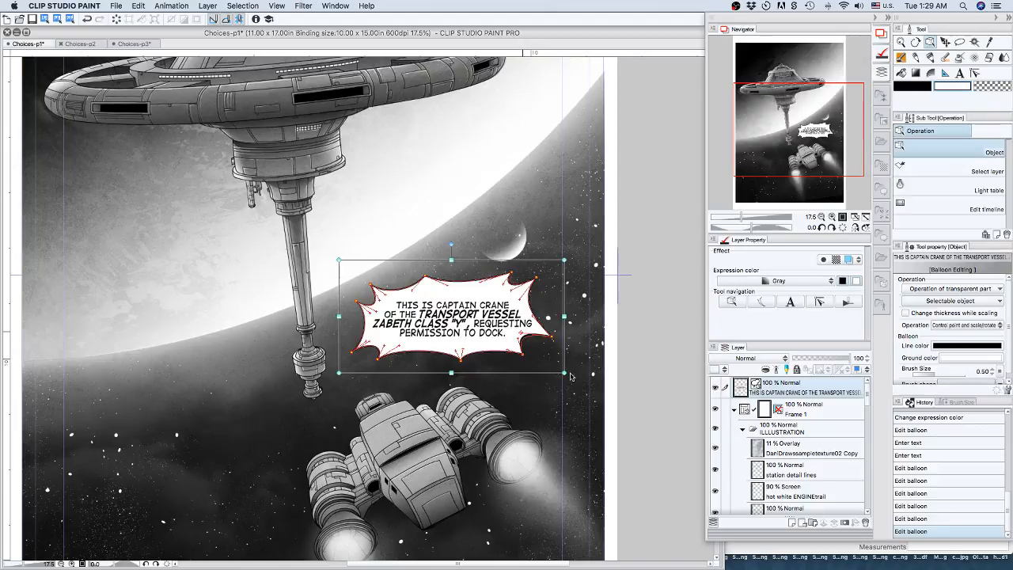
pyautogui.moveTo(386, 294); pyautogui.dragTo(375, 295)
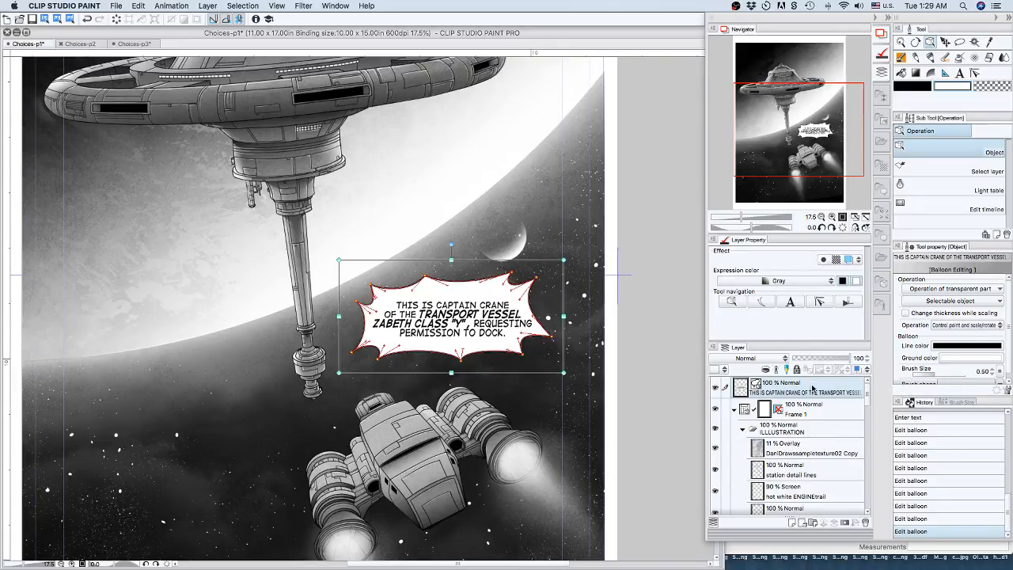
# Activate the Balloon tail tool and set the width of the tail to 3.30.
pyautogui.click(828, 409)
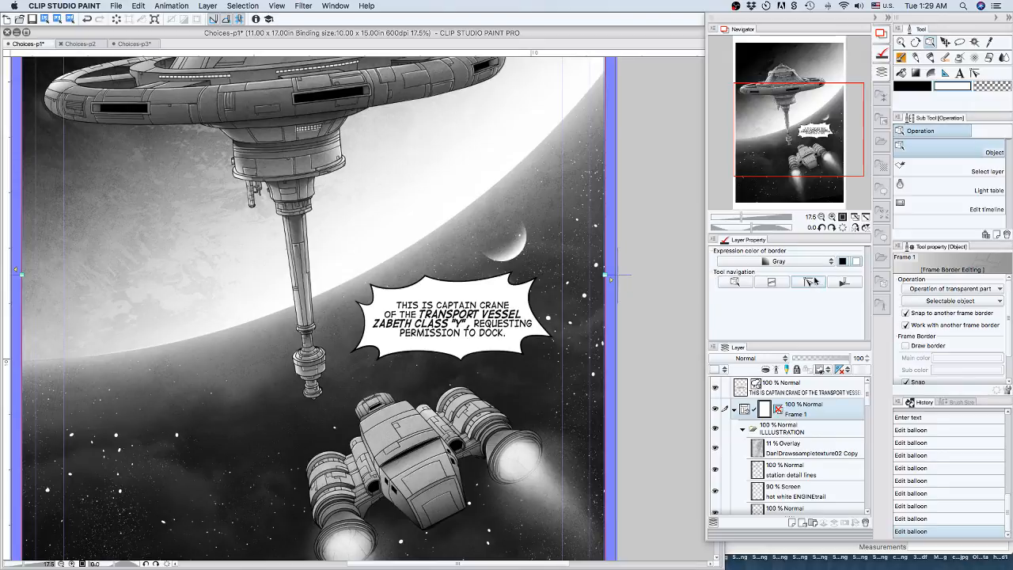
pyautogui.click(965, 73)
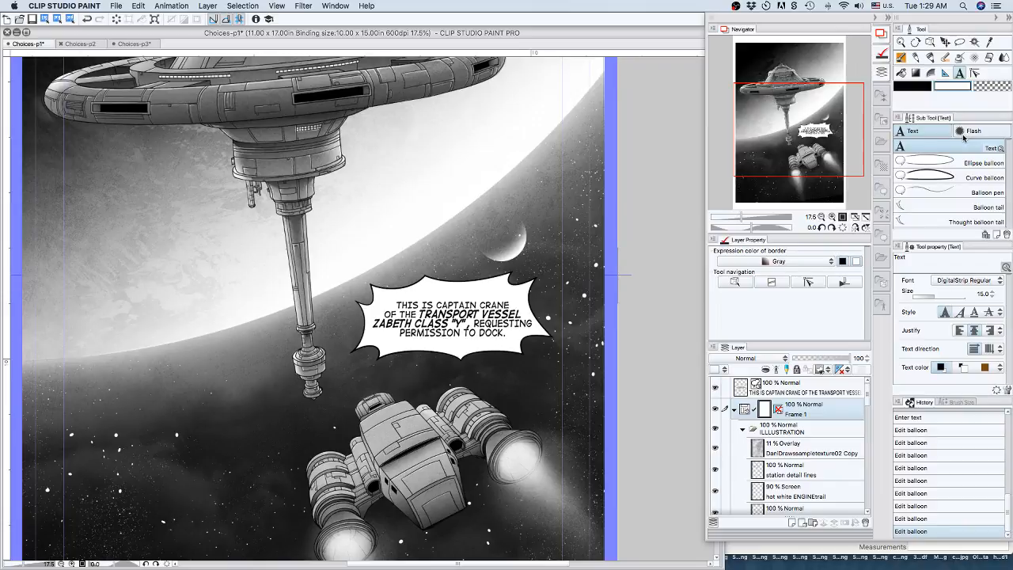
pyautogui.click(940, 208)
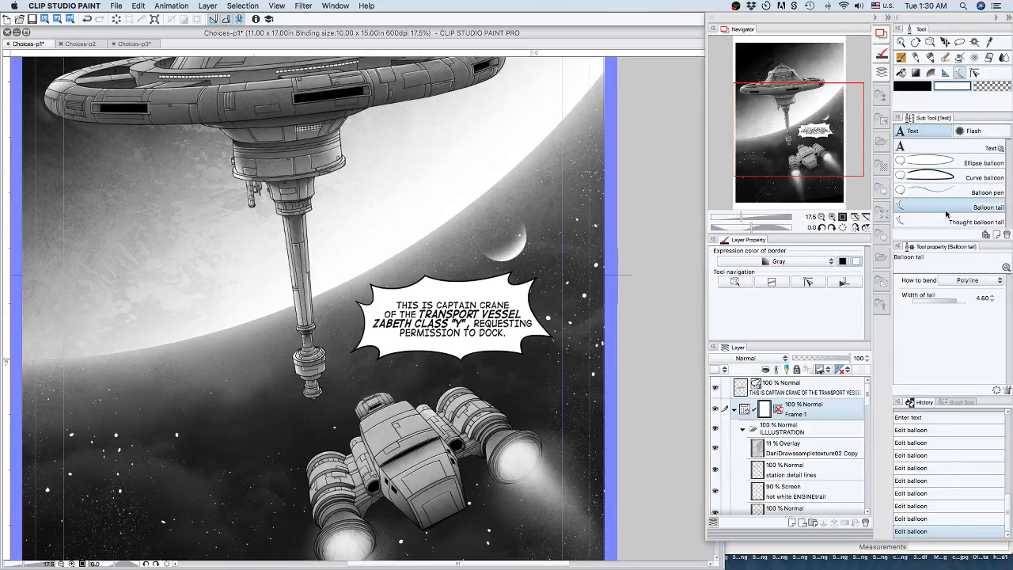
pyautogui.click(991, 301)
pyautogui.click(991, 301)
pyautogui.click(992, 300)
pyautogui.click(992, 301)
pyautogui.click(992, 301)
pyautogui.click(993, 300)
pyautogui.click(992, 301)
# Draw a polyline tail from the balloon's lower edge, bending once and pointing down-left towards the transport ship's nose.
pyautogui.click(420, 347)
pyautogui.click(424, 361)
pyautogui.doubleClick(400, 386)
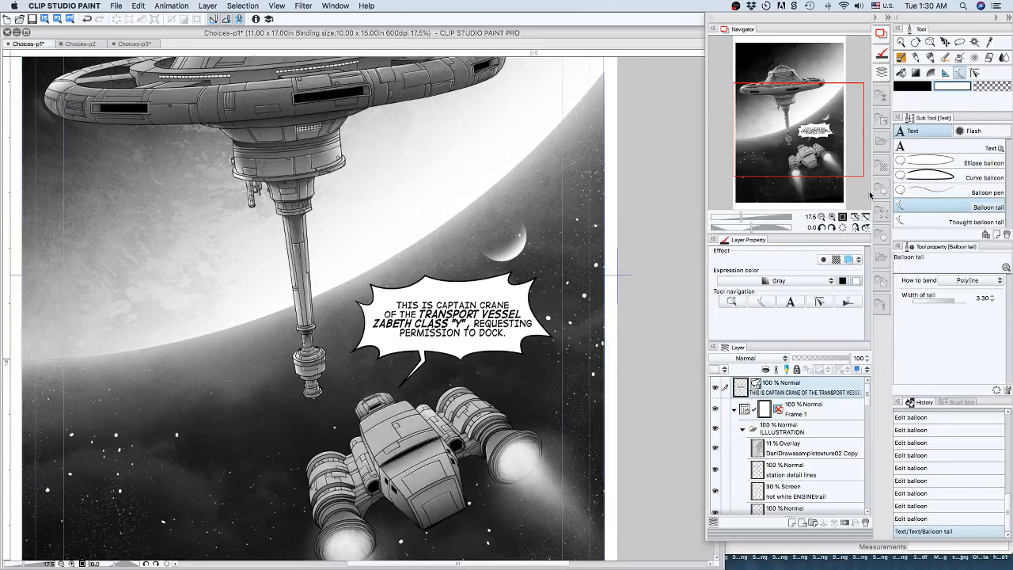
# Show the whole Choices-p1 page and save it.
pyautogui.click(821, 216)
pyautogui.click(820, 216)
pyautogui.click(821, 216)
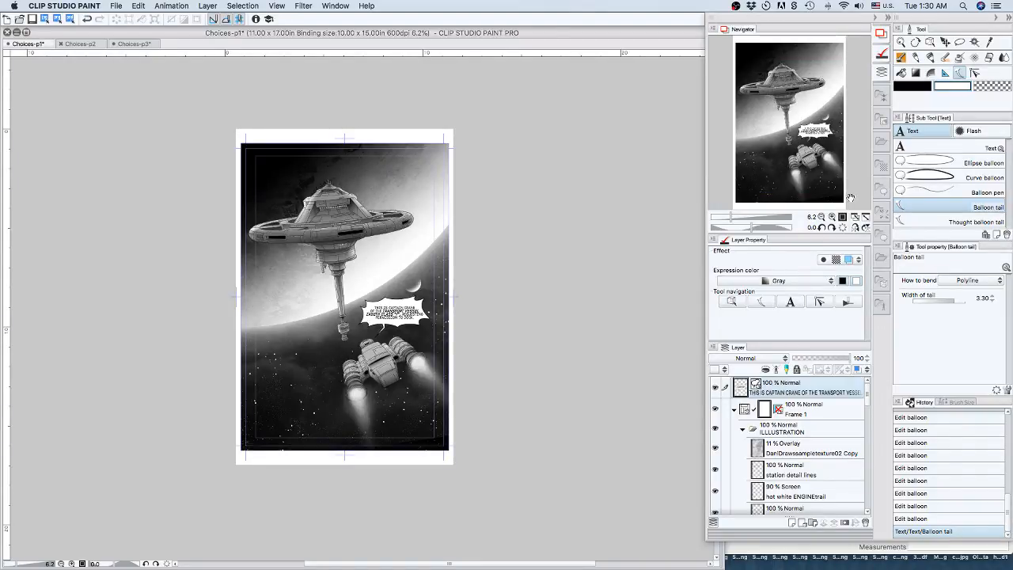
pyautogui.click(116, 6)
pyautogui.click(135, 77)
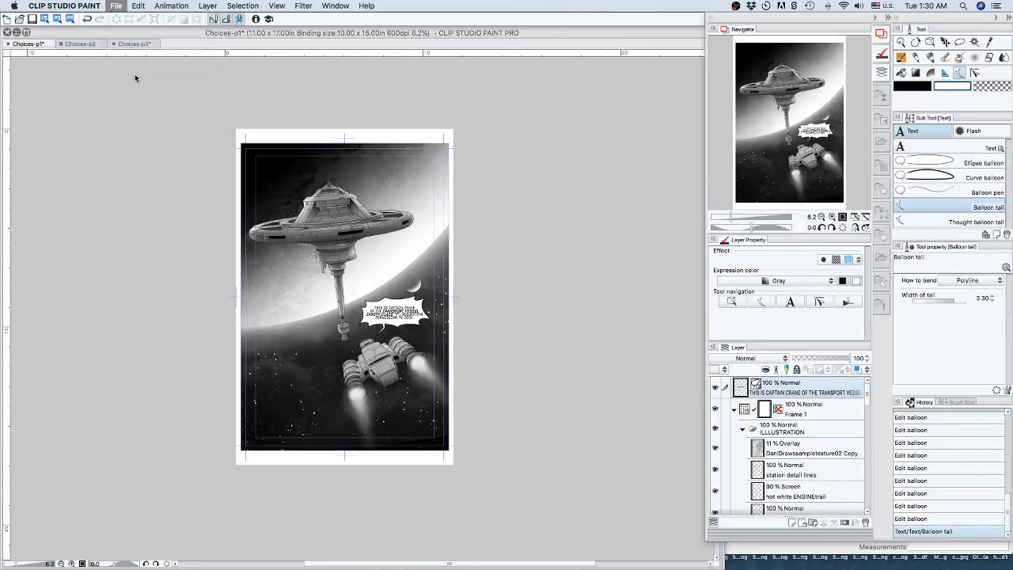